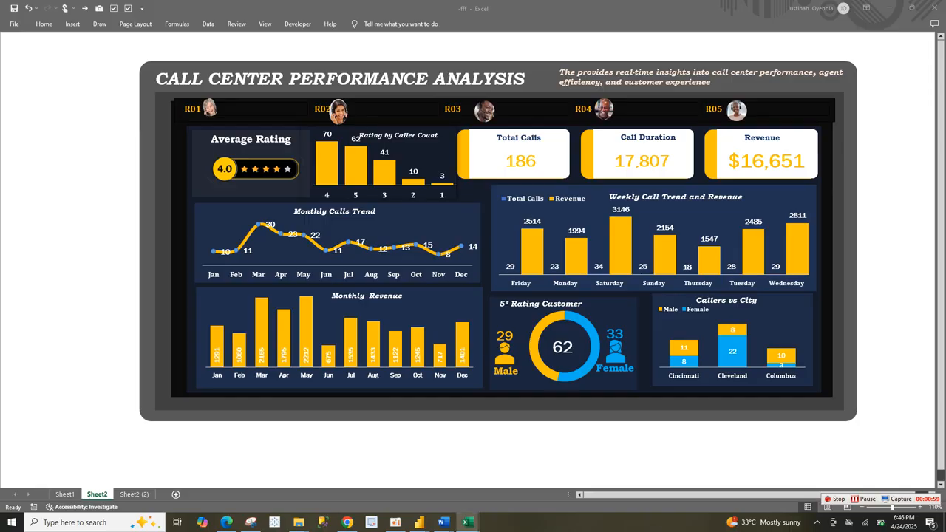
Step: Review the finished call center dashboard on Sheet2 and the empty background panel layout on Sheet2 (2)
{"action": "left_click", "coordinate": [742, 460]}
{"action": "left_click", "coordinate": [741, 415]}
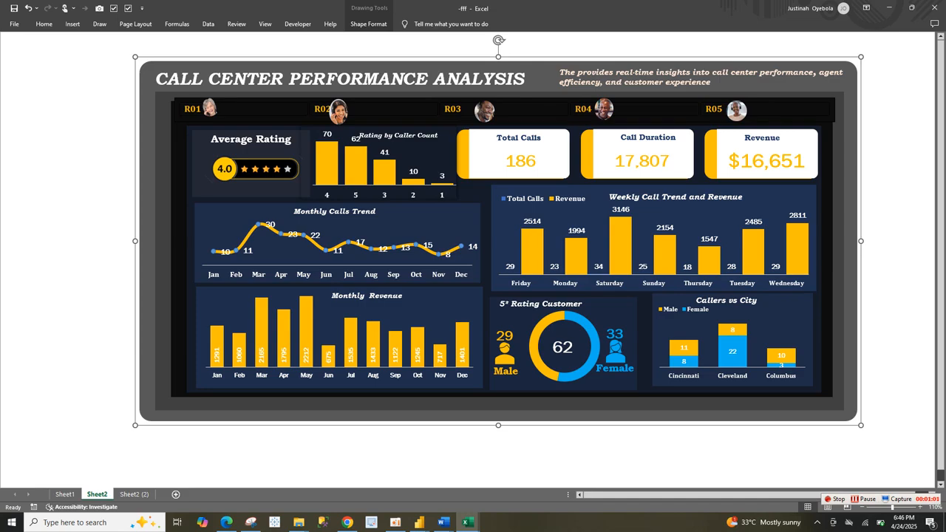
{"action": "left_click", "coordinate": [134, 493]}
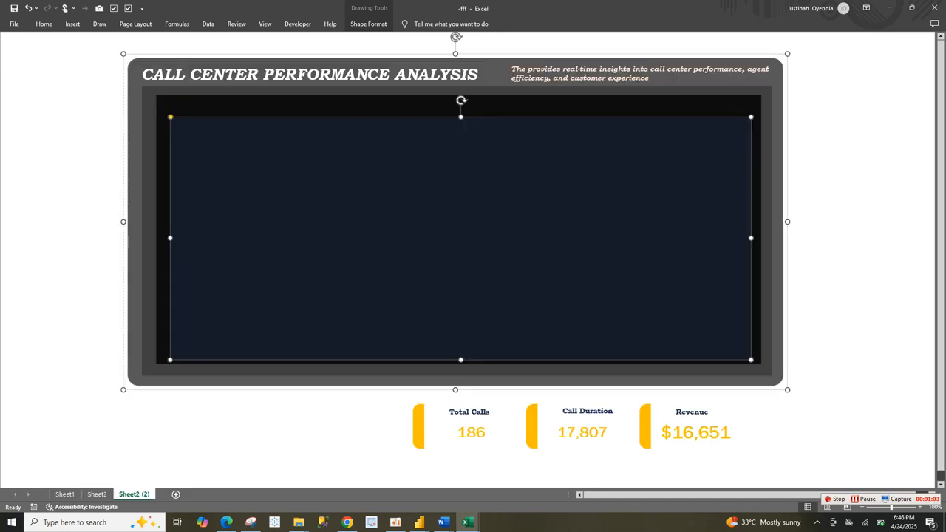
{"action": "left_click", "coordinate": [47, 352]}
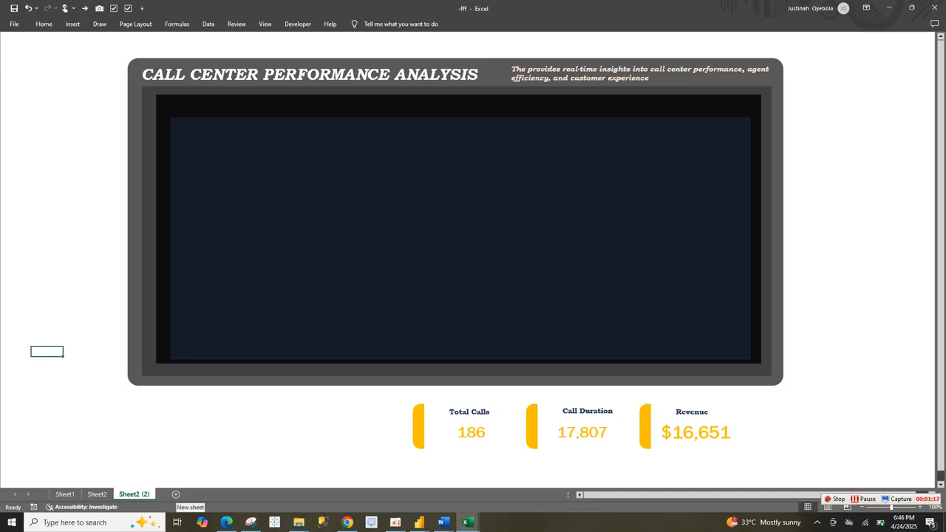
Step: Add a new blank worksheet and keep the ribbon permanently expanded
{"action": "left_click", "coordinate": [175, 494]}
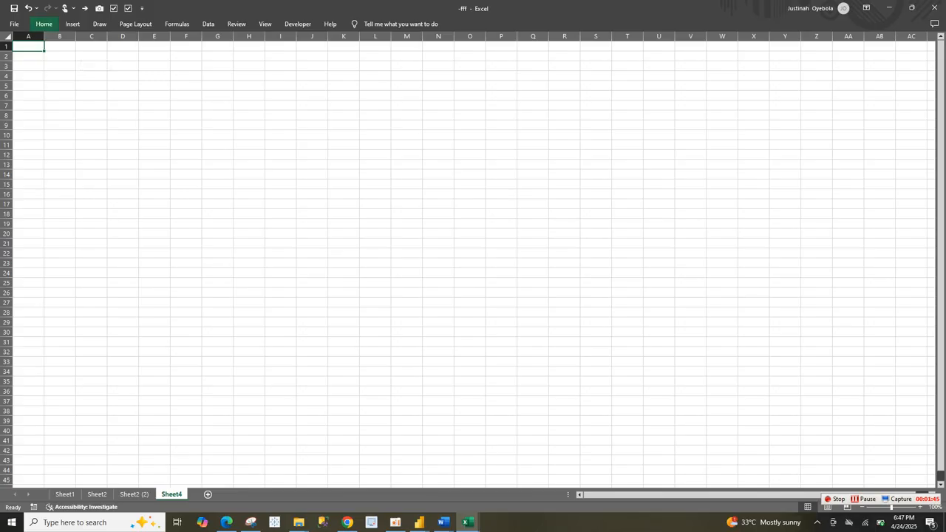
{"action": "left_click", "coordinate": [43, 23]}
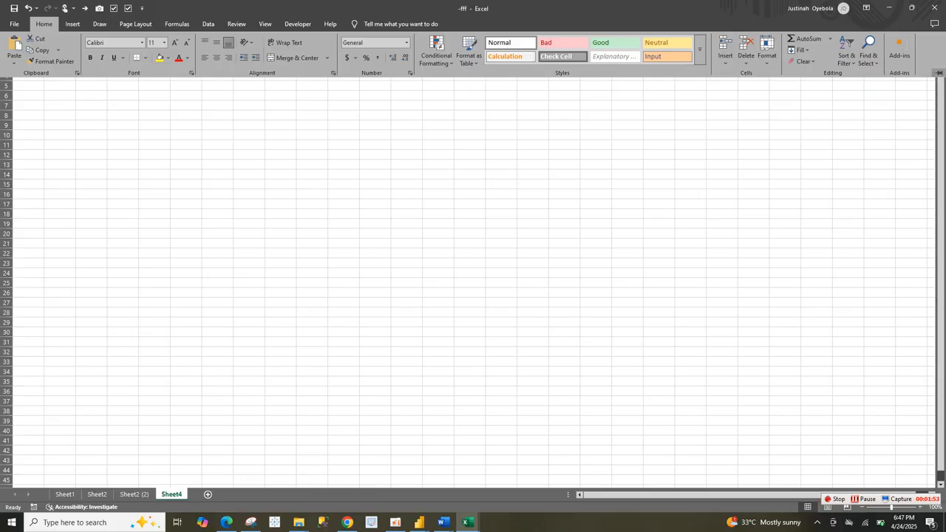
{"action": "left_click", "coordinate": [939, 73]}
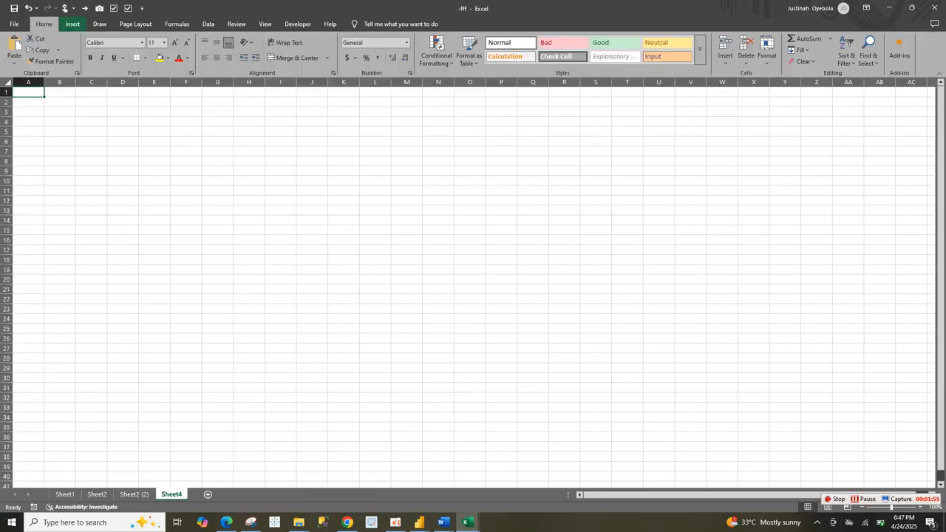
Step: Hide the gridlines on the new worksheet while keeping its row and column headings displayed
{"action": "left_click", "coordinate": [265, 24]}
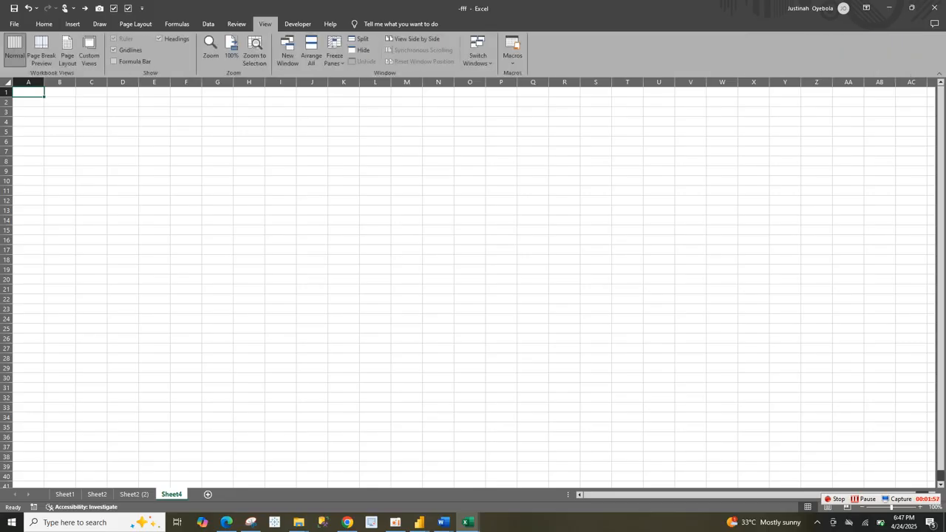
{"action": "left_click", "coordinate": [159, 39]}
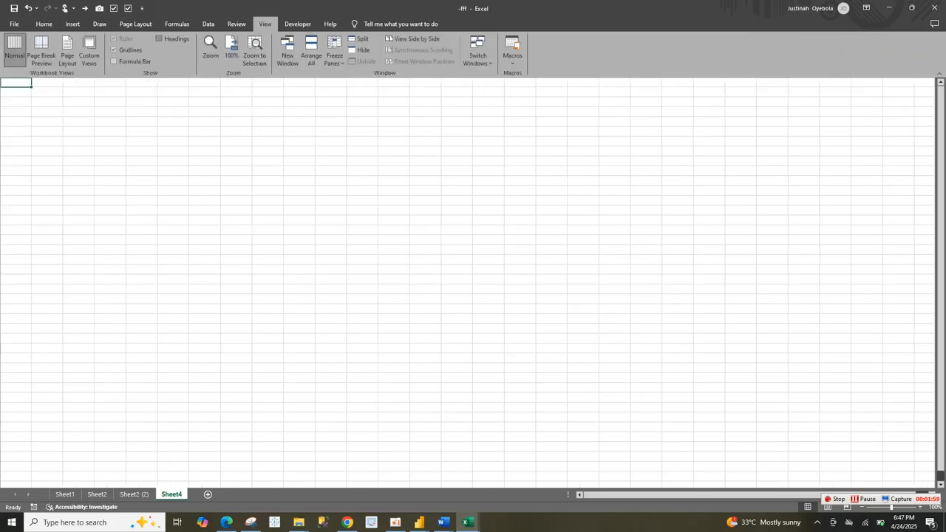
{"action": "left_click", "coordinate": [159, 39]}
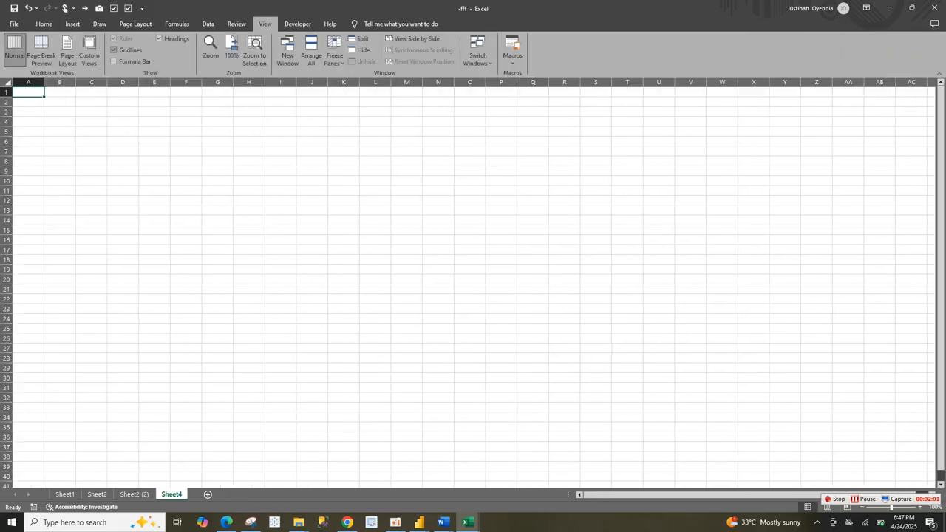
{"action": "left_click", "coordinate": [114, 50]}
{"action": "left_click", "coordinate": [280, 210]}
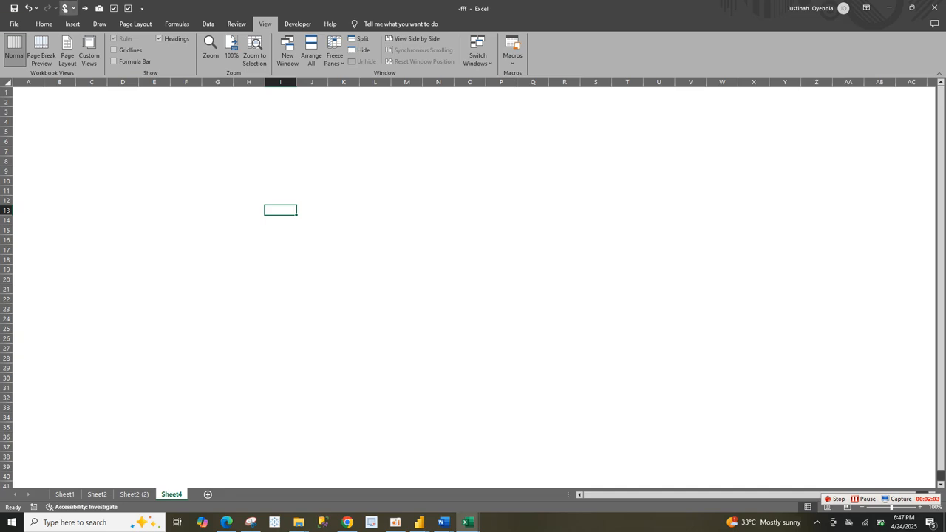
Step: Draw a rounded rectangle about 9.21" wide and 4.94" high, and shift it down and across the sheet
{"action": "left_click", "coordinate": [72, 24]}
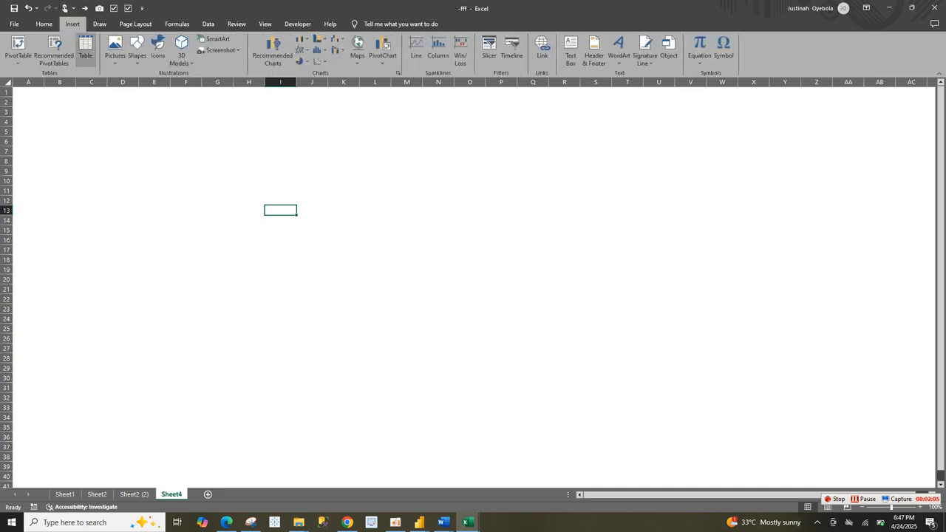
{"action": "left_click", "coordinate": [137, 50]}
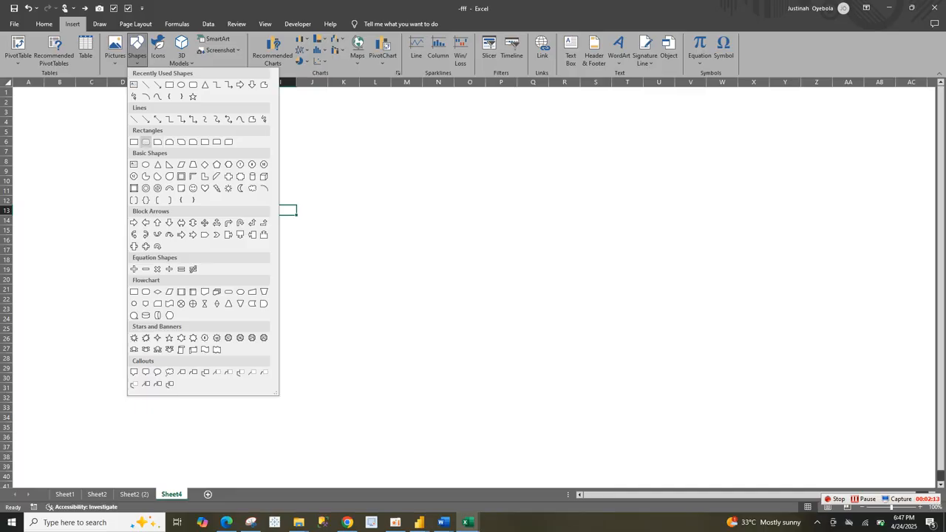
{"action": "left_click", "coordinate": [157, 142]}
{"action": "left_click_drag", "start_coordinate": [196, 137], "coordinate": [631, 369]}
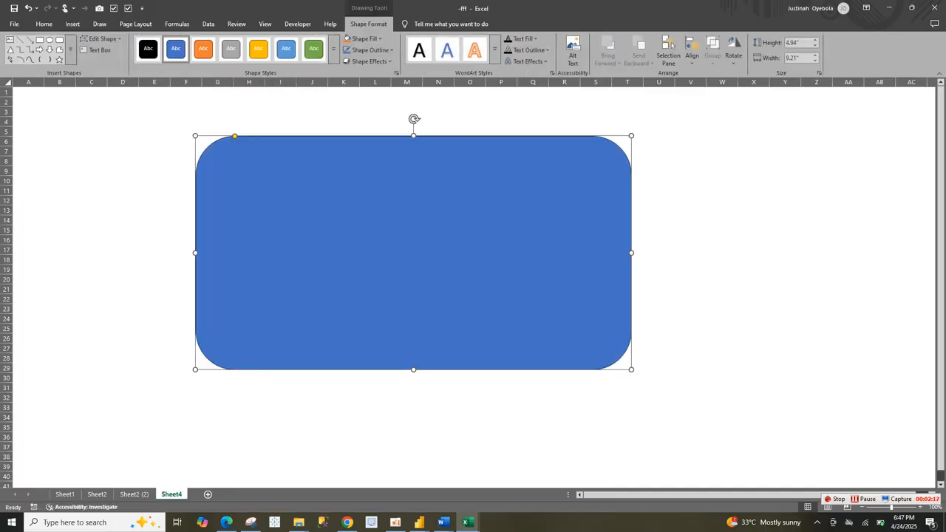
{"action": "left_click_drag", "start_coordinate": [413, 253], "coordinate": [571, 357]}
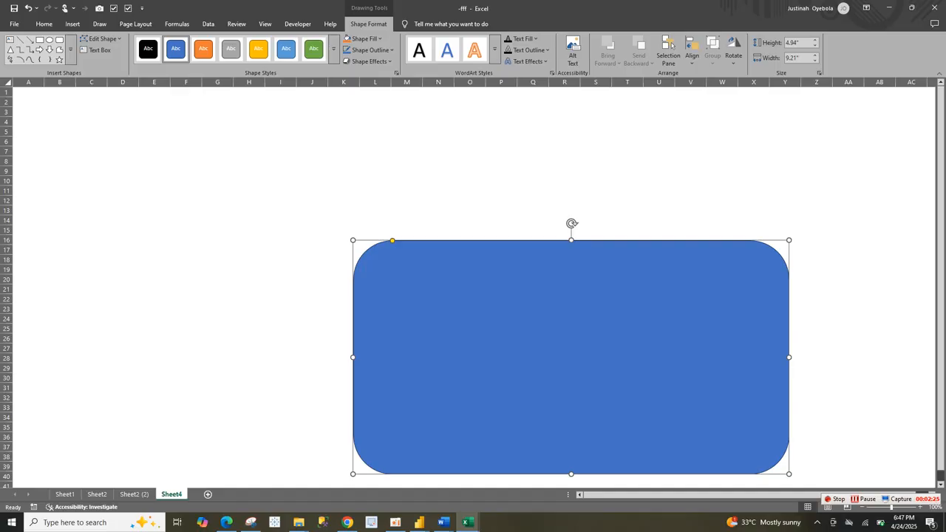
Step: Try square and fully rounded corners on the rectangle, and settle on only slightly rounded corners
{"action": "left_click_drag", "start_coordinate": [392, 240], "coordinate": [353, 240]}
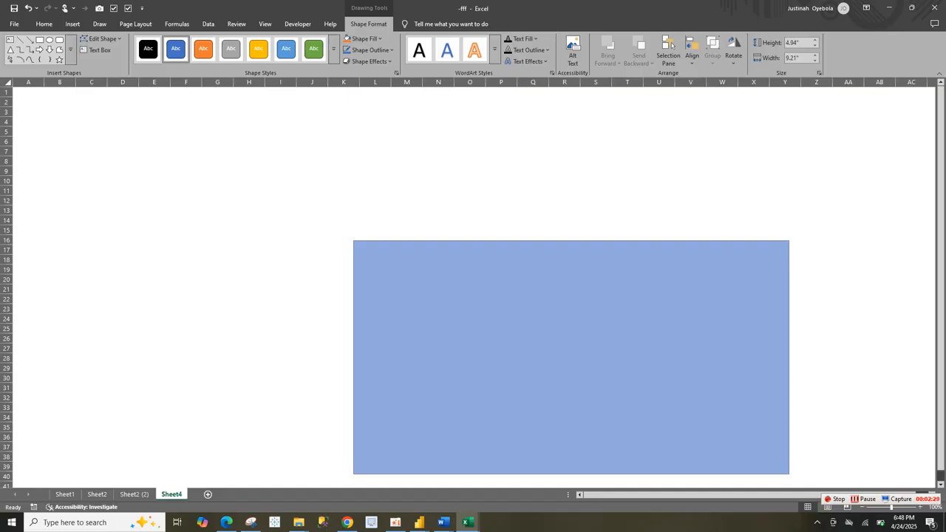
{"action": "left_click_drag", "start_coordinate": [353, 240], "coordinate": [470, 240]}
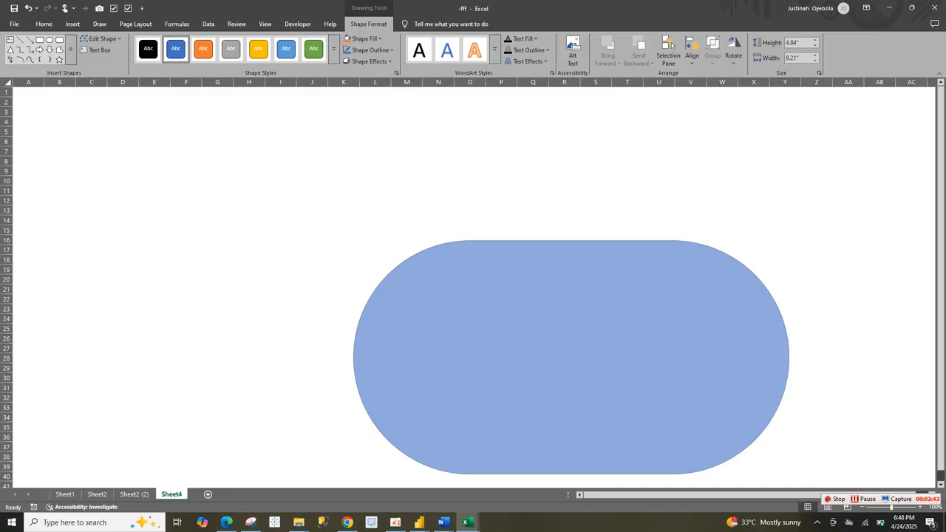
{"action": "left_click_drag", "start_coordinate": [470, 240], "coordinate": [353, 240]}
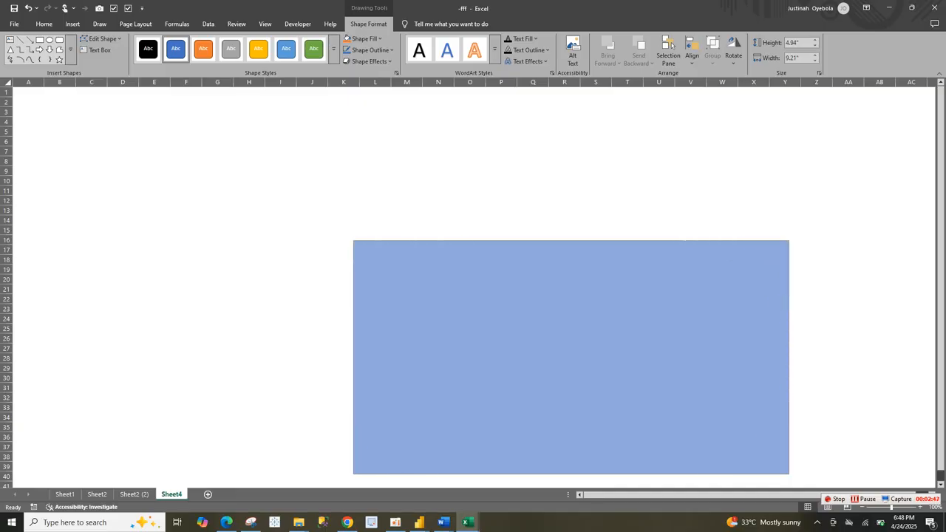
{"action": "mouse_move", "coordinate": [353, 240]}
{"action": "left_mouse_down"}
{"action": "mouse_move", "coordinate": [385, 240]}
{"action": "mouse_move", "coordinate": [367, 240]}
{"action": "left_mouse_up"}
{"action": "left_click_drag", "start_coordinate": [360, 240], "coordinate": [361, 241]}
Step: Move the rectangle up toward column F and enlarge it to about 12.85" wide and 6.7" high
{"action": "left_click_drag", "start_coordinate": [443, 295], "coordinate": [277, 189]}
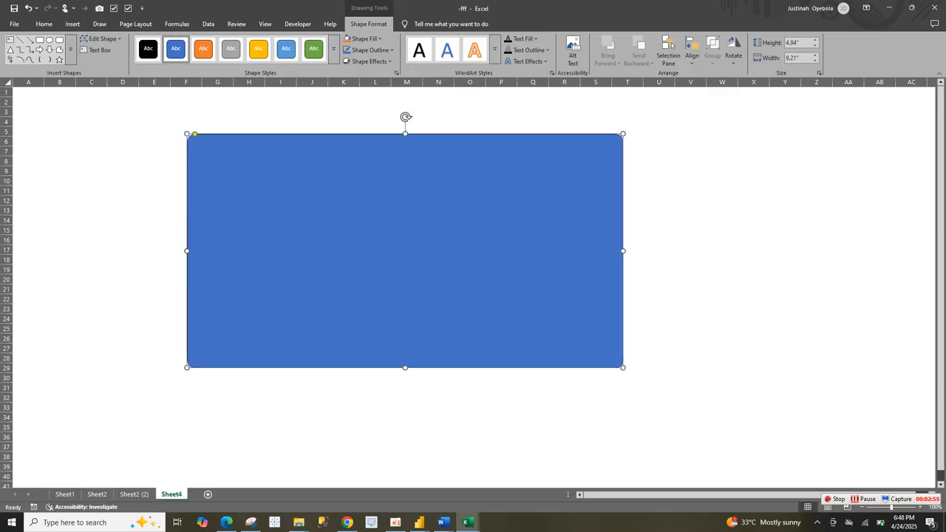
{"action": "left_click_drag", "start_coordinate": [622, 367], "coordinate": [791, 450]}
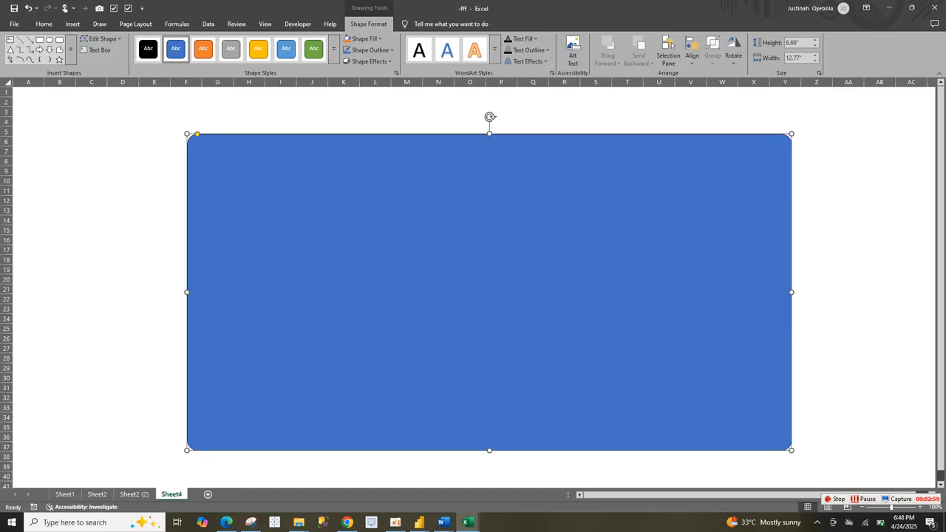
{"action": "left_click_drag", "start_coordinate": [187, 134], "coordinate": [184, 133]}
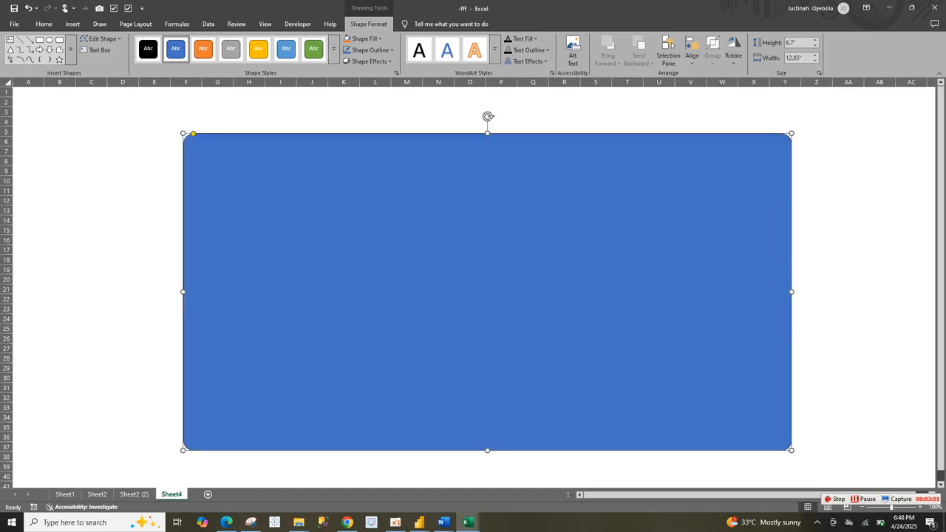
Step: Open the rectangle's shape formatting options and remove its outline
{"action": "right_click", "coordinate": [482, 252]}
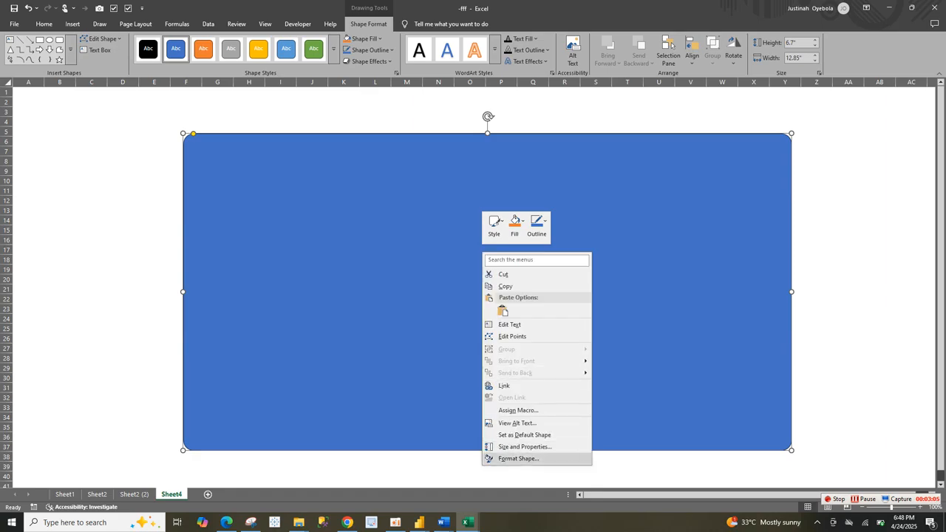
{"action": "left_click", "coordinate": [517, 458]}
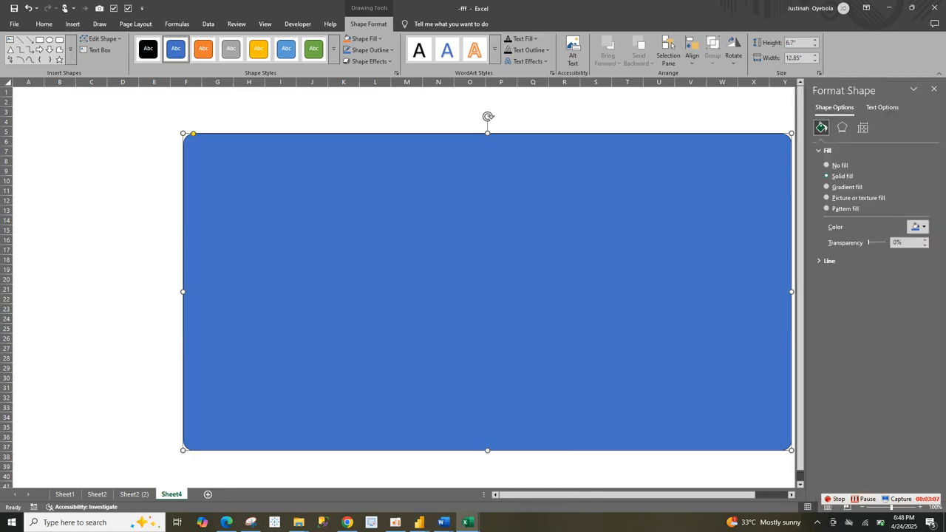
{"action": "left_click", "coordinate": [829, 260]}
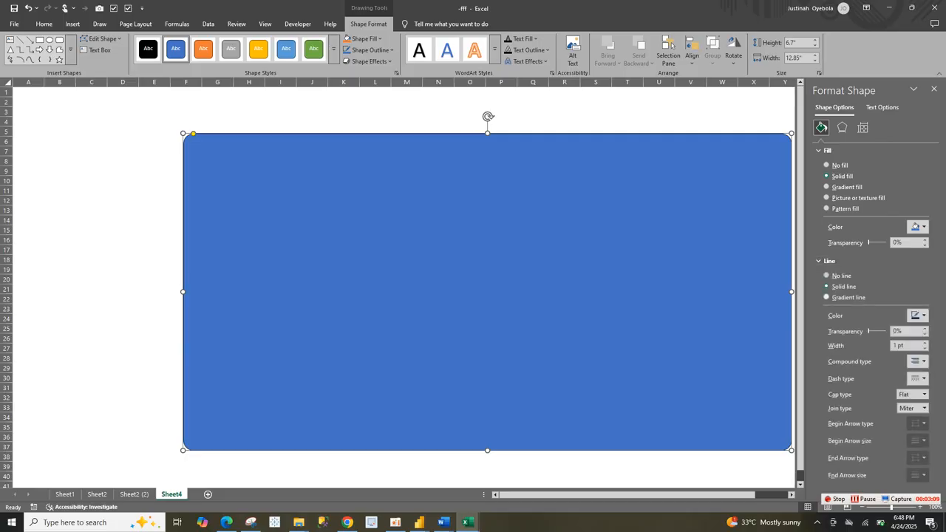
{"action": "left_click", "coordinate": [827, 275]}
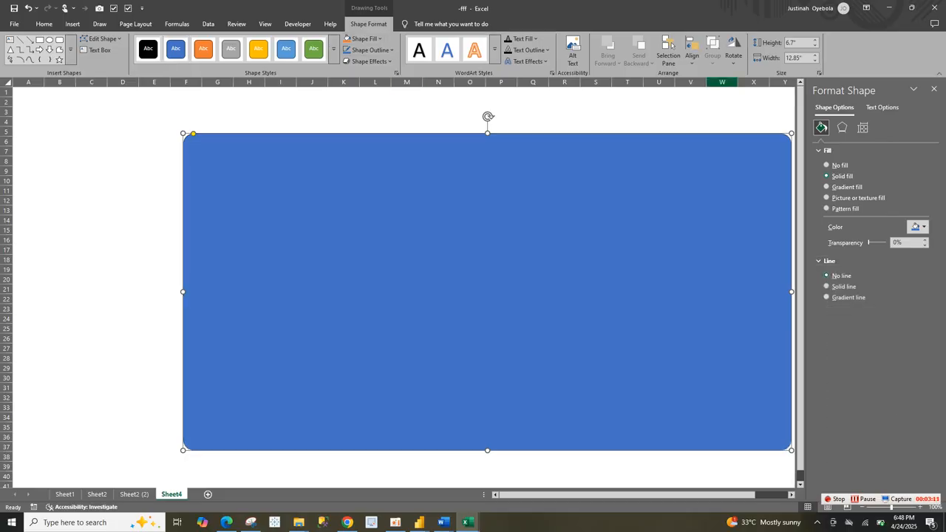
Step: Fill the rectangle with a dark gray theme color and shift it so it starts near column D, row 4
{"action": "left_click", "coordinate": [917, 227]}
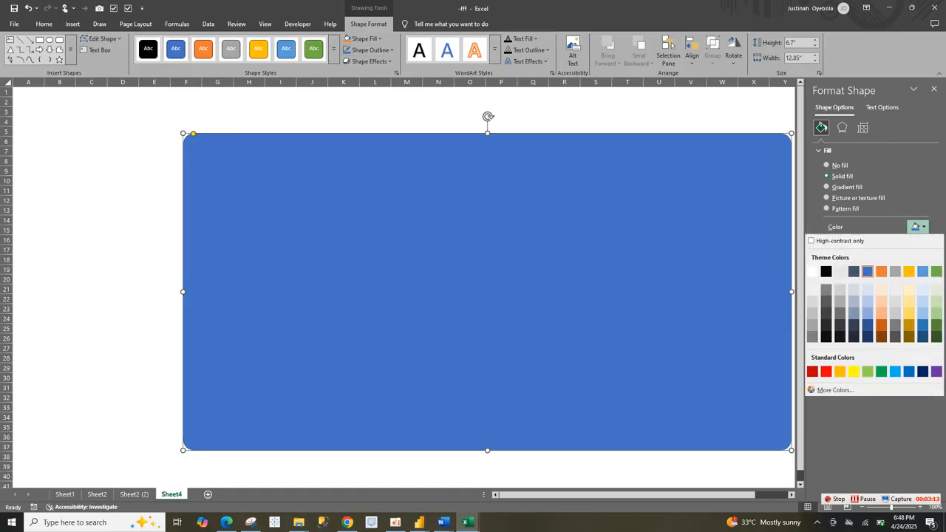
{"action": "left_click", "coordinate": [826, 301]}
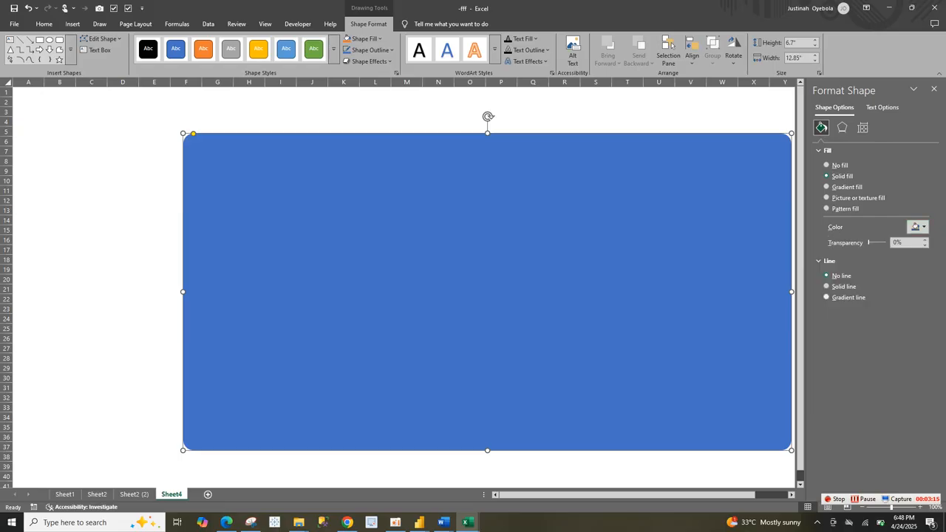
{"action": "left_click_drag", "start_coordinate": [488, 292], "coordinate": [414, 279]}
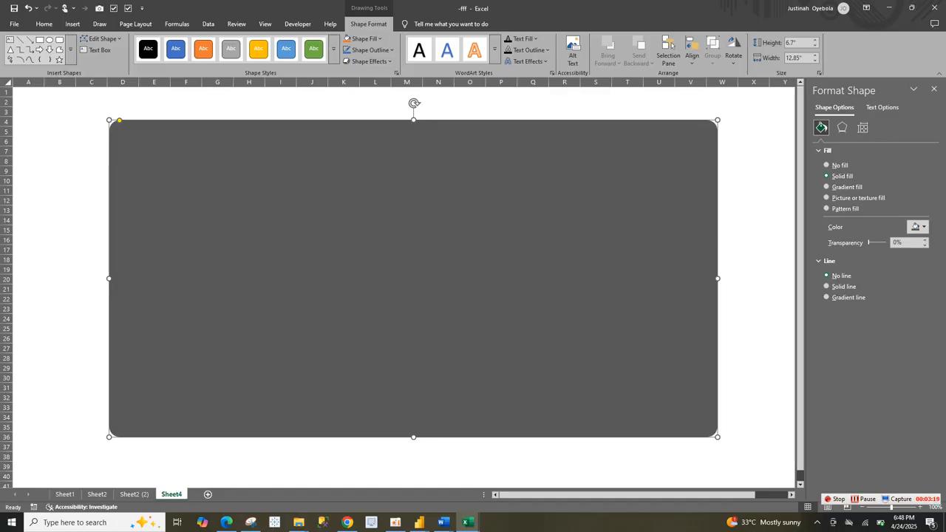
Step: Duplicate the gray rectangle and shrink the copy to about 12.01" wide and 5.8" high inside the original
{"action": "key", "text": "ctrl+d"}
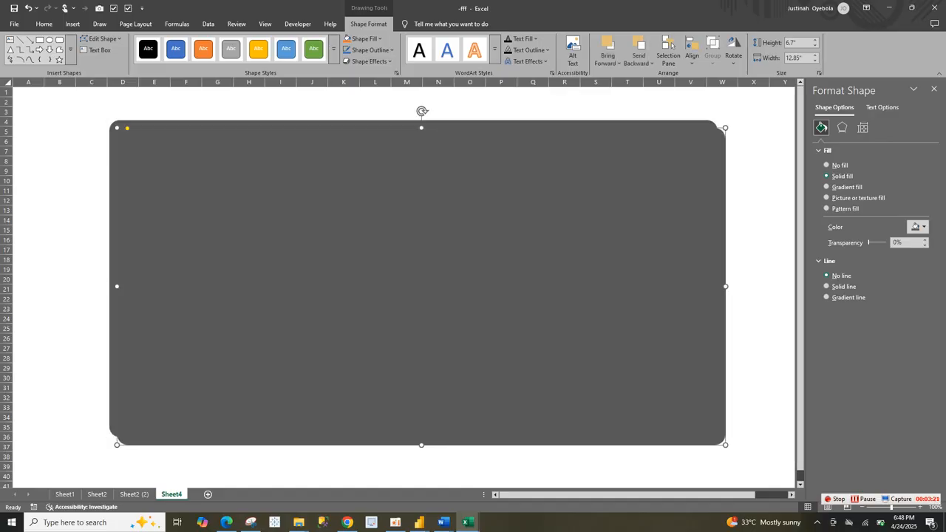
{"action": "mouse_move", "coordinate": [414, 279]}
{"action": "left_mouse_down"}
{"action": "mouse_move", "coordinate": [426, 288]}
{"action": "mouse_move", "coordinate": [421, 281]}
{"action": "left_mouse_up"}
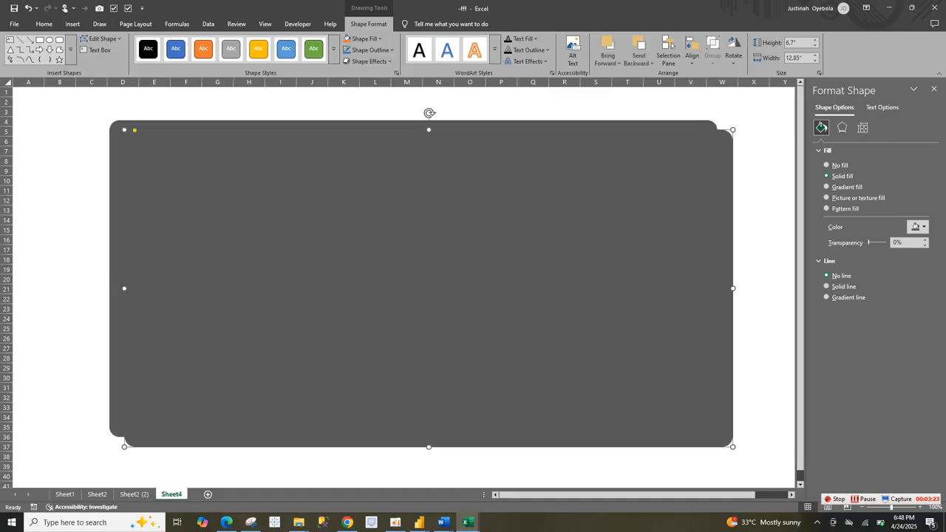
{"action": "left_click_drag", "start_coordinate": [732, 446], "coordinate": [733, 417]}
{"action": "key", "text": "ctrl+z"}
{"action": "left_click_drag", "start_coordinate": [429, 447], "coordinate": [428, 404]}
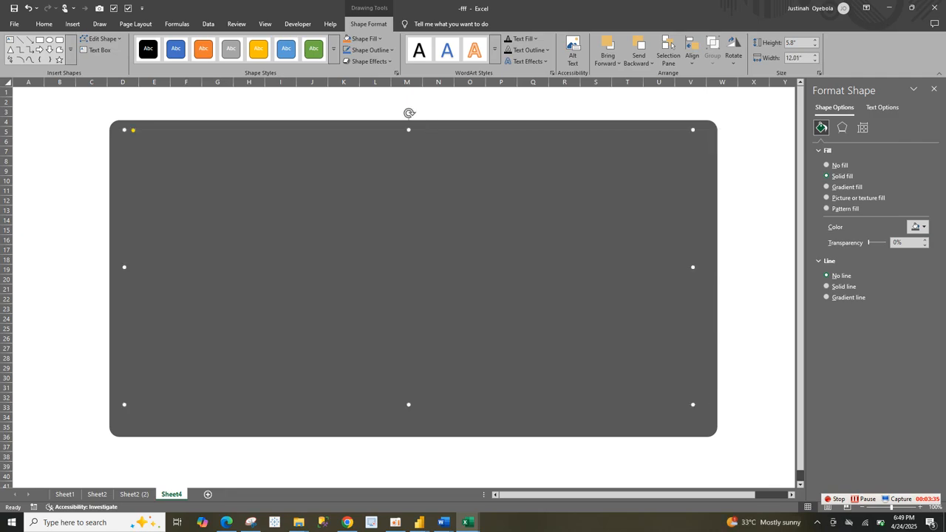
Step: Fill the inner rectangle with Black, Text 1, Lighter 25% and reposition it within the outer panel
{"action": "left_click", "coordinate": [919, 227]}
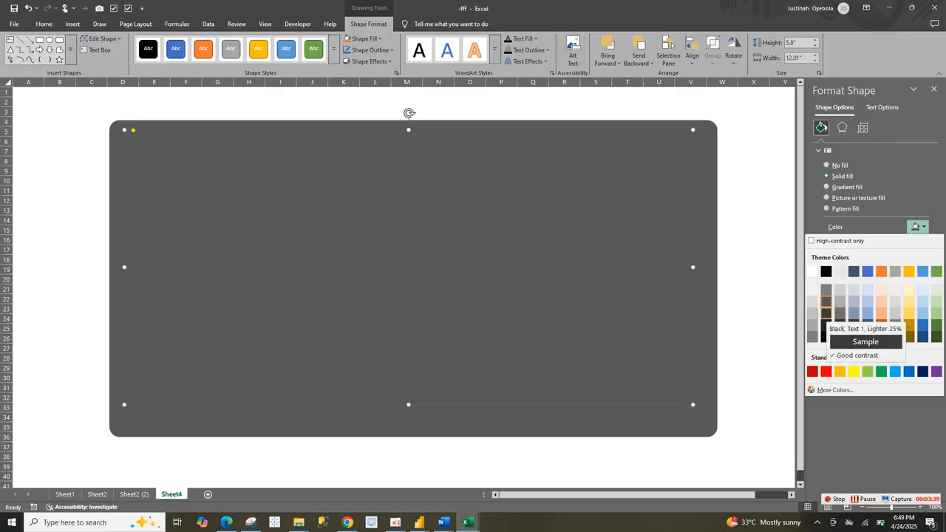
{"action": "left_click", "coordinate": [826, 312]}
{"action": "left_click_drag", "start_coordinate": [409, 268], "coordinate": [418, 277]}
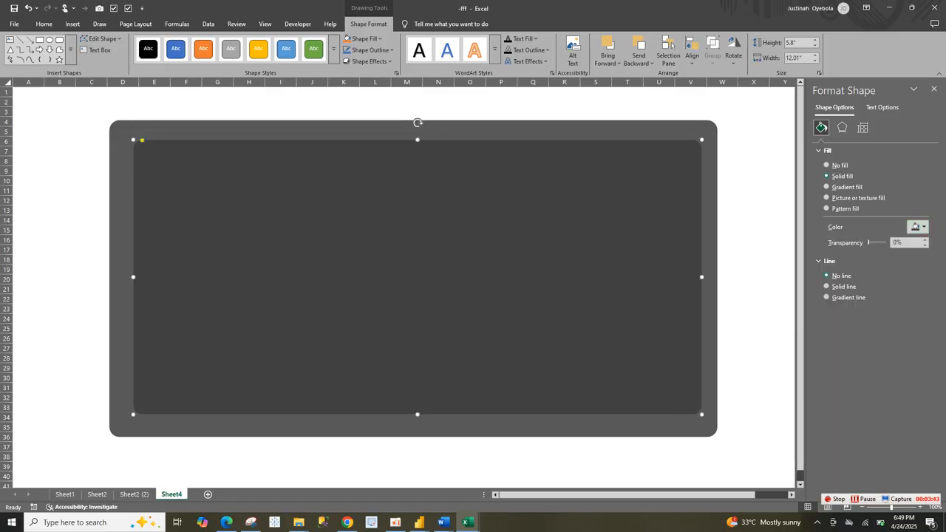
Step: Resize the inner panel to about 12.42" by 5.93", with narrow side and bottom margins and a wider header band above
{"action": "left_click_drag", "start_coordinate": [702, 414], "coordinate": [707, 426]}
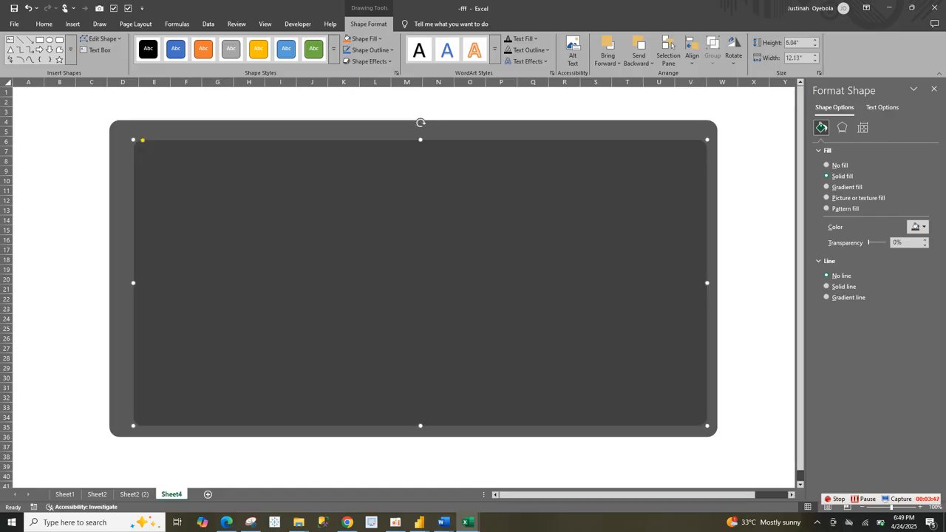
{"action": "left_click_drag", "start_coordinate": [133, 282], "coordinate": [119, 283]}
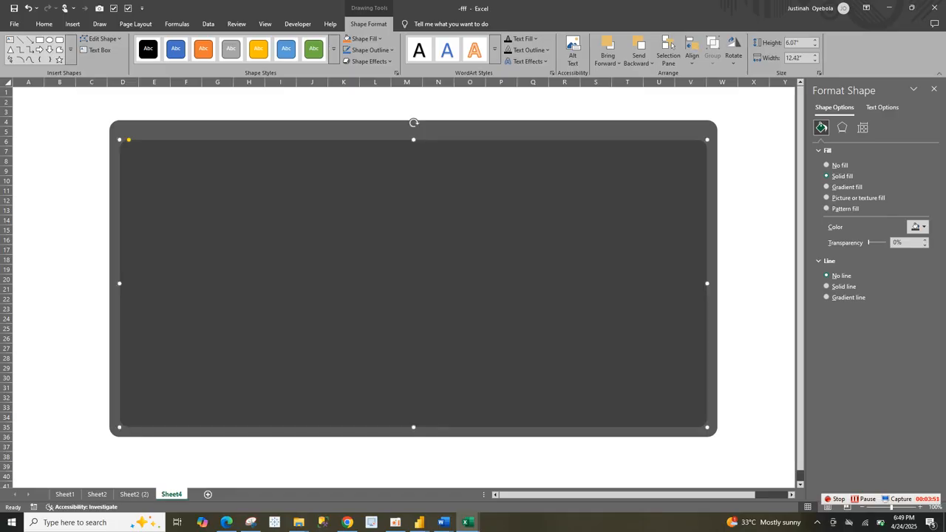
{"action": "left_click_drag", "start_coordinate": [413, 140], "coordinate": [413, 145]}
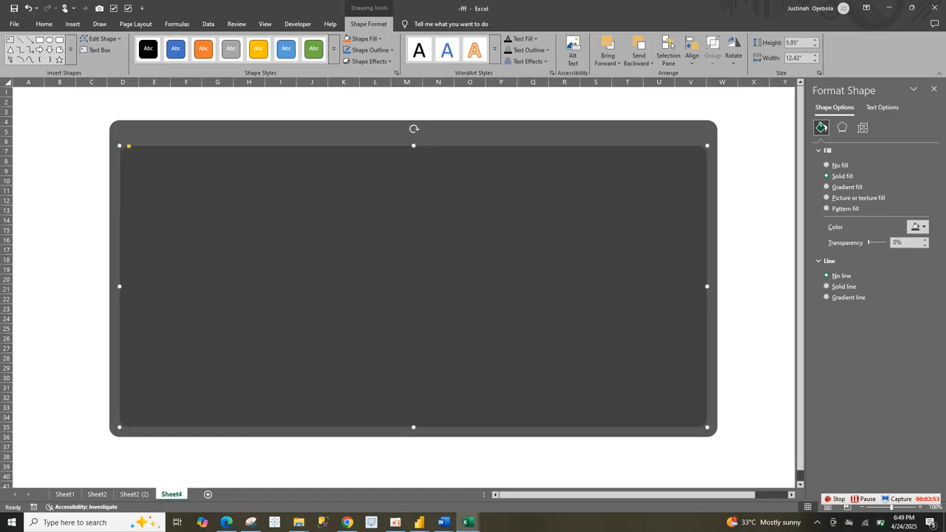
Step: Trim the inner panel to about 5.89" high and fill a duplicate of it with the darkest near-black theme shade
{"action": "left_click_drag", "start_coordinate": [413, 427], "coordinate": [413, 424]}
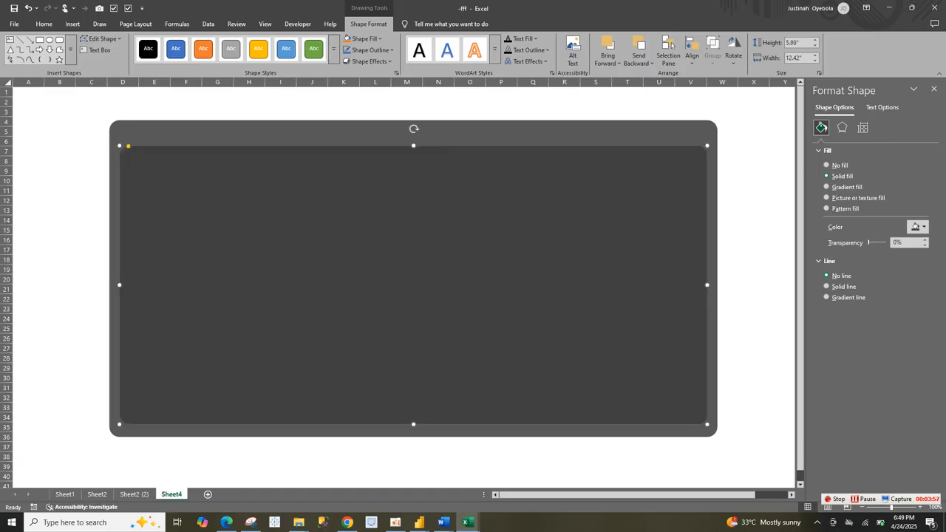
{"action": "key", "text": "ctrl+d"}
{"action": "left_click_drag", "start_coordinate": [423, 311], "coordinate": [420, 286]}
{"action": "left_click", "coordinate": [920, 227]}
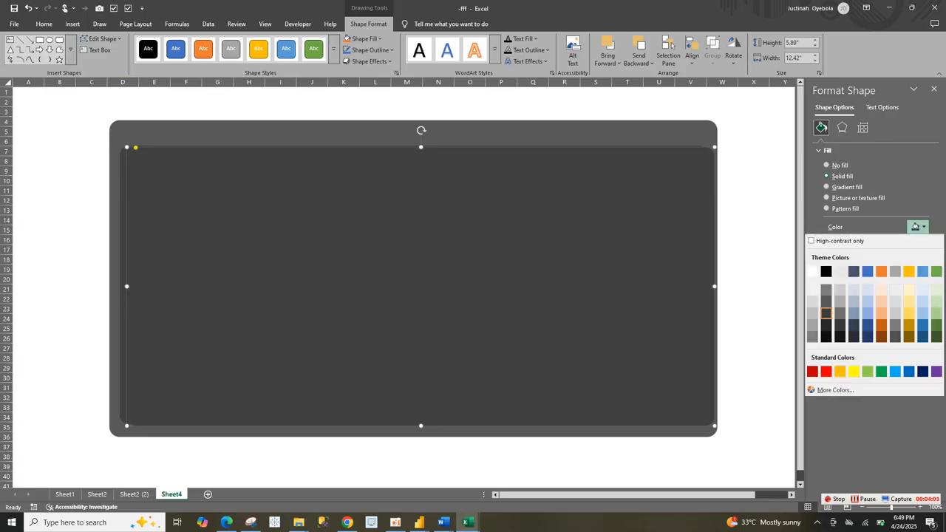
{"action": "left_click", "coordinate": [826, 338]}
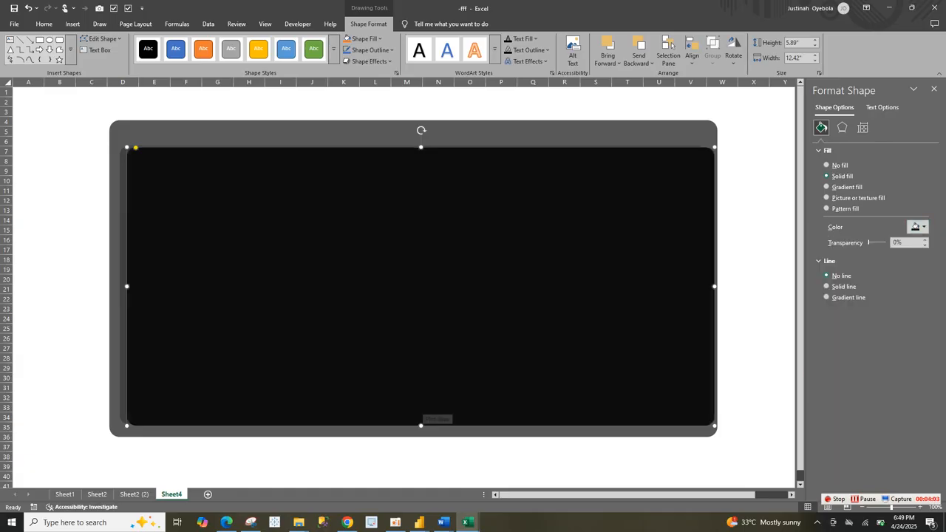
Step: Shrink the near-black panel to about 11.8" wide and 5.19" high, leaving a margin on every side within the dark gray panel
{"action": "left_click_drag", "start_coordinate": [421, 426], "coordinate": [421, 405]}
{"action": "left_click_drag", "start_coordinate": [714, 276], "coordinate": [691, 276]}
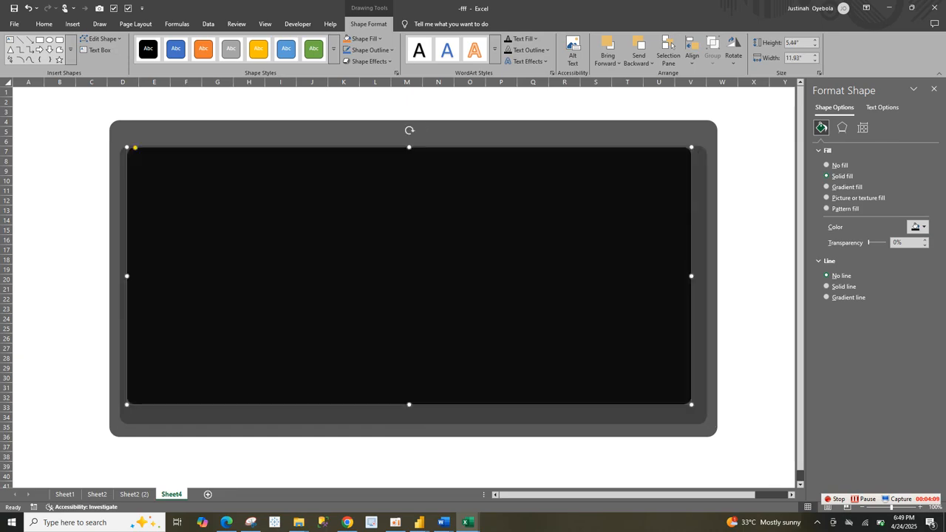
{"action": "left_click_drag", "start_coordinate": [409, 147], "coordinate": [409, 159]}
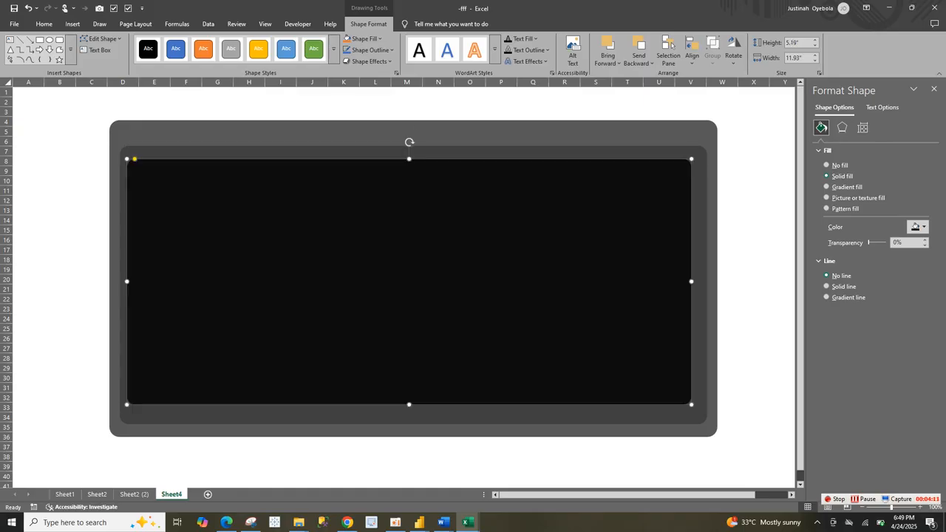
{"action": "left_click_drag", "start_coordinate": [127, 281], "coordinate": [133, 281]}
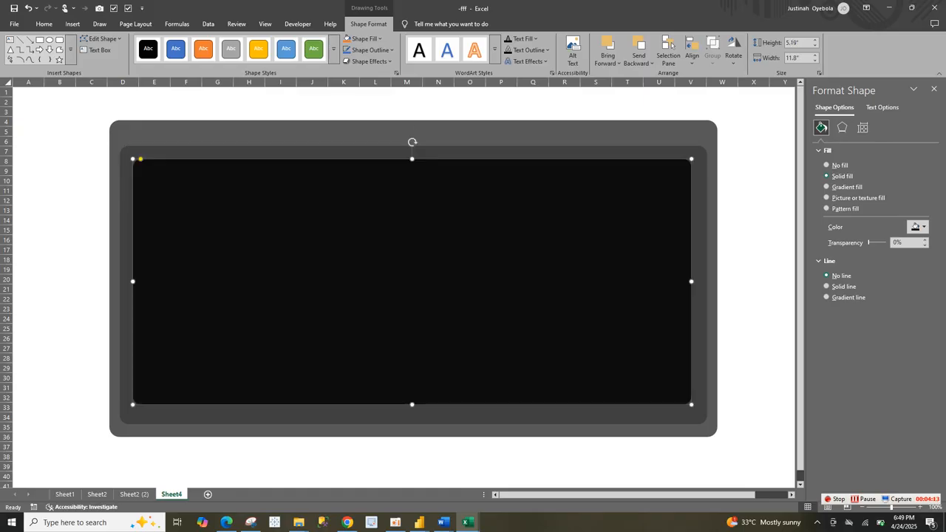
Step: Extend the dark gray panel upward to about 6.01" high and lengthen the near-black panel downward to about 5.34"
{"action": "left_click", "coordinate": [126, 283]}
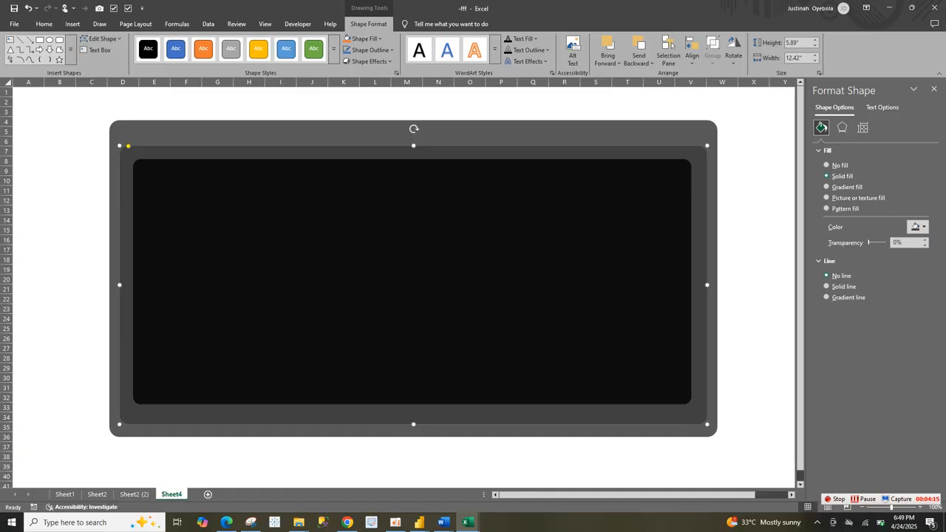
{"action": "left_click", "coordinate": [114, 283]}
{"action": "left_click", "coordinate": [126, 283]}
{"action": "left_click_drag", "start_coordinate": [413, 146], "coordinate": [414, 140]}
{"action": "left_click", "coordinate": [412, 174]}
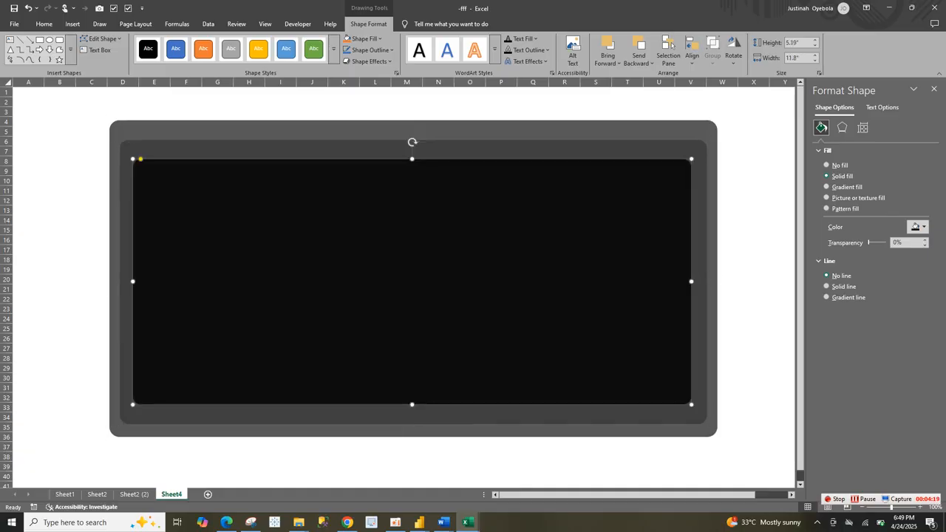
{"action": "left_click_drag", "start_coordinate": [412, 404], "coordinate": [412, 412]}
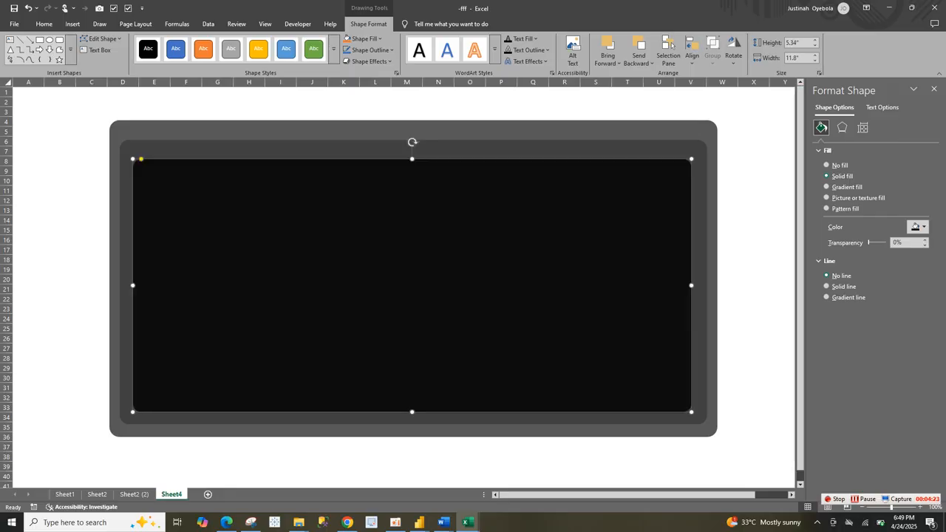
Step: Duplicate the near-black panel and give the copy a theme blue fill with 84% transparency
{"action": "key", "text": "ctrl+d"}
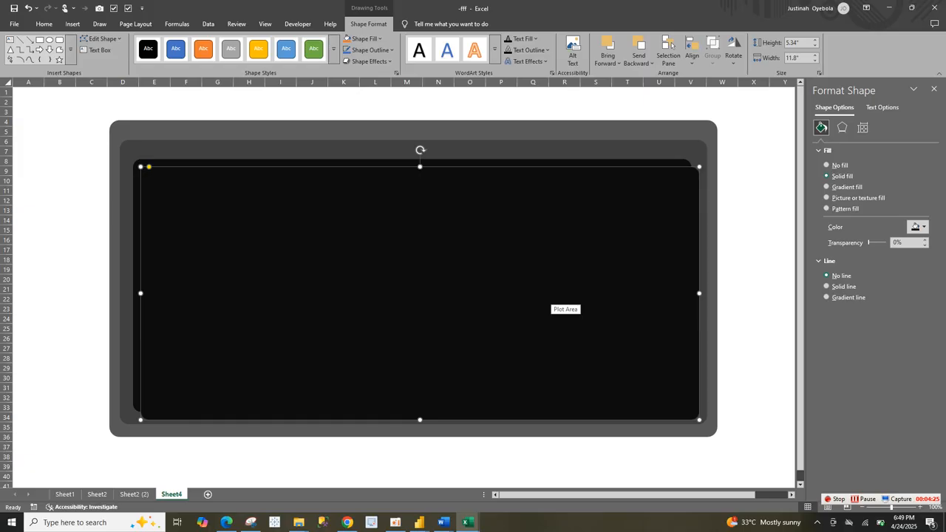
{"action": "left_click", "coordinate": [919, 227]}
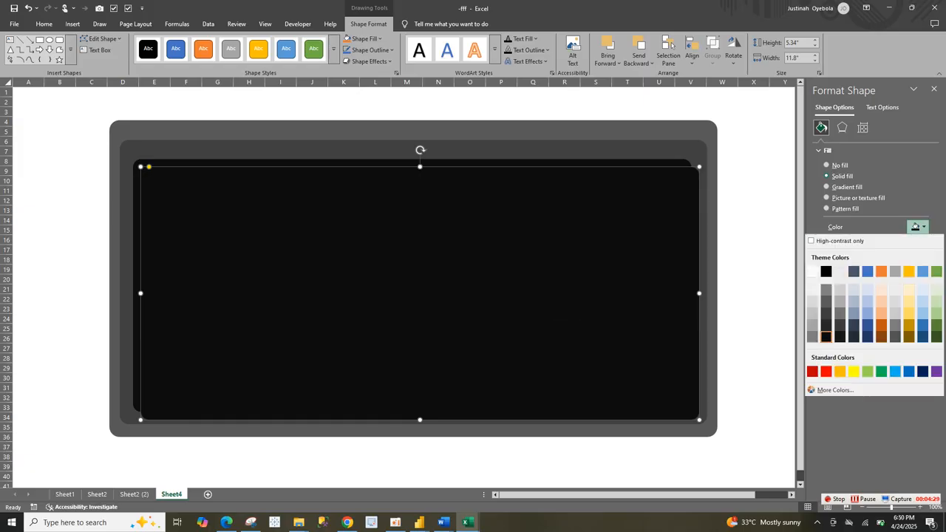
{"action": "left_click", "coordinate": [868, 271]}
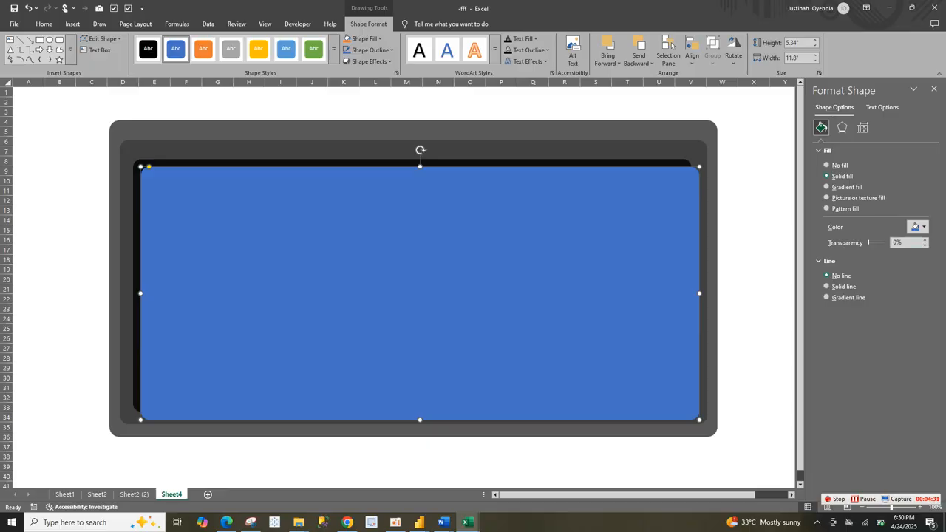
{"action": "left_click", "coordinate": [896, 242]}
{"action": "key", "text": "BackSpace"}
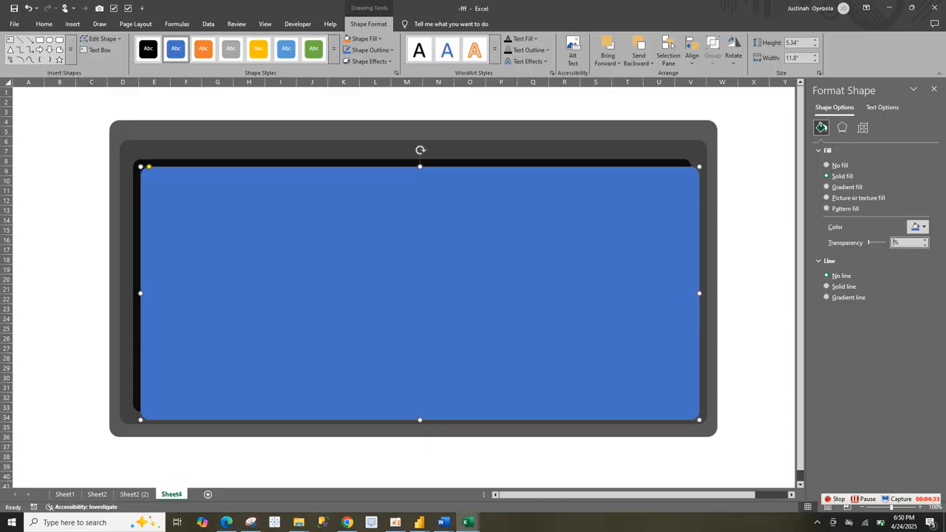
{"action": "type", "text": "84"}
{"action": "key", "text": "Return"}
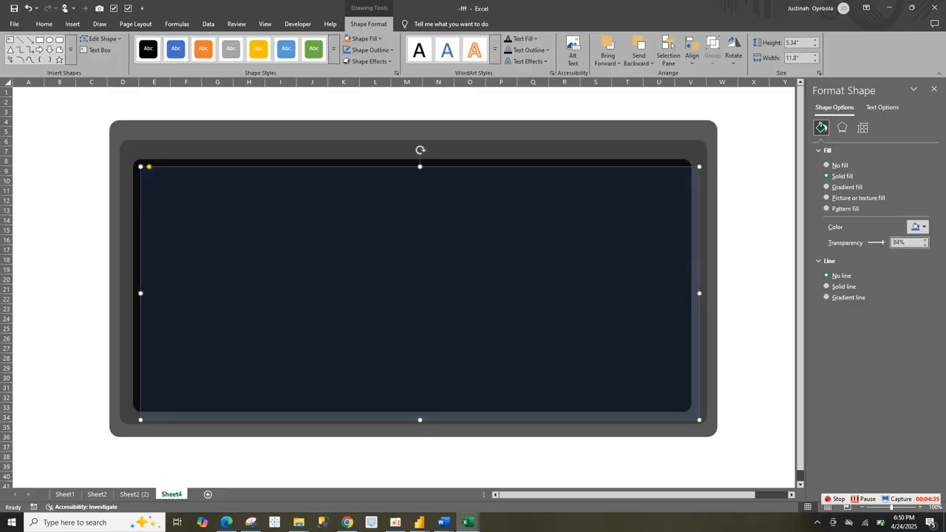
Step: Resize the transparent blue panel to about 11.35" by 4.91" so it sits evenly inside the near-black panel
{"action": "left_click_drag", "start_coordinate": [699, 294], "coordinate": [668, 293]}
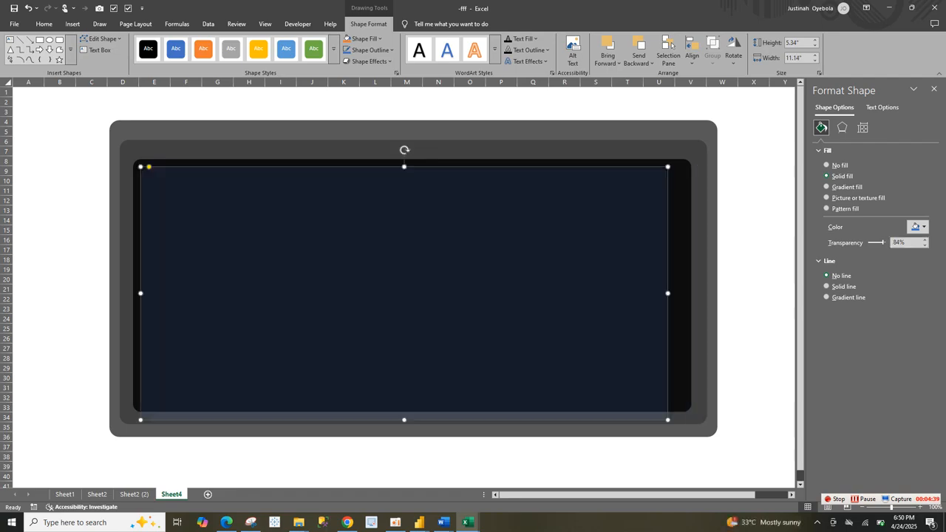
{"action": "left_click_drag", "start_coordinate": [405, 420], "coordinate": [404, 404]}
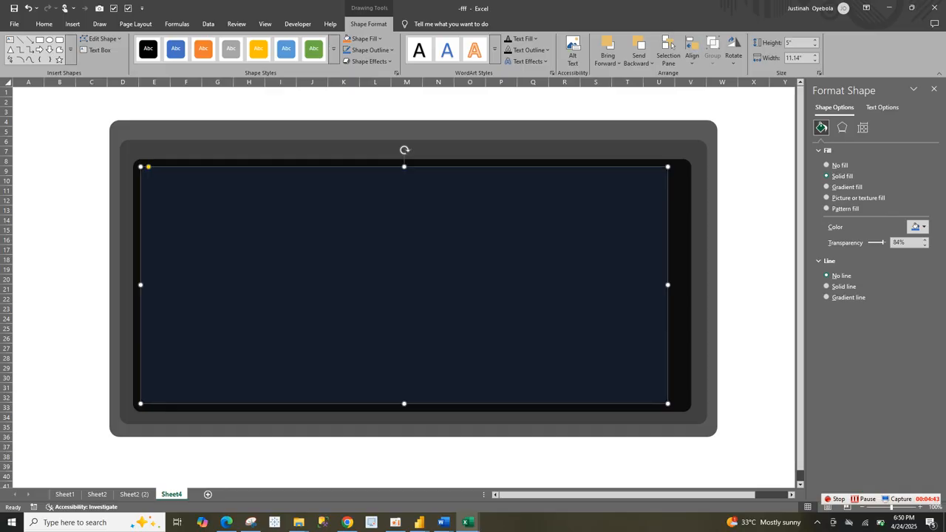
{"action": "left_click_drag", "start_coordinate": [140, 285], "coordinate": [146, 285]}
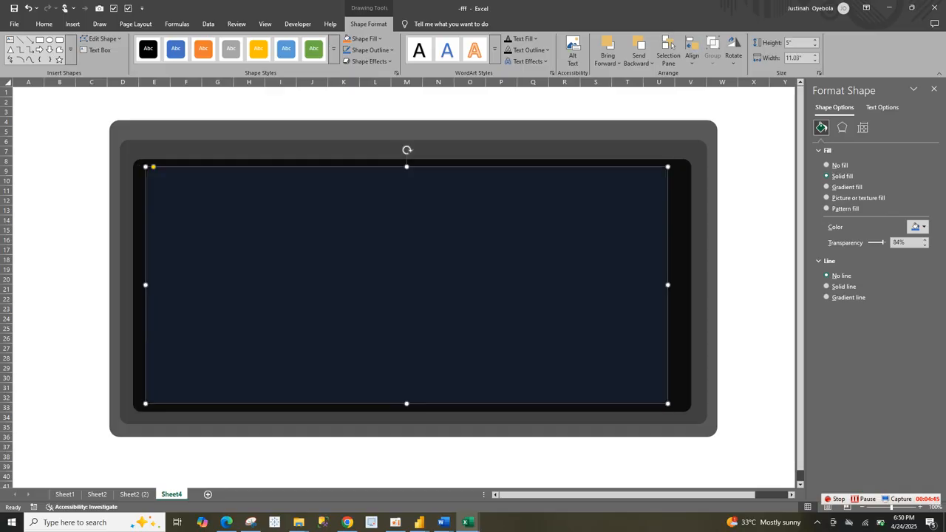
{"action": "left_click_drag", "start_coordinate": [406, 166], "coordinate": [406, 171]}
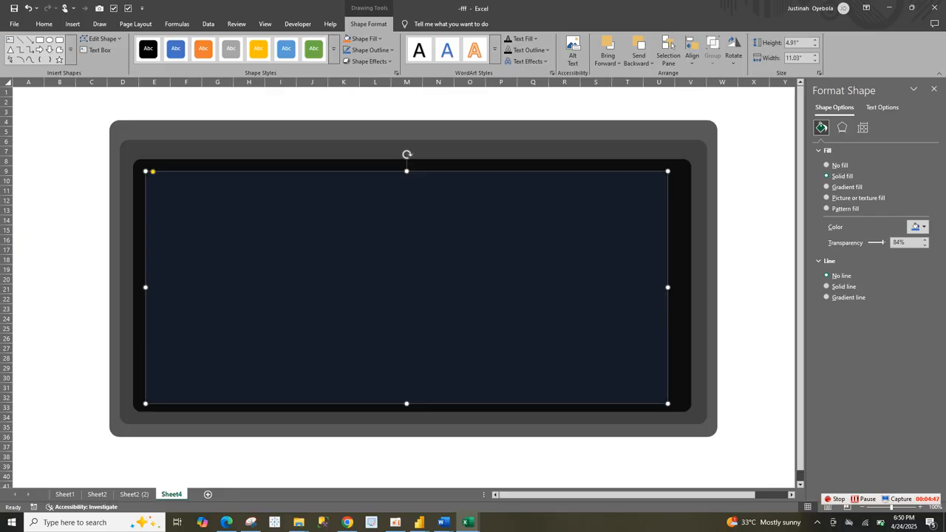
{"action": "left_click_drag", "start_coordinate": [667, 287], "coordinate": [683, 286]}
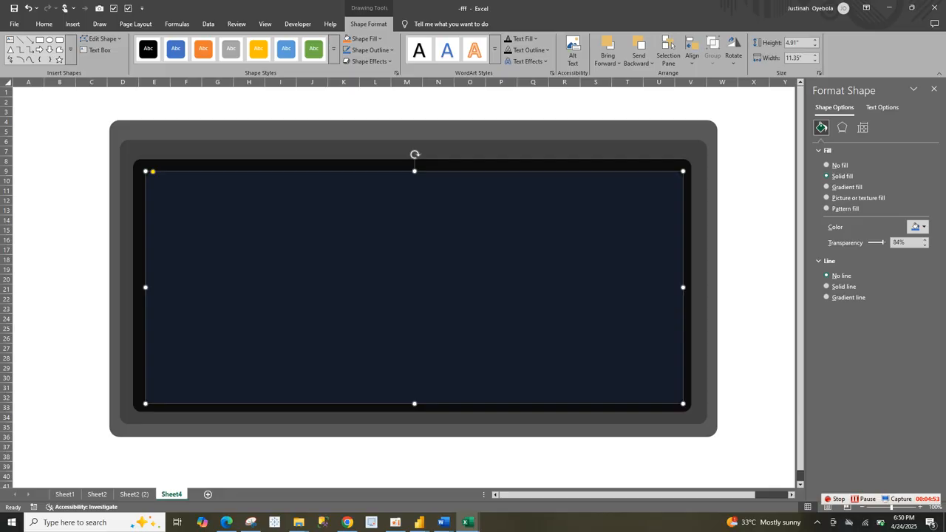
Step: Compare with the reference dashboard on Sheet2 (2) and square off the rounded corners of the three inner panels on Sheet4
{"action": "left_click", "coordinate": [133, 494]}
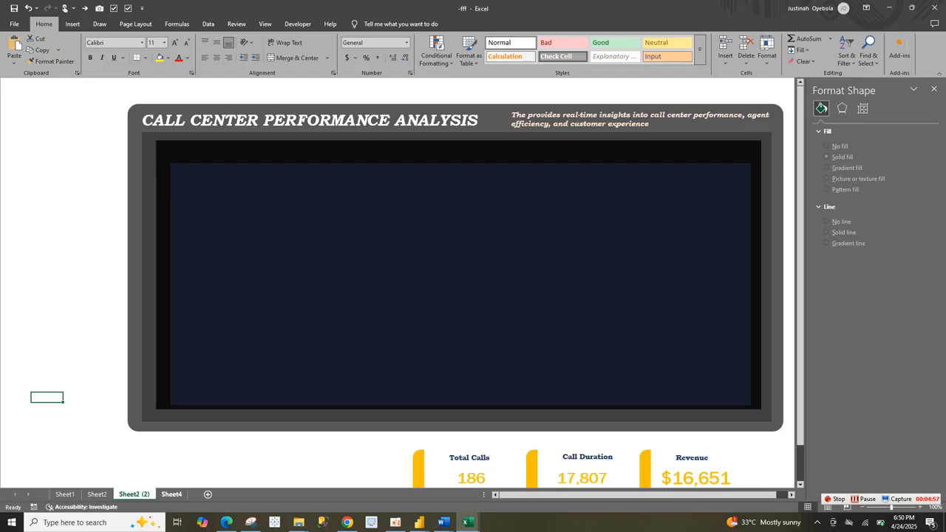
{"action": "left_click", "coordinate": [172, 493]}
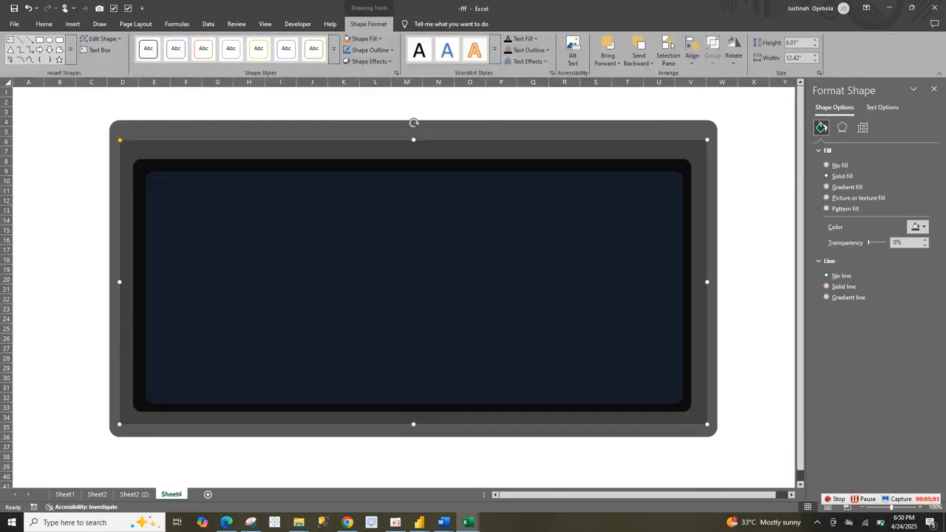
{"action": "left_click", "coordinate": [412, 165]}
{"action": "mouse_move", "coordinate": [141, 159]}
{"action": "left_mouse_down"}
{"action": "mouse_move", "coordinate": [132, 159]}
{"action": "mouse_move", "coordinate": [146, 172]}
{"action": "left_mouse_up"}
{"action": "left_click", "coordinate": [157, 179]}
{"action": "left_click", "coordinate": [438, 112]}
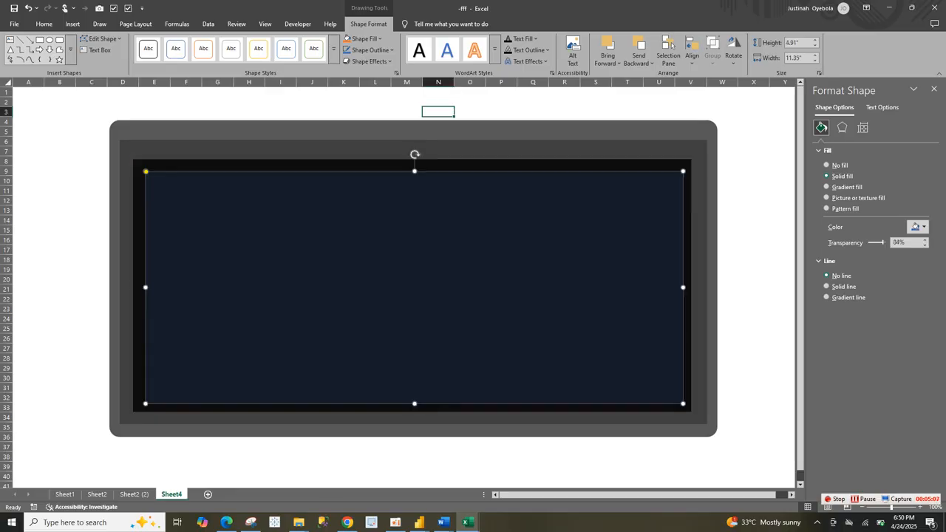
{"action": "left_click", "coordinate": [723, 289]}
{"action": "left_click", "coordinate": [636, 285]}
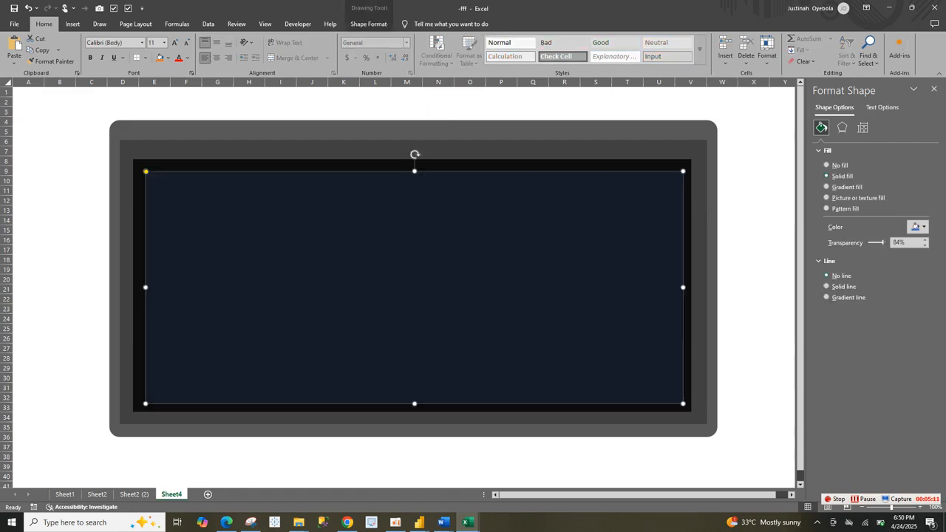
Step: Select all four background panels and group them into one object
{"action": "key", "text": "ctrl+a"}
{"action": "right_click", "coordinate": [305, 250]}
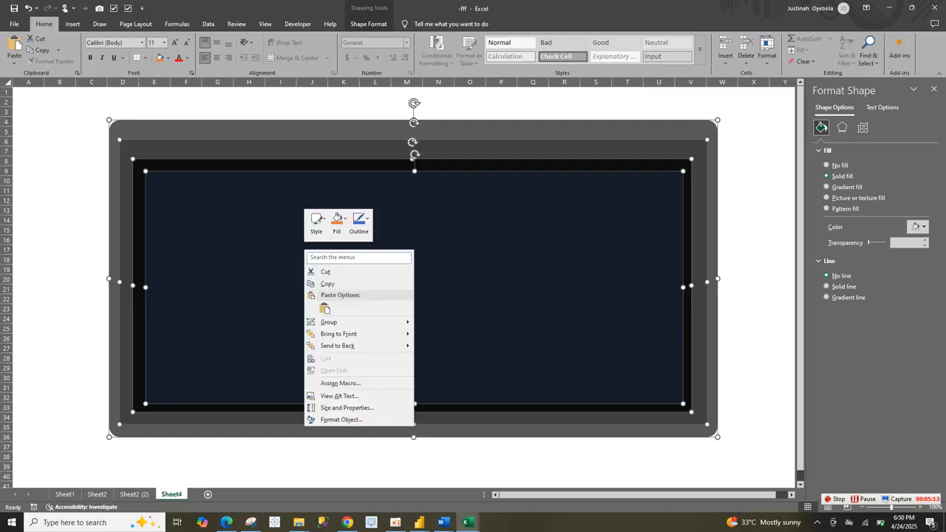
{"action": "mouse_move", "coordinate": [329, 322]}
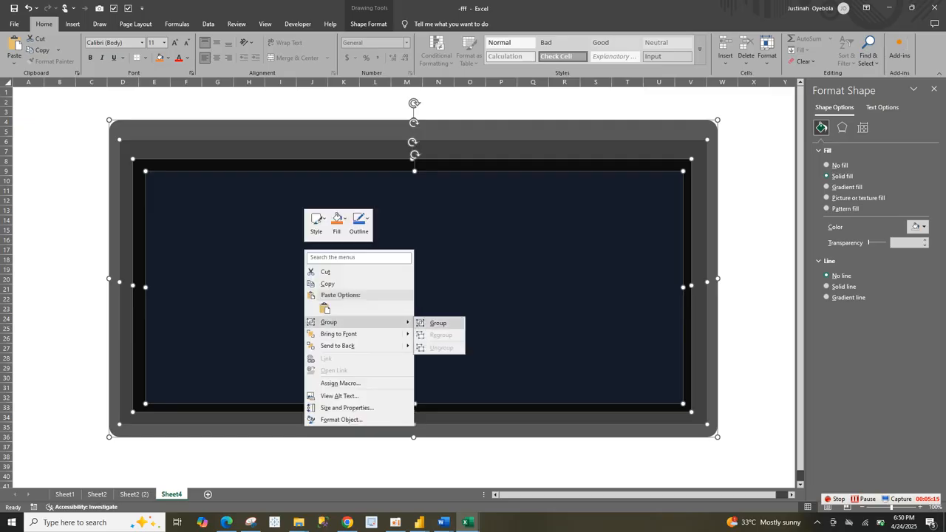
{"action": "left_click", "coordinate": [438, 323]}
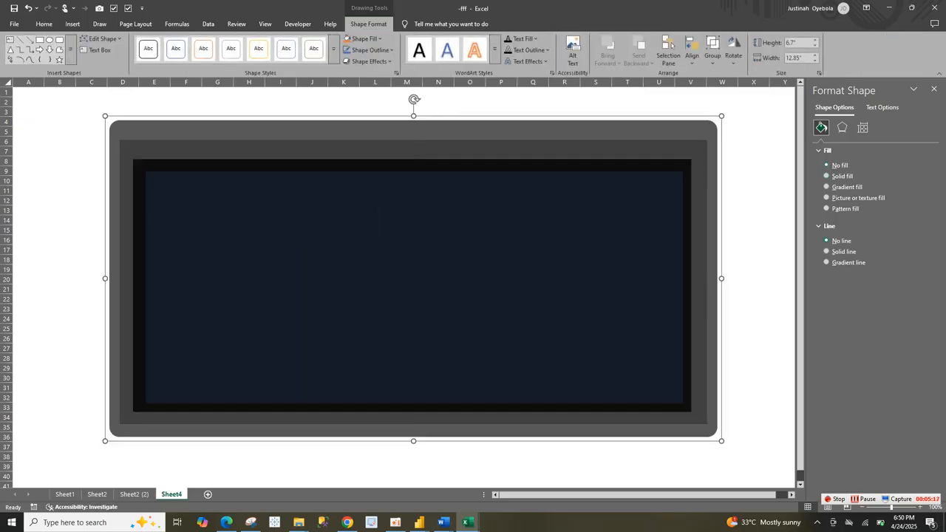
{"action": "left_click", "coordinate": [713, 49]}
{"action": "left_click", "coordinate": [712, 49]}
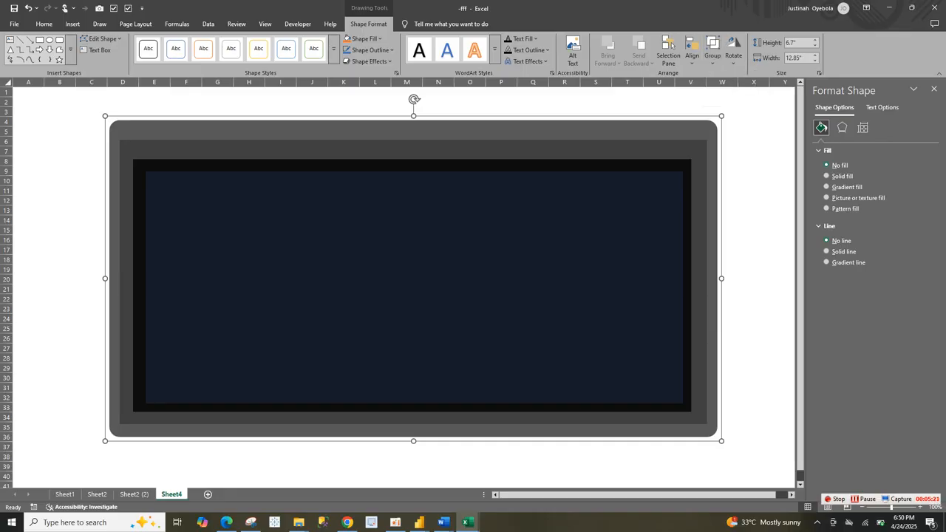
{"action": "left_click", "coordinate": [712, 49]}
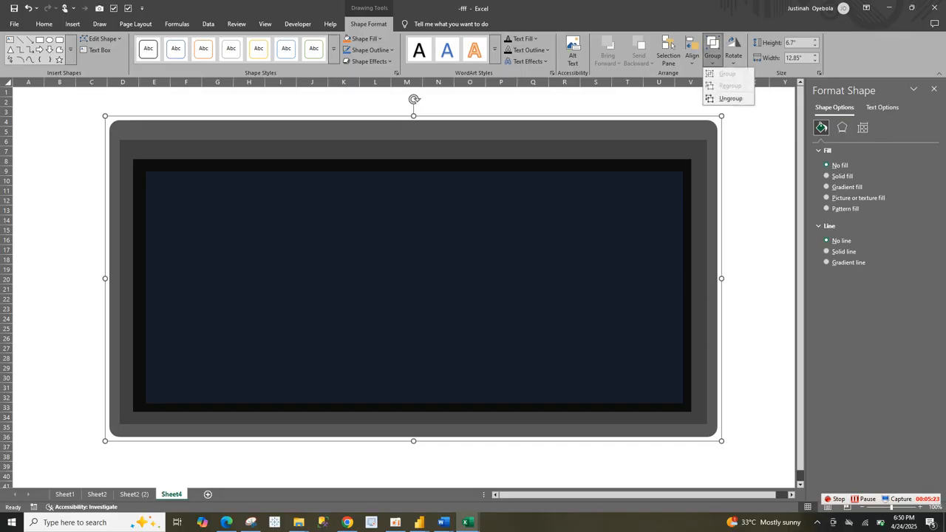
{"action": "left_click", "coordinate": [731, 98]}
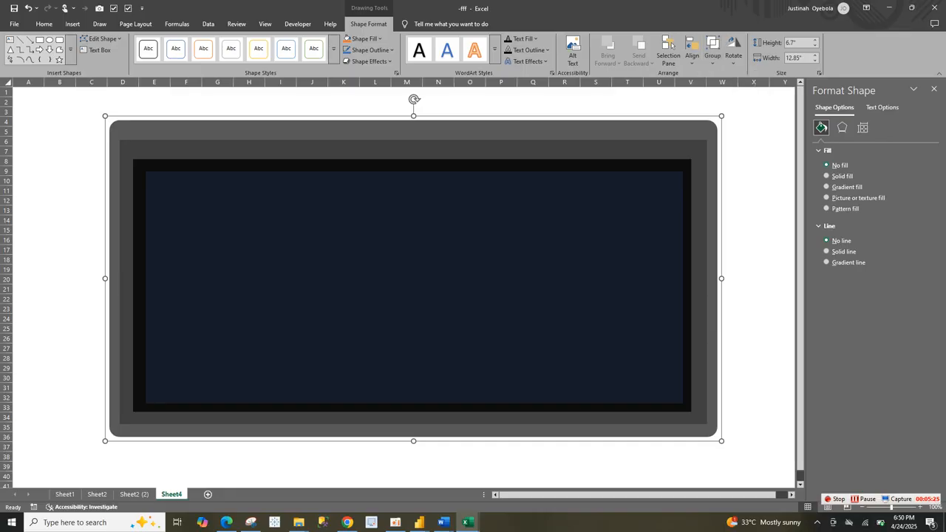
Step: Move the grouped background panels slightly to the right and down on the sheet
{"action": "left_click", "coordinate": [728, 328]}
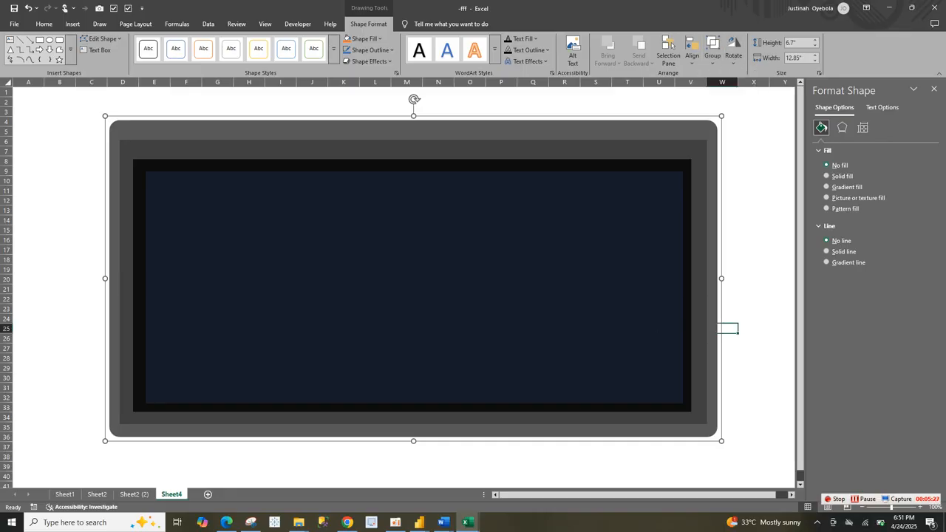
{"action": "mouse_move", "coordinate": [671, 318]}
{"action": "left_mouse_down"}
{"action": "mouse_move", "coordinate": [669, 367]}
{"action": "mouse_move", "coordinate": [685, 306]}
{"action": "left_mouse_up"}
{"action": "key", "text": "Down"}
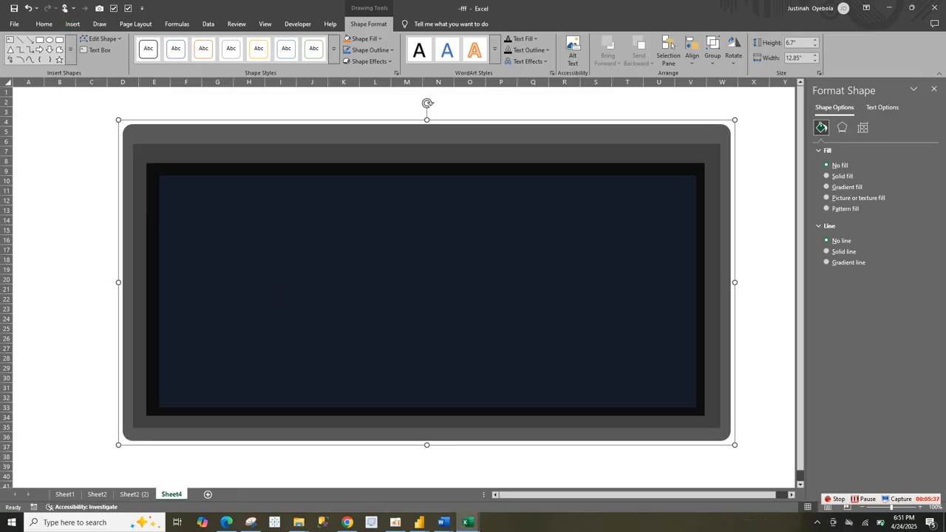
Step: Insert a wide text box and make it a slim strip along the upper-left edge of the navy panel
{"action": "left_click", "coordinate": [73, 24]}
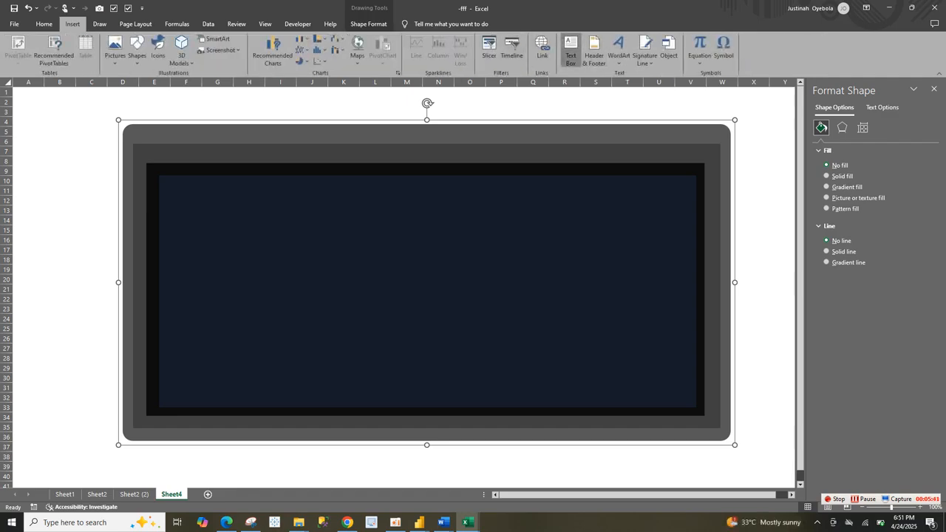
{"action": "left_click", "coordinate": [570, 50]}
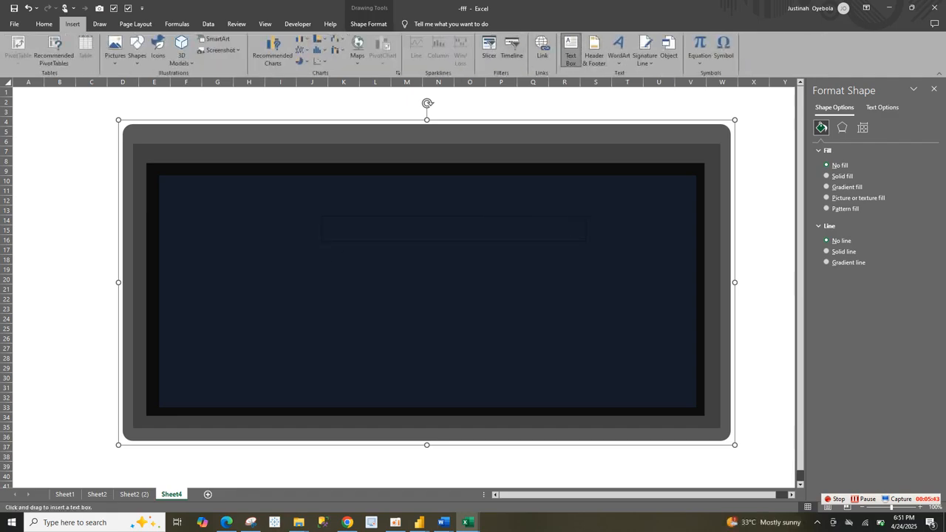
{"action": "left_click_drag", "start_coordinate": [588, 242], "coordinate": [614, 249]}
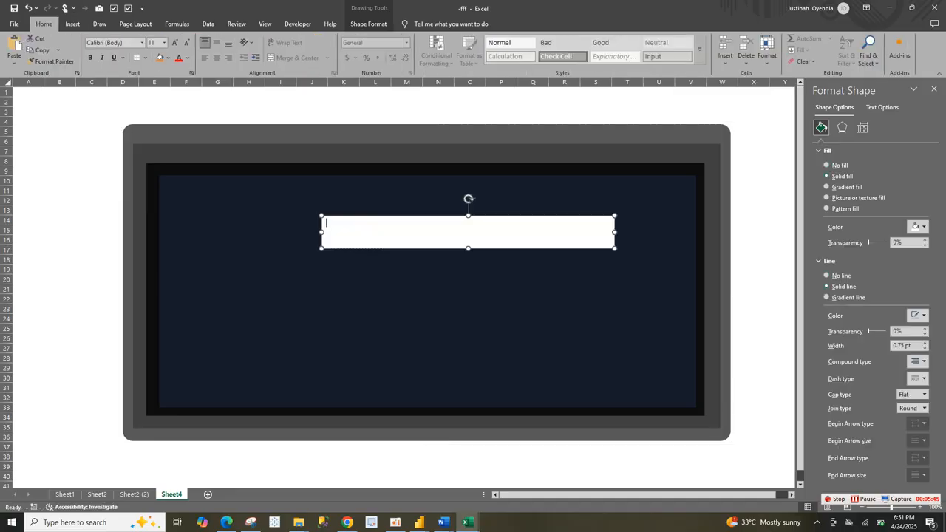
{"action": "left_click_drag", "start_coordinate": [423, 249], "coordinate": [317, 199]}
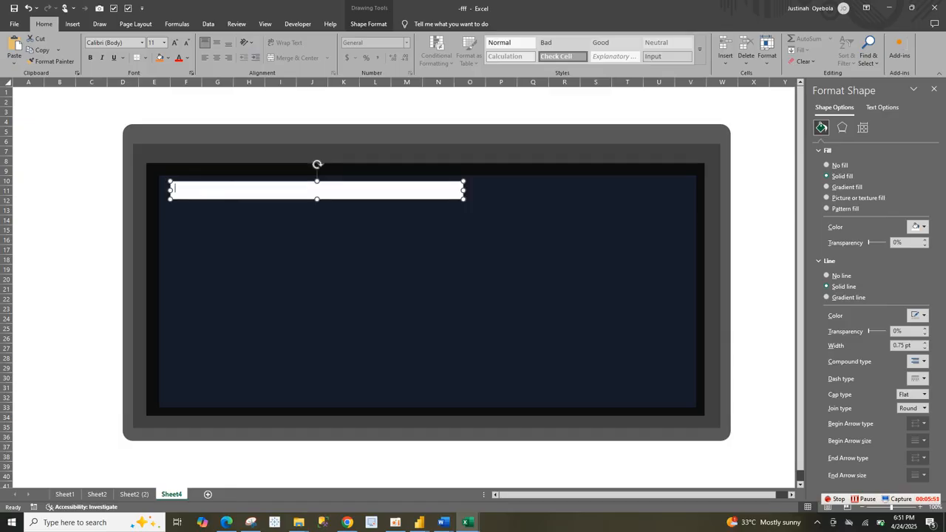
Step: Enter the title CALL CENTER PERFORMANCE ANALYSIS in the text box and shrink the box to about 5.89 by 0.33 inches
{"action": "type", "text": "CALL CENTER PERFORMANCE "}
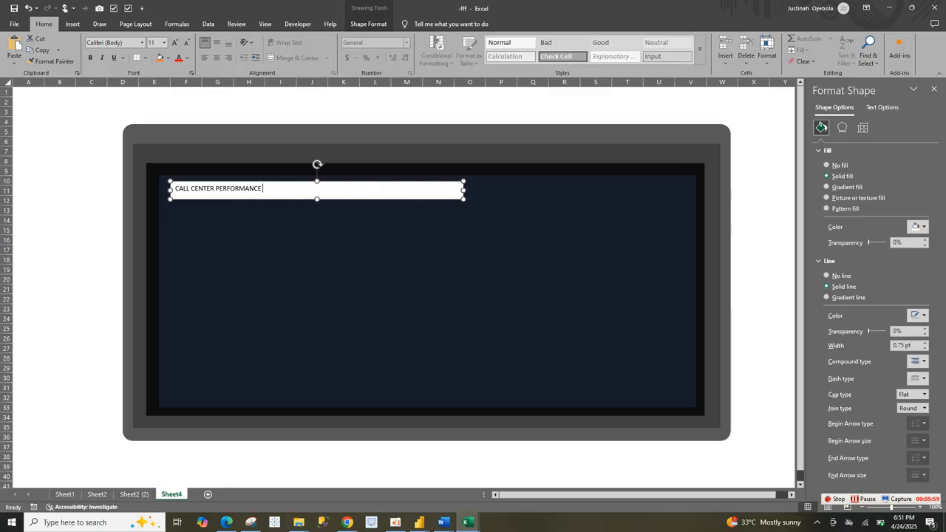
{"action": "type", "text": "ANALYSI"}
{"action": "key", "text": "BackSpace"}
{"action": "type", "text": "SIS"}
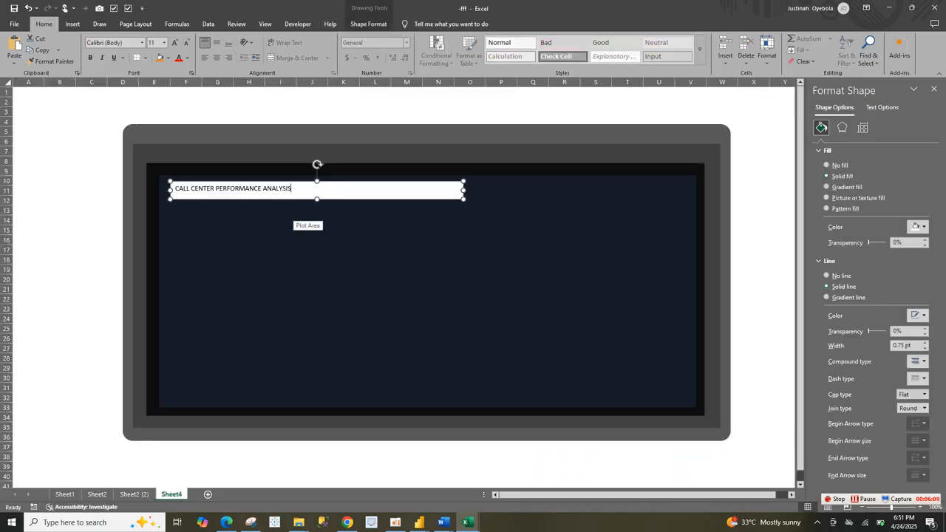
{"action": "left_click_drag", "start_coordinate": [464, 199], "coordinate": [449, 197]}
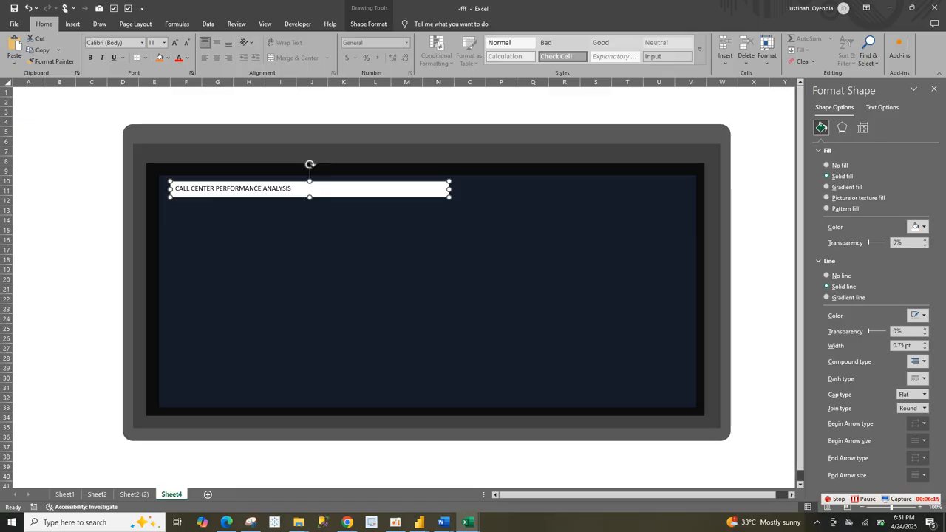
Step: Remove both the fill and the outline from the title text box
{"action": "left_click", "coordinate": [827, 276]}
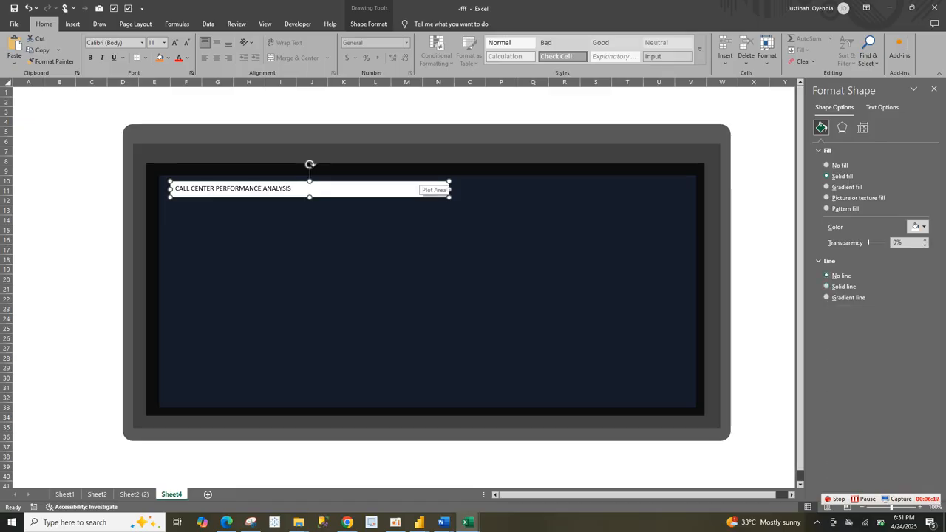
{"action": "right_click", "coordinate": [423, 186]}
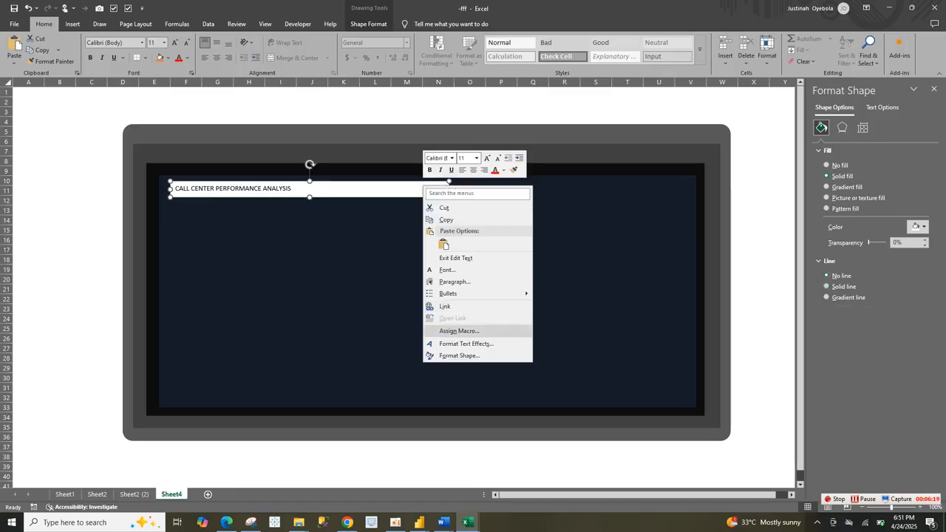
{"action": "left_click", "coordinate": [459, 355]}
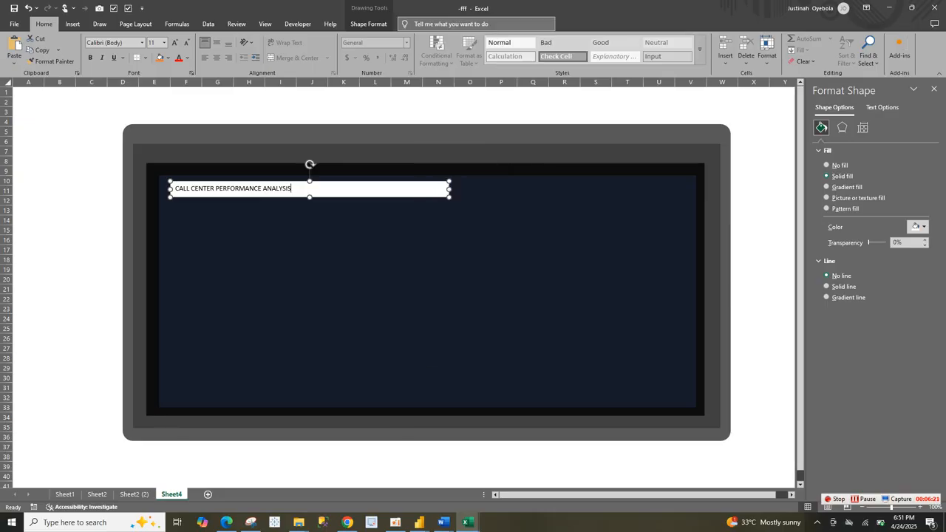
{"action": "left_click", "coordinate": [368, 23]}
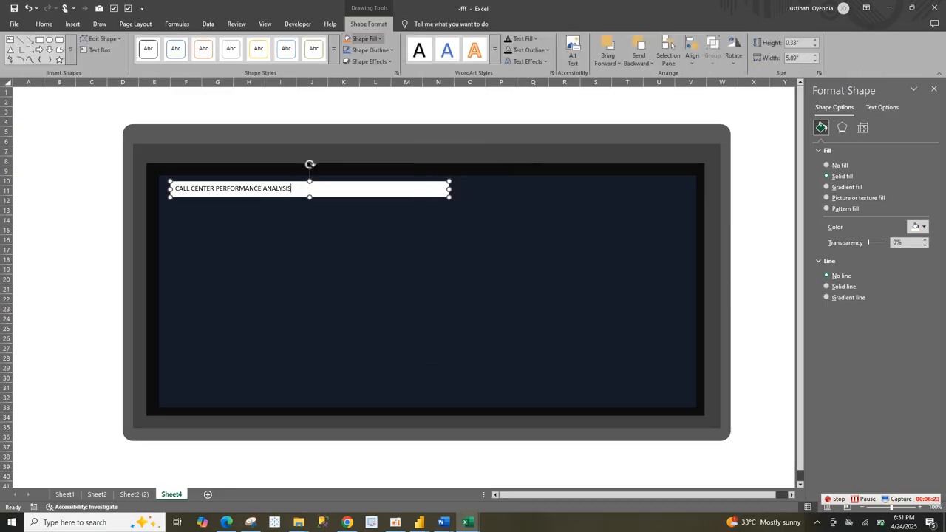
{"action": "left_click", "coordinate": [364, 38]}
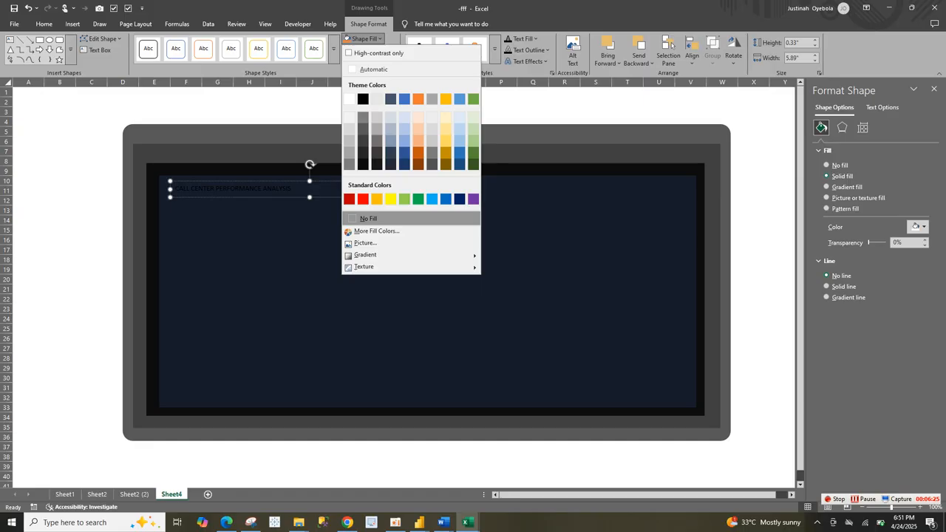
{"action": "left_click", "coordinate": [367, 218]}
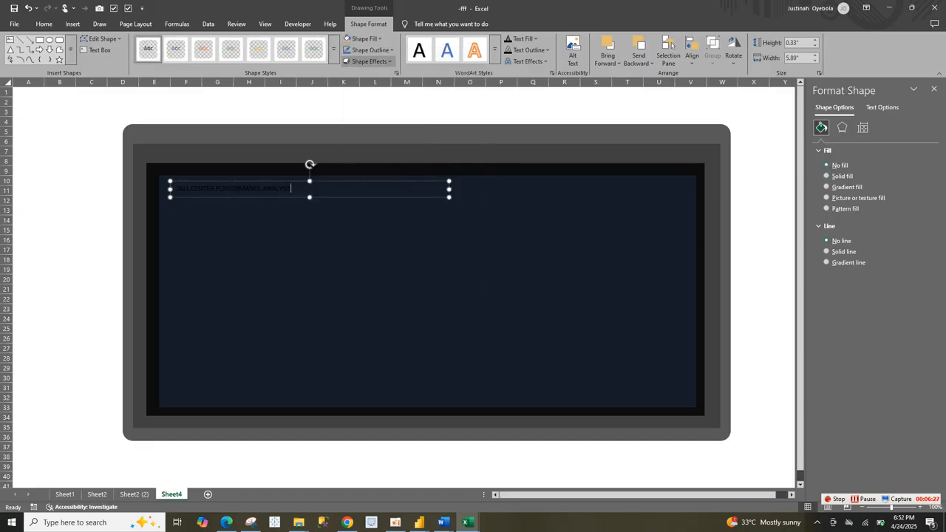
{"action": "left_click", "coordinate": [370, 49]}
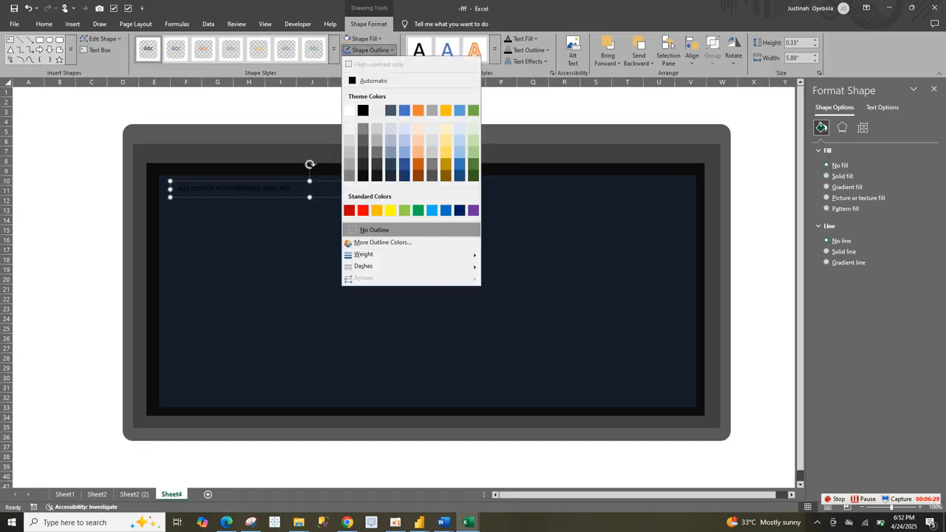
{"action": "left_click", "coordinate": [373, 230]}
Step: Move the title text box up onto the upper strip of the outermost grey panel and colour its text white
{"action": "left_click_drag", "start_coordinate": [433, 197], "coordinate": [404, 144]}
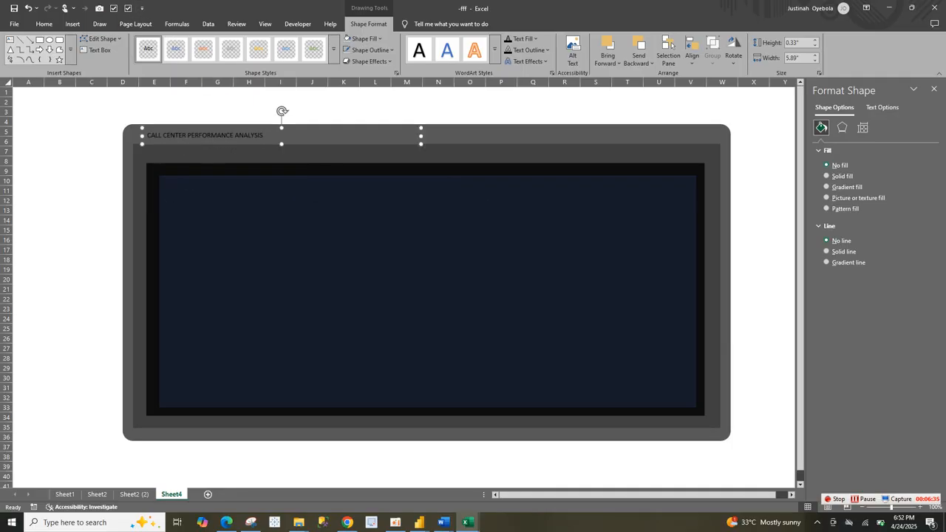
{"action": "left_click", "coordinate": [45, 23]}
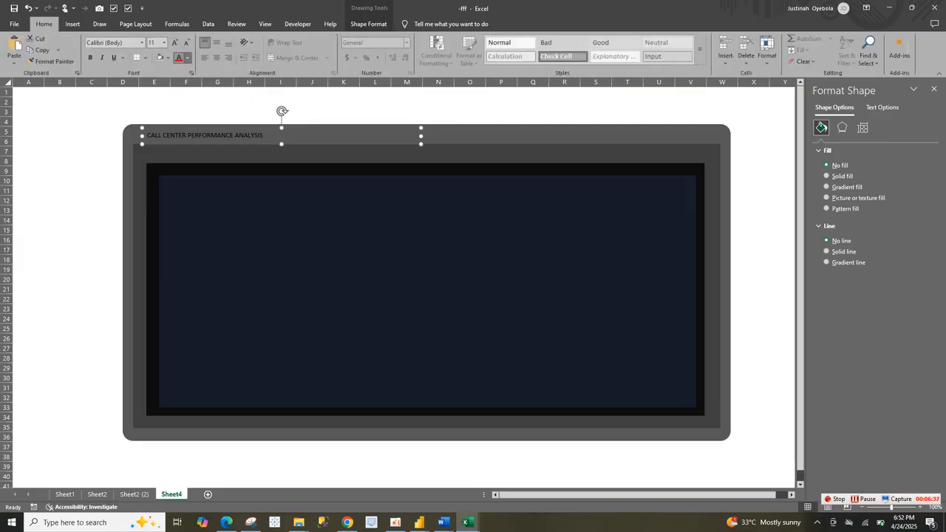
{"action": "left_click", "coordinate": [188, 58]}
{"action": "left_click", "coordinate": [181, 118]}
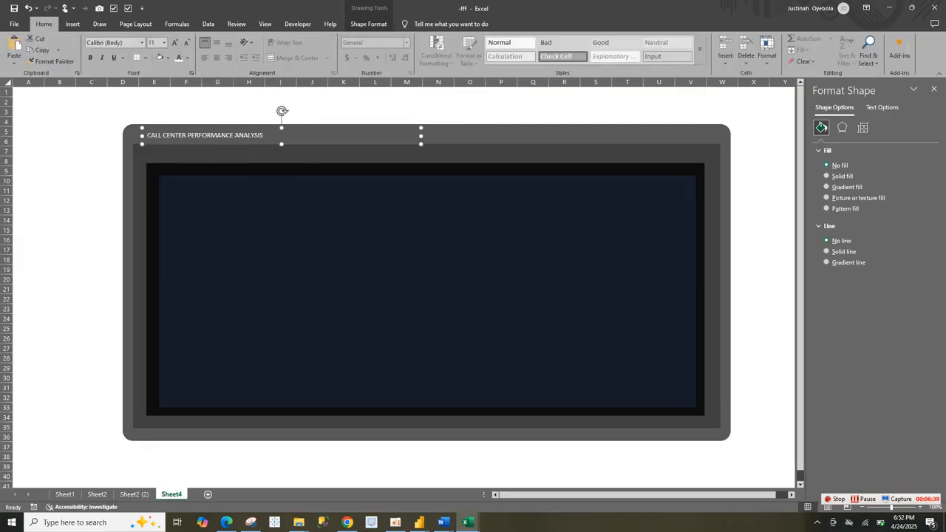
Step: Change the title's font to Bookman Old Style
{"action": "left_click", "coordinate": [141, 42]}
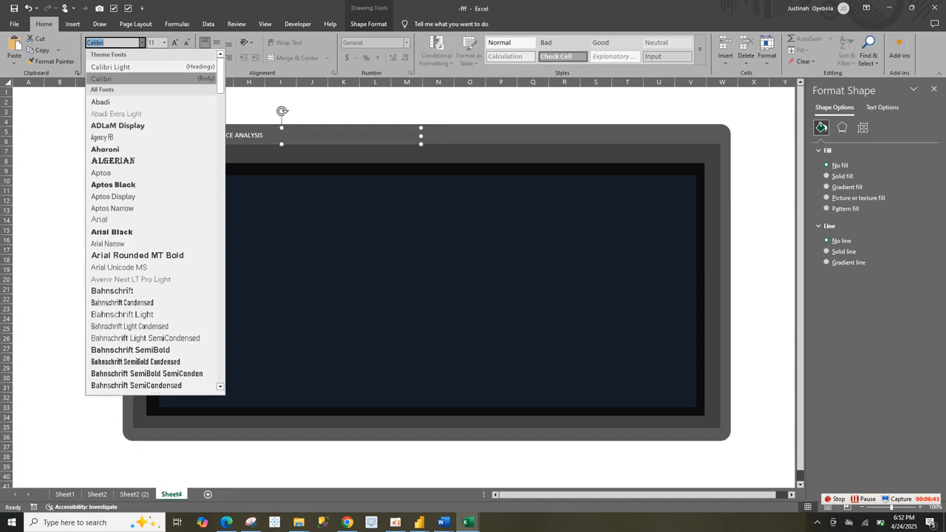
{"action": "type", "text": "Bo"}
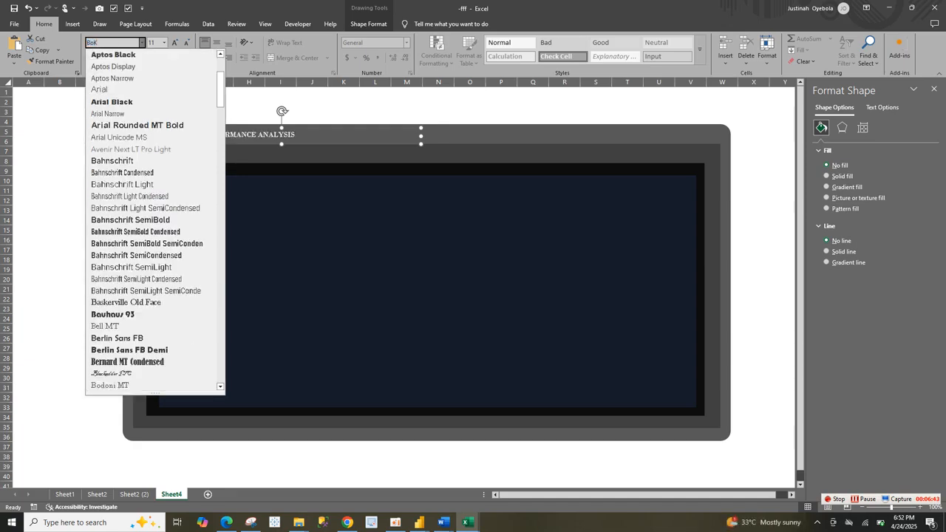
{"action": "type", "text": "ok"}
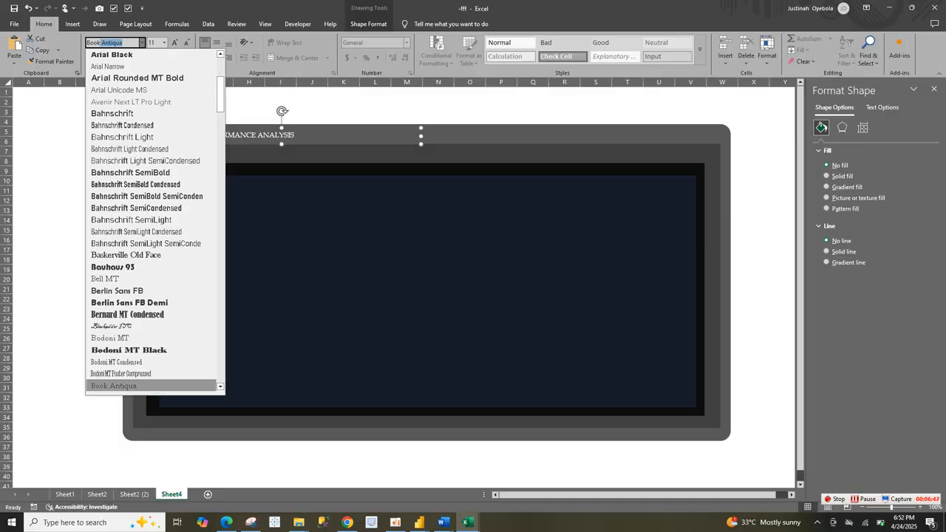
{"action": "type", "text": "man"}
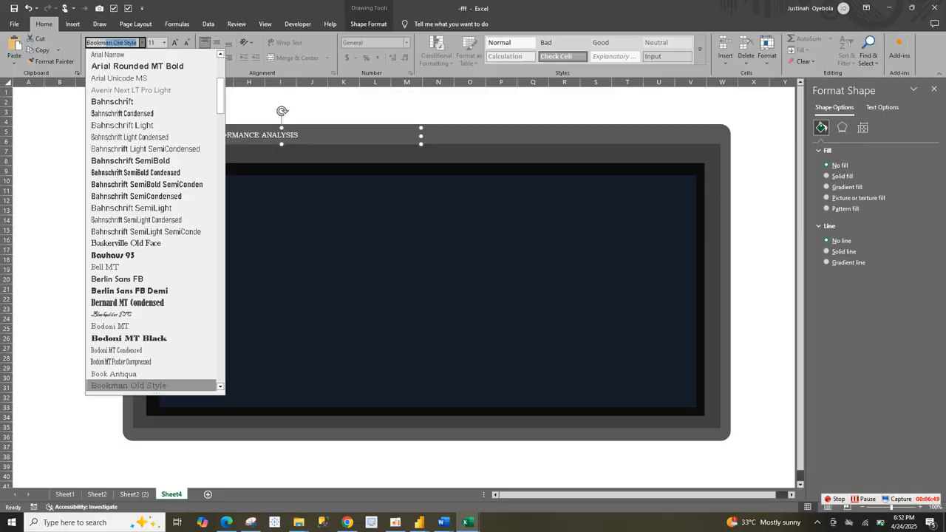
{"action": "key", "text": "Return"}
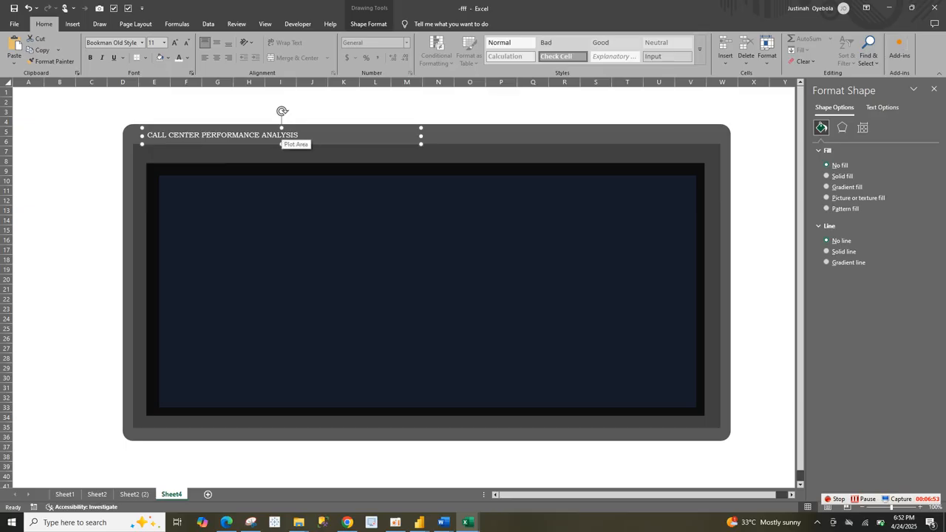
Step: Format the title text as 16 pt bold italic and make its text box slightly taller
{"action": "right_click", "coordinate": [282, 137]}
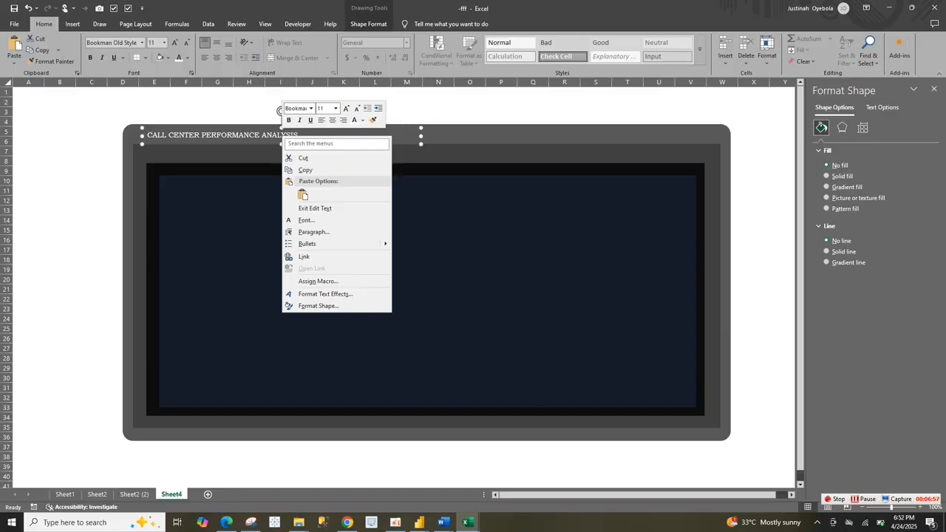
{"action": "key", "text": "Escape"}
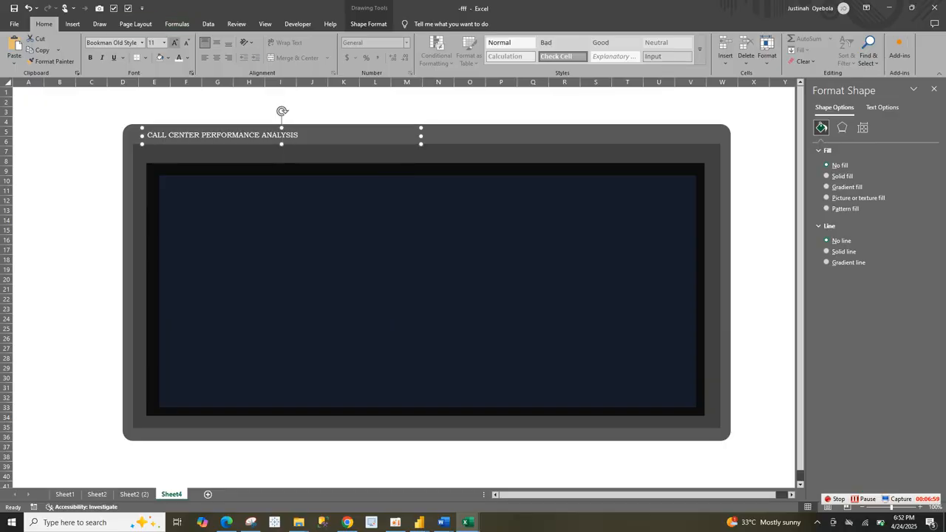
{"action": "left_click", "coordinate": [175, 43]}
{"action": "left_click", "coordinate": [175, 43]}
{"action": "left_click", "coordinate": [175, 43]}
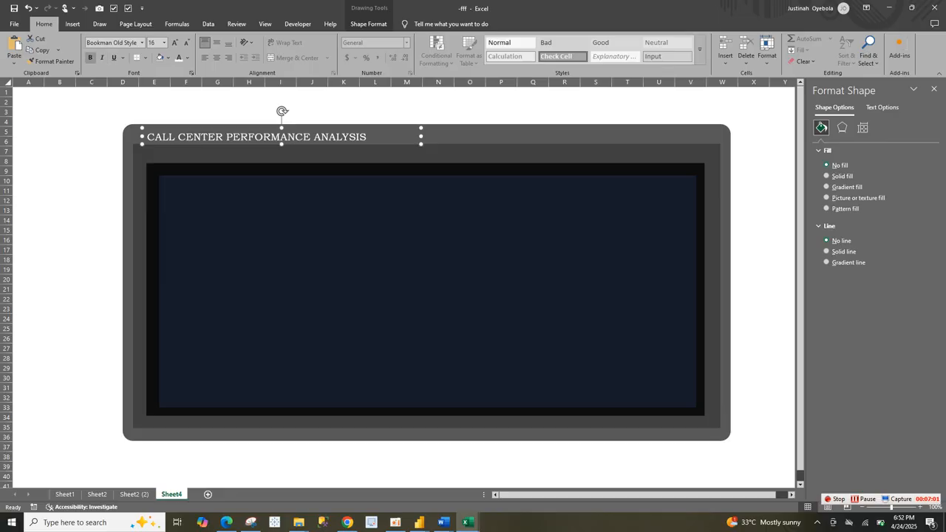
{"action": "left_click", "coordinate": [91, 57]}
{"action": "left_click", "coordinate": [102, 56]}
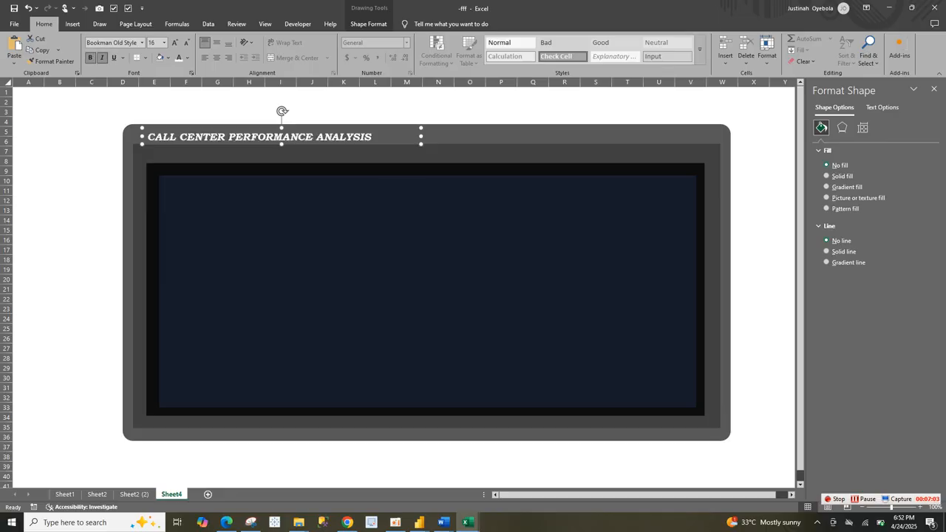
{"action": "left_click_drag", "start_coordinate": [282, 144], "coordinate": [281, 147]}
Step: Switch to the reference dashboard on Sheet2 (2) to compare its title layout
{"action": "key", "text": "ctrl+Page_Up"}
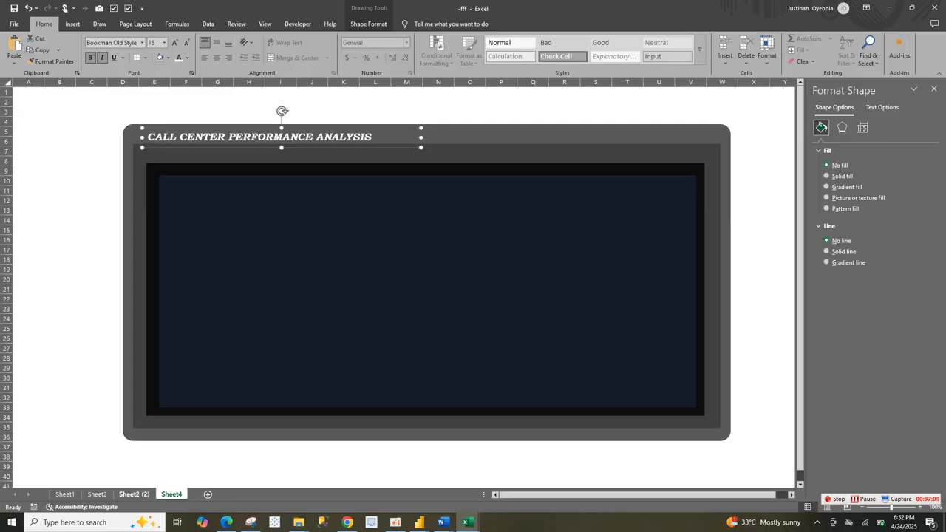
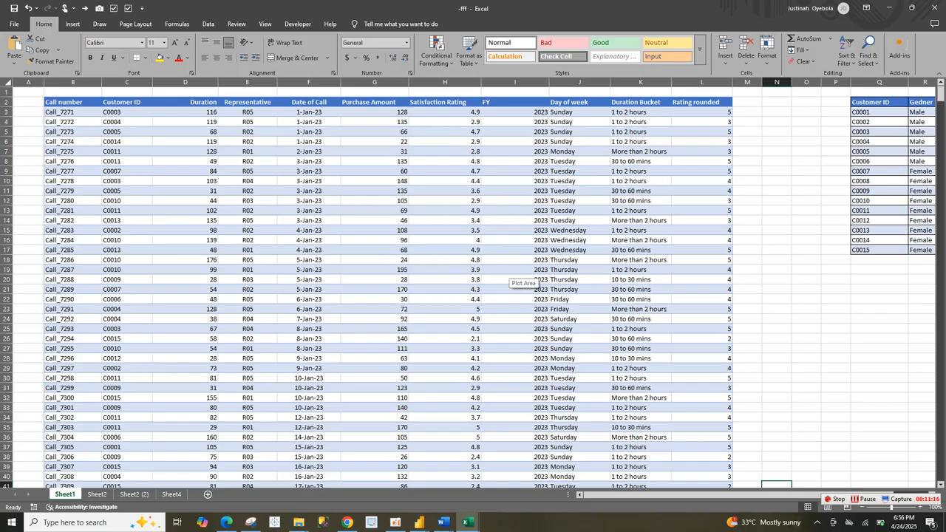
{"action": "left_click", "coordinate": [513, 279]}
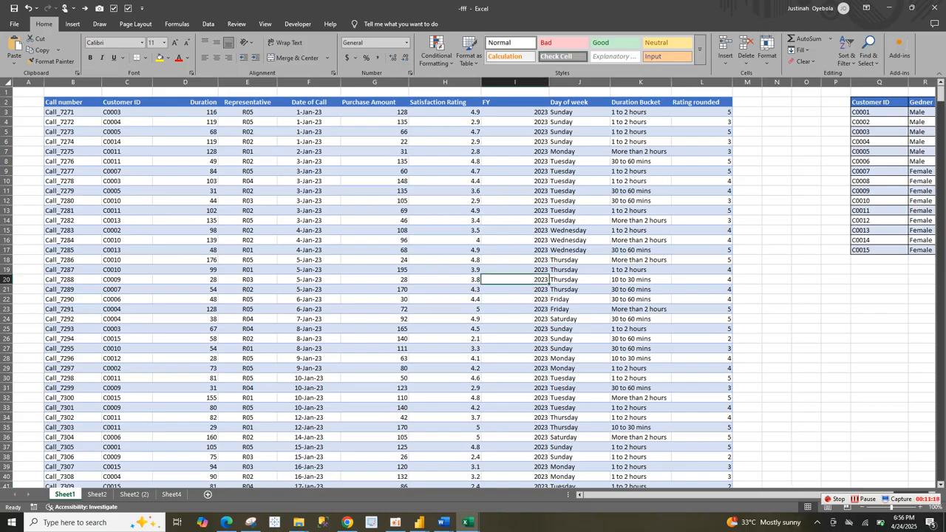
{"action": "left_click", "coordinate": [186, 131]}
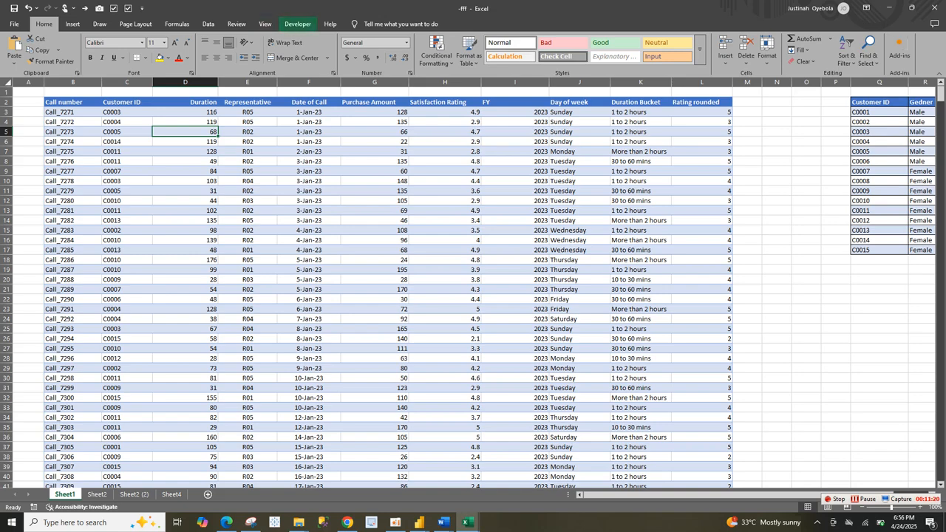
{"action": "left_click", "coordinate": [309, 181]}
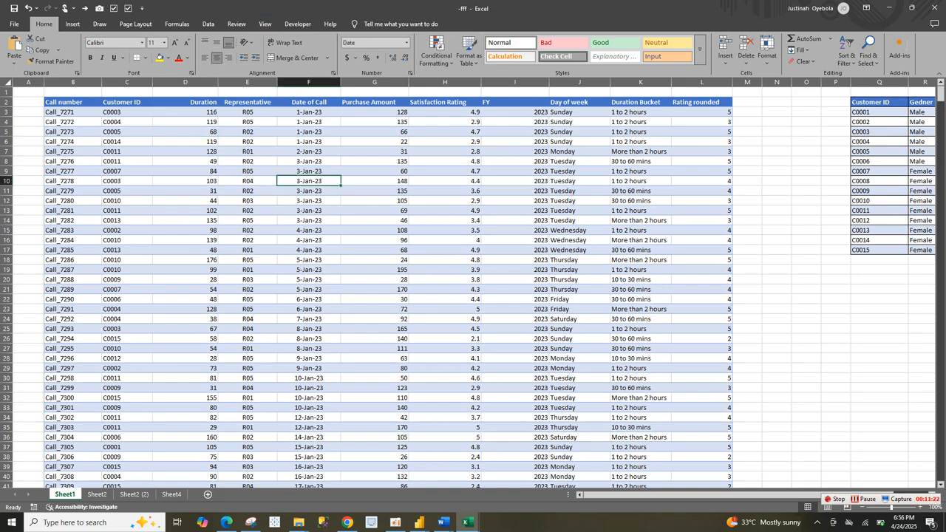
{"action": "left_click", "coordinate": [309, 230]}
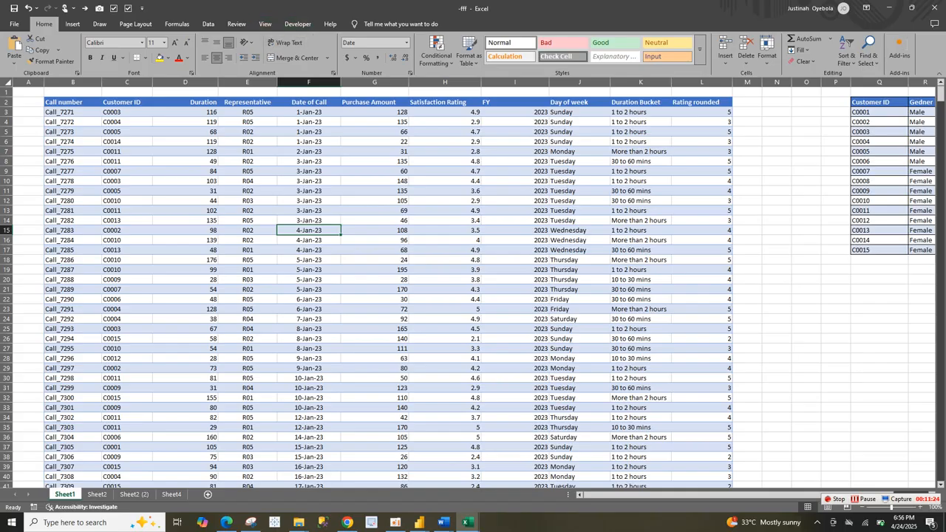
{"action": "left_click", "coordinate": [375, 221]}
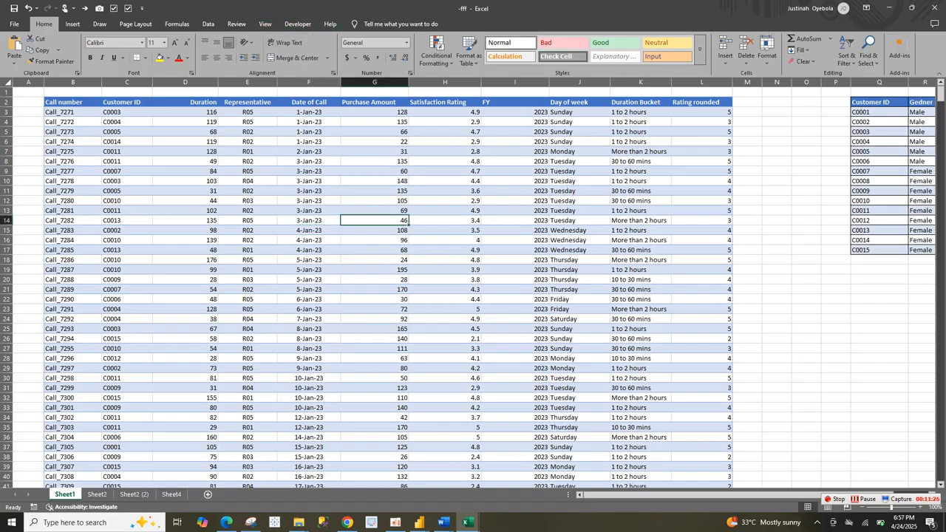
Step: Convert the call records range B2:L1002 on Sheet1 into a table with headers
{"action": "left_click", "coordinate": [73, 24]}
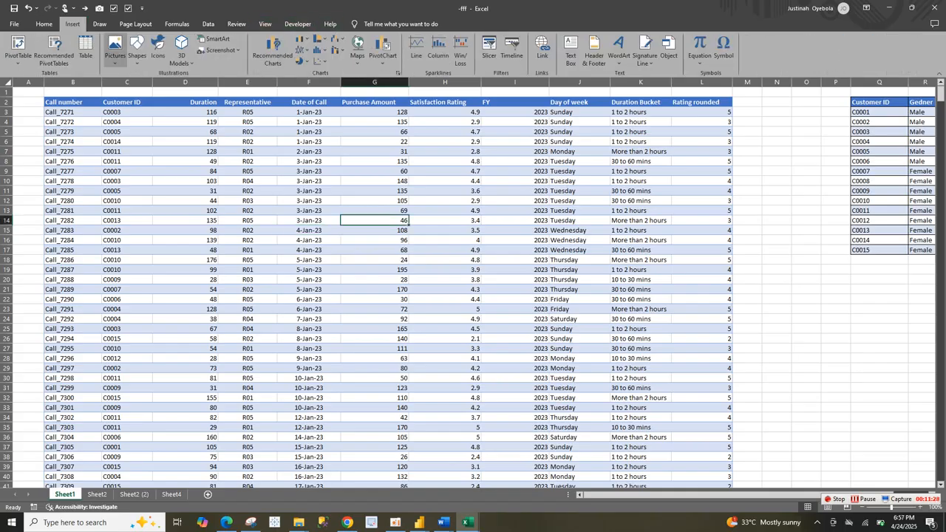
{"action": "key", "text": "ctrl+d"}
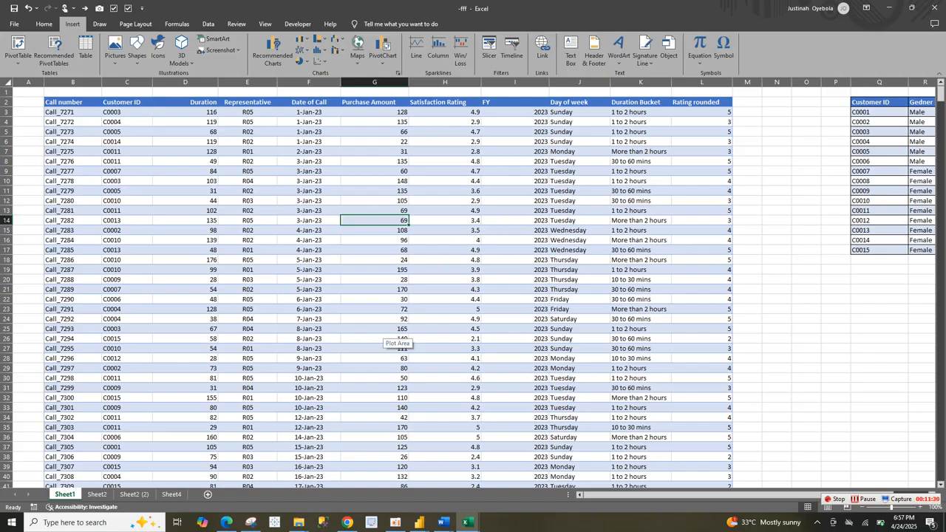
{"action": "left_click", "coordinate": [377, 338], "text": "ctrl"}
{"action": "left_click", "coordinate": [377, 338]}
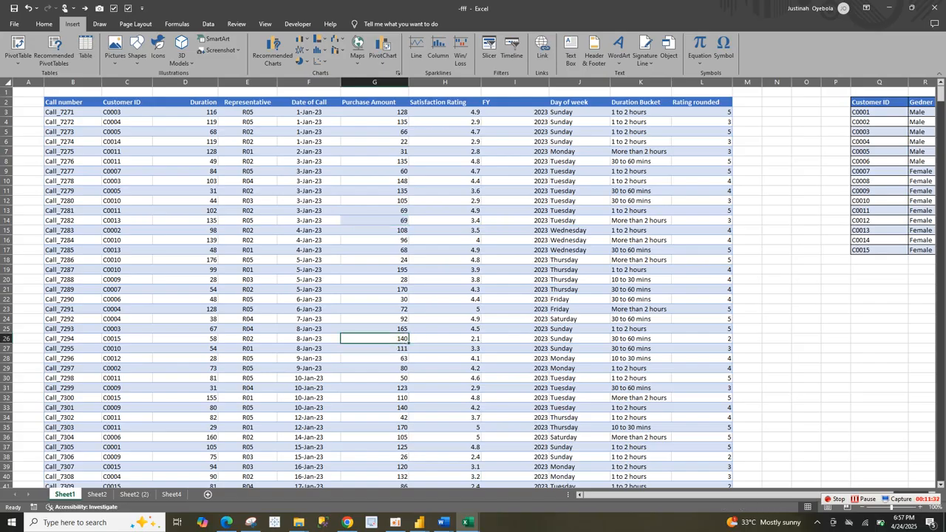
{"action": "key", "text": "ctrl+t"}
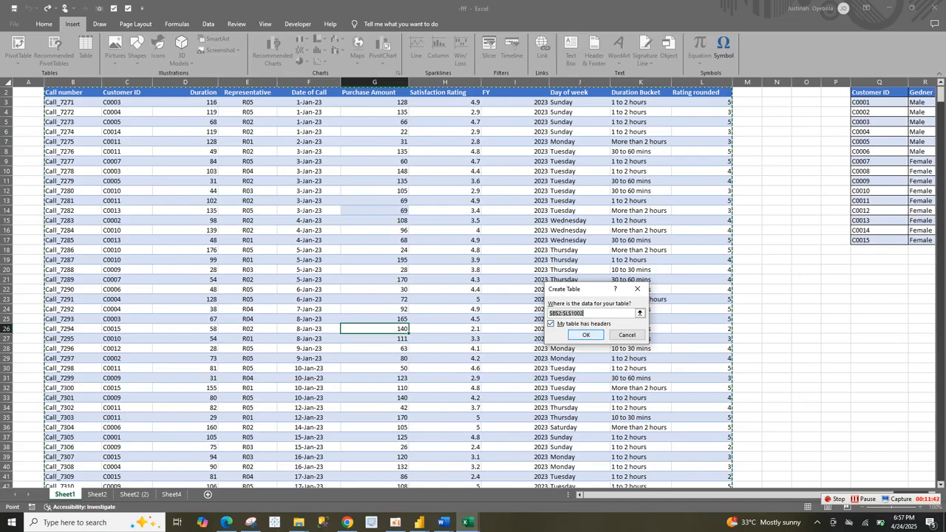
{"action": "left_click", "coordinate": [586, 335]}
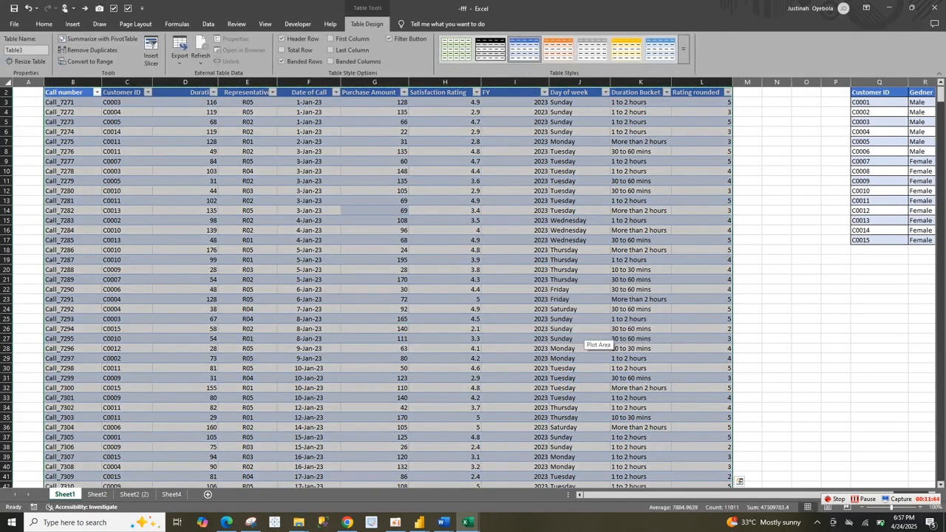
Step: Try to rename the call records table as "CALL Volume"
{"action": "left_click", "coordinate": [16, 50]}
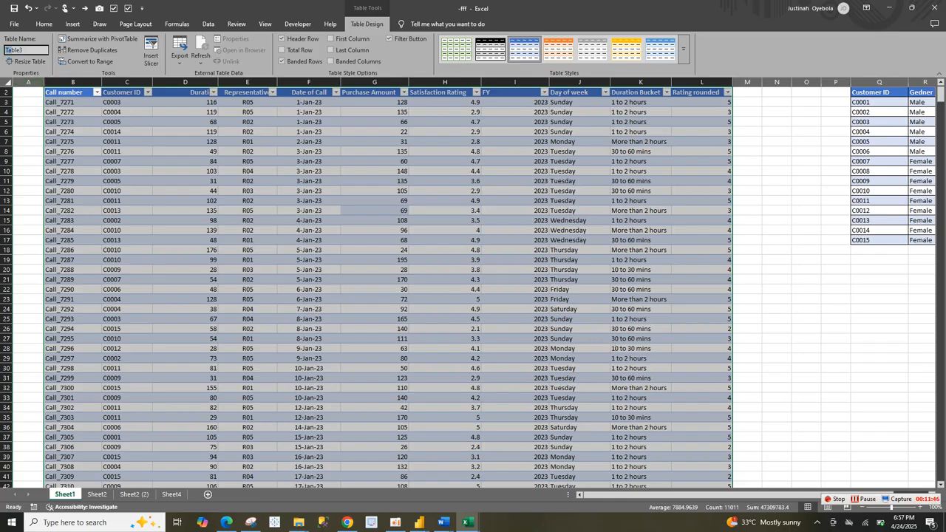
{"action": "double_click", "coordinate": [22, 51]}
{"action": "left_click", "coordinate": [127, 142]}
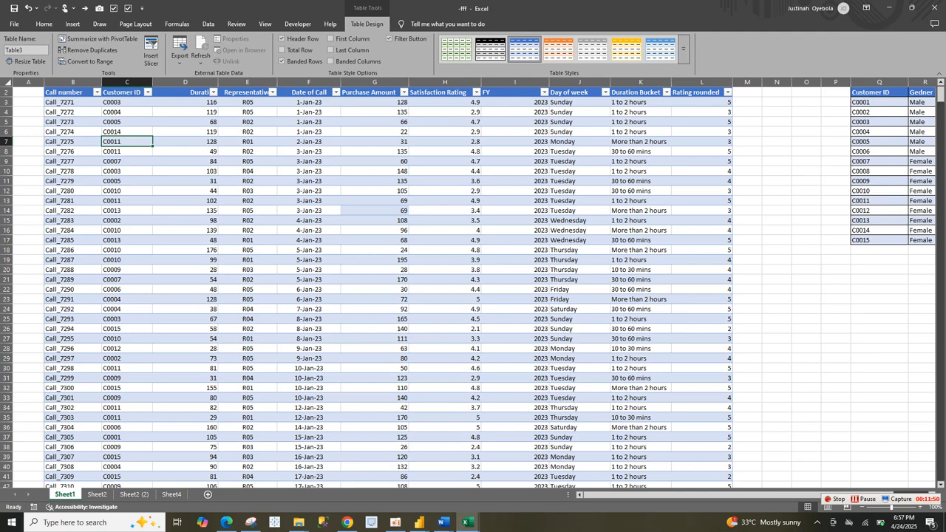
{"action": "double_click", "coordinate": [22, 50]}
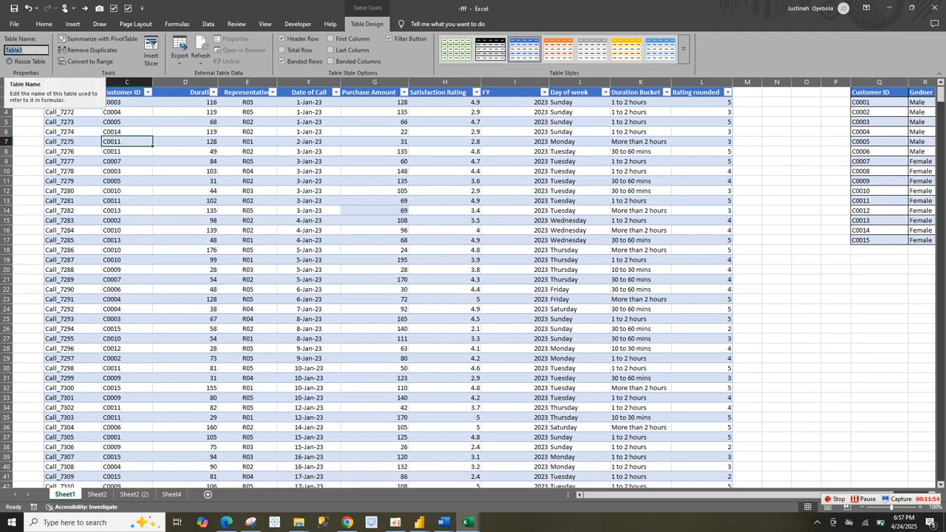
{"action": "type", "text": "DA"}
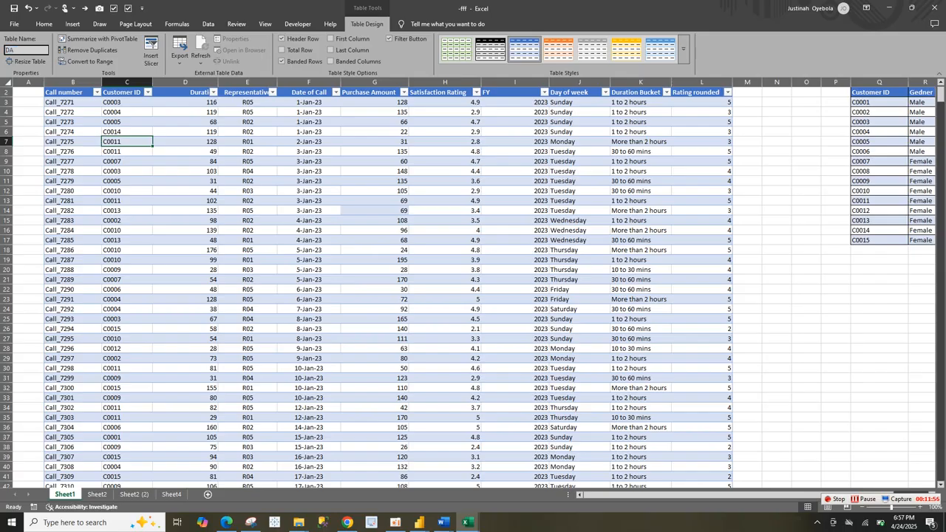
{"action": "key", "text": "BackSpace"}
{"action": "key", "text": "BackSpace"}
{"action": "type", "text": "CALL Volume"}
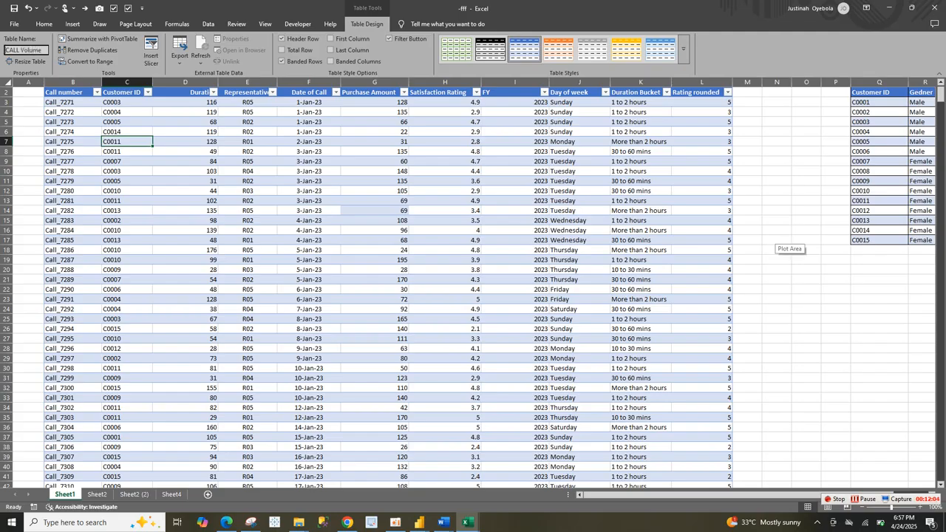
{"action": "key", "text": "Return"}
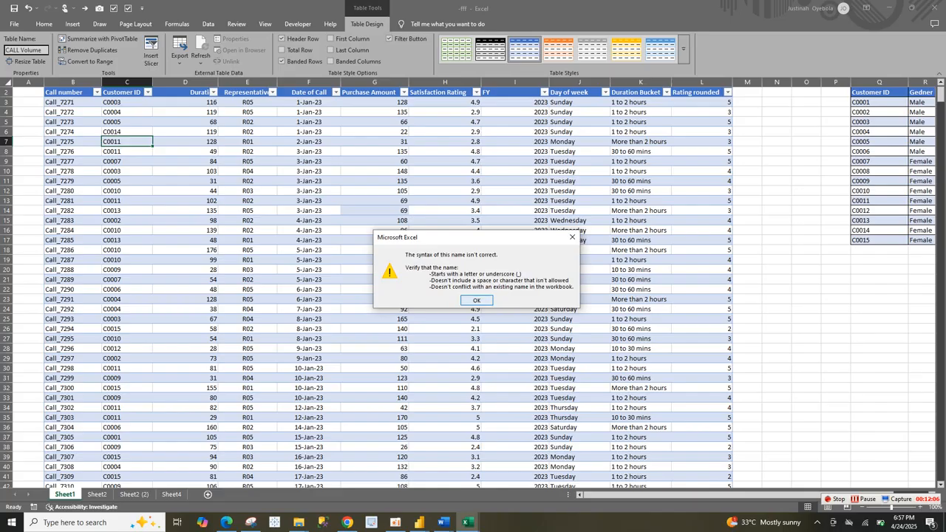
{"action": "key", "text": "Return"}
Step: Try to rename the call records table as Call_Volume
{"action": "left_click", "coordinate": [26, 50]}
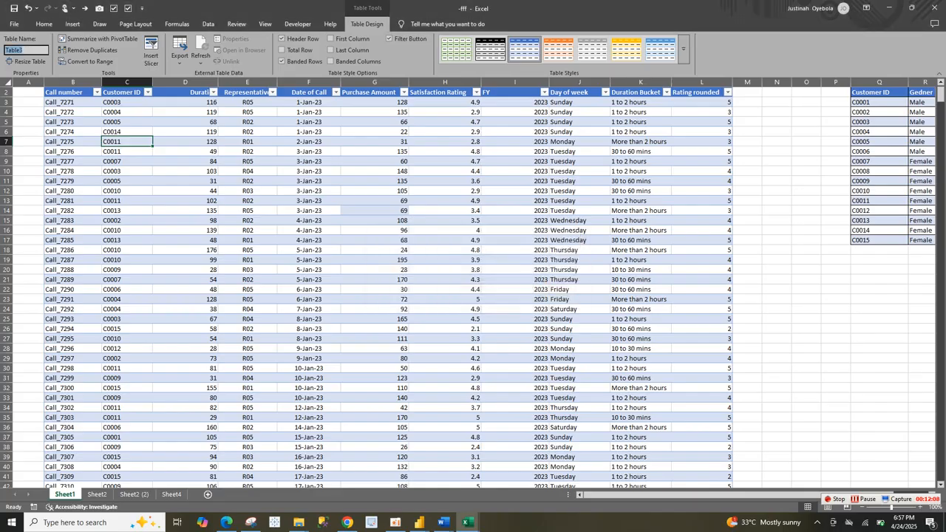
{"action": "type", "text": "Call"}
{"action": "type", "text": "_Volume"}
{"action": "key", "text": "Return"}
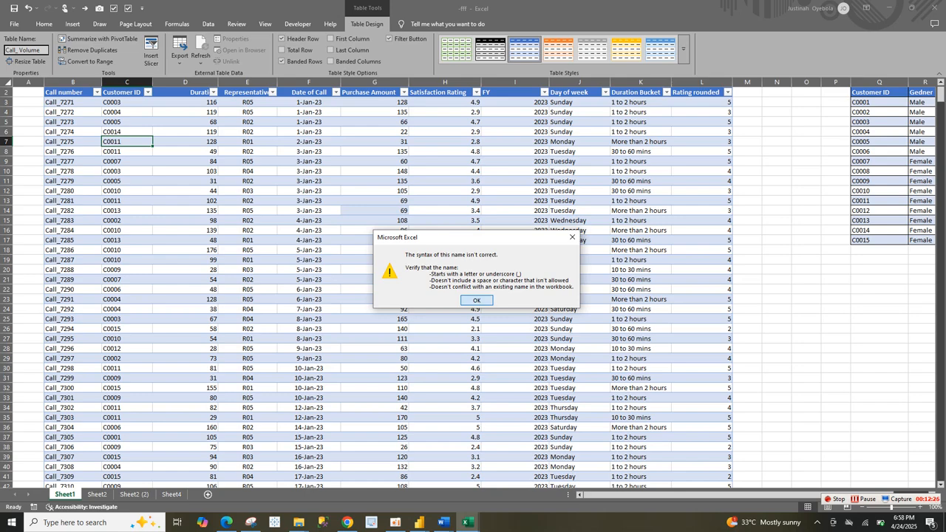
{"action": "key", "text": "Return"}
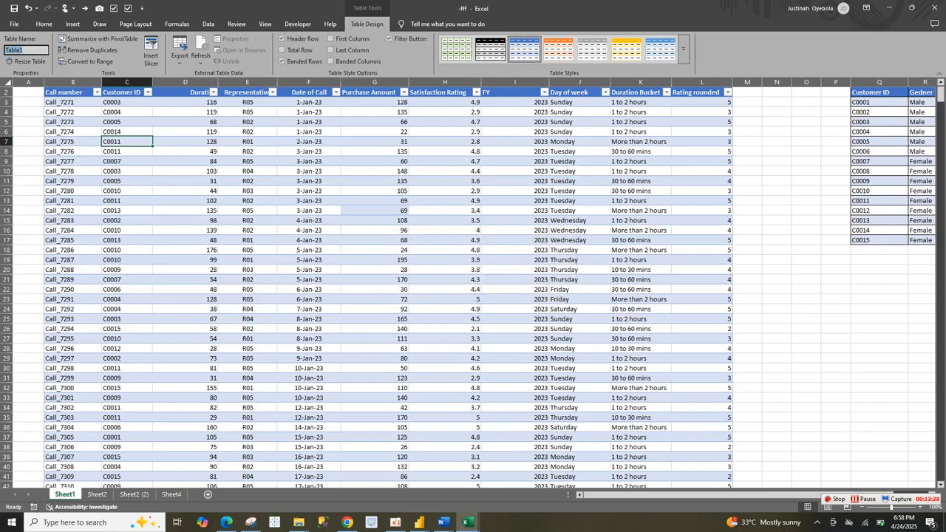
Step: Rename the call records table as CallVolume
{"action": "type", "text": "Call"}
{"action": "key", "text": "BackSpace"}
{"action": "type", "text": "Volume"}
{"action": "left_click", "coordinate": [247, 152]}
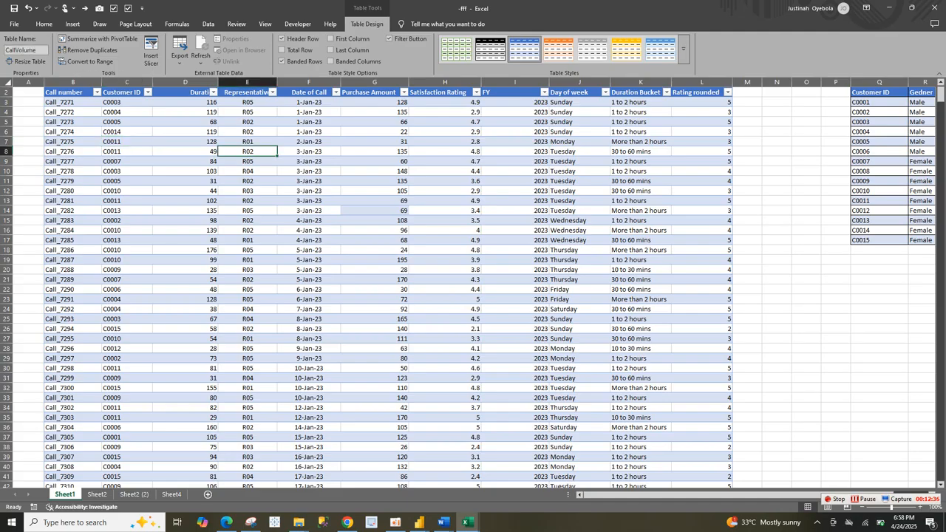
Step: Convert the customer details range Q2:T17 into a table with headers
{"action": "left_click", "coordinate": [921, 141]}
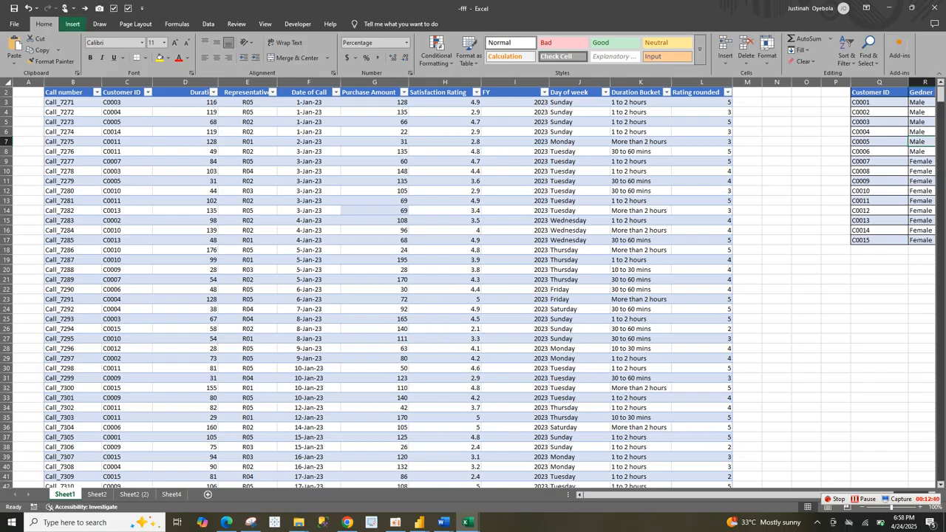
{"action": "left_click", "coordinate": [73, 23]}
{"action": "left_click", "coordinate": [85, 46]}
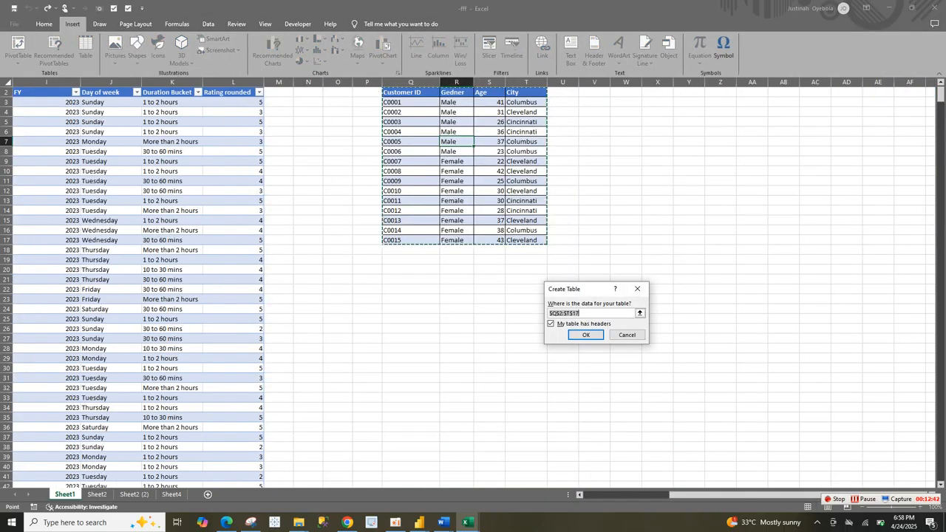
{"action": "key", "text": "Return"}
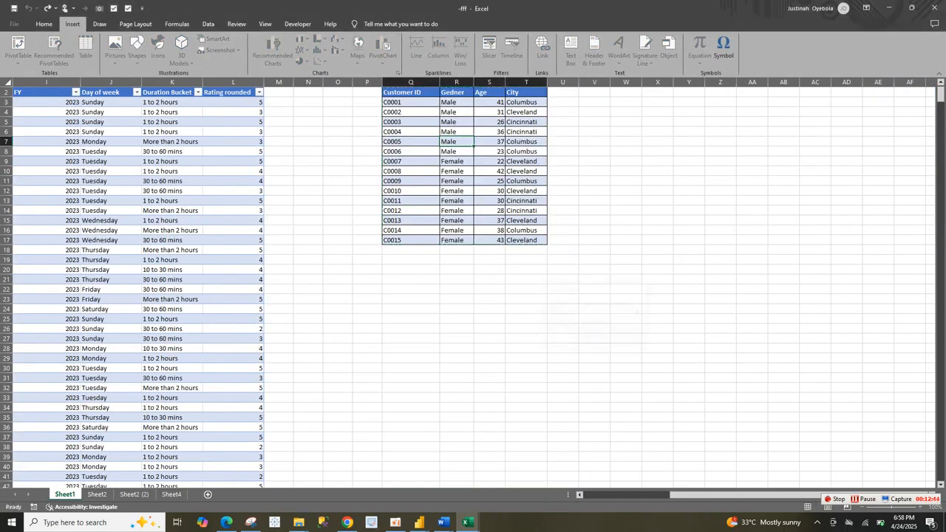
Step: Rename the customer details table as customer
{"action": "left_click", "coordinate": [26, 50]}
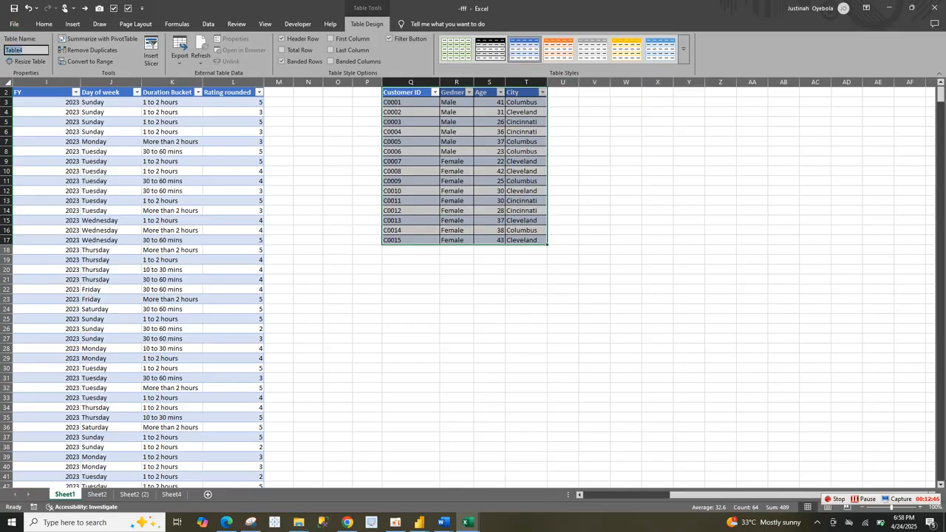
{"action": "type", "text": "customer"}
{"action": "left_click", "coordinate": [234, 240]}
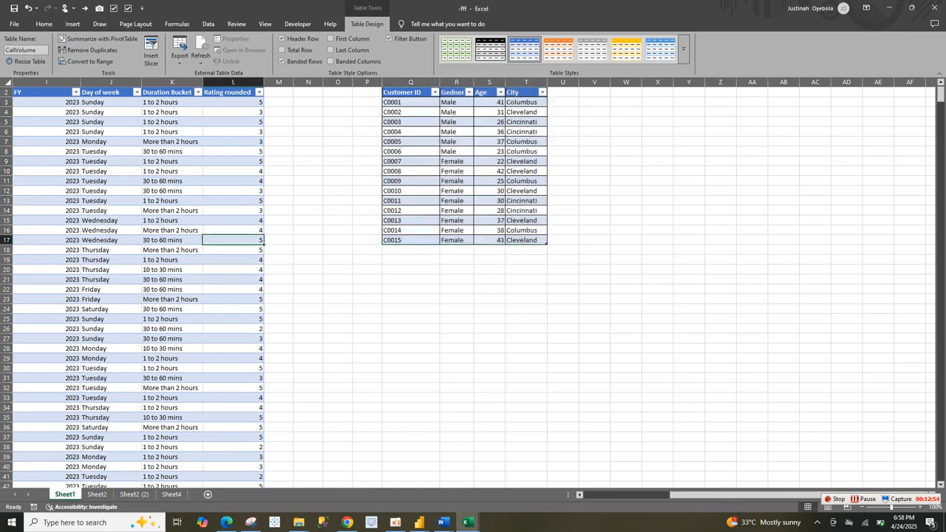
Step: Insert a PivotTable from the CallVolume table on a new worksheet, with the data added to the Data Model
{"action": "left_click", "coordinate": [111, 437]}
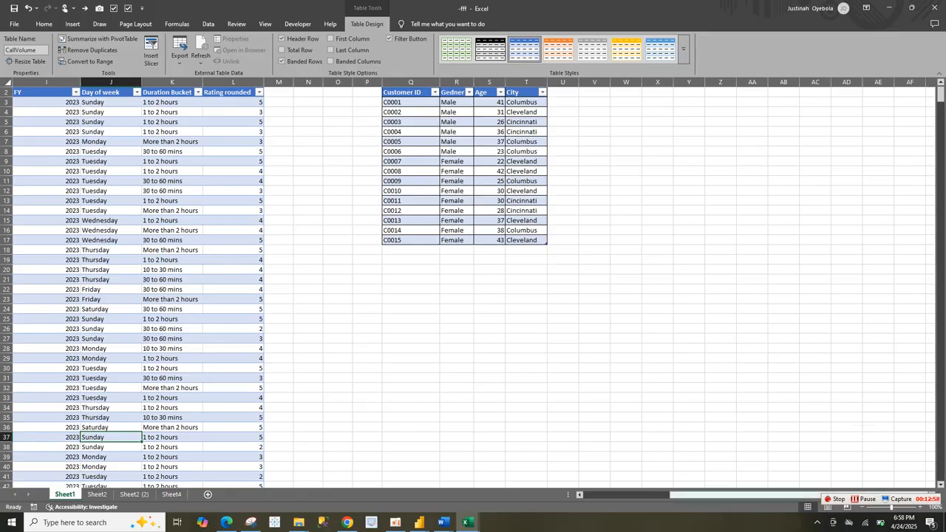
{"action": "left_click_drag", "start_coordinate": [698, 496], "coordinate": [610, 495]}
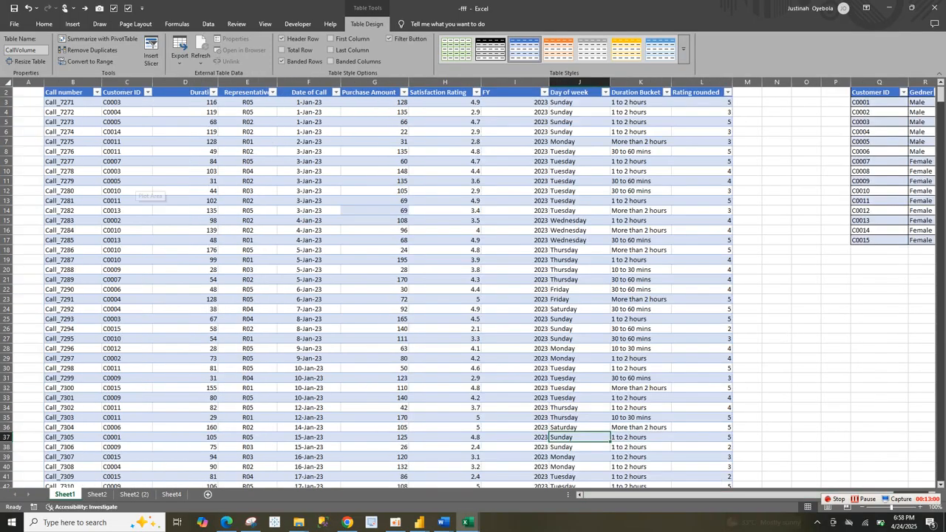
{"action": "left_click", "coordinate": [126, 190]}
{"action": "left_click", "coordinate": [72, 24]}
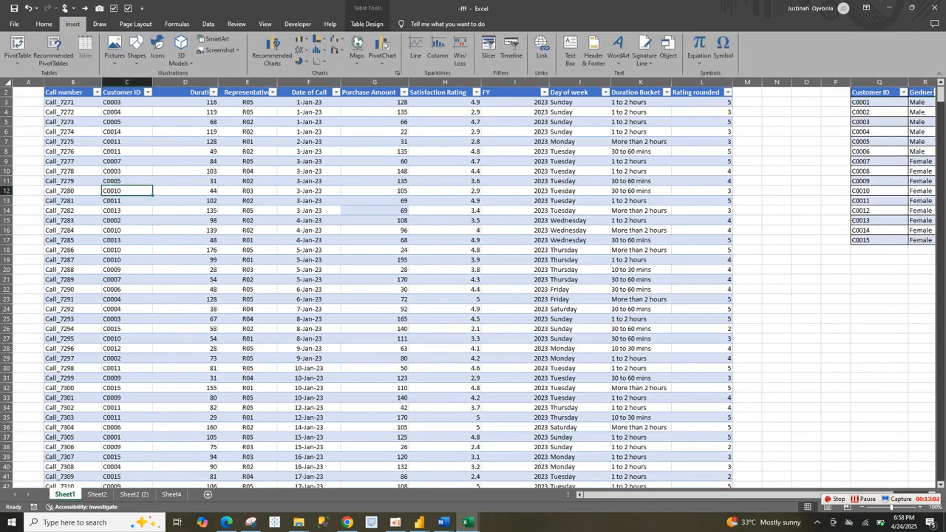
{"action": "left_click", "coordinate": [17, 46]}
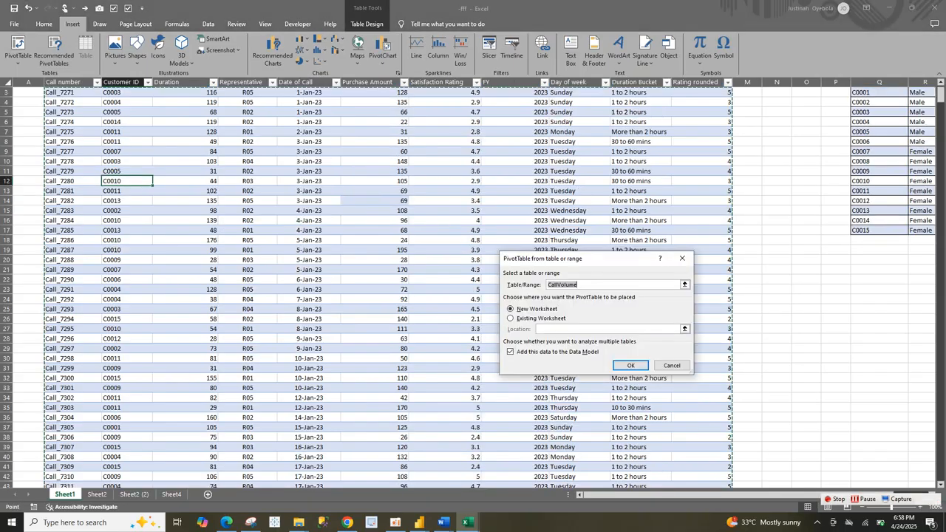
{"action": "left_click", "coordinate": [630, 366]}
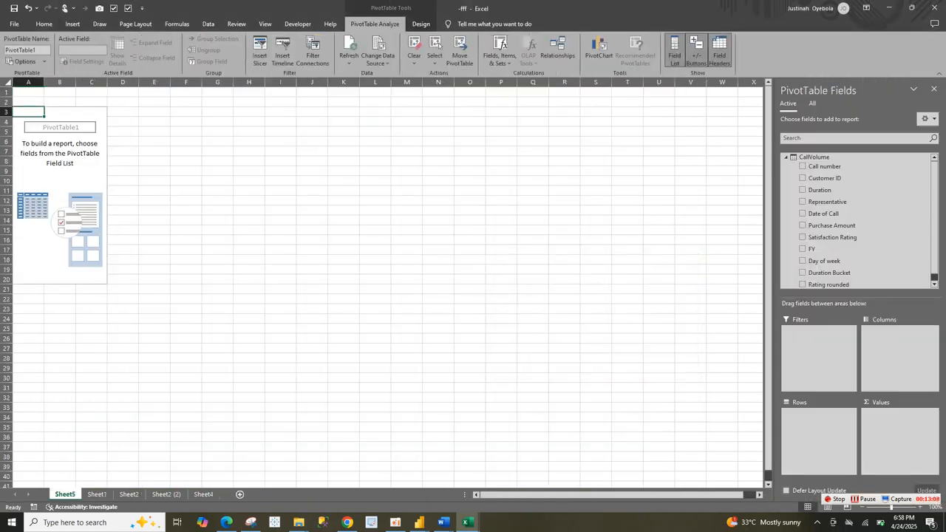
Step: Collapse the CallVolume table's fields in the PivotTable field list
{"action": "left_click", "coordinate": [60, 181]}
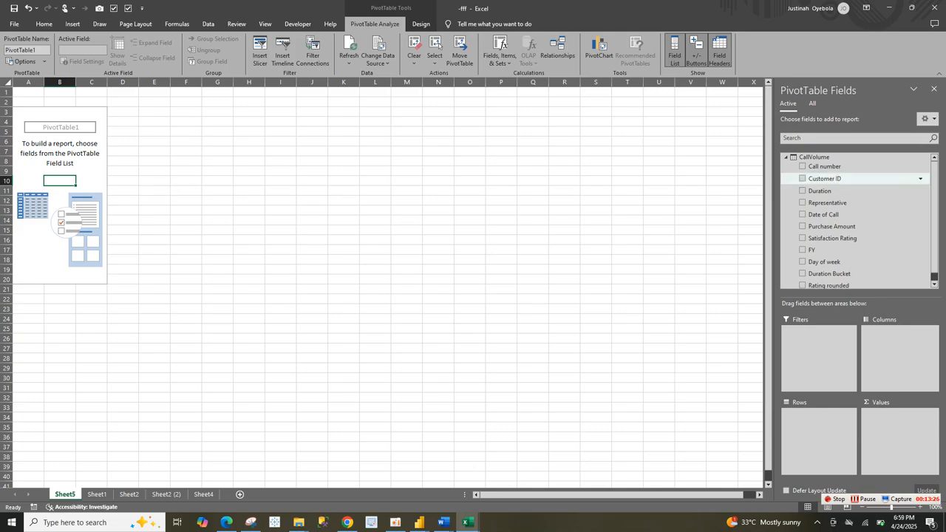
{"action": "left_click", "coordinate": [786, 156]}
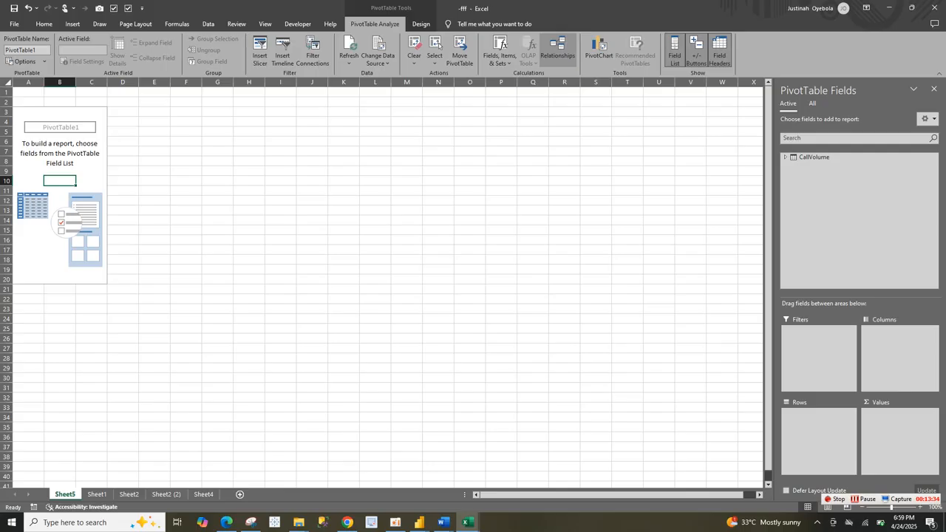
{"action": "left_click", "coordinate": [557, 50]}
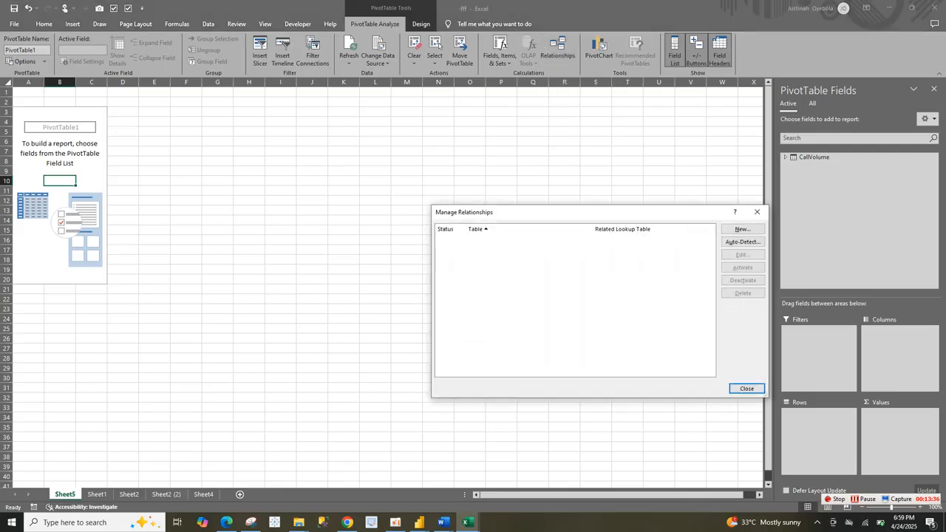
{"action": "left_click", "coordinate": [742, 230]}
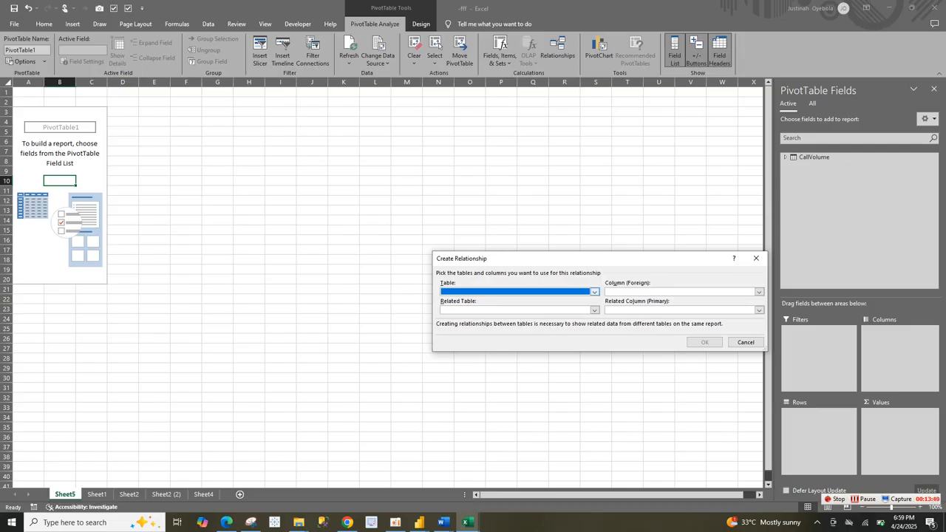
{"action": "left_click", "coordinate": [594, 292]}
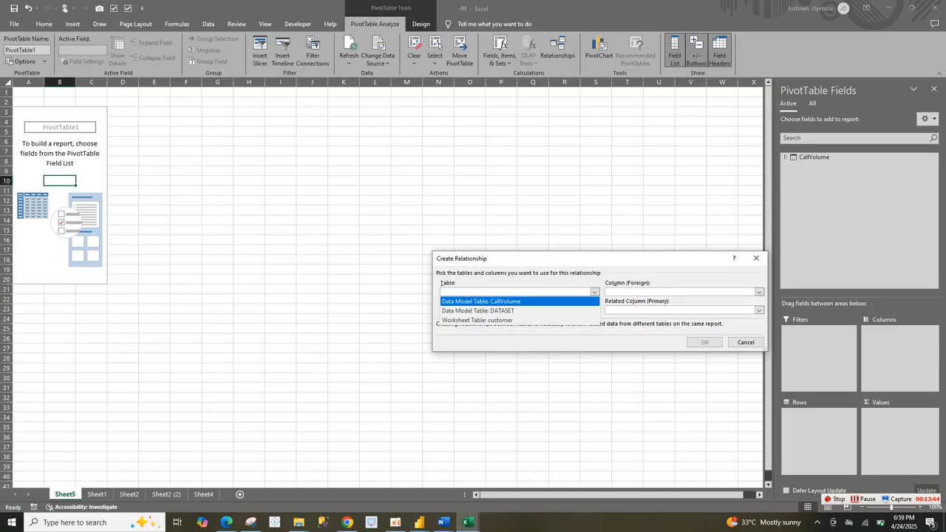
{"action": "left_click", "coordinate": [482, 301]}
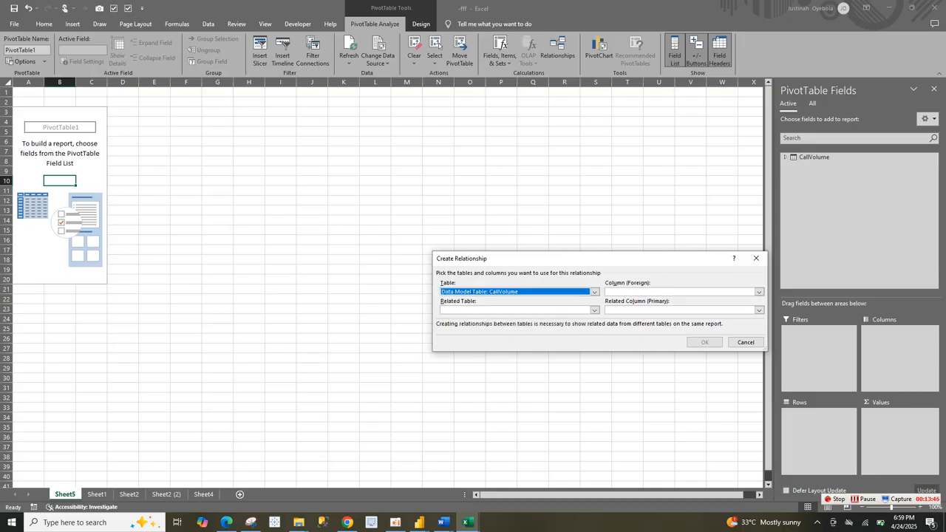
{"action": "left_click", "coordinate": [759, 292]}
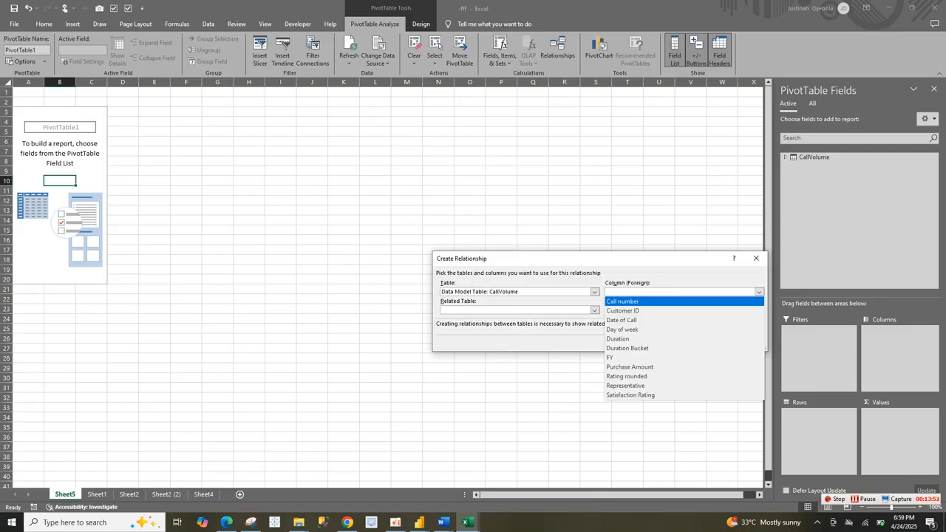
{"action": "left_click", "coordinate": [756, 259]}
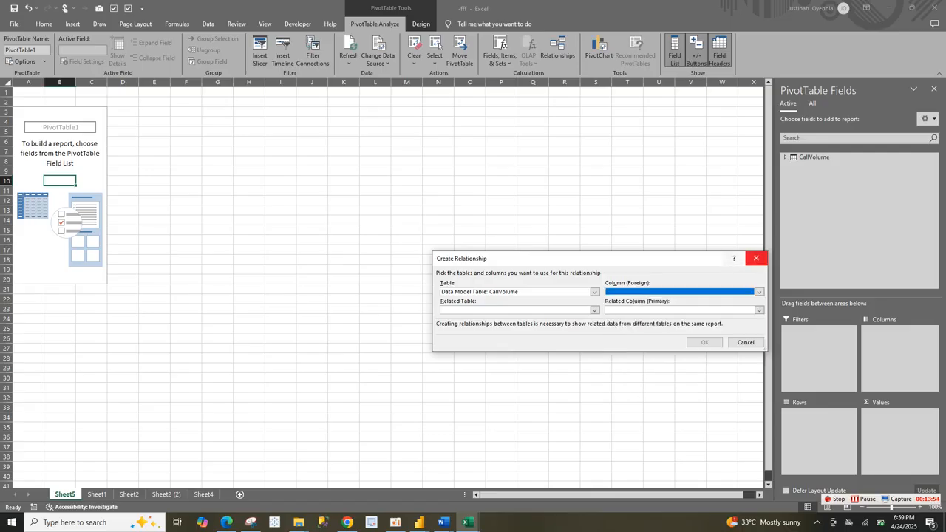
{"action": "left_click", "coordinate": [746, 342]}
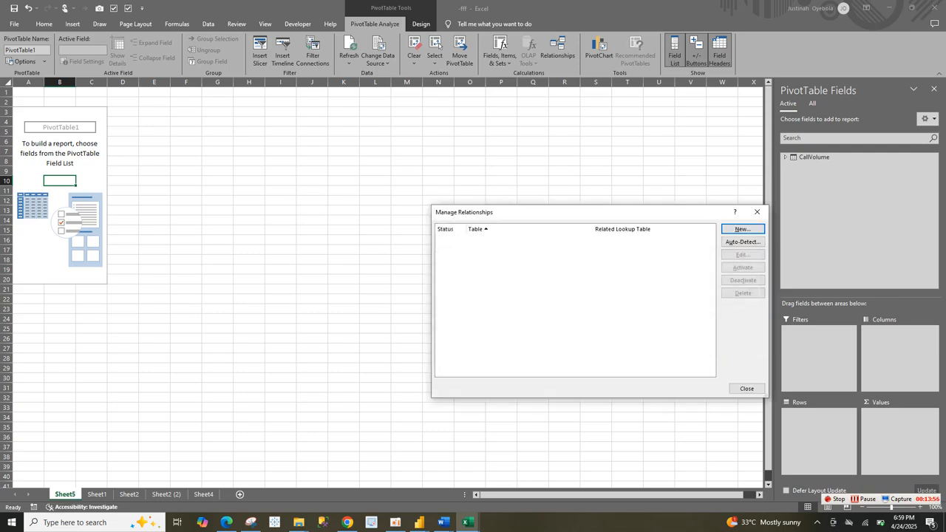
{"action": "left_click", "coordinate": [746, 388]}
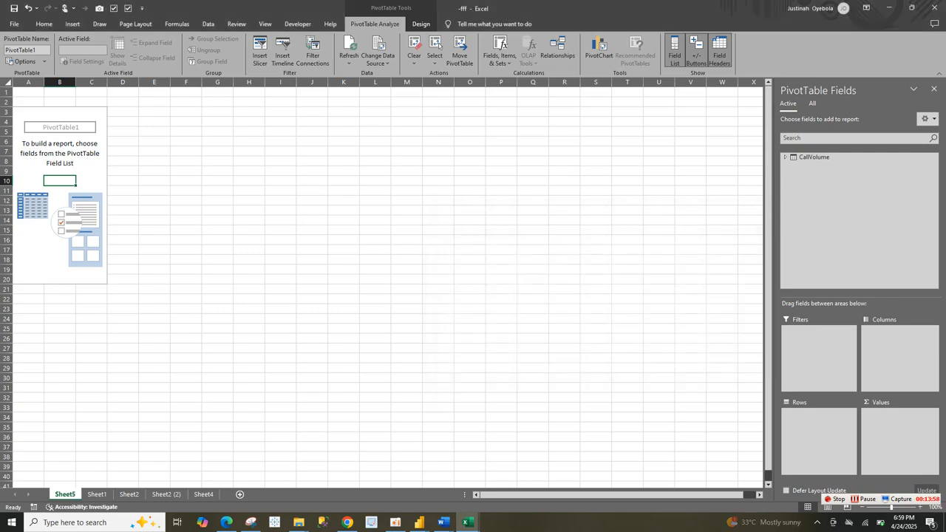
Step: Examine the Customer ID columns of the call records and customer details tables on Sheet1, and look over the dashboard sheets
{"action": "left_click", "coordinate": [96, 494]}
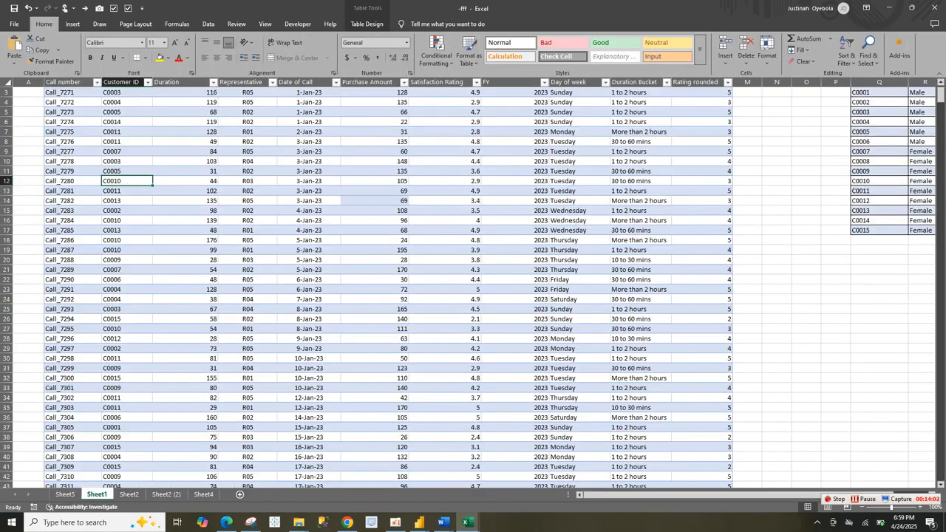
{"action": "key", "text": "ctrl+space"}
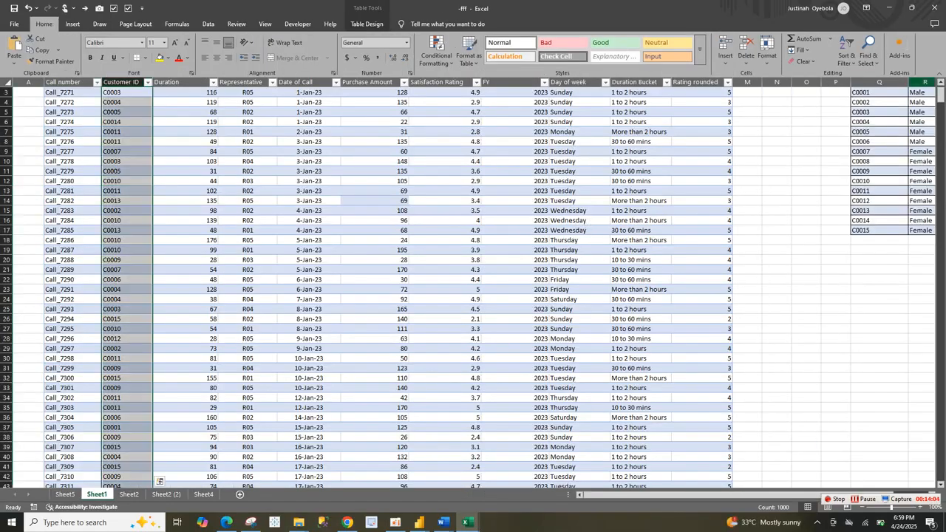
{"action": "left_click_drag", "start_coordinate": [941, 95], "coordinate": [940, 87]}
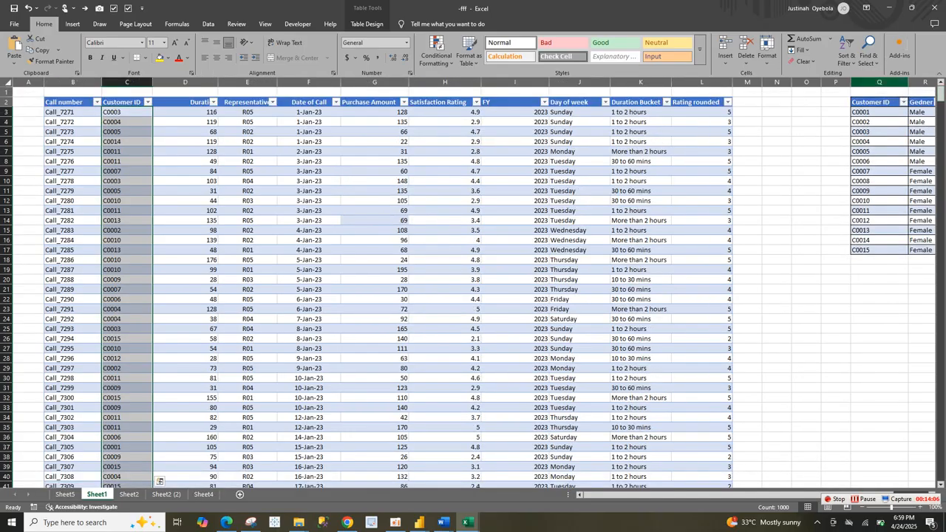
{"action": "left_click", "coordinate": [879, 122]}
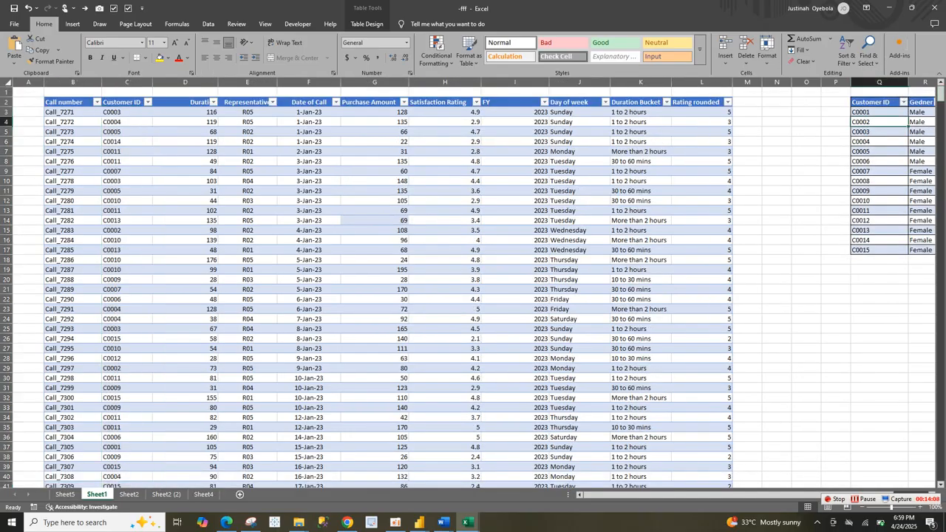
{"action": "left_click", "coordinate": [203, 494]}
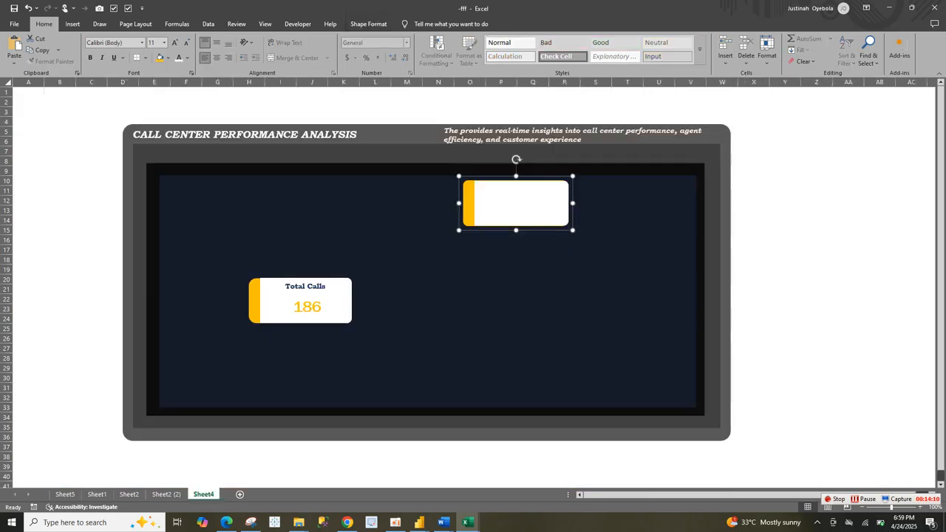
{"action": "left_click", "coordinate": [167, 493]}
{"action": "left_click", "coordinate": [130, 493]}
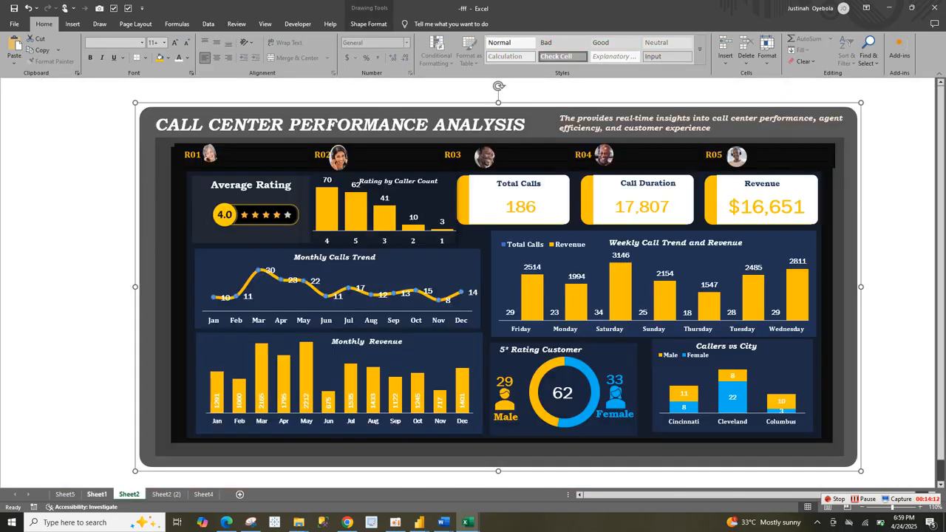
Step: Start a new table relationship from Sheet5's PivotTable, with CallVolume as the table and Customer ID as its foreign column
{"action": "left_click", "coordinate": [66, 494]}
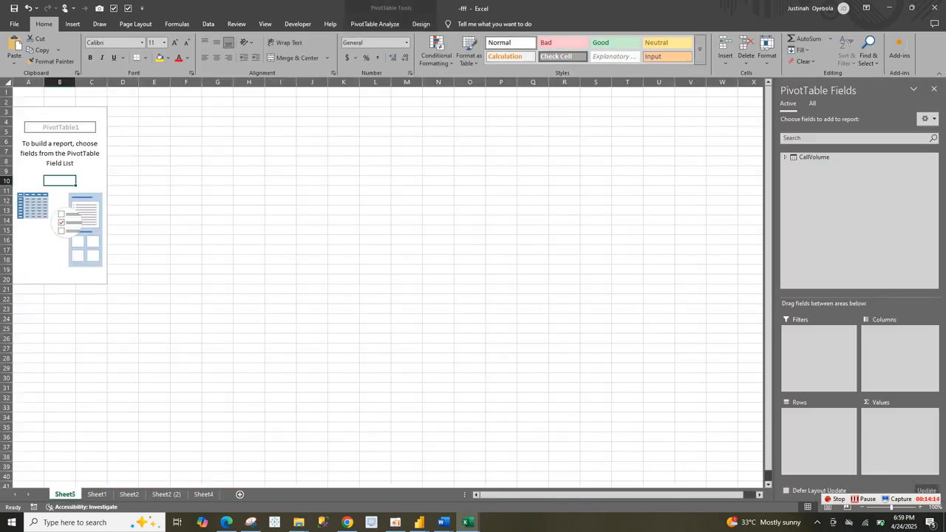
{"action": "left_click", "coordinate": [374, 23]}
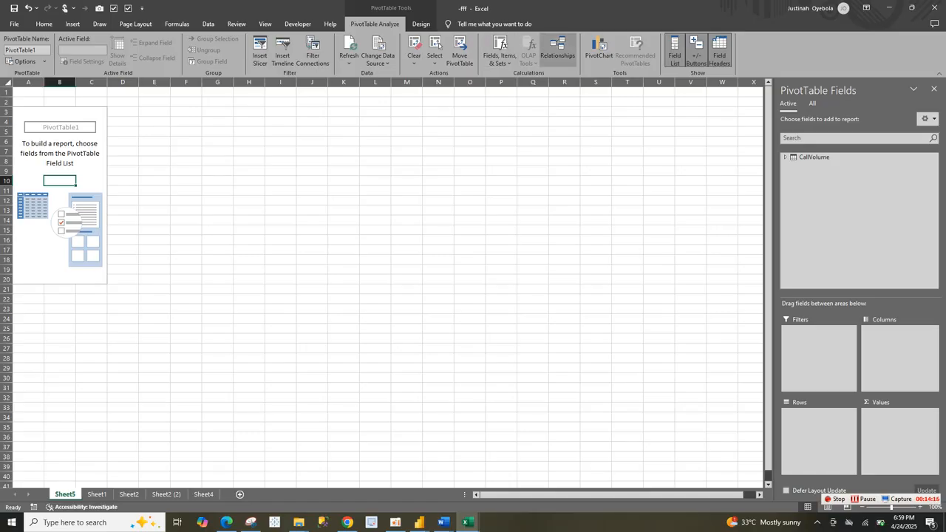
{"action": "left_click", "coordinate": [558, 48]}
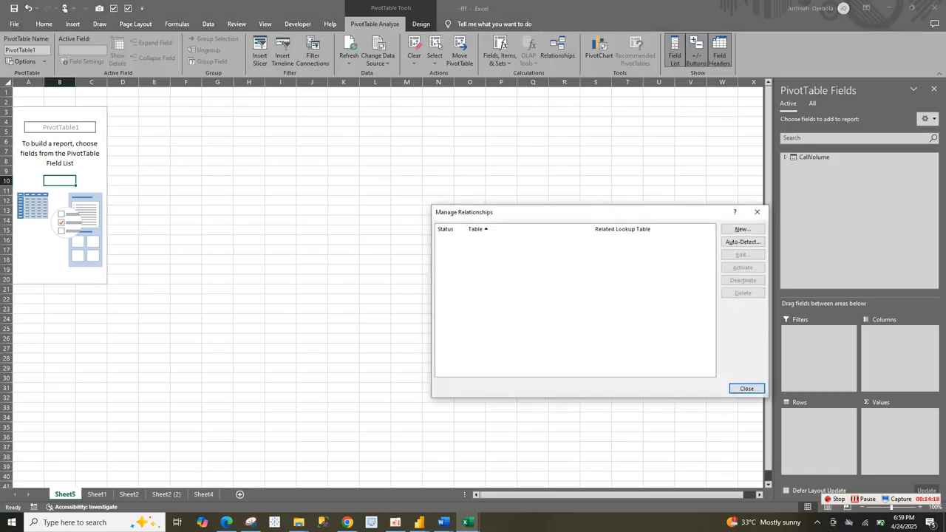
{"action": "left_click", "coordinate": [742, 229]}
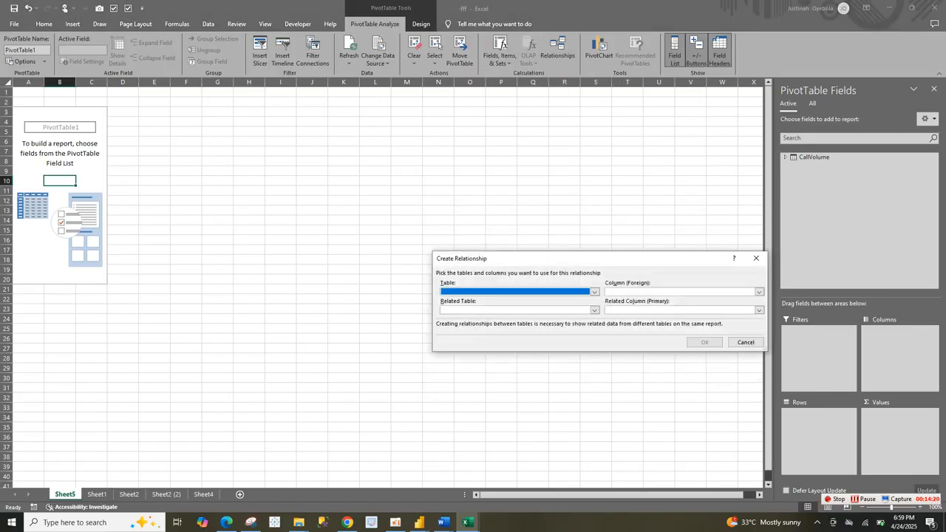
{"action": "left_click", "coordinate": [594, 292]}
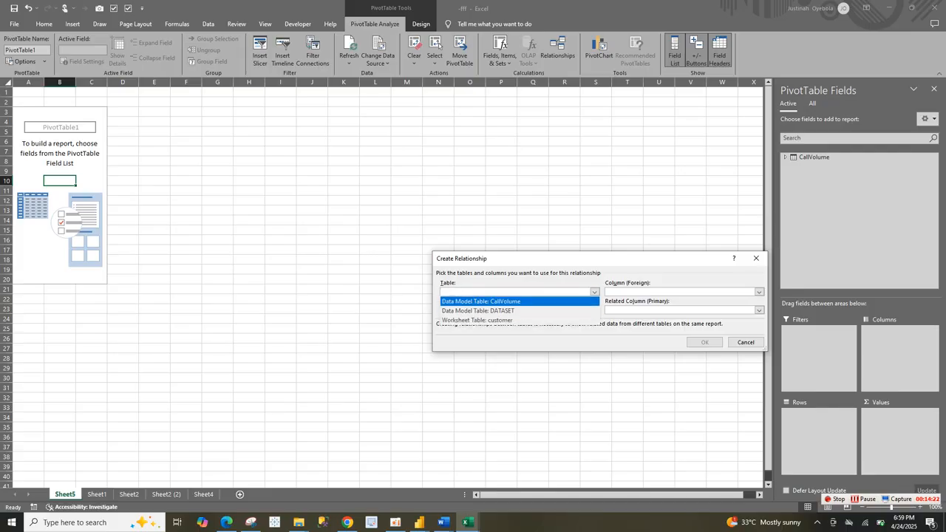
{"action": "left_click", "coordinate": [481, 301]}
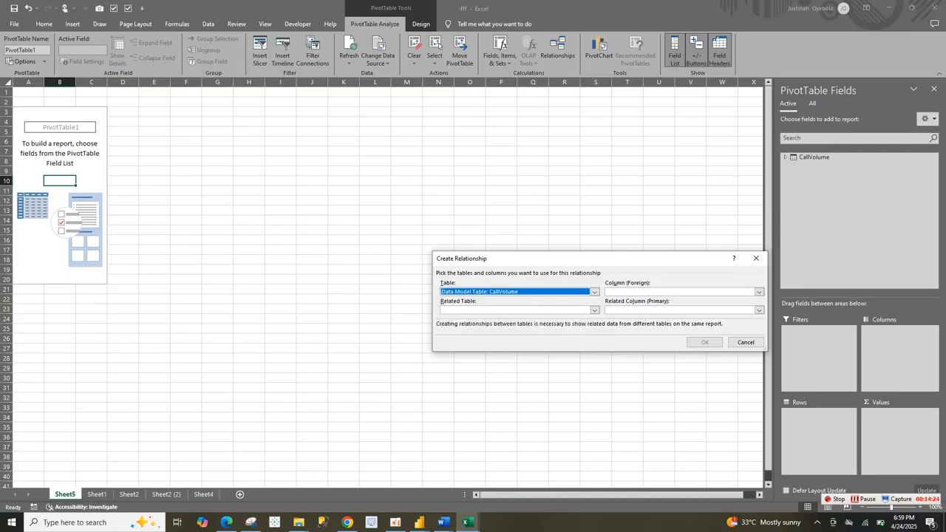
{"action": "left_click", "coordinate": [758, 292]}
{"action": "key", "text": "Down"}
{"action": "key", "text": "Down"}
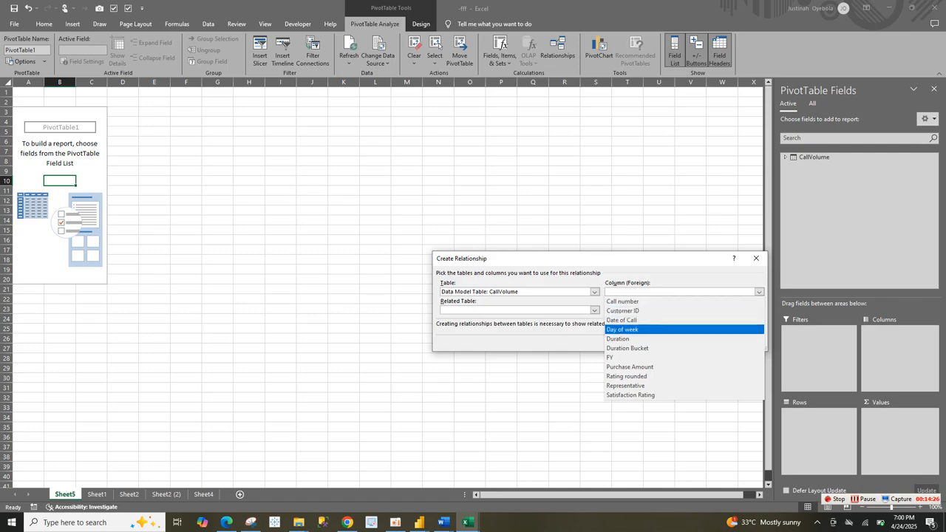
{"action": "key", "text": "Up"}
{"action": "key", "text": "Up"}
{"action": "key", "text": "Up"}
{"action": "key", "text": "Down"}
{"action": "key", "text": "Return"}
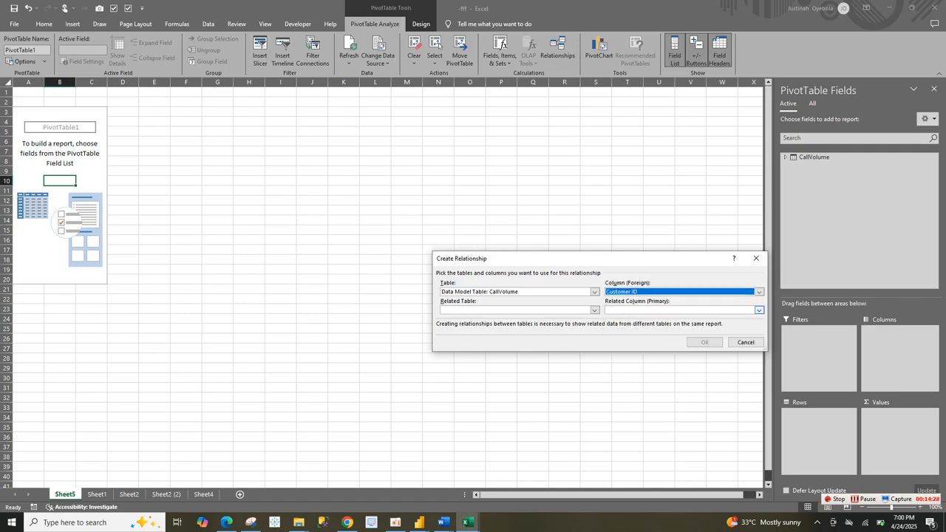
Step: Set customer as the related table with Customer ID as the primary column, and create the relationship
{"action": "left_click", "coordinate": [595, 310]}
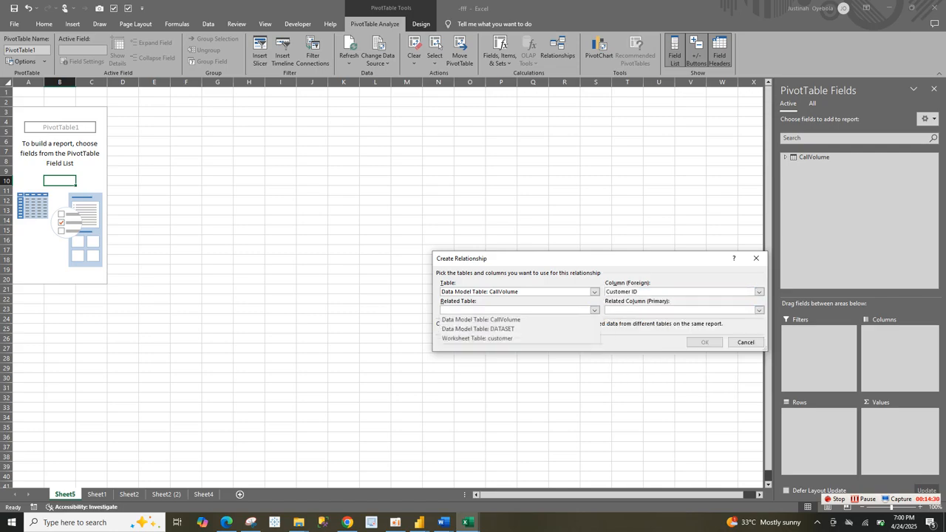
{"action": "key", "text": "Down"}
{"action": "key", "text": "Down"}
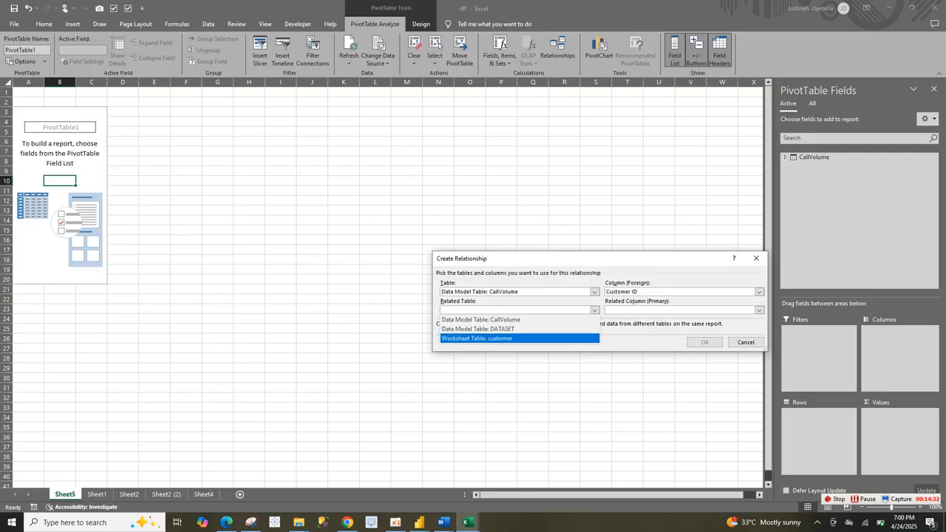
{"action": "key", "text": "Up"}
{"action": "key", "text": "Up"}
{"action": "left_click", "coordinate": [476, 338]}
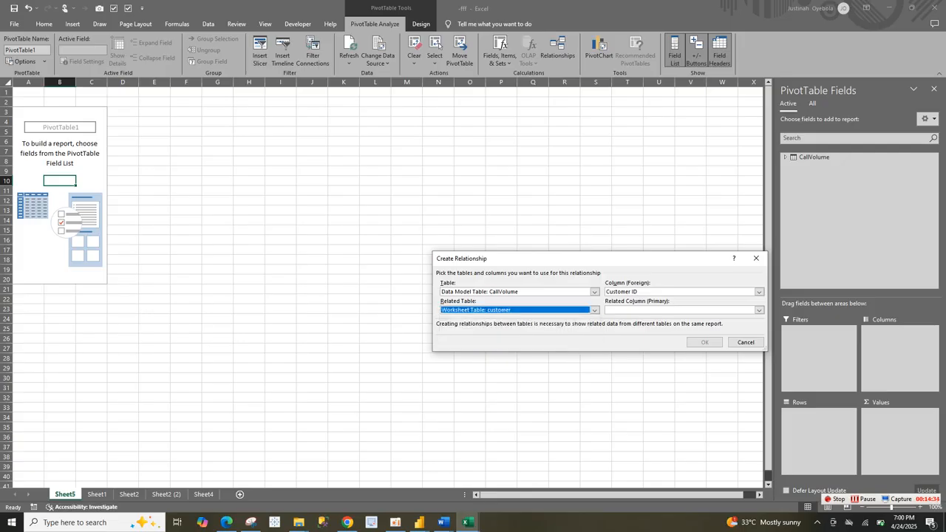
{"action": "left_click", "coordinate": [759, 311]}
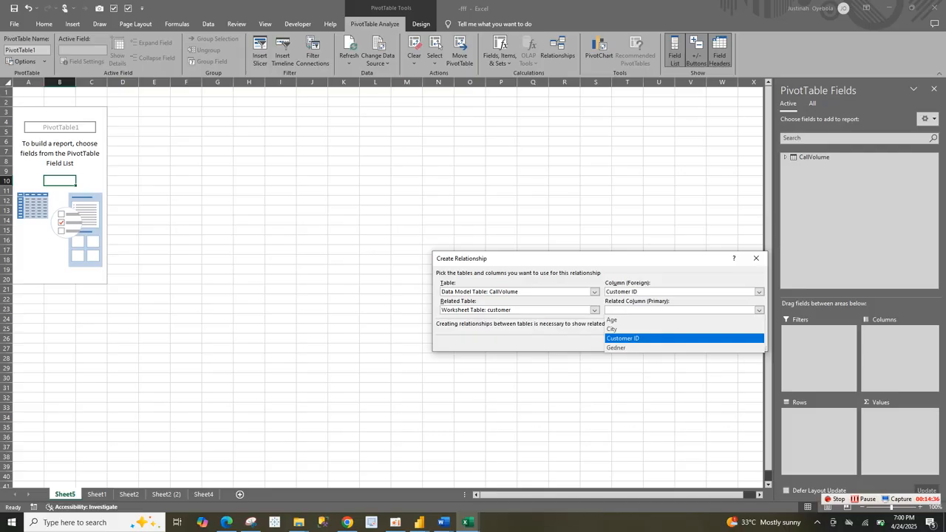
{"action": "left_click", "coordinate": [629, 337]}
{"action": "left_click", "coordinate": [704, 342]}
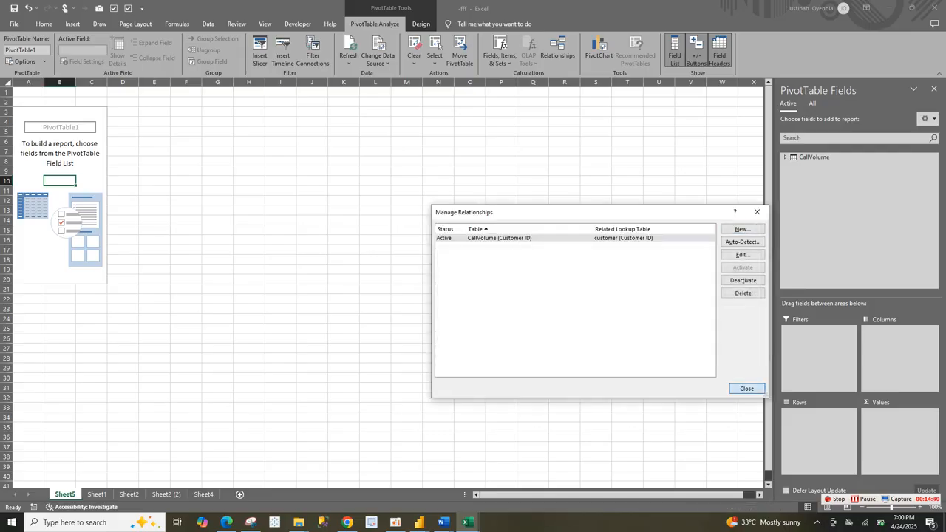
{"action": "left_click", "coordinate": [746, 388]}
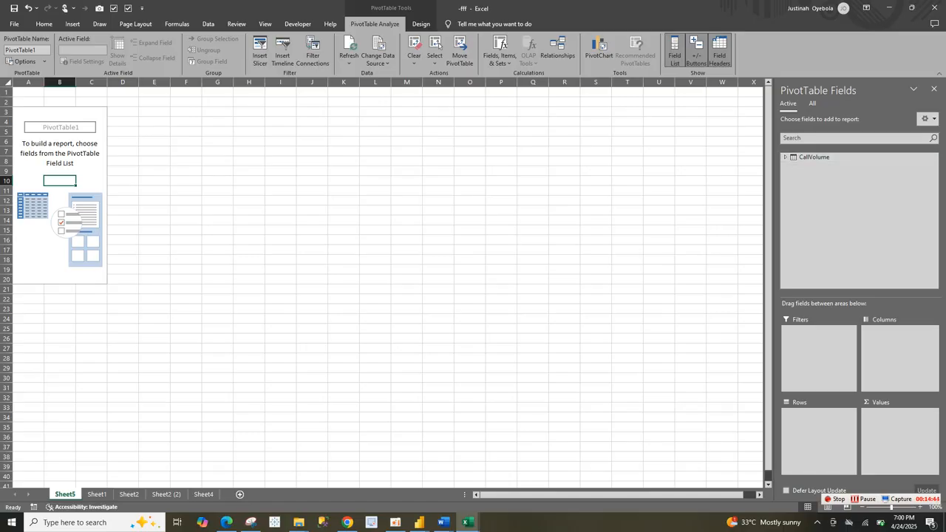
Step: Add the customer table to the active tables in the PivotTable field list, and collapse its fields
{"action": "left_click", "coordinate": [812, 104]}
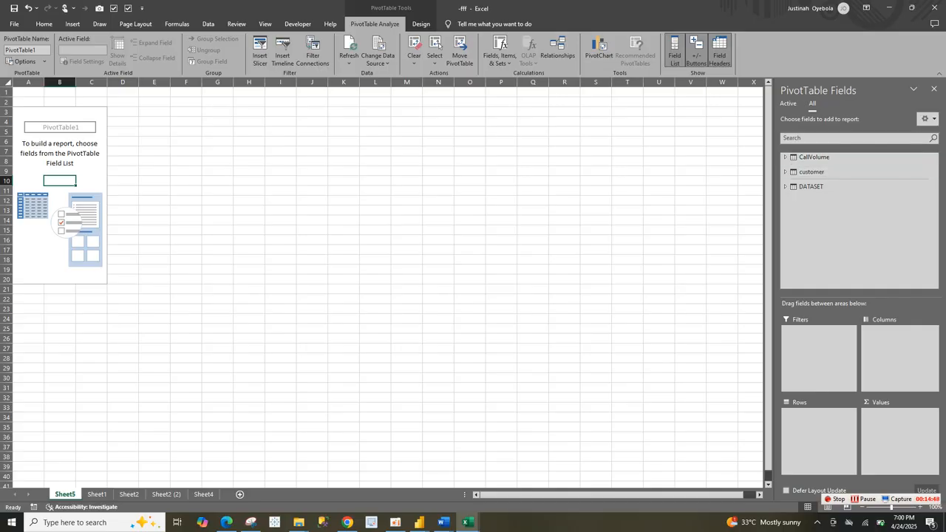
{"action": "left_click", "coordinate": [788, 103]}
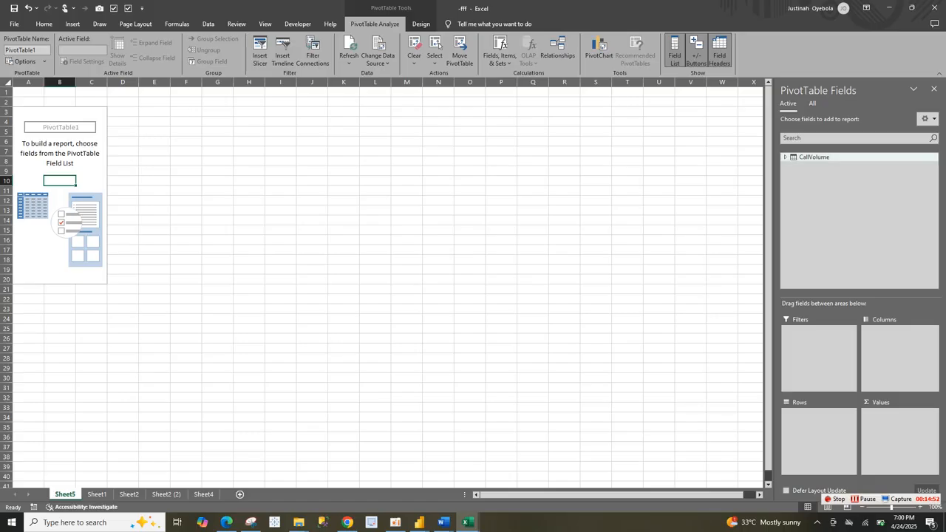
{"action": "left_click", "coordinate": [812, 103]}
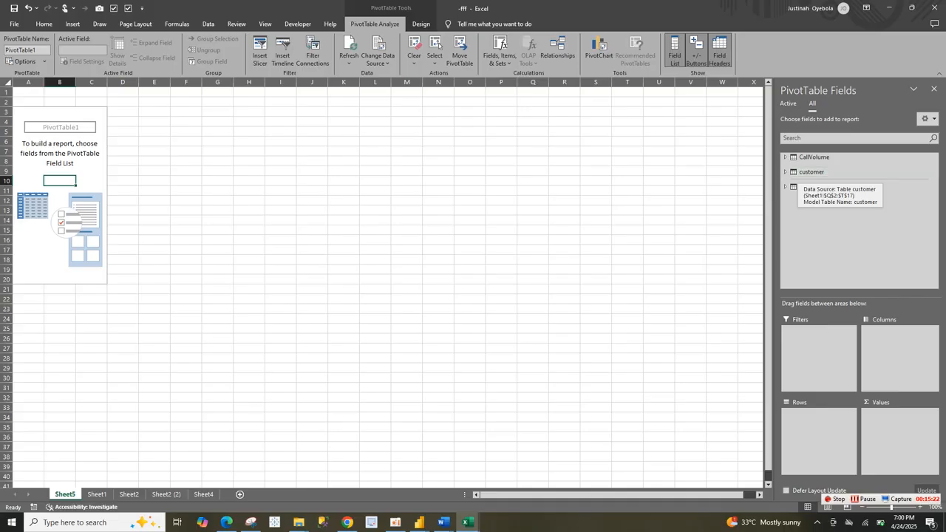
{"action": "left_click", "coordinate": [811, 172]}
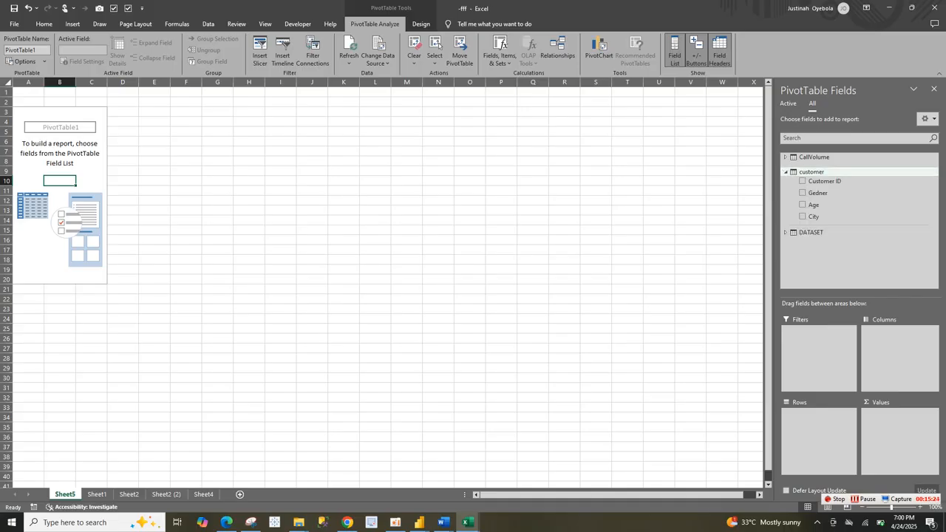
{"action": "left_click", "coordinate": [786, 172]}
{"action": "right_click", "coordinate": [795, 171]}
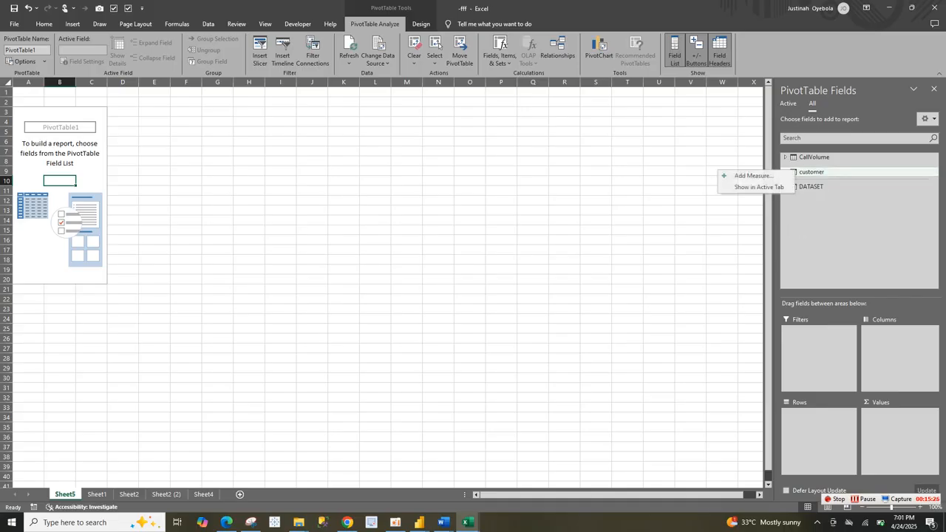
{"action": "left_click", "coordinate": [768, 187]}
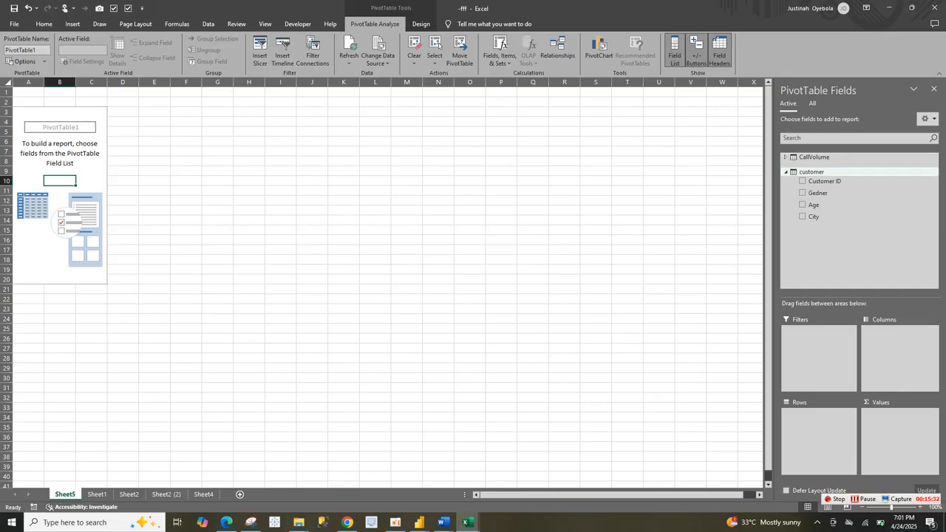
{"action": "left_click", "coordinate": [786, 172]}
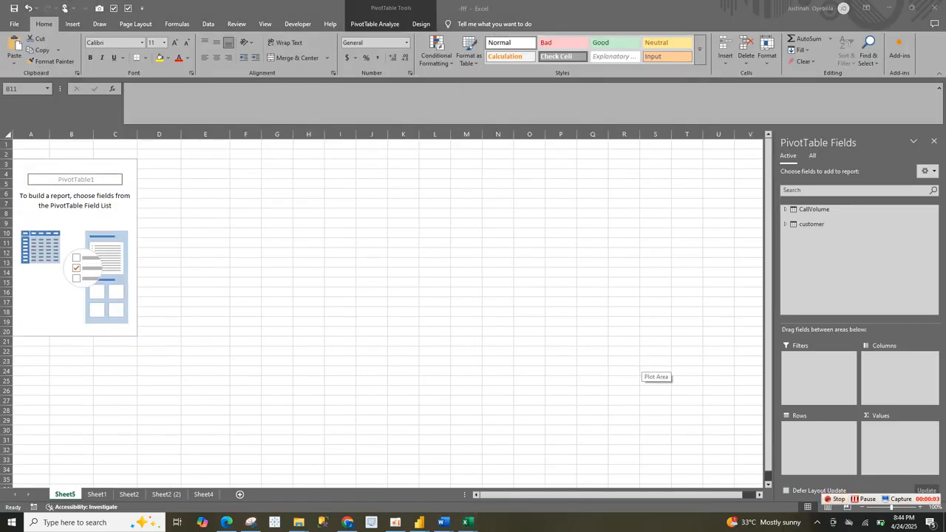
Step: Start a new measure in the CallVolume table and name it "Total- calls"
{"action": "left_click", "coordinate": [814, 209]}
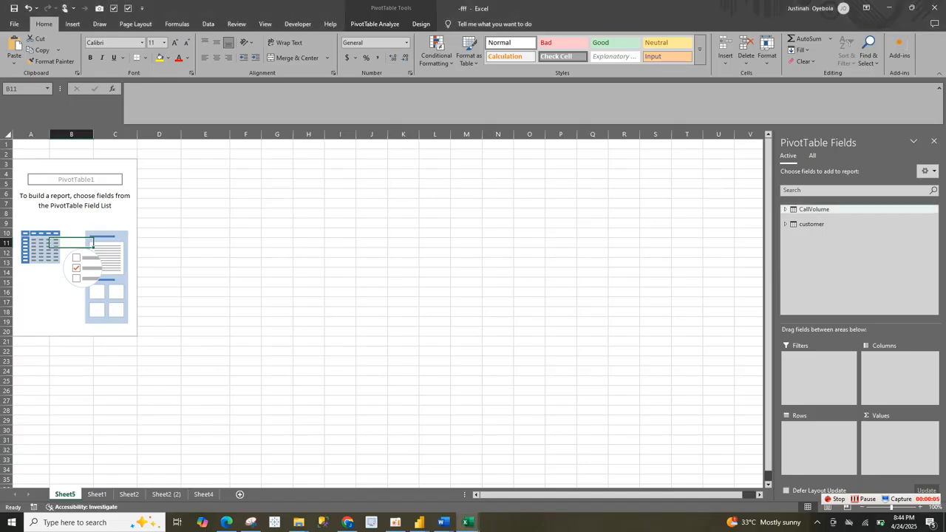
{"action": "right_click", "coordinate": [825, 210]}
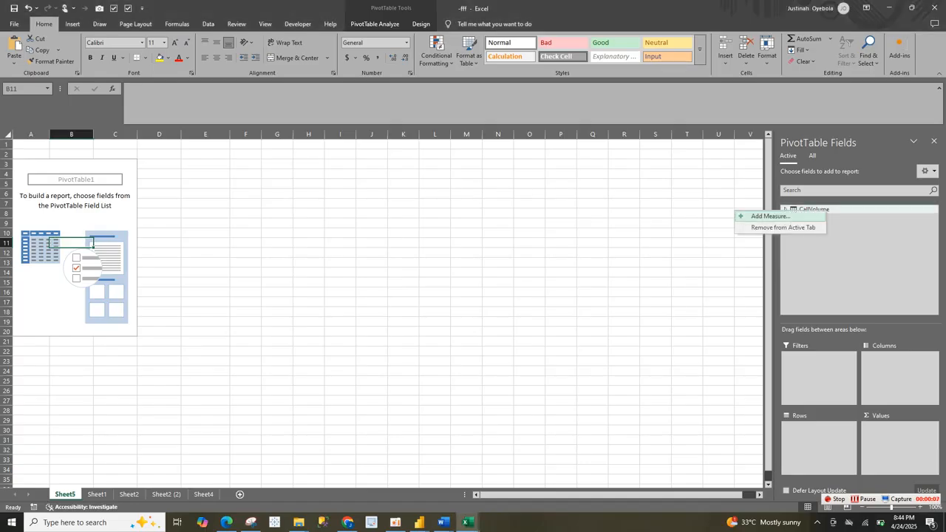
{"action": "left_click", "coordinate": [769, 216]}
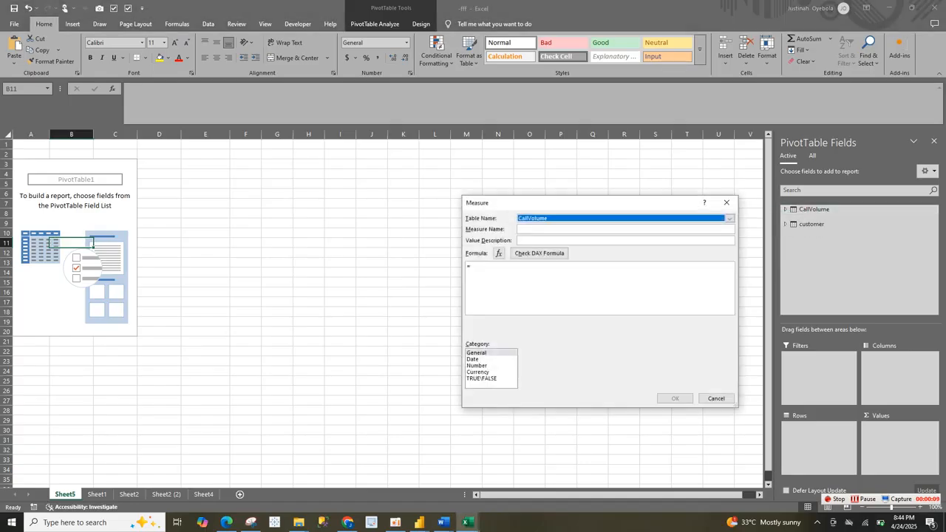
{"action": "left_click", "coordinate": [584, 229]}
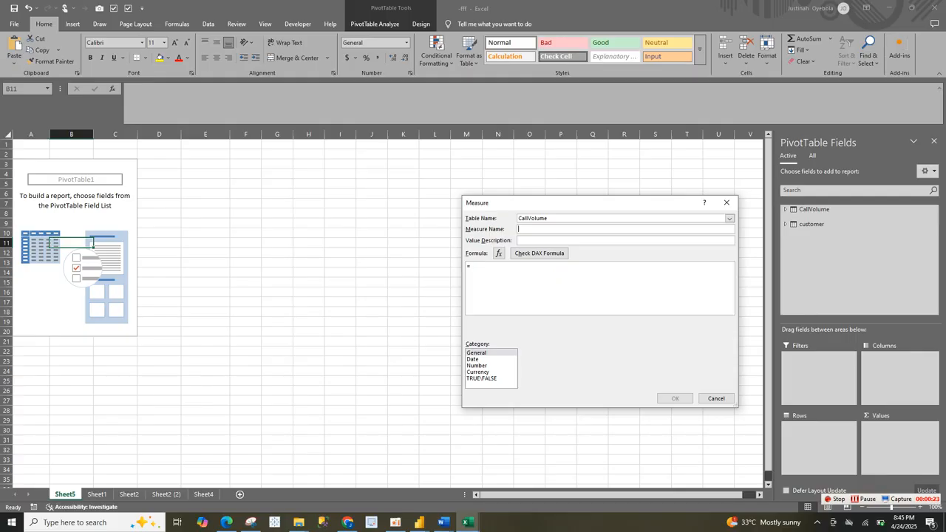
{"action": "type", "text": "Total"}
{"action": "key", "text": "BackSpace"}
{"action": "key", "text": "BackSpace"}
{"action": "key", "text": "BackSpace"}
{"action": "key", "text": "BackSpace"}
{"action": "type", "text": "Total"}
{"action": "key", "text": "BackSpace"}
{"action": "type", "text": "ca"}
{"action": "type", "text": "lls"}
{"action": "type", "text": "count"}
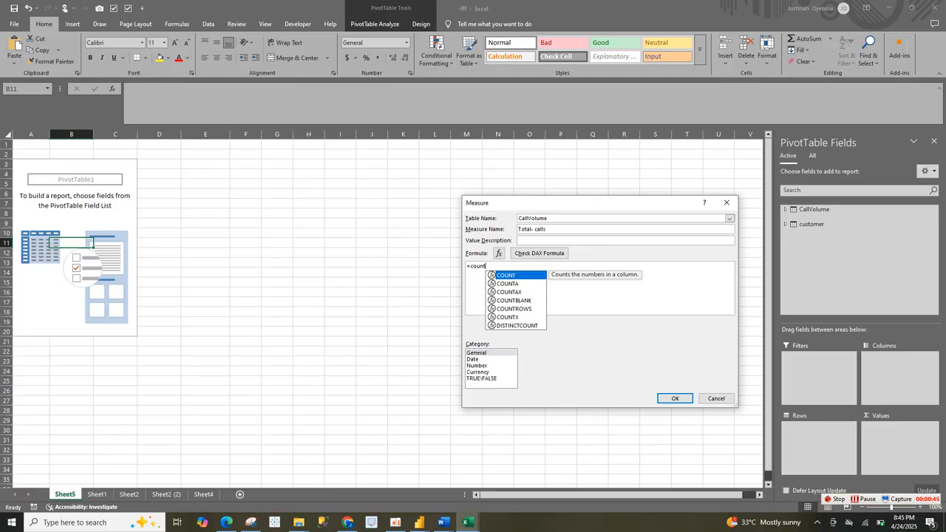
{"action": "type", "text": "row"}
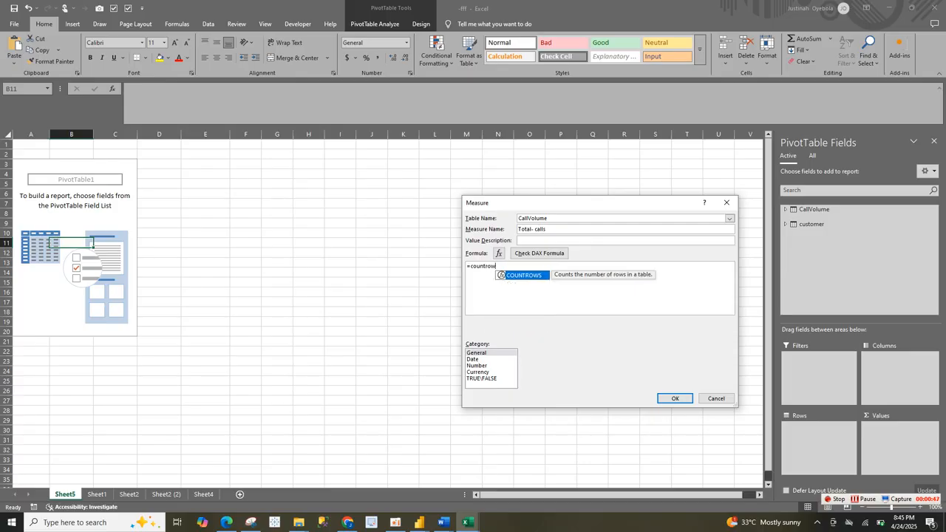
Step: Enter the formula =COUNTROWS(CallVolume) for the Total- calls measure
{"action": "key", "text": "Tab"}
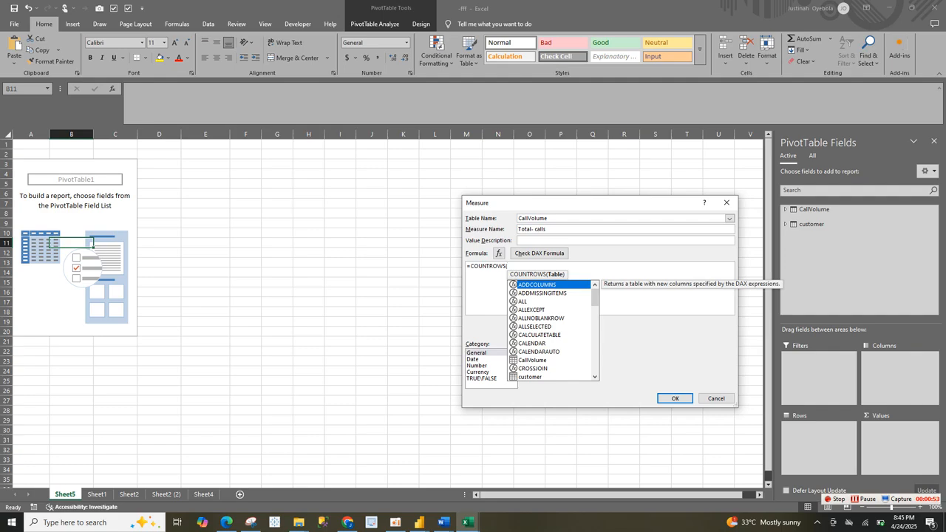
{"action": "type", "text": "CallVolume)"}
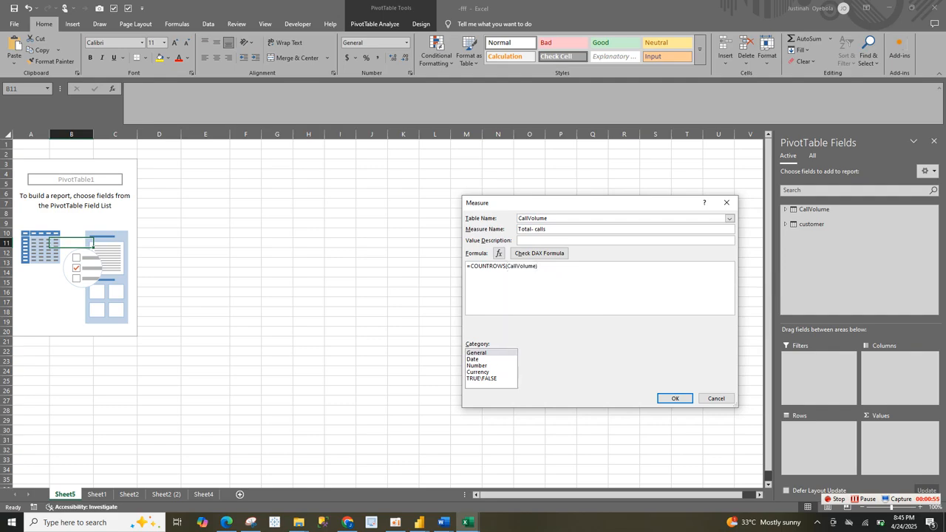
Step: Format the Total- calls measure as a Number with the 1000 separator, and create the measure
{"action": "left_click", "coordinate": [477, 366]}
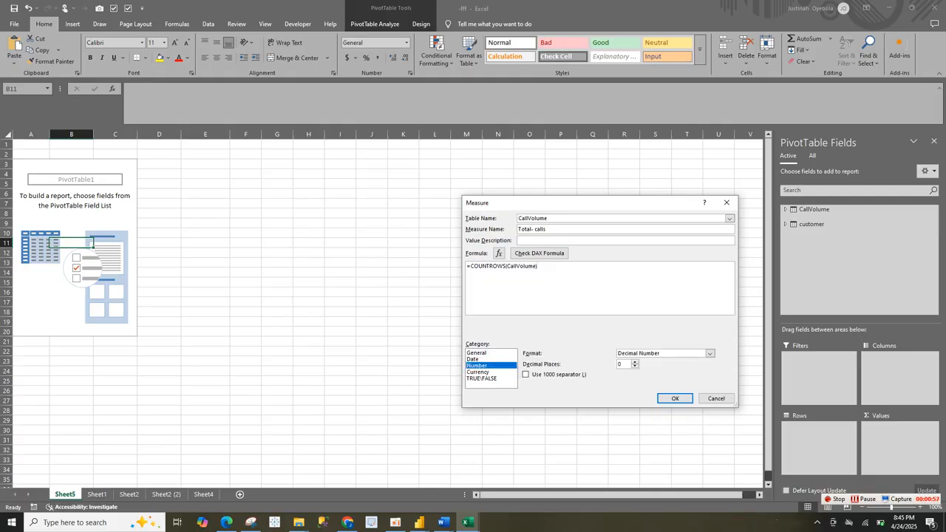
{"action": "left_click", "coordinate": [525, 375]}
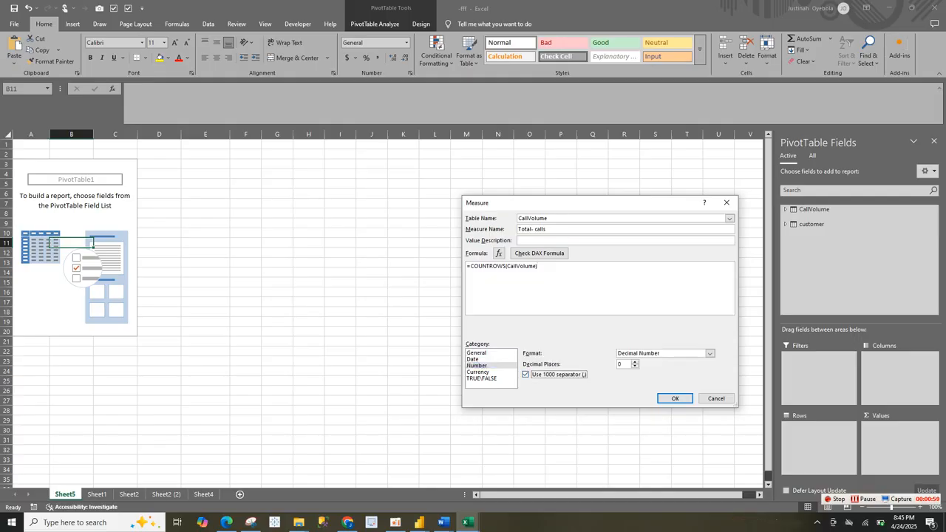
{"action": "left_click", "coordinate": [675, 399]}
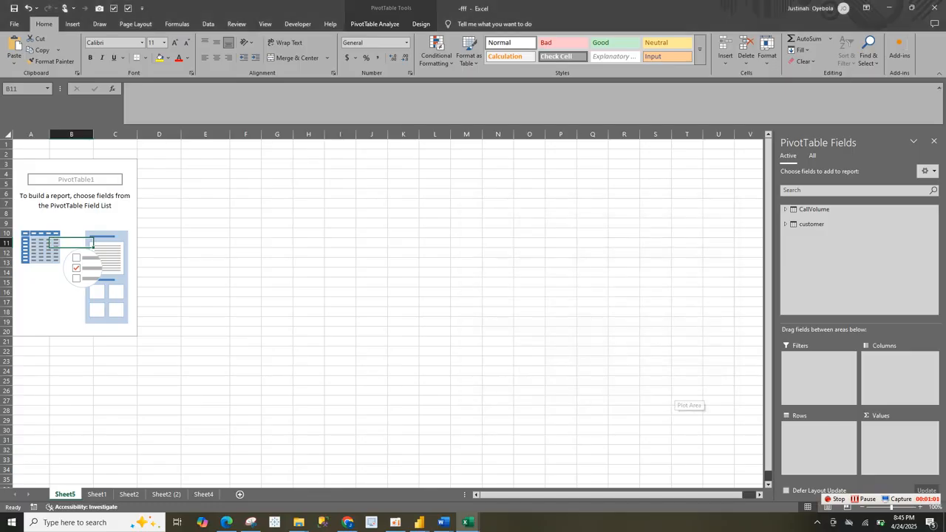
Step: Start another CallVolume measure named "Revenue" with the formula =SUM(CallVolume[Purchase Amount])
{"action": "right_click", "coordinate": [811, 210]}
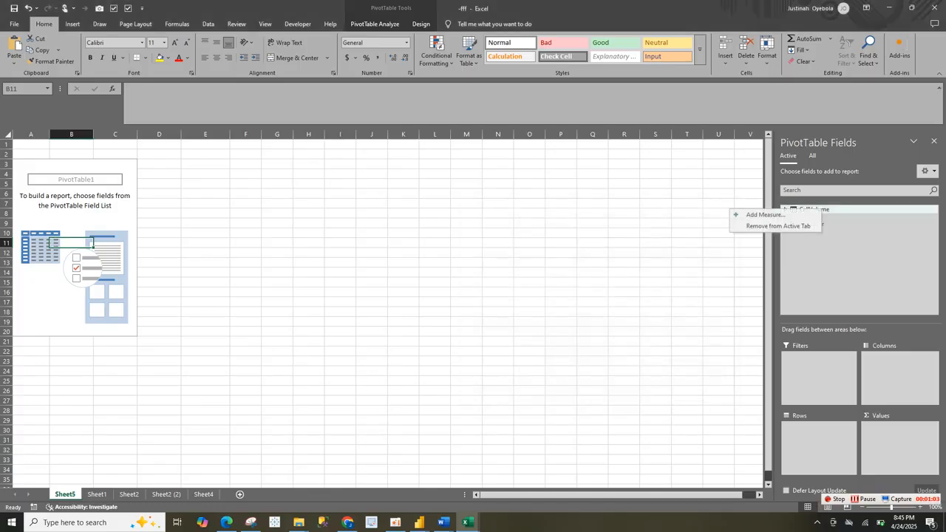
{"action": "left_click", "coordinate": [765, 214]}
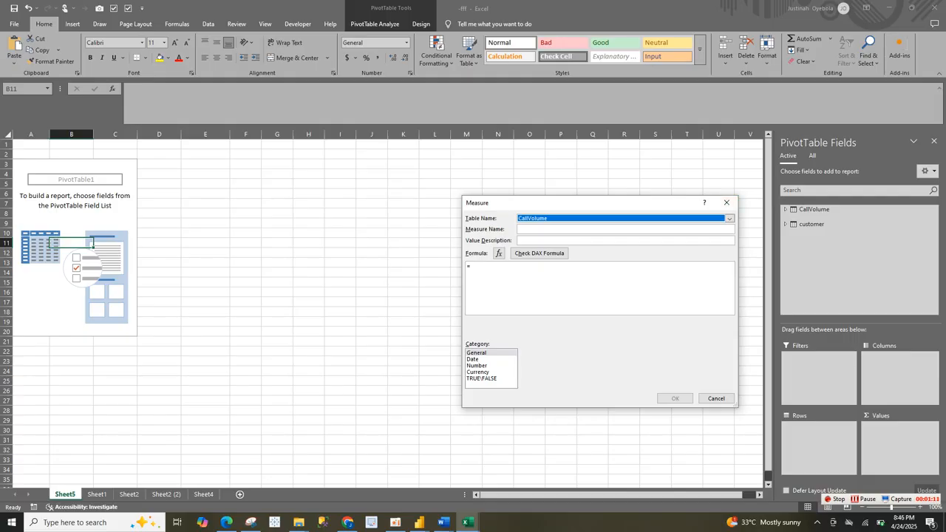
{"action": "left_click", "coordinate": [625, 229]}
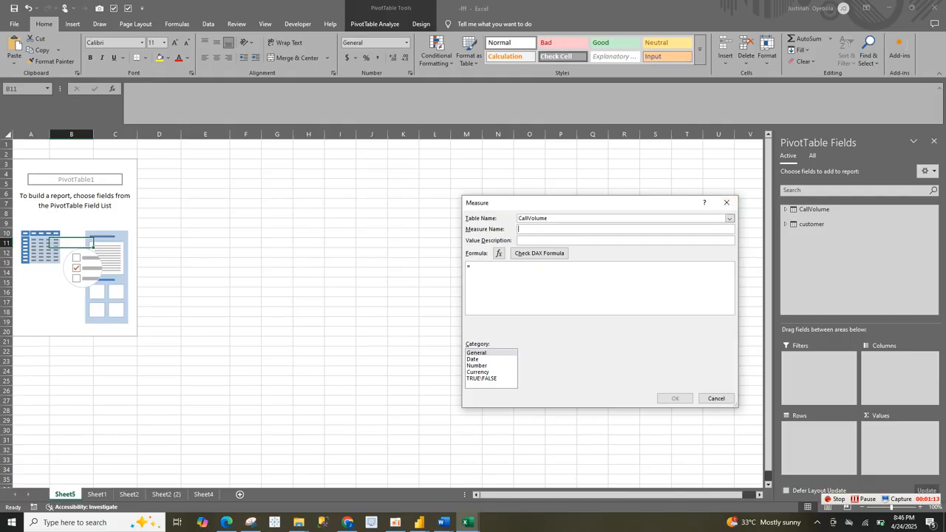
{"action": "type", "text": "Revenue"}
{"action": "type", "text": "sum"}
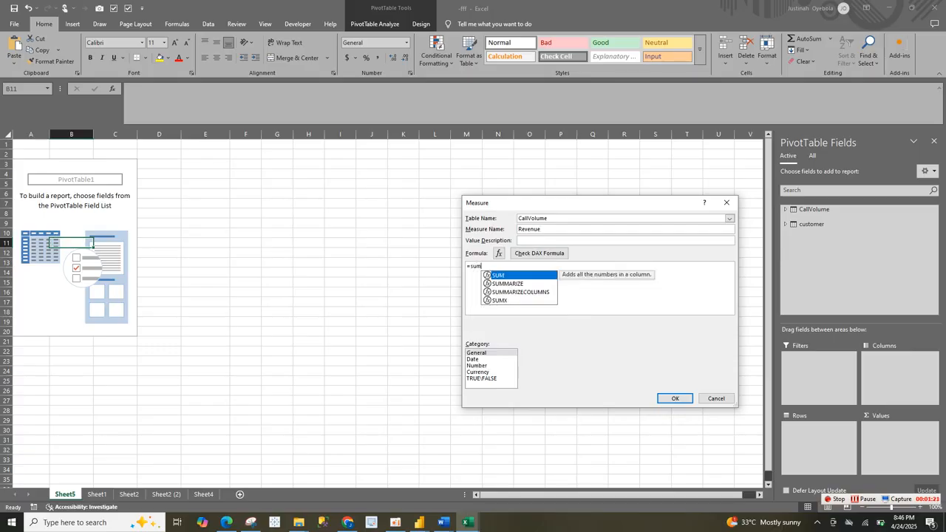
{"action": "key", "text": "Tab"}
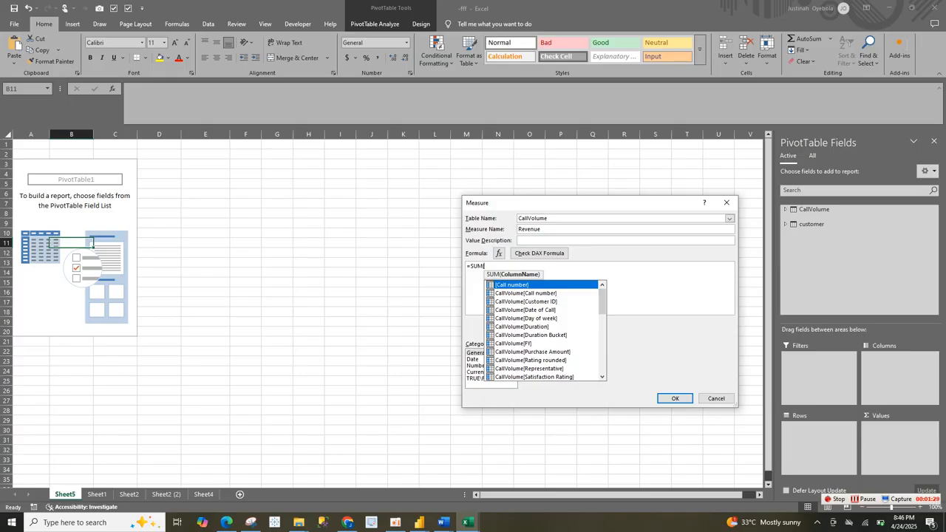
{"action": "left_click", "coordinate": [543, 352]}
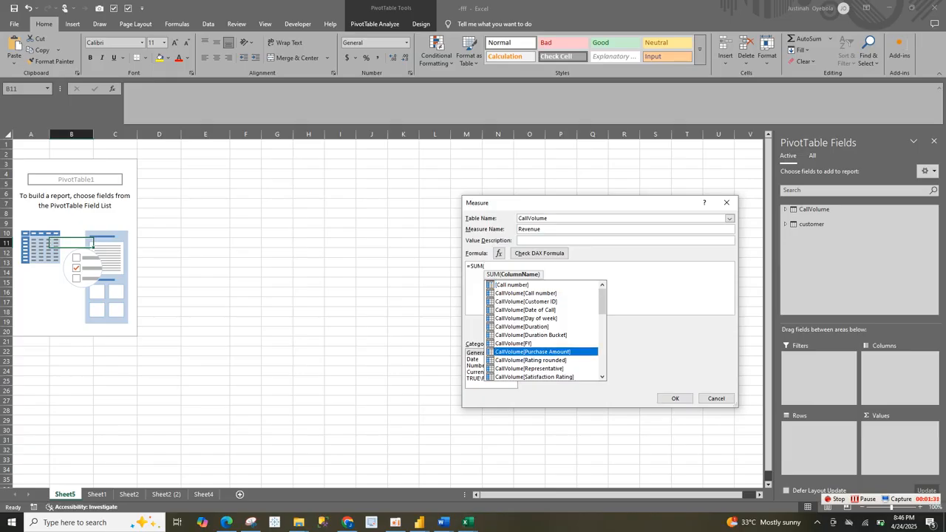
{"action": "key", "text": "Tab"}
{"action": "type", "text": ")"}
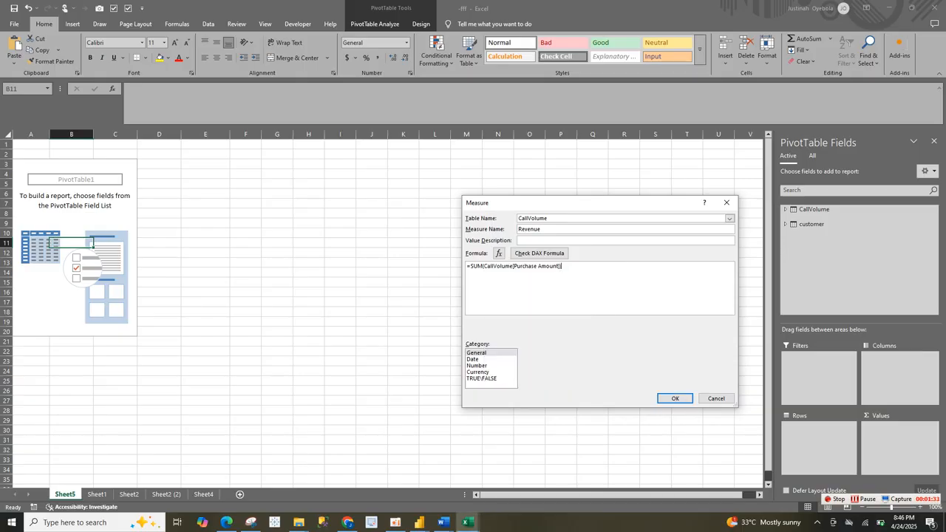
Step: Format the revenue measure as Currency, change its name to "Revenue-", and create it
{"action": "left_click", "coordinate": [478, 372]}
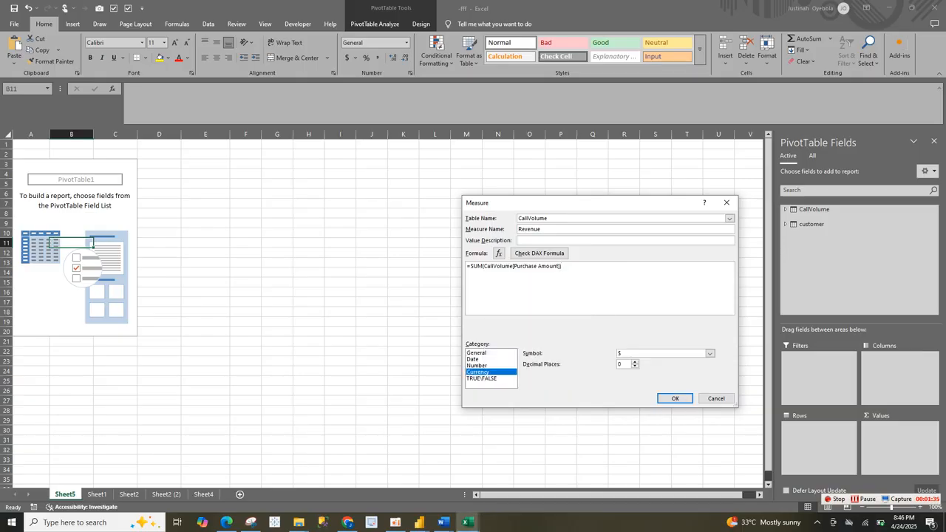
{"action": "left_click", "coordinate": [675, 398]}
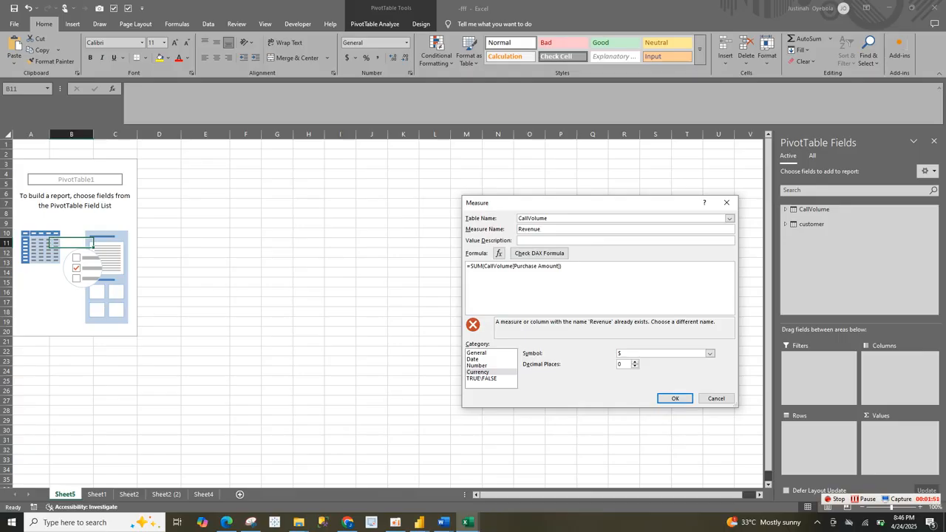
{"action": "type", "text": "-"}
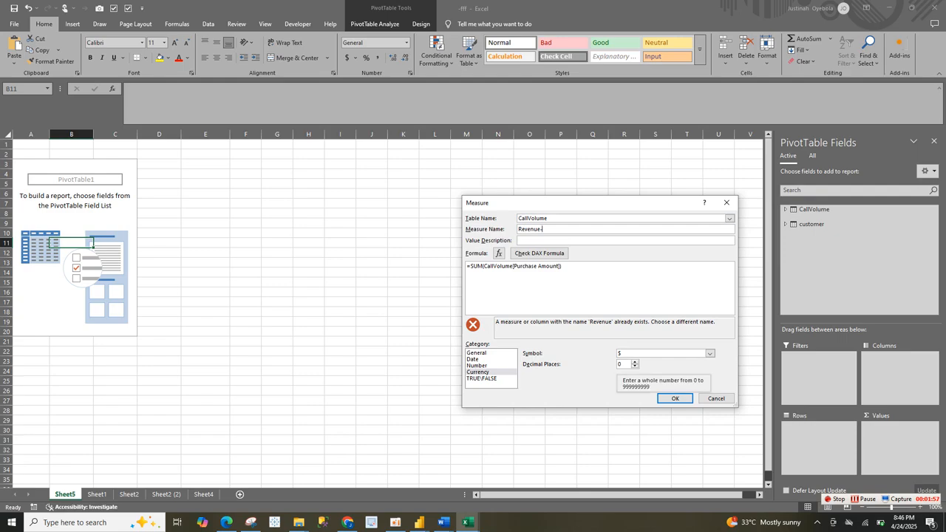
{"action": "left_click", "coordinate": [675, 399]}
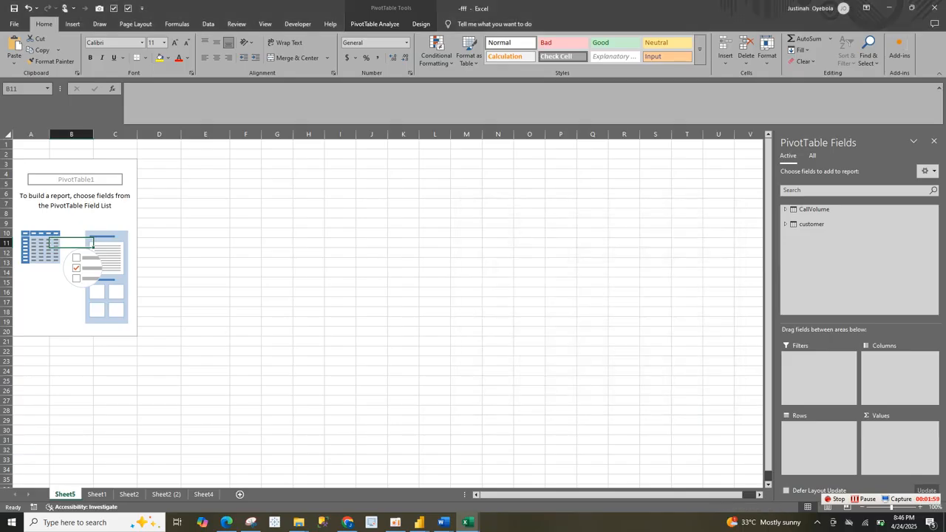
Step: Start a third measure in the CallVolume table and name it "Call-Duration"
{"action": "right_click", "coordinate": [813, 210]}
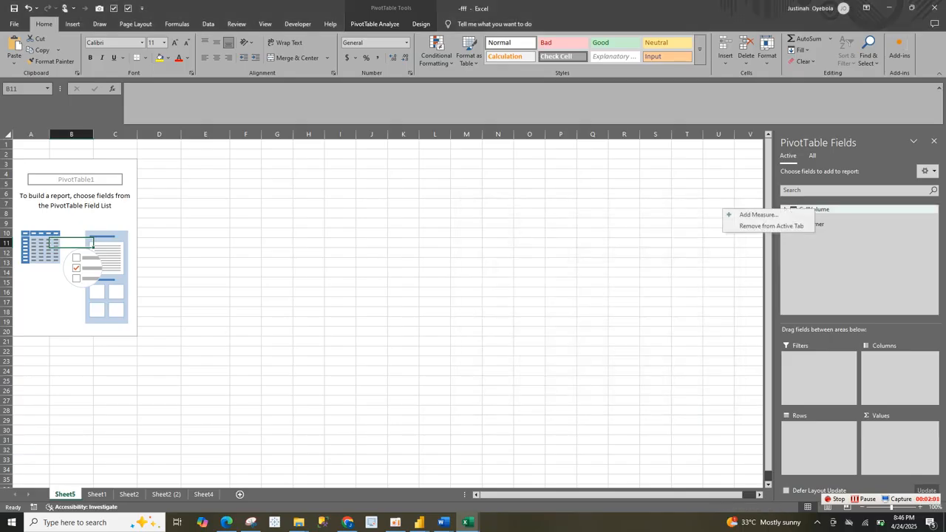
{"action": "left_click", "coordinate": [758, 215]}
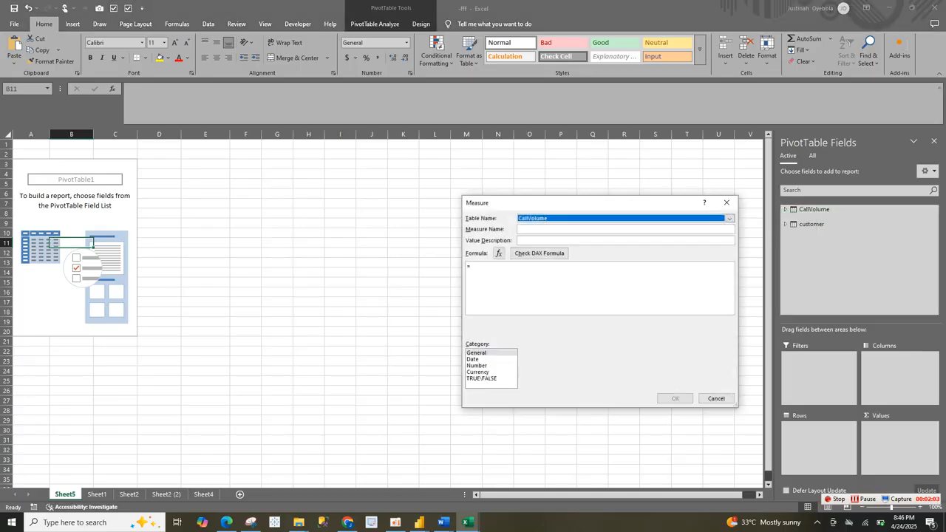
{"action": "left_click", "coordinate": [547, 229]}
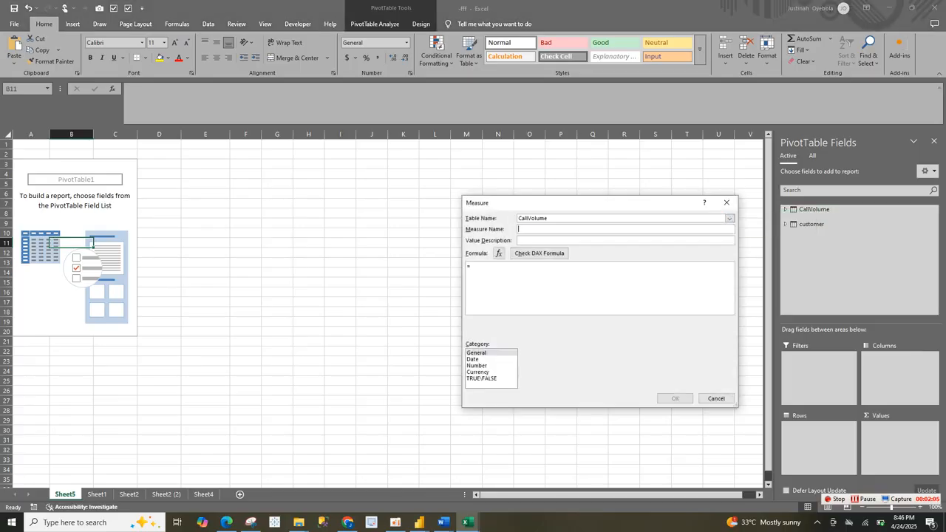
{"action": "type", "text": "Call"}
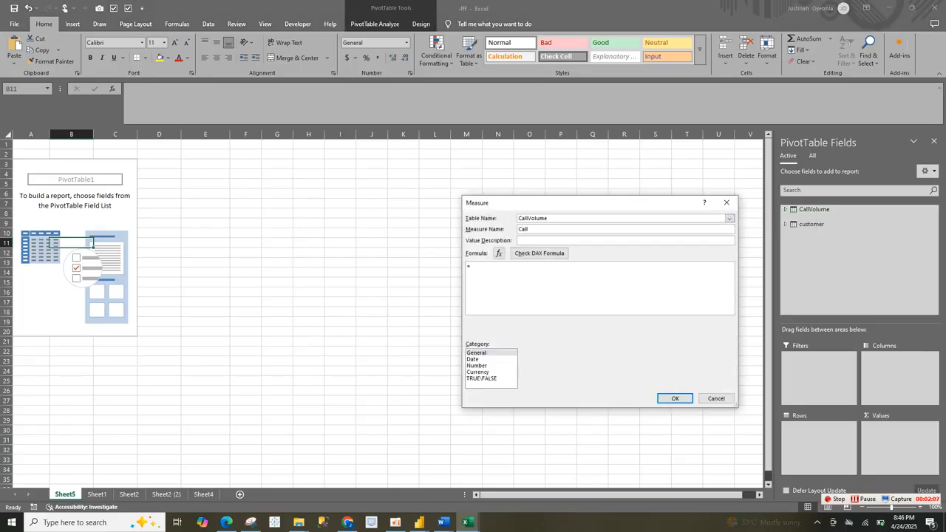
{"action": "type", "text": "-Duration"}
Step: Set the Call-Duration measure's formula to =SUM(CallVolume[Duration Bucket])
{"action": "left_click", "coordinate": [471, 266]}
{"action": "type", "text": "s"}
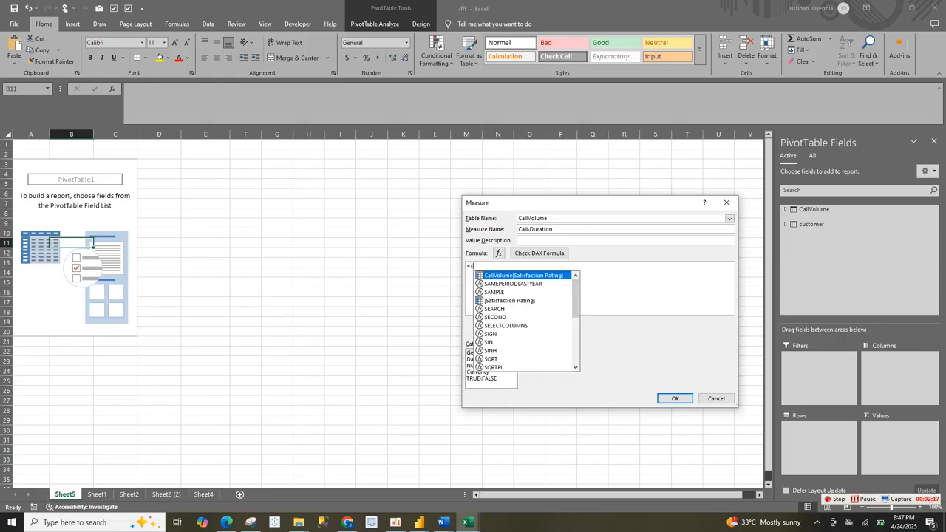
{"action": "type", "text": "um"}
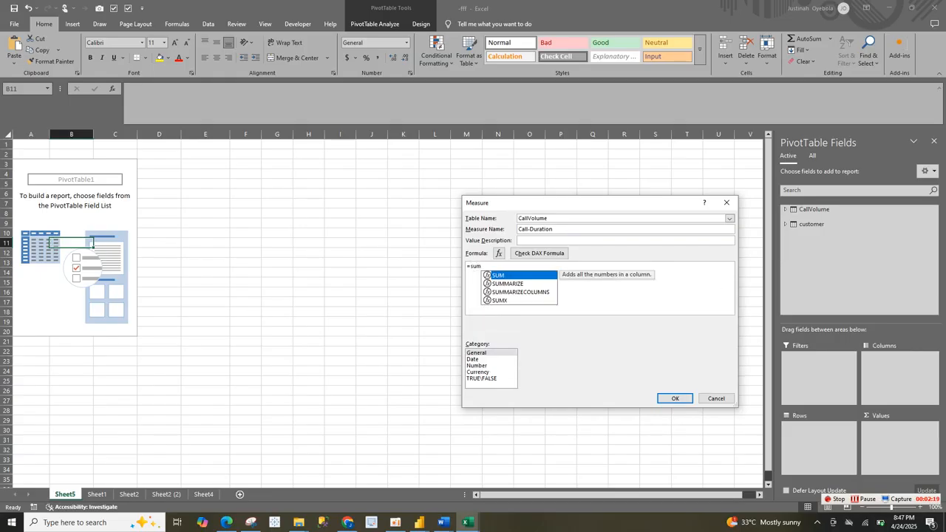
{"action": "key", "text": "Tab"}
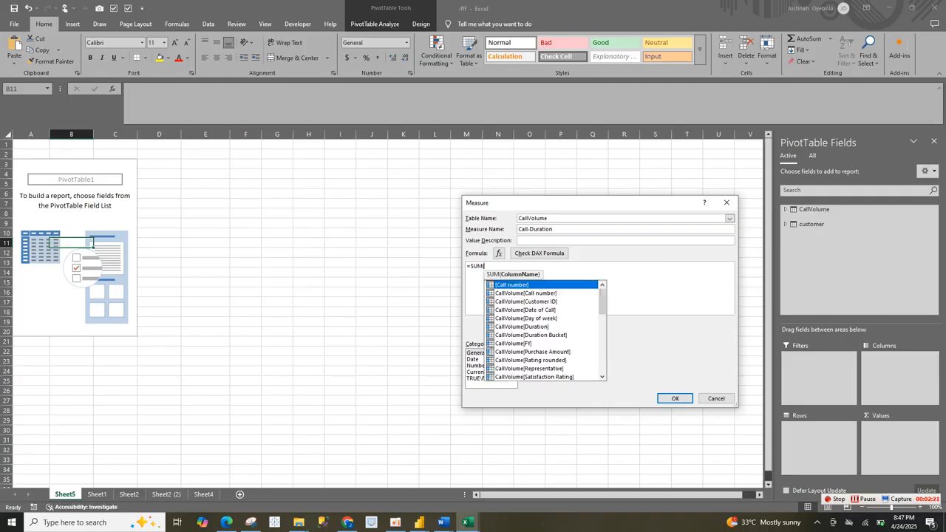
{"action": "key", "text": "Down"}
{"action": "key", "text": "Down"}
{"action": "key", "text": "Down"}
{"action": "key", "text": "Down"}
{"action": "key", "text": "Down"}
{"action": "key", "text": "Down"}
{"action": "key", "text": "Tab"}
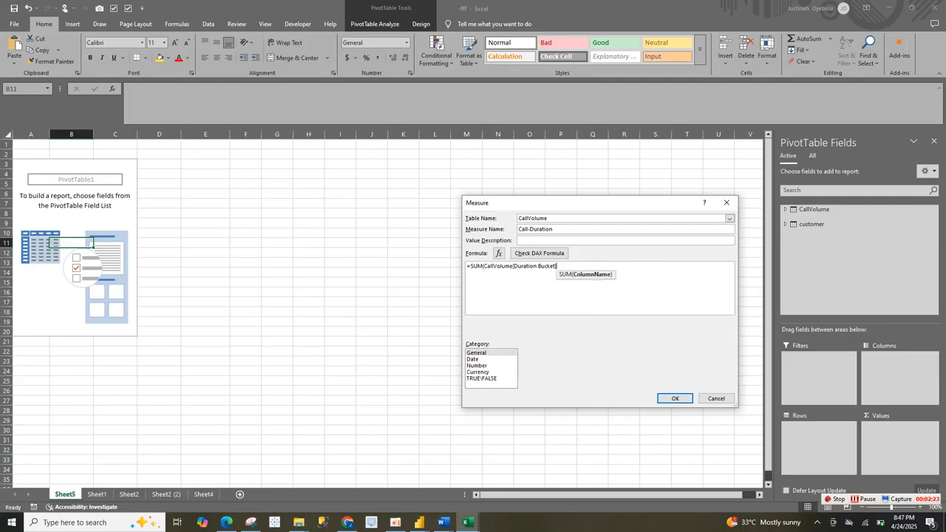
{"action": "type", "text": ")"}
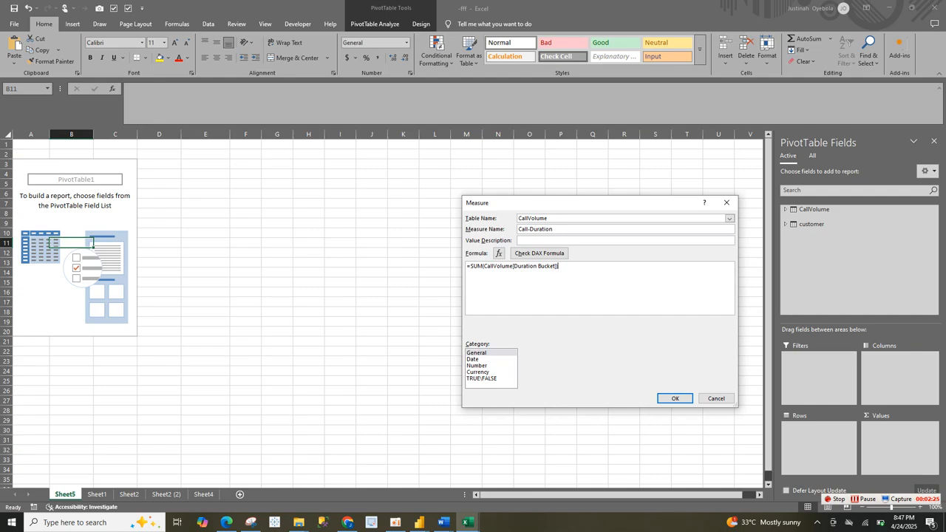
Step: Format the Call-Duration measure as a Number with the 1000 separator, and create it as entered
{"action": "left_click", "coordinate": [477, 365]}
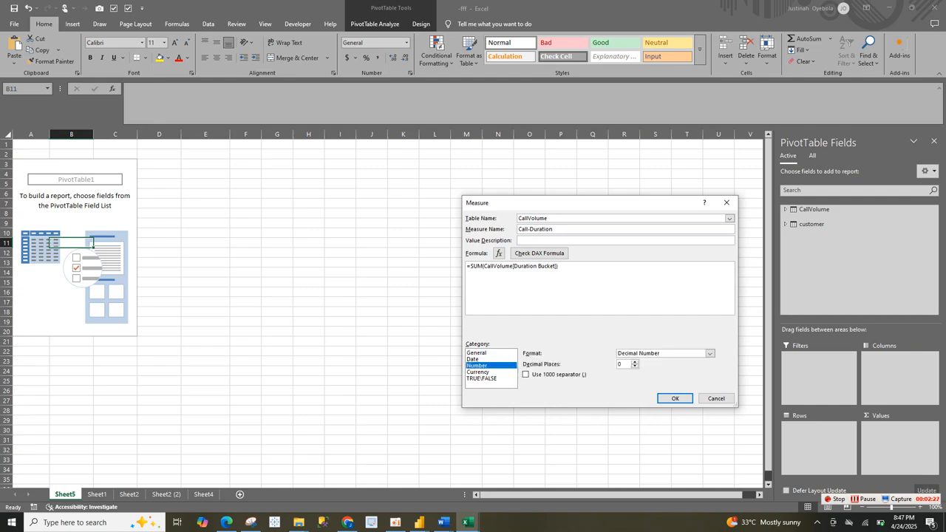
{"action": "left_click", "coordinate": [526, 374]}
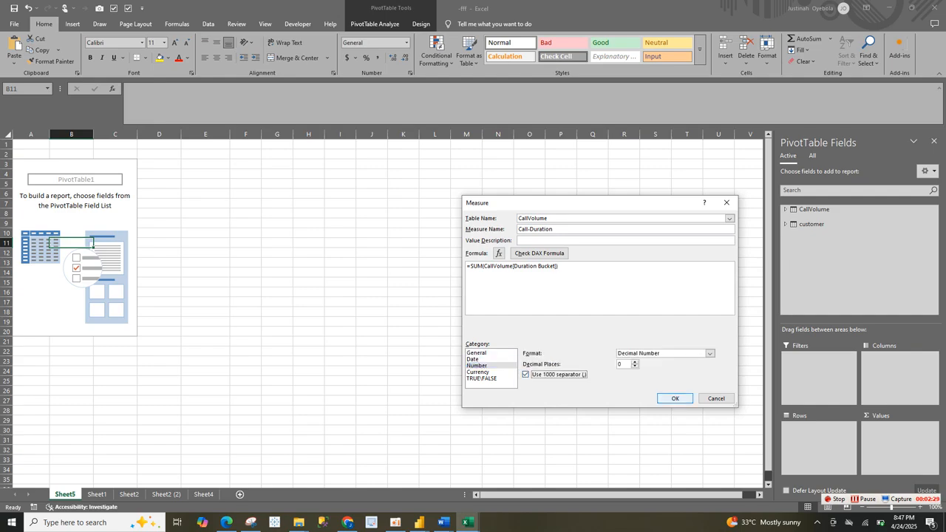
{"action": "left_click", "coordinate": [675, 398]}
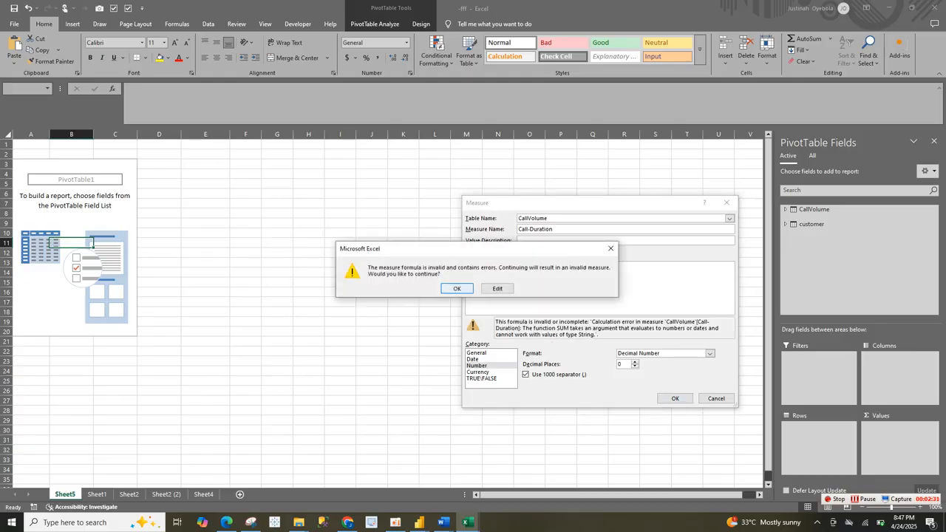
{"action": "left_click", "coordinate": [457, 289]}
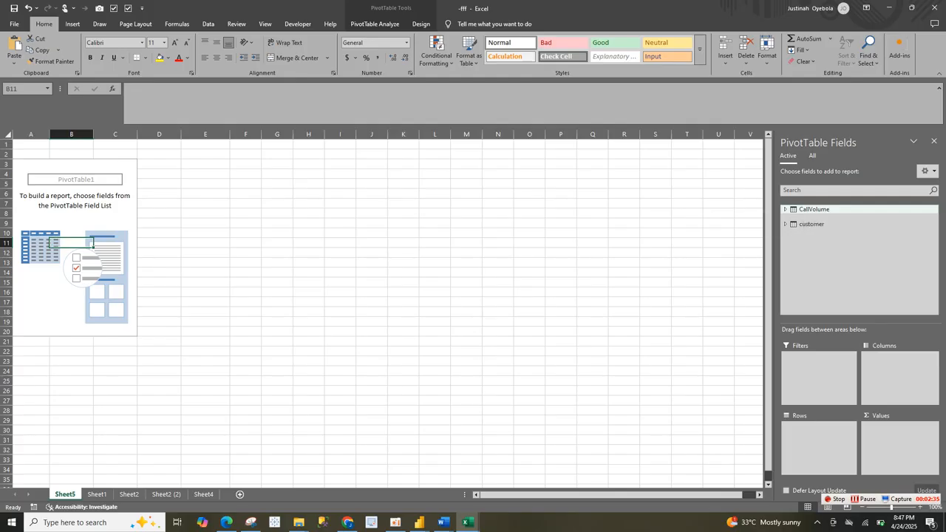
Step: Start another measure in the CallVolume table and name it "AVG -Rating"
{"action": "right_click", "coordinate": [805, 210]}
{"action": "left_click", "coordinate": [747, 216]}
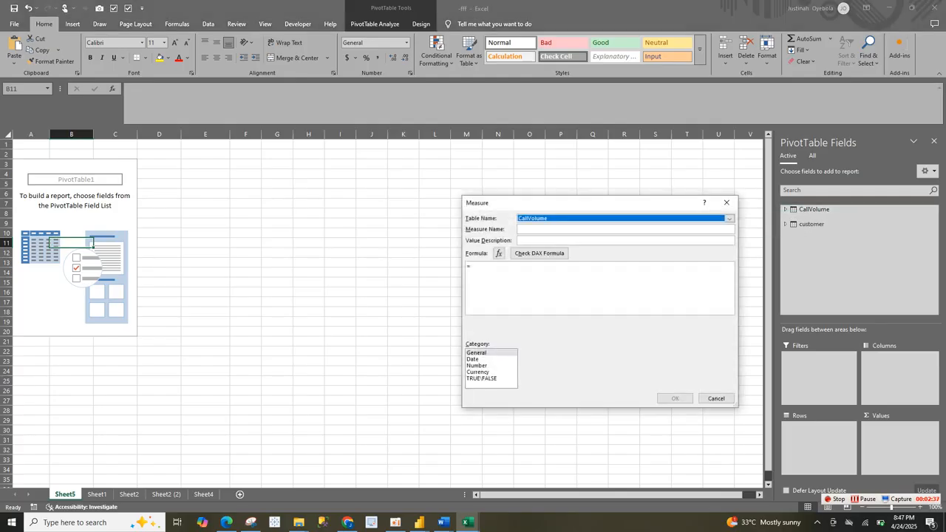
{"action": "left_click", "coordinate": [561, 229]}
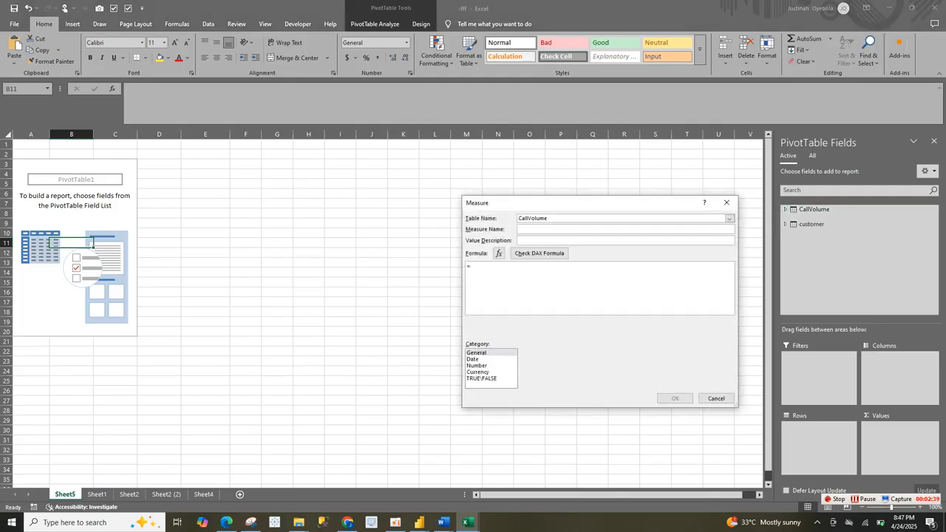
{"action": "type", "text": "AVG -rATING"}
{"action": "key", "text": "BackSpace"}
{"action": "key", "text": "BackSpace"}
{"action": "key", "text": "BackSpace"}
{"action": "key", "text": "BackSpace"}
{"action": "key", "text": "BackSpace"}
{"action": "key", "text": "BackSpace"}
{"action": "type", "text": "Rating"}
{"action": "type", "text": "AV"}
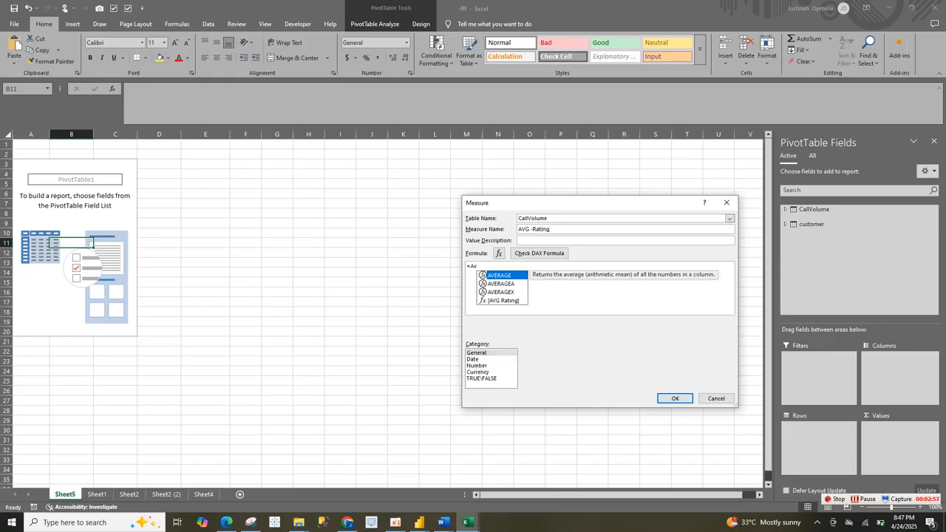
Step: Give the AVG -Rating measure the formula =AVERAGE(CallVolume[Satisfaction Rating]) and the Number format, and create it
{"action": "key", "text": "Tab"}
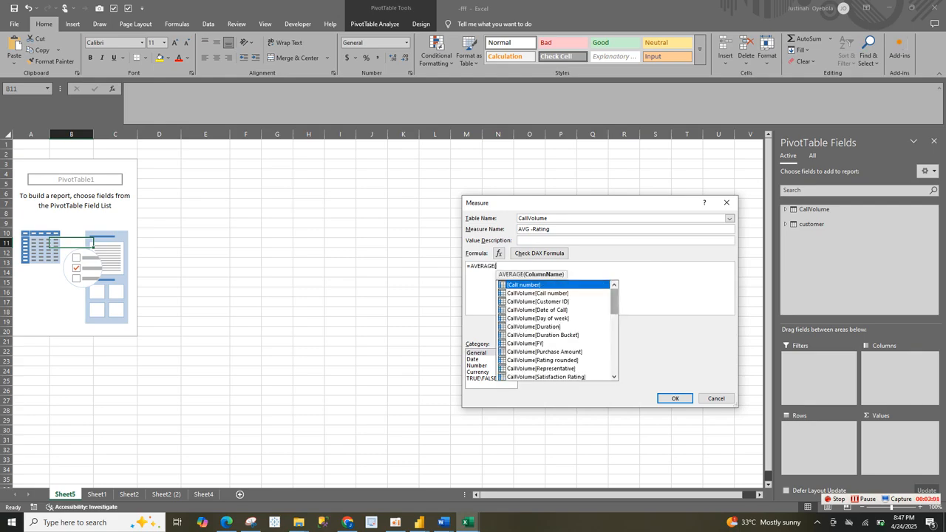
{"action": "scroll", "coordinate": [558, 330], "scroll_direction": "down", "scroll_amount": 1}
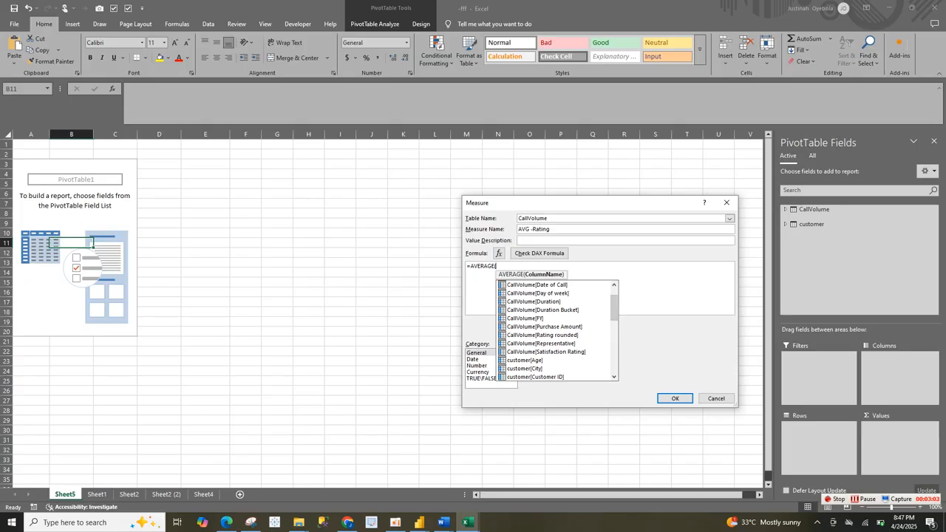
{"action": "double_click", "coordinate": [546, 351]}
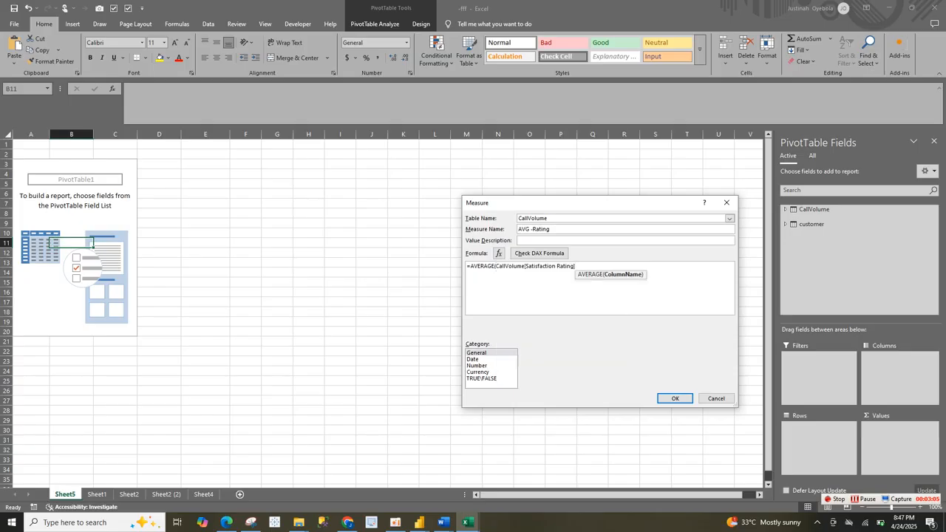
{"action": "type", "text": ")"}
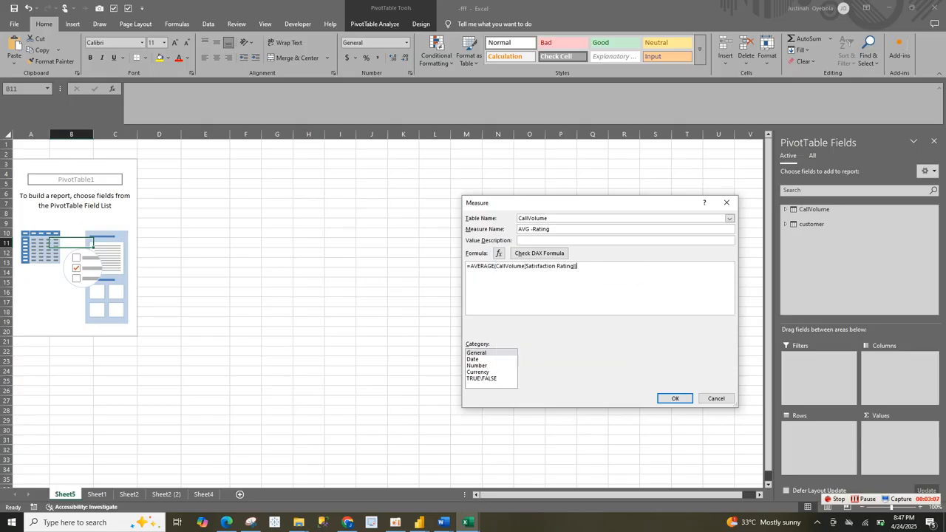
{"action": "left_click", "coordinate": [477, 366]}
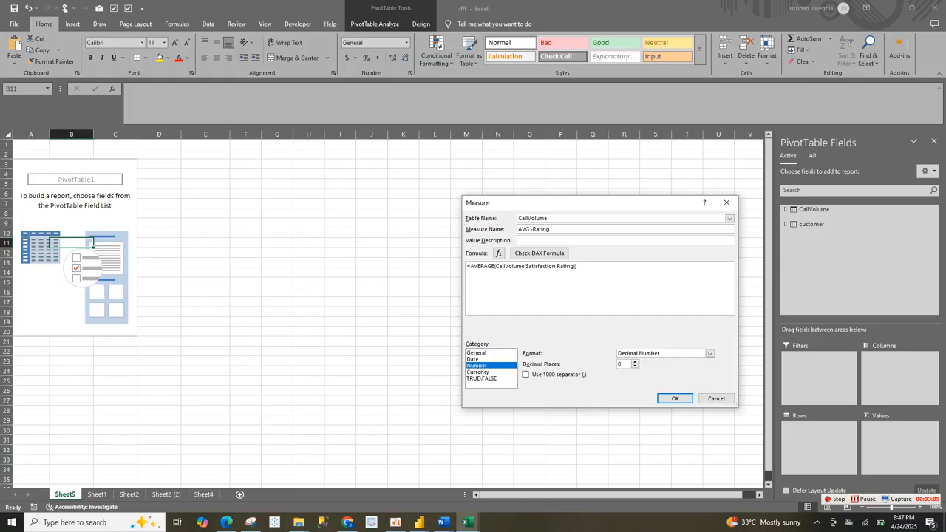
{"action": "left_click", "coordinate": [674, 398]}
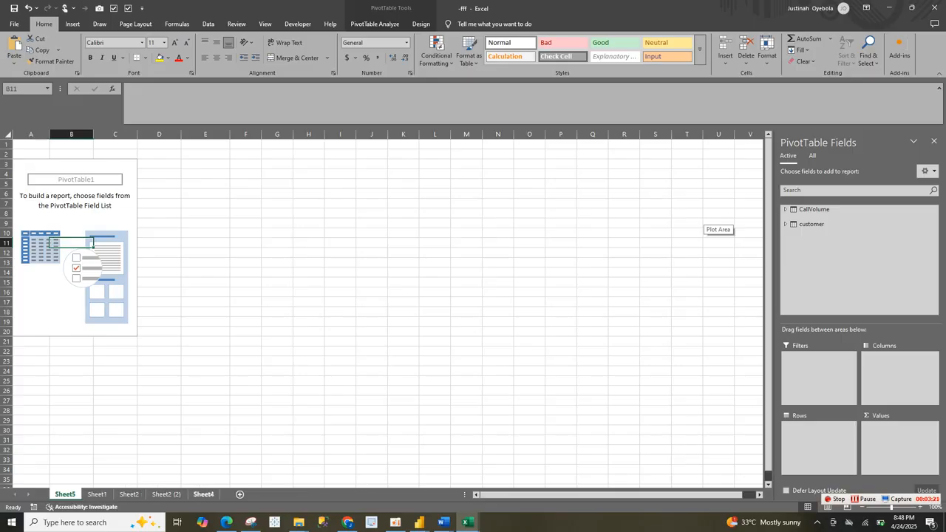
Step: Check which distinct values the Rating rounded column on Sheet1 holds, without filtering it, and return to Sheet5
{"action": "left_click", "coordinate": [97, 493]}
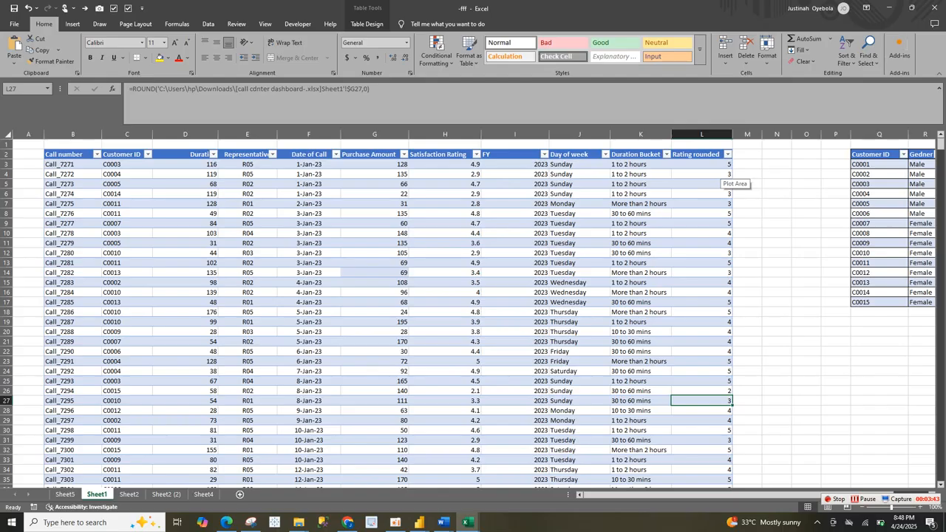
{"action": "left_click", "coordinate": [727, 153]}
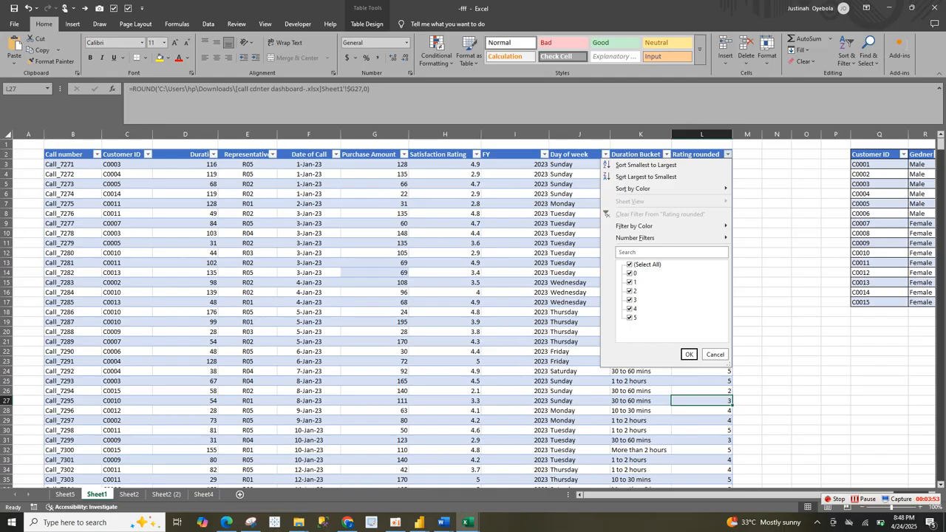
{"action": "key", "text": "Escape"}
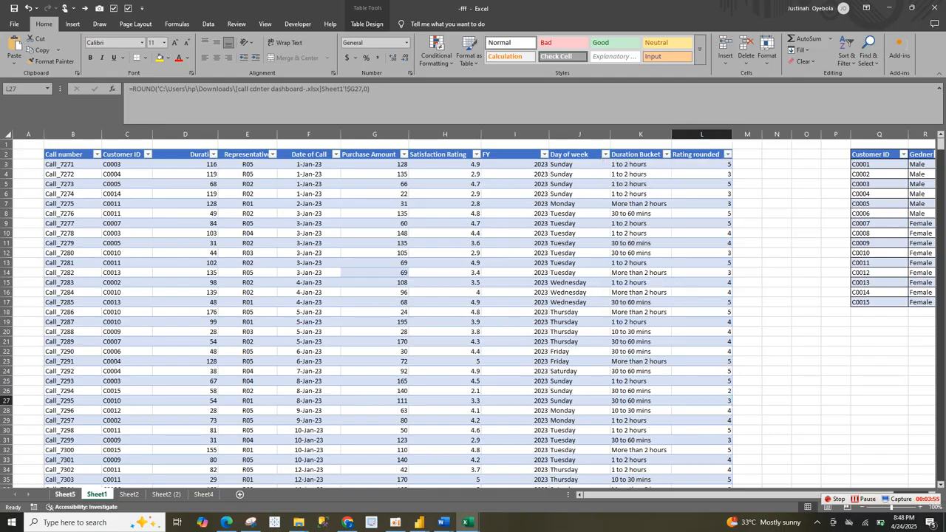
{"action": "left_click", "coordinate": [65, 494]}
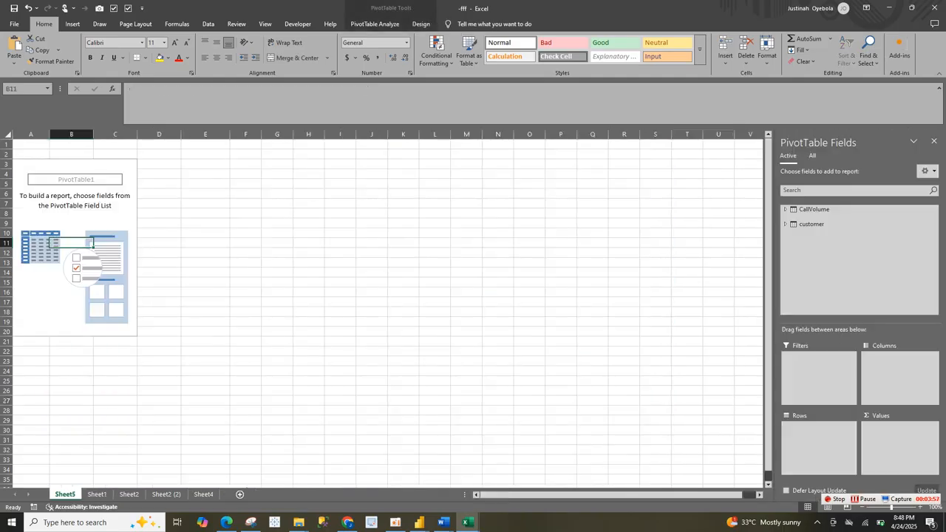
Step: Start a further measure in the CallVolume table and name it "FiveStar Rating"
{"action": "right_click", "coordinate": [824, 210]}
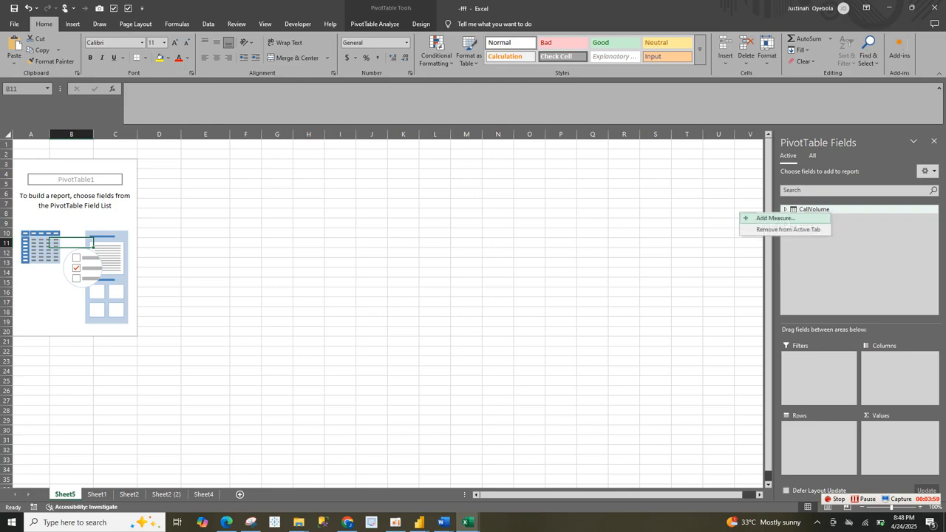
{"action": "left_click", "coordinate": [774, 218]}
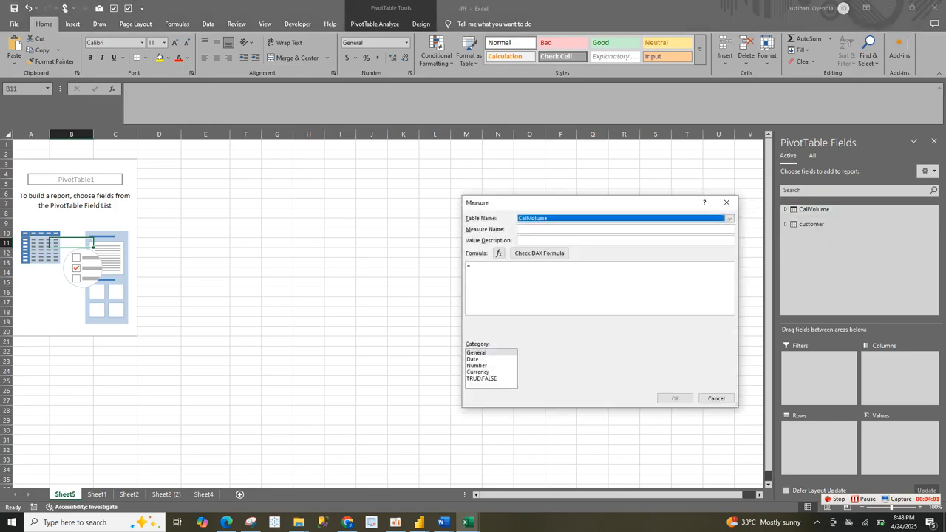
{"action": "left_click", "coordinate": [626, 229]}
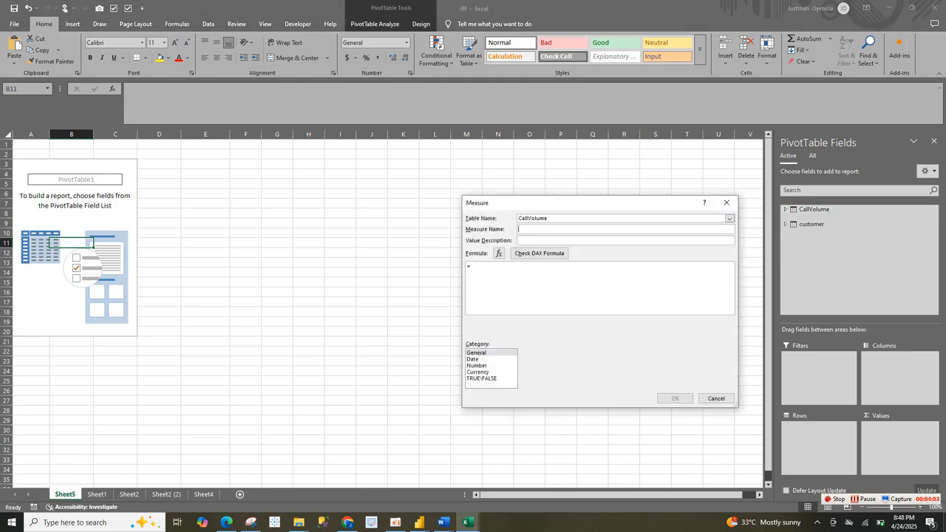
{"action": "type", "text": "FiveStar Rating"}
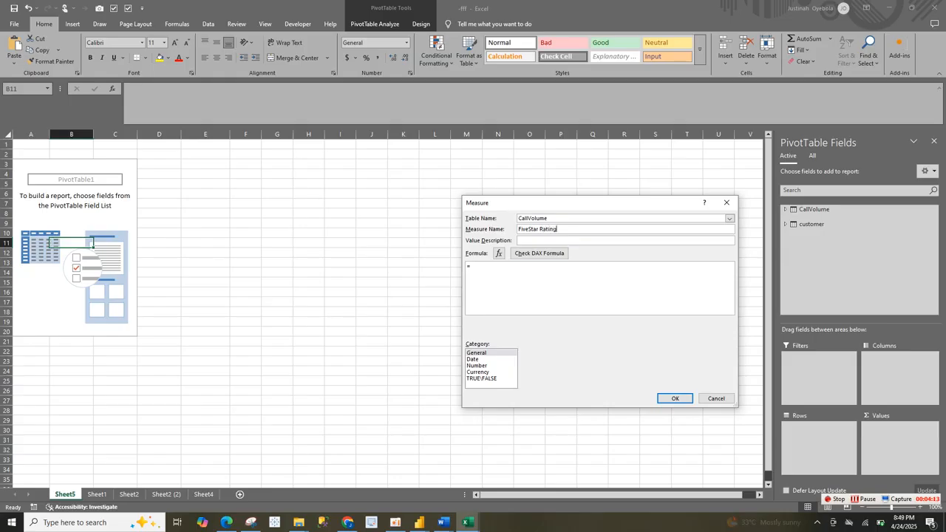
{"action": "type", "text": "cal"}
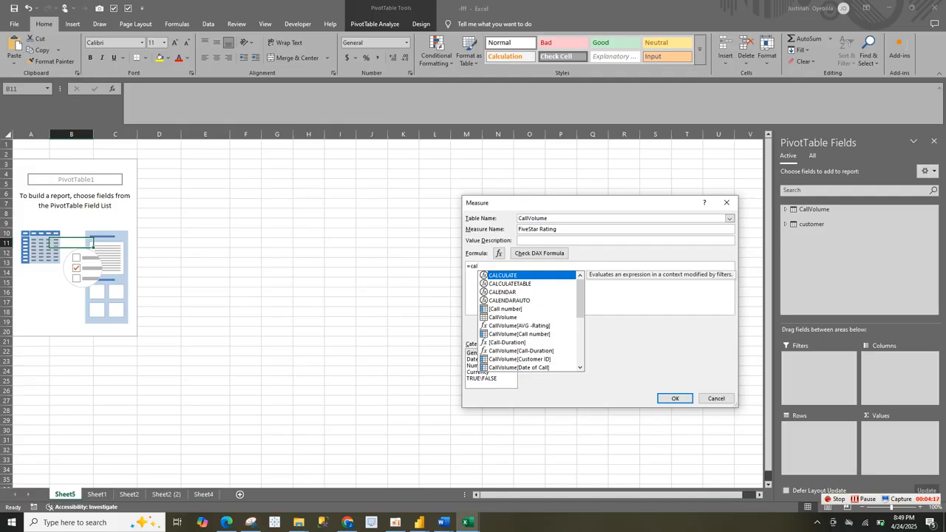
Step: Set the FiveStar Rating measure's formula to =CALCULATE([Total- calls],CallVolume[Rating rounded]=5)
{"action": "key", "text": "Tab"}
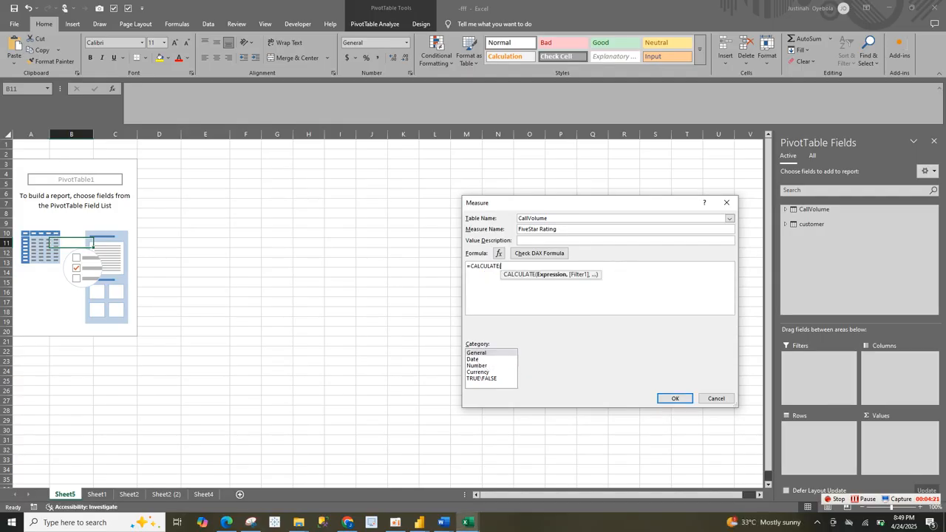
{"action": "type", "text": "tot"}
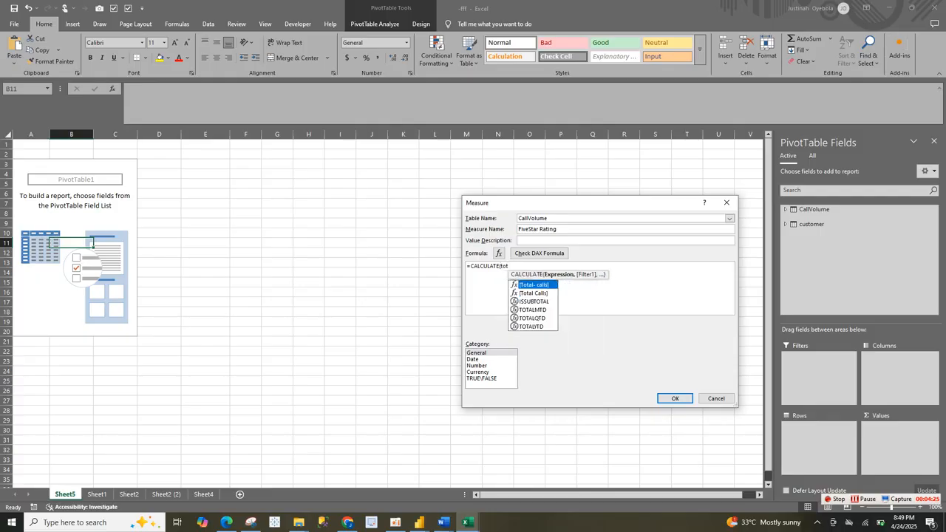
{"action": "key", "text": "Tab"}
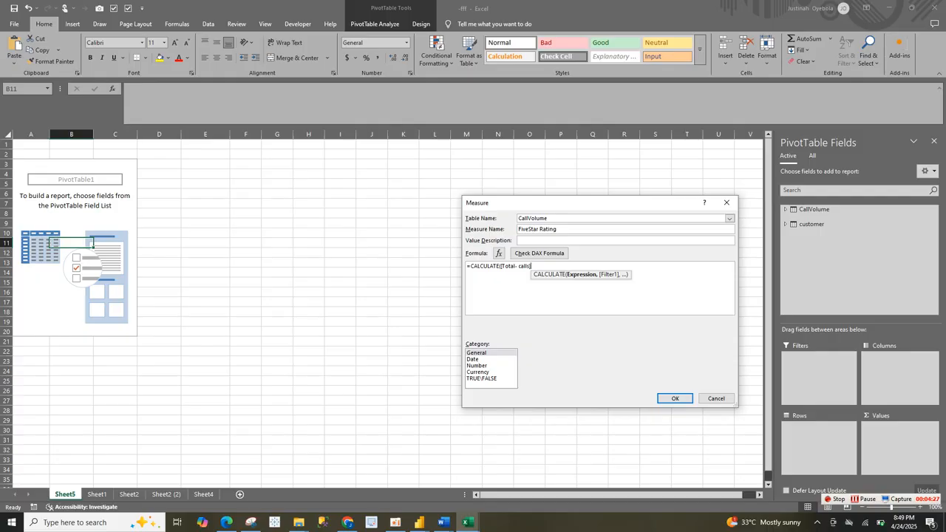
{"action": "type", "text": ","}
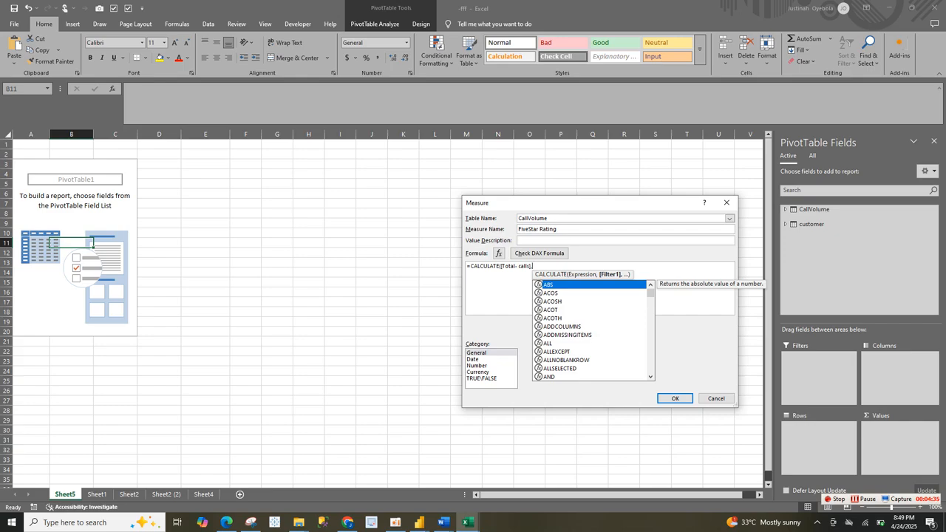
{"action": "type", "text": "rati"}
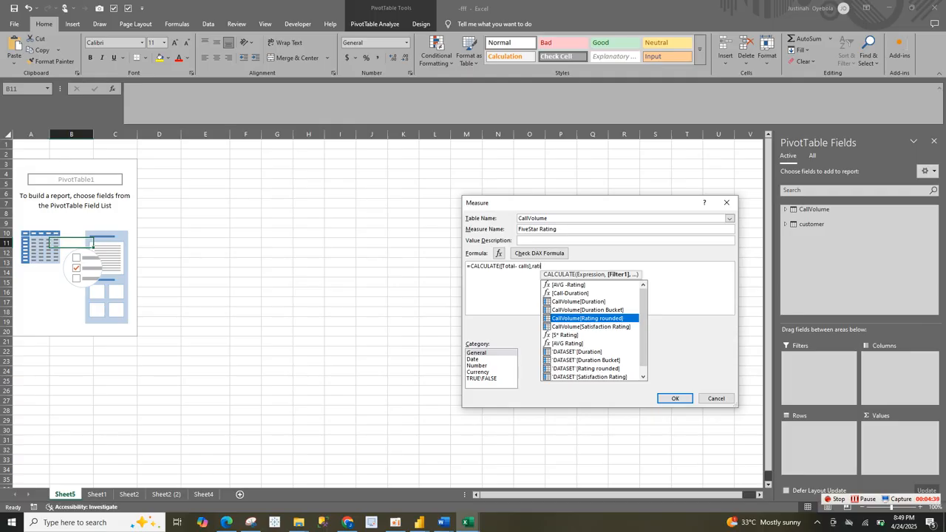
{"action": "key", "text": "Tab"}
{"action": "type", "text": "="}
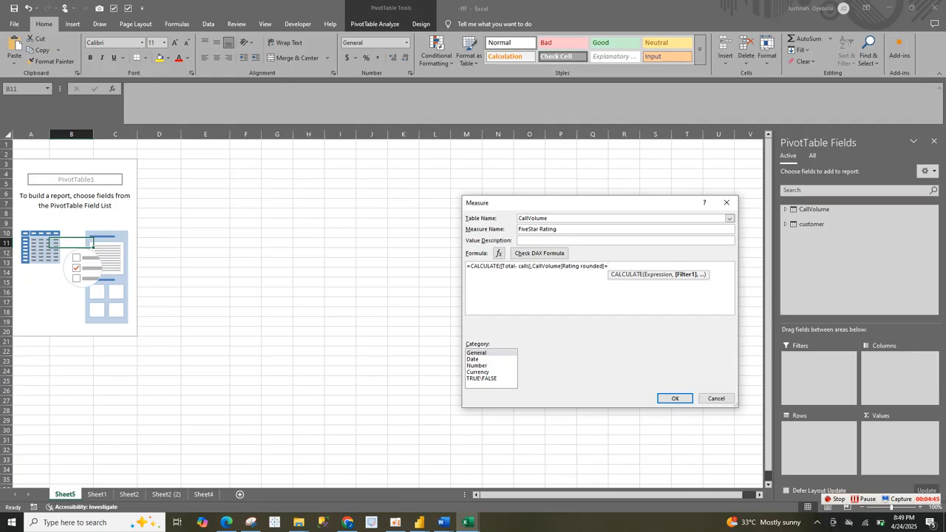
{"action": "type", "text": "5)"}
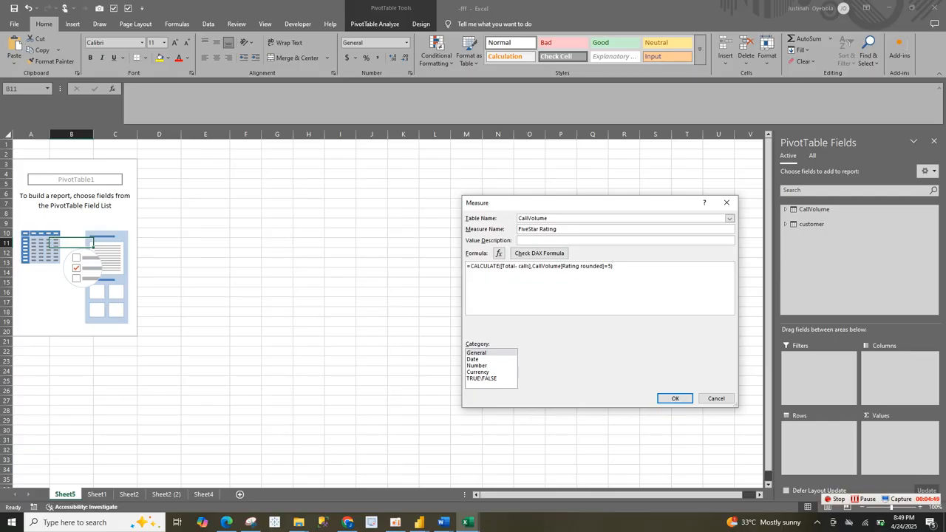
Step: Format the FiveStar Rating measure as a Number with 0 decimal places and a 1000 separator, and create it
{"action": "left_click", "coordinate": [478, 366]}
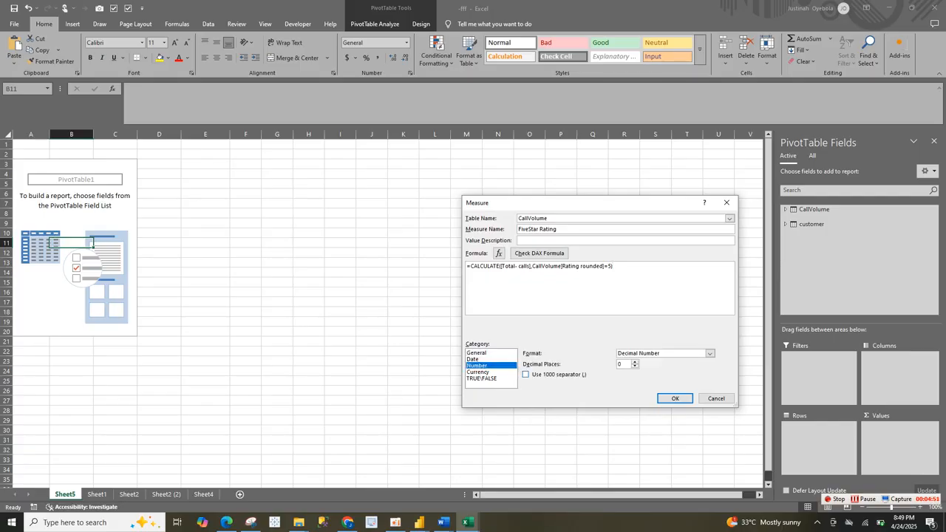
{"action": "left_click", "coordinate": [526, 374]}
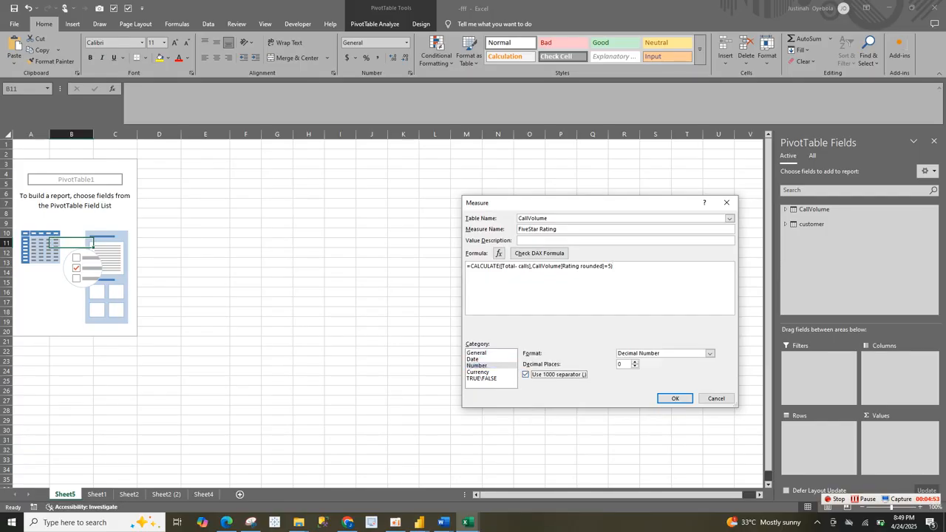
{"action": "left_click", "coordinate": [675, 399]}
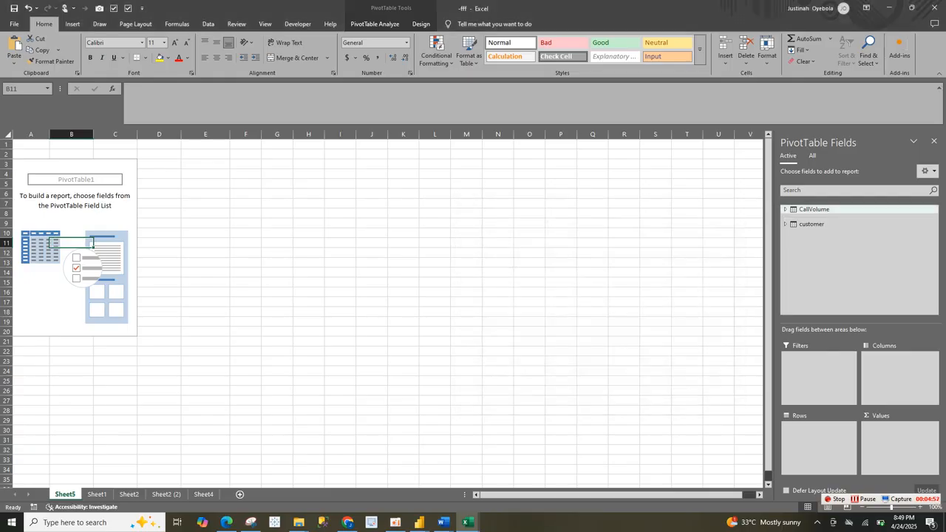
Step: Add the Total- calls and Revenue- measures from the CallVolume table to the PivotTable's values
{"action": "left_click", "coordinate": [813, 209]}
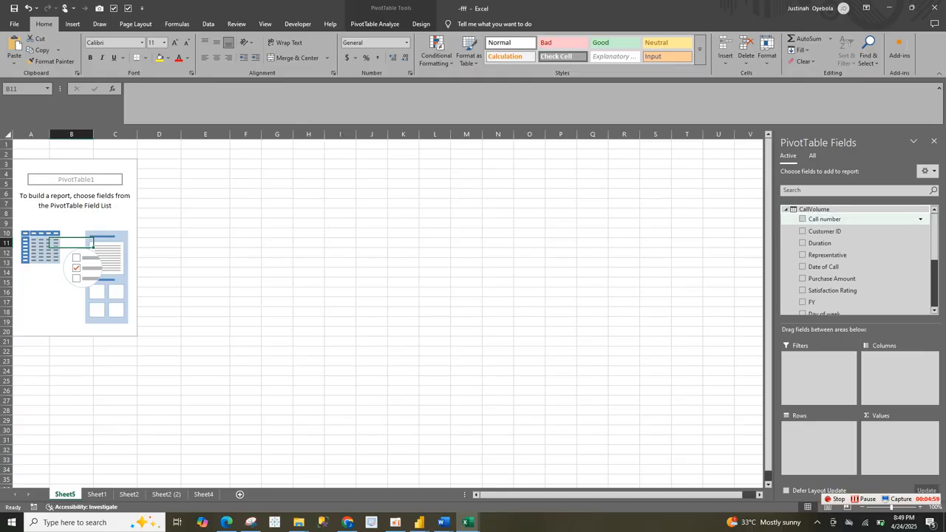
{"action": "left_click_drag", "start_coordinate": [934, 237], "coordinate": [934, 238]}
{"action": "left_click_drag", "start_coordinate": [934, 284], "coordinate": [935, 237]}
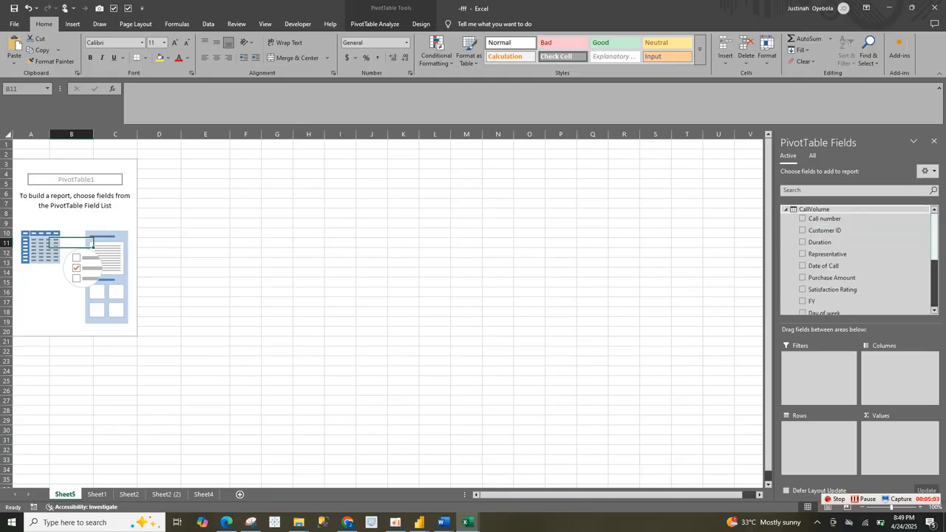
{"action": "scroll", "coordinate": [857, 288], "scroll_direction": "down", "scroll_amount": 3}
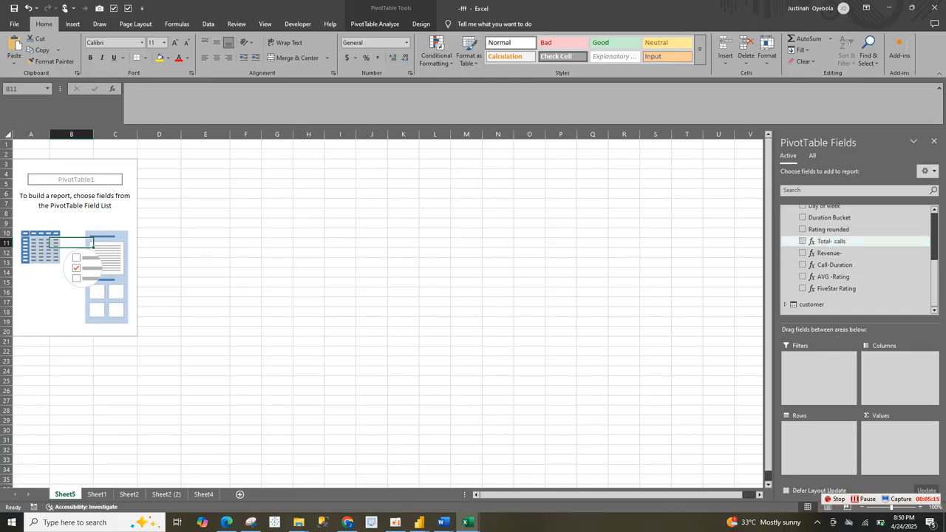
{"action": "left_click", "coordinate": [803, 241]}
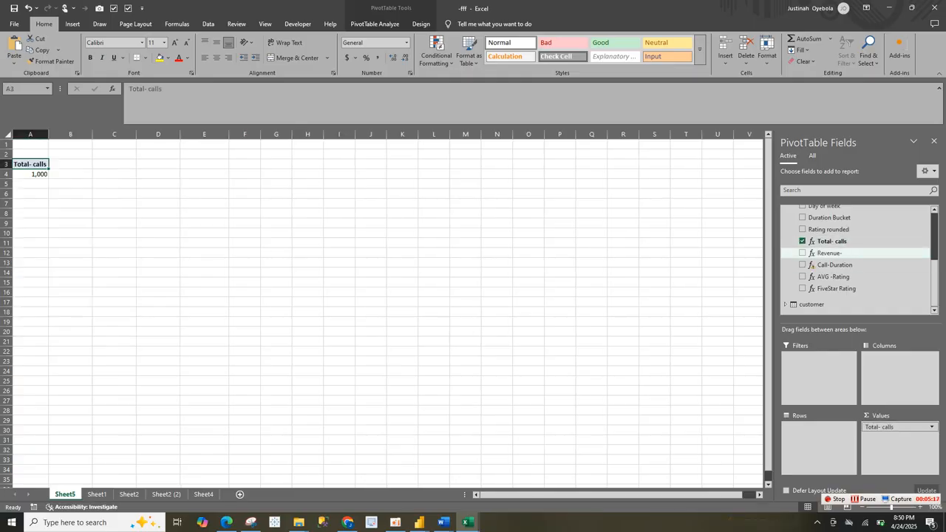
{"action": "left_click", "coordinate": [803, 252]}
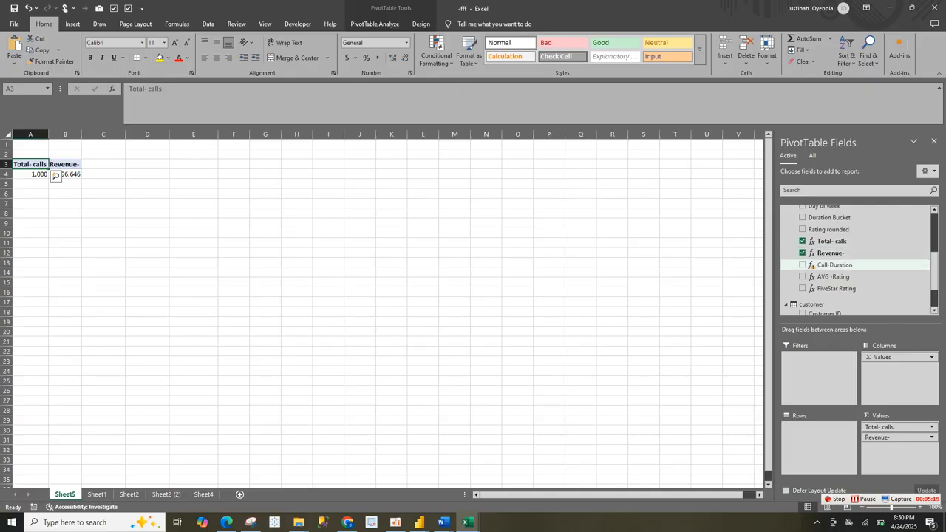
{"action": "left_click", "coordinate": [802, 277]}
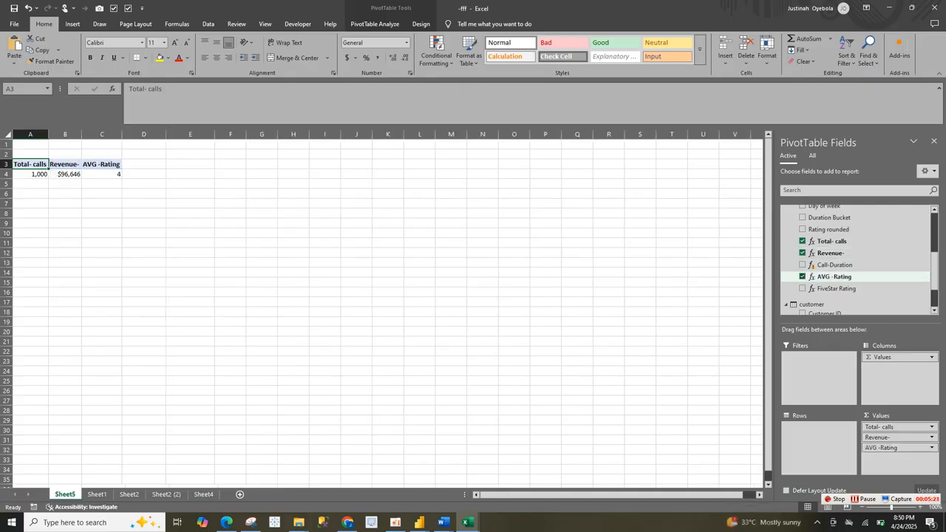
{"action": "left_click", "coordinate": [803, 277]}
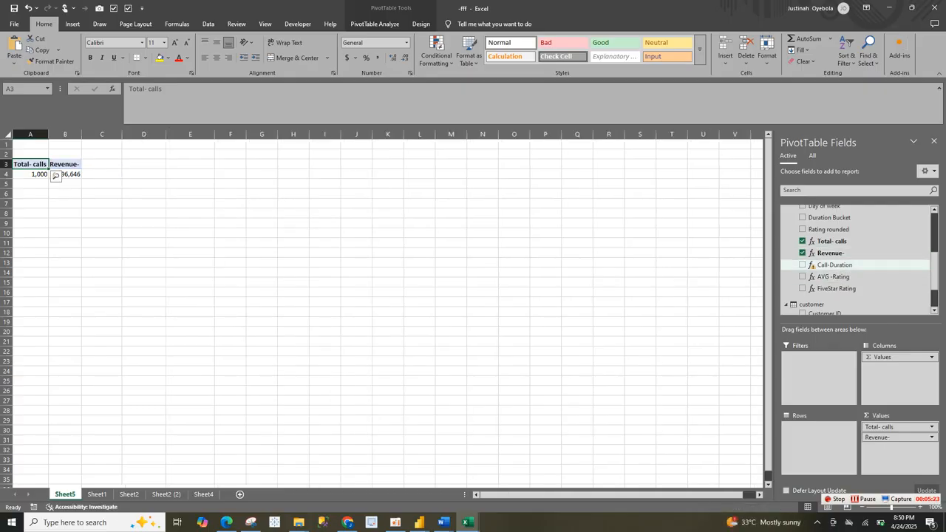
Step: Edit the Call-Duration measure so its formula is =SUM(CallVolume[Duration]), and save it
{"action": "right_click", "coordinate": [804, 265]}
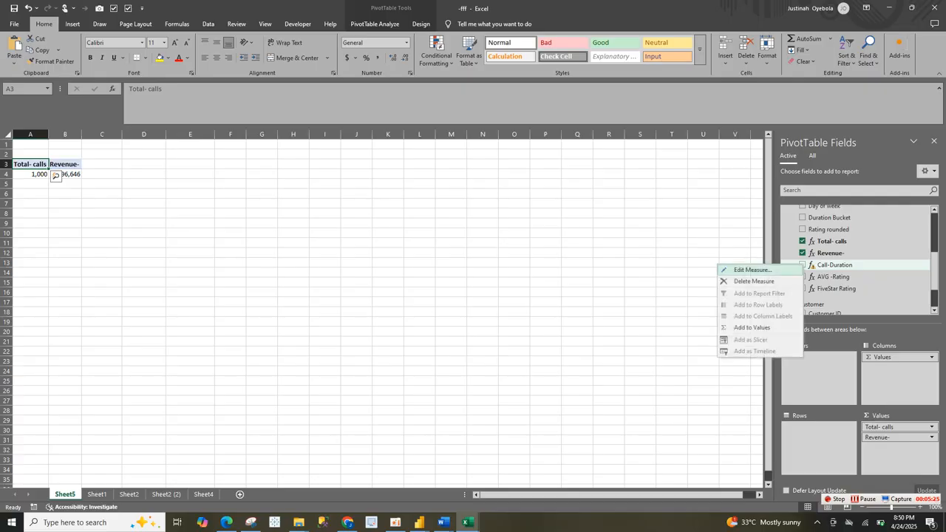
{"action": "left_click", "coordinate": [751, 270]}
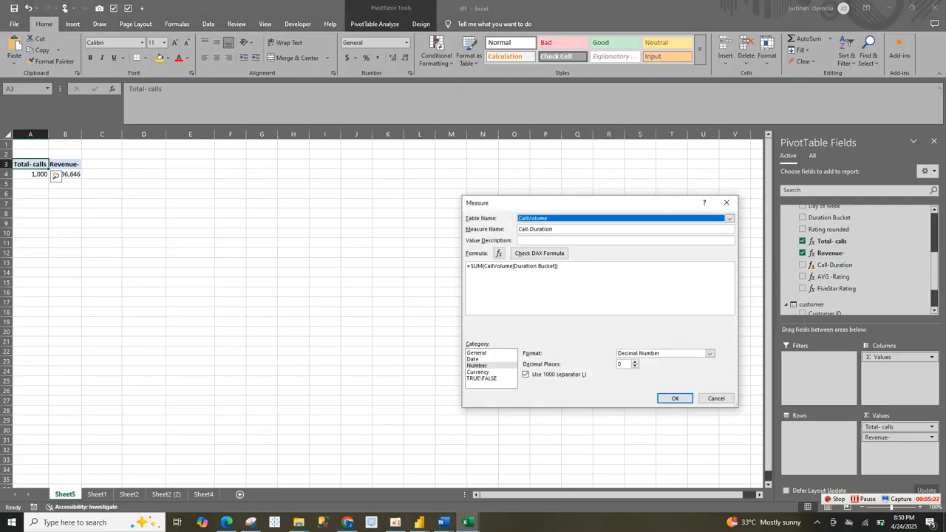
{"action": "left_click", "coordinate": [559, 266]}
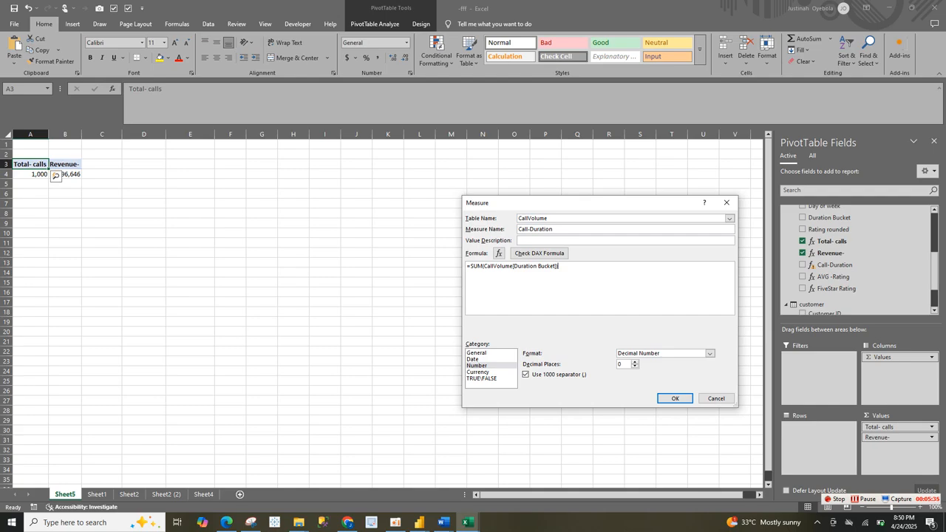
{"action": "key", "text": "BackSpace"}
{"action": "key", "text": "BackSpace"}
{"action": "key", "text": "BackSpace"}
{"action": "key", "text": "BackSpace"}
{"action": "key", "text": "BackSpace"}
{"action": "key", "text": "BackSpace"}
{"action": "key", "text": "BackSpace"}
{"action": "key", "text": "BackSpace"}
{"action": "key", "text": "BackSpace"}
{"action": "key", "text": "BackSpace"}
{"action": "key", "text": "BackSpace"}
{"action": "key", "text": "BackSpace"}
{"action": "key", "text": "BackSpace"}
{"action": "key", "text": "BackSpace"}
{"action": "key", "text": "BackSpace"}
{"action": "key", "text": "BackSpace"}
{"action": "key", "text": "BackSpace"}
{"action": "key", "text": "BackSpace"}
{"action": "key", "text": "BackSpace"}
{"action": "key", "text": "BackSpace"}
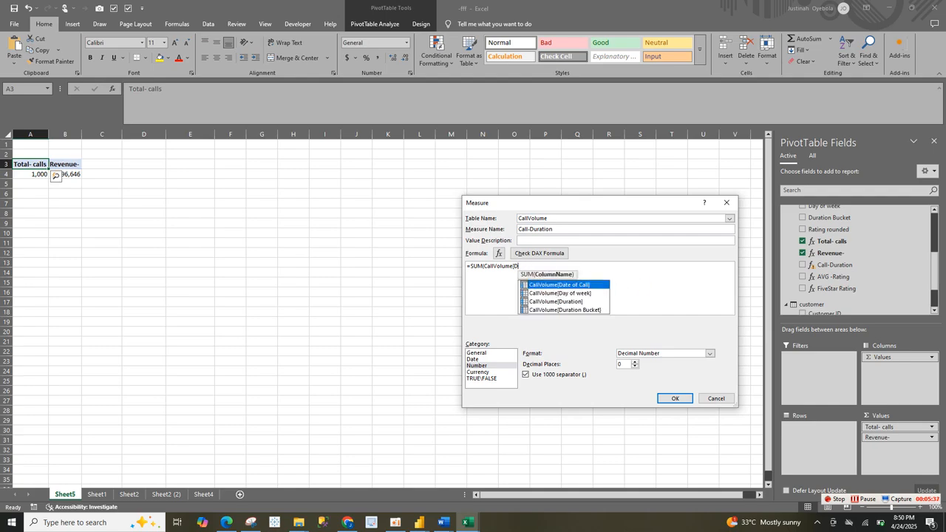
{"action": "key", "text": "BackSpace"}
{"action": "key", "text": "BackSpace"}
{"action": "key", "text": "BackSpace"}
{"action": "key", "text": "BackSpace"}
{"action": "key", "text": "BackSpace"}
{"action": "key", "text": "BackSpace"}
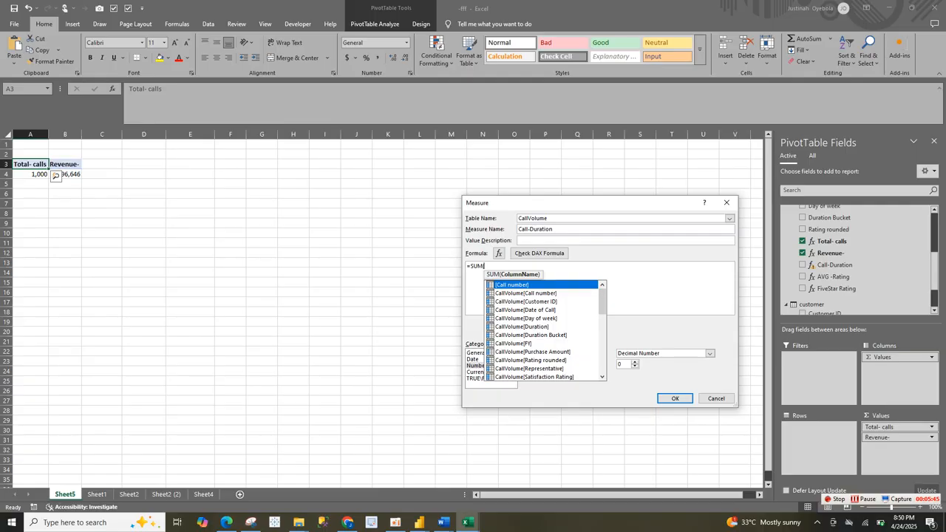
{"action": "key", "text": "Down"}
{"action": "key", "text": "Down"}
{"action": "key", "text": "Down"}
{"action": "key", "text": "Down"}
{"action": "key", "text": "Down"}
{"action": "key", "text": "Tab"}
{"action": "type", "text": ")"}
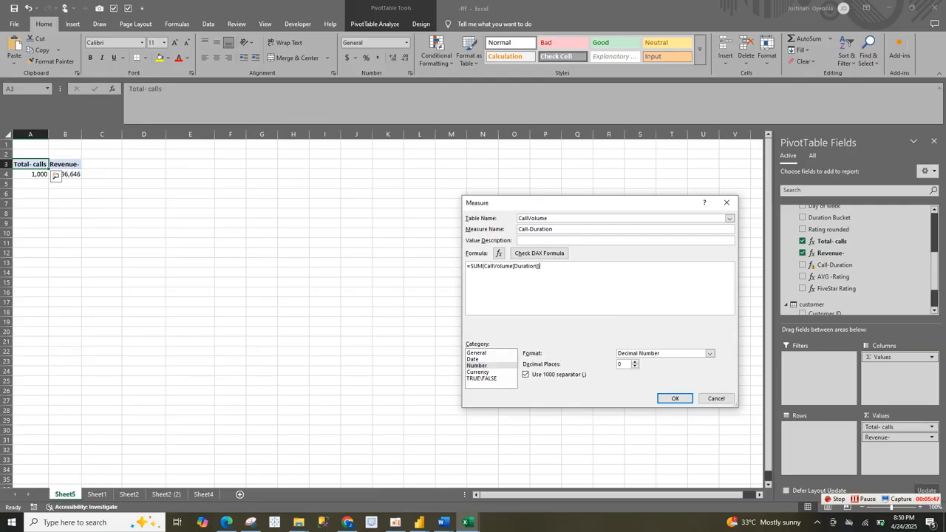
{"action": "left_click", "coordinate": [675, 398]}
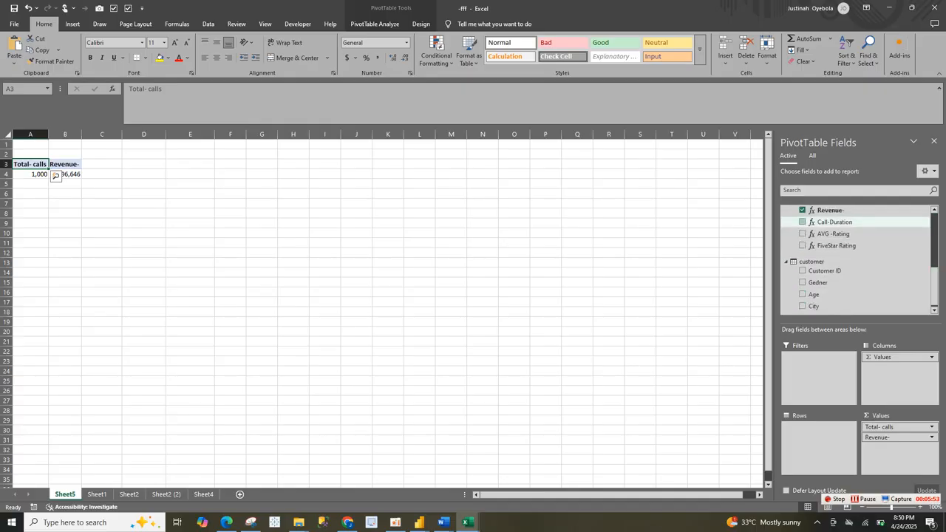
Step: Add the Call-Duration, AVG -Rating and FiveStar Rating measures to the PivotTable's values and look over the resulting row
{"action": "left_click", "coordinate": [802, 234]}
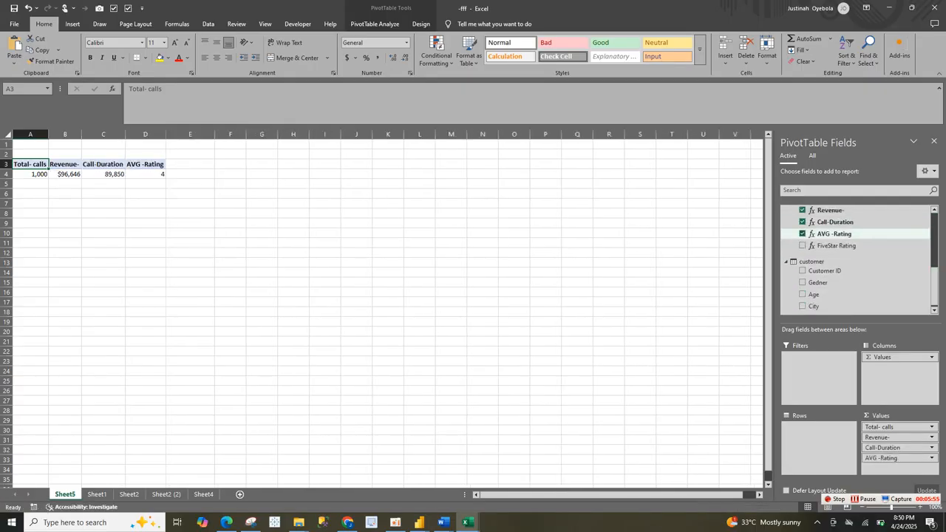
{"action": "left_click", "coordinate": [802, 245]}
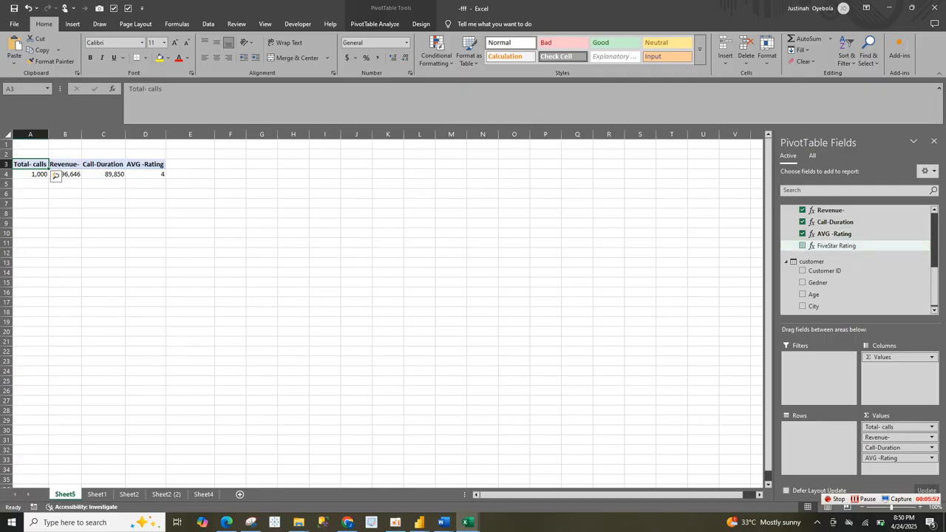
{"action": "left_click", "coordinate": [189, 193]}
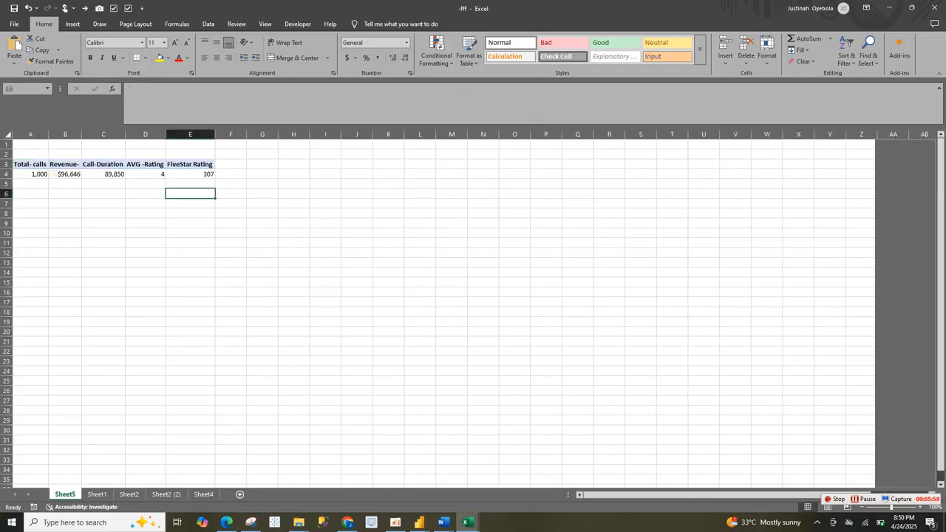
{"action": "left_click_drag", "start_coordinate": [29, 164], "coordinate": [190, 173]}
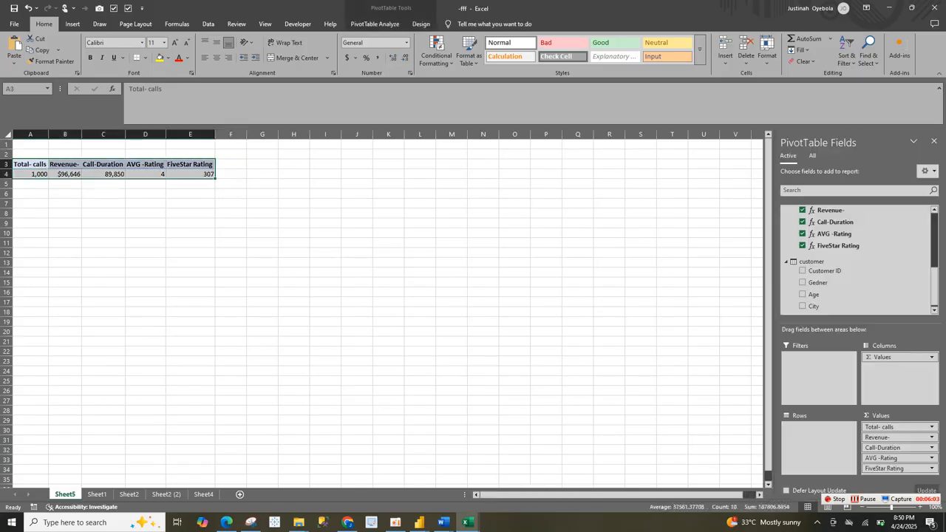
{"action": "left_click", "coordinate": [190, 173]}
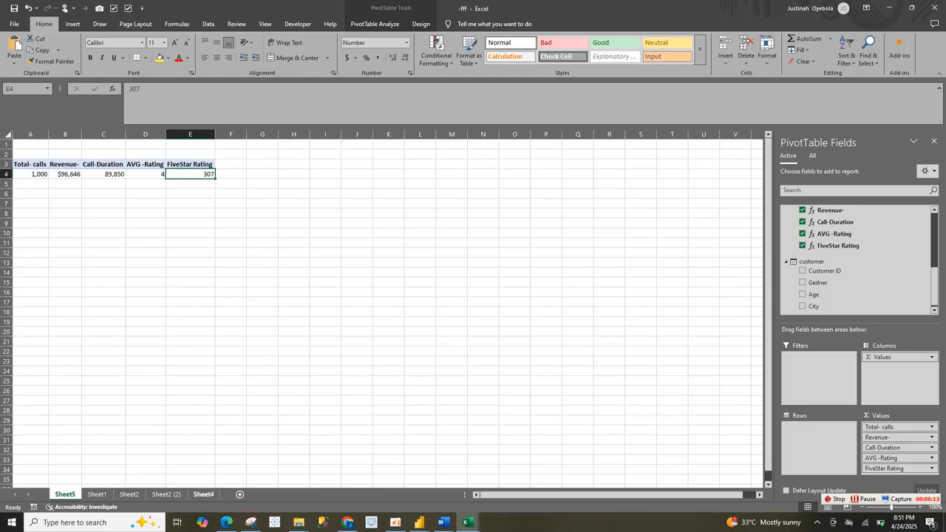
Step: Delete the number text box from the Total Calls card on Sheet4
{"action": "left_click", "coordinate": [204, 493]}
{"action": "left_click", "coordinate": [448, 262]}
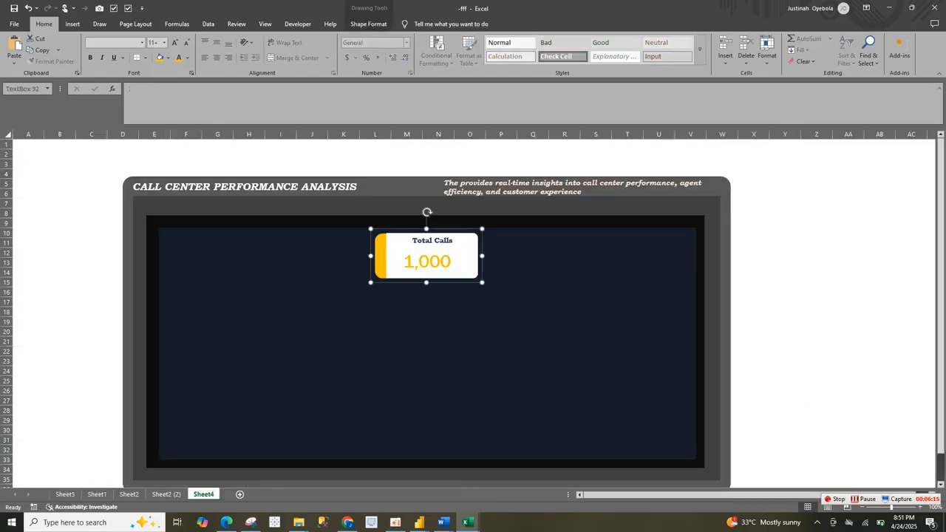
{"action": "left_click", "coordinate": [448, 262]}
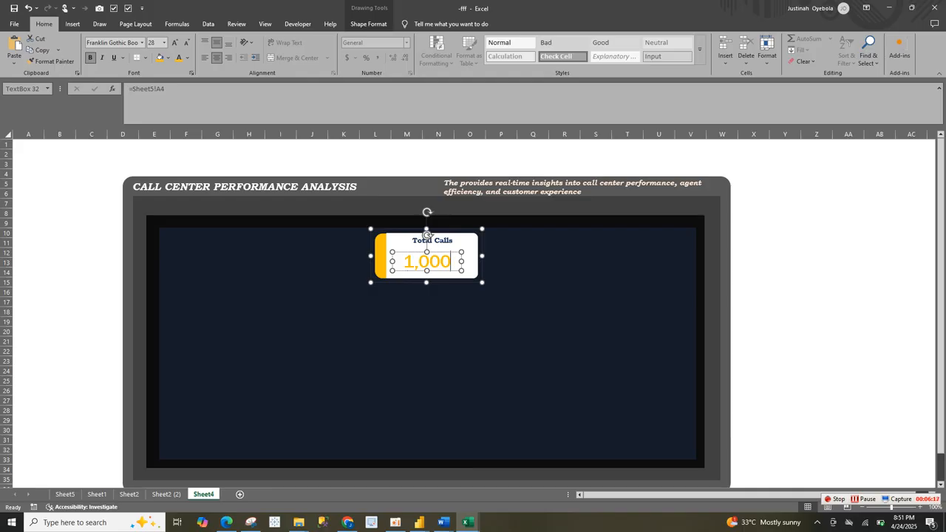
{"action": "key", "text": "Escape"}
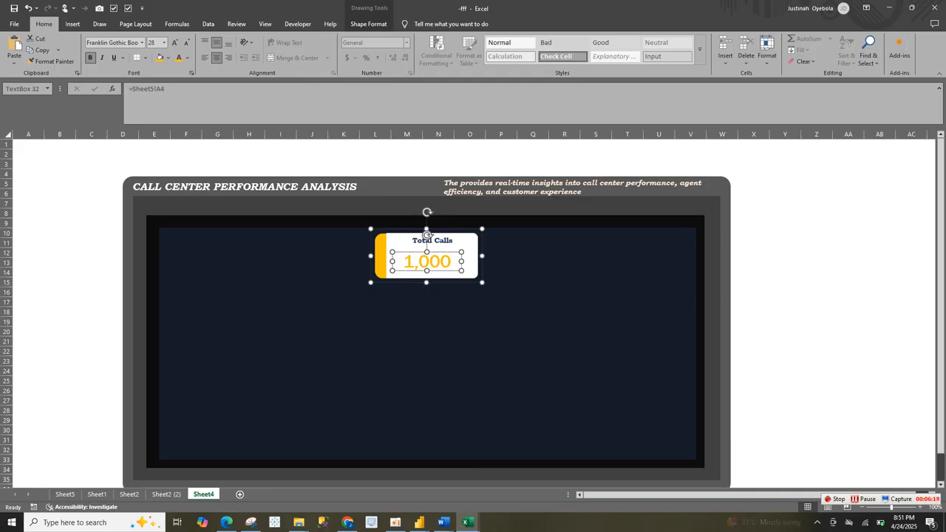
{"action": "key", "text": "Delete"}
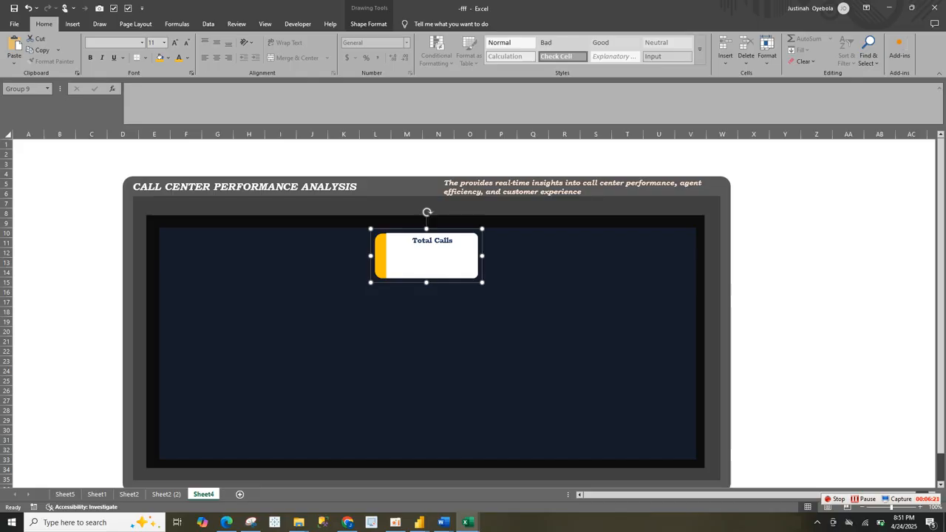
Step: Duplicate the Total Calls label inside the card and place the copy beneath the original
{"action": "left_click", "coordinate": [431, 240]}
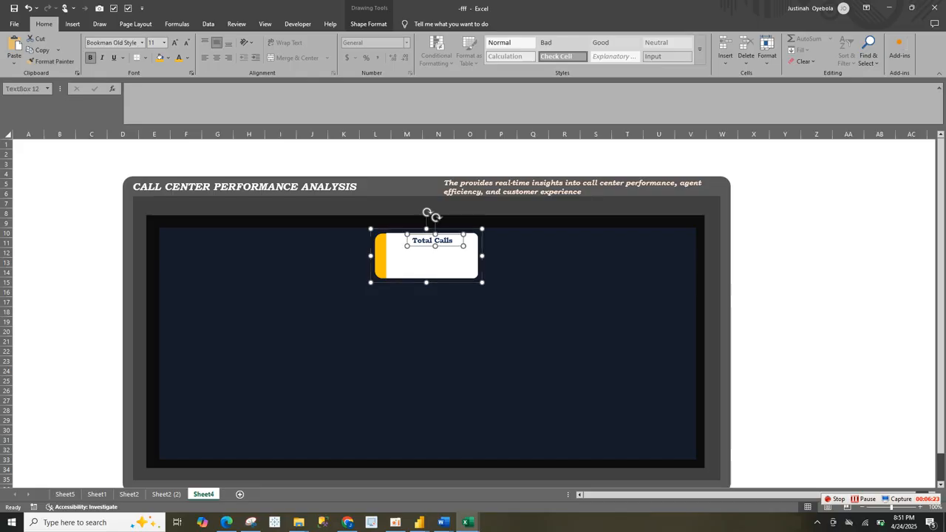
{"action": "key", "text": "ctrl+d"}
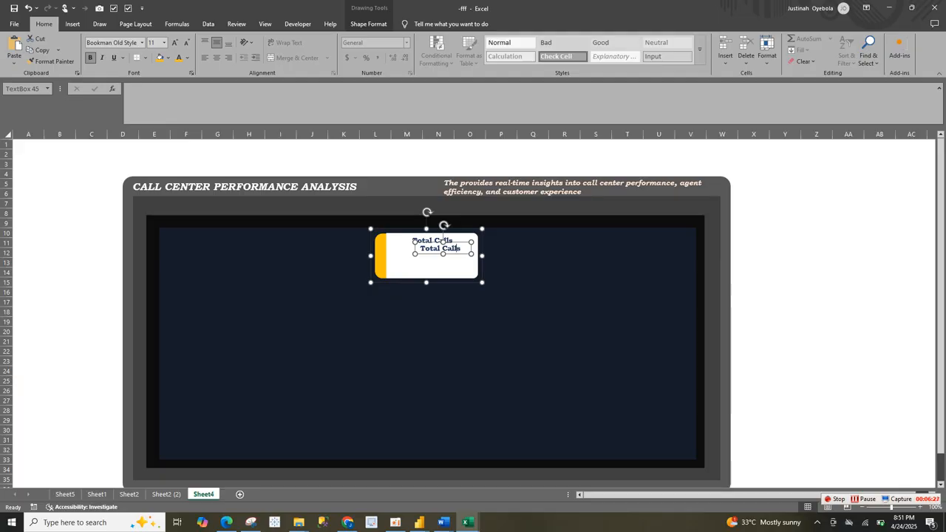
{"action": "left_click_drag", "start_coordinate": [444, 264], "coordinate": [441, 266]}
{"action": "key", "text": "ctrl+z"}
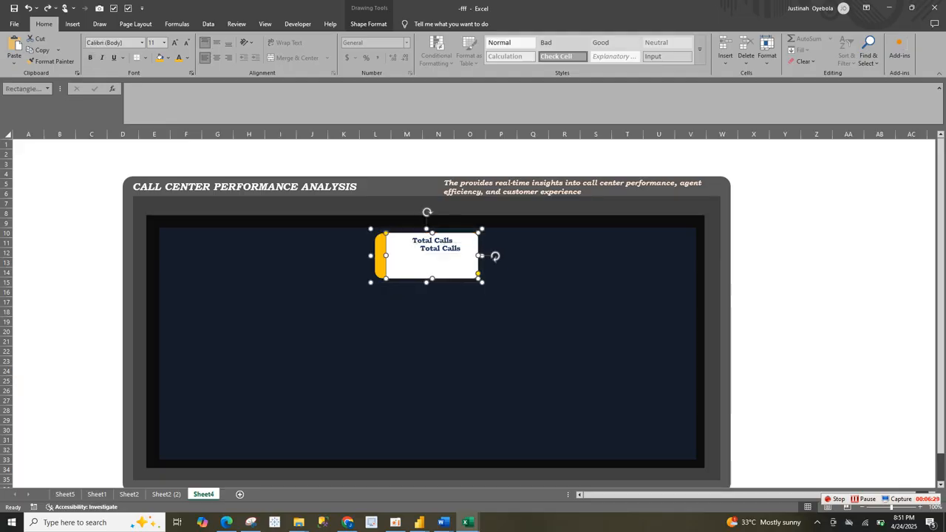
{"action": "left_click", "coordinate": [442, 247]}
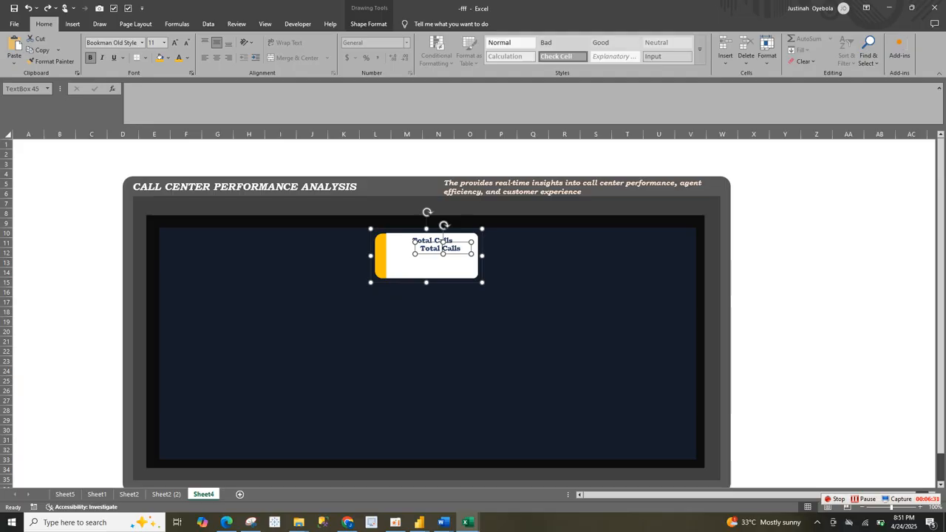
{"action": "left_click_drag", "start_coordinate": [442, 248], "coordinate": [431, 262]}
Step: Clear the copied label's text and link the text box to the total calls value with =Sheet5!A4
{"action": "key", "text": "ctrl+a"}
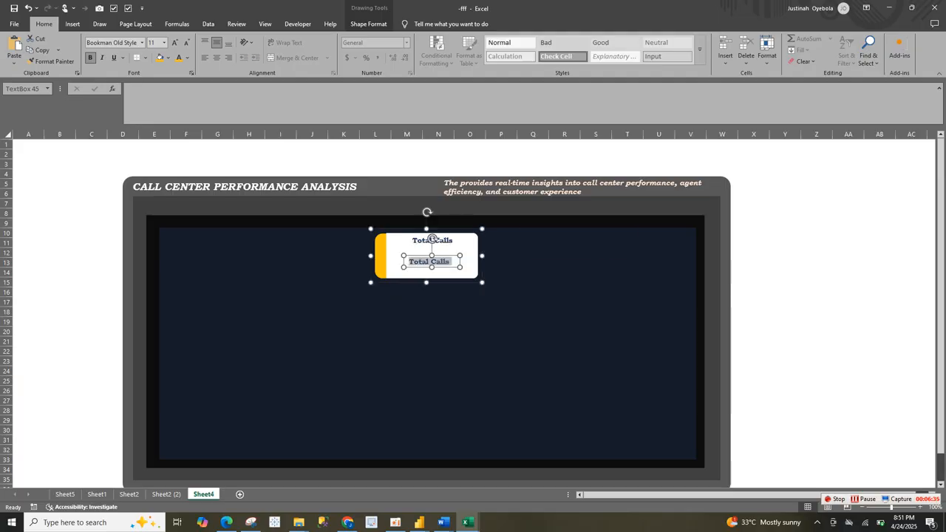
{"action": "key", "text": "BackSpace"}
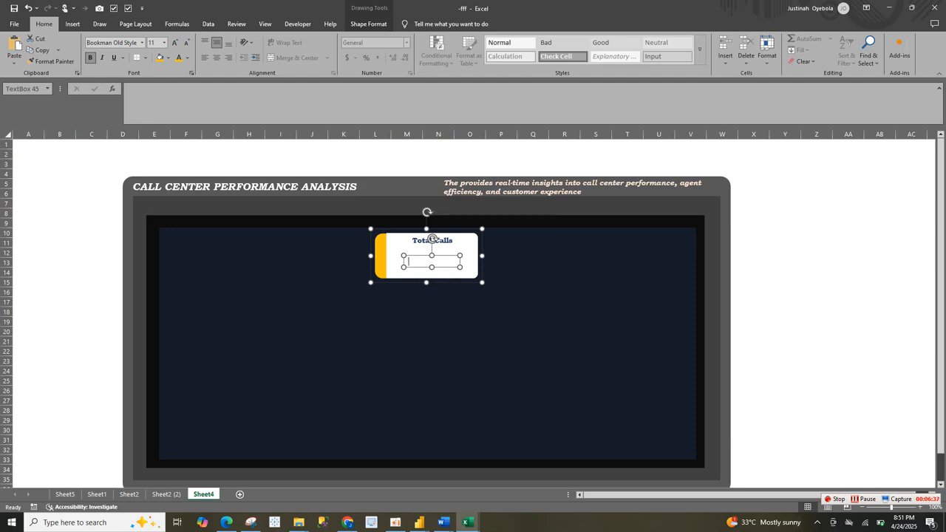
{"action": "left_click", "coordinate": [198, 105]}
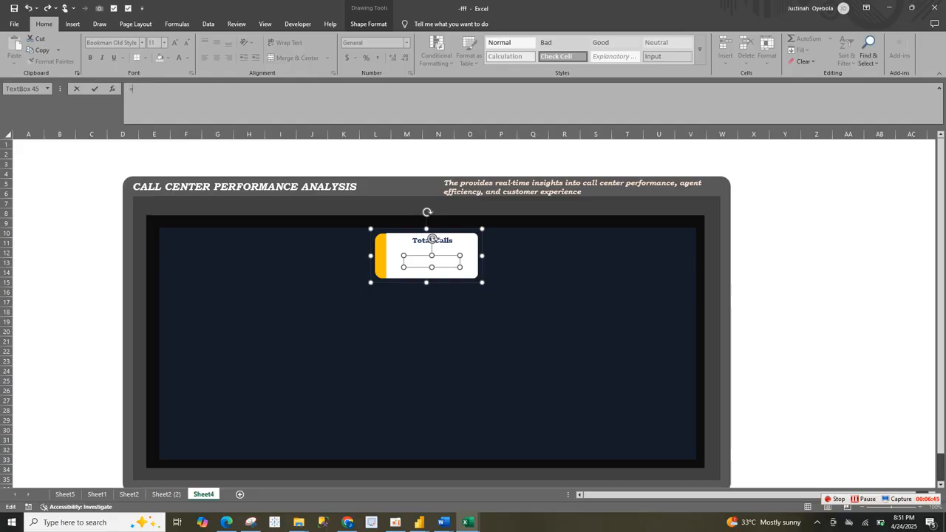
{"action": "type", "text": "="}
{"action": "left_click", "coordinate": [65, 493]}
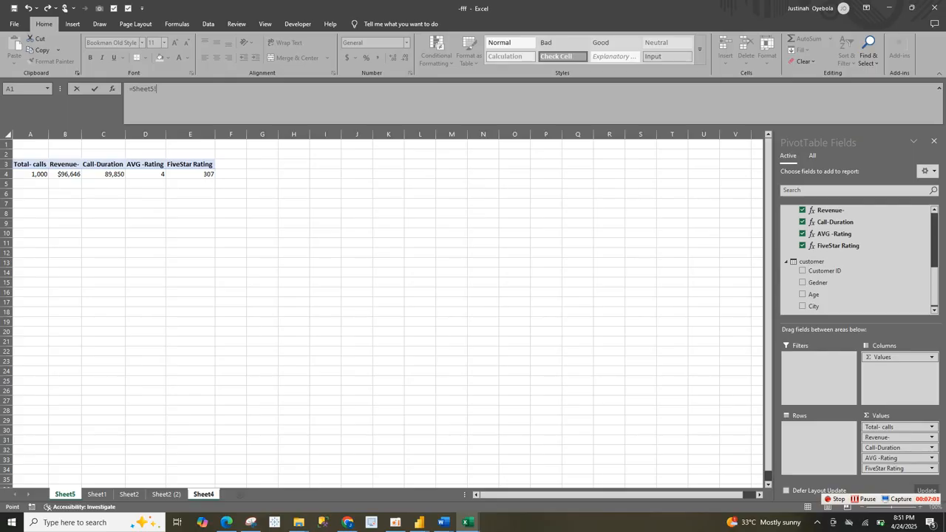
{"action": "left_click", "coordinate": [157, 89]}
{"action": "type", "text": "a4"}
{"action": "key", "text": "Return"}
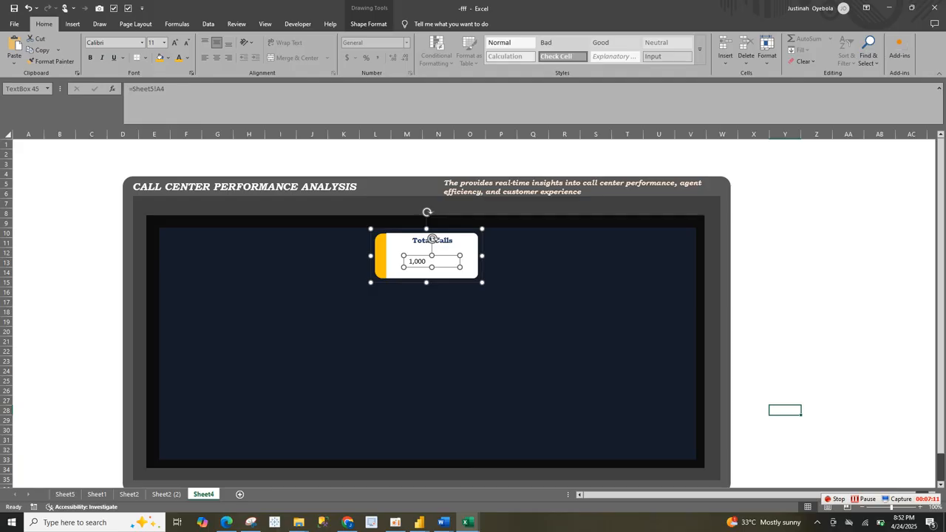
Step: Format the linked total calls value on the card as bold gold Bookman Old Style text, centred horizontally
{"action": "left_click", "coordinate": [422, 315]}
{"action": "left_click", "coordinate": [411, 262]}
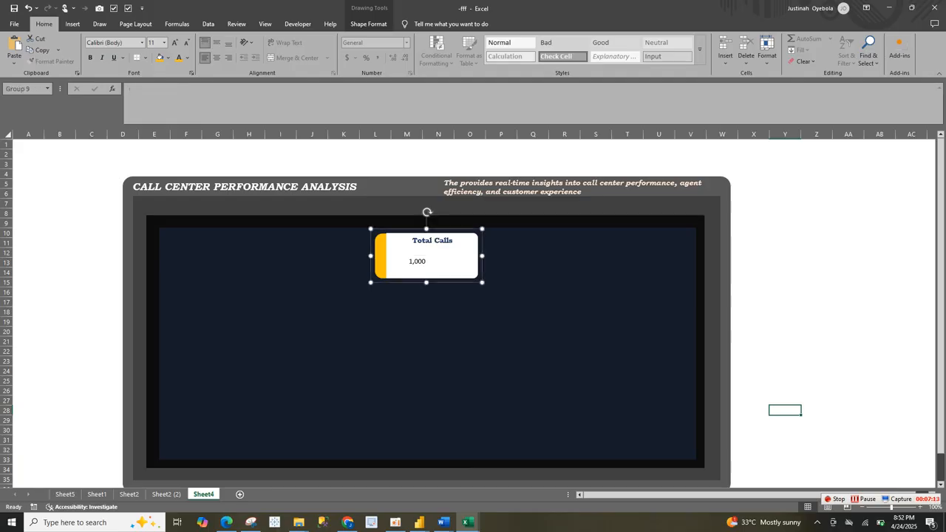
{"action": "left_click", "coordinate": [411, 262]}
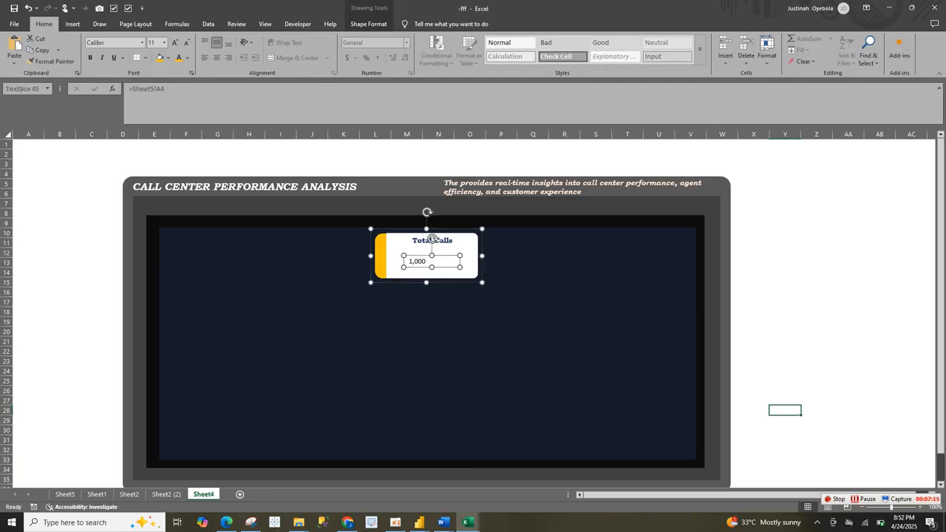
{"action": "left_click", "coordinate": [178, 57]}
{"action": "left_click", "coordinate": [216, 58]}
{"action": "left_click", "coordinate": [90, 58]}
{"action": "left_click", "coordinate": [142, 43]}
{"action": "type", "text": "Bookman Old Style"}
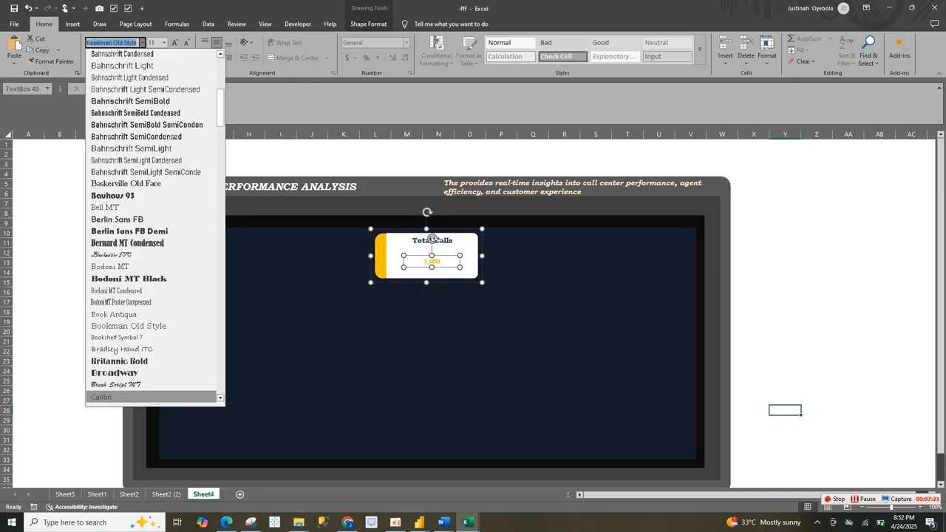
{"action": "key", "text": "Return"}
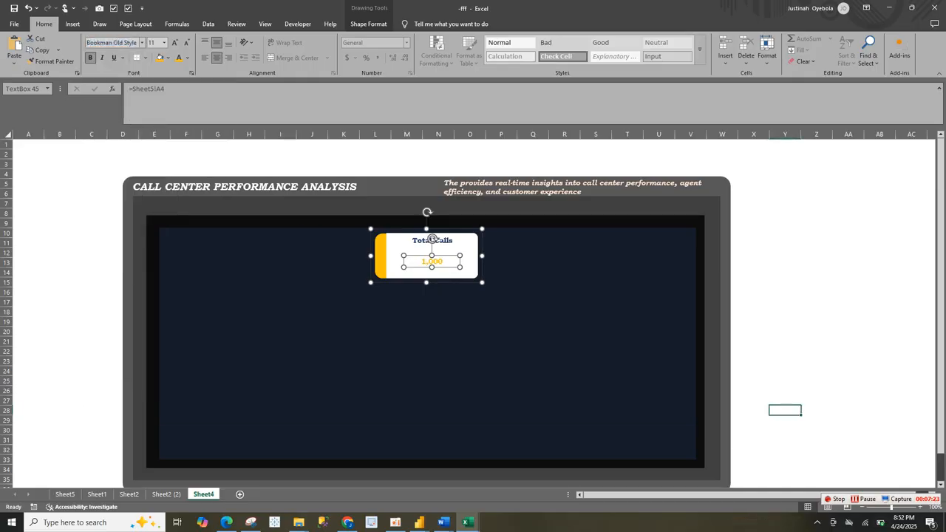
{"action": "key", "text": "BackSpace"}
{"action": "key", "text": "BackSpace"}
{"action": "key", "text": "BackSpace"}
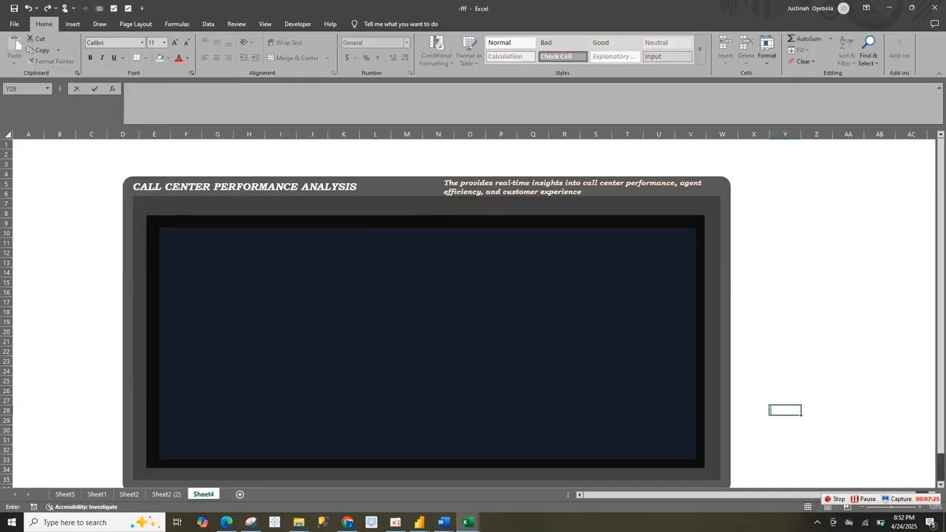
{"action": "left_click", "coordinate": [378, 274]}
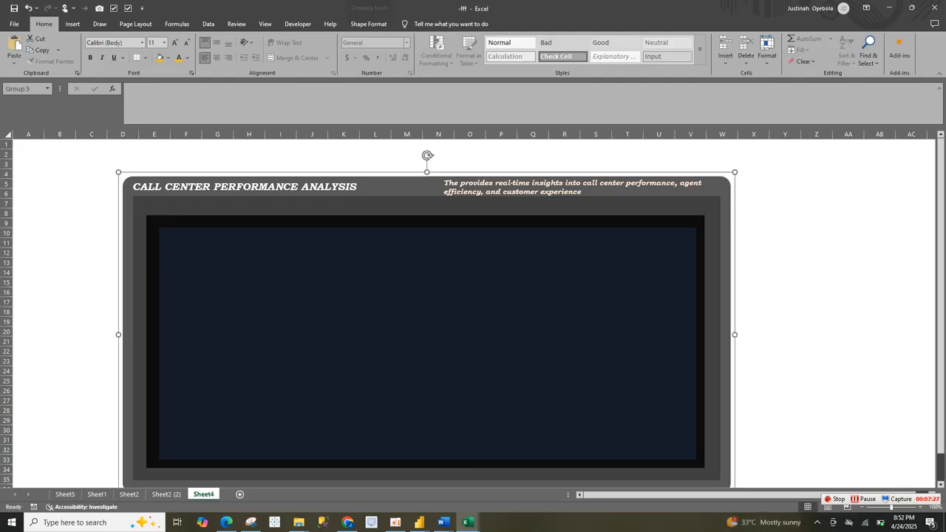
{"action": "key", "text": "ctrl+z"}
{"action": "left_click", "coordinate": [433, 260]}
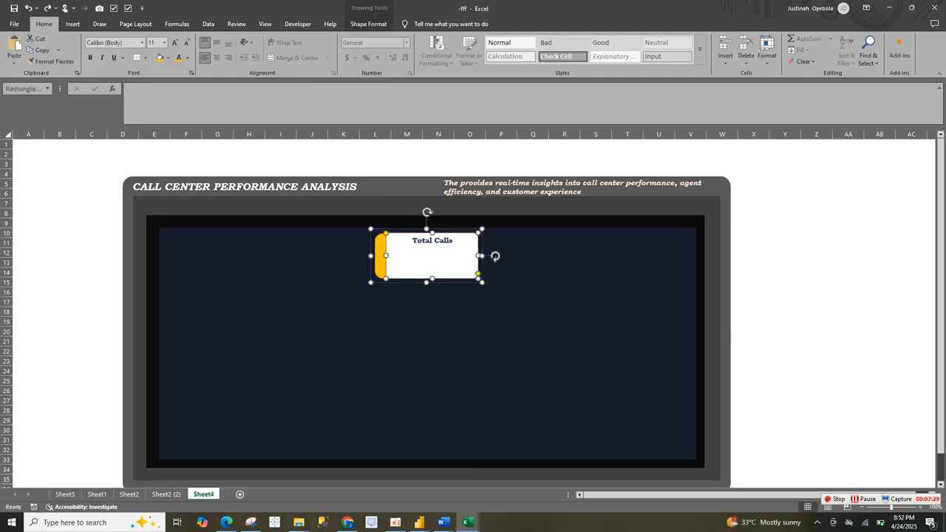
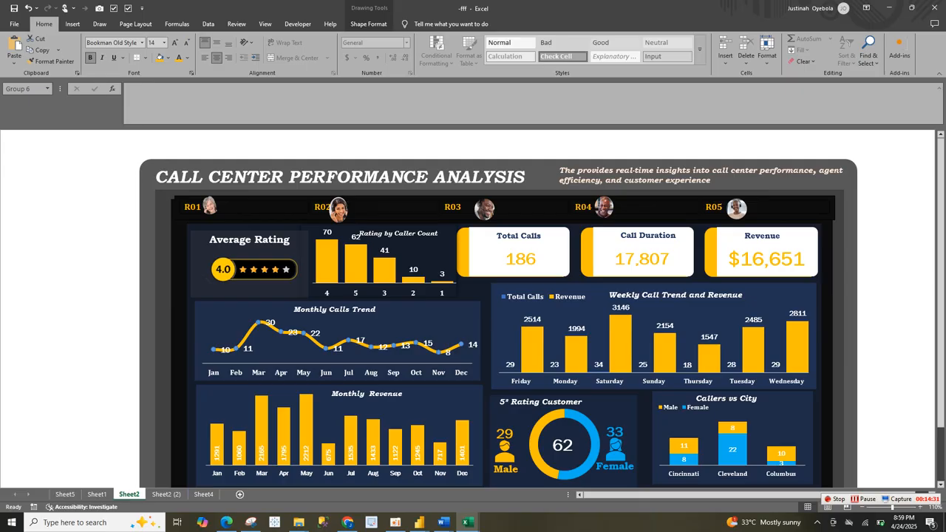
Step: Copy the Average Rating card from Sheet2 to Sheet4 and move it to the empty area below the existing rating picture
{"action": "left_click", "coordinate": [250, 255]}
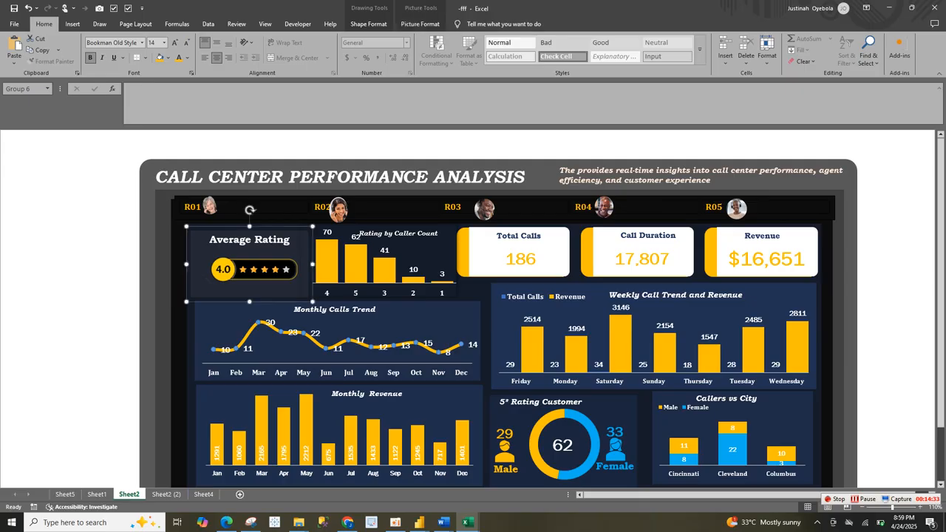
{"action": "left_click", "coordinate": [203, 493]}
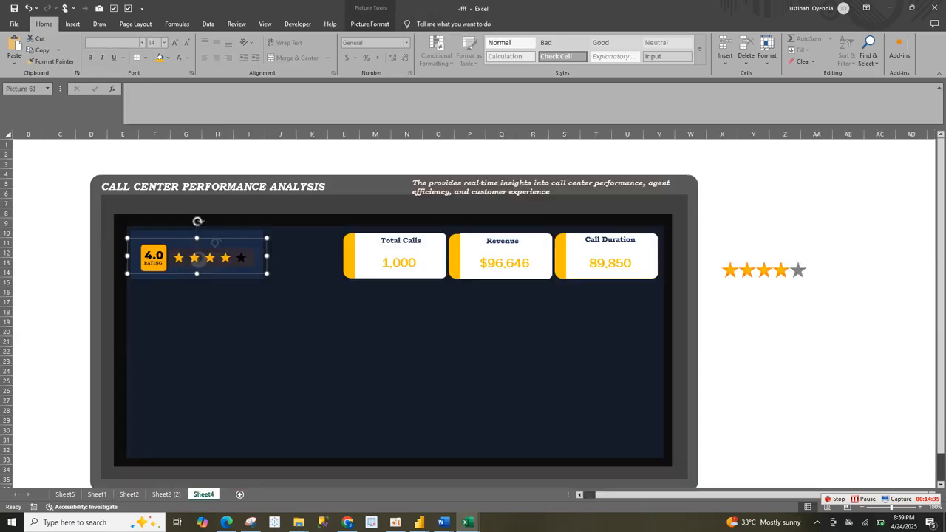
{"action": "key", "text": "ctrl+v"}
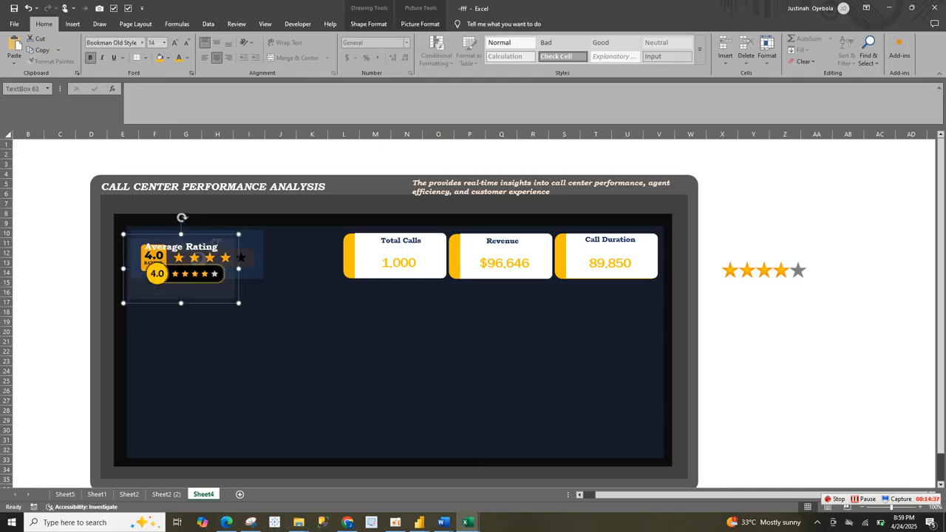
{"action": "left_click", "coordinate": [290, 323]}
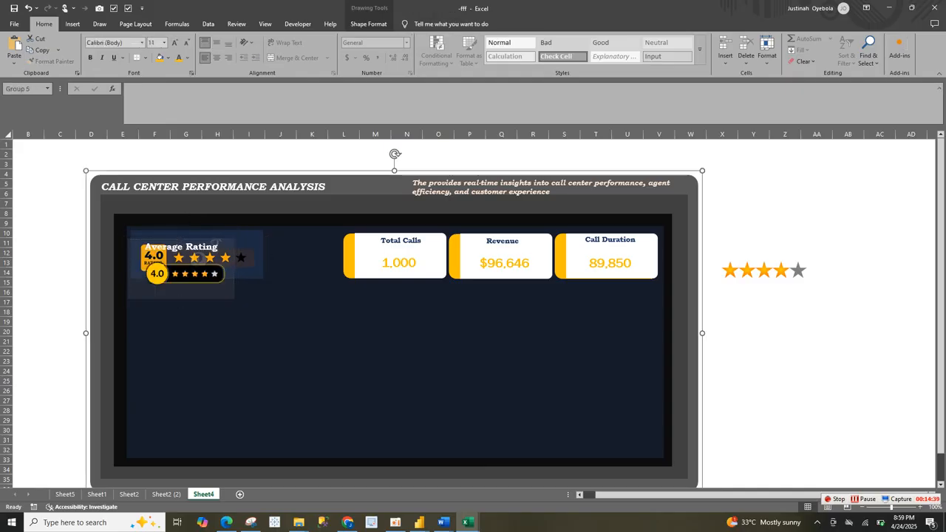
{"action": "left_click", "coordinate": [290, 322]}
{"action": "left_click", "coordinate": [181, 285]}
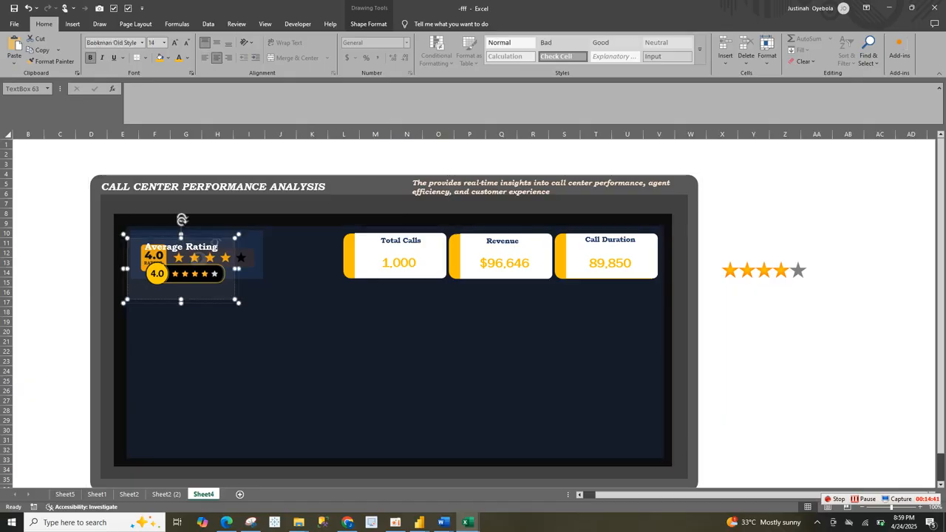
{"action": "left_click_drag", "start_coordinate": [182, 286], "coordinate": [247, 390]}
Step: Delete Sheet4's old 4.0 rating picture and its background rectangle, and move the Average Rating card into their place
{"action": "left_click", "coordinate": [215, 243]}
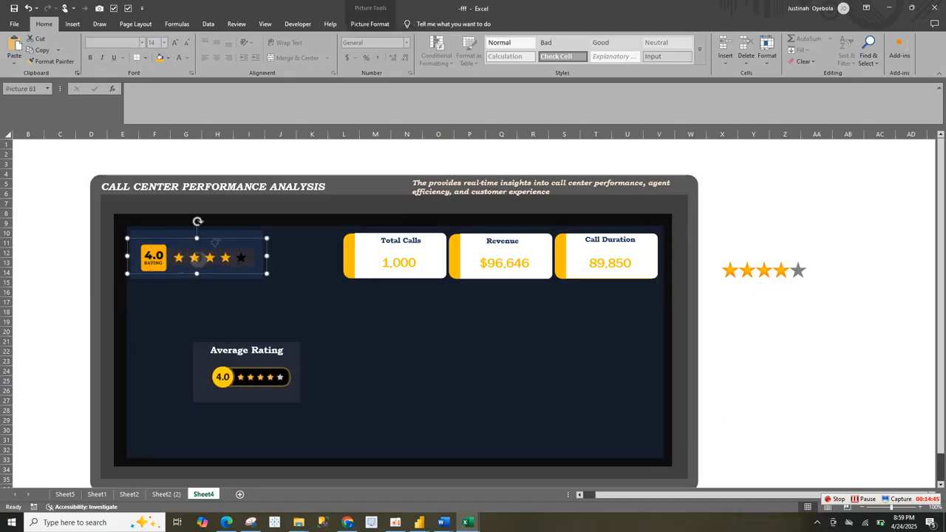
{"action": "left_click", "coordinate": [291, 311], "text": "ctrl"}
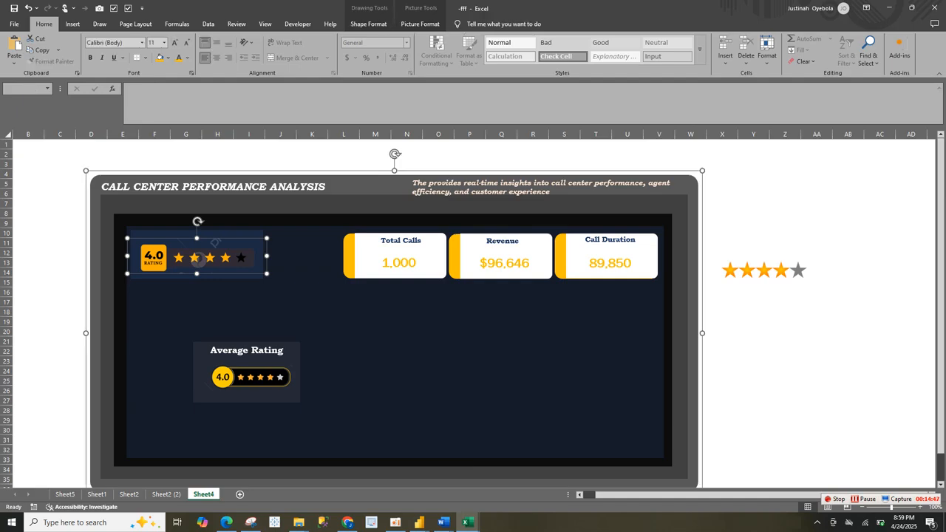
{"action": "left_click", "coordinate": [290, 310], "text": "ctrl"}
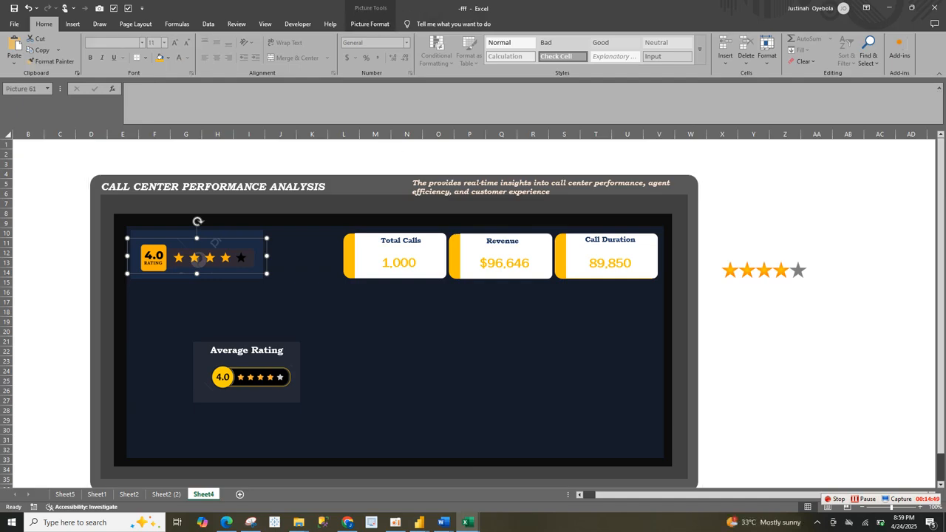
{"action": "key", "text": "Delete"}
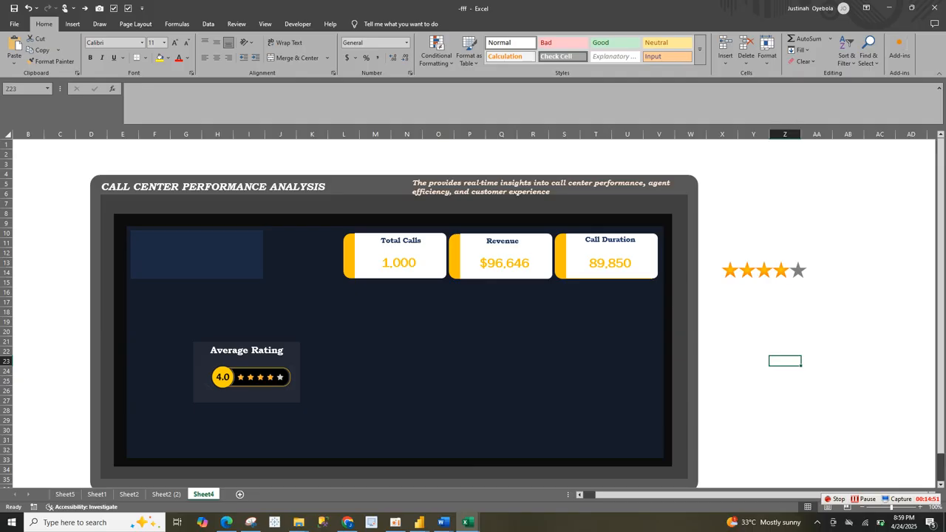
{"action": "left_click", "coordinate": [290, 310]}
{"action": "left_click", "coordinate": [197, 255]}
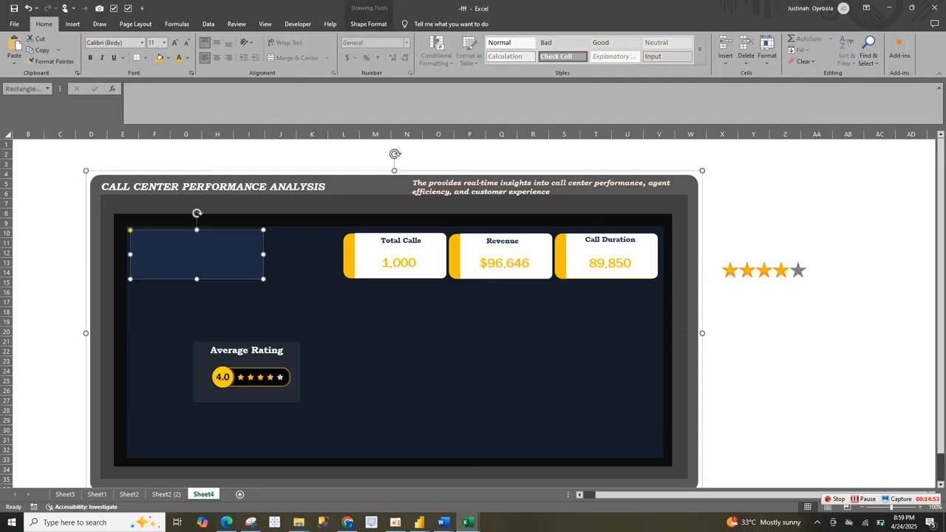
{"action": "key", "text": "Delete"}
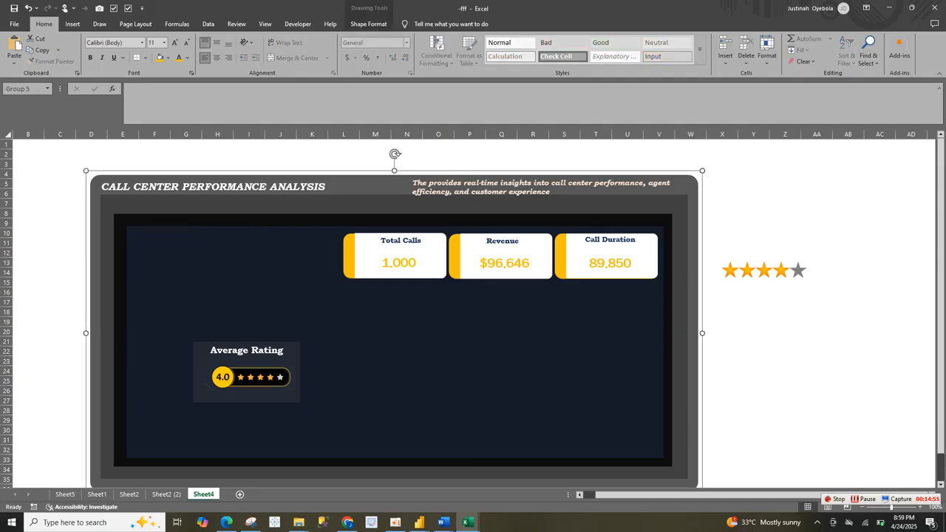
{"action": "left_click", "coordinate": [283, 349]}
{"action": "left_click_drag", "start_coordinate": [283, 339], "coordinate": [219, 226]}
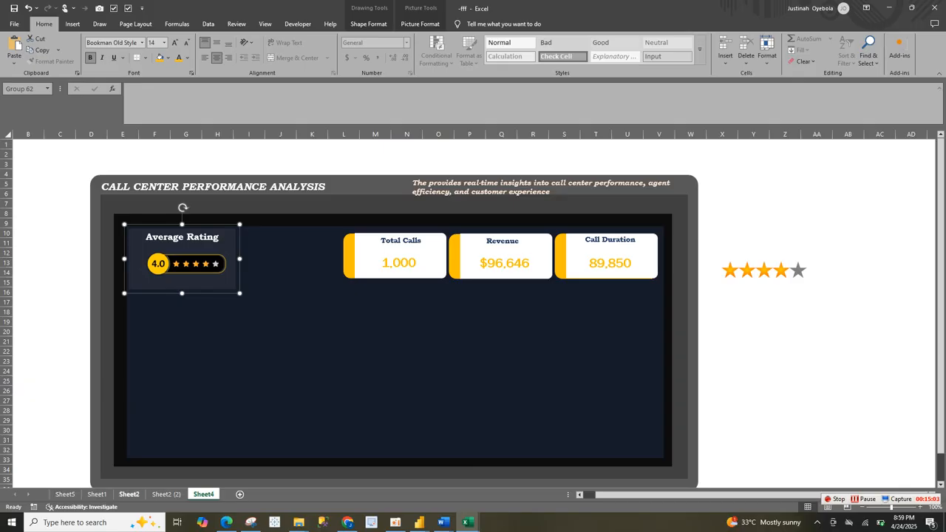
Step: Copy the KPI PivotTable range A2:E5 on Sheet5 and paste it at cell B10
{"action": "left_click", "coordinate": [129, 494]}
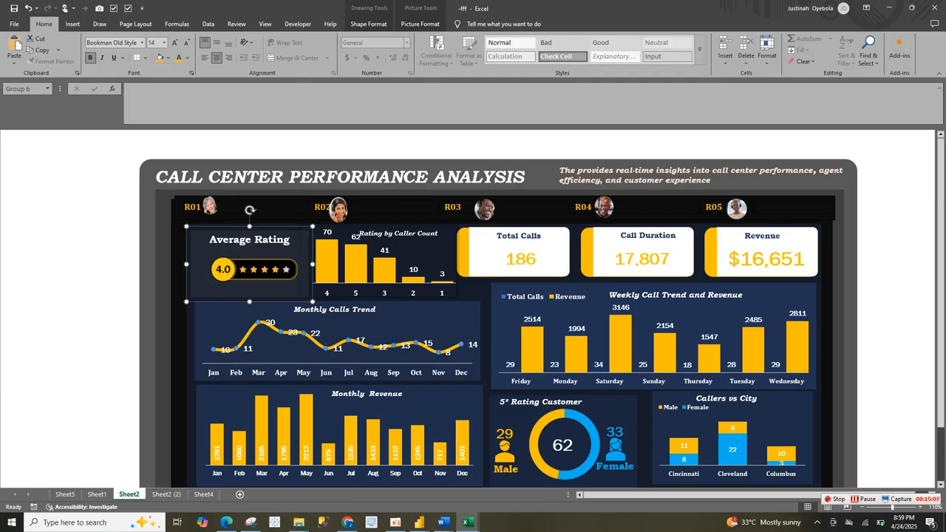
{"action": "left_click", "coordinate": [65, 494]}
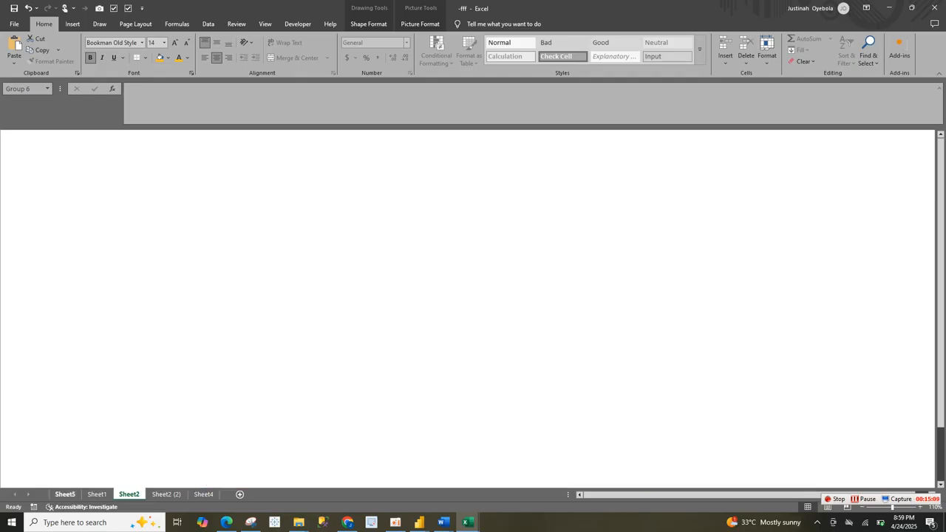
{"action": "left_click_drag", "start_coordinate": [31, 165], "coordinate": [193, 174]}
{"action": "left_click", "coordinate": [189, 164]}
{"action": "key", "text": "ctrl+c"}
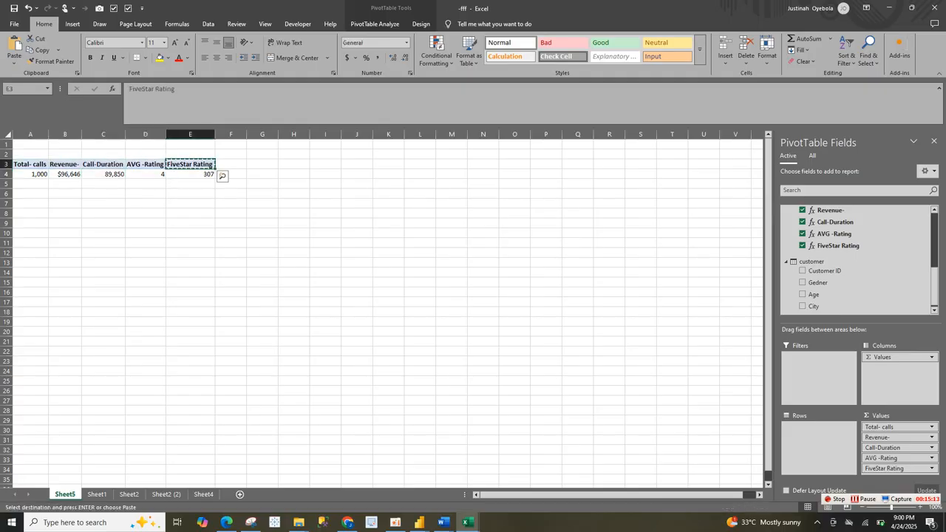
{"action": "left_click_drag", "start_coordinate": [31, 155], "coordinate": [199, 184]}
{"action": "key", "text": "ctrl+c"}
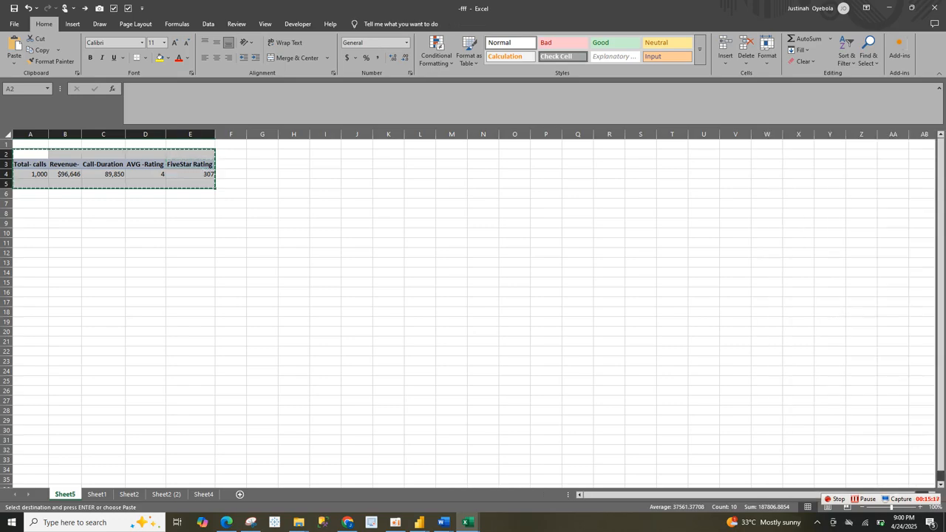
{"action": "left_click", "coordinate": [65, 233]}
{"action": "key", "text": "ctrl+v"}
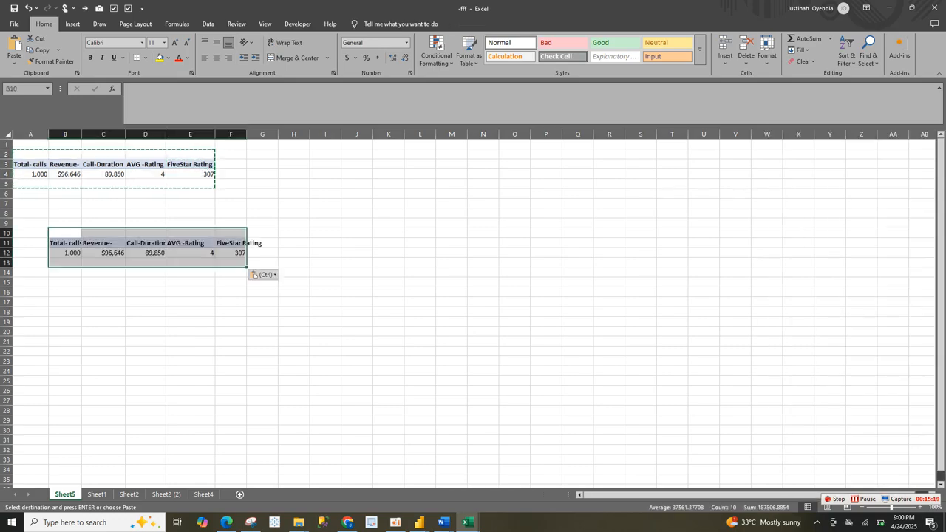
Step: Remove the AVG -Rating, Call-Duration, Revenue- and Total- calls measures from the copied PivotTable
{"action": "left_click_drag", "start_coordinate": [189, 243], "coordinate": [702, 144]}
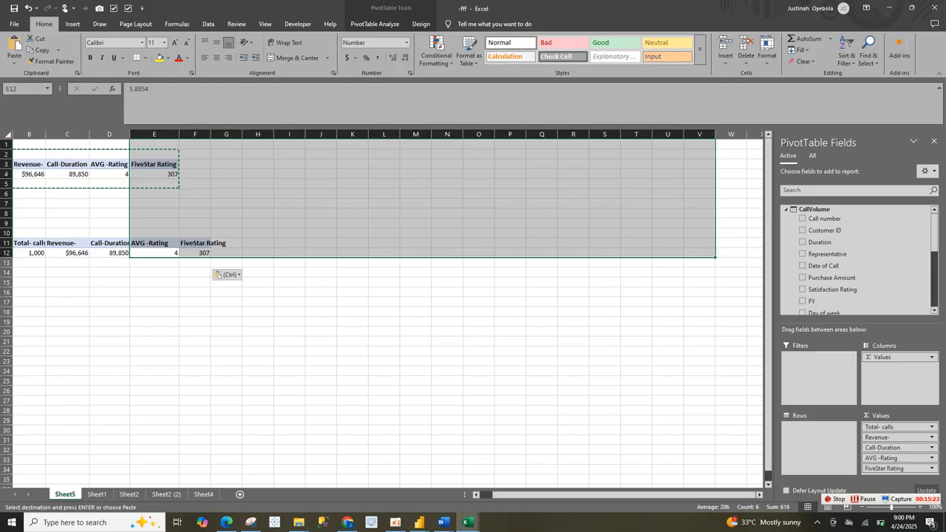
{"action": "key", "text": "Left"}
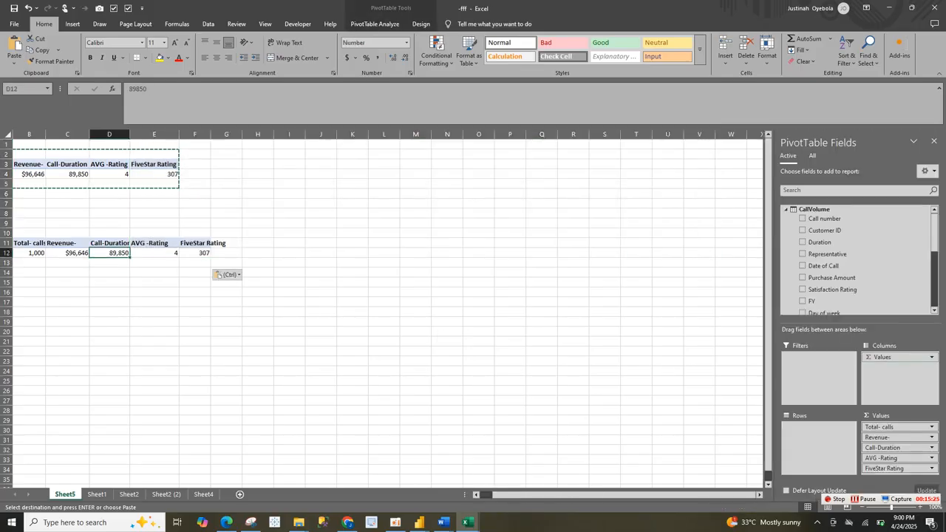
{"action": "left_click_drag", "start_coordinate": [934, 234], "coordinate": [935, 289]}
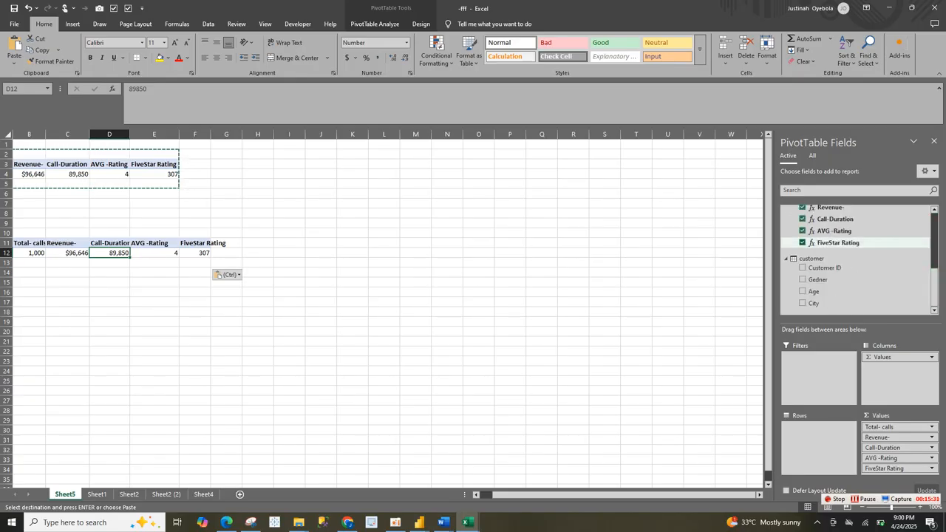
{"action": "left_click", "coordinate": [802, 231]}
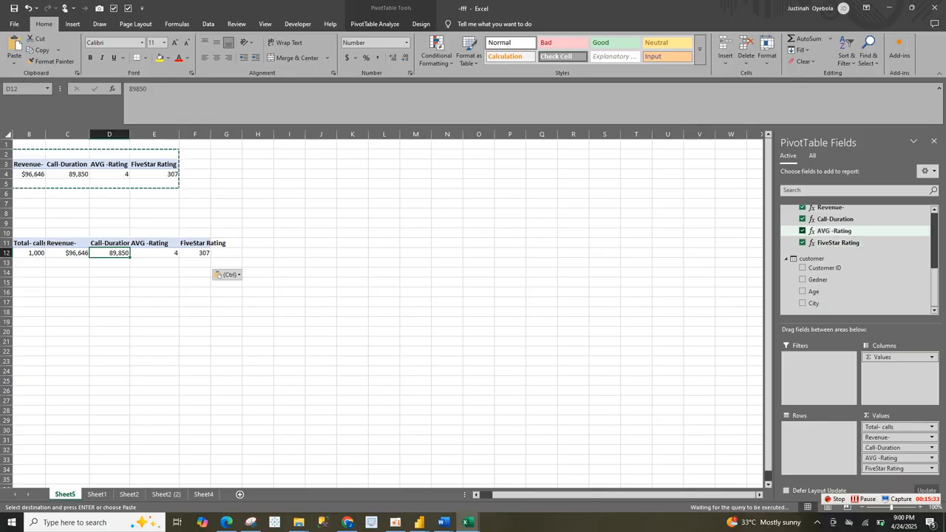
{"action": "left_click", "coordinate": [803, 219]}
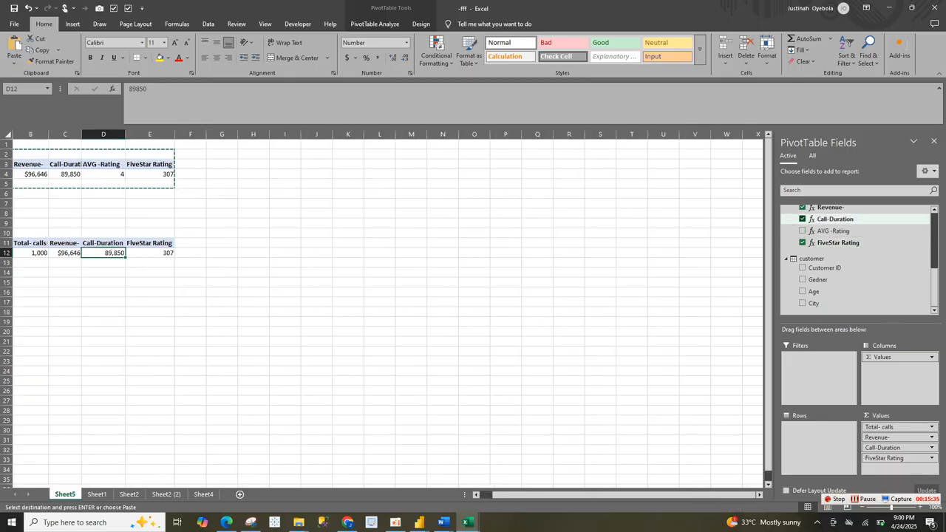
{"action": "left_click", "coordinate": [802, 208]}
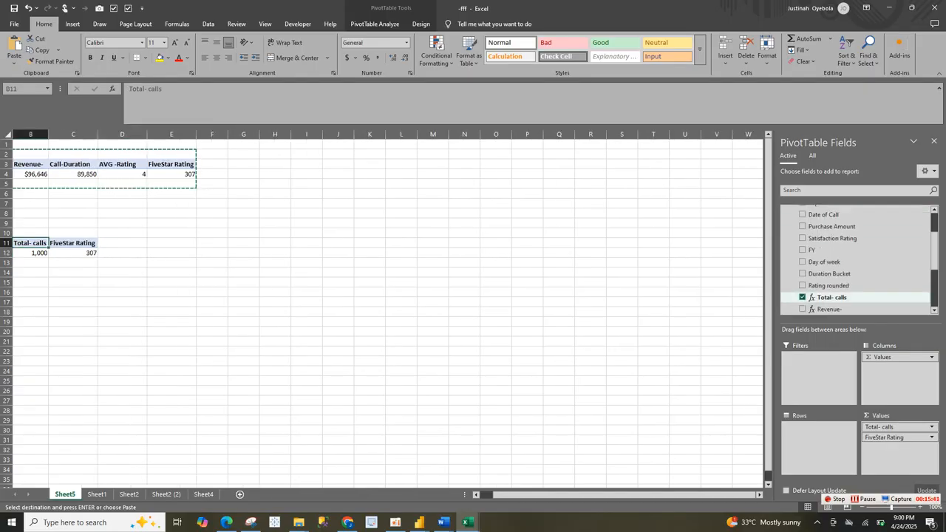
{"action": "left_click", "coordinate": [802, 297]}
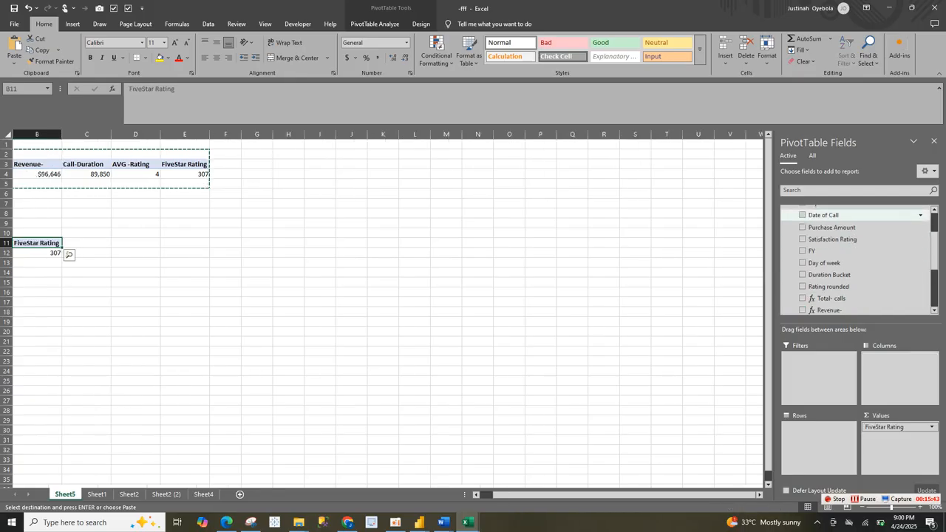
Step: Set the copied PivotTable to Rating rounded as rows and replace its FiveStar Rating value with Total- calls
{"action": "scroll", "coordinate": [858, 251], "scroll_direction": "up", "scroll_amount": 1}
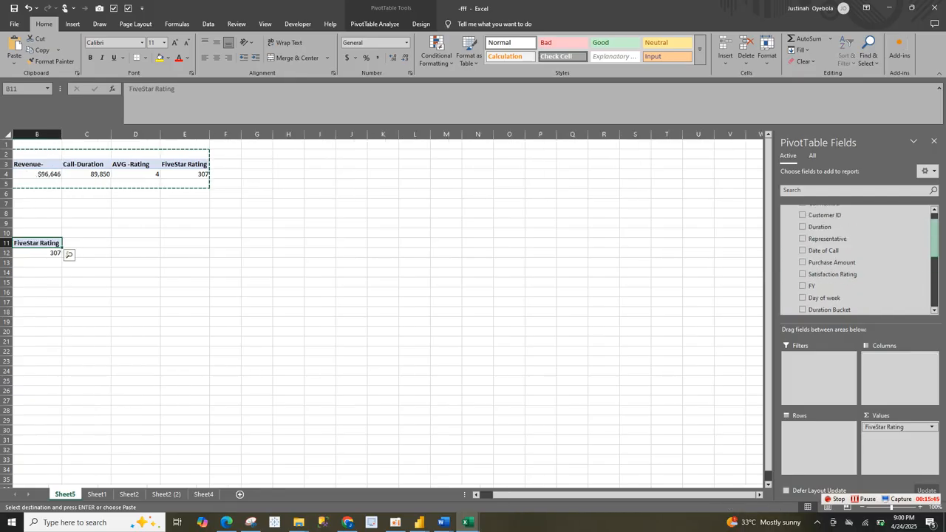
{"action": "scroll", "coordinate": [857, 258], "scroll_direction": "up", "scroll_amount": 1}
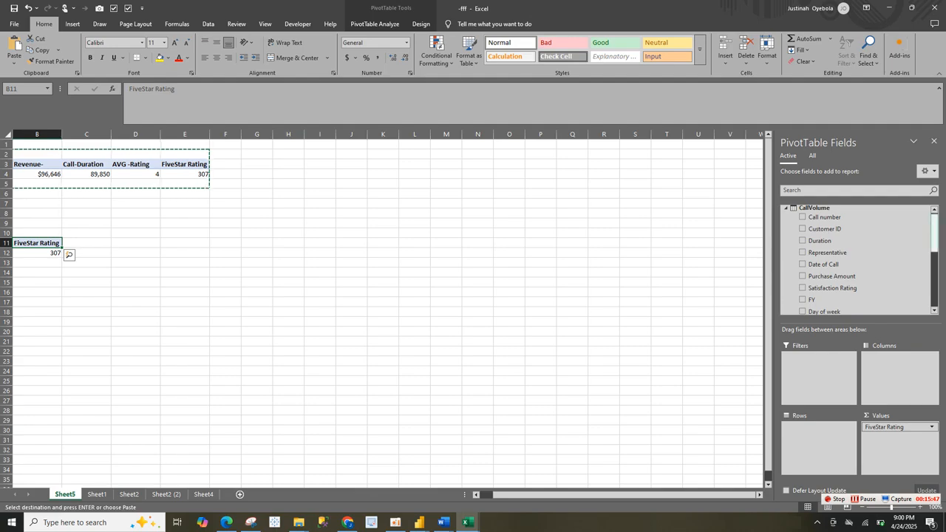
{"action": "scroll", "coordinate": [858, 244], "scroll_direction": "down", "scroll_amount": 4}
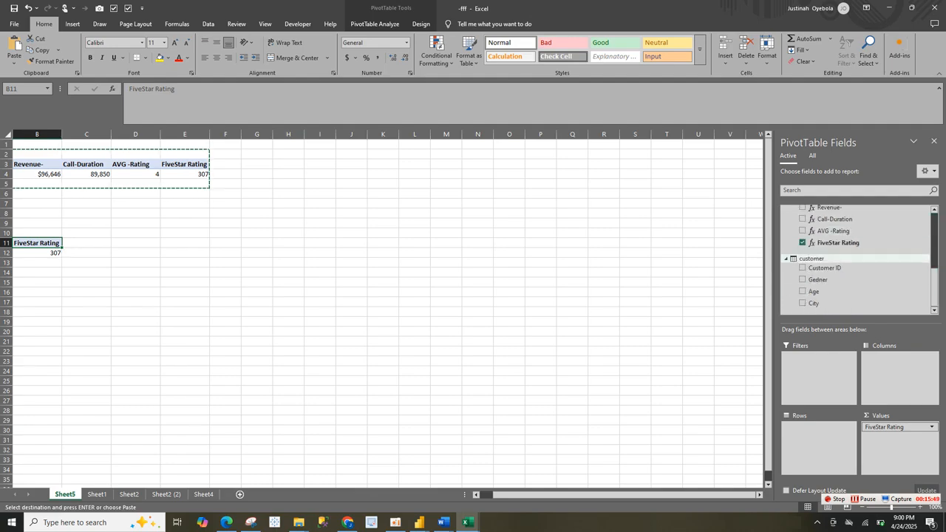
{"action": "scroll", "coordinate": [857, 244], "scroll_direction": "up", "scroll_amount": 3}
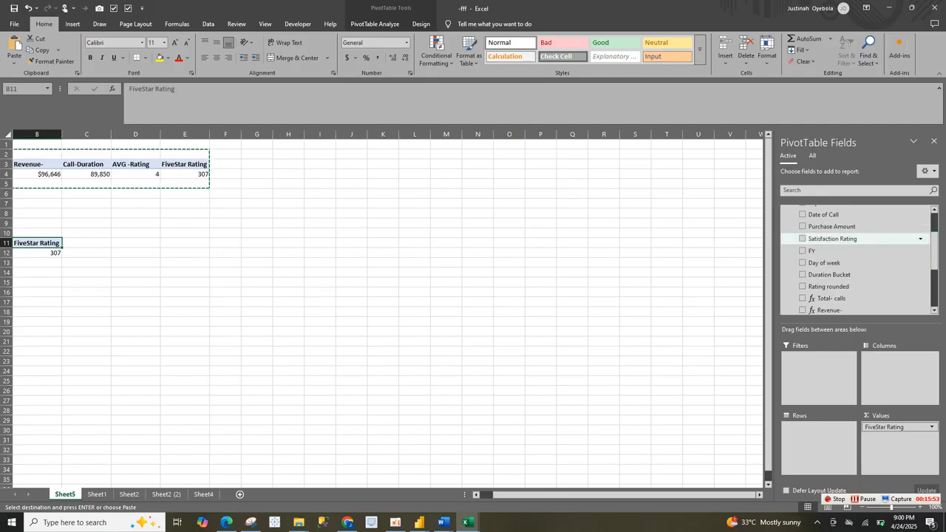
{"action": "left_click", "coordinate": [828, 285]}
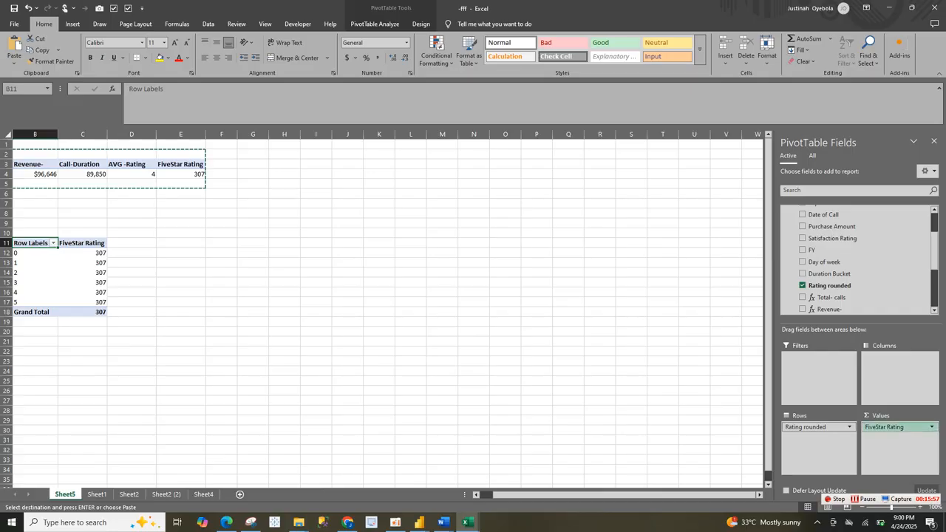
{"action": "left_click_drag", "start_coordinate": [890, 427], "coordinate": [861, 286]}
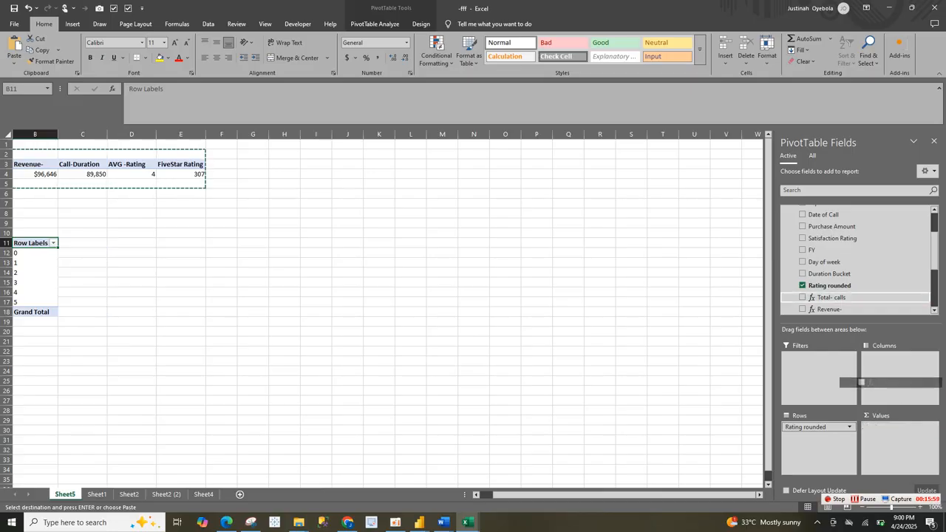
{"action": "left_click", "coordinate": [827, 297]}
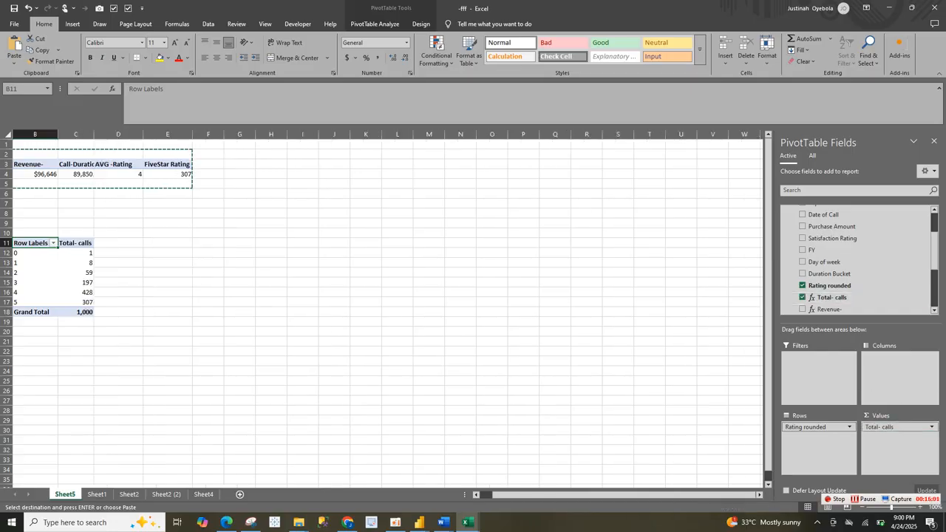
Step: Insert a 2-D clustered column PivotChart from the Rating rounded PivotTable
{"action": "left_click", "coordinate": [45, 263]}
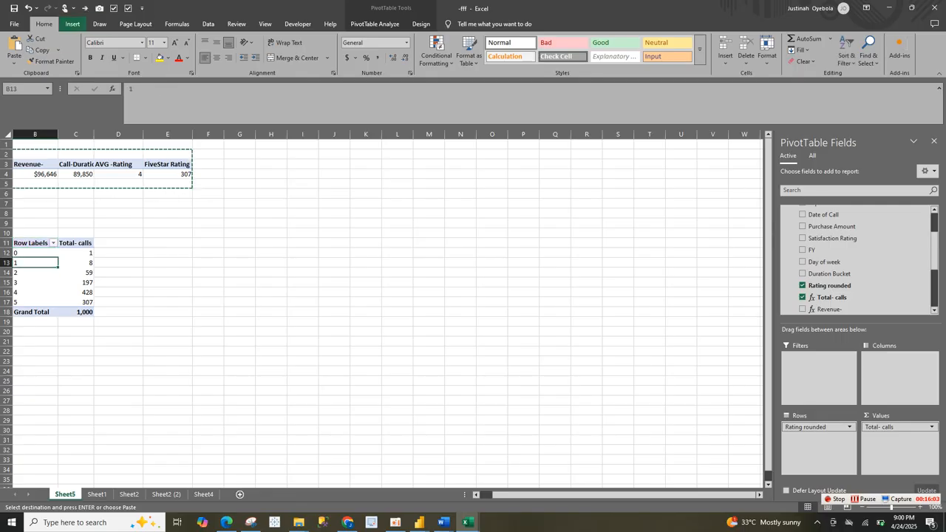
{"action": "left_click", "coordinate": [72, 24]}
{"action": "left_click", "coordinate": [320, 50]}
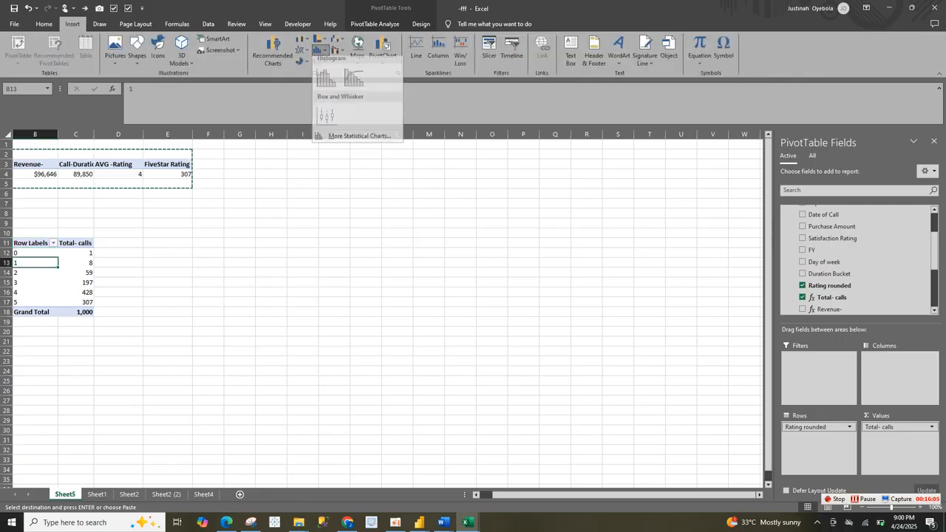
{"action": "left_click", "coordinate": [301, 39]}
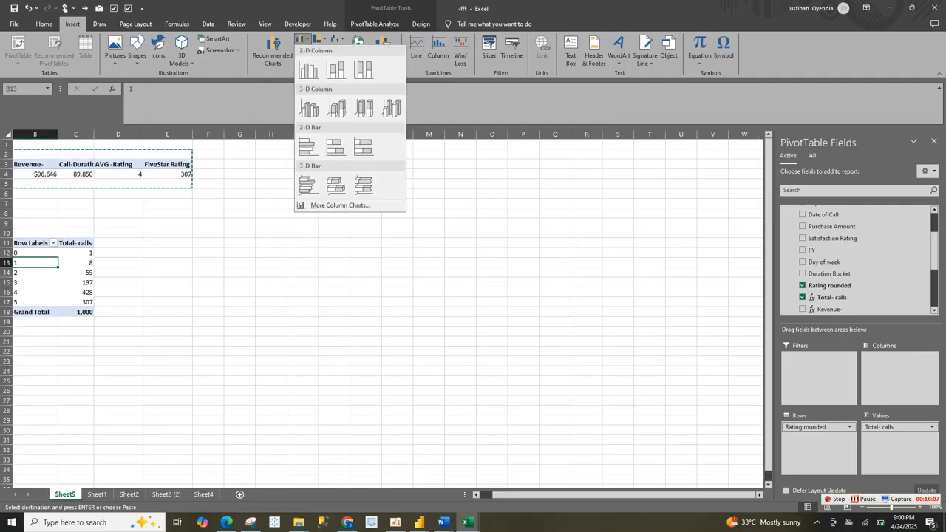
{"action": "left_click", "coordinate": [310, 71]}
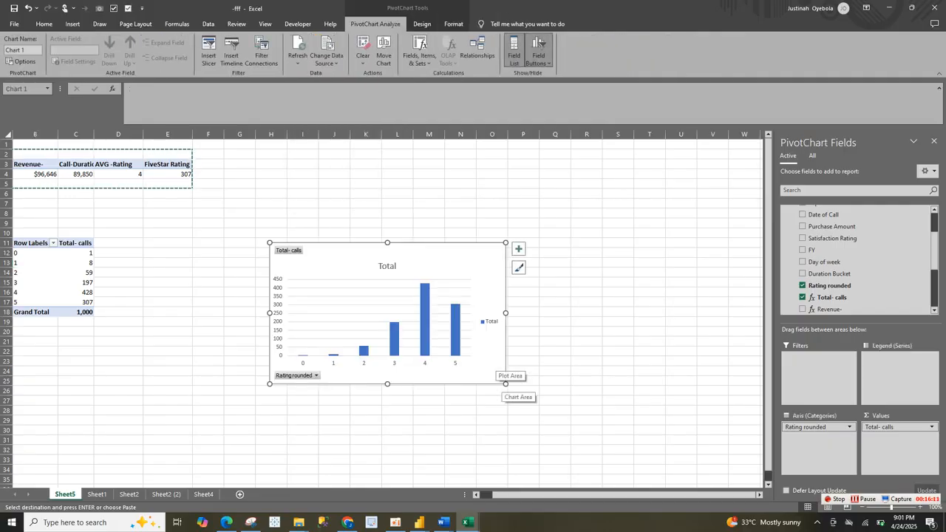
Step: Make the Rating rounded PivotChart wider and shorter, and hide all its field buttons
{"action": "left_click_drag", "start_coordinate": [505, 384], "coordinate": [598, 358]}
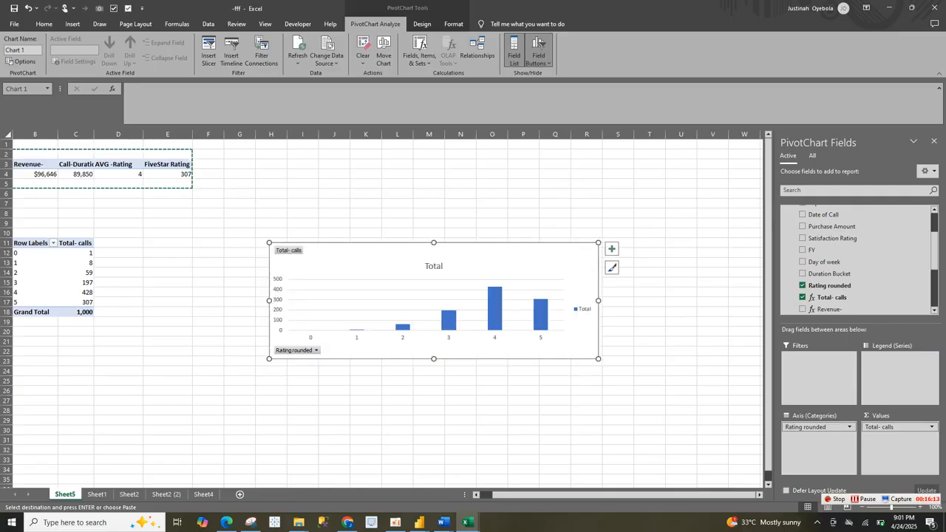
{"action": "right_click", "coordinate": [288, 250]}
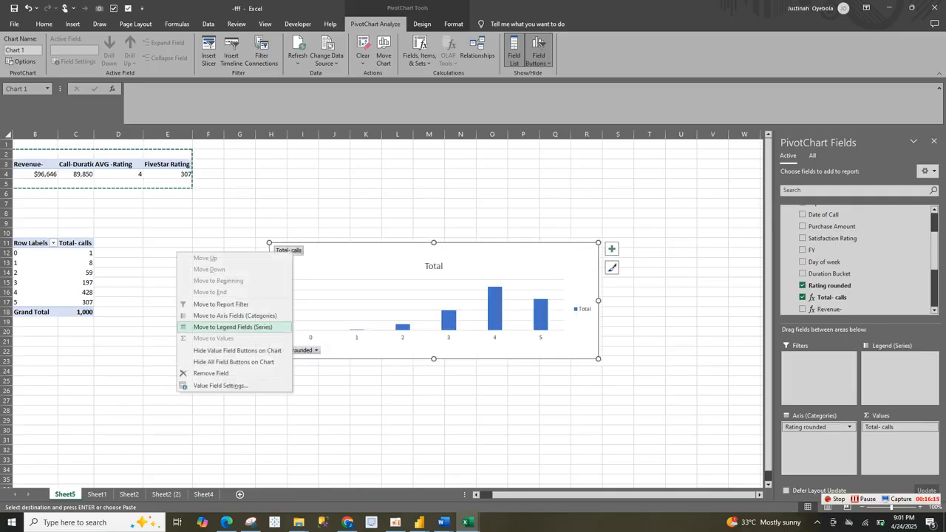
{"action": "left_click", "coordinate": [234, 361]}
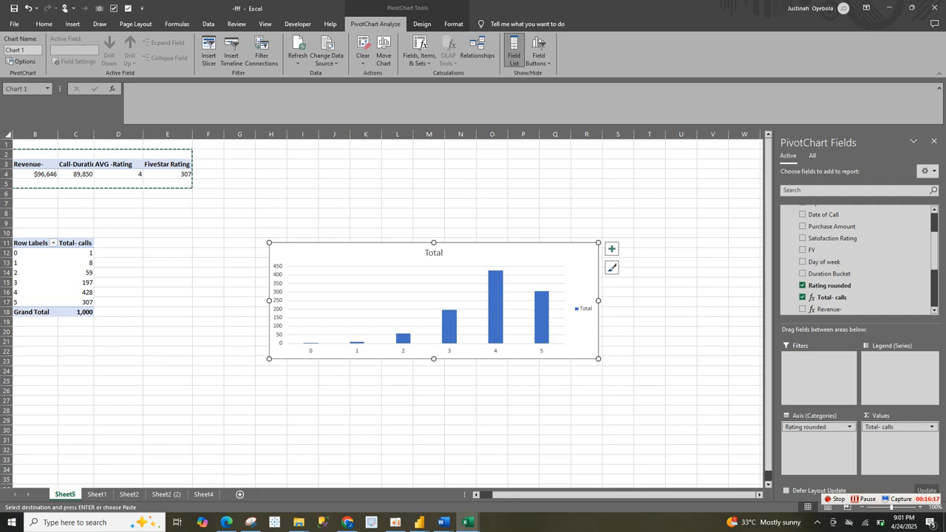
Step: Delete the vertical axis, the legend and the Total title from the PivotChart
{"action": "left_click", "coordinate": [279, 305]}
{"action": "key", "text": "Delete"}
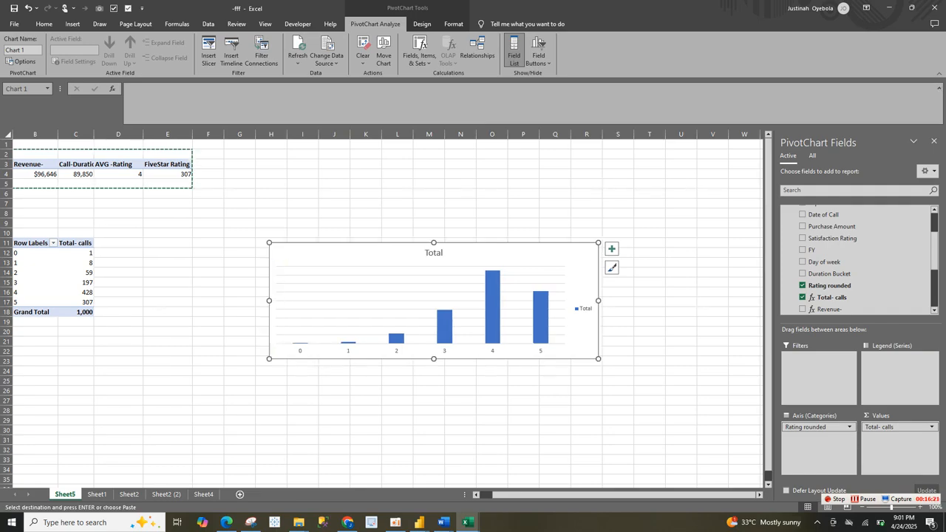
{"action": "left_click", "coordinate": [584, 309]}
{"action": "key", "text": "Delete"}
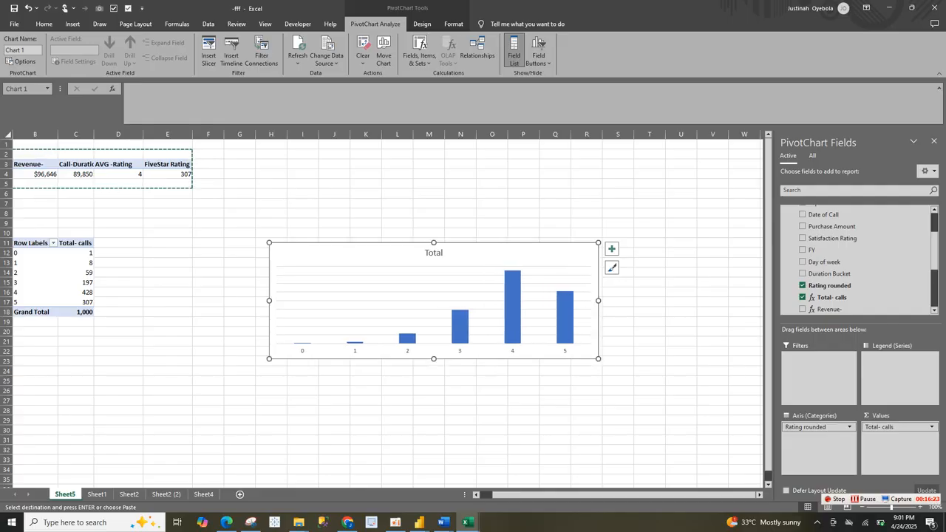
{"action": "left_click", "coordinate": [434, 253]}
{"action": "key", "text": "Delete"}
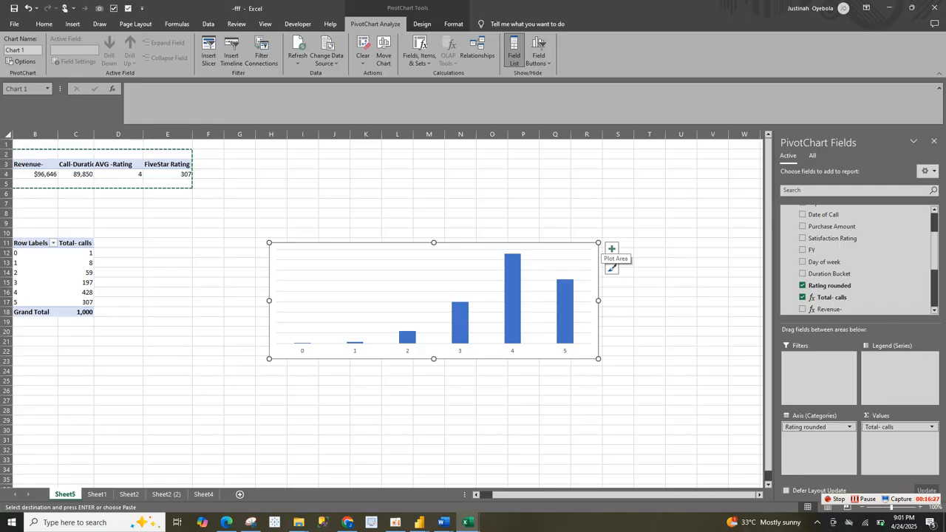
Step: Remove the gridlines from the PivotChart, leaving the legend off
{"action": "left_click", "coordinate": [611, 249]}
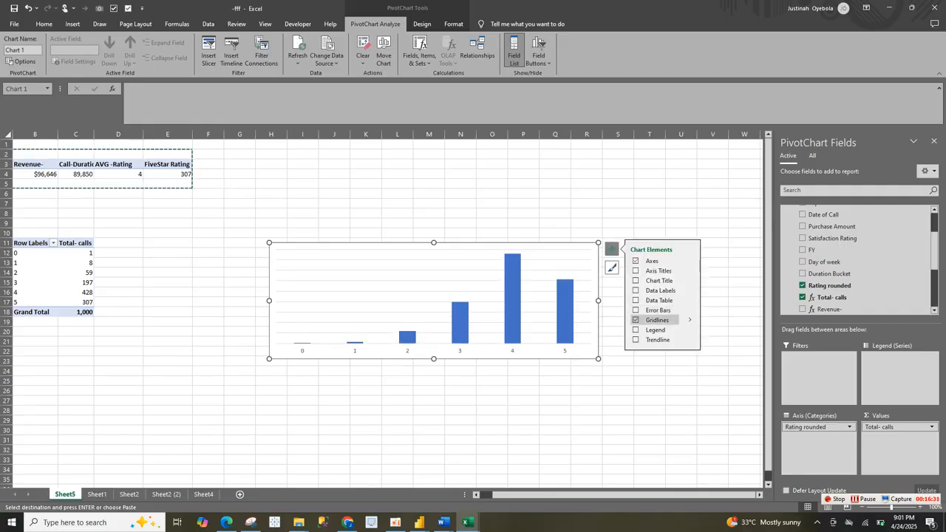
{"action": "left_click", "coordinate": [656, 320]}
{"action": "left_click", "coordinate": [655, 329]}
{"action": "left_click", "coordinate": [655, 329]}
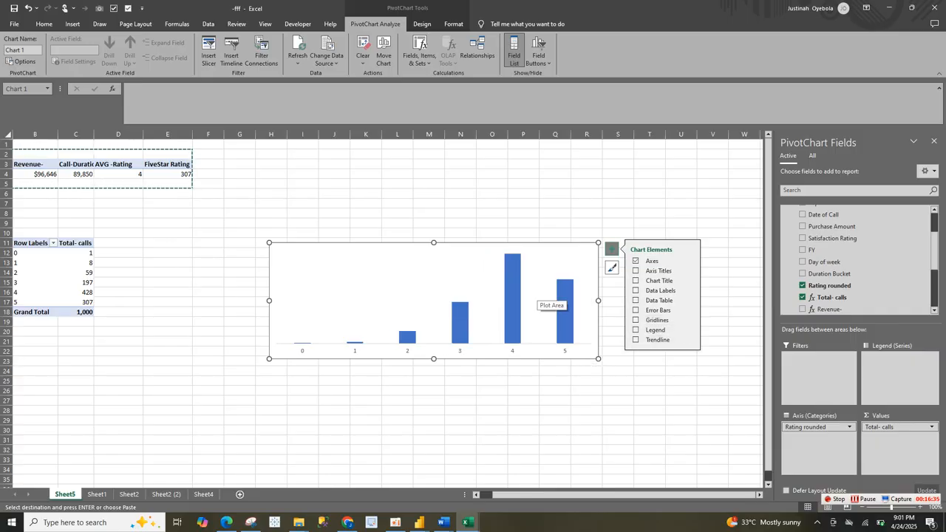
Step: Sort the chart's columns by Total- calls from largest to smallest
{"action": "right_click", "coordinate": [512, 294]}
{"action": "mouse_move", "coordinate": [551, 300]}
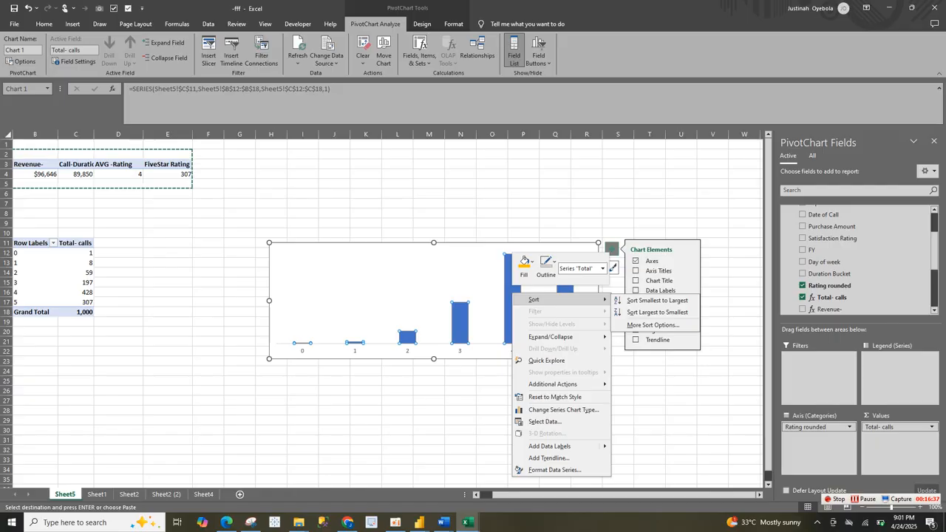
{"action": "left_click", "coordinate": [657, 312]}
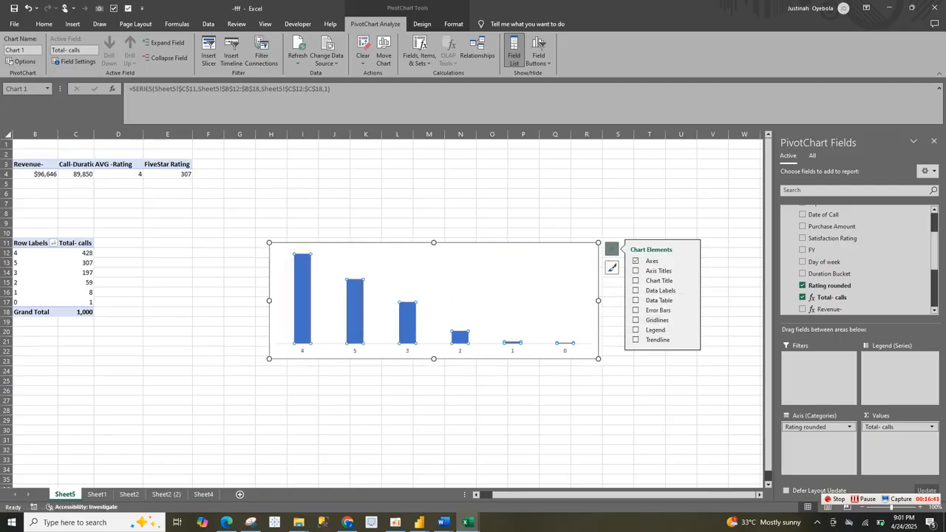
Step: Widen the columns by setting the data series gap width to 69%
{"action": "right_click", "coordinate": [416, 327]}
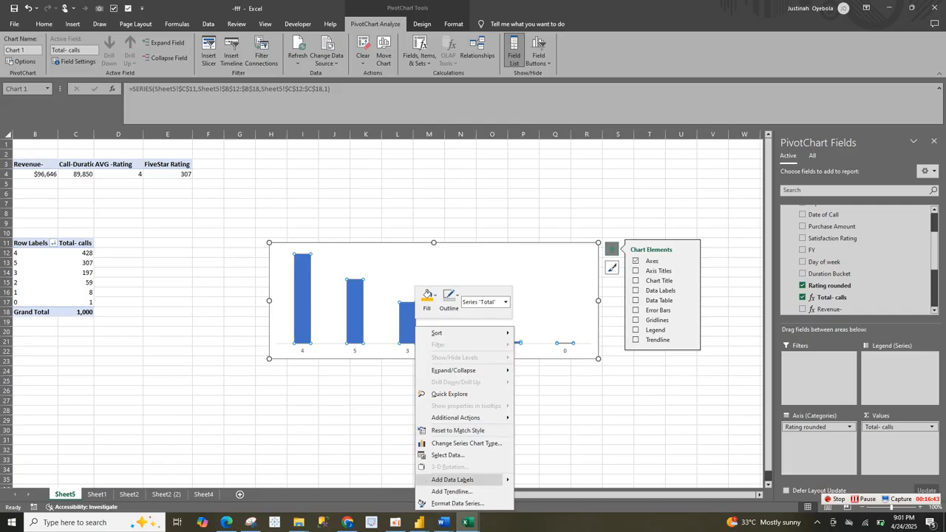
{"action": "left_click", "coordinate": [457, 503]}
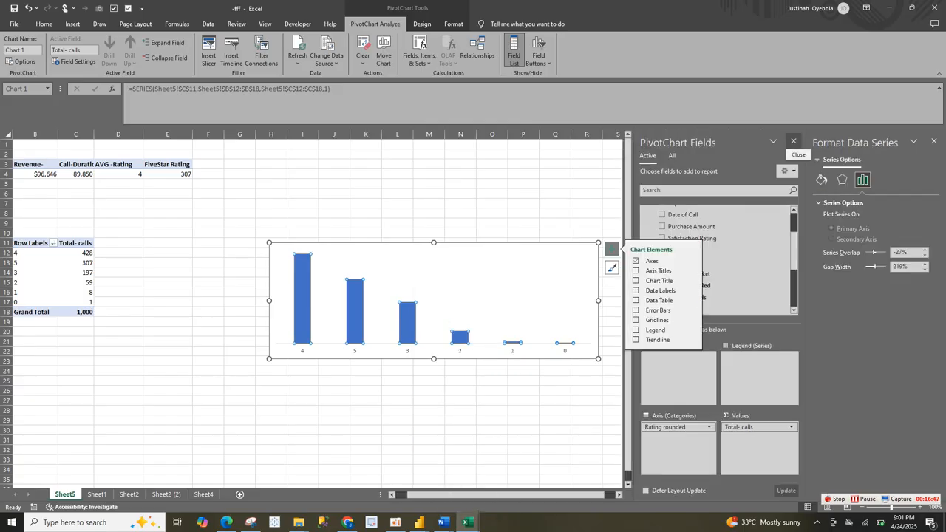
{"action": "left_click", "coordinate": [793, 141]}
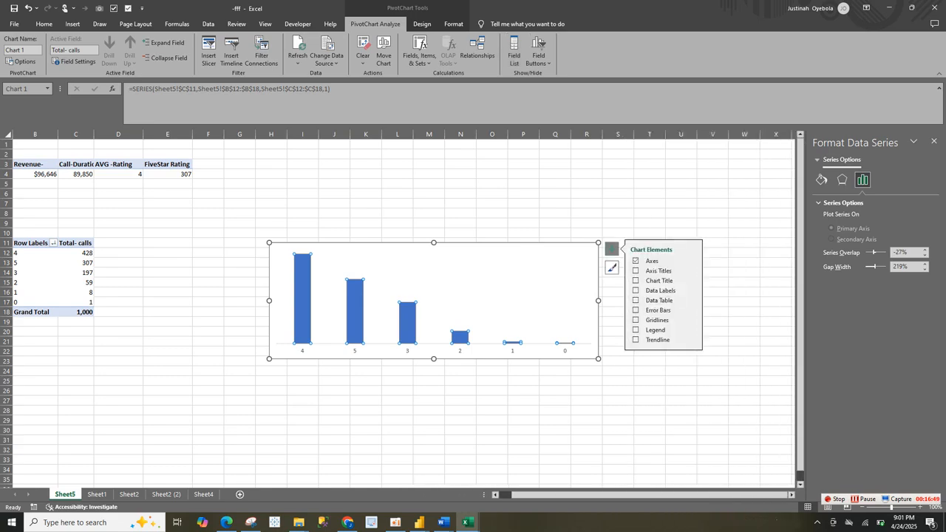
{"action": "left_click_drag", "start_coordinate": [874, 266], "coordinate": [869, 267]}
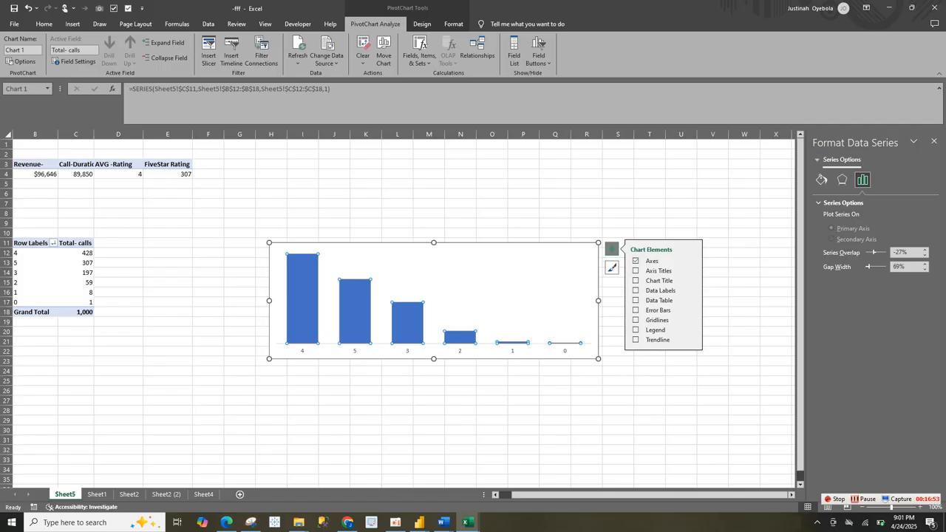
Step: Format the column series with no border line and a solid orange fill
{"action": "left_click", "coordinate": [821, 180]}
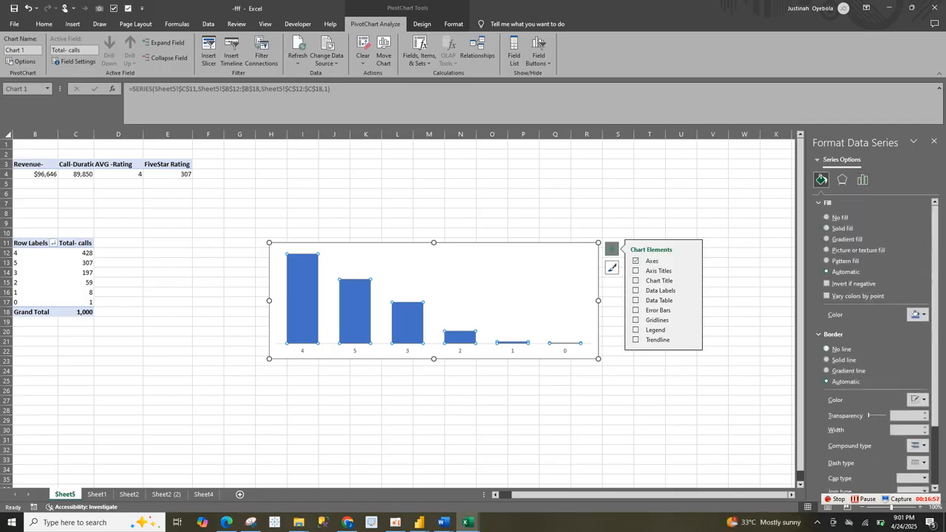
{"action": "left_click", "coordinate": [827, 349]}
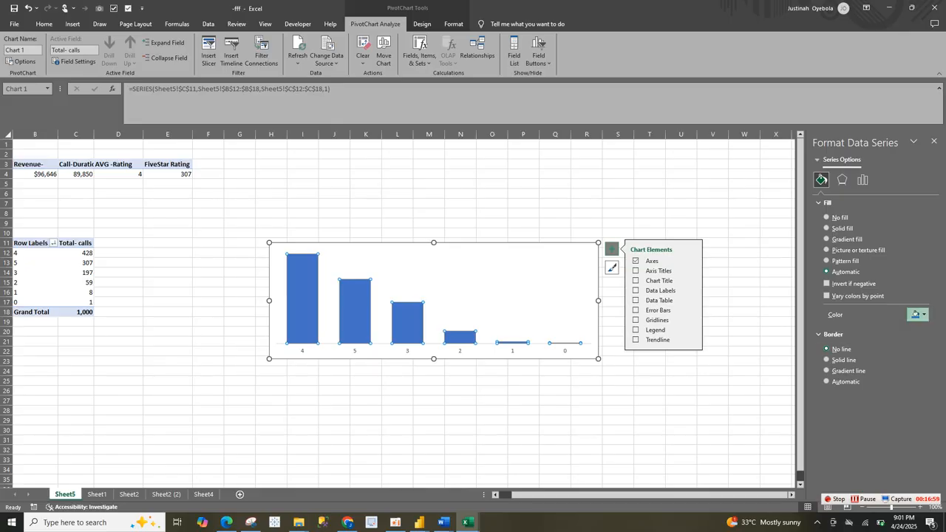
{"action": "left_click", "coordinate": [915, 314]}
{"action": "left_click", "coordinate": [839, 459]}
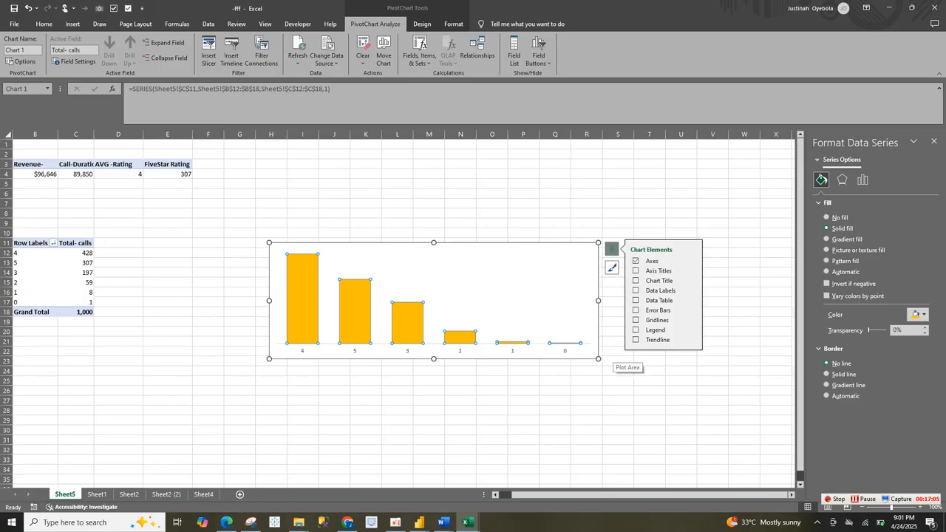
Step: Narrow the PivotChart slightly and add data labels to its columns
{"action": "left_click_drag", "start_coordinate": [599, 359], "coordinate": [586, 360]}
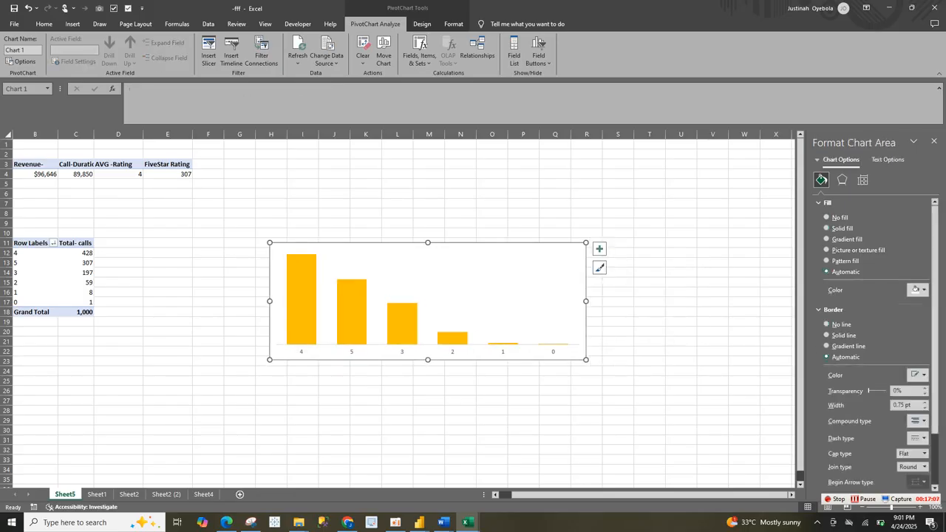
{"action": "left_click", "coordinate": [598, 250]}
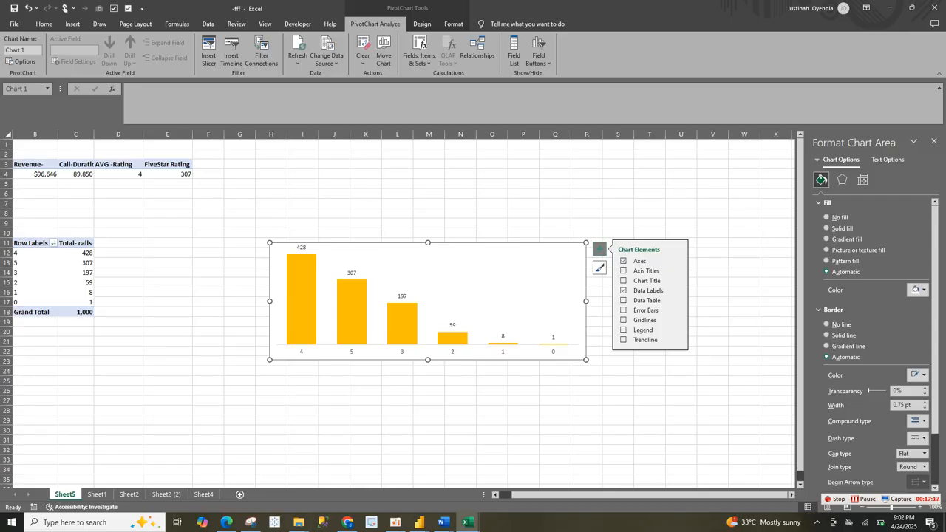
Step: Remove the chart area's border and give it a solid blue fill with 86% transparency
{"action": "left_click", "coordinate": [826, 324]}
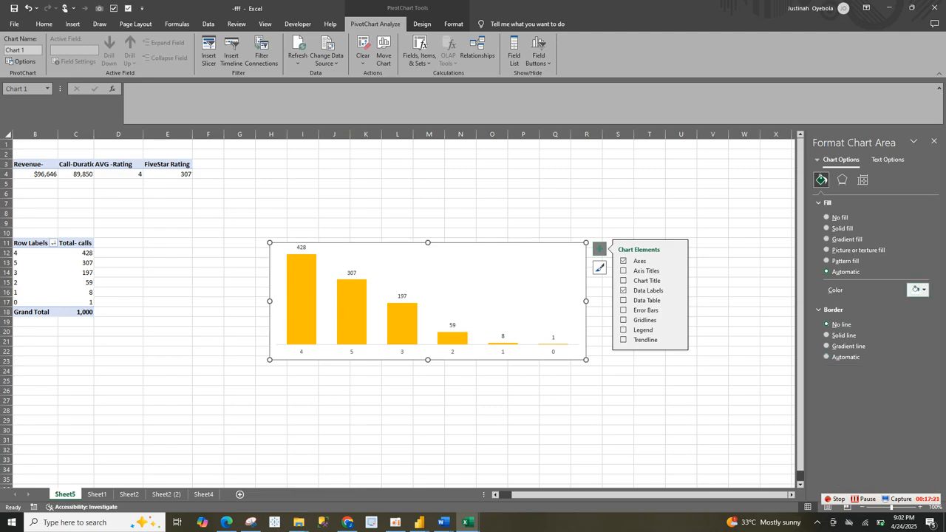
{"action": "left_click", "coordinate": [917, 290]}
{"action": "key", "text": "Escape"}
{"action": "left_click", "coordinate": [826, 228]}
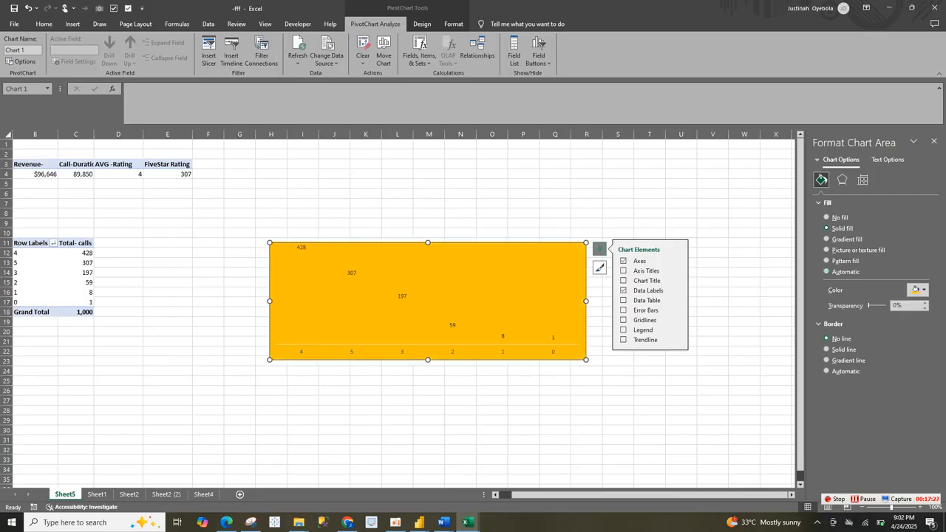
{"action": "left_click", "coordinate": [916, 289]}
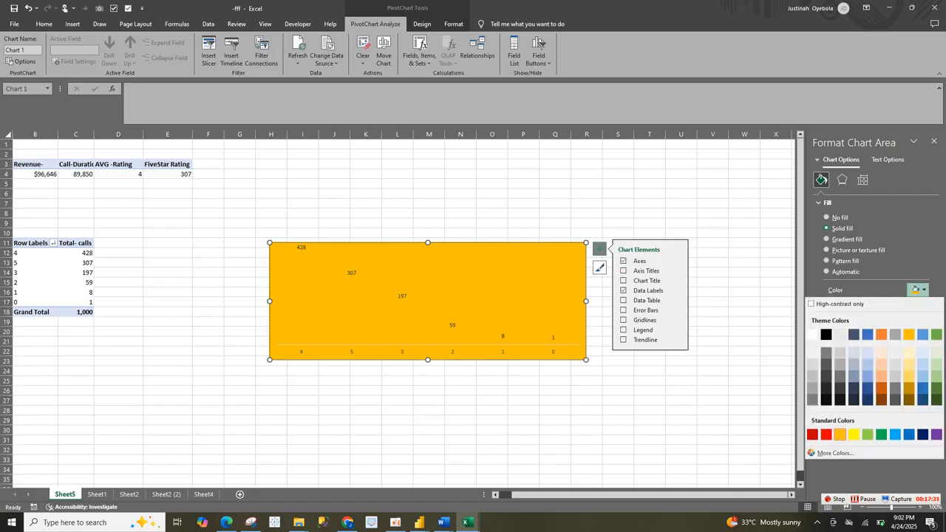
{"action": "left_click", "coordinate": [867, 334]}
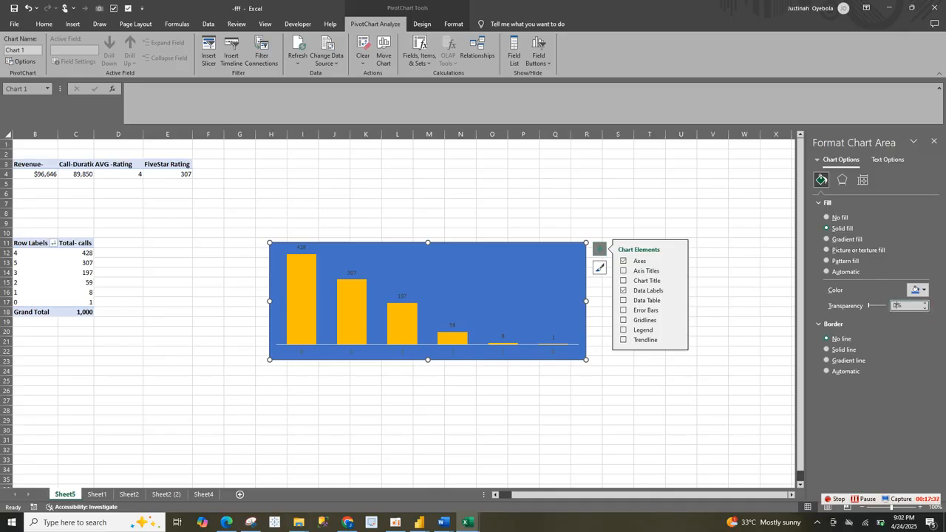
{"action": "key", "text": "BackSpace"}
{"action": "type", "text": "88"}
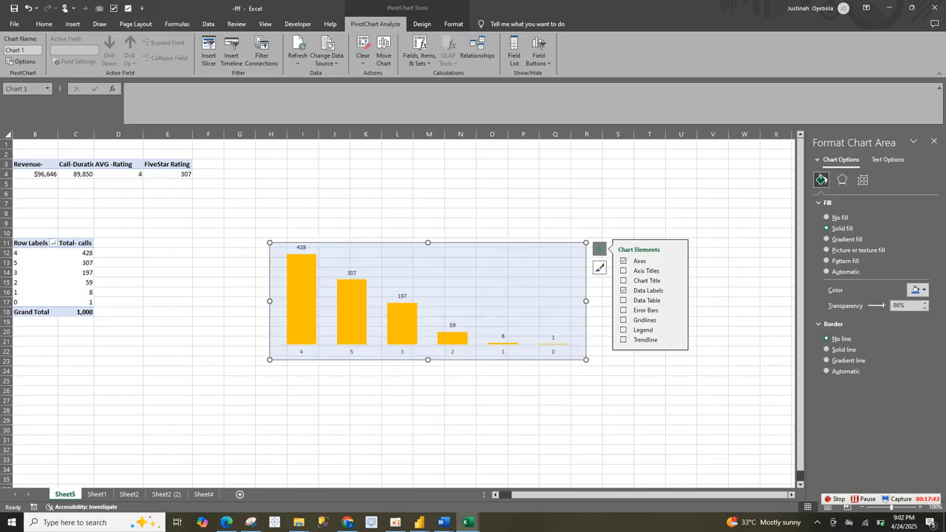
Step: Format the chart's data labels as bold black Franklin Gothic Book text at size 11
{"action": "left_click", "coordinate": [301, 247]}
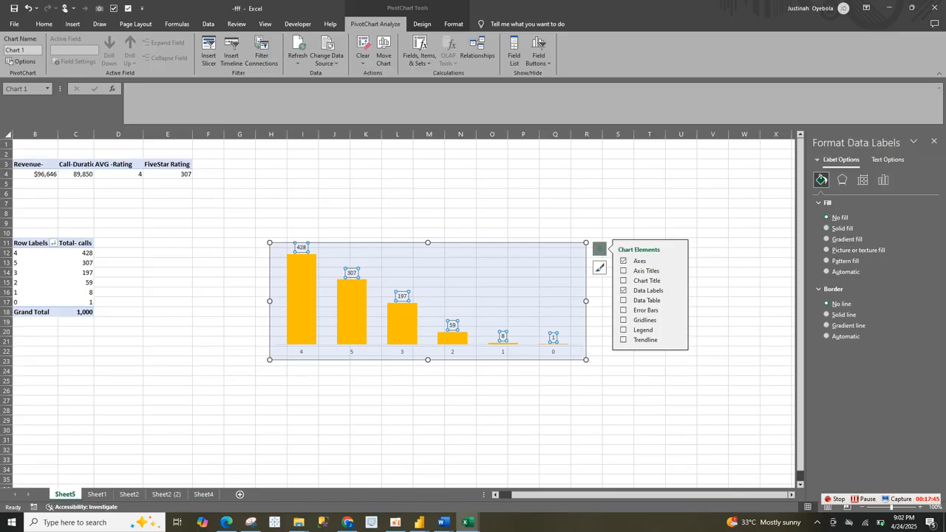
{"action": "left_click", "coordinate": [44, 24]}
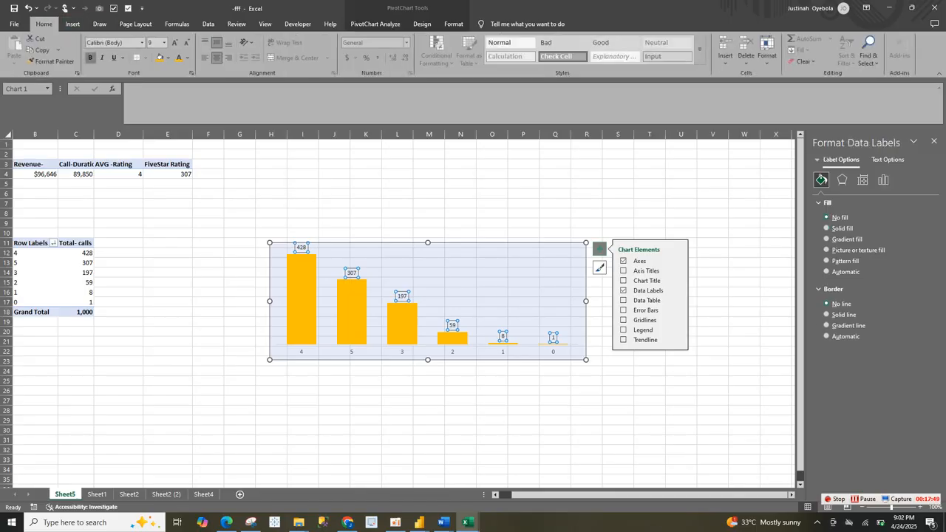
{"action": "left_click", "coordinate": [90, 57]}
{"action": "left_click", "coordinate": [186, 58]}
{"action": "left_click", "coordinate": [195, 118]}
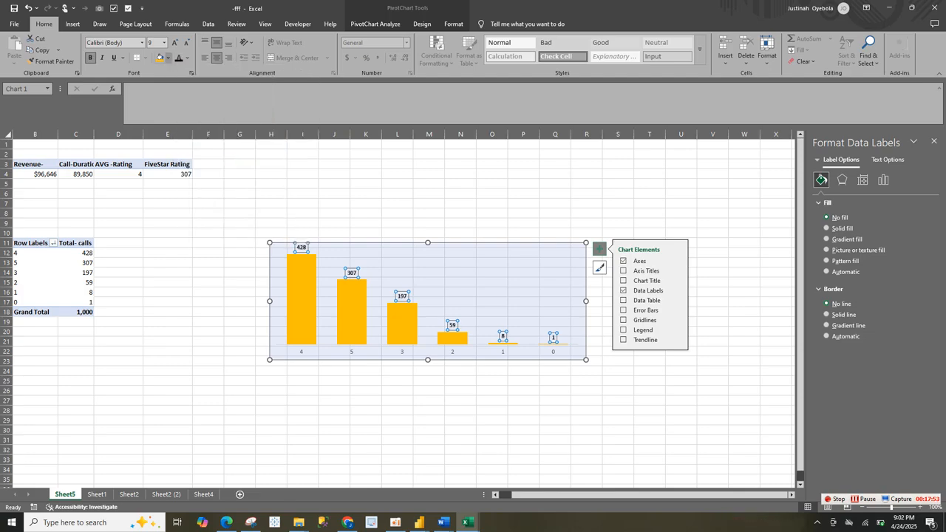
{"action": "left_click", "coordinate": [142, 42]}
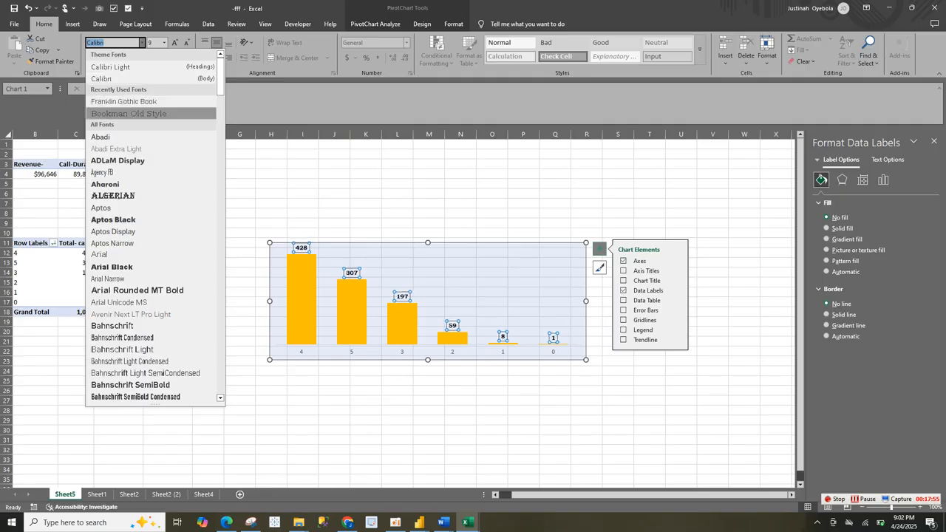
{"action": "left_click", "coordinate": [124, 101]}
{"action": "left_click", "coordinate": [175, 42]}
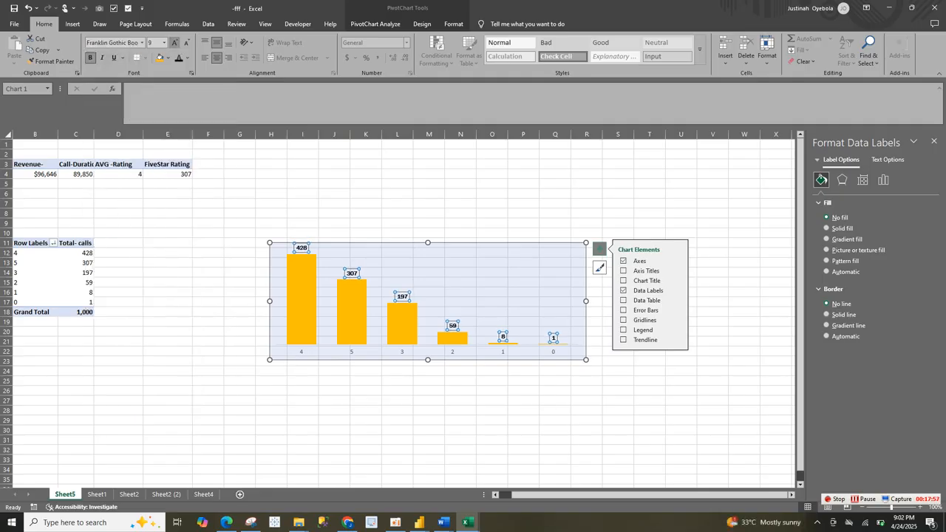
{"action": "left_click", "coordinate": [175, 42]}
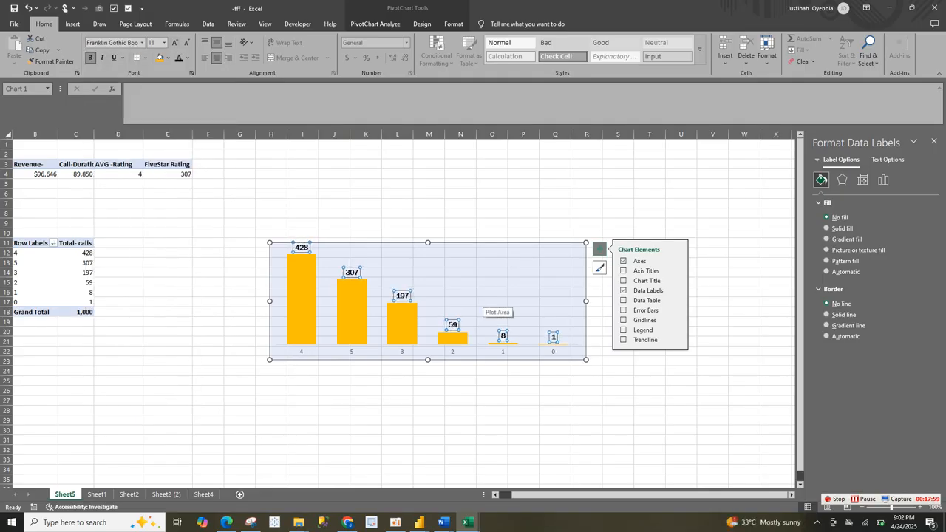
Step: Copy the finished rating chart from Sheet5 and paste it onto the dashboard on Sheet4
{"action": "key", "text": "Escape"}
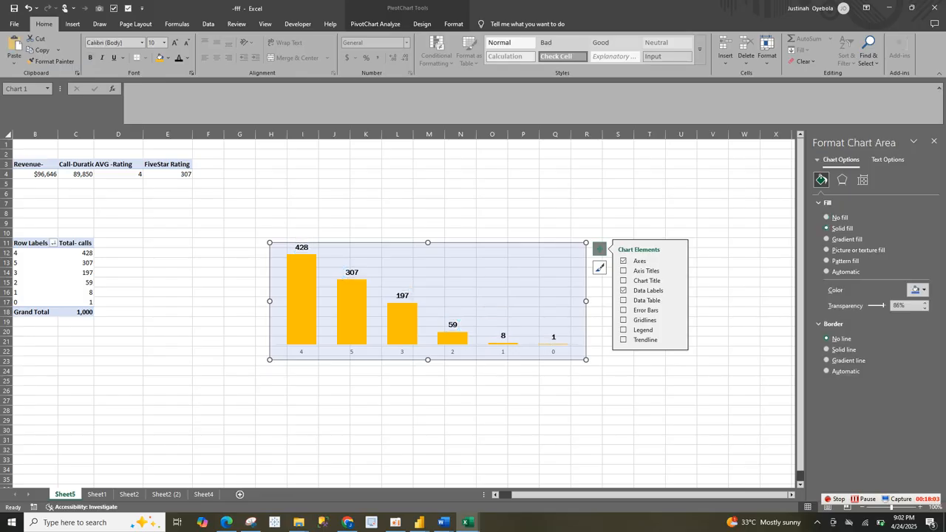
{"action": "left_click", "coordinate": [166, 494]}
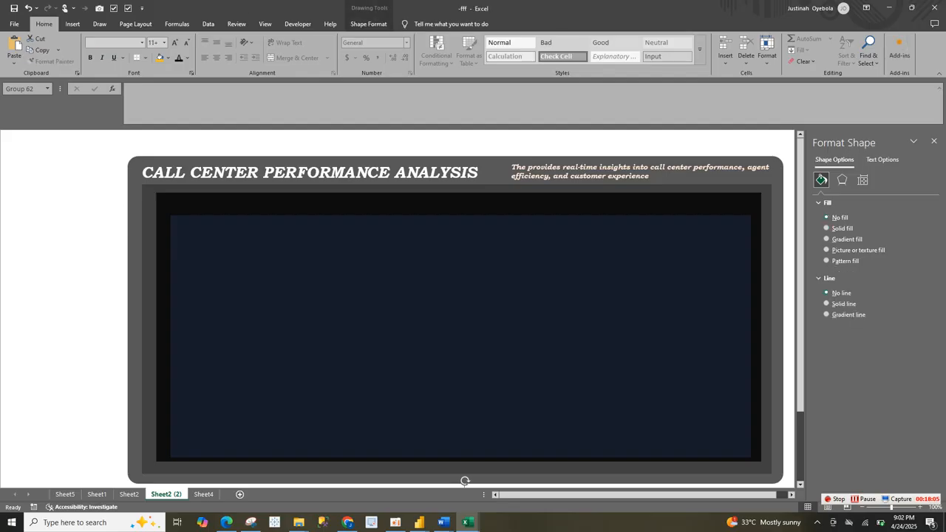
{"action": "left_click", "coordinate": [129, 494]}
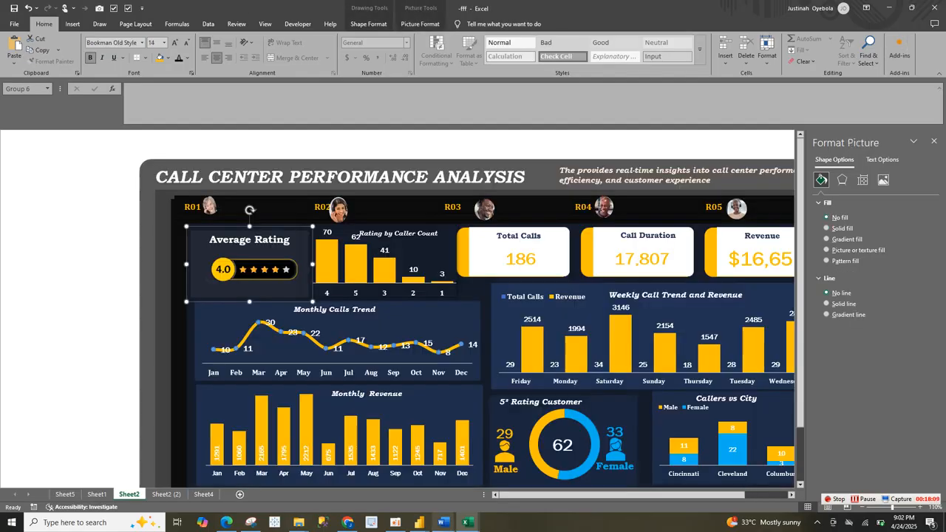
{"action": "mouse_move", "coordinate": [467, 522]}
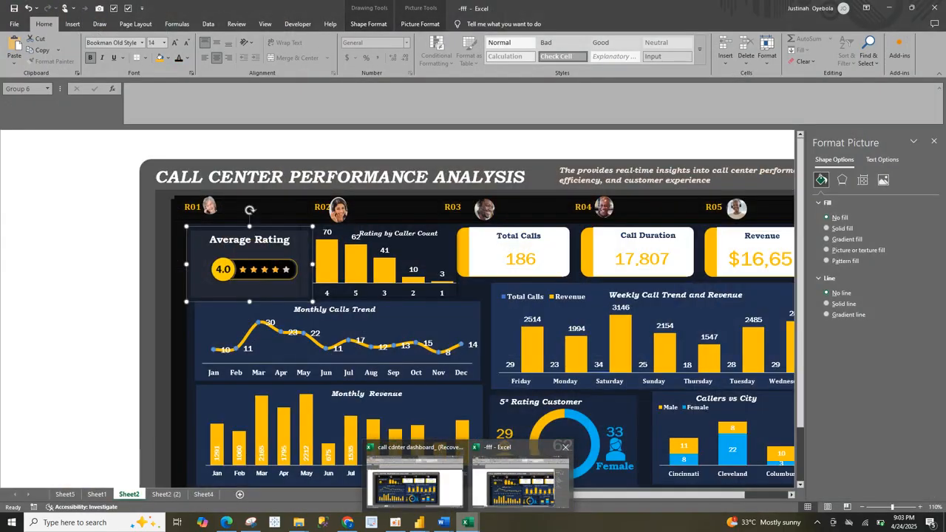
{"action": "left_click", "coordinate": [520, 480]}
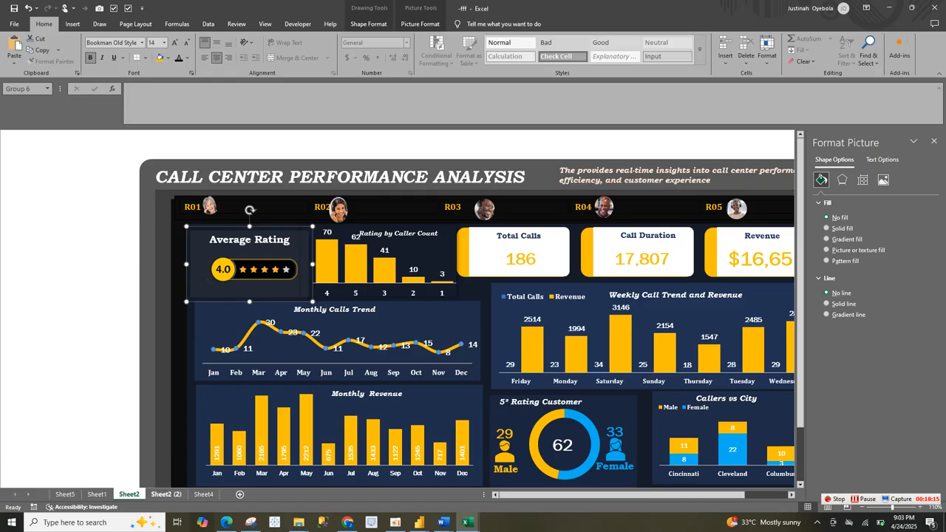
{"action": "left_click", "coordinate": [166, 494]}
{"action": "left_click", "coordinate": [203, 494]}
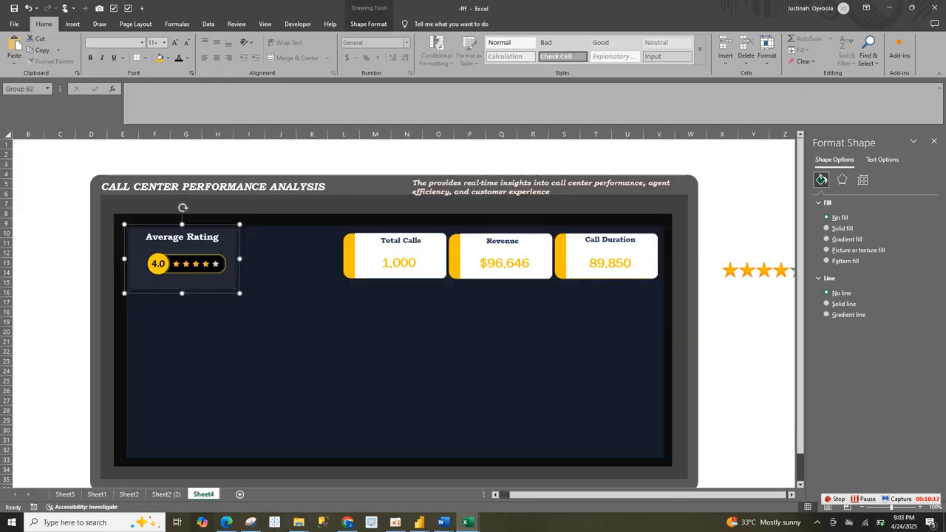
{"action": "left_click", "coordinate": [354, 355]}
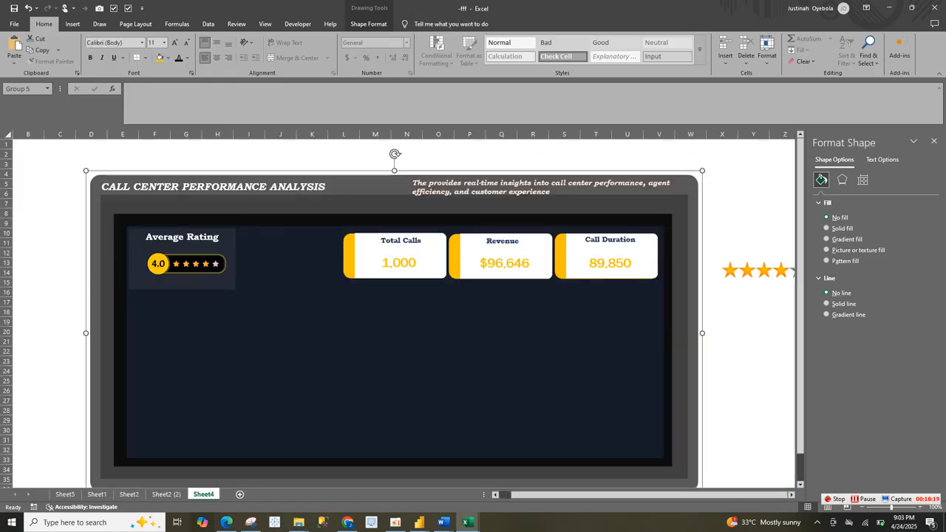
{"action": "right_click", "coordinate": [186, 211]}
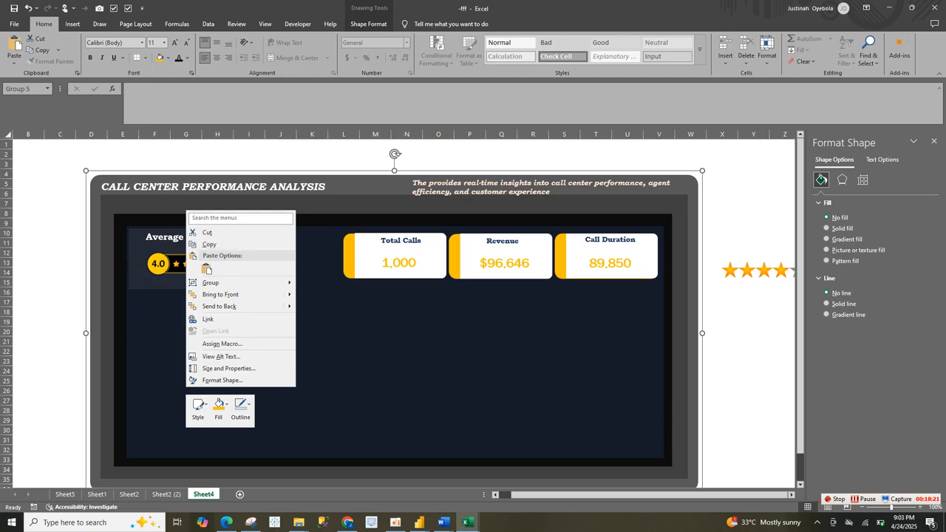
{"action": "left_click", "coordinate": [206, 269]}
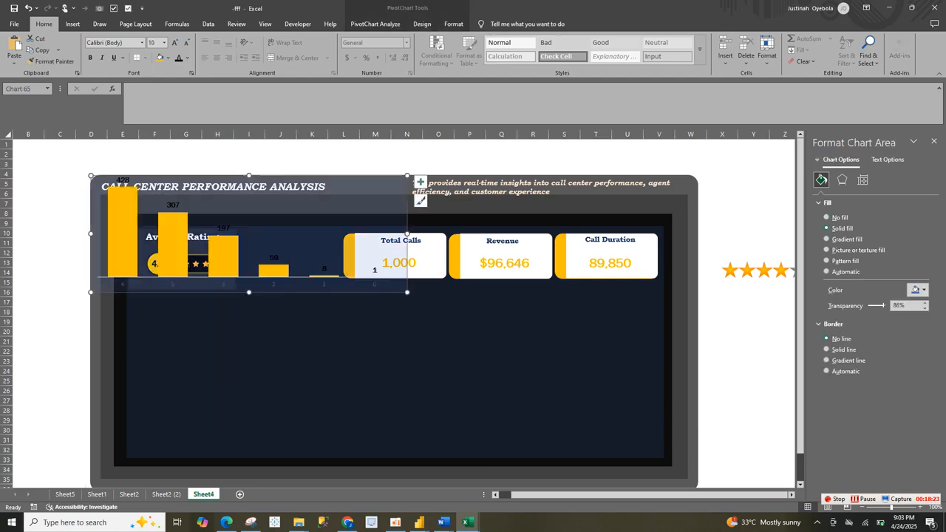
Step: Move the pasted rating chart into the empty dashboard area below the Average Rating and KPI cards
{"action": "left_click", "coordinate": [355, 355]}
{"action": "left_click", "coordinate": [296, 215]}
{"action": "left_click_drag", "start_coordinate": [295, 215], "coordinate": [369, 355]}
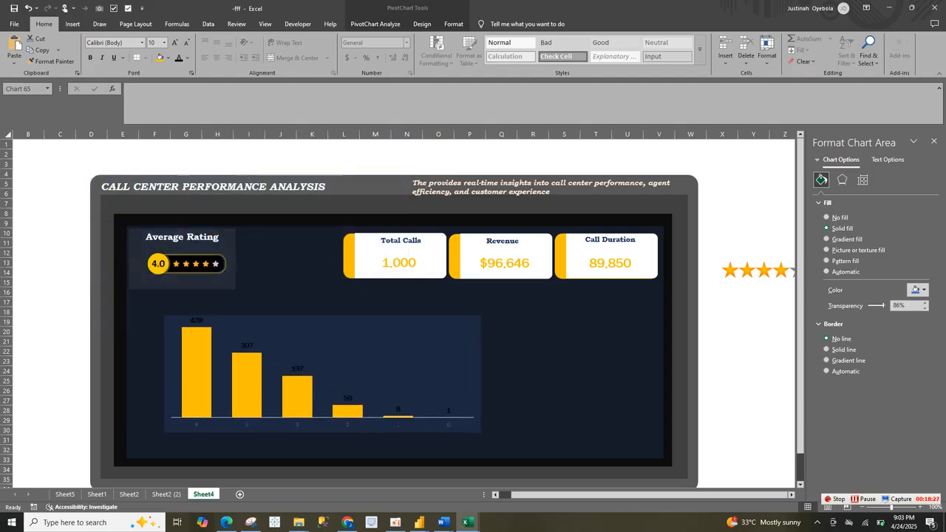
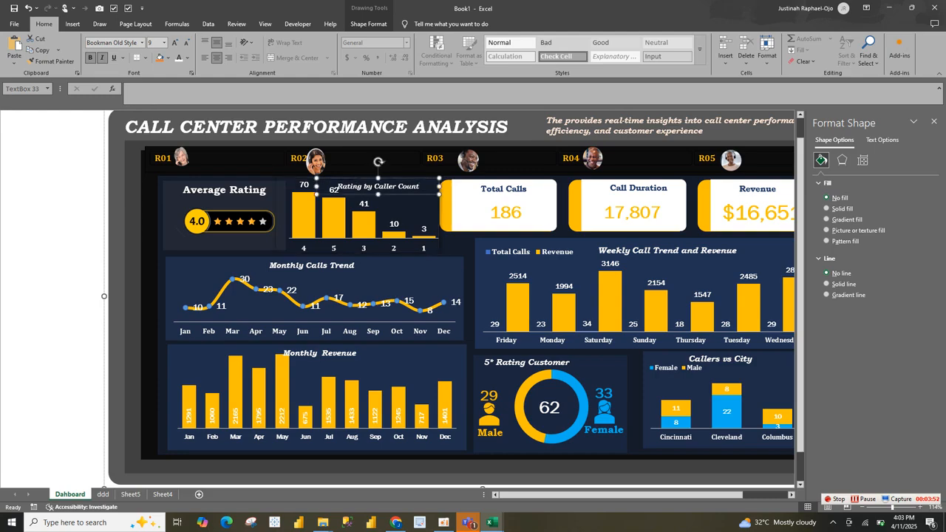
Step: Paste the copied "Rating by Caller Count" text box onto the ddd sheet and place it as the rating chart's heading
{"action": "left_click", "coordinate": [103, 494]}
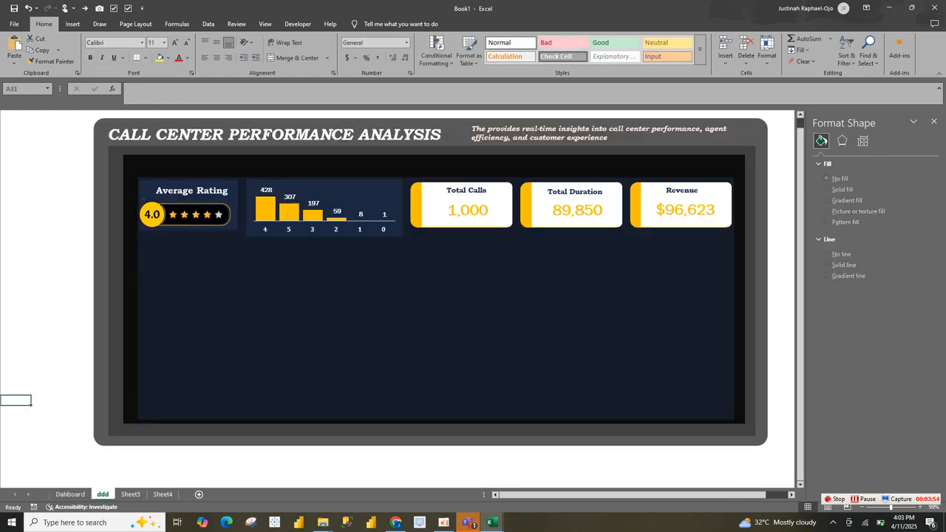
{"action": "key", "text": "ctrl+v"}
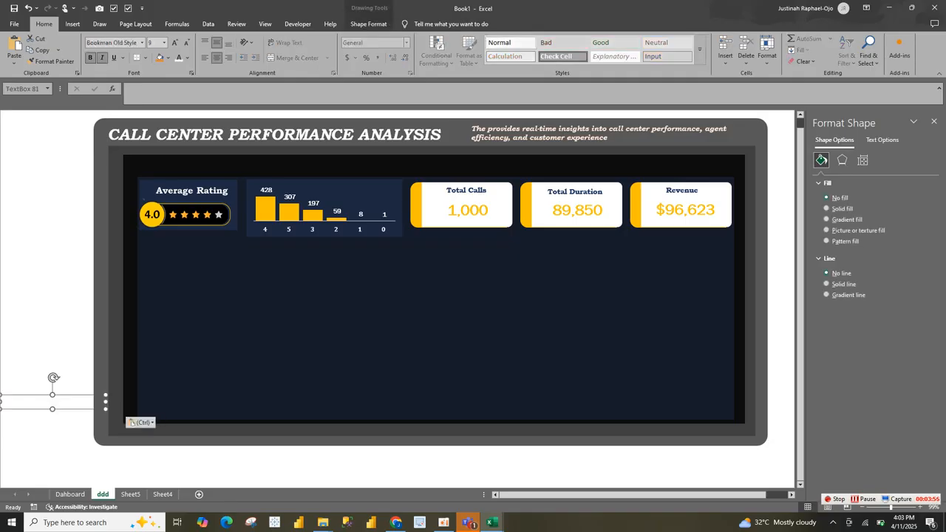
{"action": "left_click_drag", "start_coordinate": [73, 395], "coordinate": [358, 181]}
{"action": "left_click", "coordinate": [430, 295]}
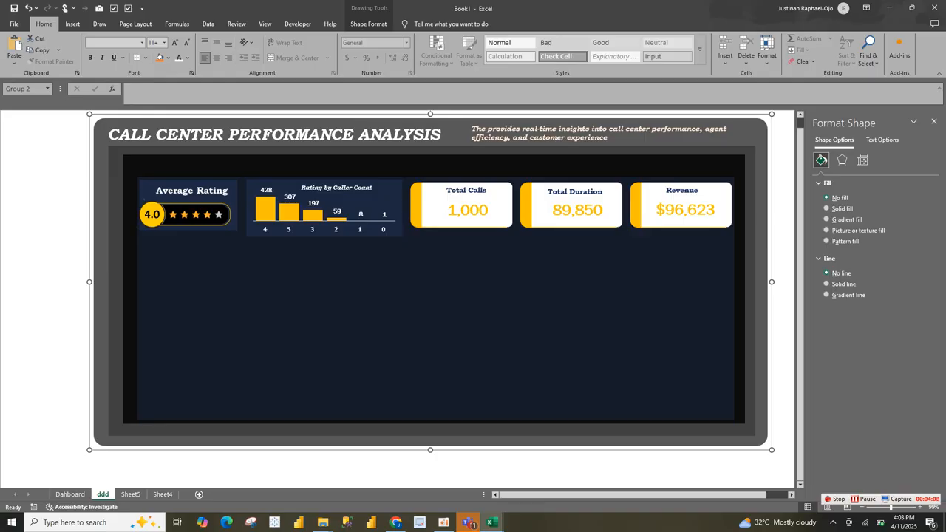
Step: Copy the rating PivotTable in A10:B17 on Sheet5 and paste it at cell A20
{"action": "left_click", "coordinate": [131, 494]}
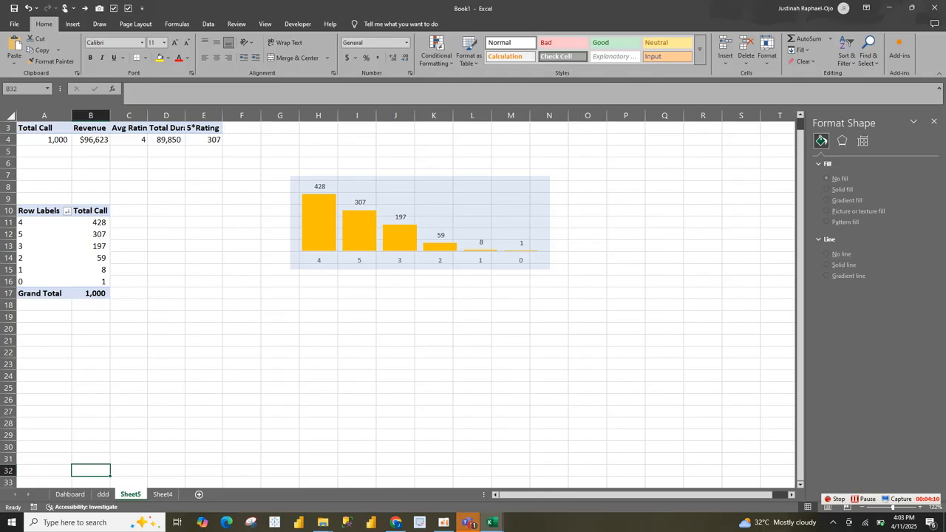
{"action": "left_click_drag", "start_coordinate": [44, 210], "coordinate": [90, 294]}
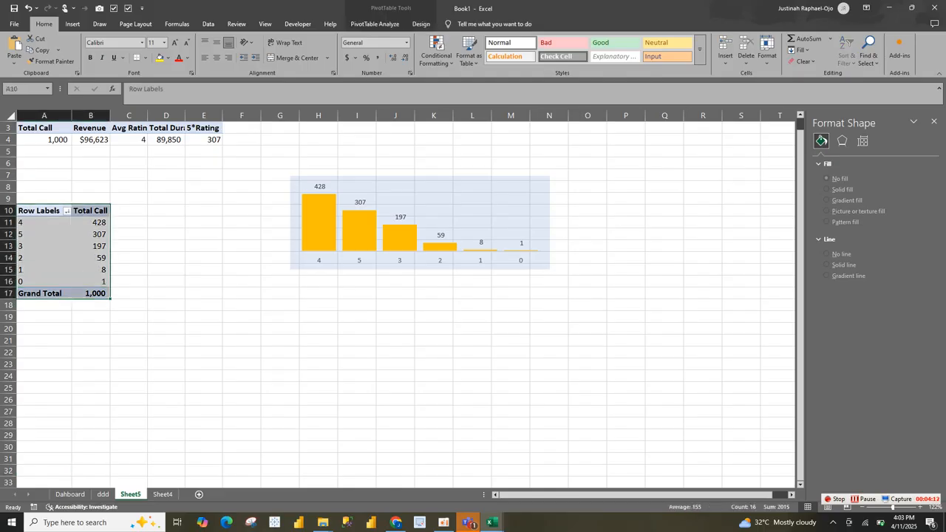
{"action": "key", "text": "ctrl+c"}
{"action": "left_click", "coordinate": [45, 329]}
{"action": "key", "text": "ctrl+v"}
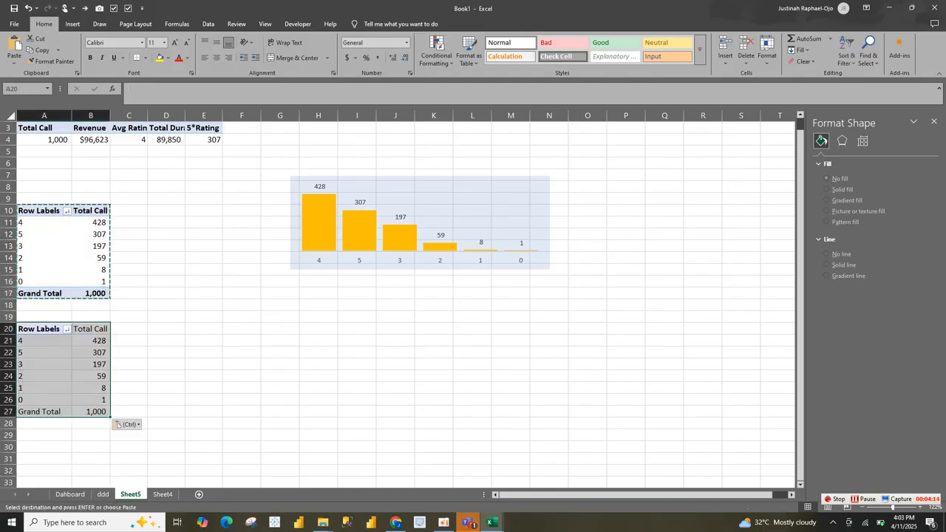
Step: In the pasted PivotTable, replace the Rating rounded row field with Date of Call, keeping only its month grouping
{"action": "right_click", "coordinate": [51, 375]}
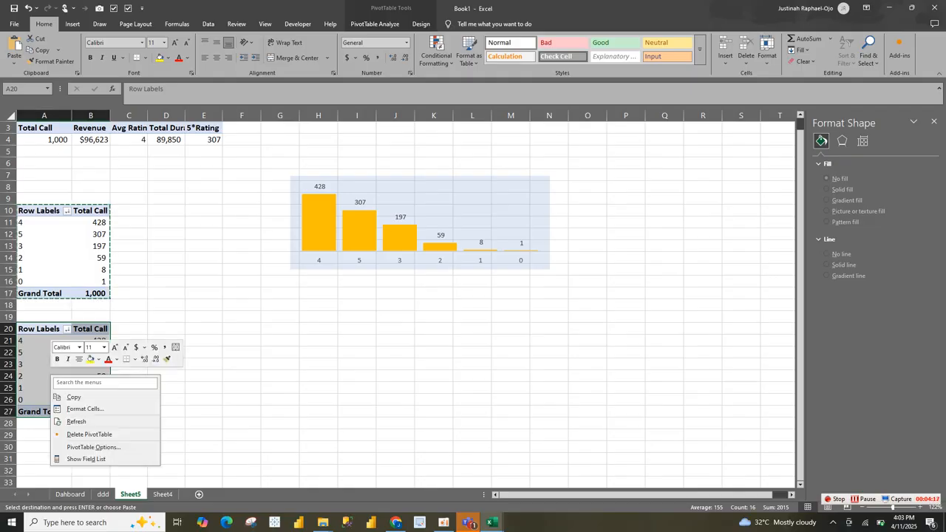
{"action": "left_click", "coordinate": [86, 459]}
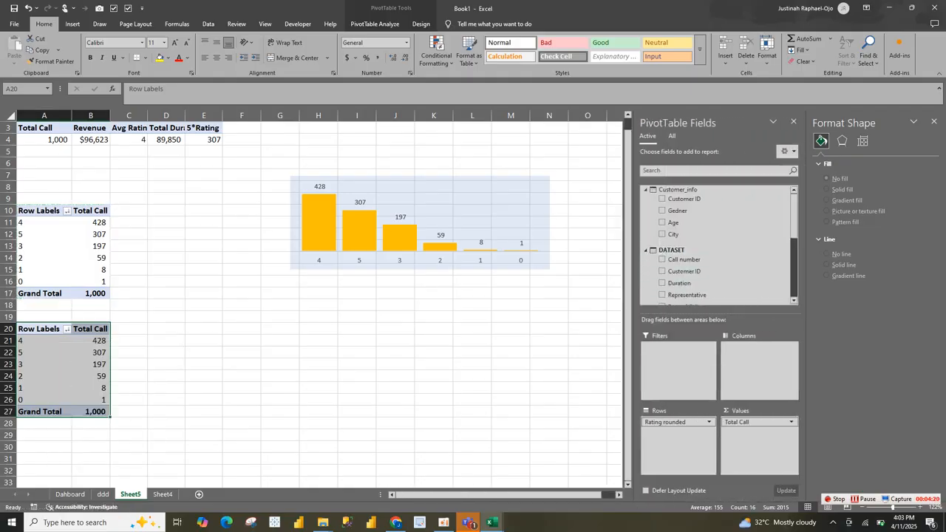
{"action": "left_click_drag", "start_coordinate": [687, 422], "coordinate": [695, 224]}
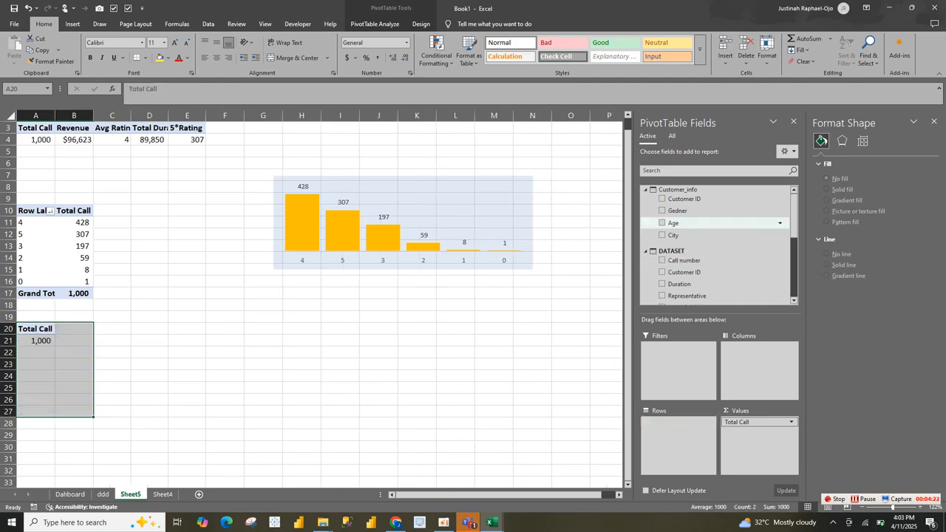
{"action": "scroll", "coordinate": [715, 244], "scroll_direction": "down", "scroll_amount": 10}
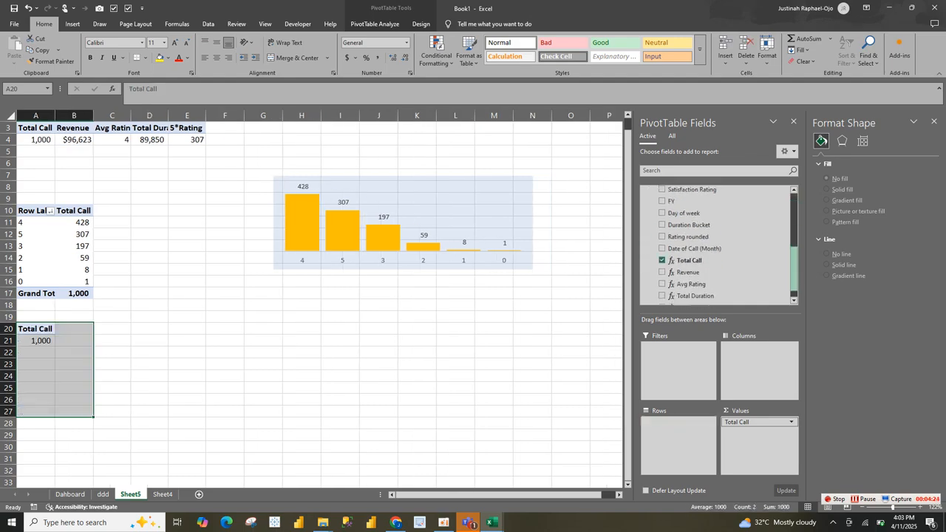
{"action": "scroll", "coordinate": [715, 282], "scroll_direction": "up", "scroll_amount": 4}
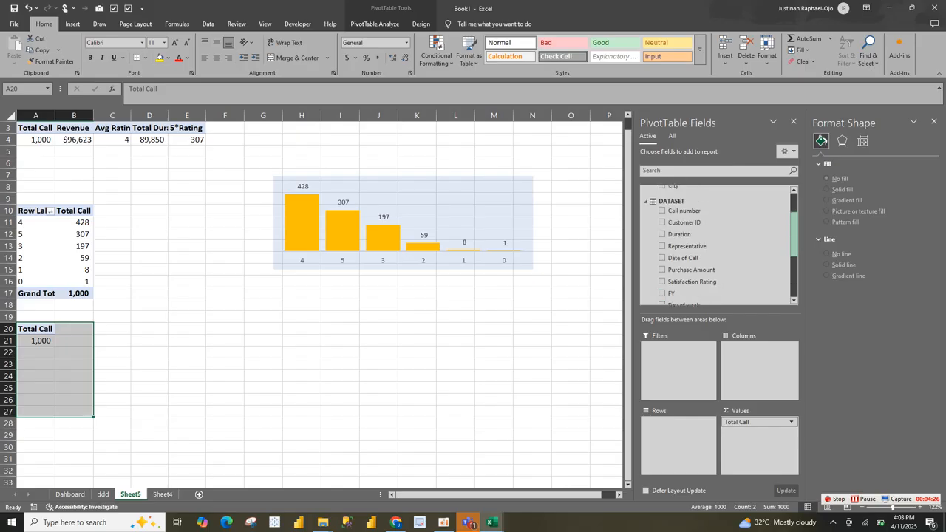
{"action": "left_click_drag", "start_coordinate": [683, 259], "coordinate": [678, 442]}
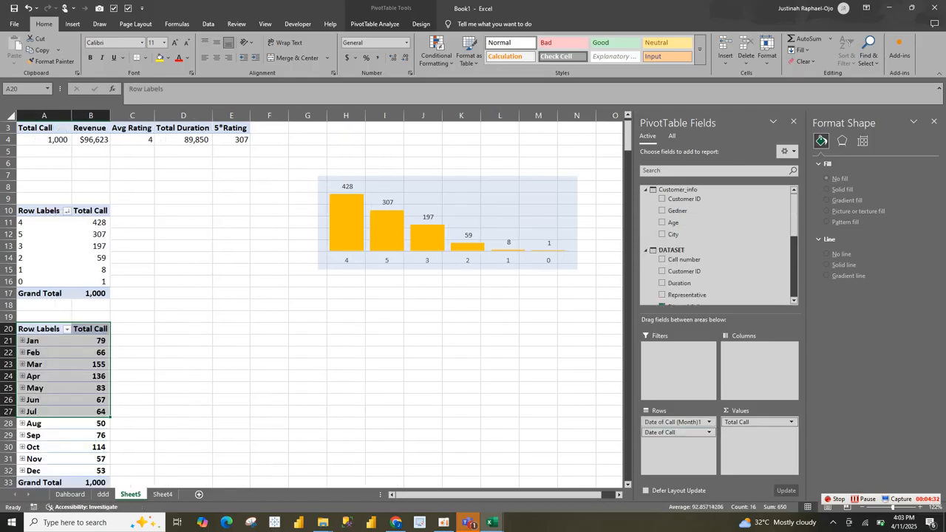
{"action": "left_click_drag", "start_coordinate": [676, 432], "coordinate": [684, 252]}
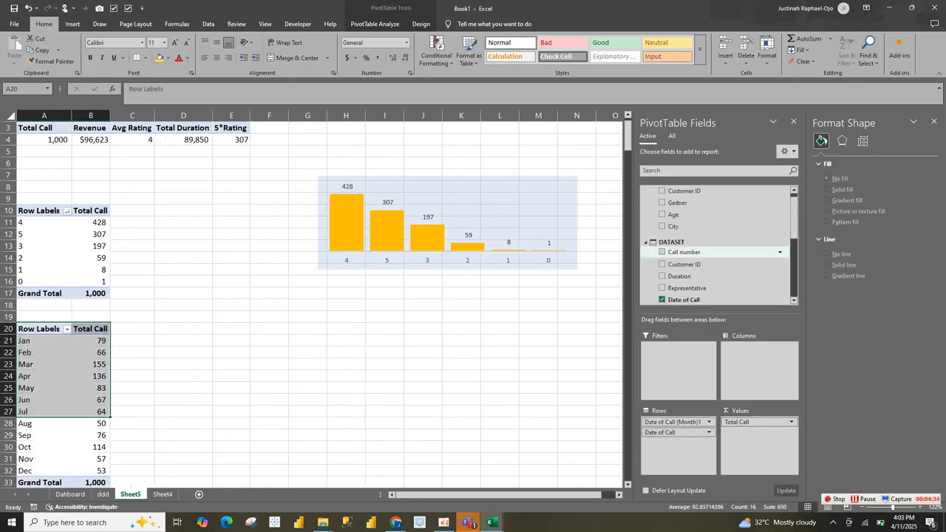
Step: Insert a 2-D line PivotChart from the monthly Total Call PivotTable and close the chart's field list
{"action": "left_click", "coordinate": [98, 424]}
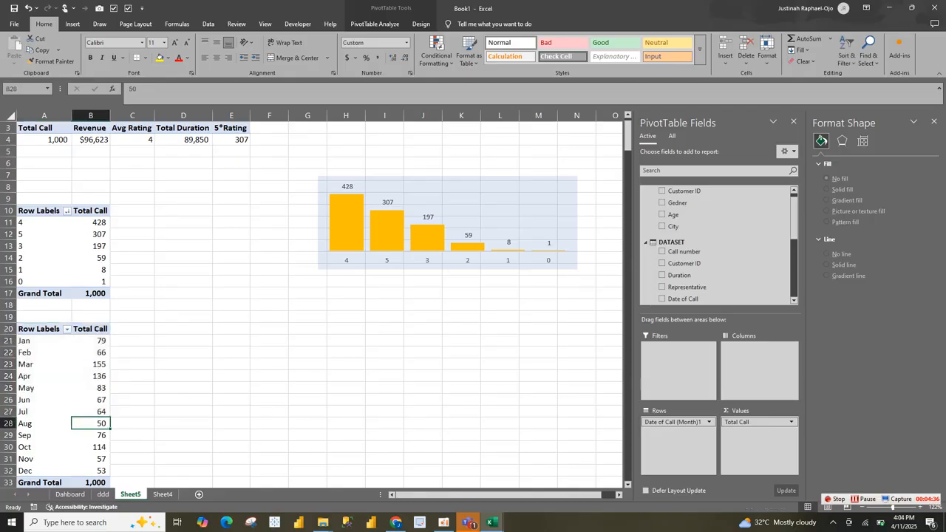
{"action": "left_click", "coordinate": [73, 23]}
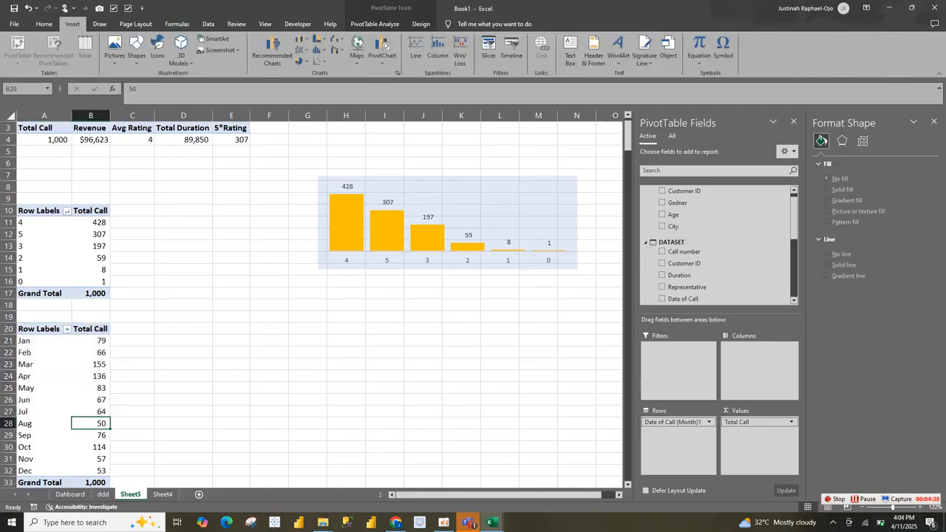
{"action": "left_click", "coordinate": [303, 38]}
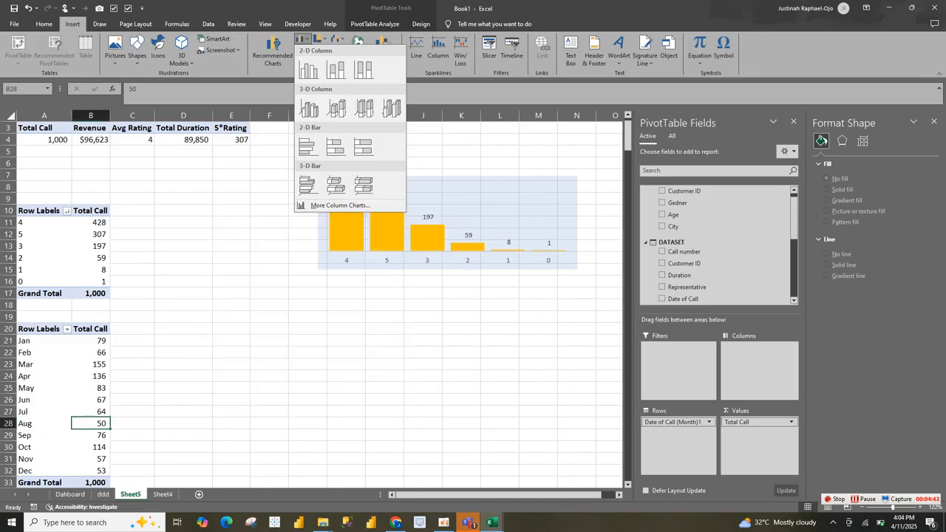
{"action": "left_click", "coordinate": [303, 38]}
{"action": "left_click", "coordinate": [304, 50]}
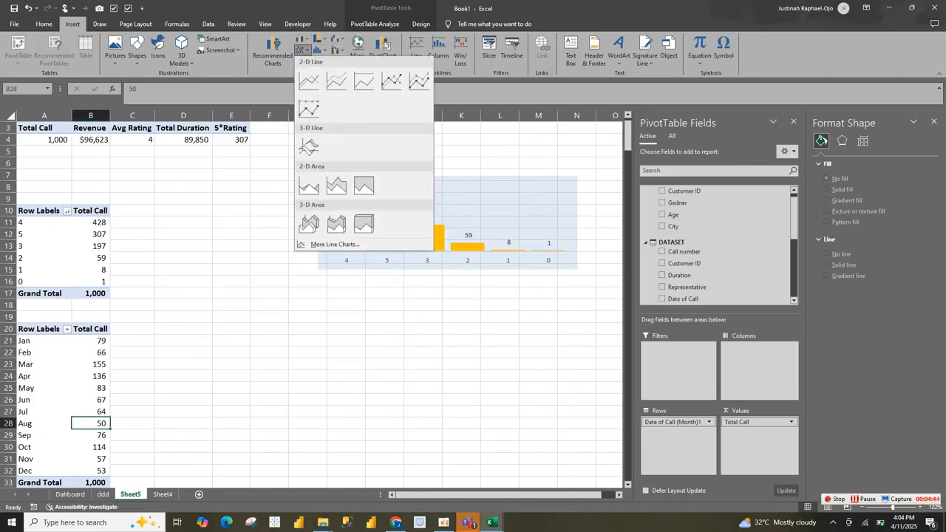
{"action": "left_click", "coordinate": [309, 81]}
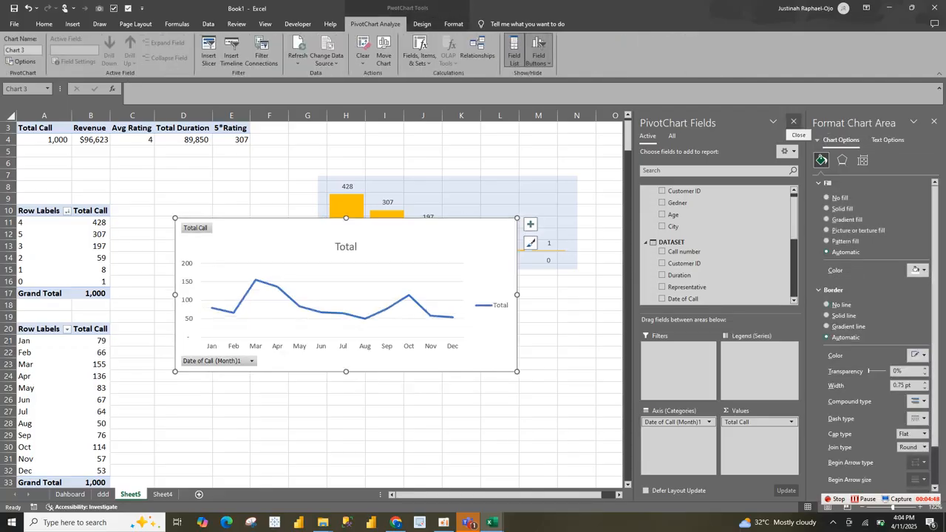
{"action": "left_click", "coordinate": [793, 121]}
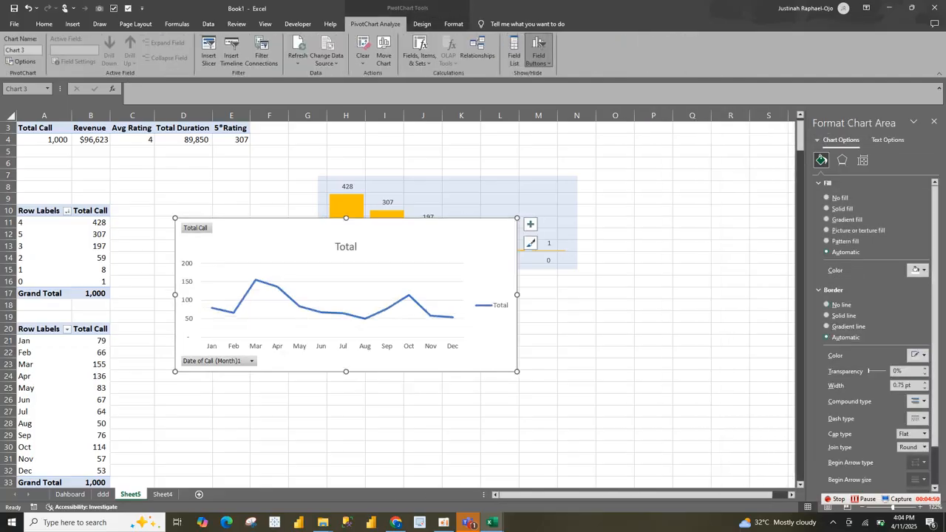
Step: Remove the line chart's border and hide all its field buttons
{"action": "left_click", "coordinate": [827, 304]}
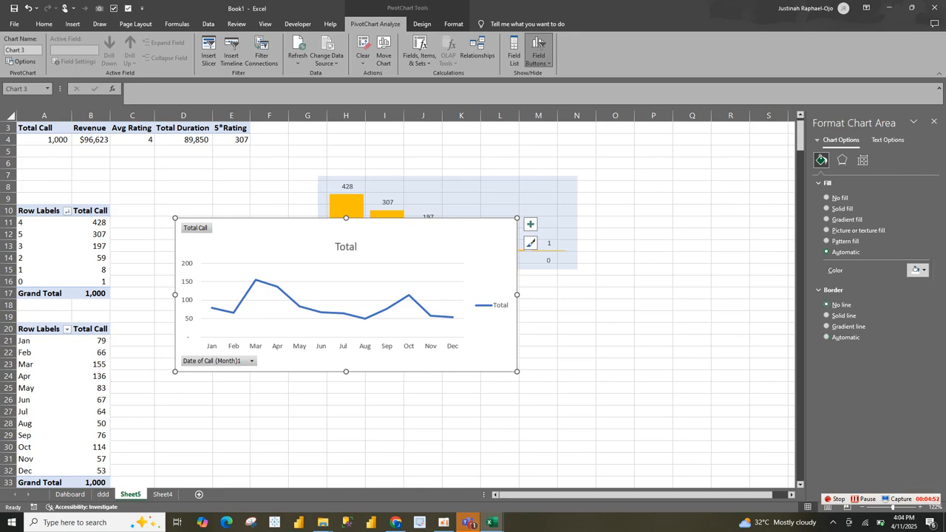
{"action": "right_click", "coordinate": [238, 361]}
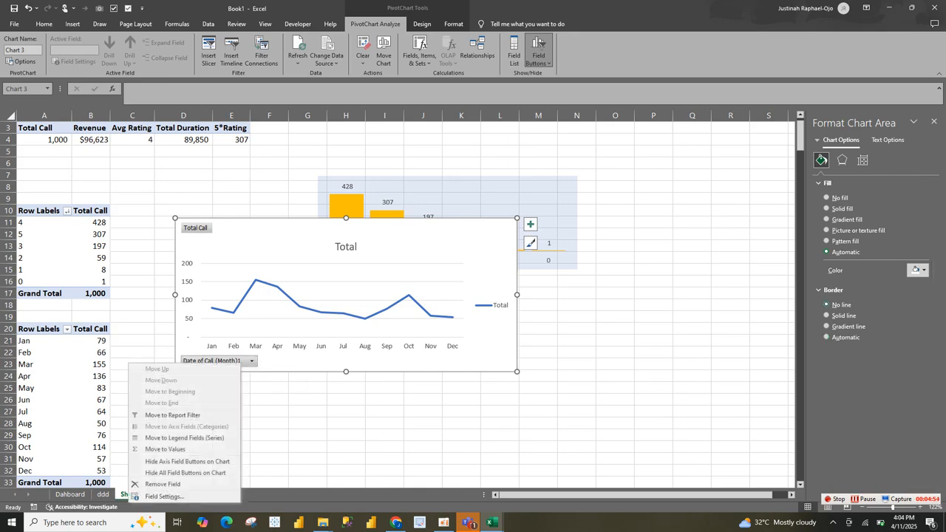
{"action": "left_click", "coordinate": [185, 472]}
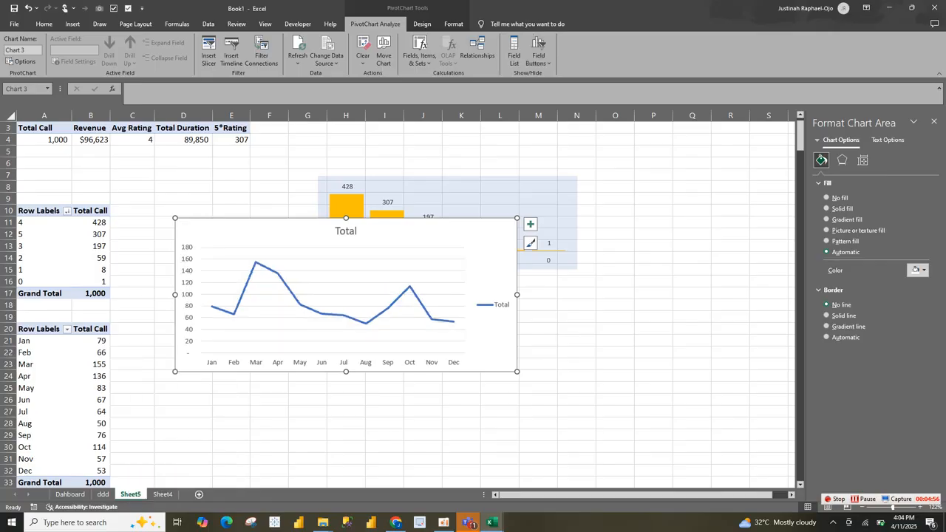
Step: Remove the line chart's vertical axis, gridlines, legend and title, and make the chart slightly wider and shorter
{"action": "left_click", "coordinate": [187, 295]}
{"action": "key", "text": "Delete"}
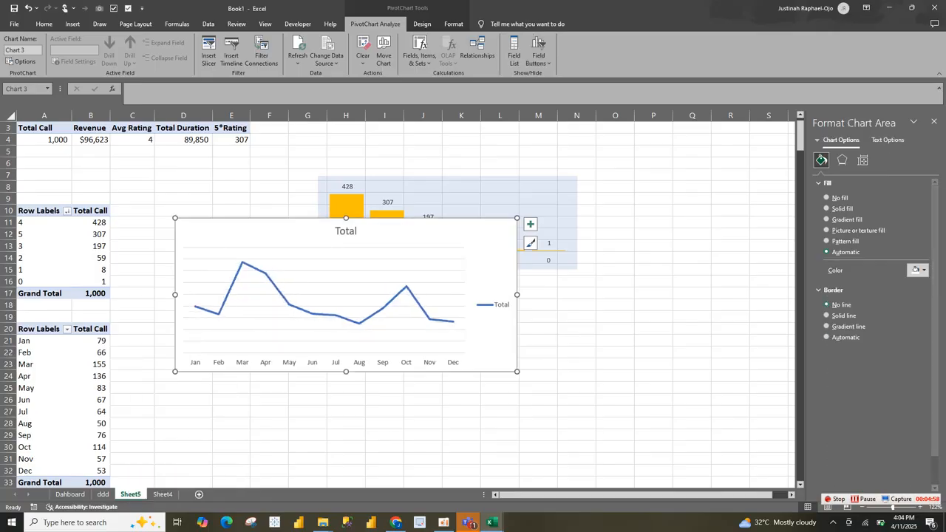
{"action": "left_click", "coordinate": [530, 224]}
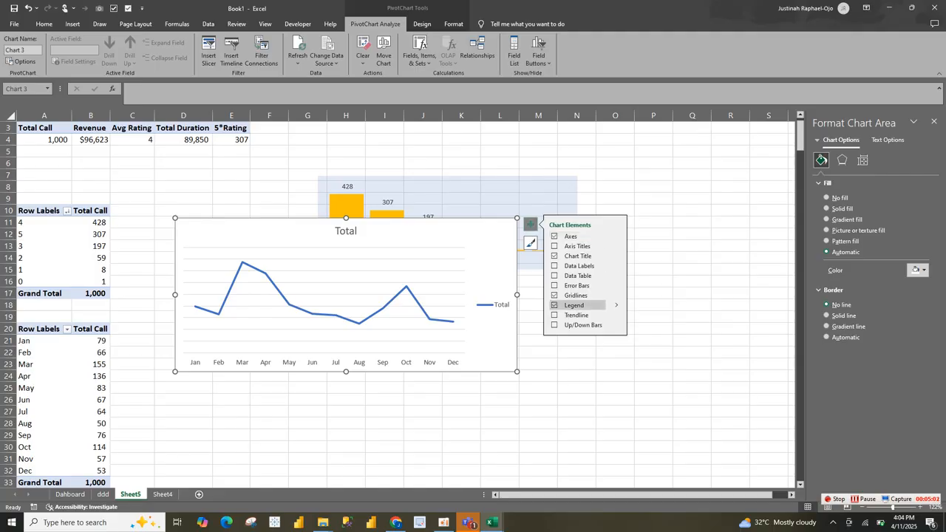
{"action": "left_click", "coordinate": [555, 295]}
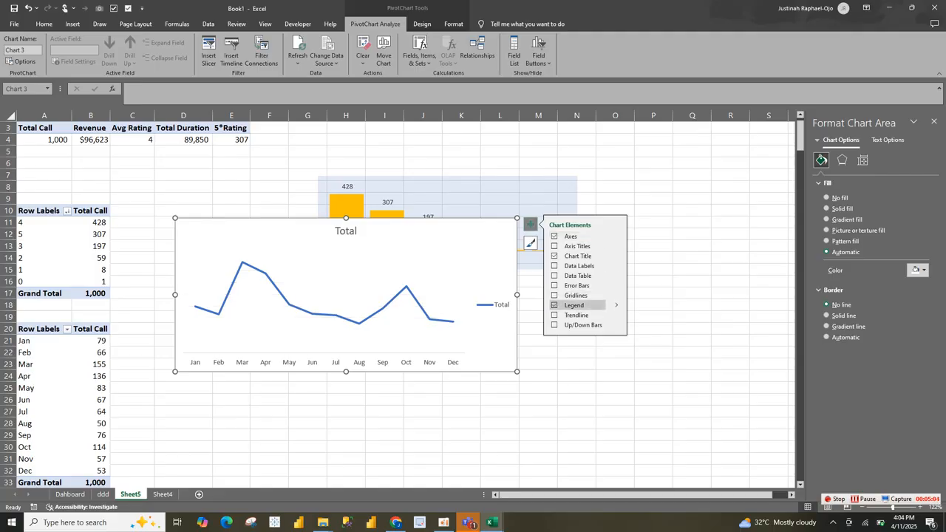
{"action": "left_click", "coordinate": [555, 306]}
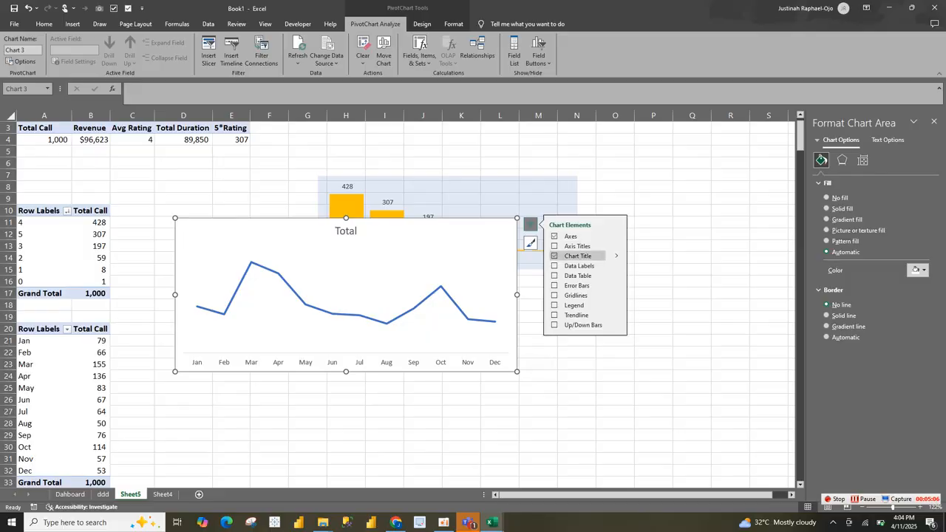
{"action": "left_click", "coordinate": [555, 255]}
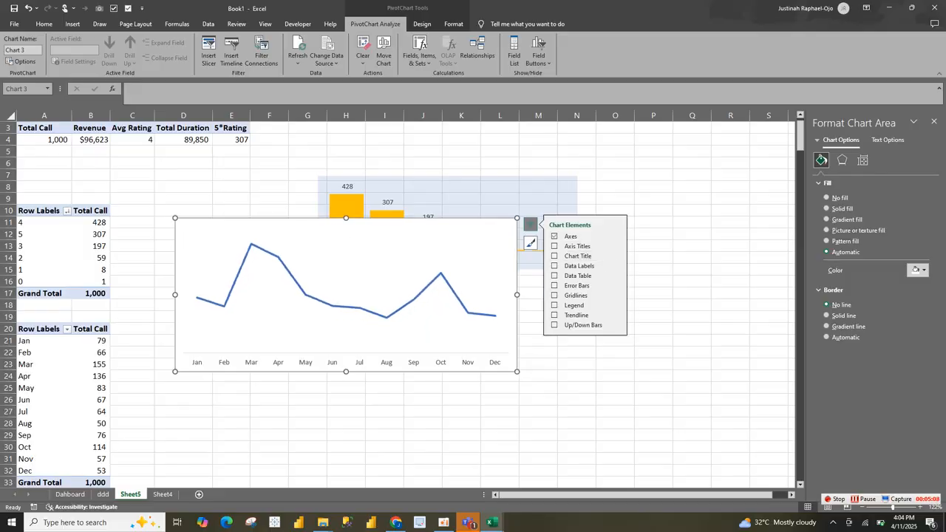
{"action": "left_click_drag", "start_coordinate": [517, 371], "coordinate": [544, 356]}
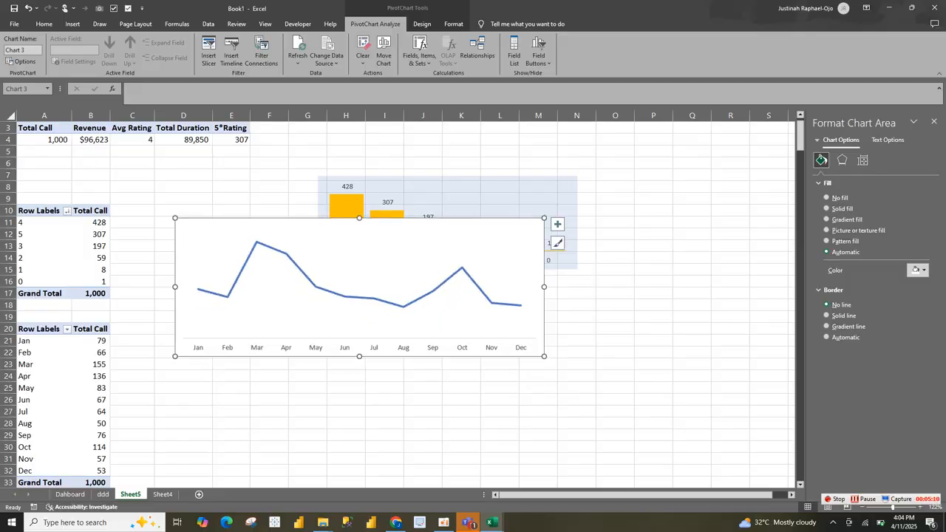
Step: Turn the monthly calls series into a smoothed line
{"action": "left_click", "coordinate": [502, 304]}
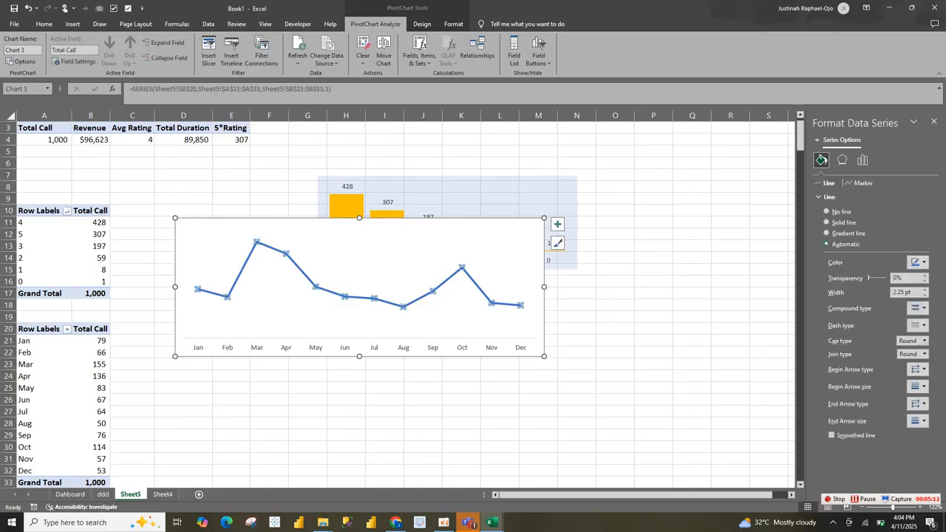
{"action": "left_click", "coordinate": [831, 436]}
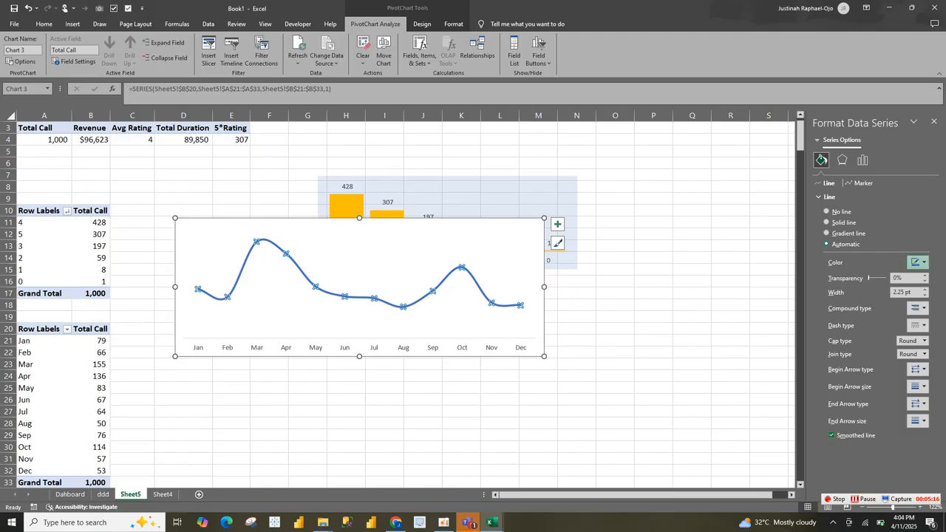
{"action": "left_click", "coordinate": [919, 263]}
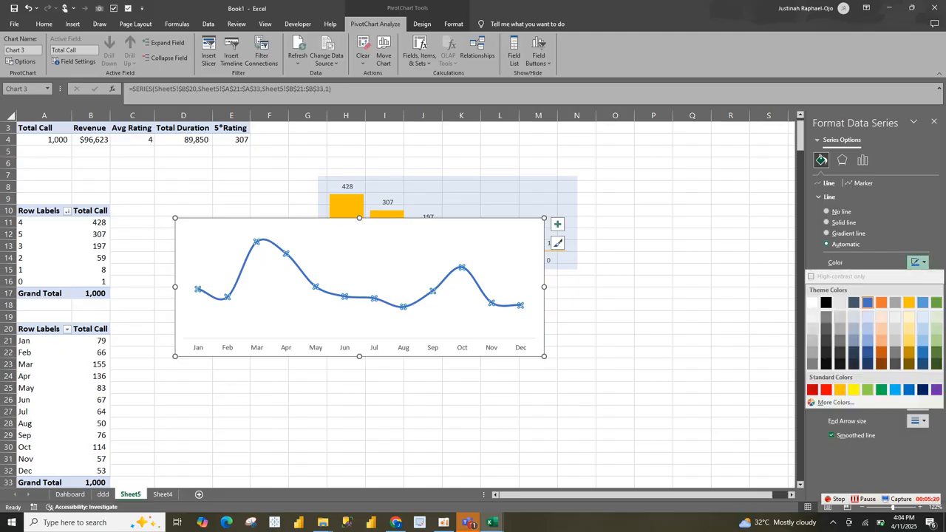
{"action": "left_click", "coordinate": [828, 197]}
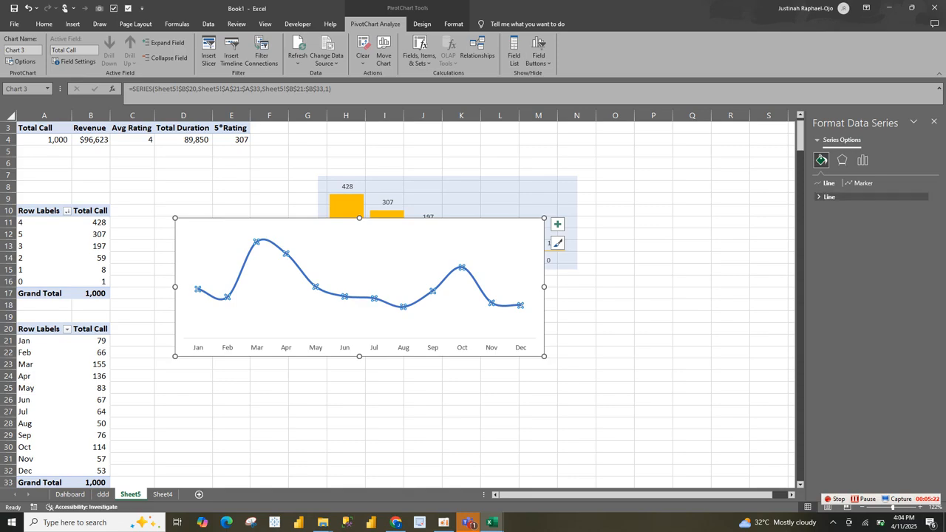
{"action": "left_click", "coordinate": [829, 197]}
Step: Switch the series to a gradient line and reduce its gradient to three stops, with the middle one at 50%
{"action": "left_click", "coordinate": [826, 233]}
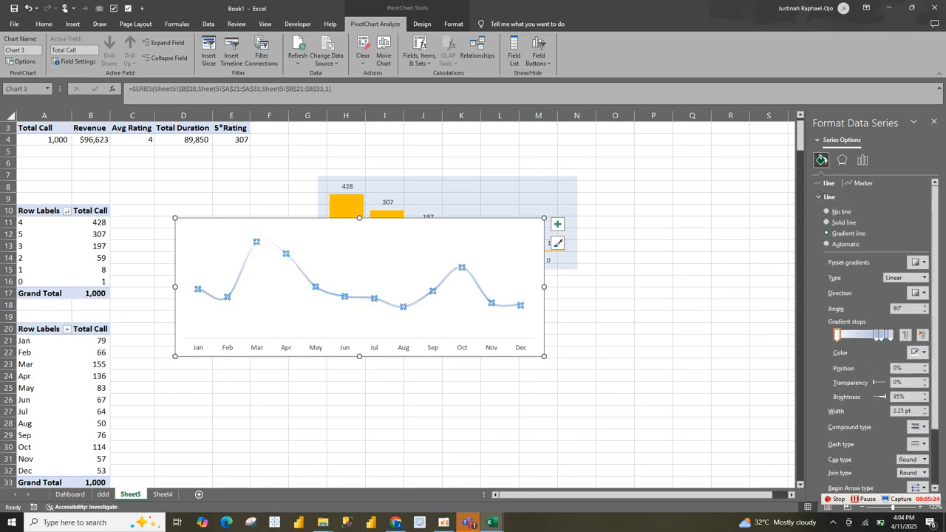
{"action": "left_click", "coordinate": [905, 334]}
{"action": "left_click", "coordinate": [922, 335]}
{"action": "left_click", "coordinate": [922, 335]}
{"action": "left_click", "coordinate": [922, 335]}
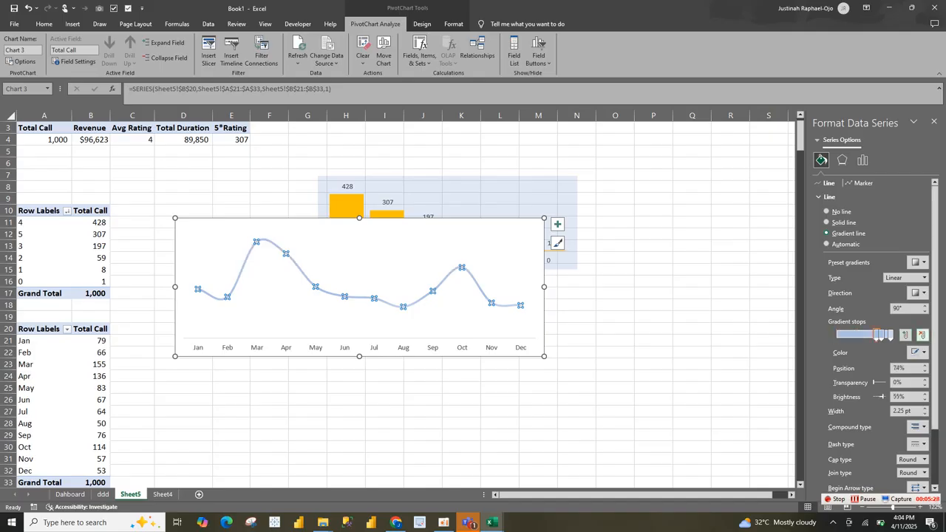
{"action": "left_click", "coordinate": [922, 335]}
{"action": "left_click_drag", "start_coordinate": [881, 335], "coordinate": [837, 336]}
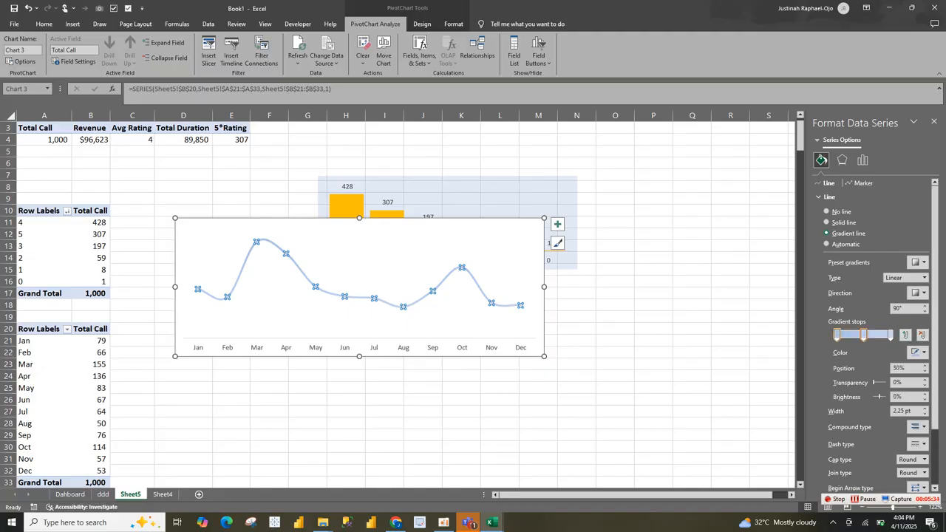
Step: Color the line's first and last gradient stops gold and the middle stop white
{"action": "left_click", "coordinate": [905, 335]}
{"action": "left_click", "coordinate": [919, 353]}
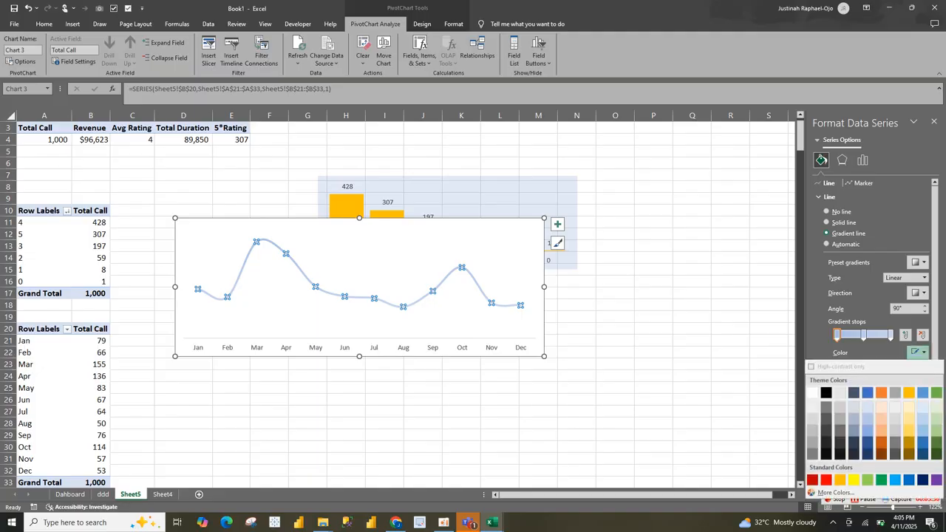
{"action": "left_click", "coordinate": [909, 393]}
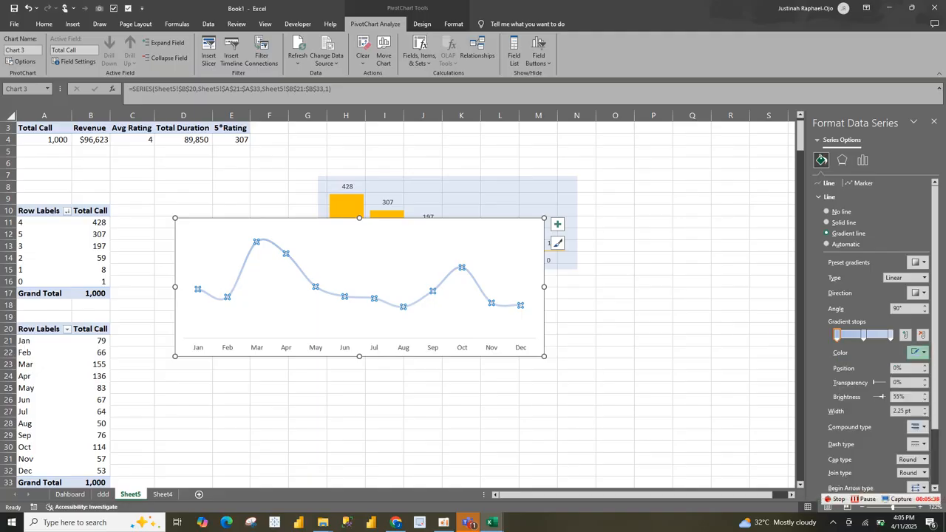
{"action": "left_click", "coordinate": [891, 335]}
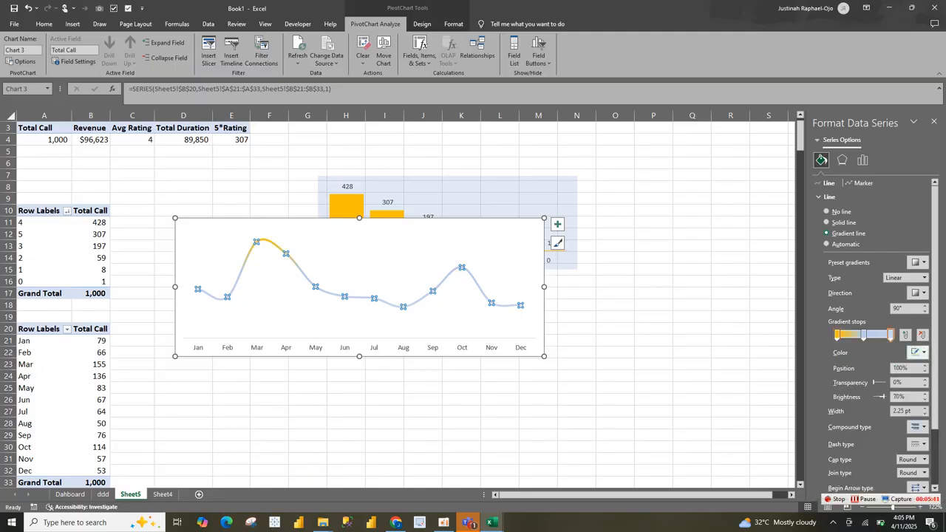
{"action": "left_click", "coordinate": [919, 353]}
{"action": "left_click", "coordinate": [909, 394]}
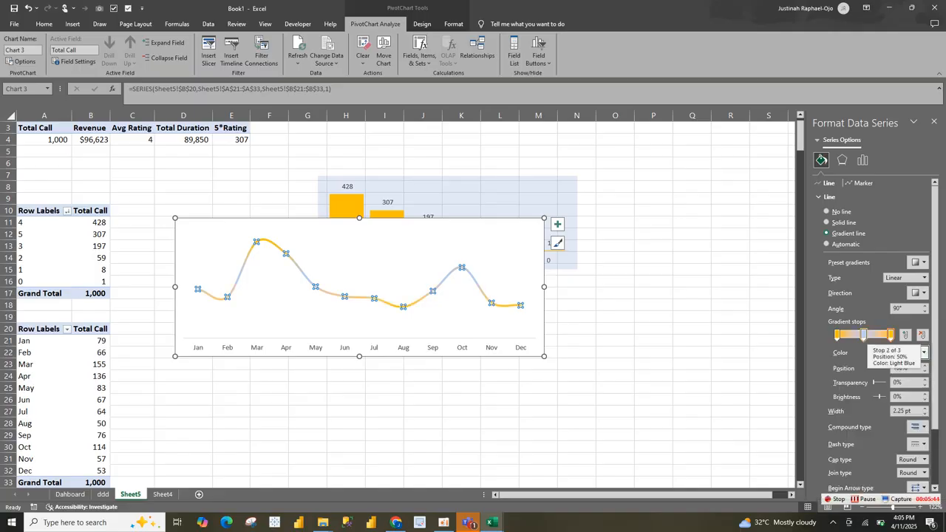
{"action": "left_click", "coordinate": [863, 335]}
{"action": "left_click", "coordinate": [918, 353]}
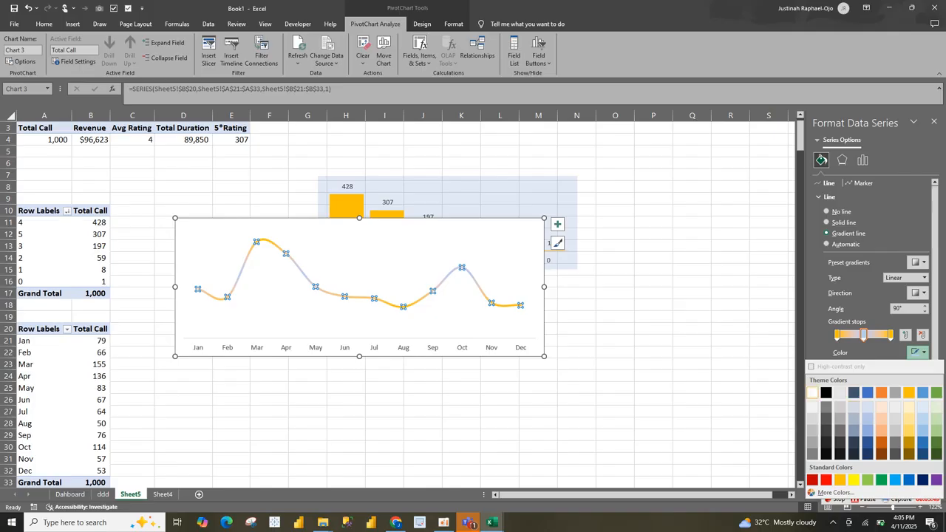
{"action": "left_click", "coordinate": [812, 393]}
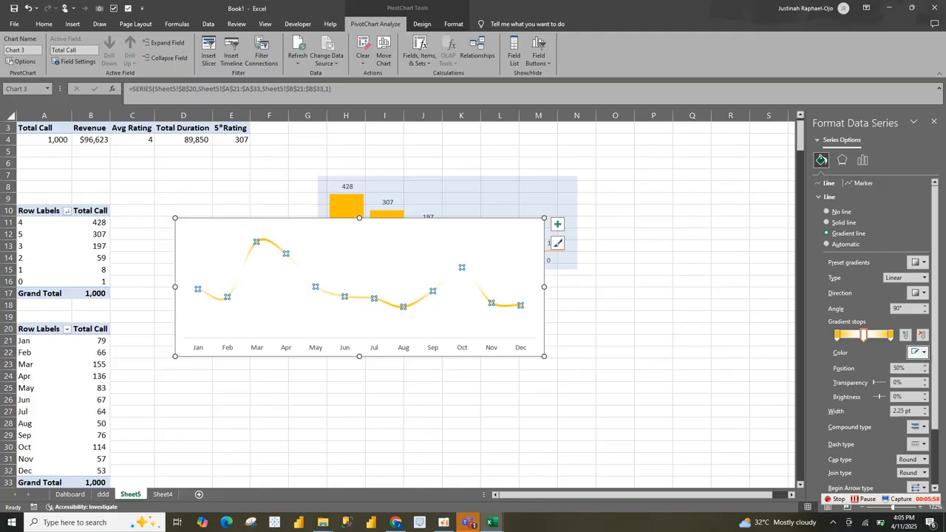
Step: Set the monthly calls line's width to 4.25 pt
{"action": "left_click", "coordinate": [924, 408]}
{"action": "left_click", "coordinate": [925, 408]}
{"action": "left_click", "coordinate": [924, 408]}
{"action": "left_click", "coordinate": [925, 408]}
{"action": "left_click", "coordinate": [924, 408]}
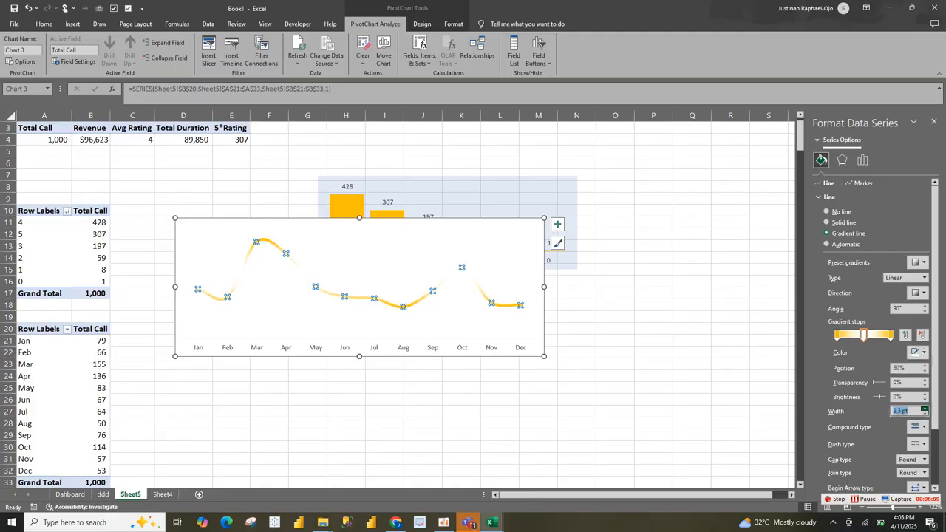
{"action": "left_click", "coordinate": [925, 408]}
{"action": "left_click", "coordinate": [925, 408]}
{"action": "left_click", "coordinate": [925, 408]}
{"action": "left_click", "coordinate": [924, 408]}
{"action": "left_click", "coordinate": [924, 408]}
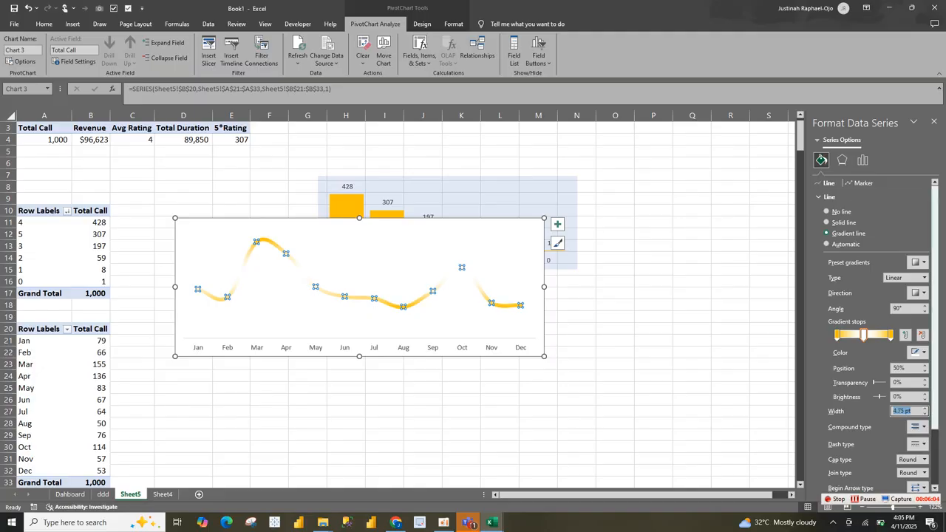
{"action": "left_click", "coordinate": [925, 413]}
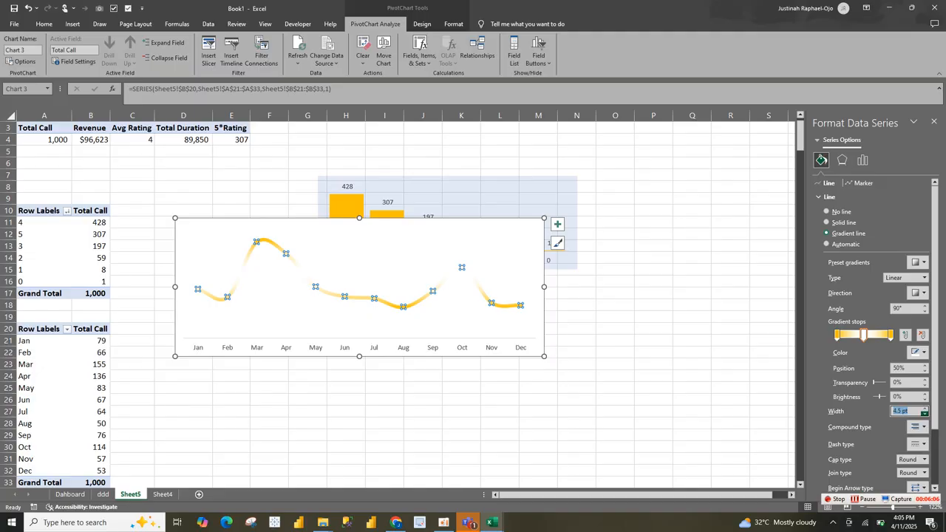
{"action": "left_click", "coordinate": [924, 413]}
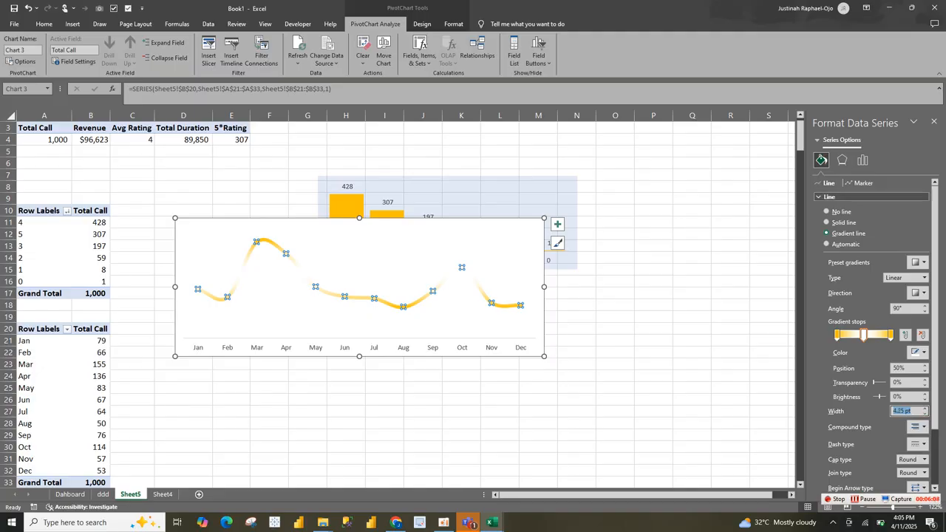
Step: Add built-in circular markers of size 7 to the monthly calls series
{"action": "left_click", "coordinate": [829, 197]}
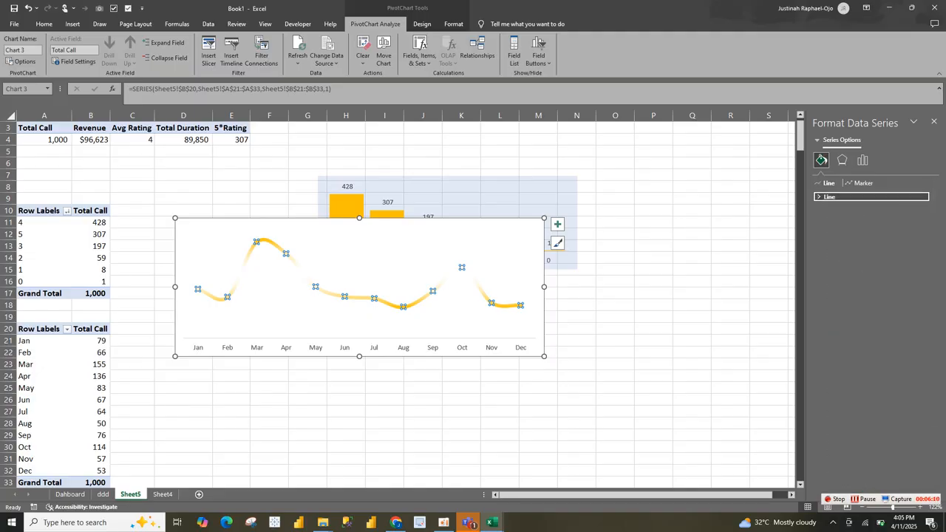
{"action": "left_click", "coordinate": [860, 183]}
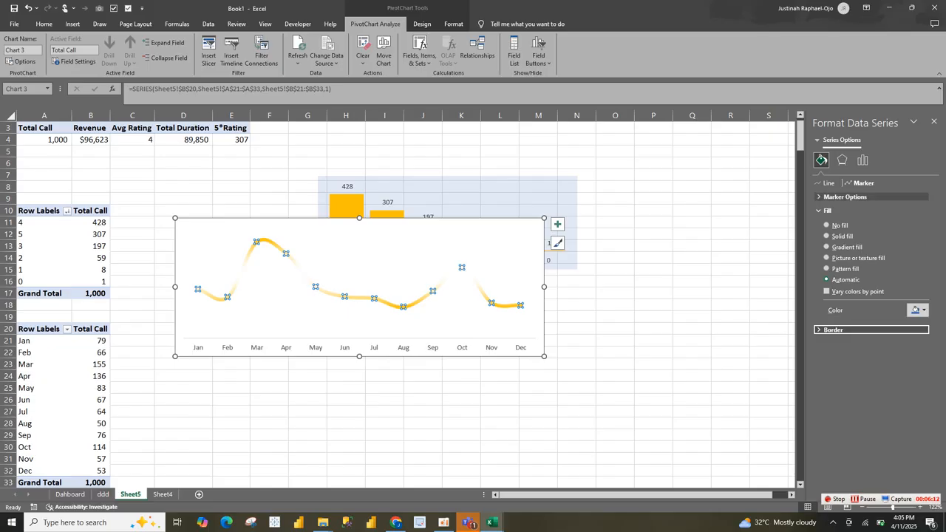
{"action": "left_click", "coordinate": [845, 197]}
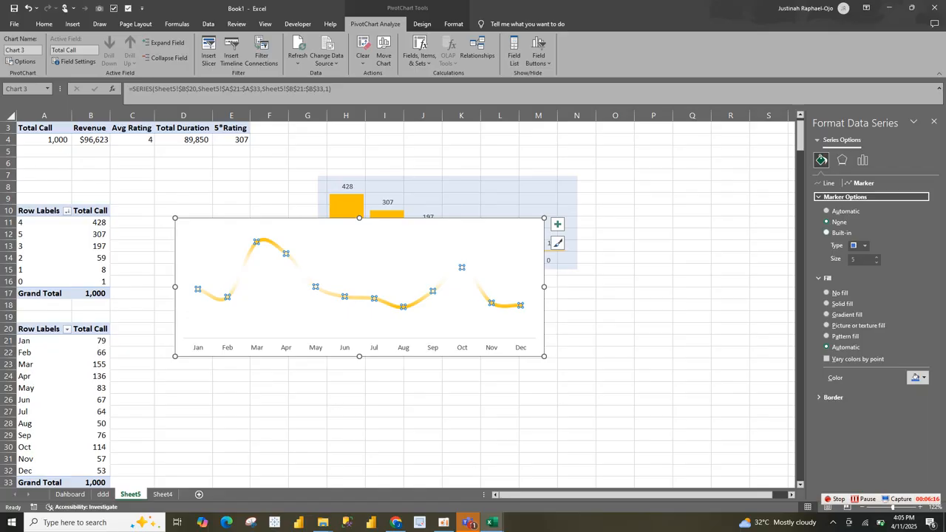
{"action": "left_click", "coordinate": [827, 233]}
{"action": "left_click", "coordinate": [864, 245]}
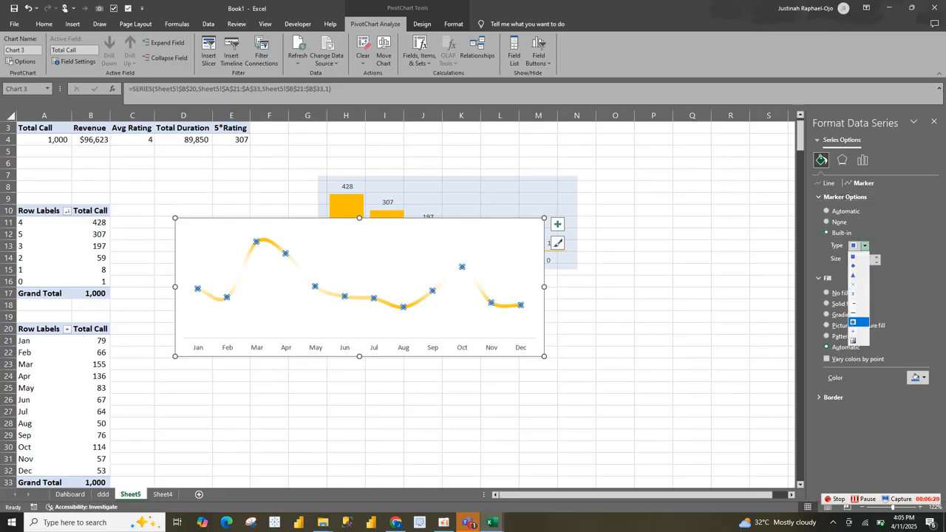
{"action": "left_click", "coordinate": [853, 322]}
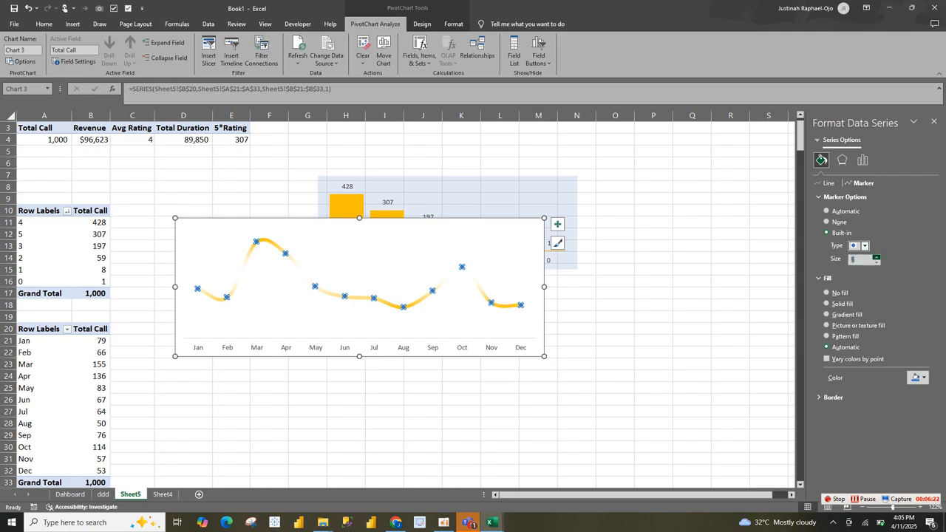
{"action": "left_click", "coordinate": [877, 256]}
{"action": "left_click", "coordinate": [876, 256]}
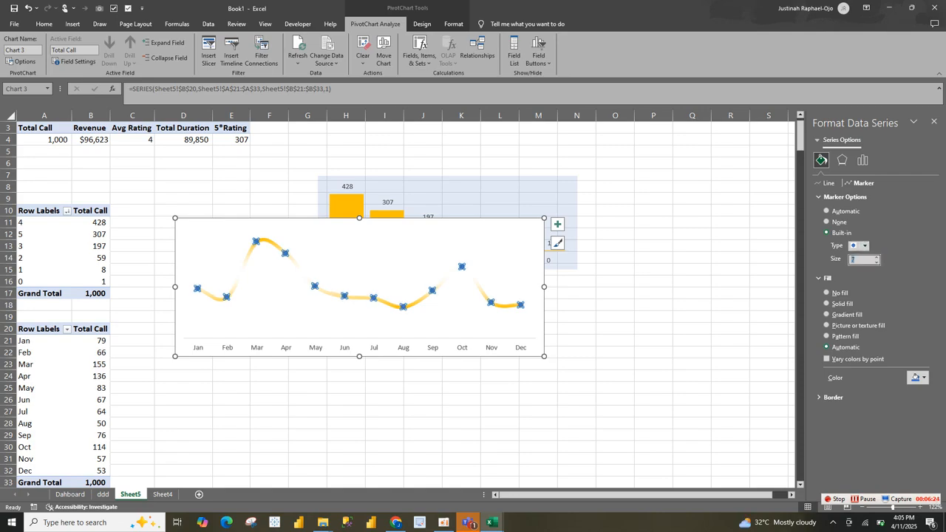
Step: Fill the series markers with solid light blue and remove their border line
{"action": "left_click", "coordinate": [917, 378]}
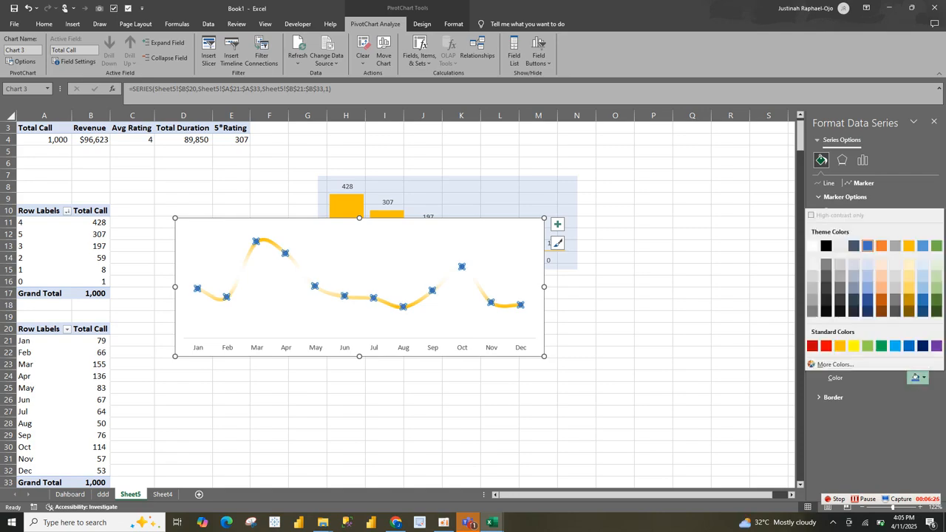
{"action": "left_click", "coordinate": [895, 346]}
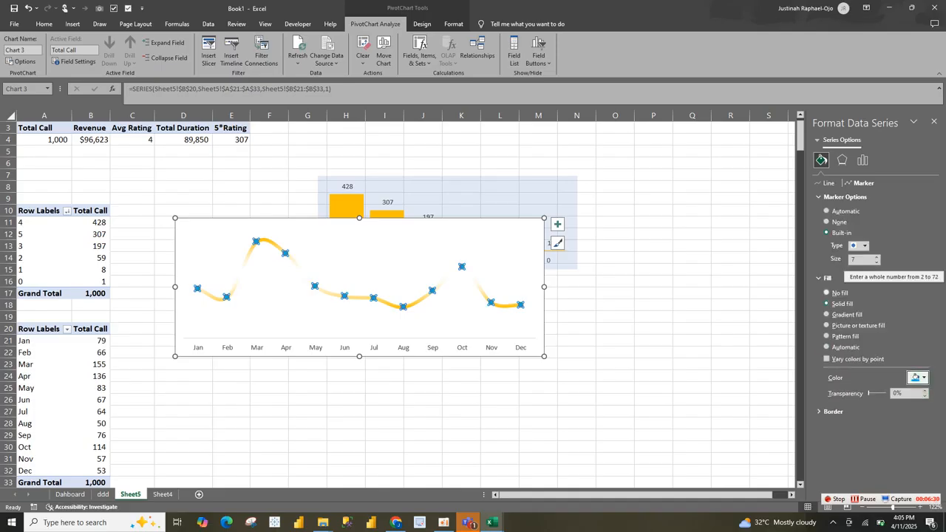
{"action": "left_click", "coordinate": [833, 411]}
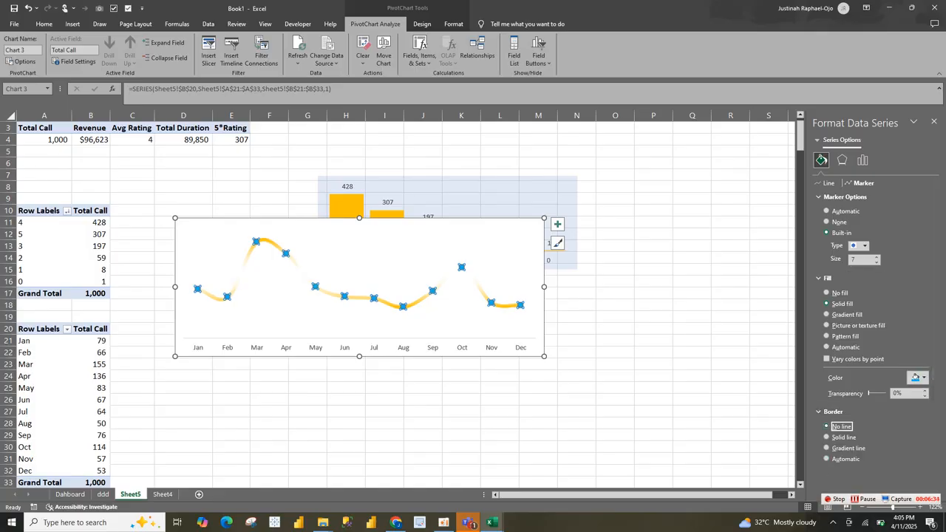
{"action": "left_click", "coordinate": [833, 412]}
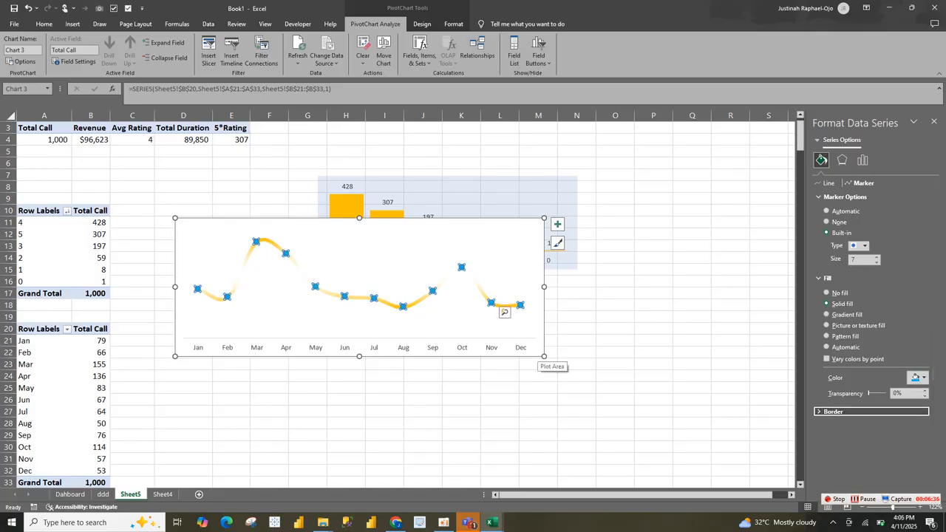
Step: Enlarge the line chart slightly and give its chart area a solid blue fill with 94% transparency
{"action": "left_click_drag", "start_coordinate": [544, 356], "coordinate": [556, 359]}
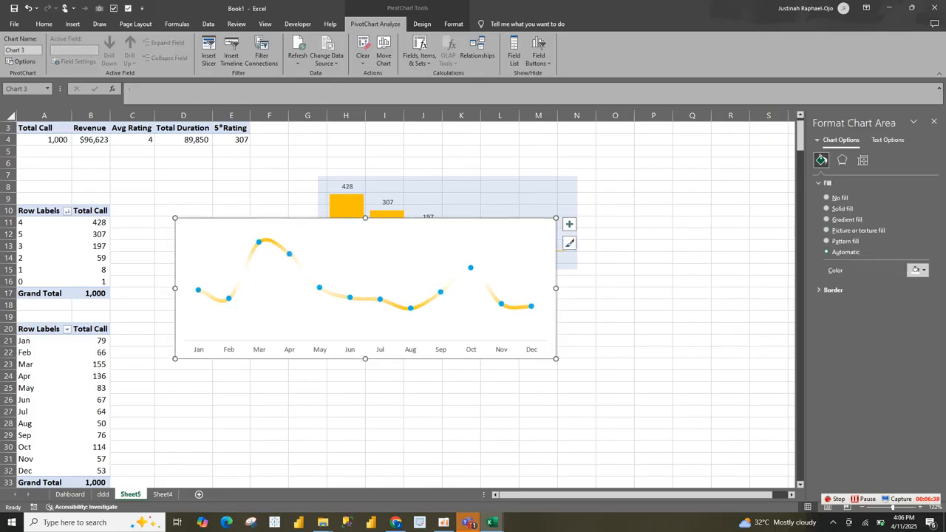
{"action": "left_click", "coordinate": [842, 159]}
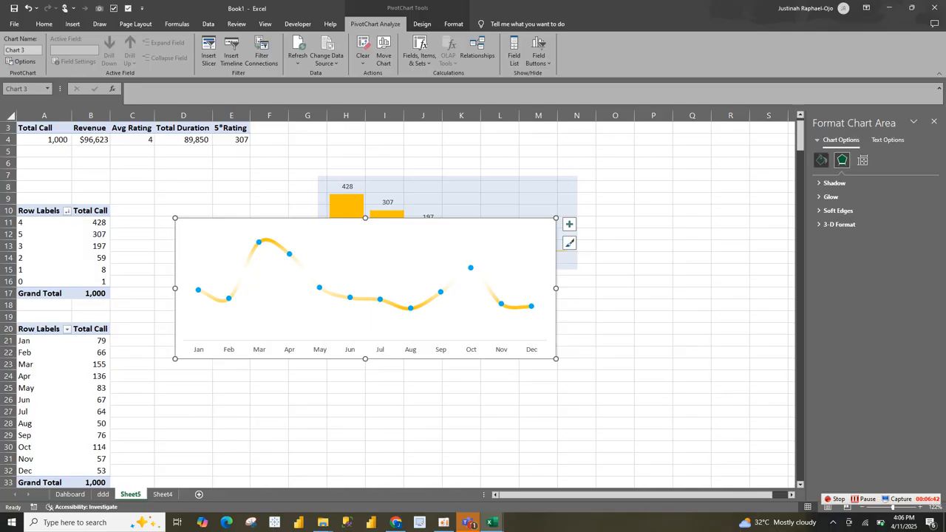
{"action": "left_click", "coordinate": [821, 160]}
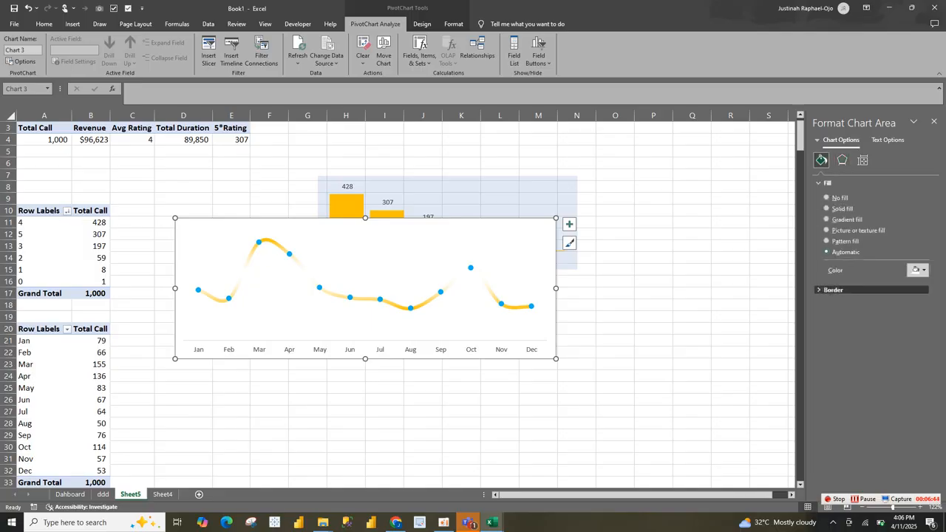
{"action": "left_click", "coordinate": [834, 289]}
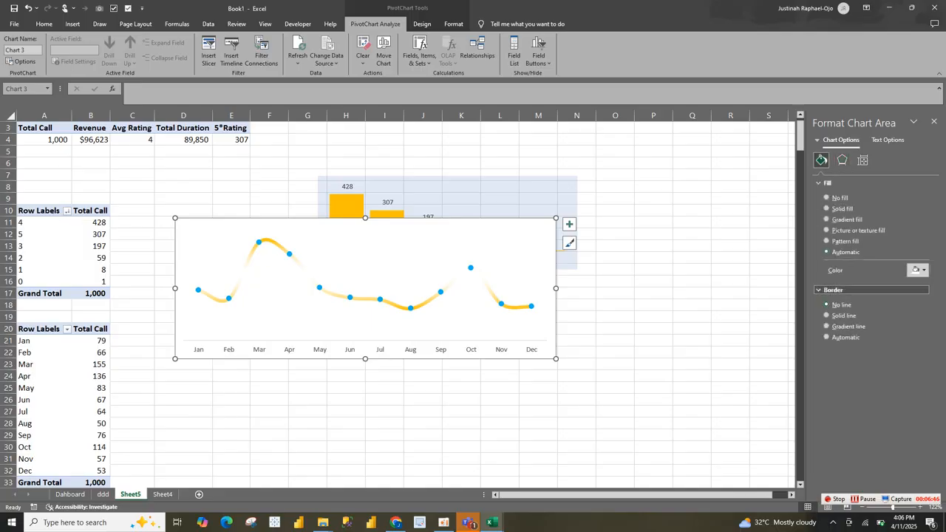
{"action": "left_click", "coordinate": [833, 290]}
{"action": "left_click", "coordinate": [918, 270]}
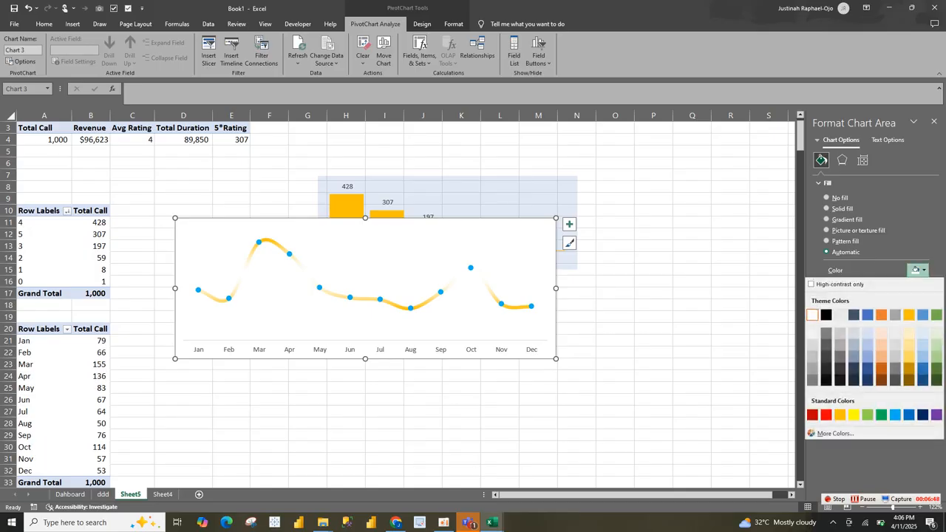
{"action": "left_click", "coordinate": [868, 315]}
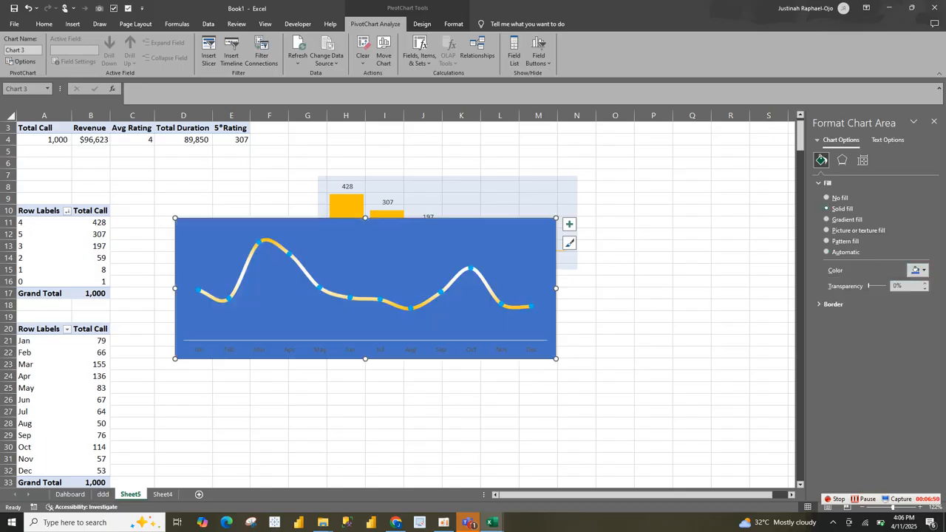
{"action": "left_click_drag", "start_coordinate": [869, 285], "coordinate": [878, 286]}
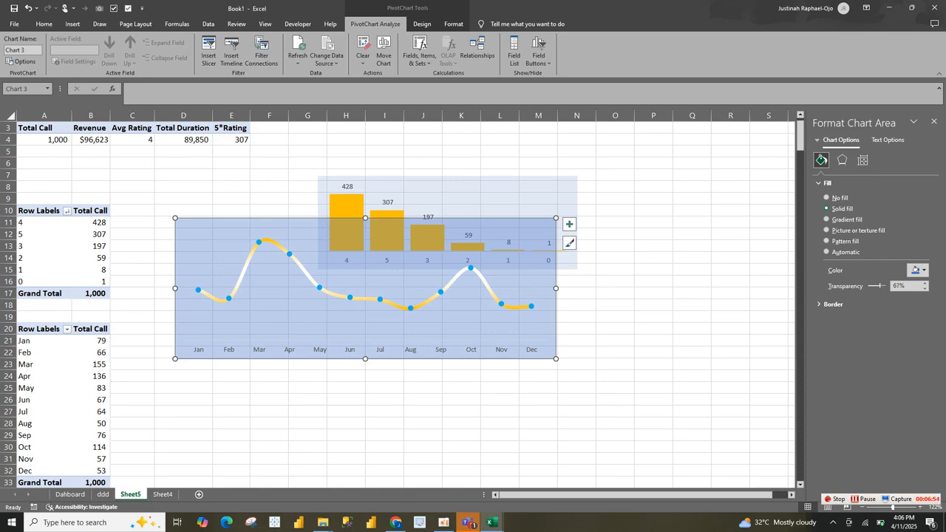
{"action": "left_click_drag", "start_coordinate": [878, 285], "coordinate": [884, 285]}
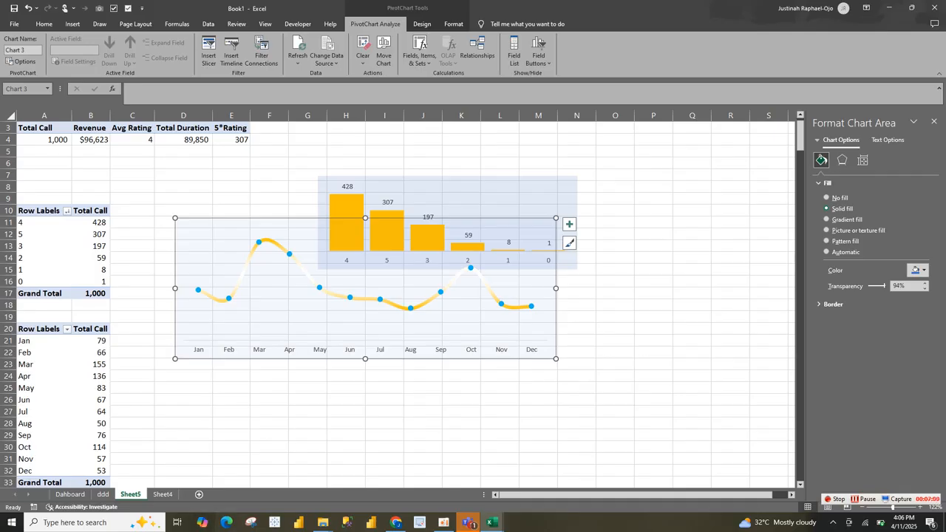
Step: Paste the line chart into the ddd sheet, place it beneath the rating cards and make it narrower
{"action": "left_click", "coordinate": [103, 494]}
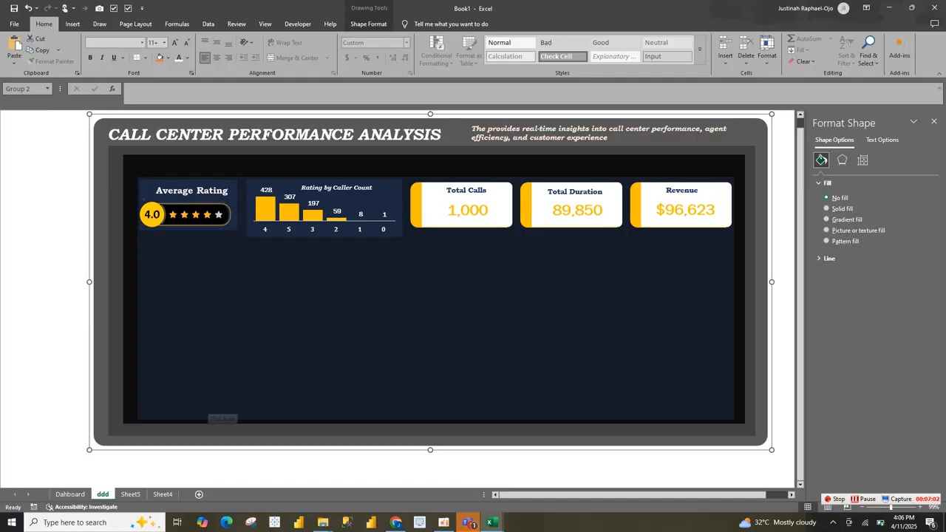
{"action": "key", "text": "ctrl+v"}
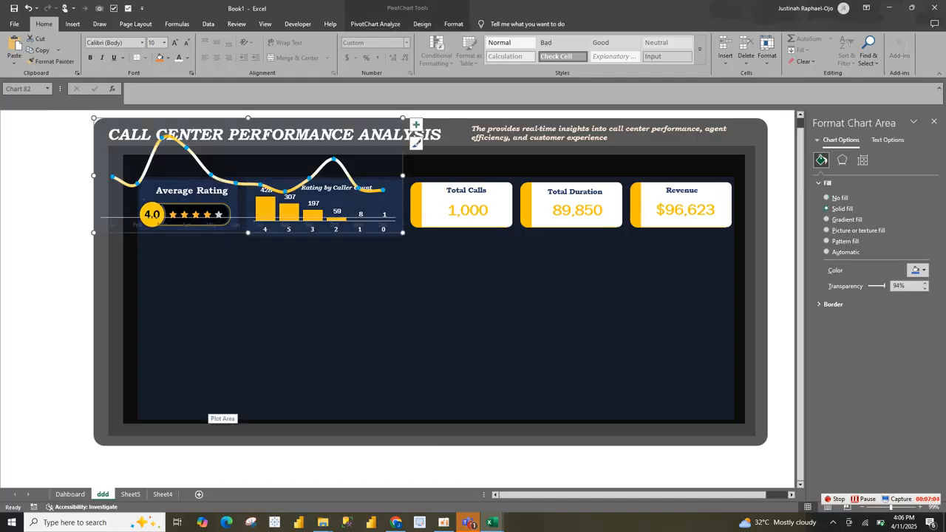
{"action": "mouse_move", "coordinate": [399, 213]}
{"action": "left_mouse_down"}
{"action": "mouse_move", "coordinate": [407, 288]}
{"action": "mouse_move", "coordinate": [447, 333]}
{"action": "left_mouse_up"}
{"action": "left_click_drag", "start_coordinate": [450, 295], "coordinate": [417, 295]}
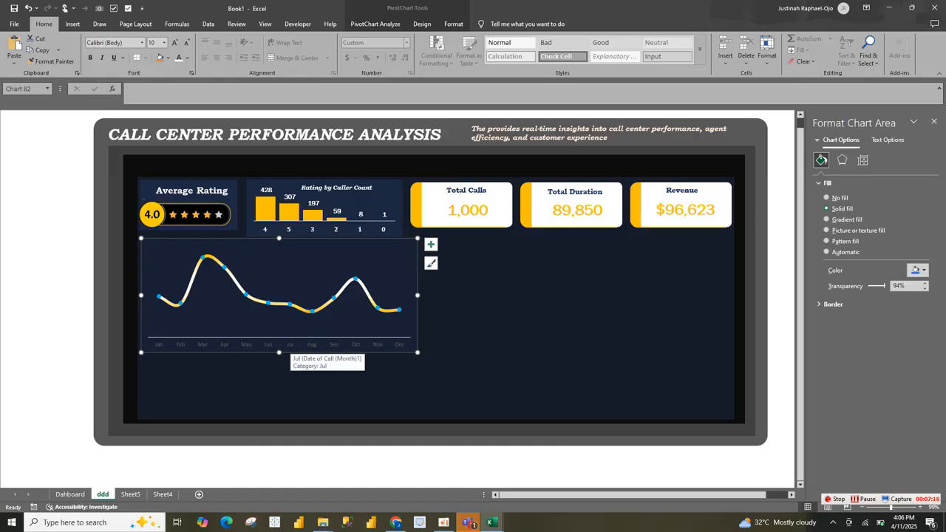
Step: Format the pasted line chart's text as bold white Cambria at 10.5 pt
{"action": "left_click", "coordinate": [142, 43]}
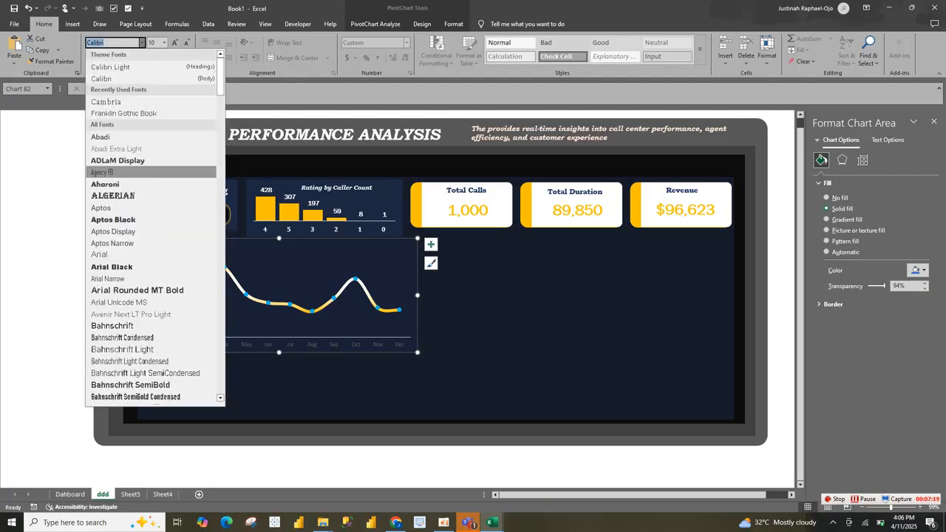
{"action": "left_click", "coordinate": [105, 101]}
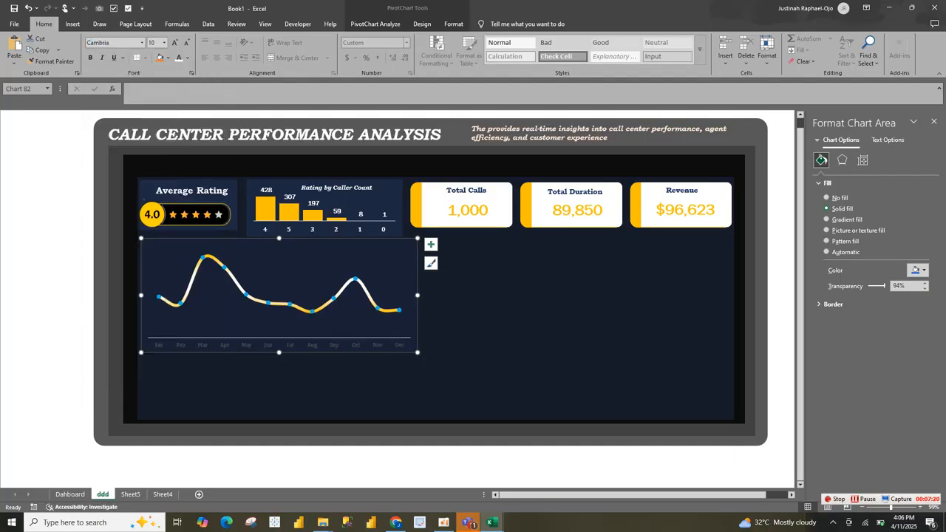
{"action": "left_click", "coordinate": [179, 58]}
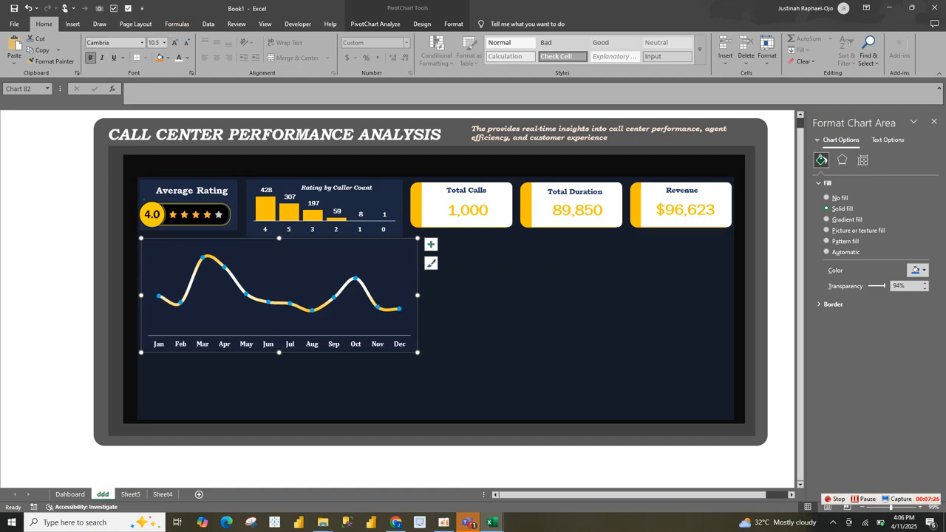
{"action": "left_click", "coordinate": [214, 293]}
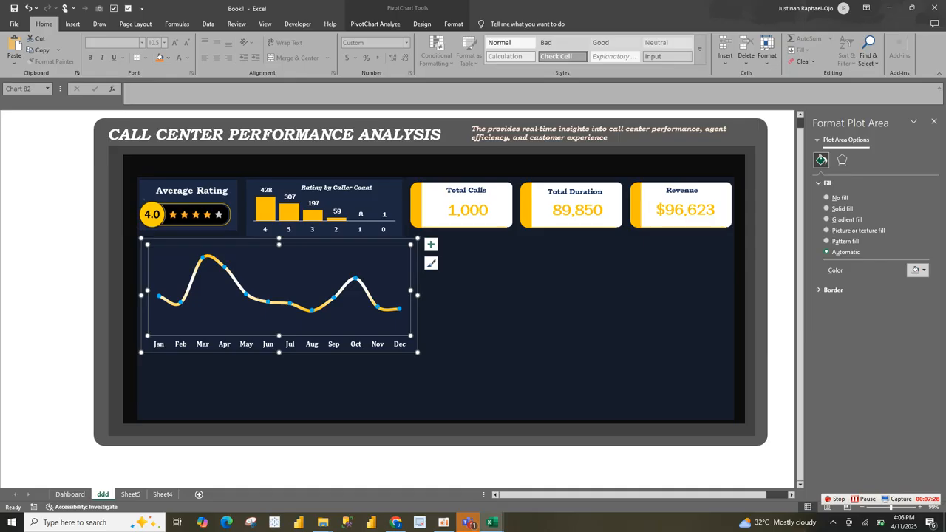
Step: Add data labels to the monthly calls line chart and set their font to Franklin Gothic Book
{"action": "left_click", "coordinate": [431, 244]}
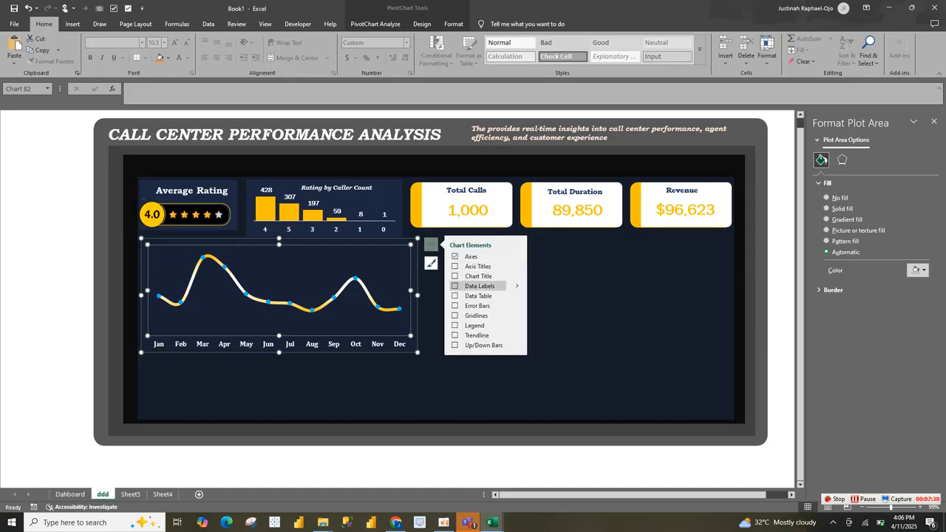
{"action": "left_click", "coordinate": [456, 286]}
{"action": "left_click", "coordinate": [357, 270]}
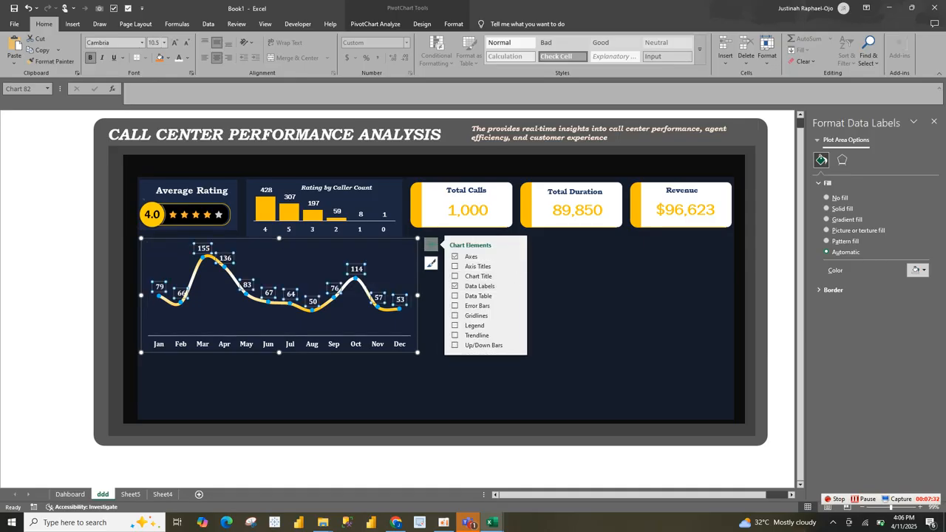
{"action": "left_click", "coordinate": [142, 42]}
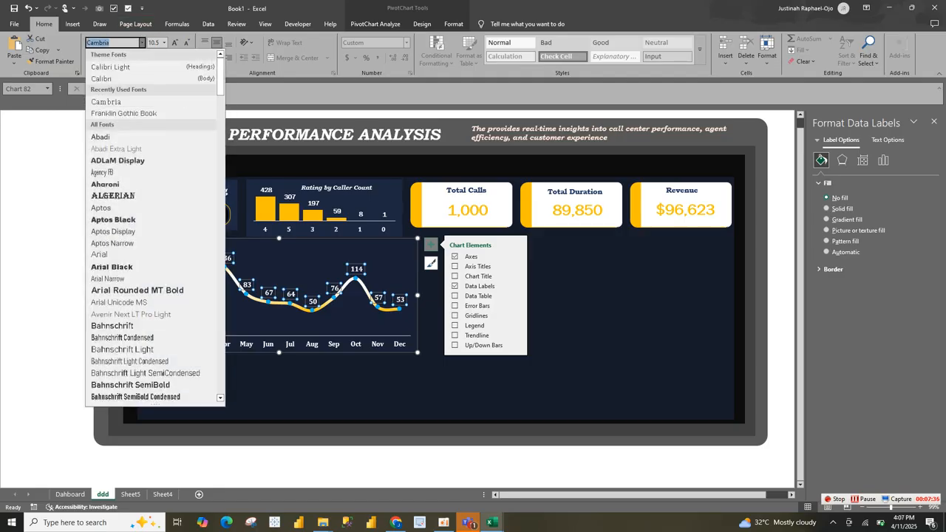
{"action": "left_click", "coordinate": [124, 113]}
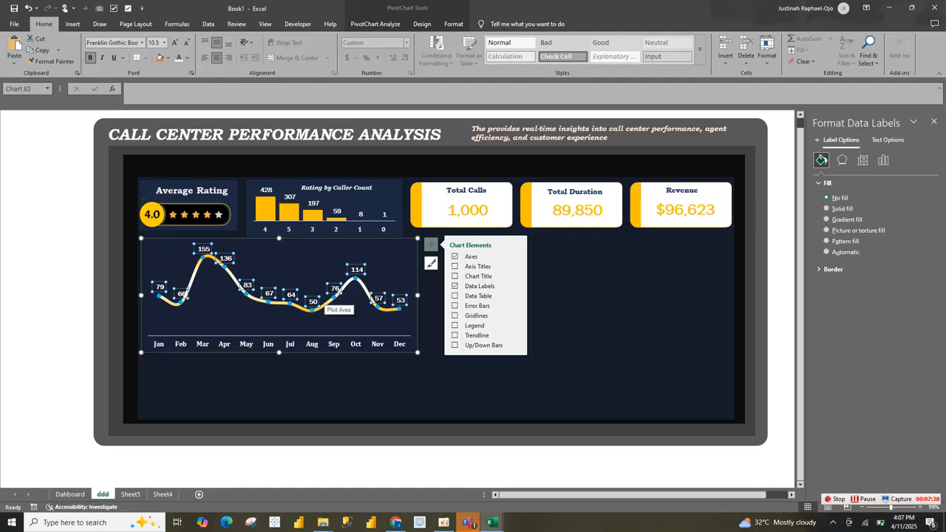
Step: Make the monthly calls line chart shorter and slightly wider beneath the rating cards
{"action": "left_click", "coordinate": [325, 303]}
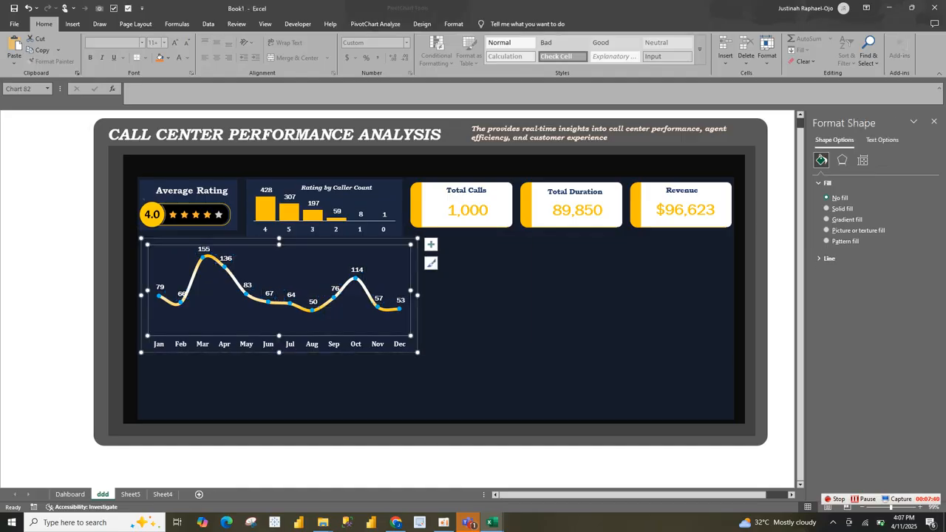
{"action": "left_click_drag", "start_coordinate": [417, 353], "coordinate": [422, 325]}
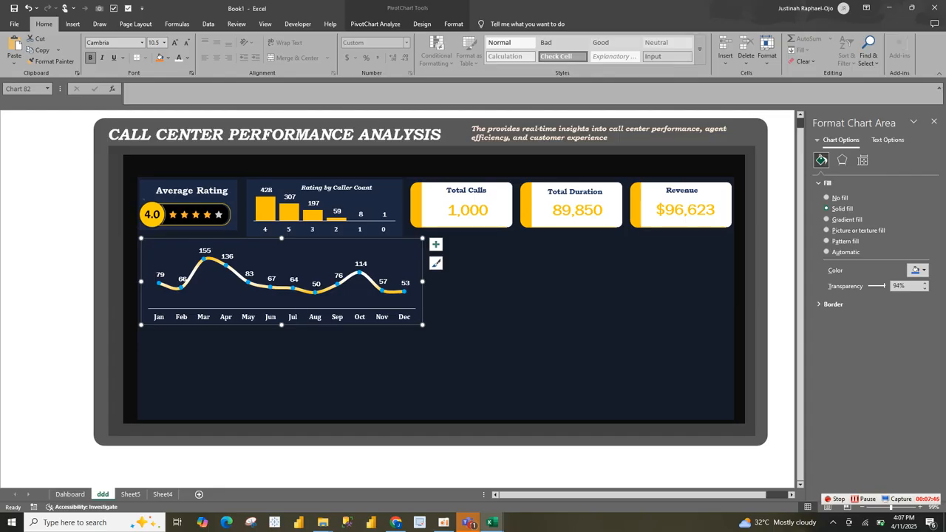
{"action": "left_click", "coordinate": [375, 25]}
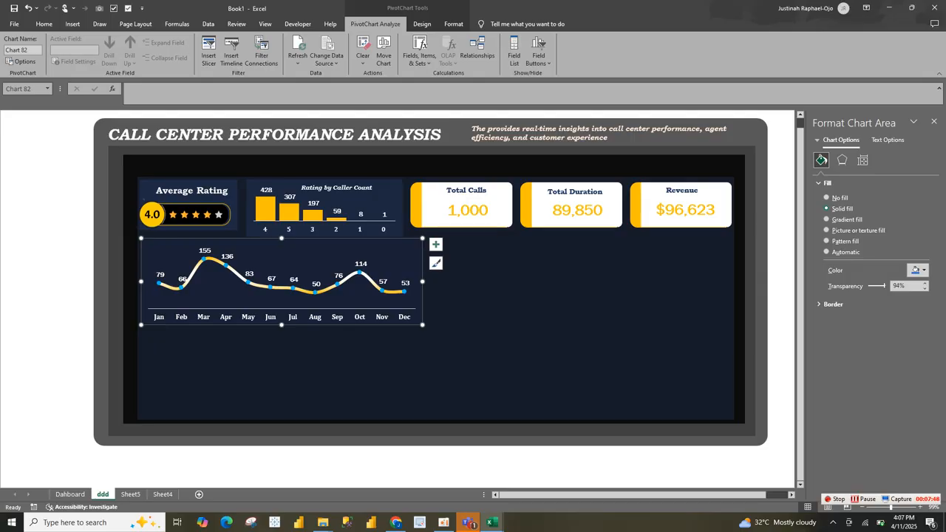
Step: Copy the Monthly Calls Trend title text box from the Dahboard sheet and check the fill settings of the chart beneath it
{"action": "left_click", "coordinate": [70, 494]}
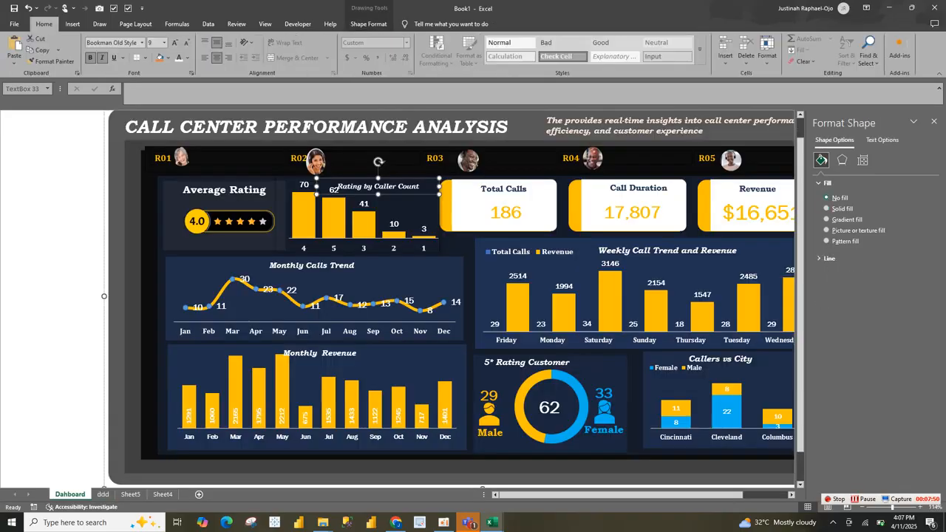
{"action": "left_click", "coordinate": [312, 266]}
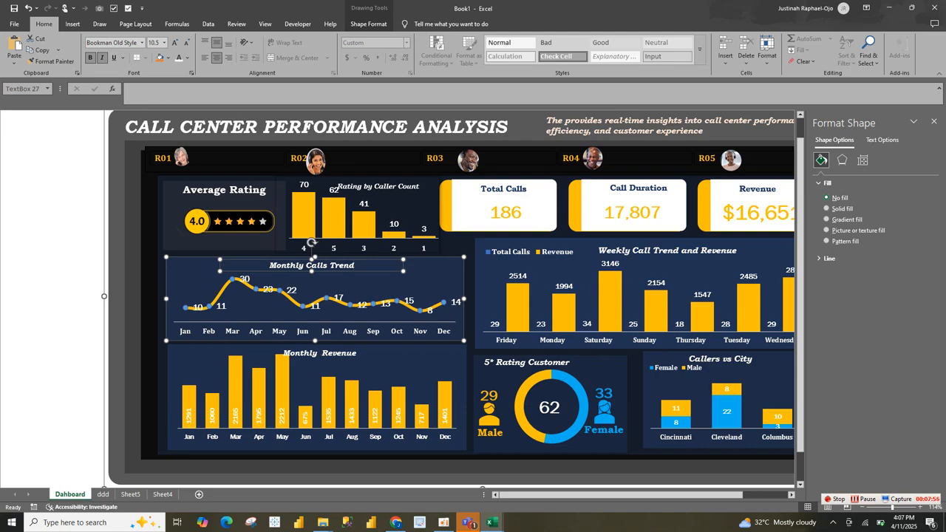
{"action": "left_click", "coordinate": [314, 264]}
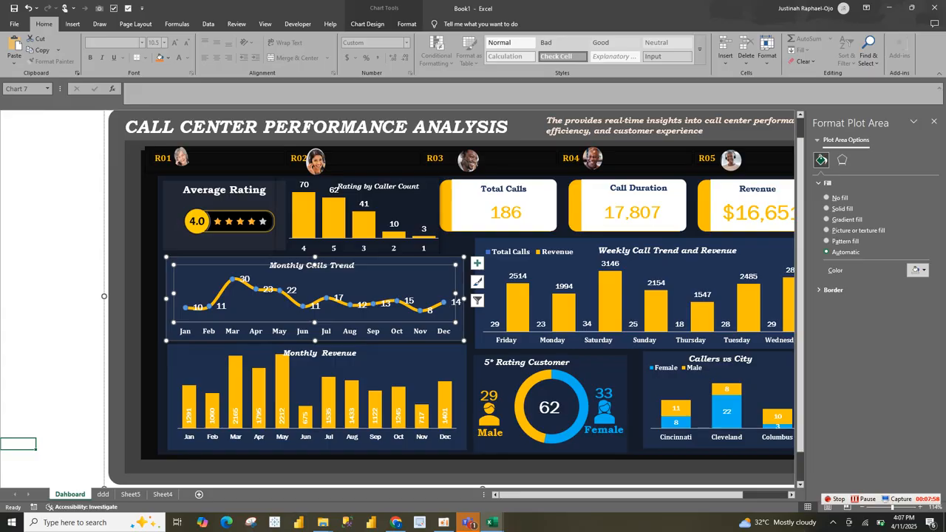
{"action": "left_click", "coordinate": [470, 283]}
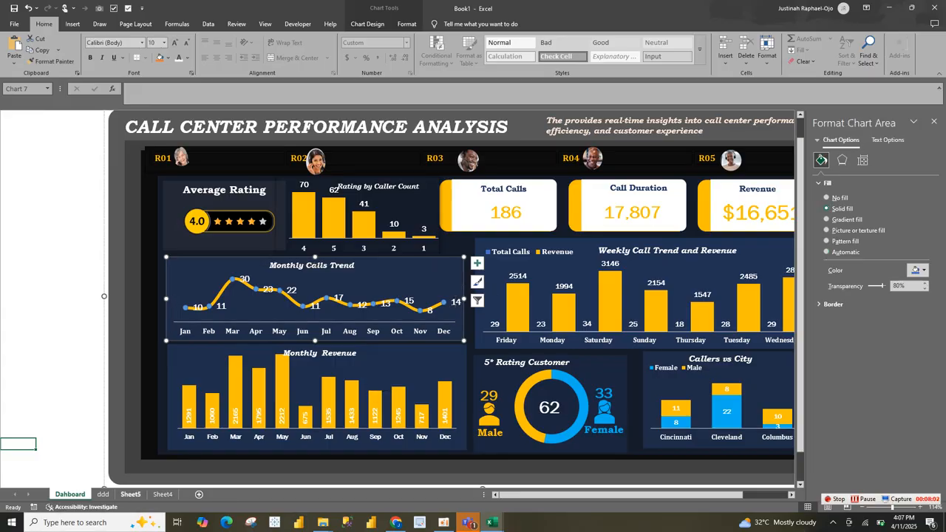
Step: Set the fill transparency of the line chart's area on the ddd sheet to 80%
{"action": "left_click", "coordinate": [102, 493]}
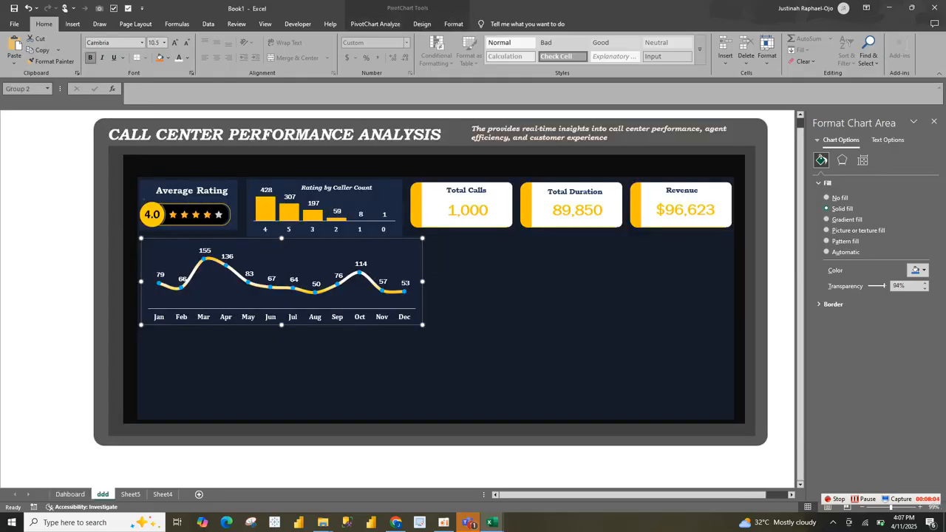
{"action": "left_click", "coordinate": [470, 271]}
{"action": "left_click", "coordinate": [410, 258]}
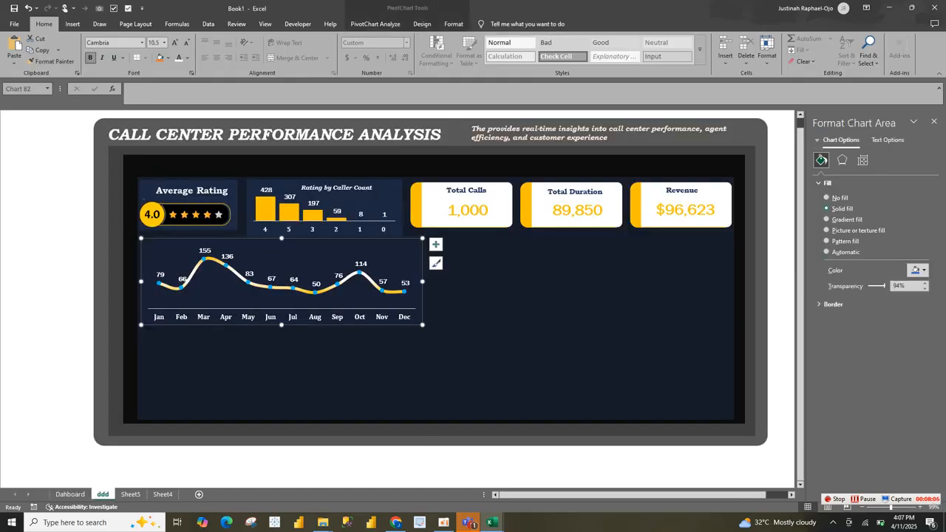
{"action": "left_click", "coordinate": [898, 286]}
{"action": "key", "text": "BackSpace"}
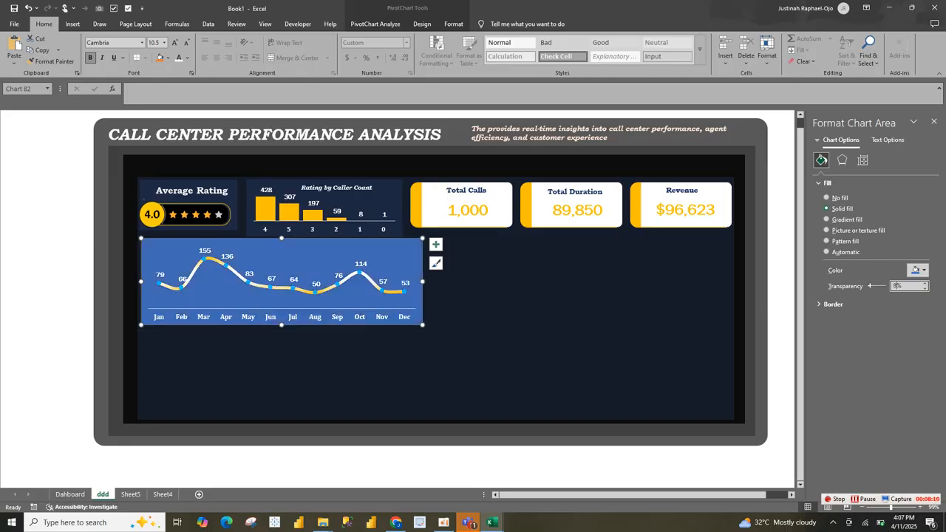
{"action": "type", "text": "80"}
{"action": "left_click", "coordinate": [517, 303]}
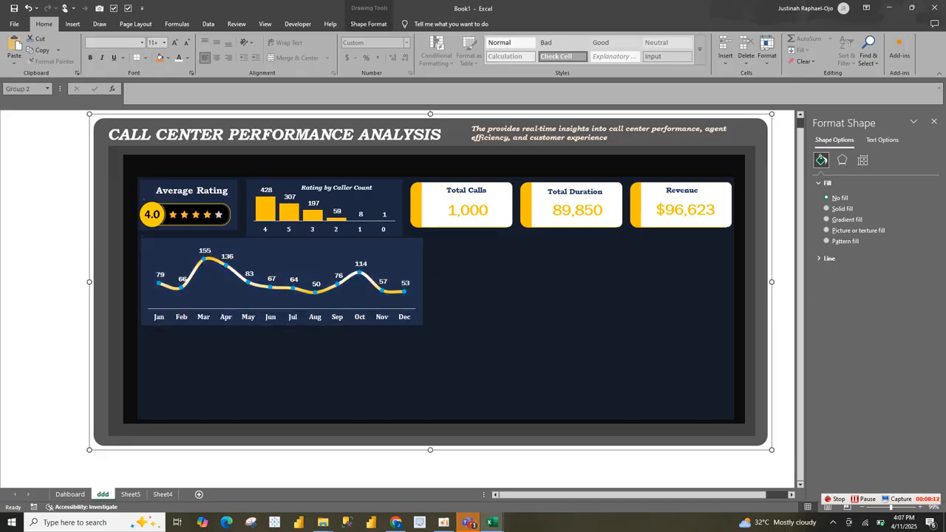
Step: Paste the Monthly Calls Trend title onto the line chart and place it centred along the chart's upper edge
{"action": "left_click", "coordinate": [395, 252]}
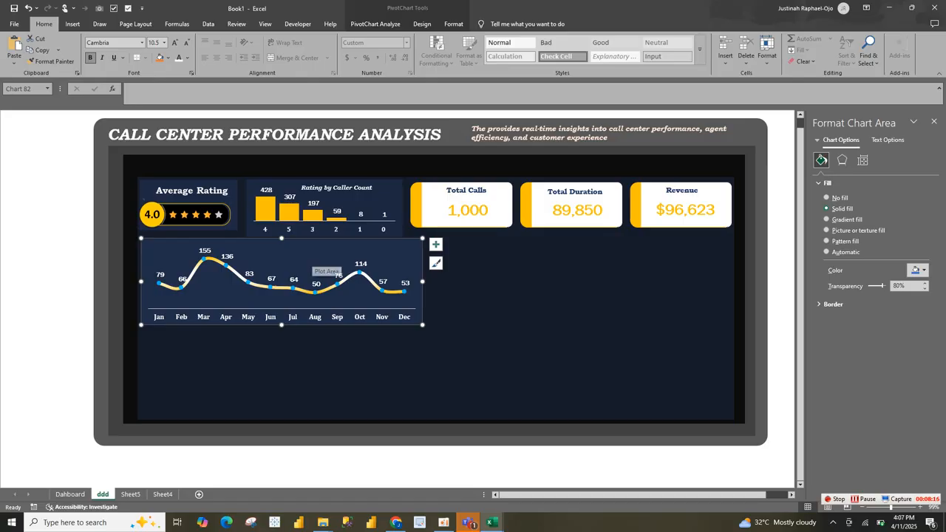
{"action": "key", "text": "ctrl+v"}
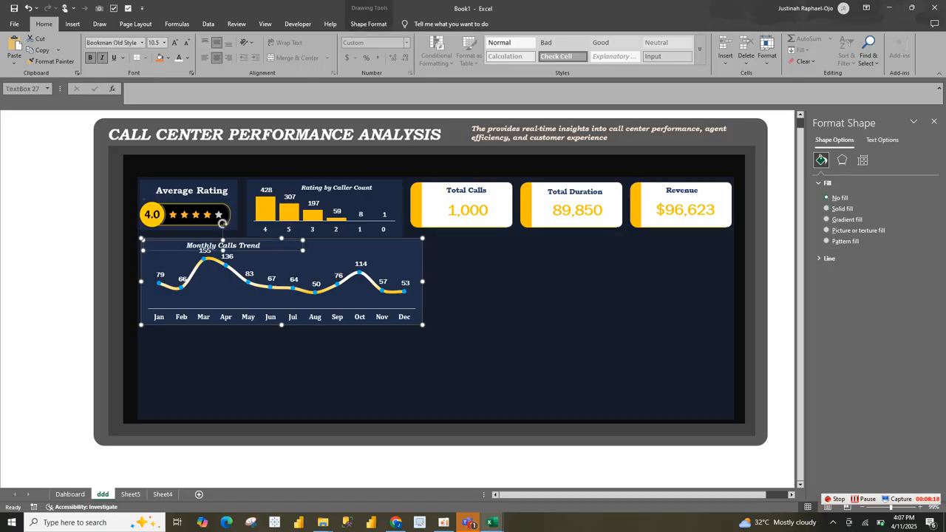
{"action": "left_click_drag", "start_coordinate": [262, 241], "coordinate": [329, 241]}
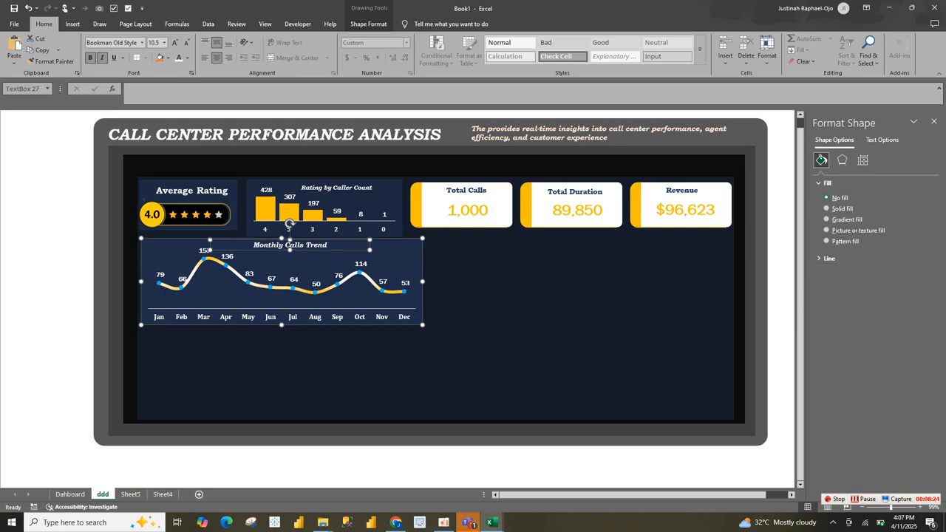
Step: Copy the monthly Total Call PivotTable on Sheet5 and paste it below the original at A35, closing the formatting pane
{"action": "left_click", "coordinate": [130, 493]}
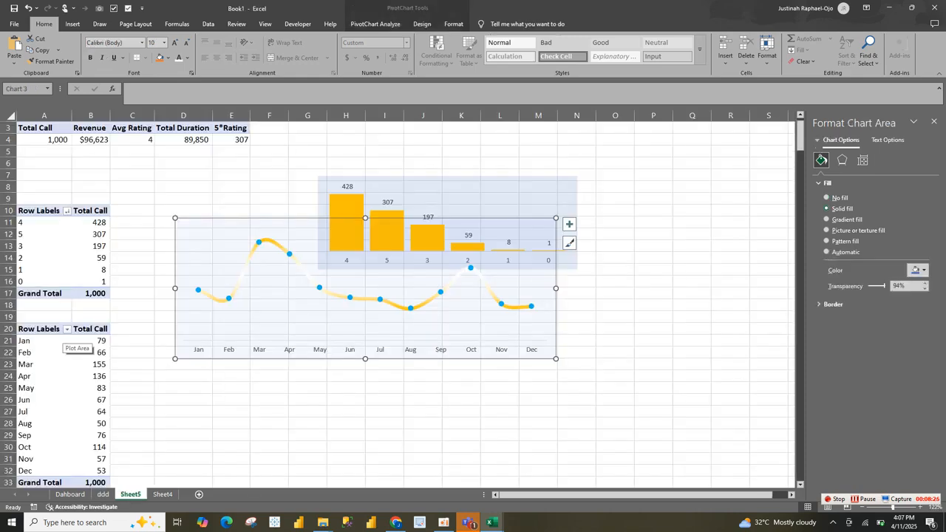
{"action": "left_click_drag", "start_coordinate": [63, 331], "coordinate": [92, 482]}
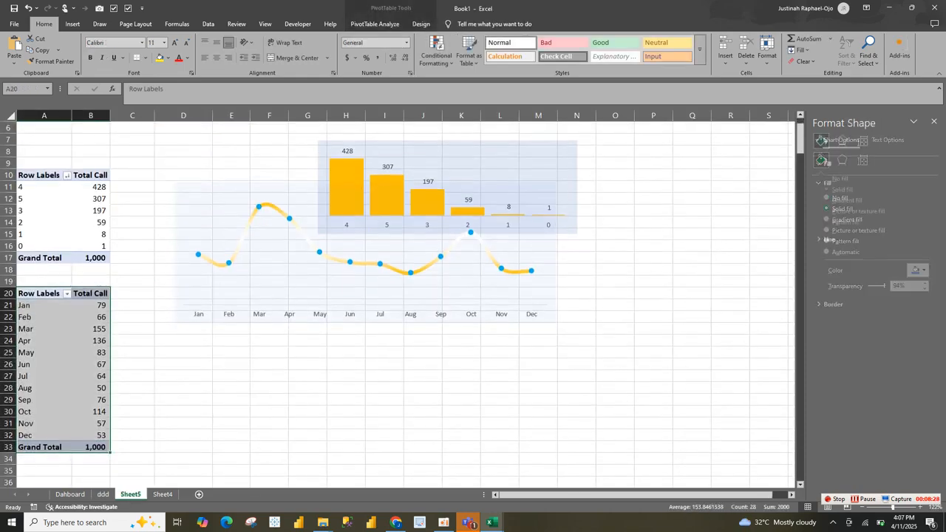
{"action": "key", "text": "ctrl+c"}
{"action": "left_click", "coordinate": [45, 470]}
{"action": "key", "text": "ctrl+v"}
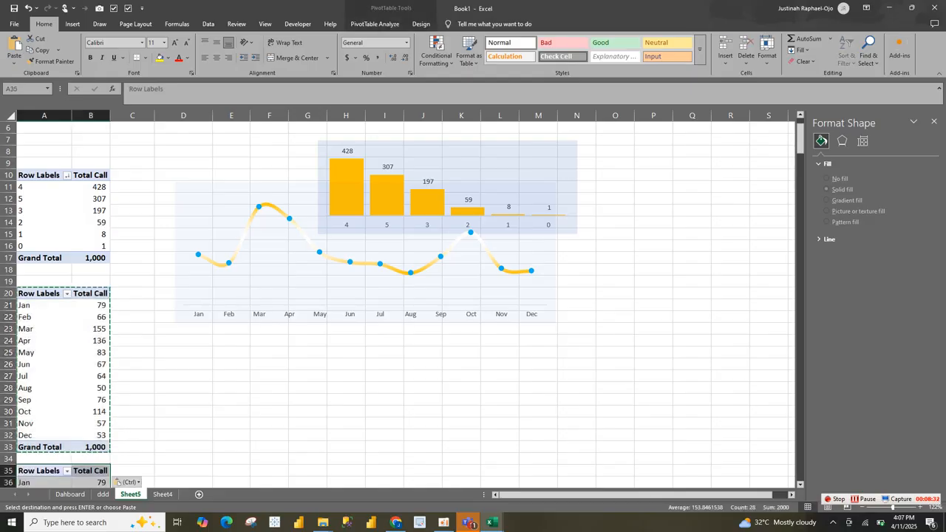
{"action": "left_click", "coordinate": [934, 121]}
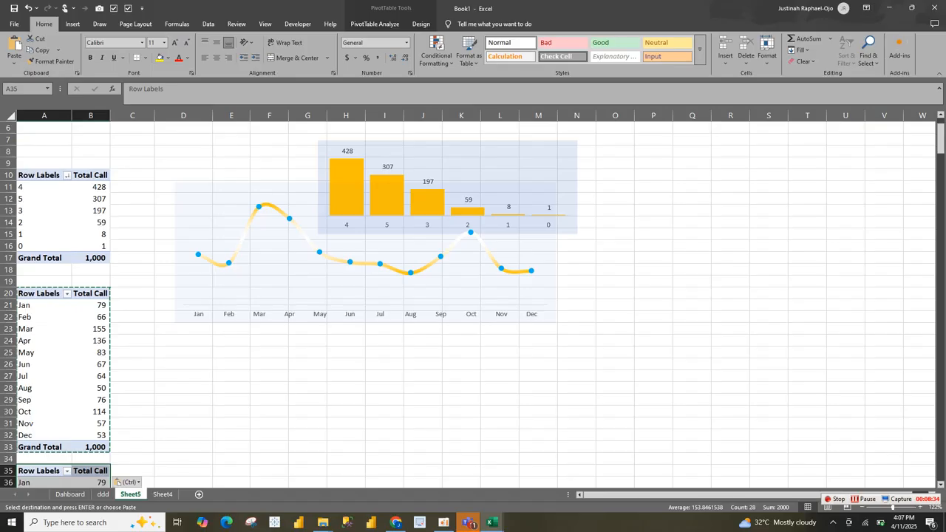
Step: Replace Total Call with Revenue as the value field of the copied monthly PivotTable
{"action": "right_click", "coordinate": [59, 392]}
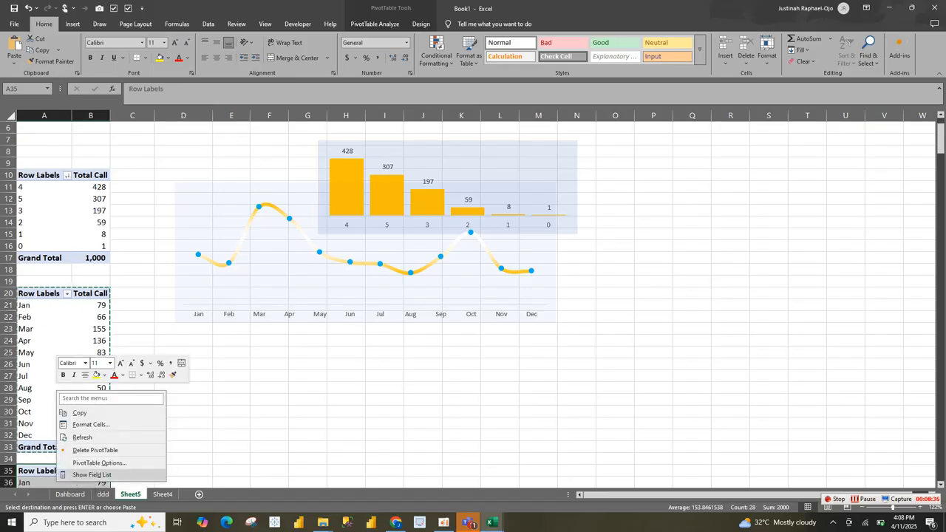
{"action": "left_click", "coordinate": [92, 475]}
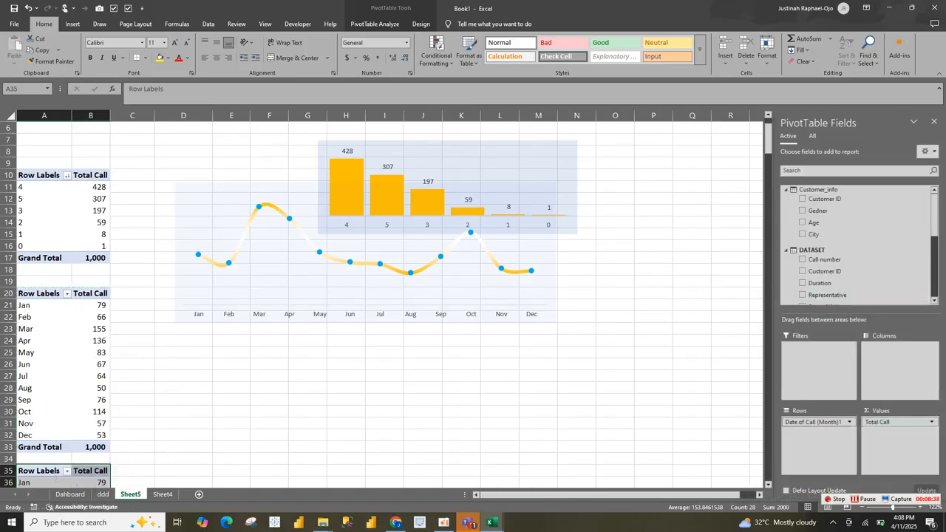
{"action": "left_click_drag", "start_coordinate": [889, 422], "coordinate": [872, 284]}
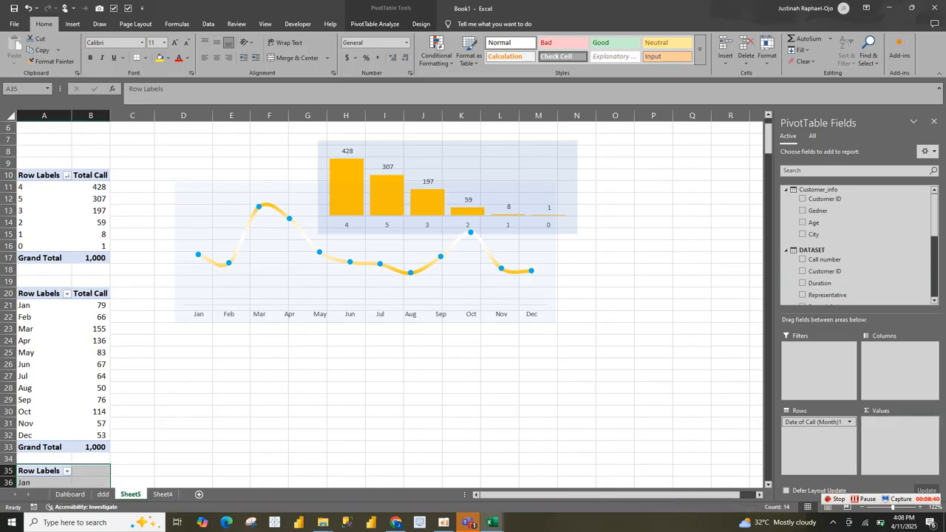
{"action": "scroll", "coordinate": [850, 282], "scroll_direction": "down", "scroll_amount": 5}
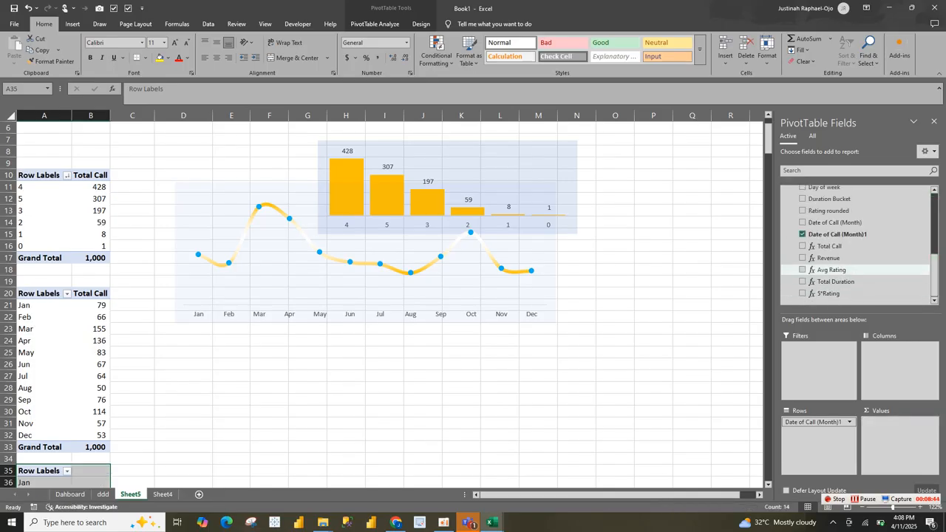
{"action": "left_click", "coordinate": [803, 257]}
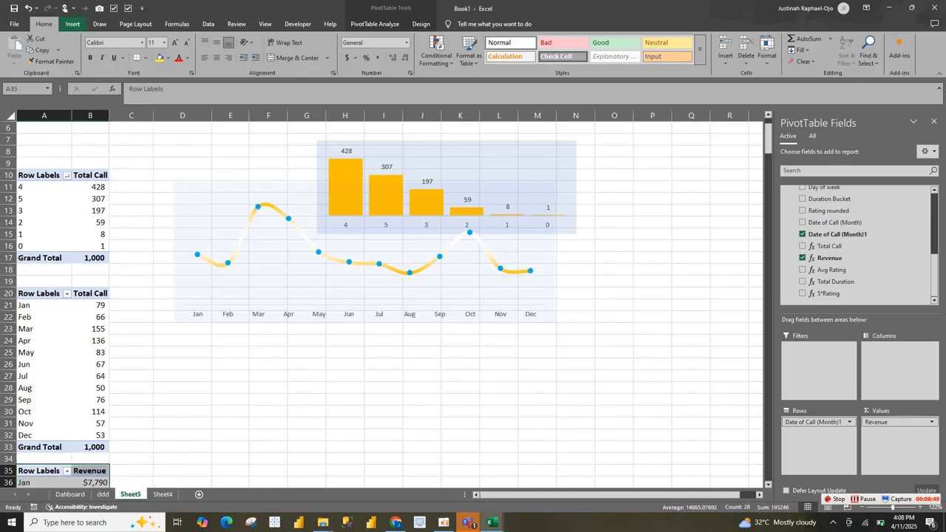
Step: Insert a clustered column PivotChart from the monthly Revenue PivotTable and make it wider and shorter
{"action": "left_click", "coordinate": [73, 24]}
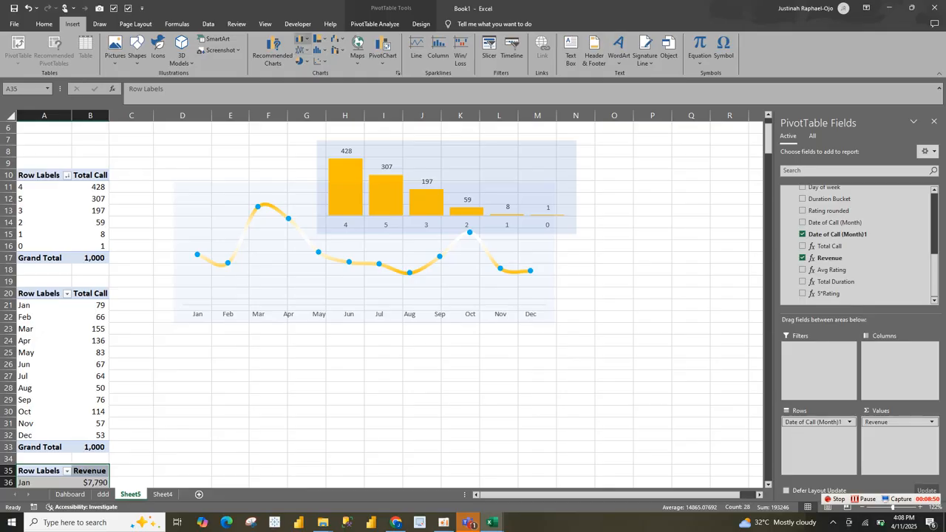
{"action": "left_click", "coordinate": [303, 38]}
{"action": "left_click", "coordinate": [335, 70]}
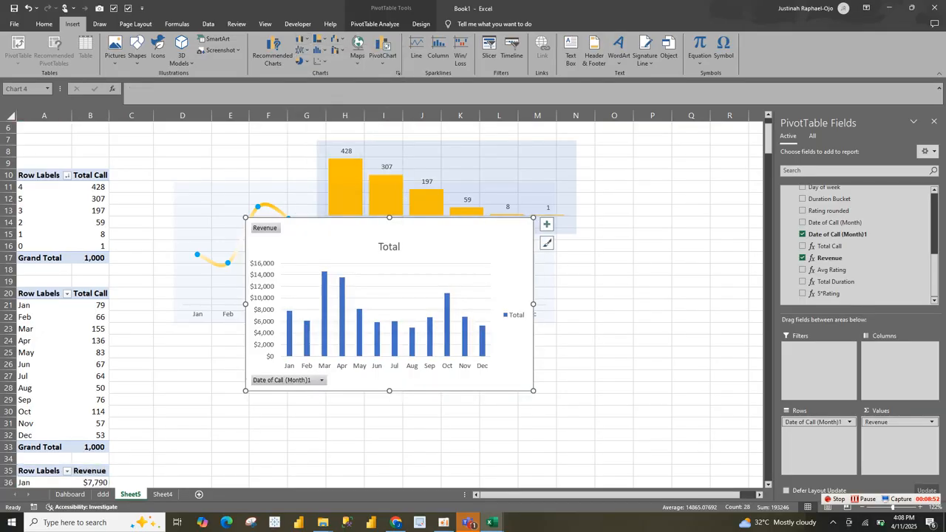
{"action": "left_click_drag", "start_coordinate": [557, 381], "coordinate": [581, 373]}
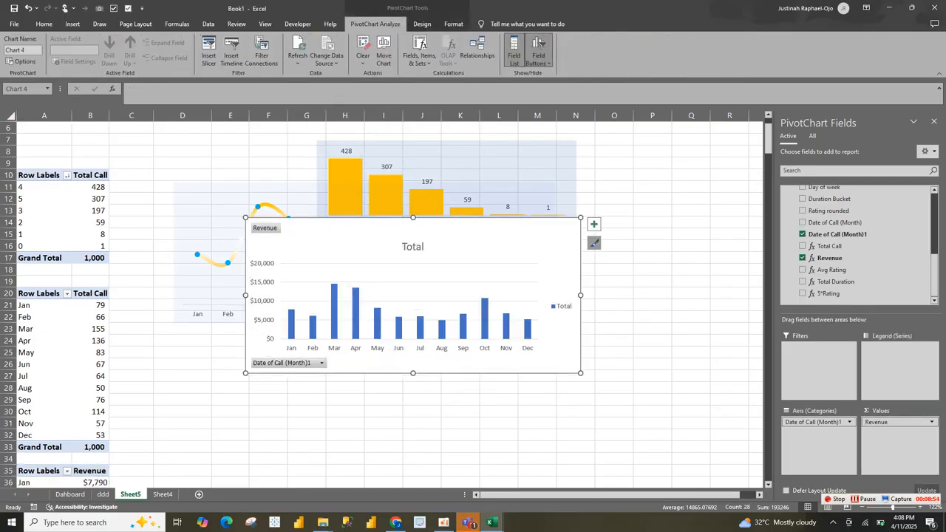
{"action": "left_click", "coordinate": [589, 234]}
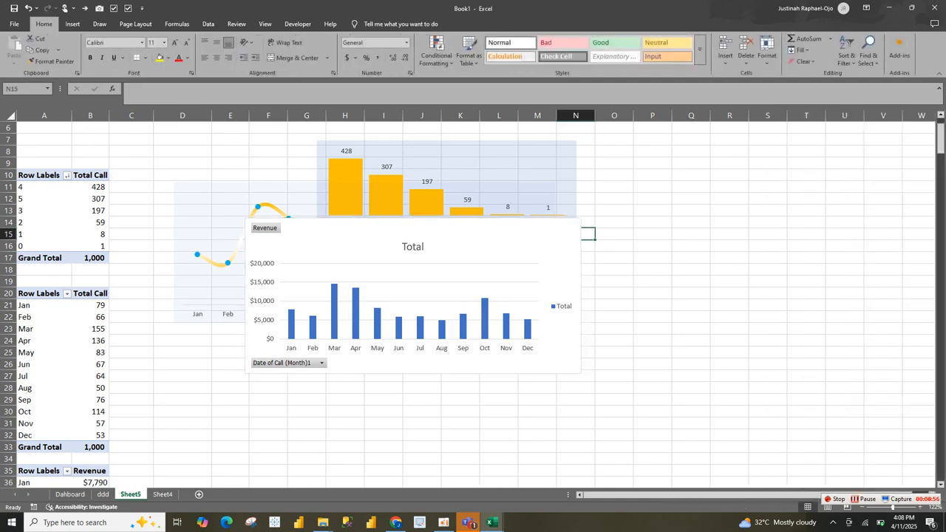
Step: Hide all field buttons and delete the vertical axis on the monthly revenue chart, making it slightly wider
{"action": "right_click", "coordinate": [289, 363]}
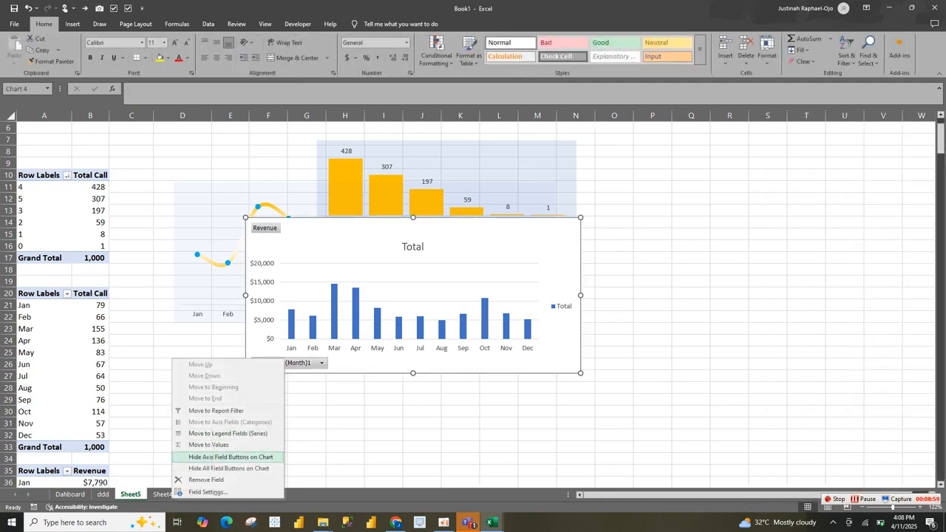
{"action": "left_click", "coordinate": [228, 467]}
{"action": "left_click", "coordinate": [263, 300]}
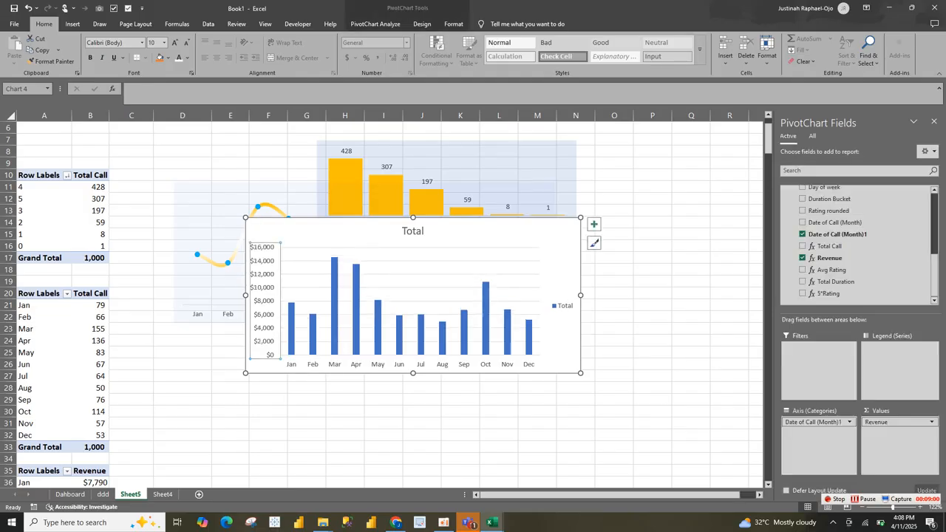
{"action": "key", "text": "Delete"}
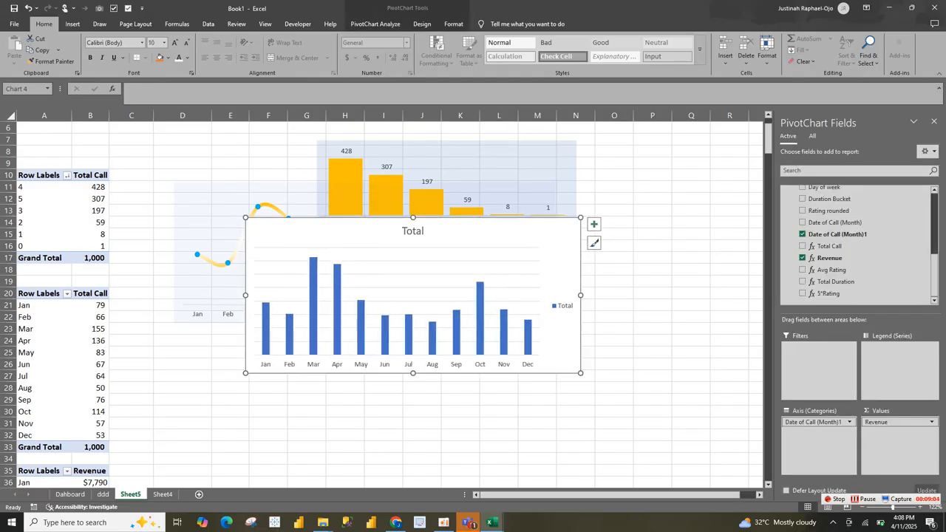
{"action": "left_click_drag", "start_coordinate": [581, 218], "coordinate": [586, 222]}
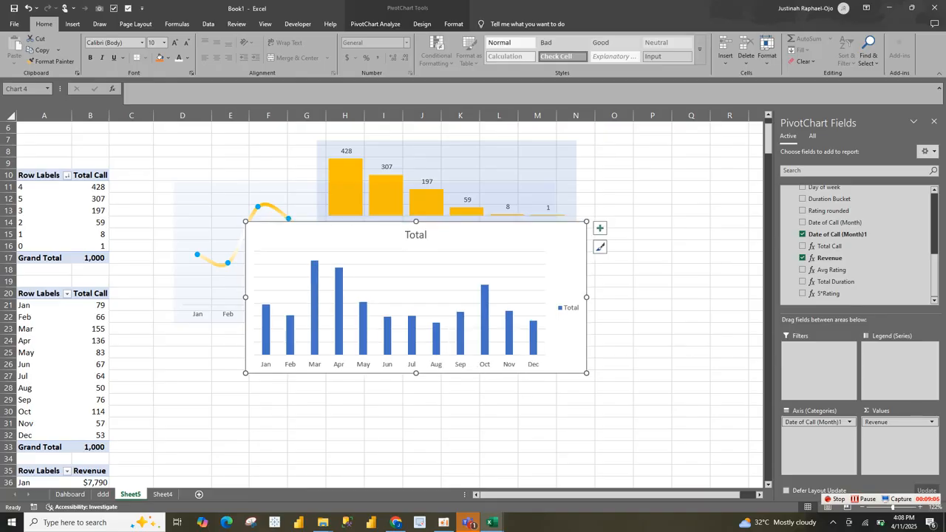
Step: Remove the gridlines, legend and chart title from the monthly revenue chart
{"action": "left_click", "coordinate": [612, 233]}
{"action": "left_click", "coordinate": [574, 240]}
{"action": "left_click", "coordinate": [600, 228]}
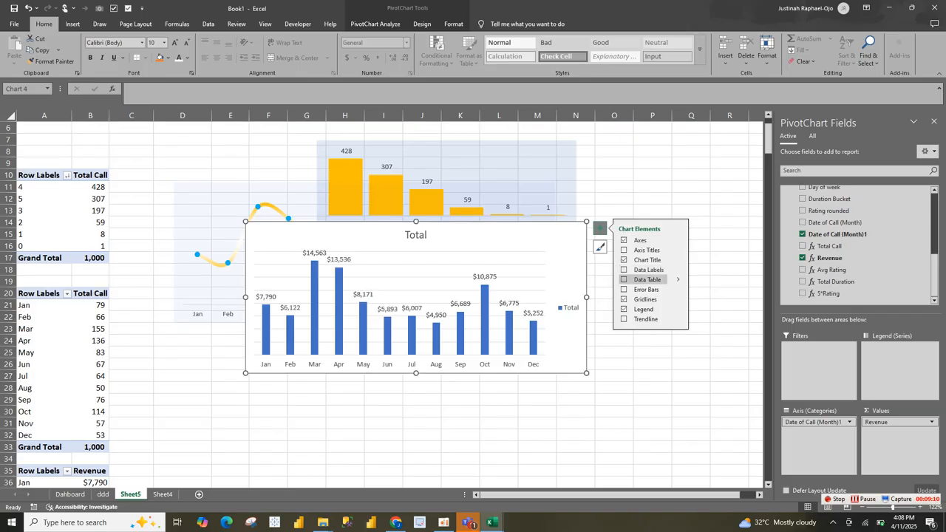
{"action": "left_click", "coordinate": [645, 299]}
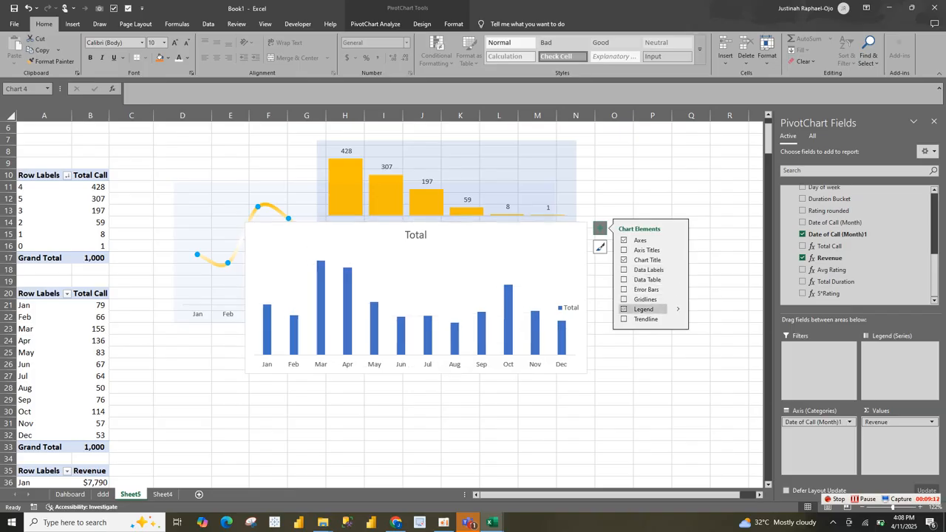
{"action": "left_click", "coordinate": [643, 309]}
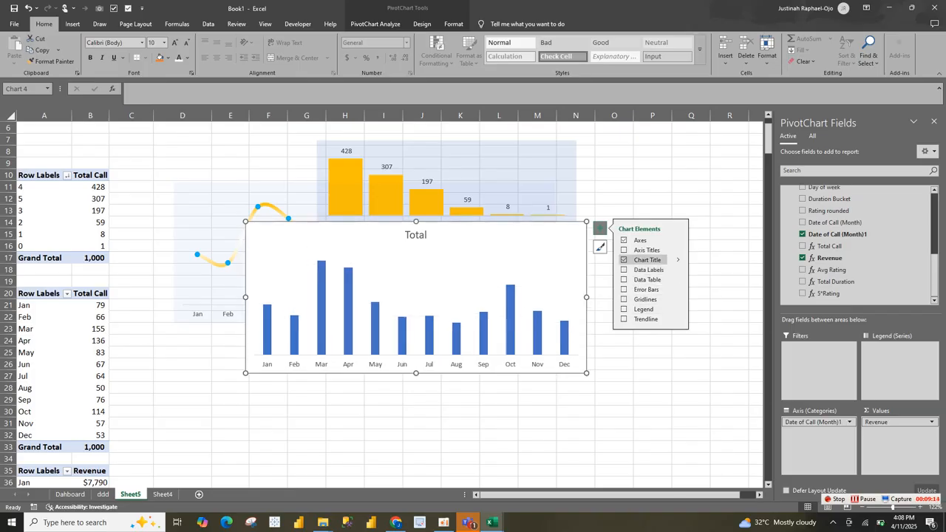
{"action": "left_click", "coordinate": [644, 259]}
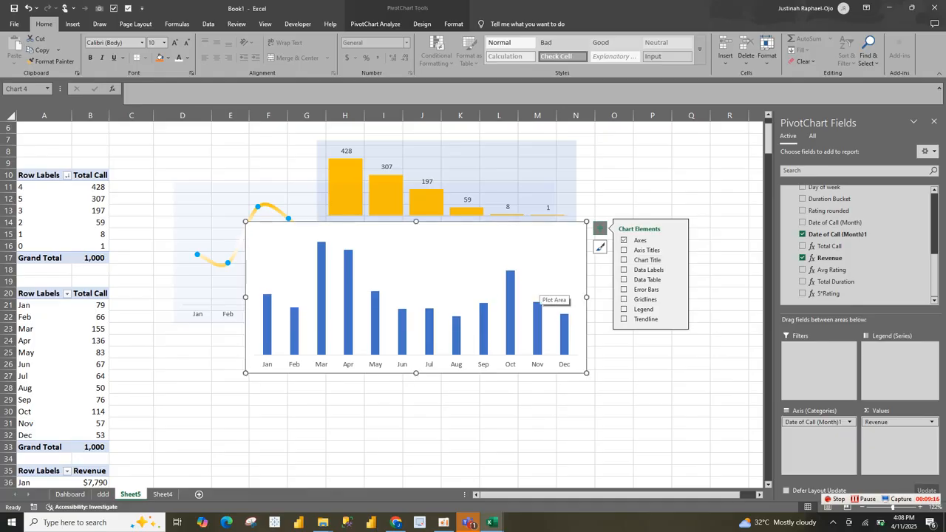
Step: Format the monthly revenue columns with a 49% gap width and a solid gold fill
{"action": "right_click", "coordinate": [537, 294]}
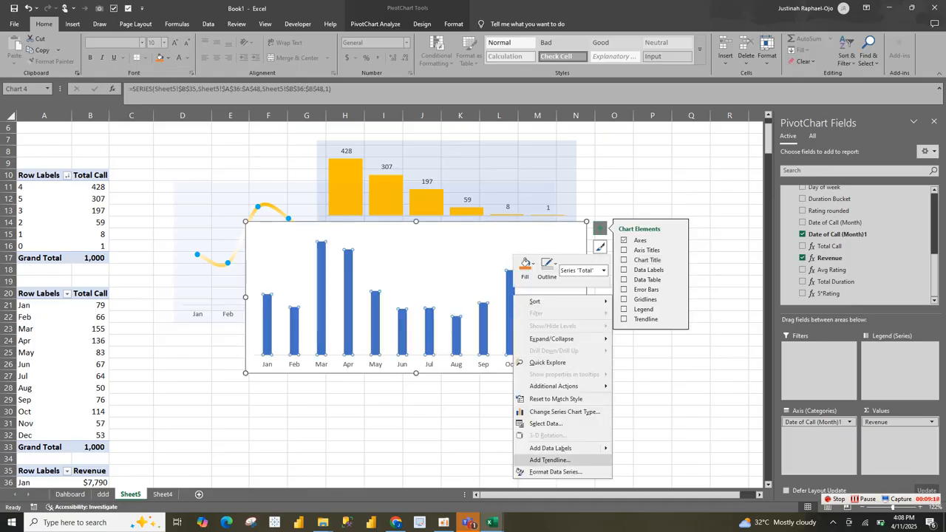
{"action": "left_click", "coordinate": [554, 472]}
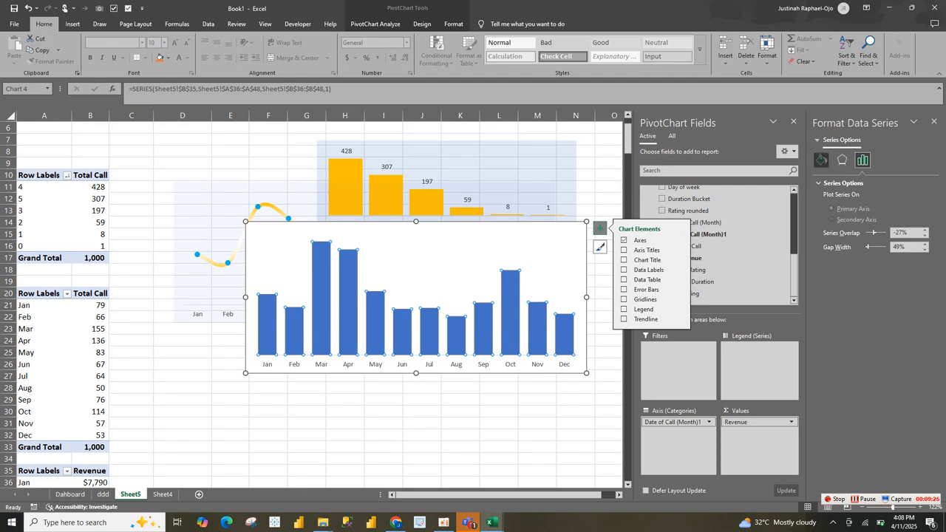
{"action": "left_click", "coordinate": [822, 160]}
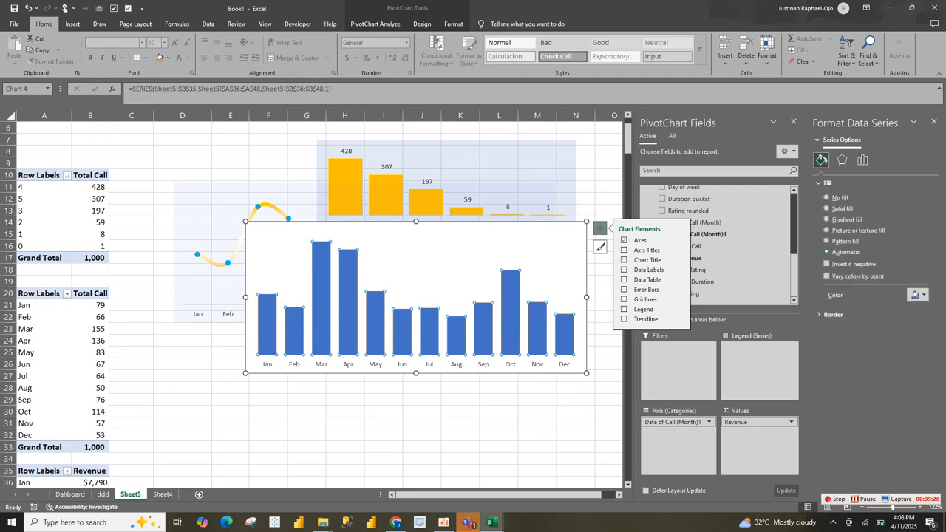
{"action": "left_click", "coordinate": [834, 314]}
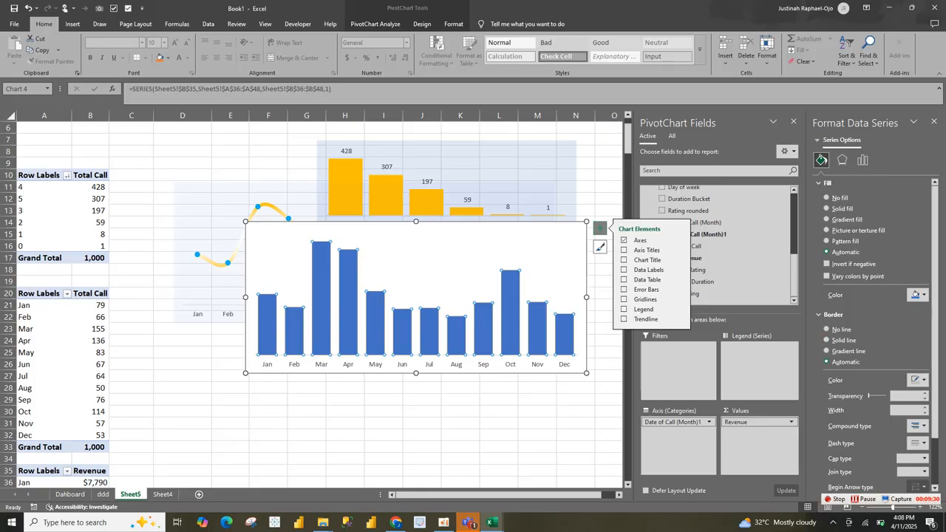
{"action": "left_click", "coordinate": [916, 294]}
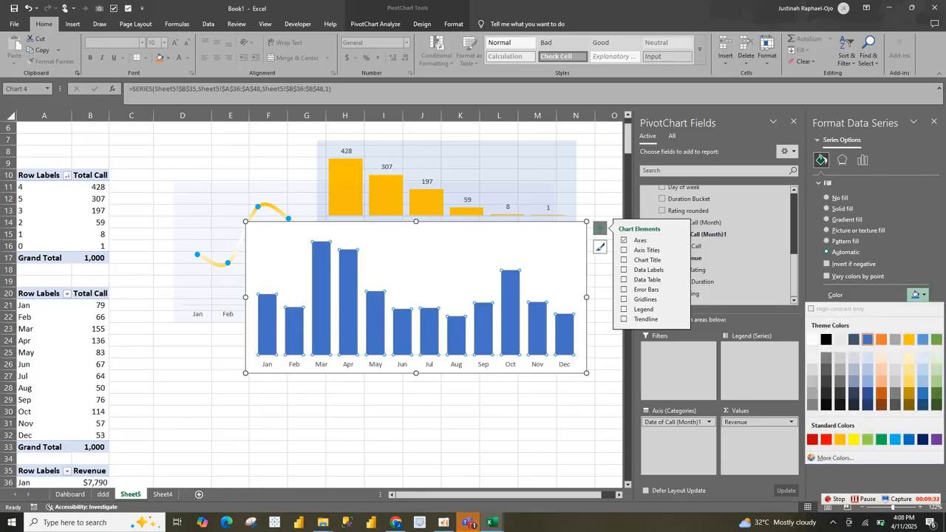
{"action": "left_click", "coordinate": [840, 439]}
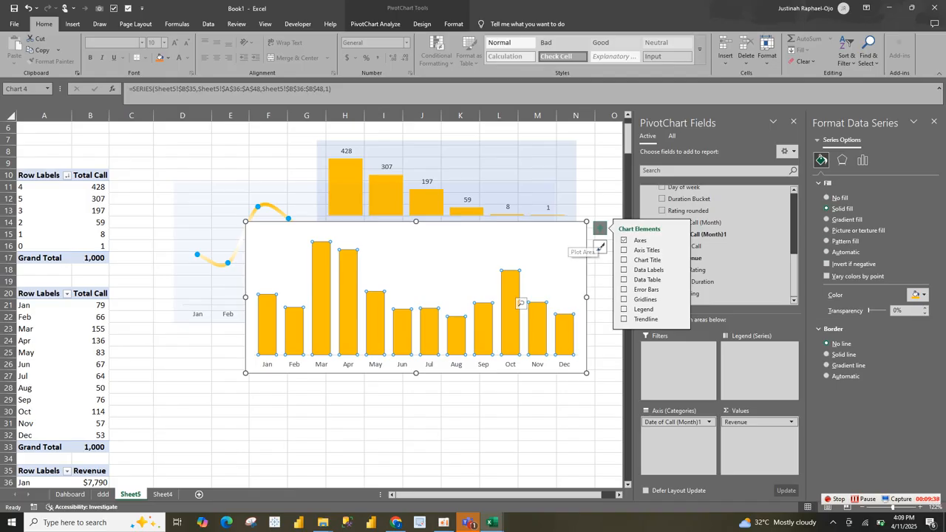
Step: Give the revenue chart area a solid blue fill at 80% transparency with no border, and shorten the chart slightly
{"action": "left_click", "coordinate": [573, 240]}
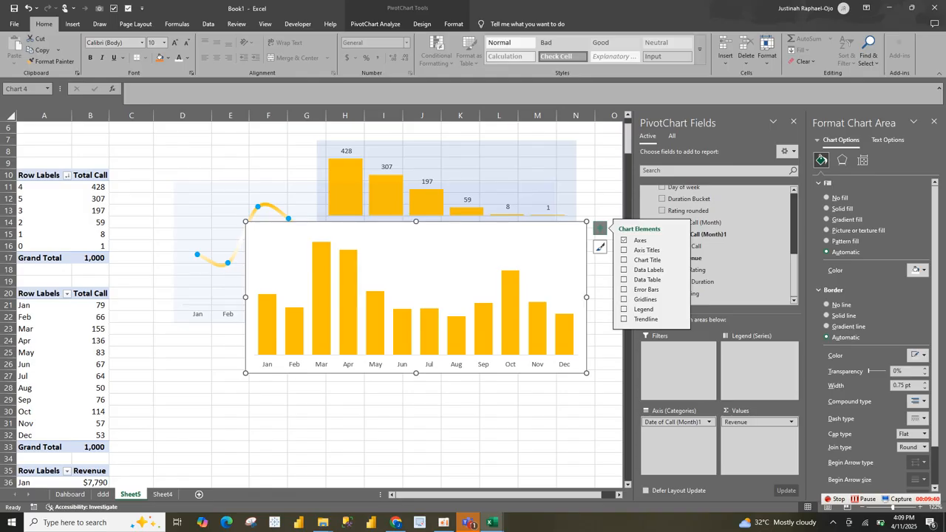
{"action": "left_click", "coordinate": [826, 304]}
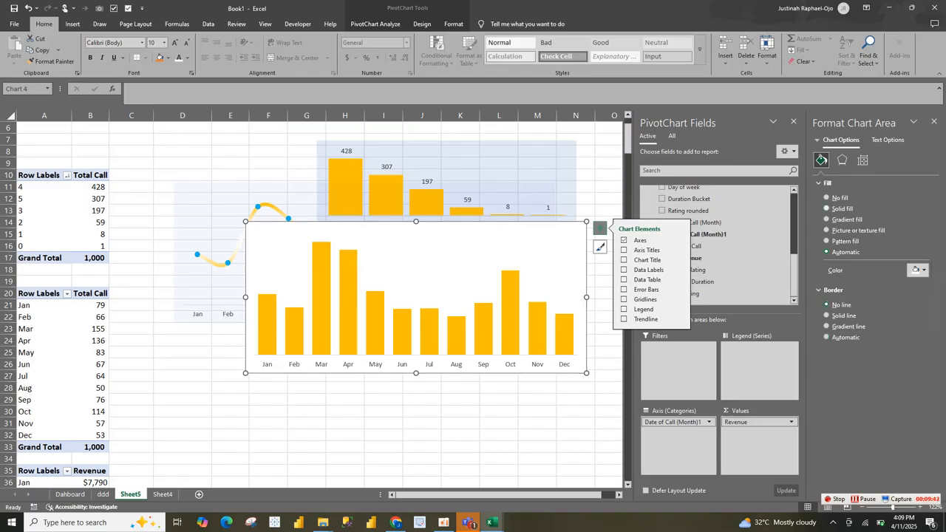
{"action": "left_click", "coordinate": [916, 270]}
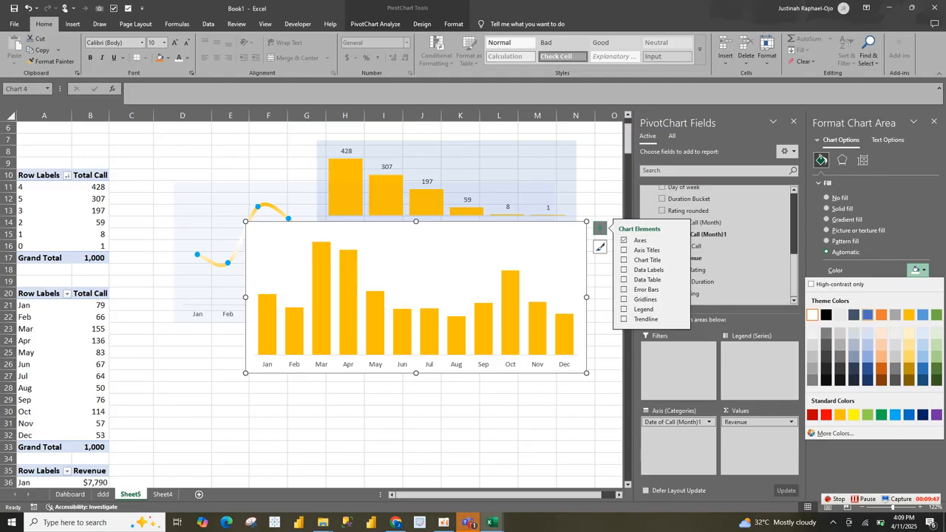
{"action": "left_click", "coordinate": [867, 315]}
{"action": "left_click", "coordinate": [894, 286]}
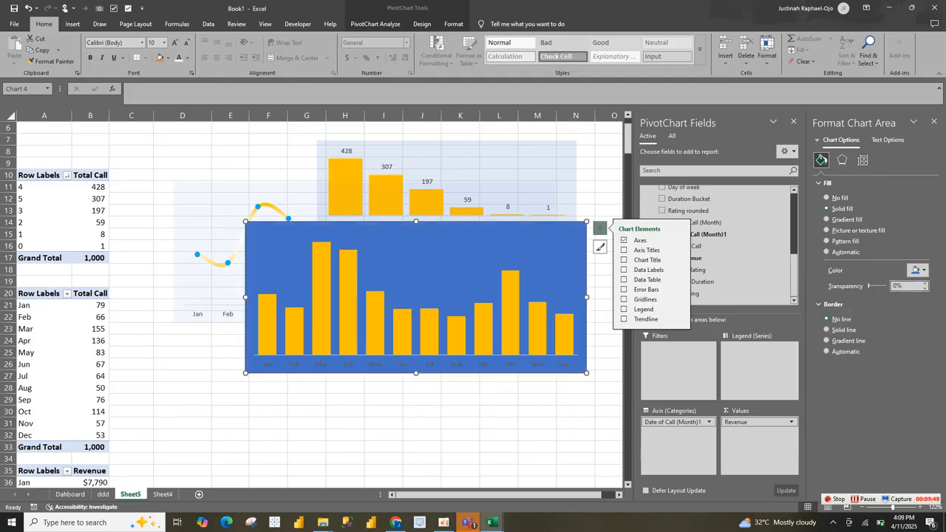
{"action": "type", "text": "8"}
{"action": "key", "text": "Return"}
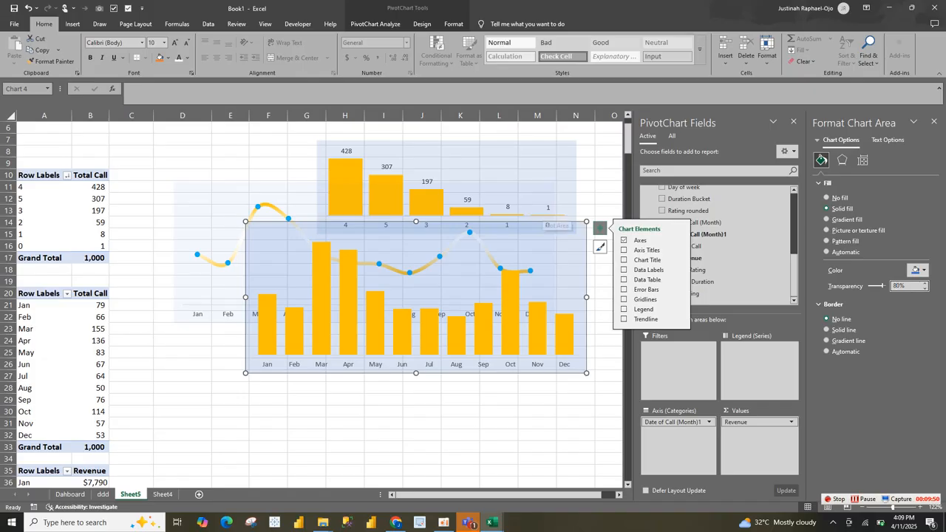
{"action": "left_click_drag", "start_coordinate": [587, 222], "coordinate": [589, 238]}
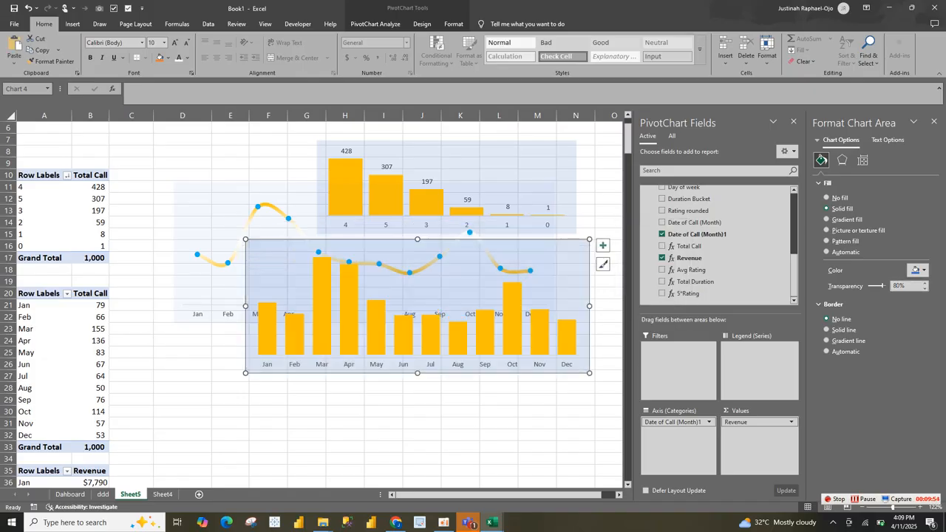
Step: Copy the monthly revenue chart onto the ddd sheet, placing and resizing it to fit below the Monthly Calls Trend chart
{"action": "key", "text": "ctrl+Page_Up"}
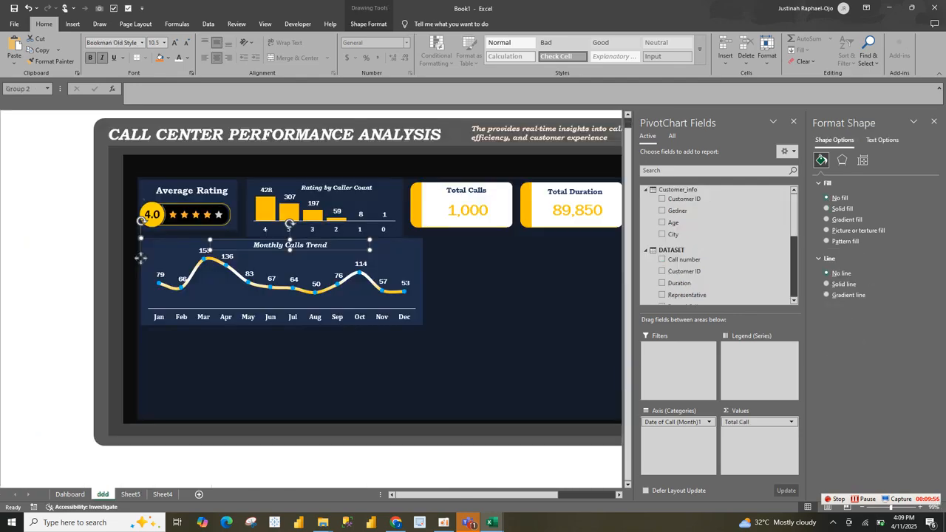
{"action": "key", "text": "ctrl+v"}
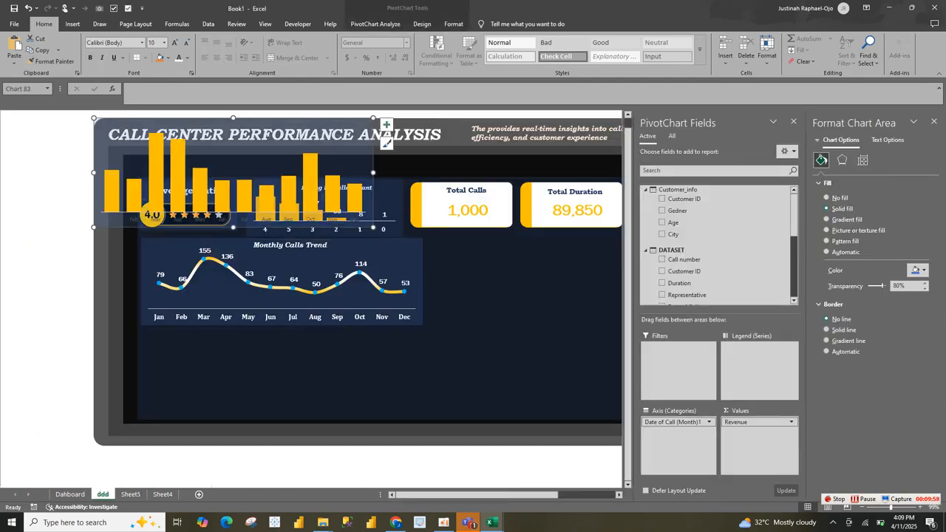
{"action": "left_click_drag", "start_coordinate": [369, 208], "coordinate": [418, 393]}
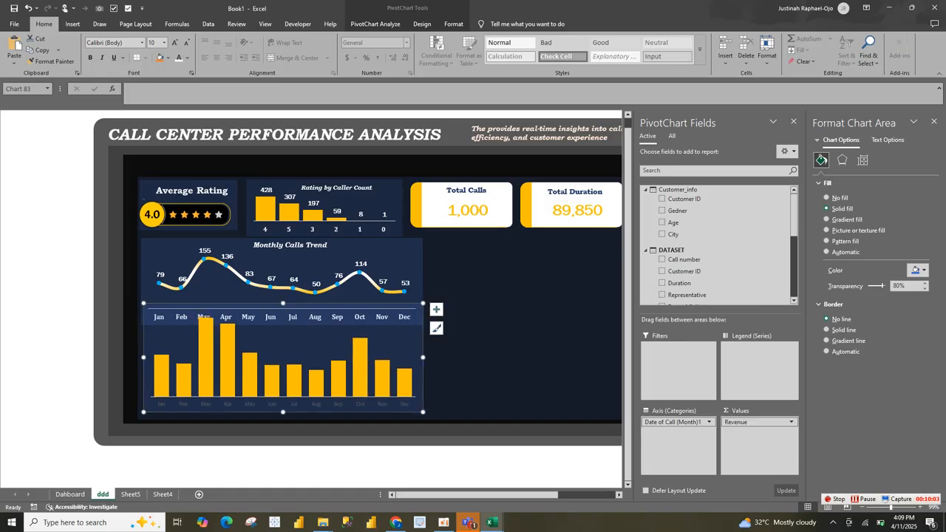
{"action": "left_click_drag", "start_coordinate": [283, 303], "coordinate": [283, 324]}
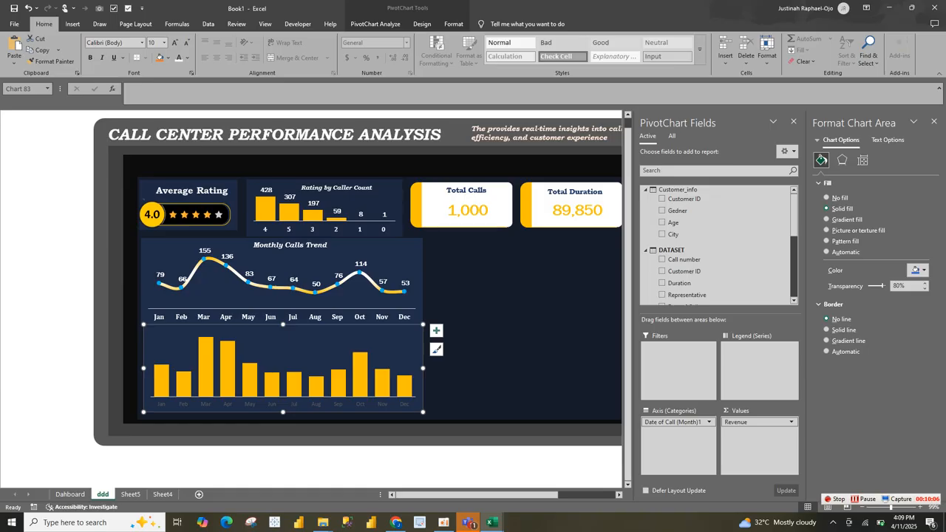
{"action": "mouse_move", "coordinate": [423, 412]}
{"action": "left_mouse_down"}
{"action": "mouse_move", "coordinate": [433, 411]}
{"action": "mouse_move", "coordinate": [426, 415]}
{"action": "left_mouse_up"}
Step: Add data labels to the revenue columns on the ddd dashboard
{"action": "left_click", "coordinate": [233, 371]}
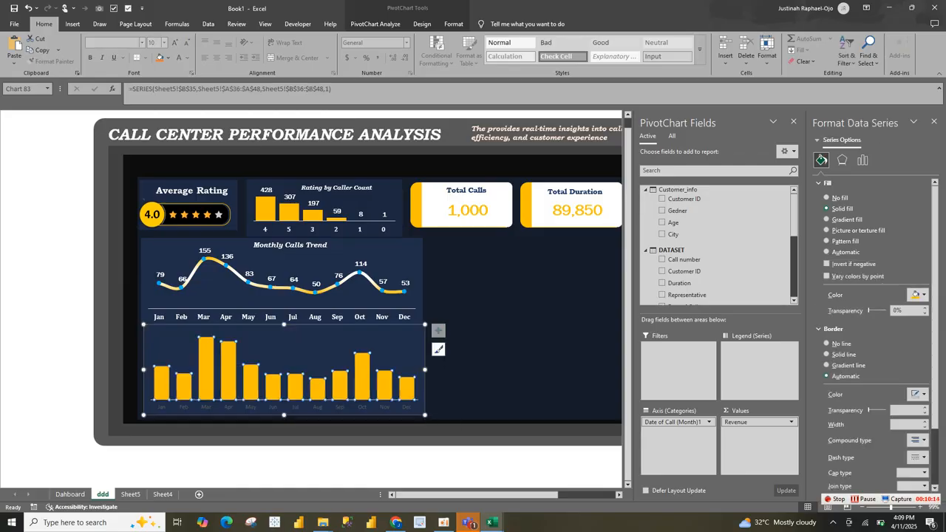
{"action": "left_click", "coordinate": [438, 331]}
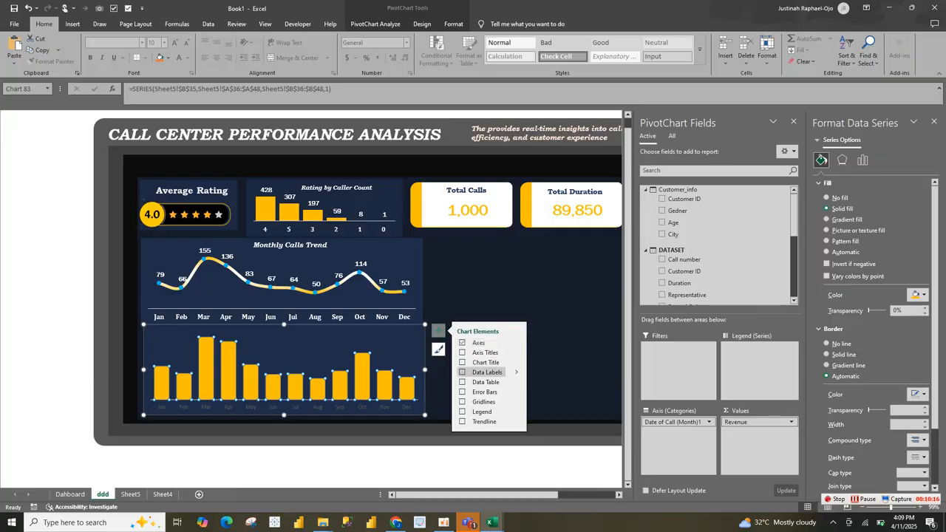
{"action": "left_click", "coordinate": [463, 372]}
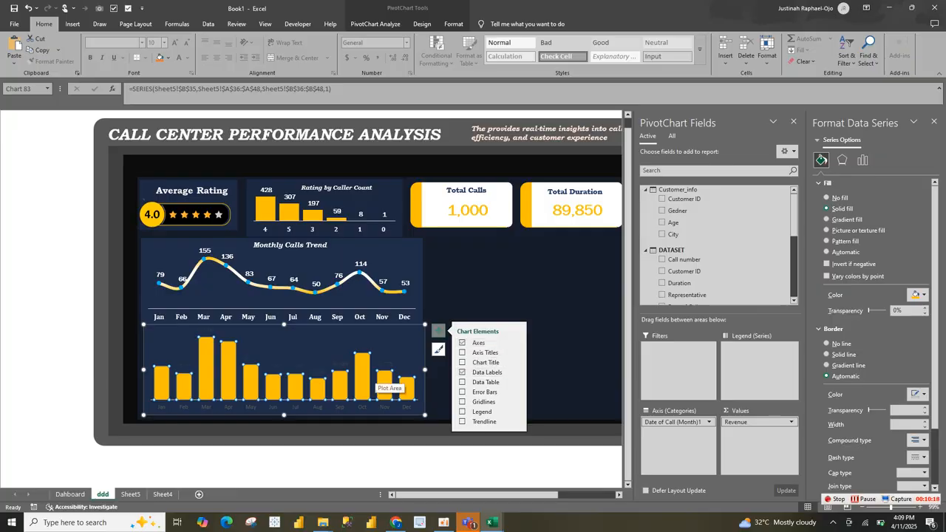
Step: Format the revenue data labels in bold white Franklin Gothic Book at size 10.5
{"action": "left_click", "coordinate": [385, 381]}
{"action": "left_click", "coordinate": [385, 364]}
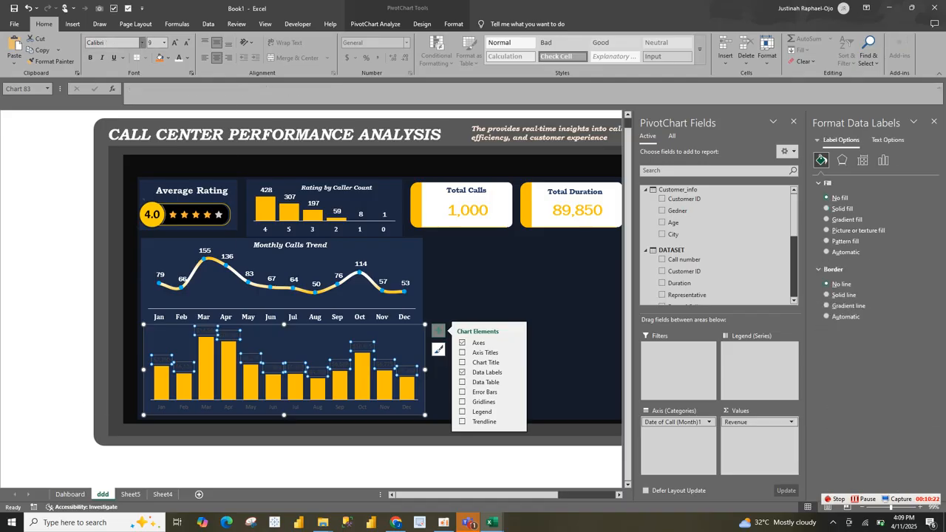
{"action": "left_click", "coordinate": [142, 42]}
{"action": "left_click", "coordinate": [119, 101]}
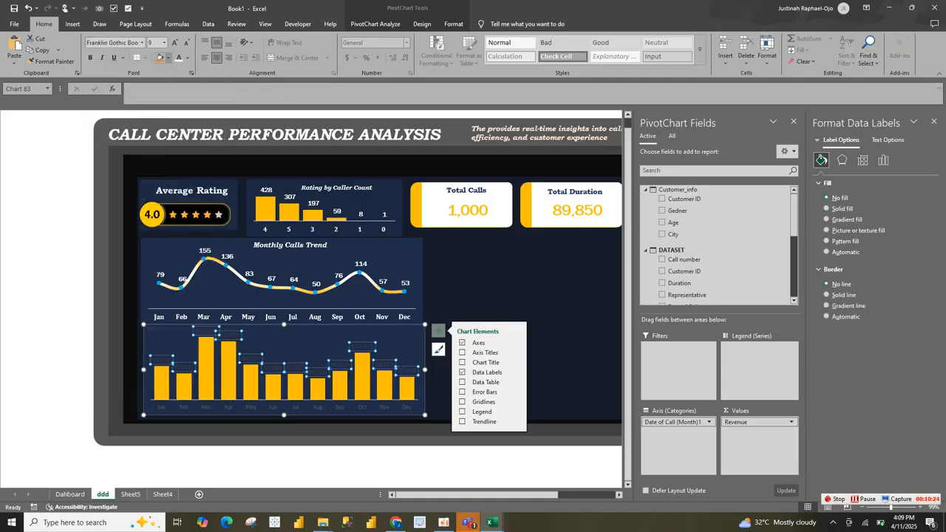
{"action": "left_click", "coordinate": [90, 57]}
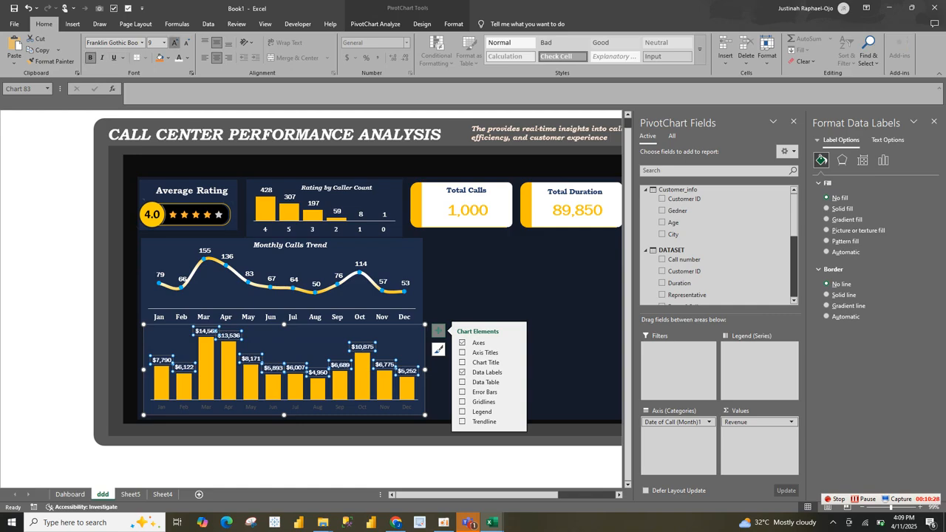
{"action": "left_click", "coordinate": [176, 43]}
{"action": "left_click", "coordinate": [175, 42]}
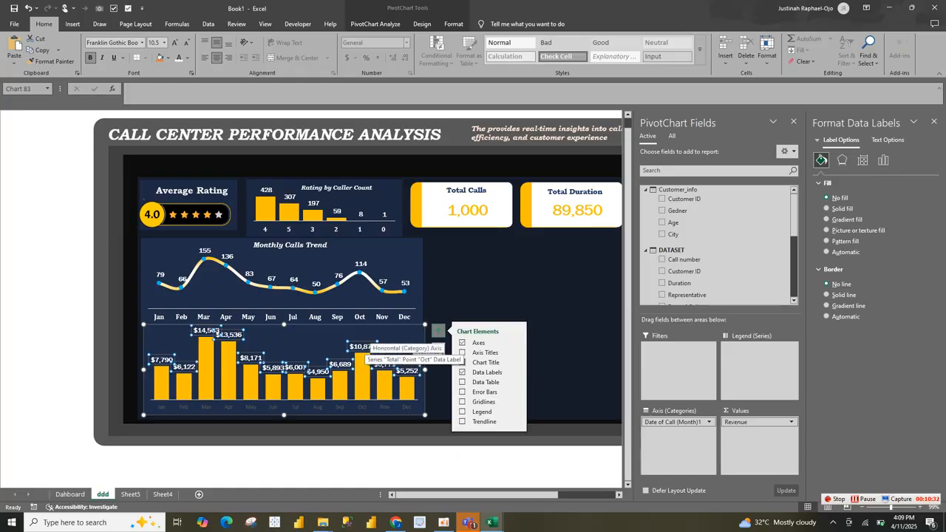
Step: Rotate all text of the revenue data labels 270° and set their label position to Inside Base
{"action": "right_click", "coordinate": [366, 345]}
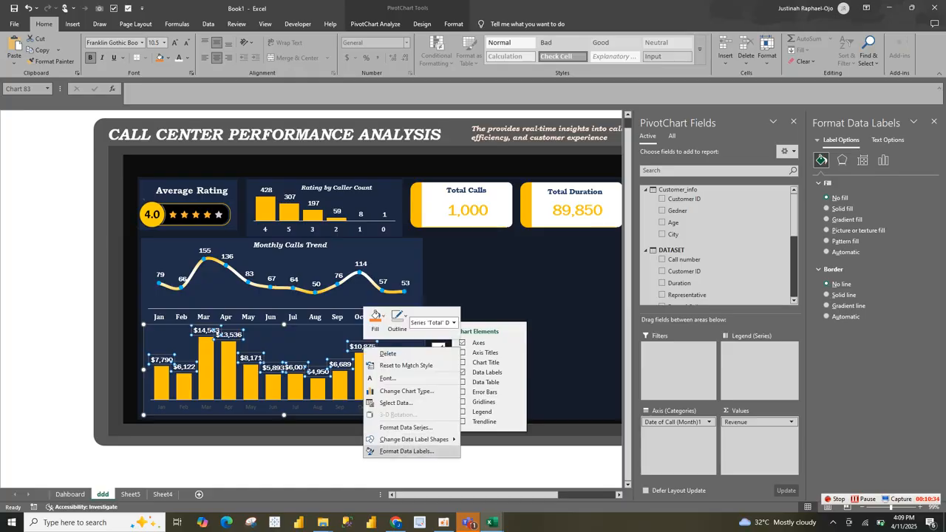
{"action": "left_click", "coordinate": [406, 451]}
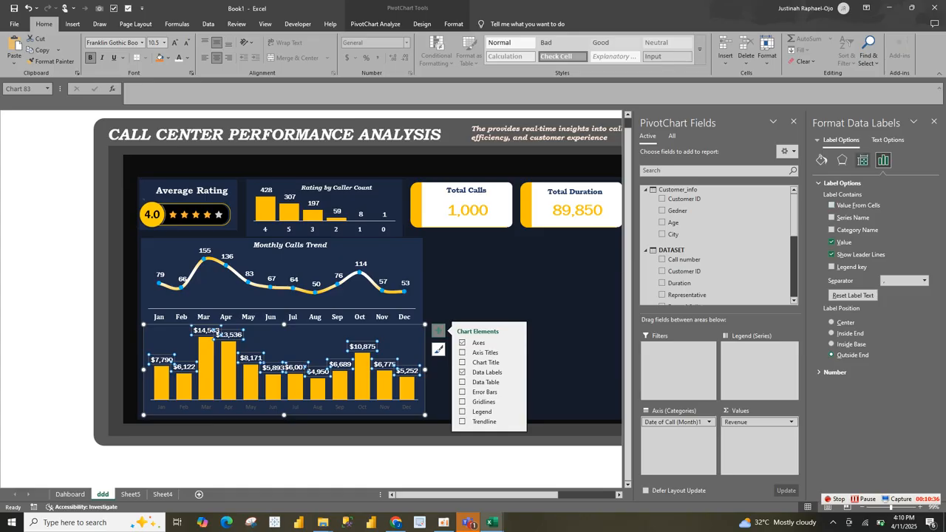
{"action": "left_click", "coordinate": [862, 160]}
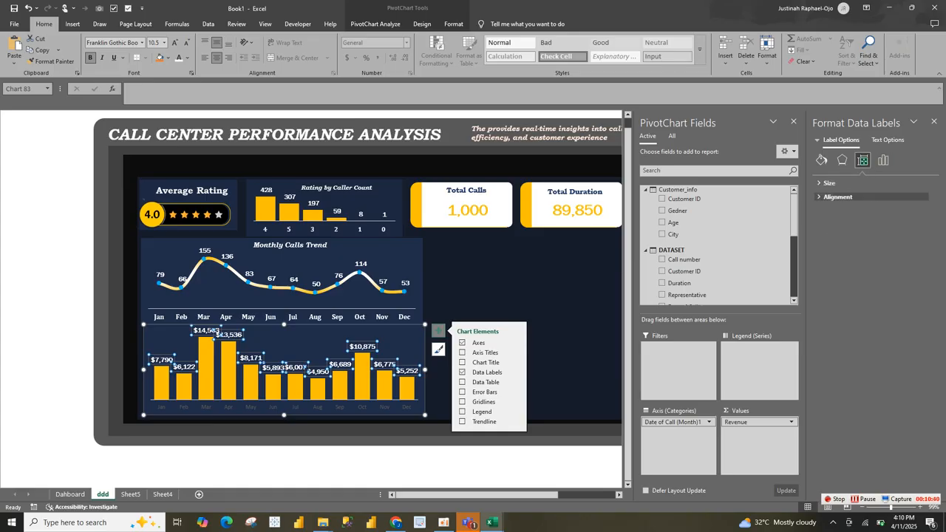
{"action": "left_click", "coordinate": [838, 197]}
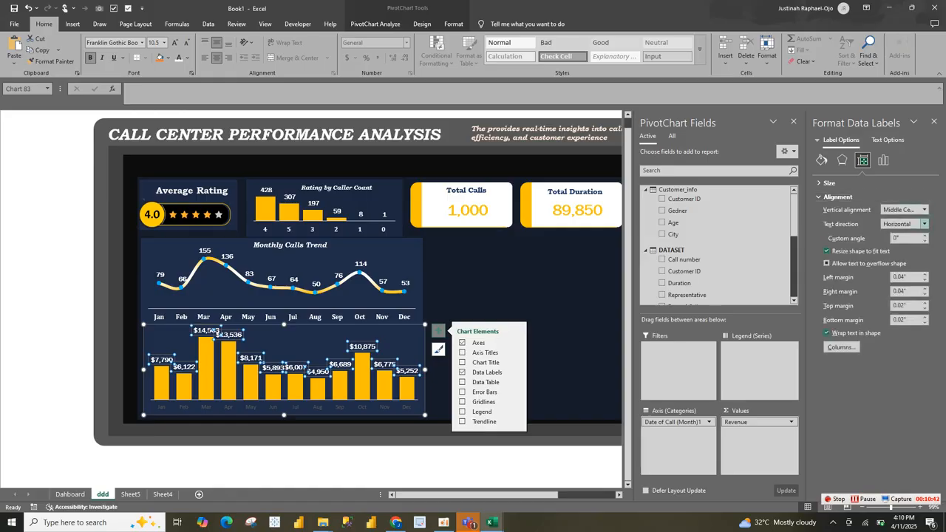
{"action": "left_click", "coordinate": [924, 223]}
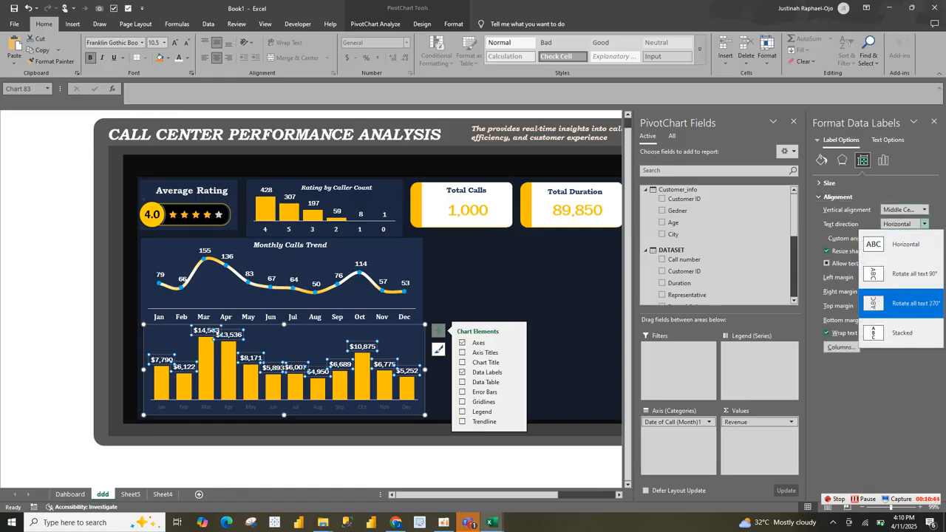
{"action": "left_click", "coordinate": [914, 303]}
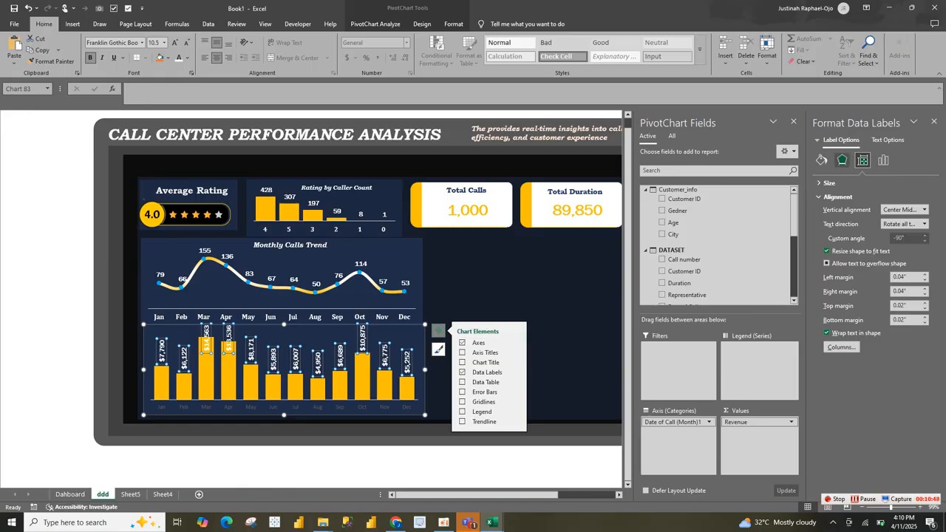
{"action": "left_click", "coordinate": [883, 159]}
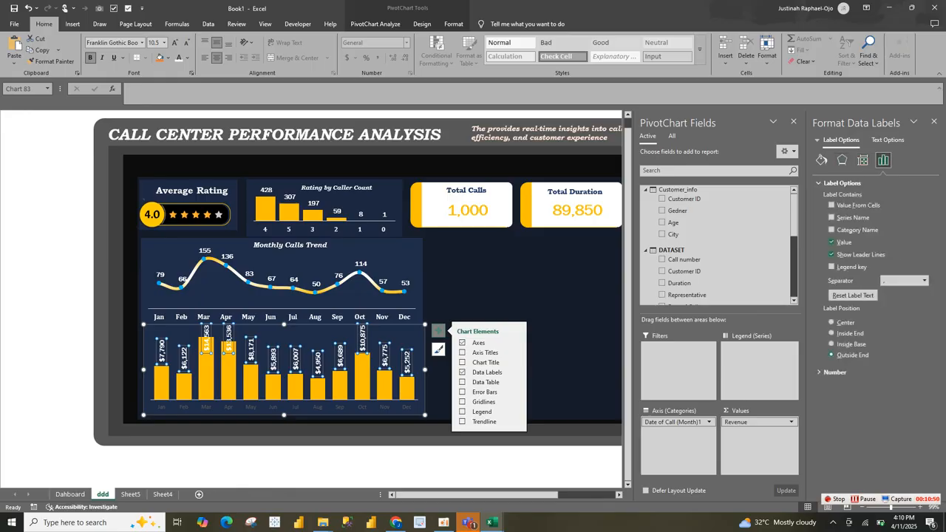
{"action": "left_click", "coordinate": [831, 344]}
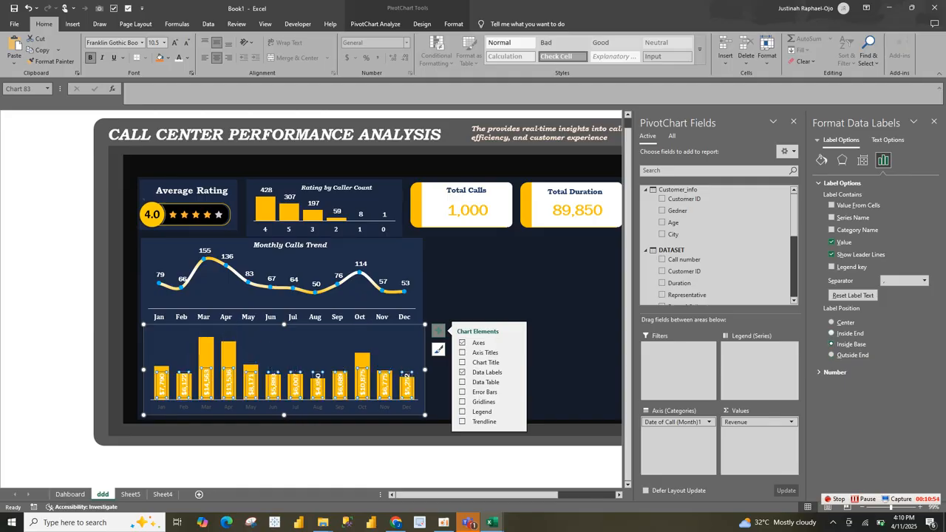
Step: Try black text and the Inside End position on the revenue data labels, and return them to Inside Base
{"action": "left_click", "coordinate": [831, 333]}
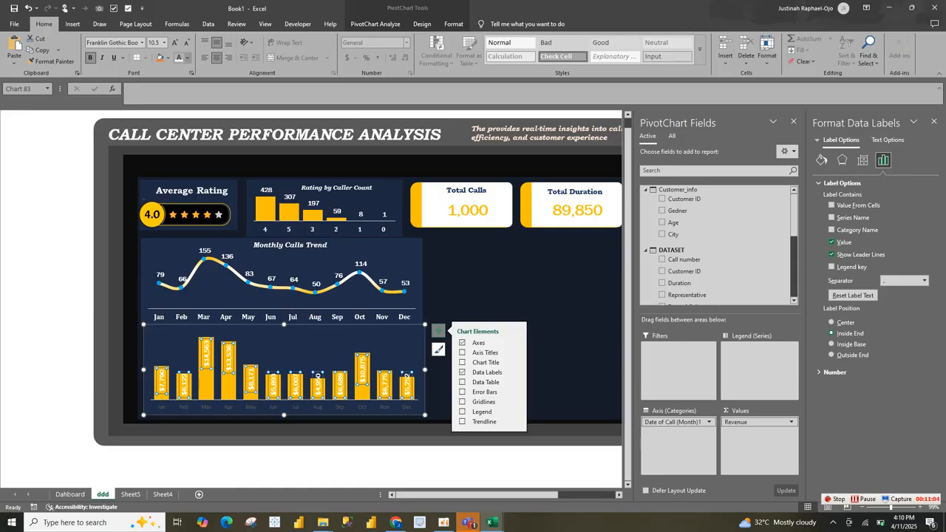
{"action": "left_click", "coordinate": [187, 58]}
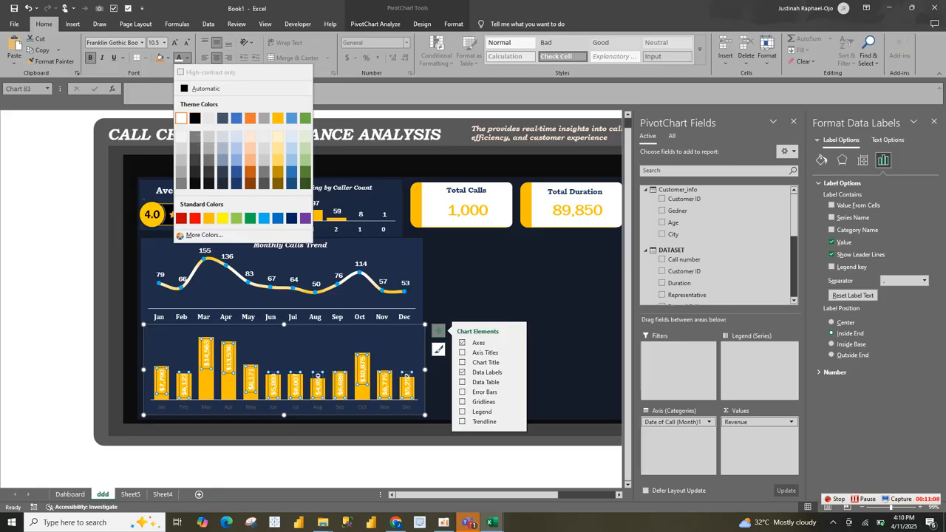
{"action": "left_click", "coordinate": [194, 119]}
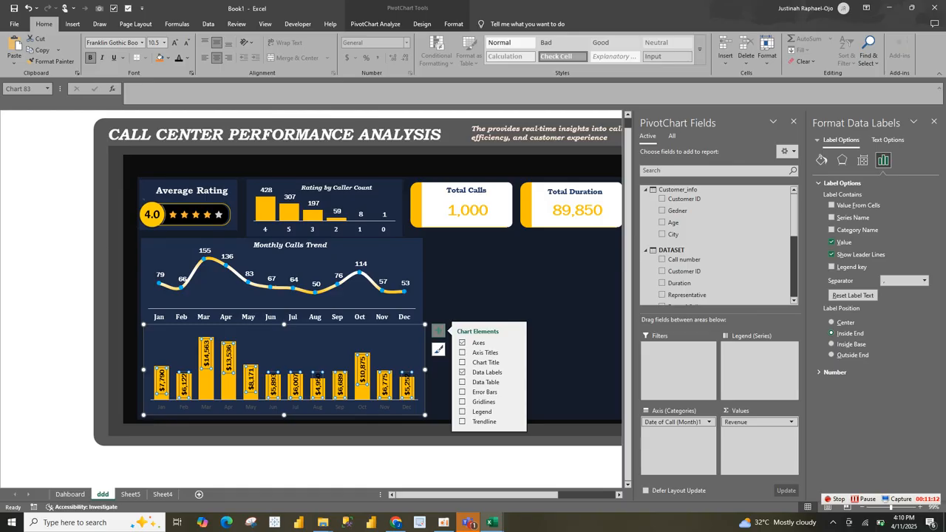
{"action": "left_click", "coordinate": [830, 344]}
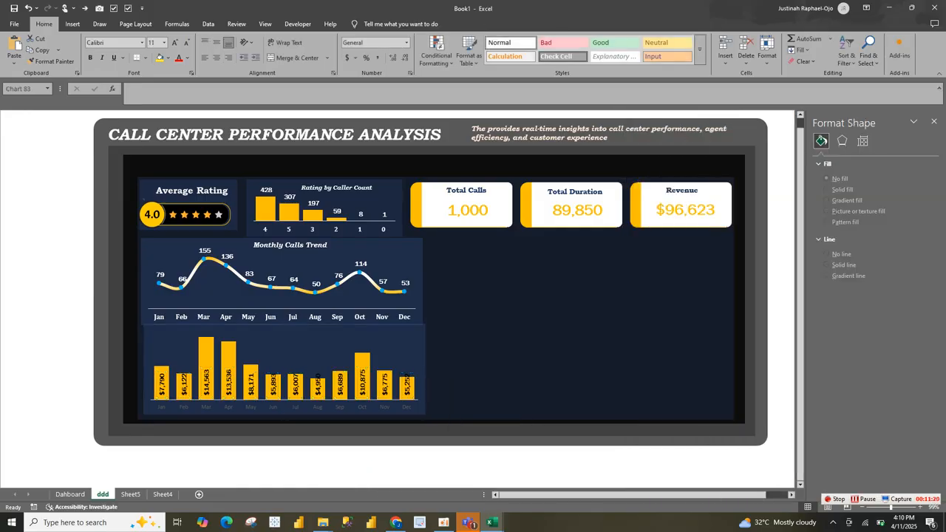
Step: Format the month axis labels of the revenue chart in bold white Cambria at size 10
{"action": "left_click", "coordinate": [295, 406]}
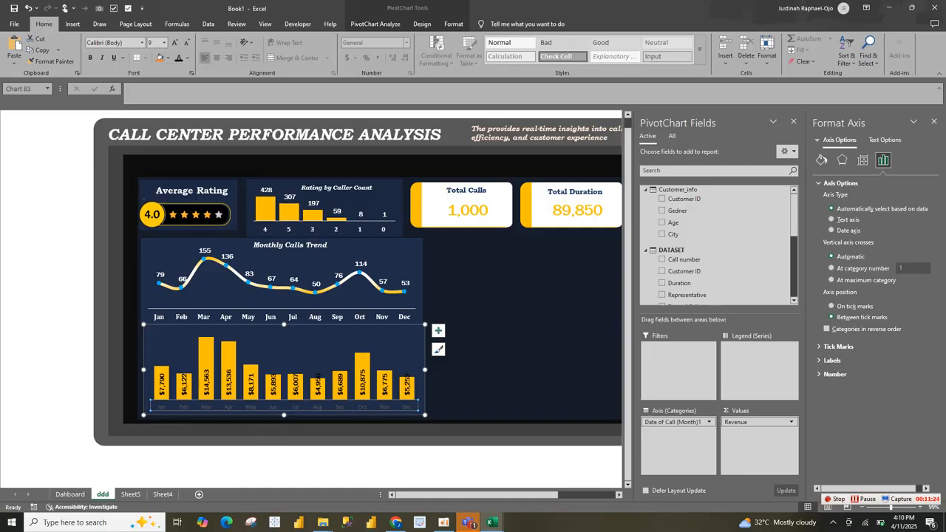
{"action": "left_click", "coordinate": [187, 58]}
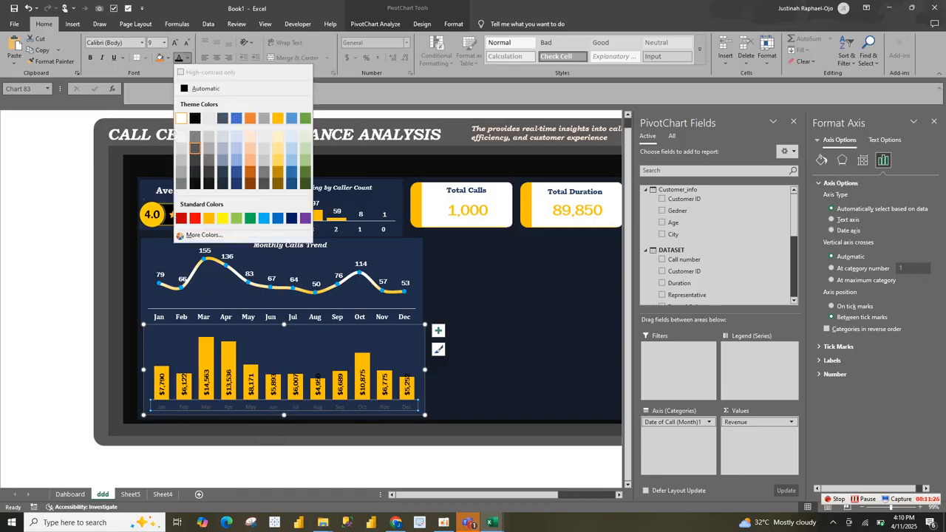
{"action": "left_click", "coordinate": [181, 118]}
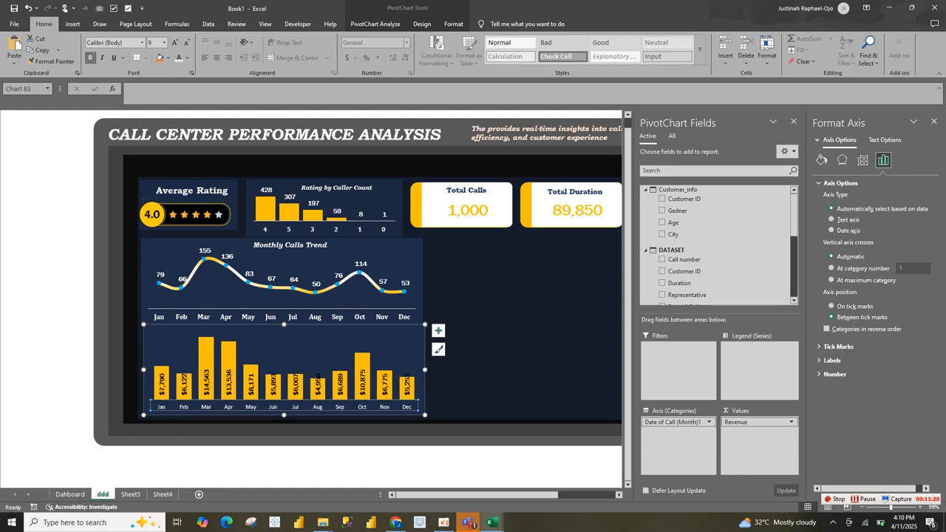
{"action": "left_click", "coordinate": [142, 43]}
{"action": "left_click", "coordinate": [106, 113]}
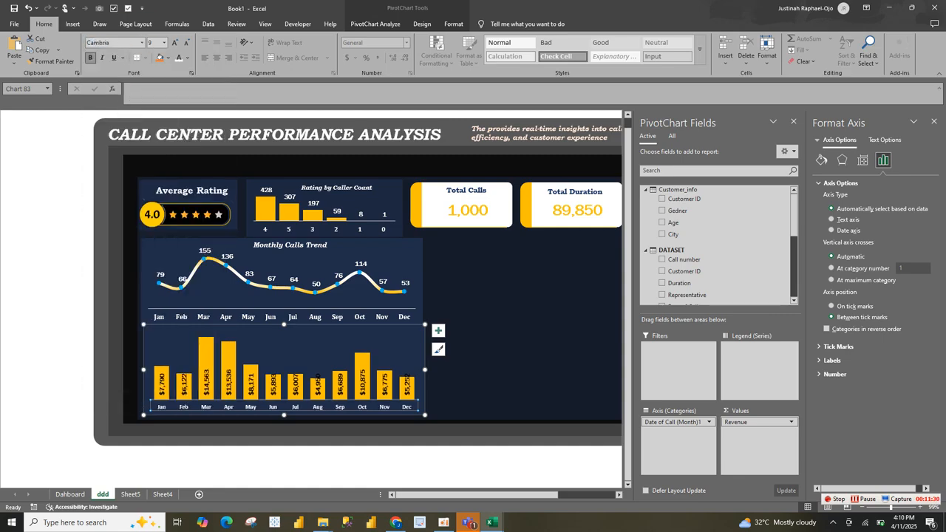
{"action": "left_click", "coordinate": [175, 42]}
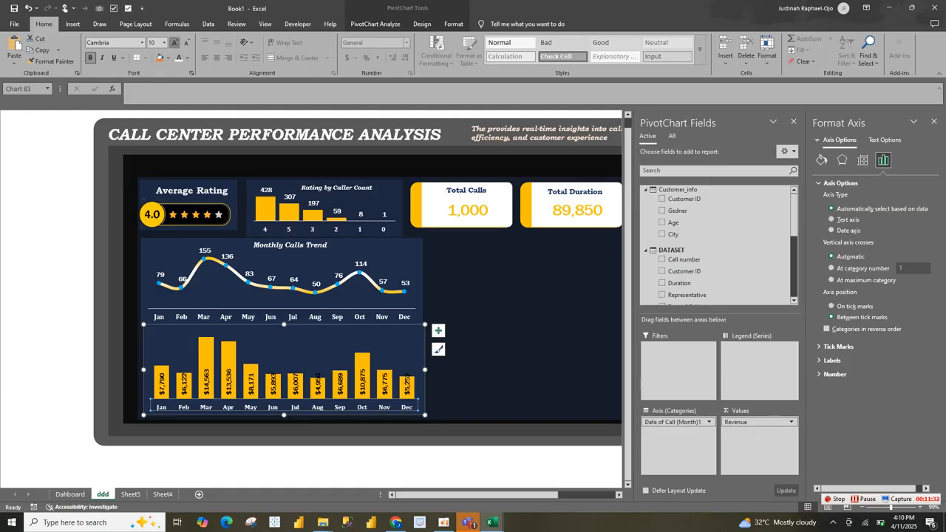
{"action": "left_click", "coordinate": [442, 334]}
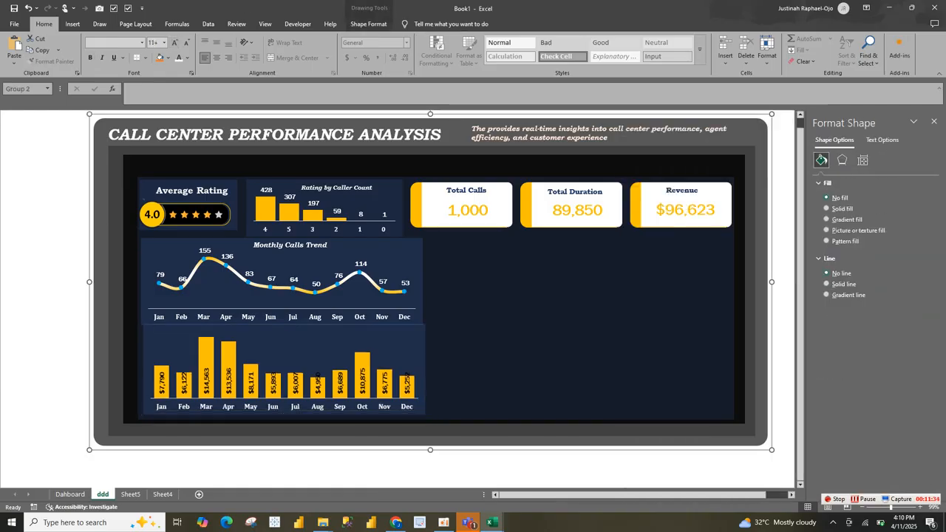
Step: Reduce the revenue chart's height from its upper edge to leave a small gap below the Monthly Calls Trend chart
{"action": "left_click", "coordinate": [395, 337]}
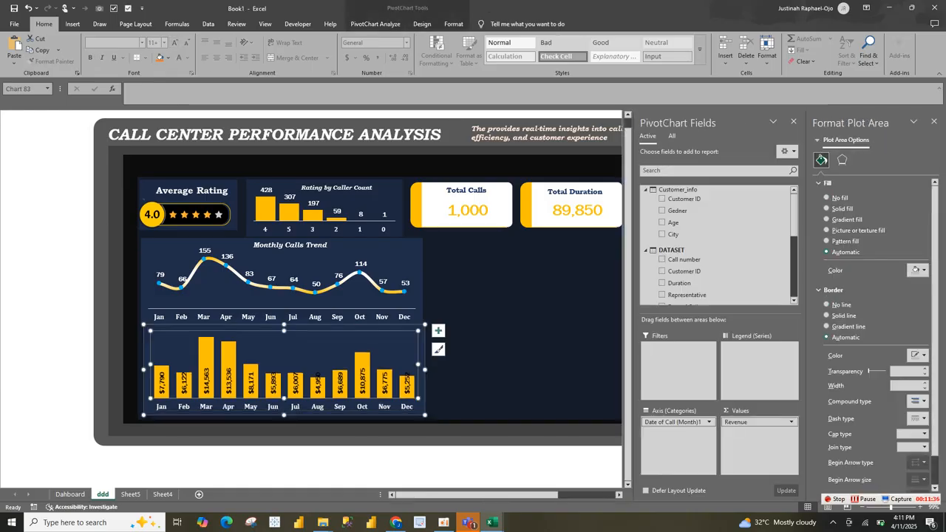
{"action": "left_click_drag", "start_coordinate": [284, 325], "coordinate": [284, 331]}
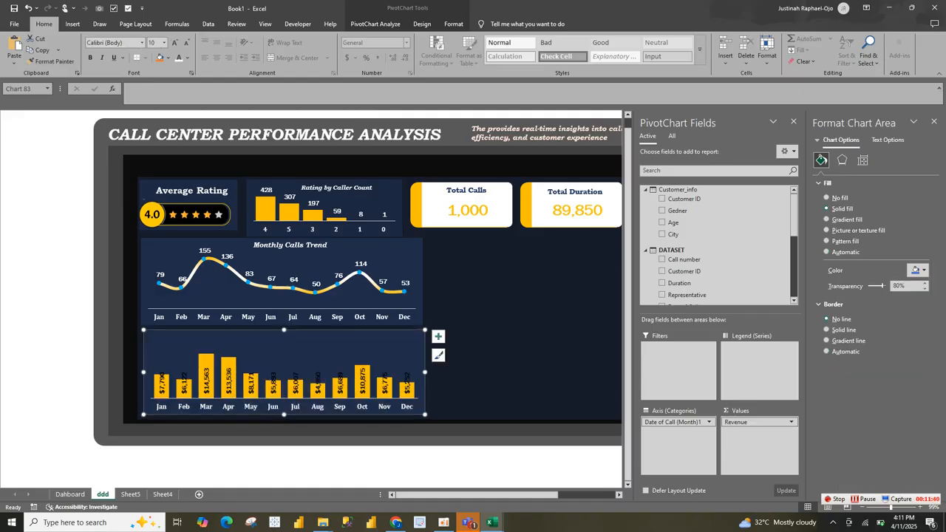
{"action": "left_click", "coordinate": [355, 251]}
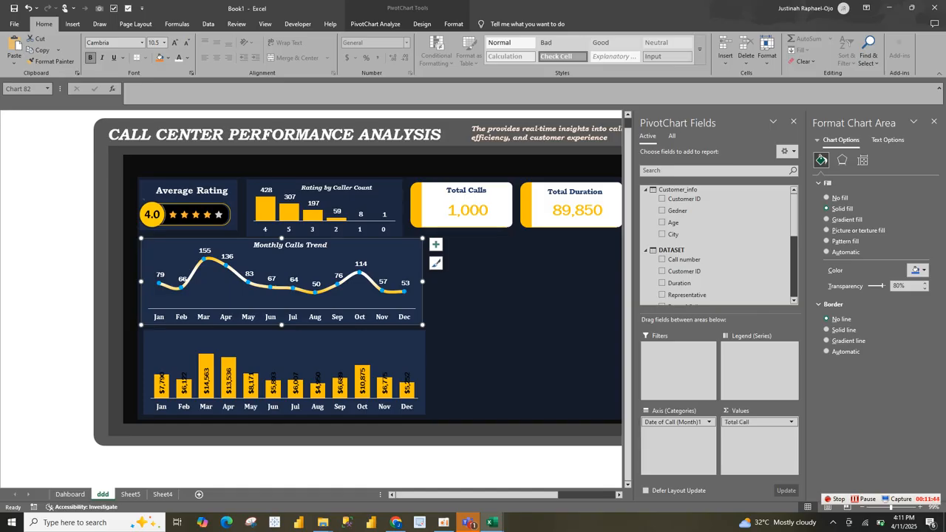
{"action": "left_click", "coordinate": [362, 380]}
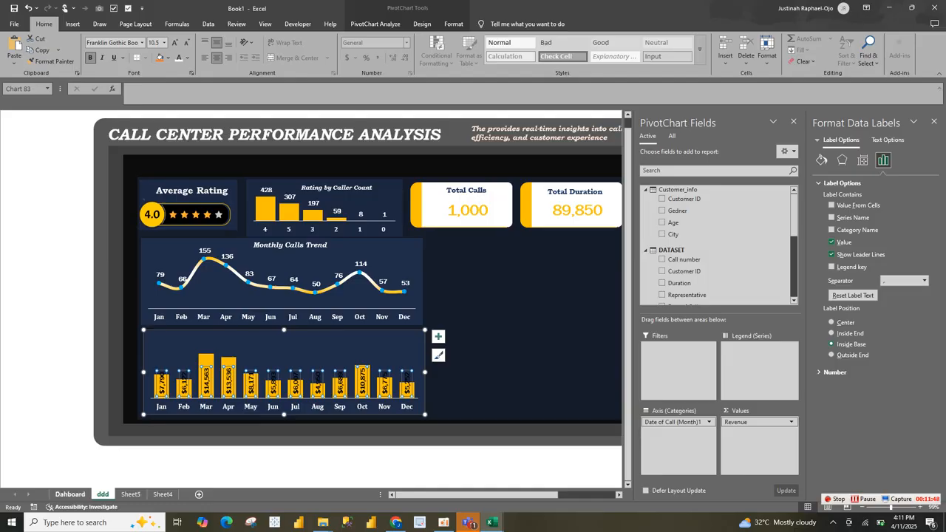
Step: Copy the Monthly Revenue title text box from the Dahboard sheet and place it centred above the columns of the ddd revenue chart
{"action": "left_click", "coordinate": [70, 495]}
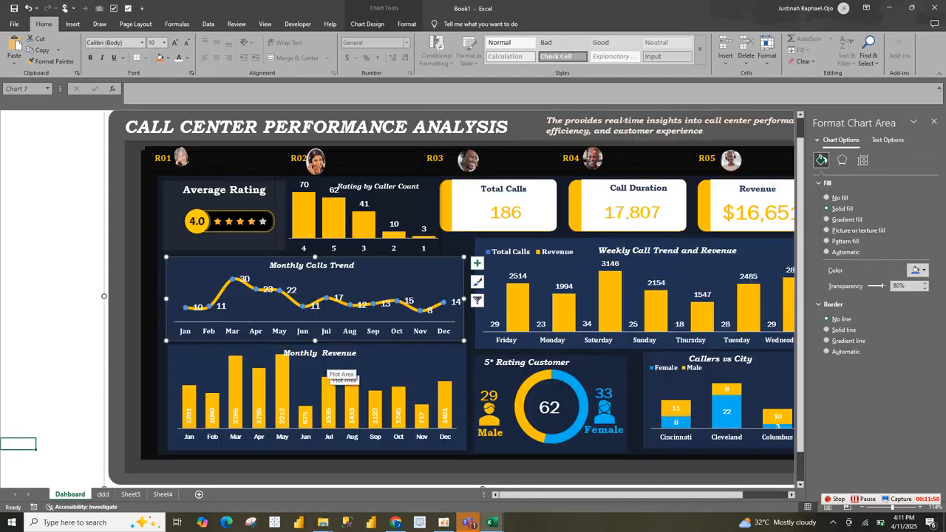
{"action": "left_click", "coordinate": [337, 367]}
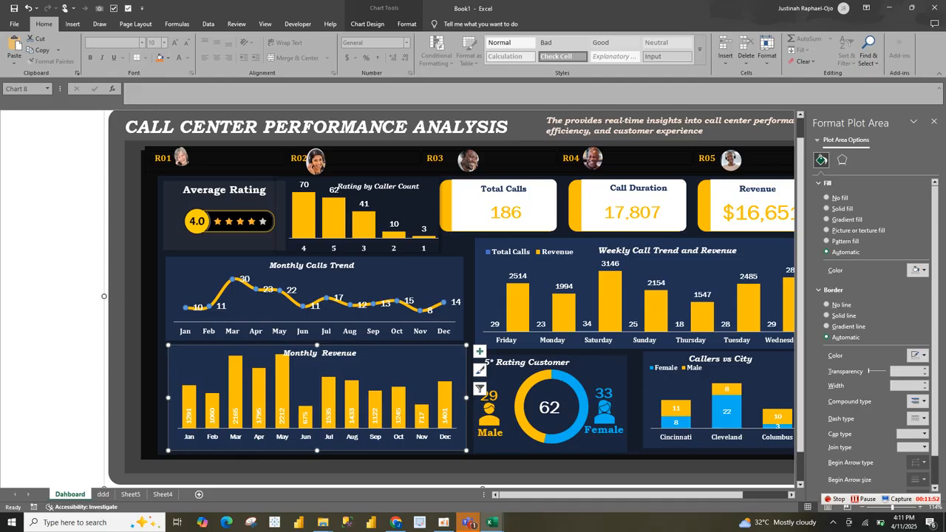
{"action": "left_click", "coordinate": [320, 353]}
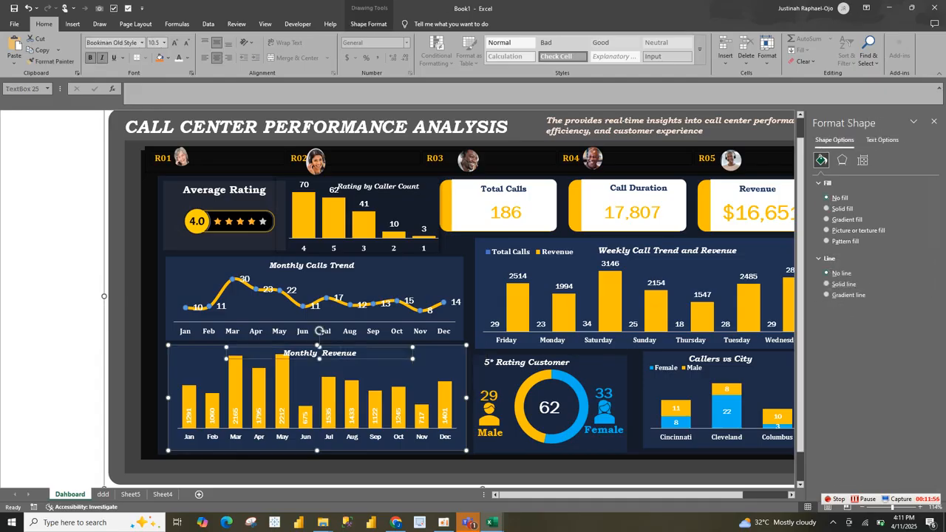
{"action": "left_click", "coordinate": [102, 494]}
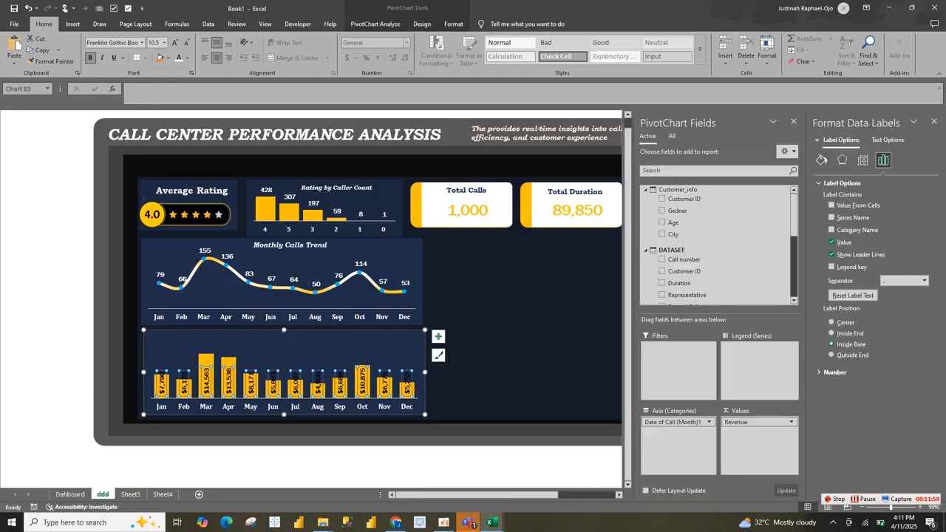
{"action": "key", "text": "ctrl+v"}
{"action": "left_click_drag", "start_coordinate": [253, 342], "coordinate": [307, 345]}
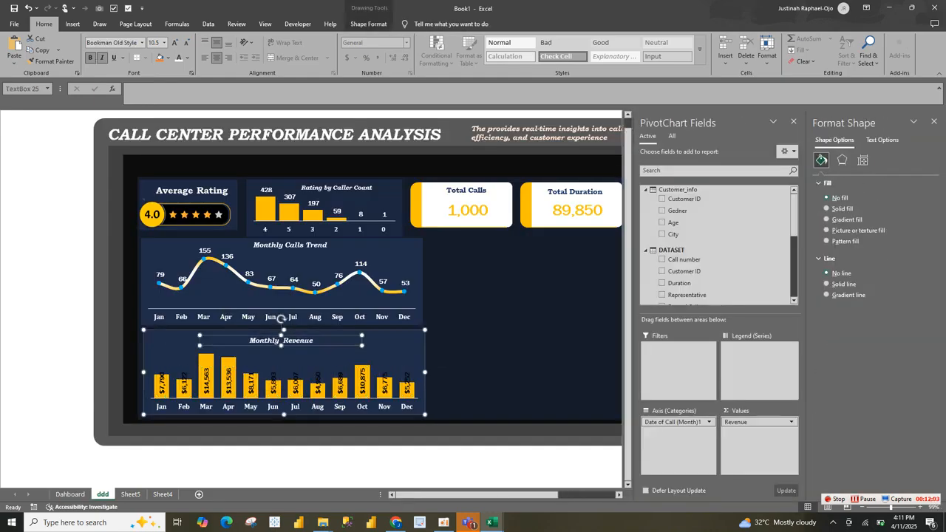
Step: Set the font colour of all revenue data labels on the ddd sheet to white
{"action": "left_click", "coordinate": [296, 383]}
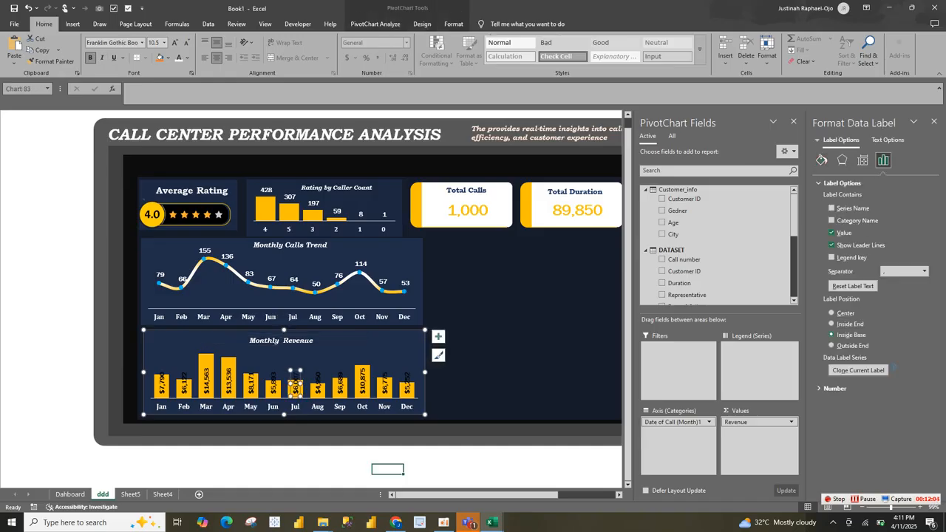
{"action": "left_click", "coordinate": [374, 373]}
{"action": "left_click", "coordinate": [369, 374]}
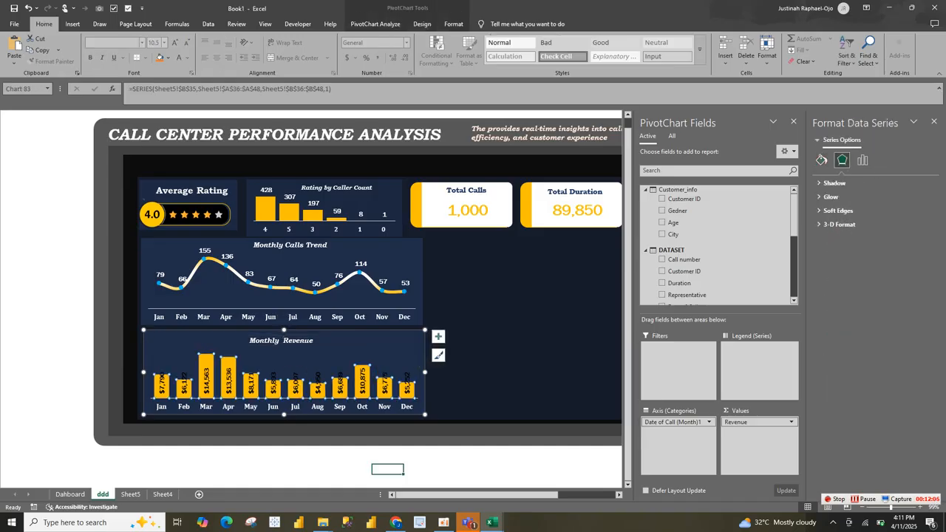
{"action": "left_click", "coordinate": [362, 381]}
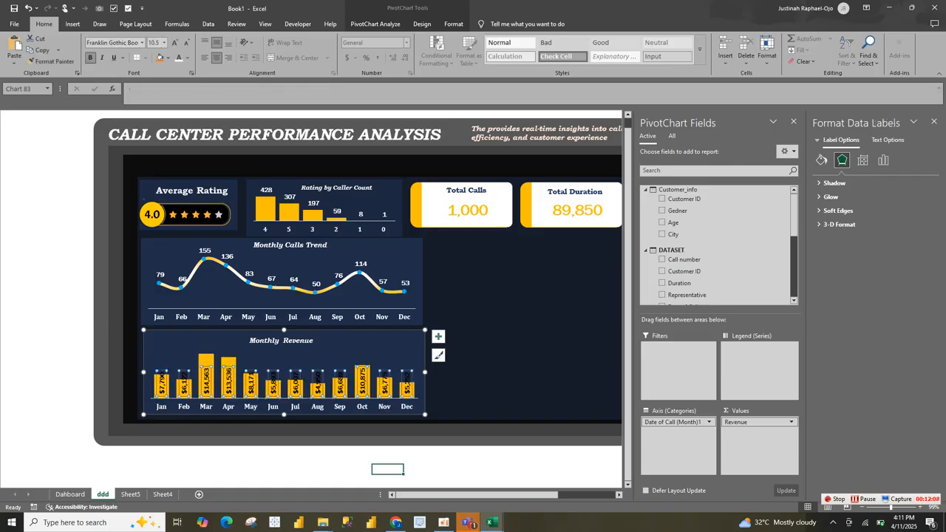
{"action": "left_click", "coordinate": [179, 58]}
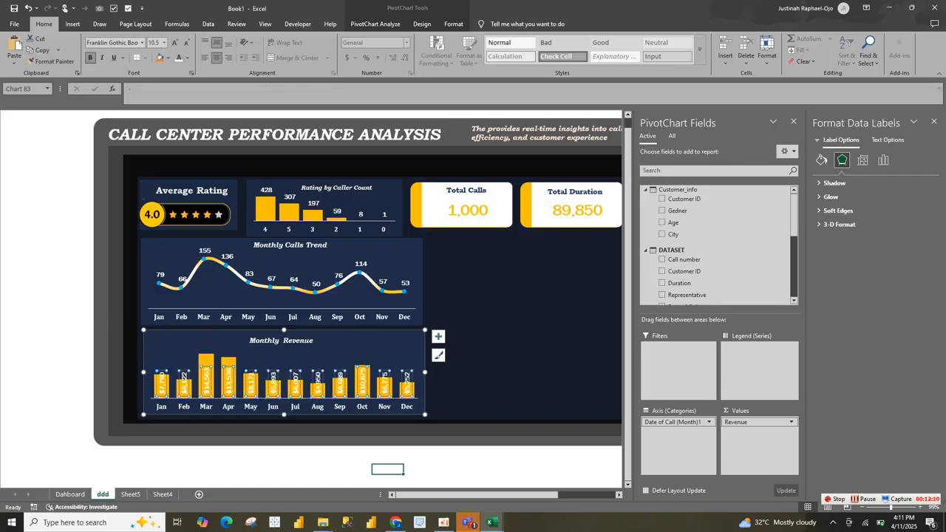
{"action": "left_click", "coordinate": [481, 321]}
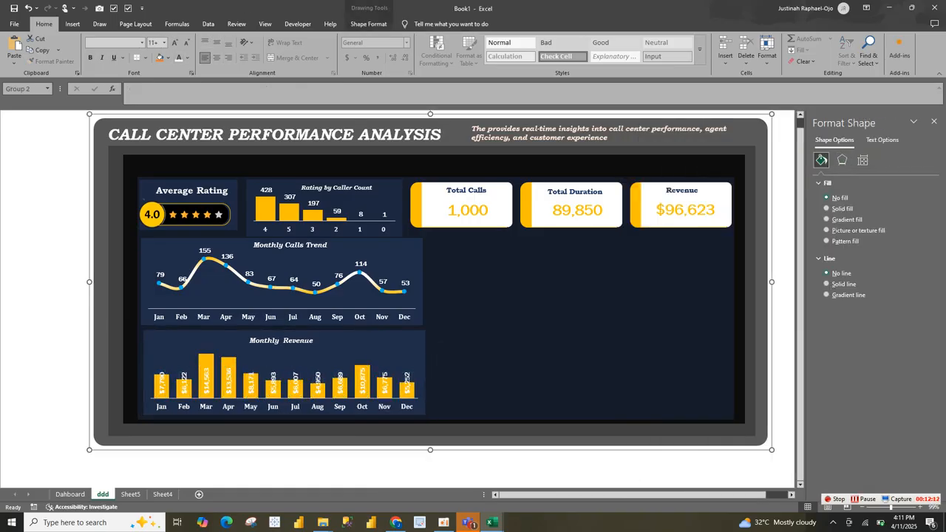
{"action": "key", "text": "ctrl+s"}
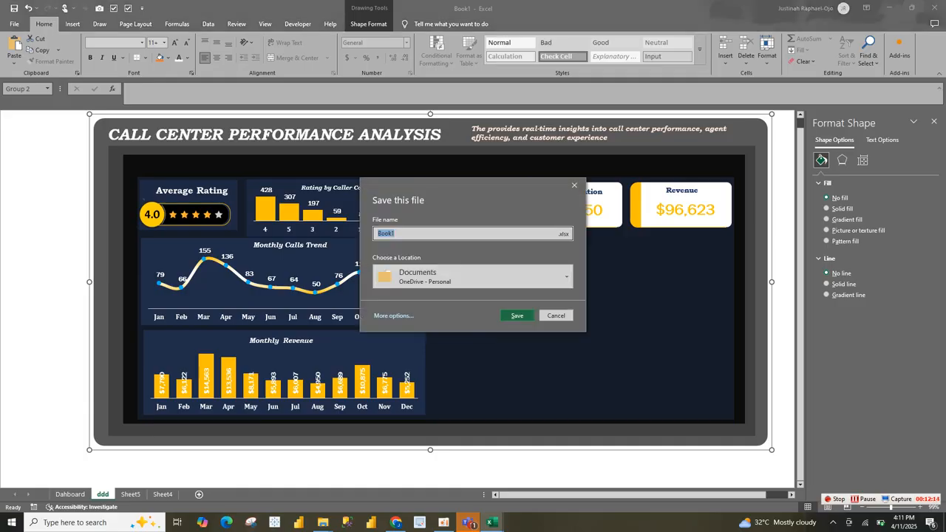
{"action": "left_click", "coordinate": [556, 315]}
{"action": "left_click", "coordinate": [385, 356]}
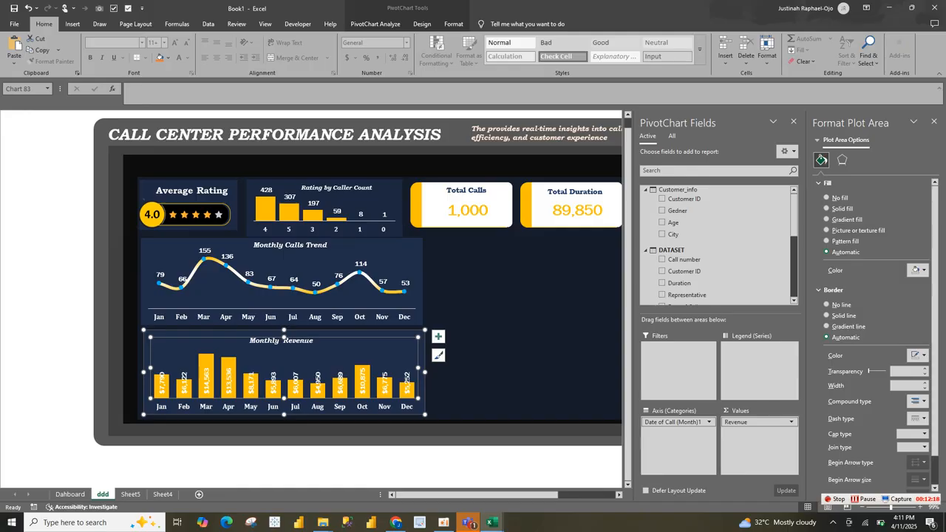
{"action": "left_click", "coordinate": [480, 361]}
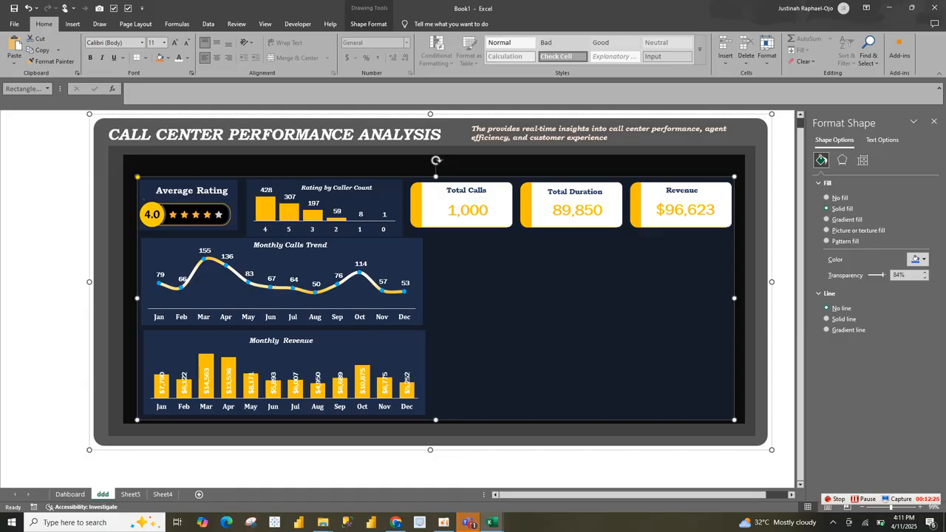
Step: Copy the monthly Total Call PivotTable on Sheet5 and paste the duplicate at cell E30
{"action": "left_click", "coordinate": [131, 494]}
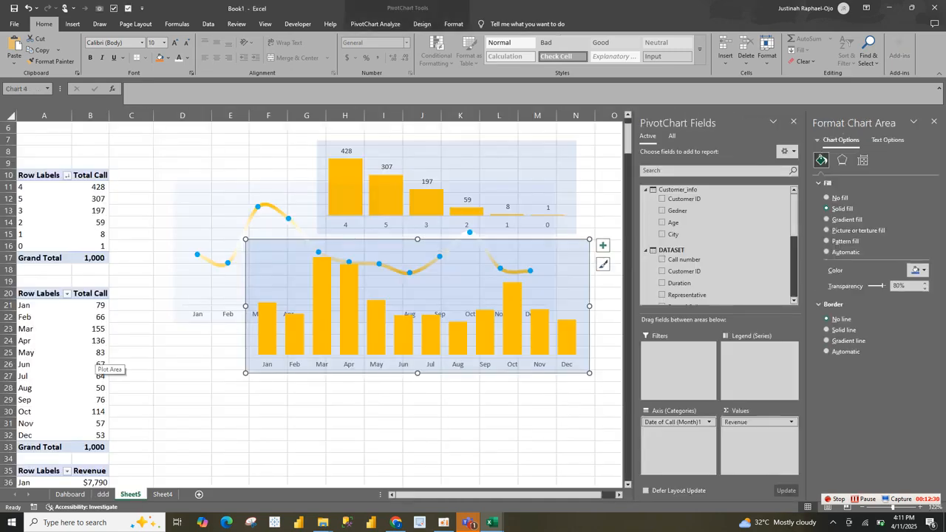
{"action": "left_click_drag", "start_coordinate": [39, 293], "coordinate": [90, 447]}
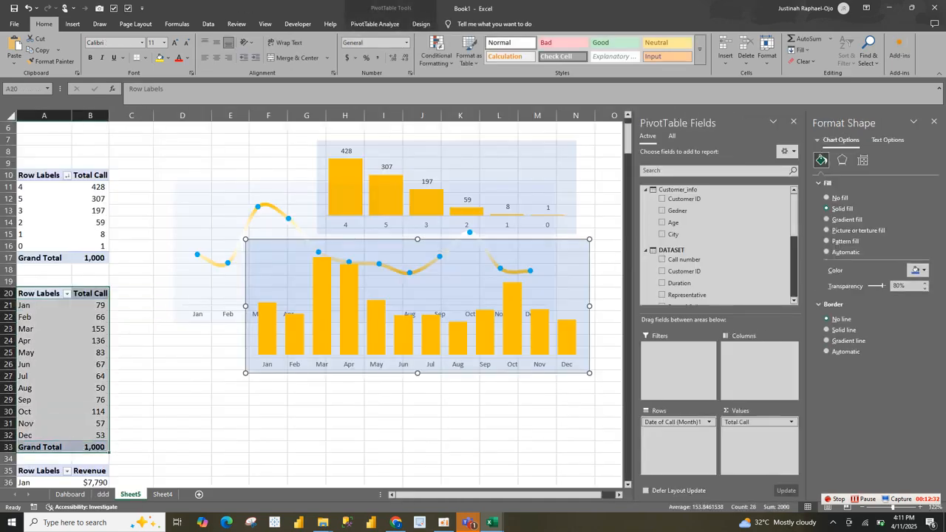
{"action": "key", "text": "ctrl+c"}
{"action": "left_click", "coordinate": [230, 411]}
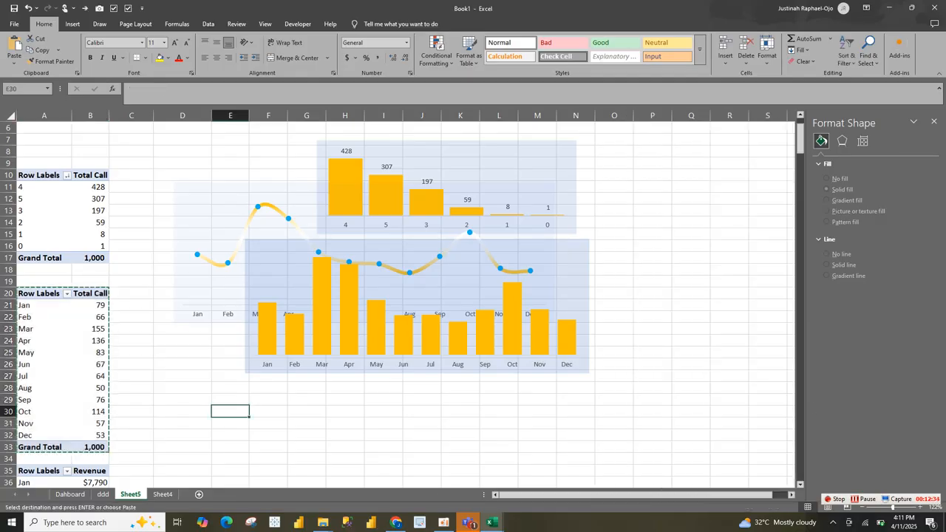
{"action": "key", "text": "ctrl+v"}
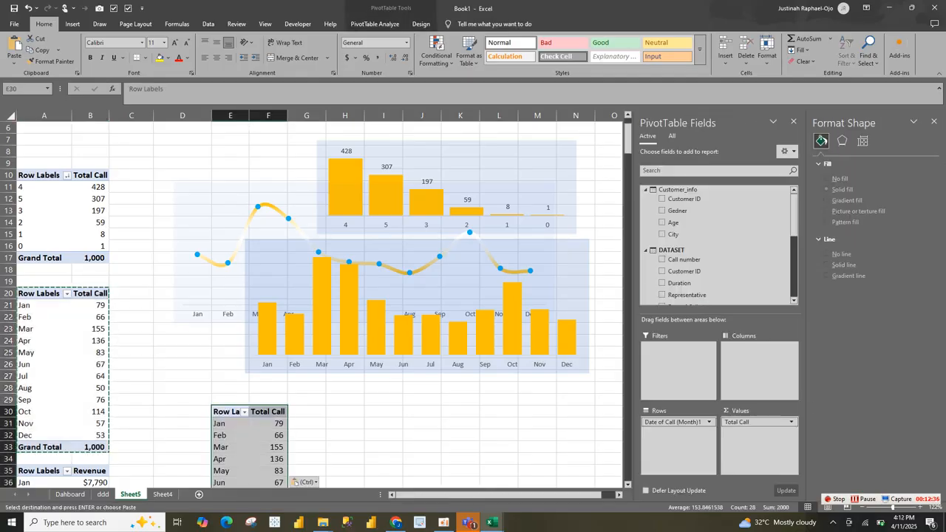
Step: Replace the month field in the copied PivotTable's rows with Day of week, keeping Total Call as the value
{"action": "left_click_drag", "start_coordinate": [674, 422], "coordinate": [702, 260]}
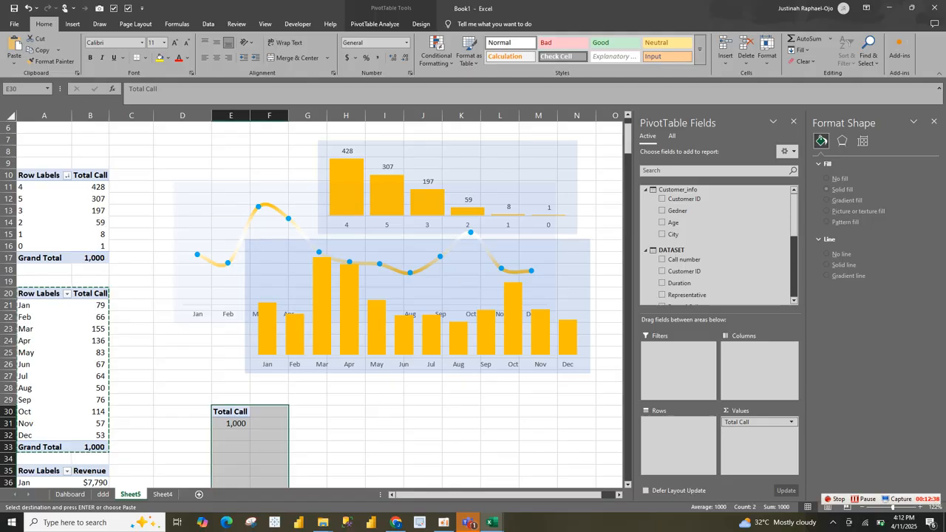
{"action": "scroll", "coordinate": [717, 243], "scroll_direction": "down", "scroll_amount": 3}
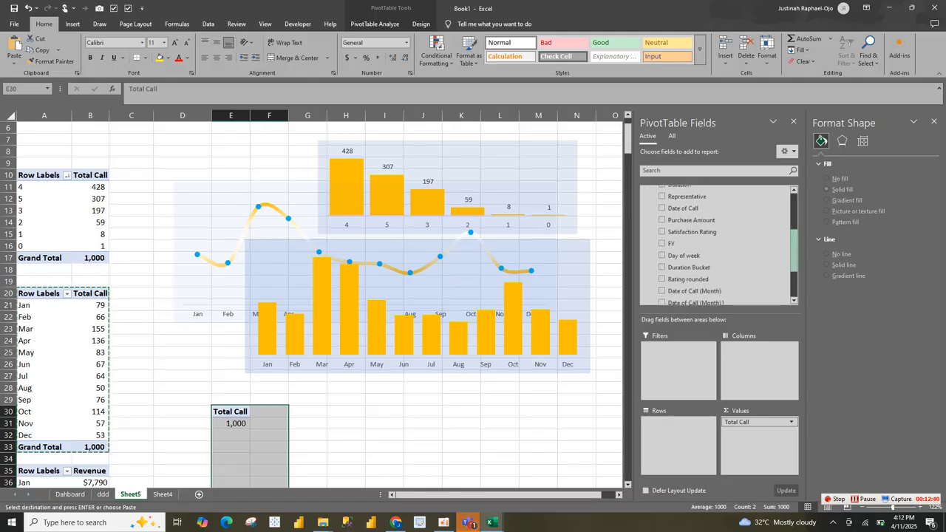
{"action": "scroll", "coordinate": [717, 221], "scroll_direction": "down", "scroll_amount": 5}
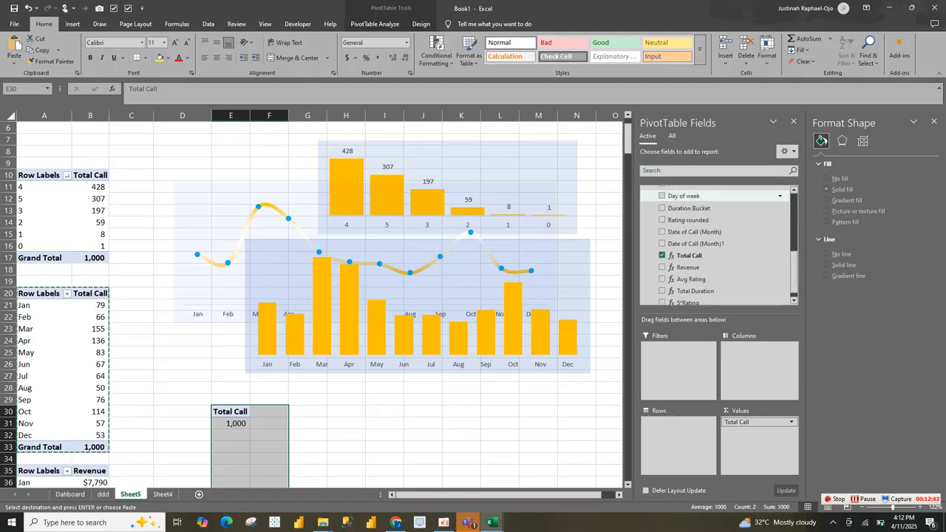
{"action": "left_click", "coordinate": [661, 196]}
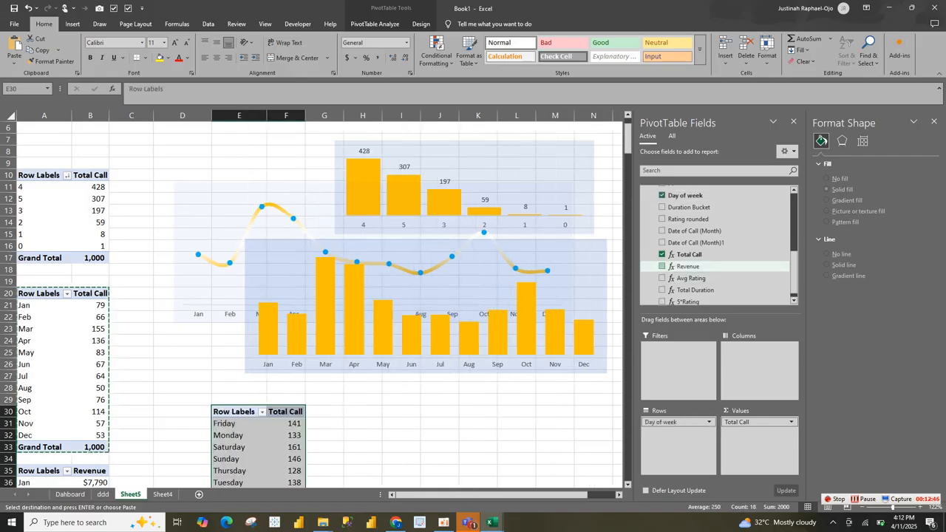
Step: Add Revenue to the Day of week PivotTable and insert a combo chart with Total Call as clustered columns and Revenue as a secondary-axis line
{"action": "left_click", "coordinate": [662, 266]}
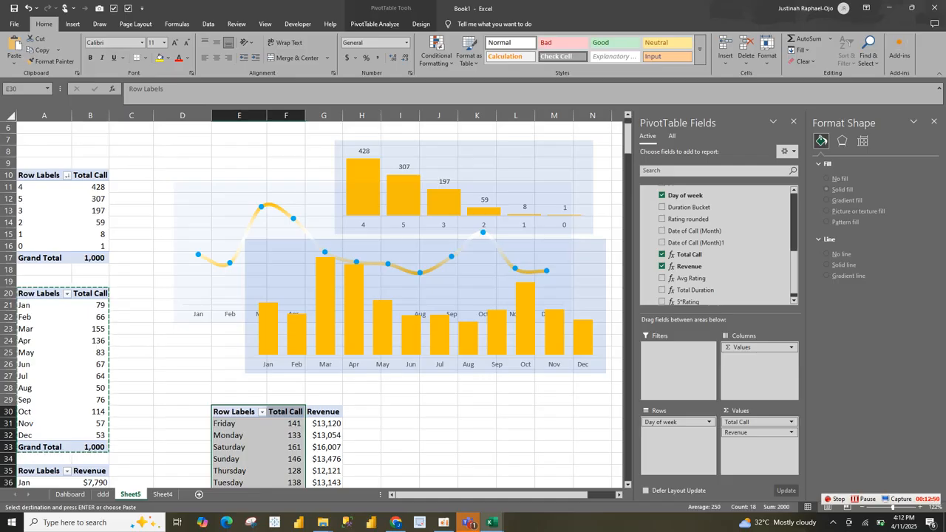
{"action": "left_click", "coordinate": [72, 24]}
{"action": "left_click", "coordinate": [301, 39]}
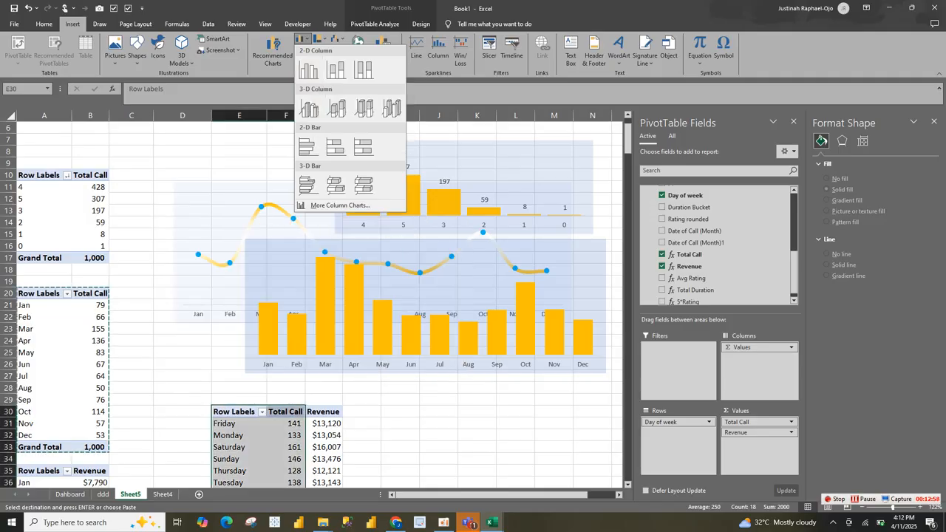
{"action": "left_click", "coordinate": [340, 205]}
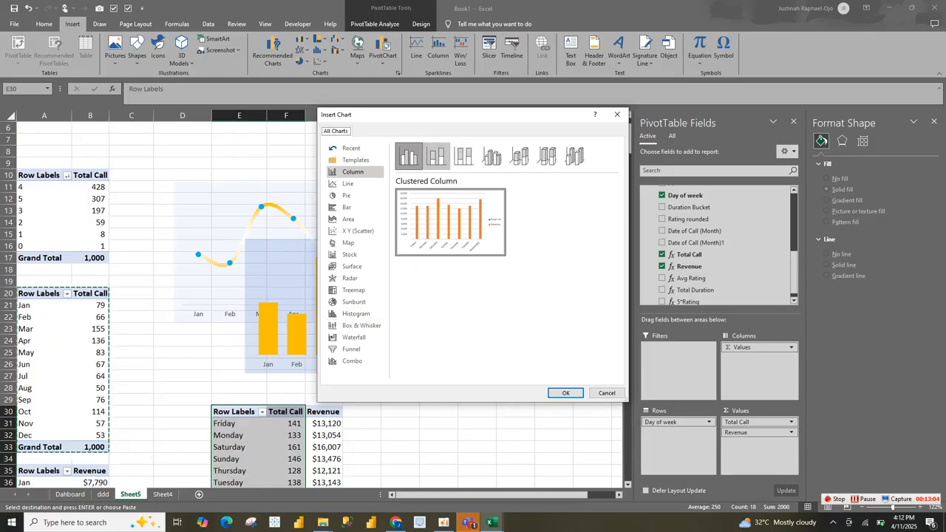
{"action": "left_click", "coordinate": [436, 155]}
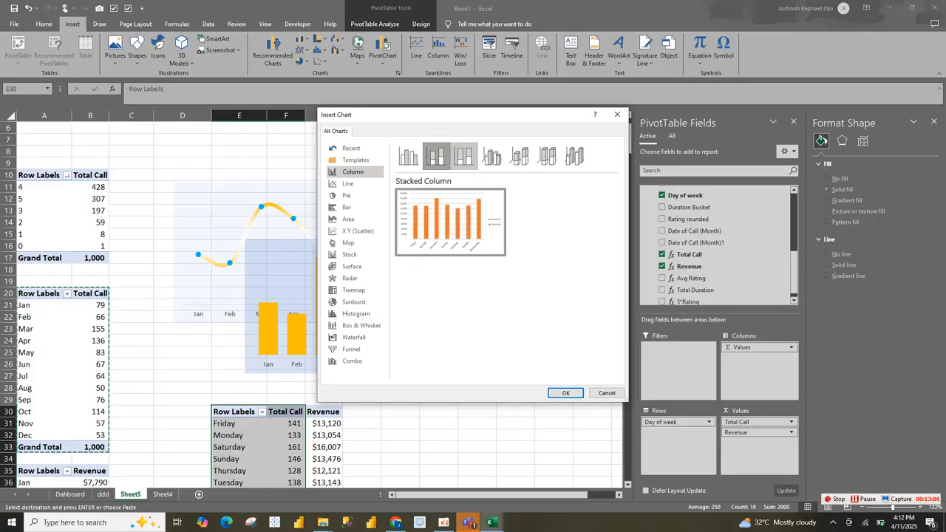
{"action": "left_click", "coordinate": [463, 155]}
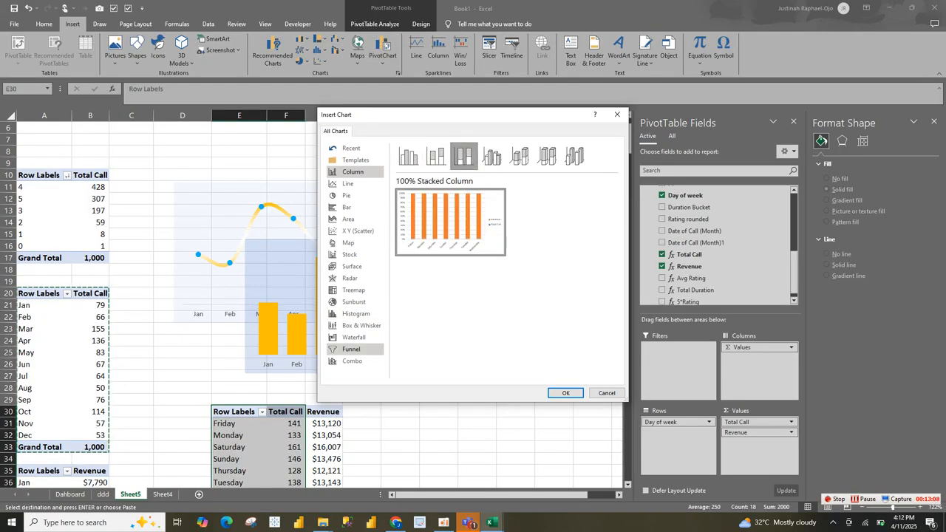
{"action": "left_click", "coordinate": [352, 361]}
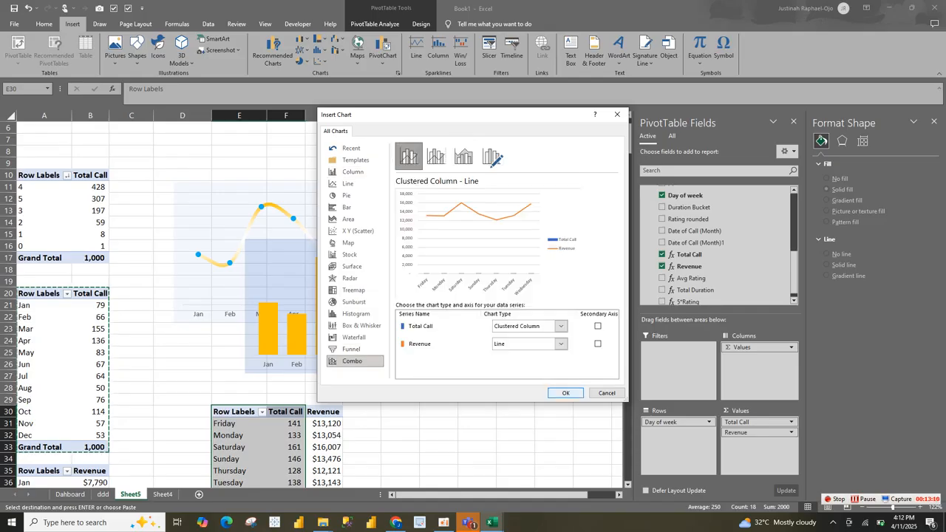
{"action": "left_click", "coordinate": [598, 343]}
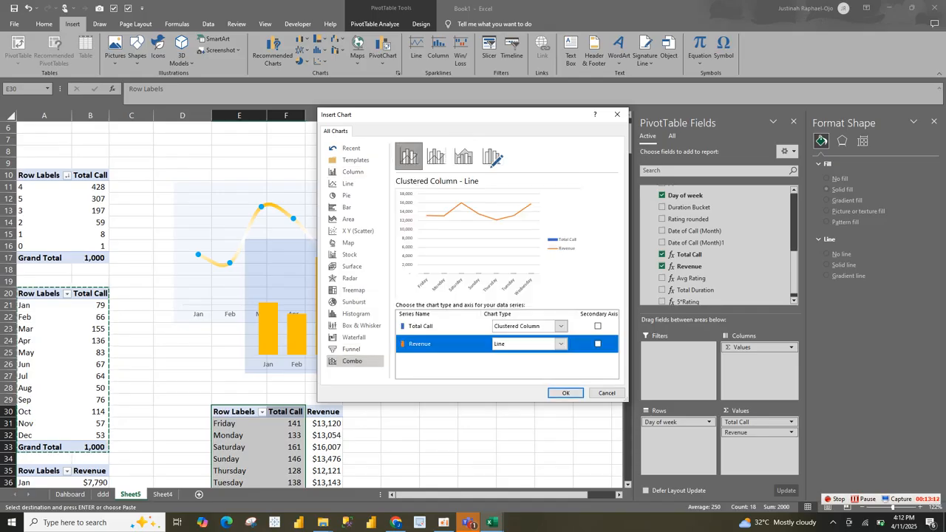
{"action": "left_click", "coordinate": [597, 344]}
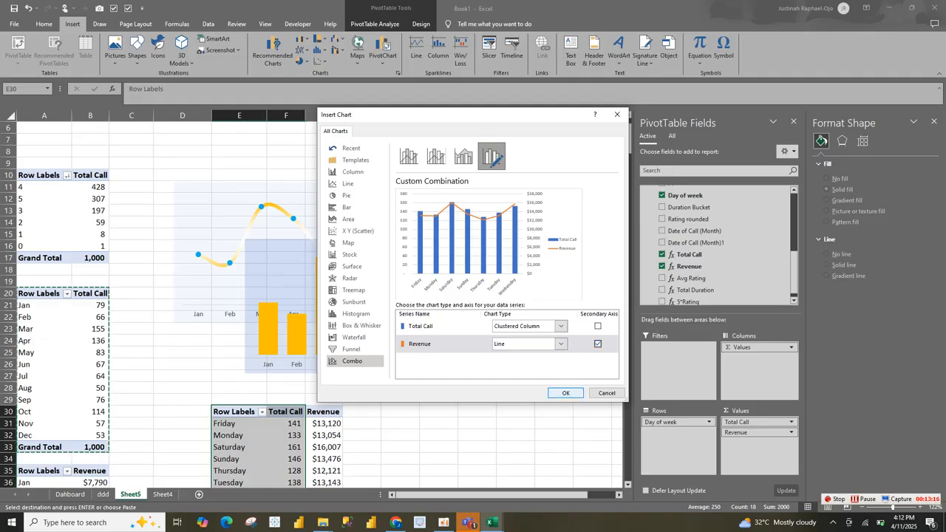
{"action": "left_click", "coordinate": [566, 393]}
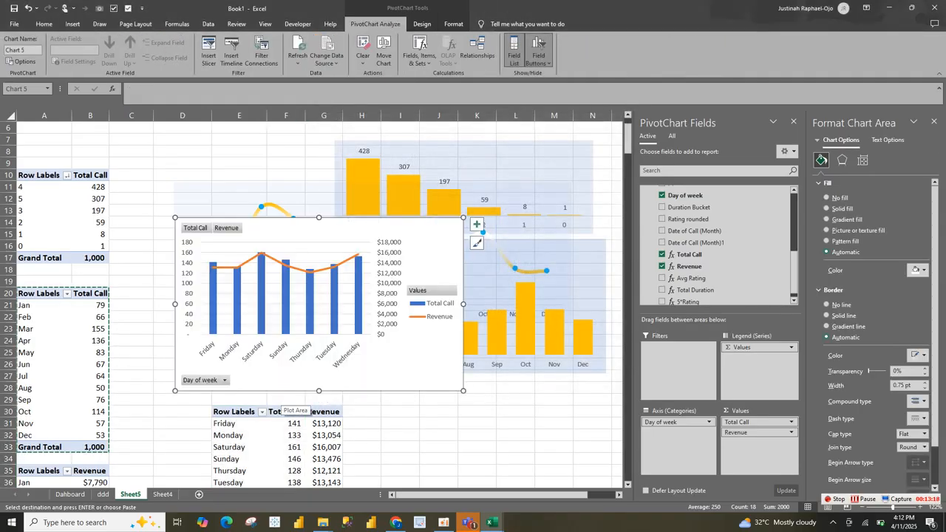
Step: Make the Day of week chart wider and shorter, and change its Revenue series to Clustered Column on the primary axis
{"action": "left_click_drag", "start_coordinate": [464, 391], "coordinate": [508, 346]}
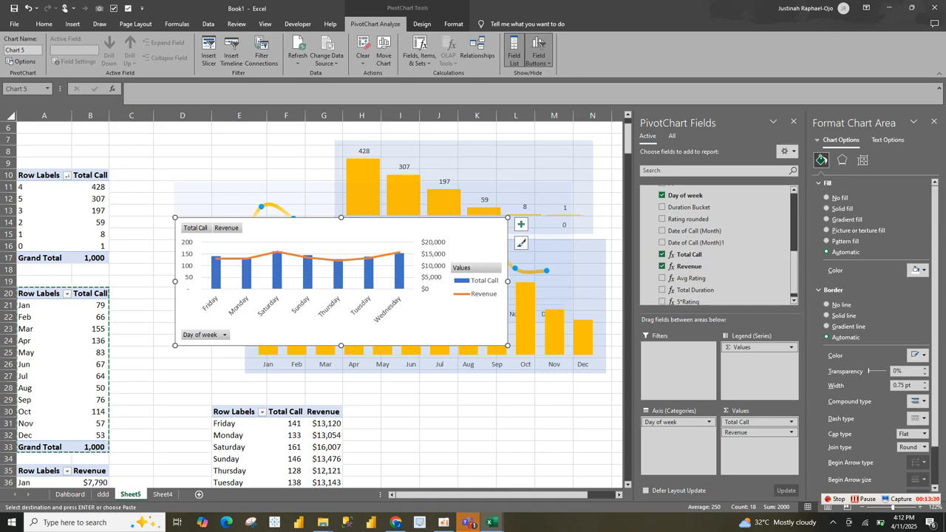
{"action": "left_click", "coordinate": [368, 272]}
{"action": "left_click", "coordinate": [369, 272]}
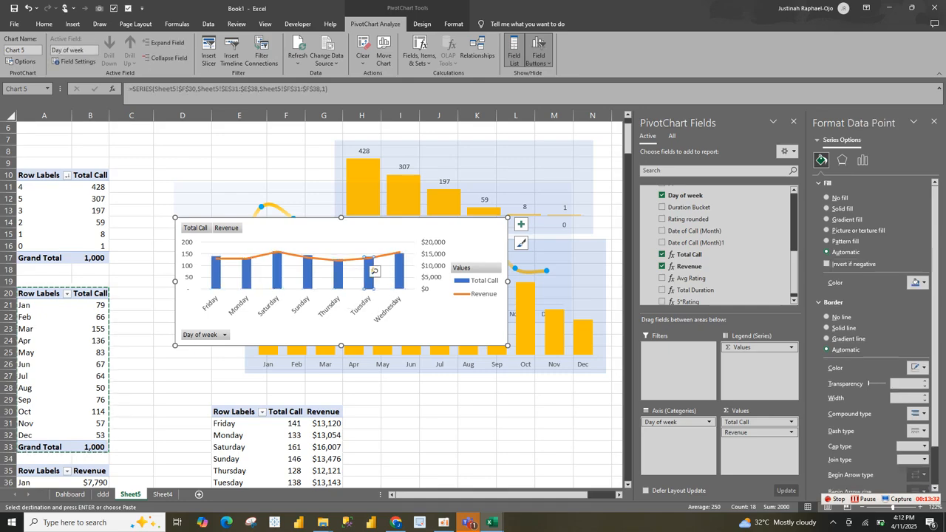
{"action": "right_click", "coordinate": [330, 265]}
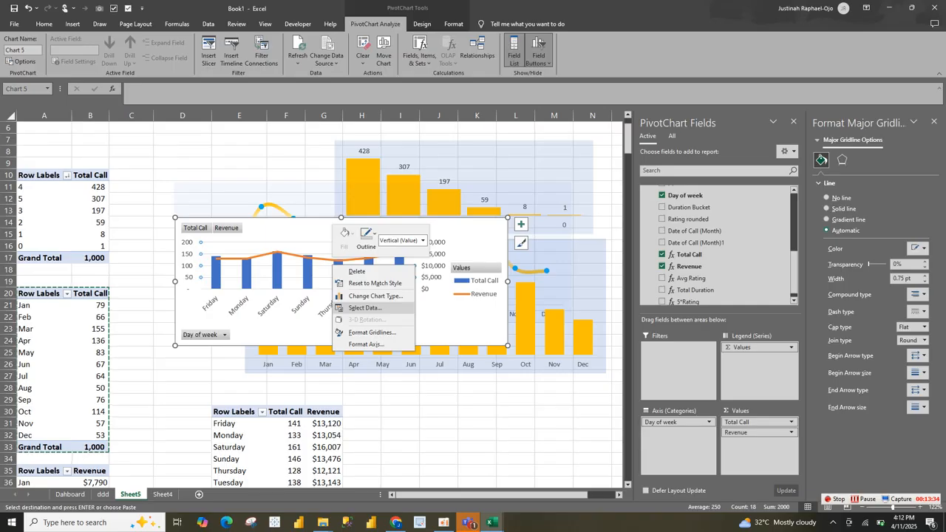
{"action": "left_click", "coordinate": [374, 295]}
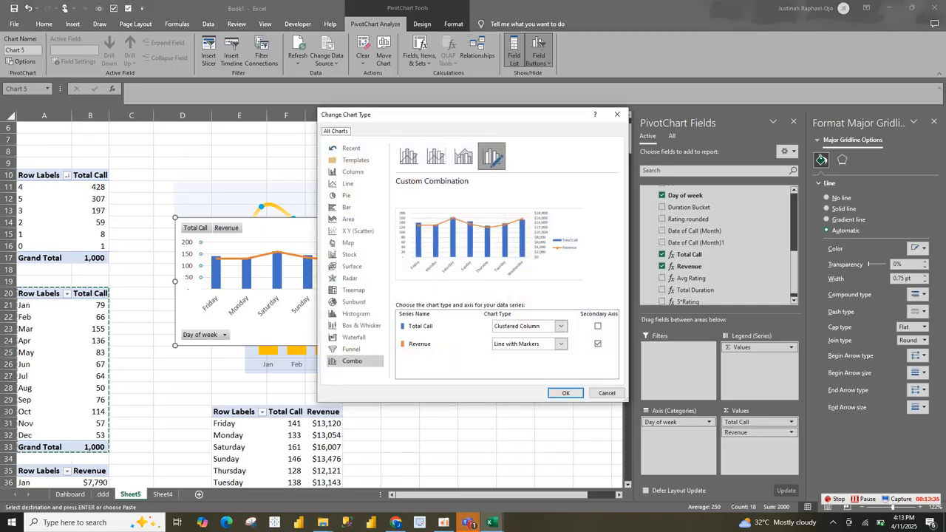
{"action": "left_click", "coordinate": [458, 344]}
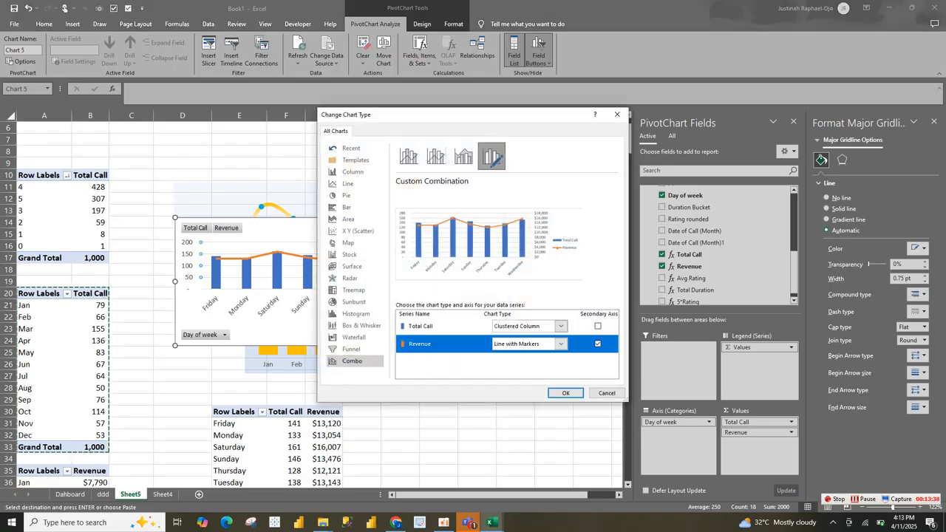
{"action": "left_click", "coordinate": [560, 343]}
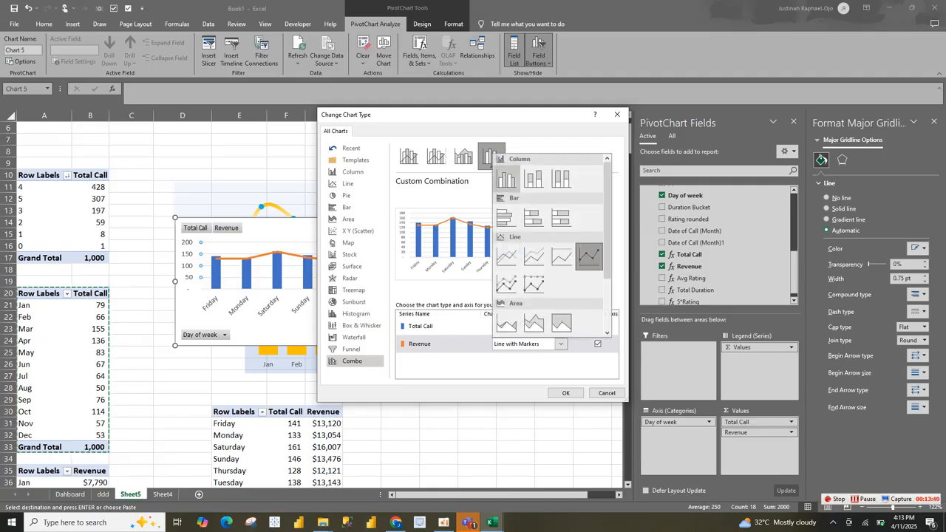
{"action": "left_click", "coordinate": [506, 179]}
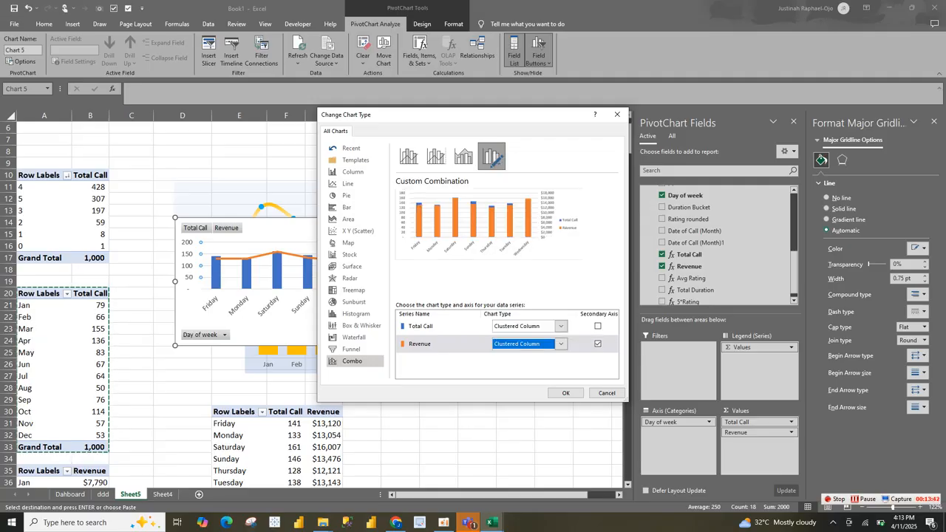
{"action": "left_click", "coordinate": [597, 343]}
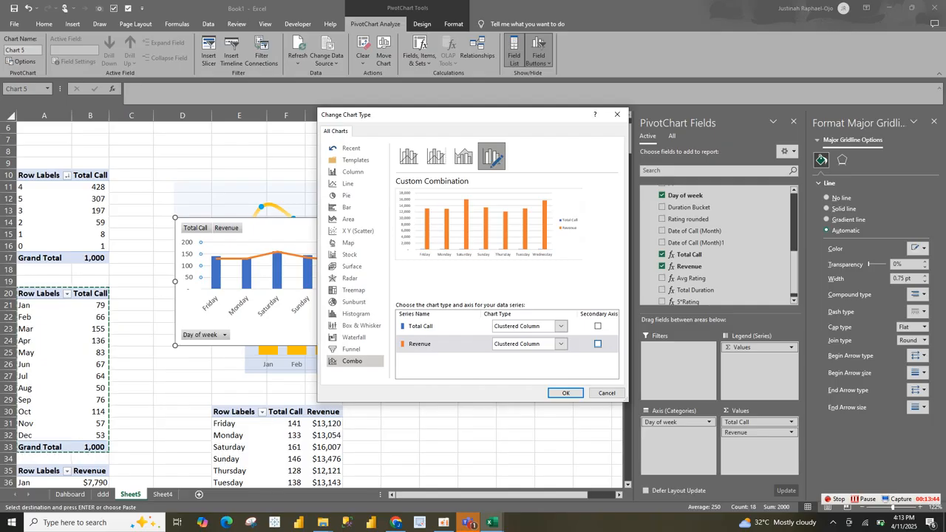
{"action": "left_click", "coordinate": [566, 392]}
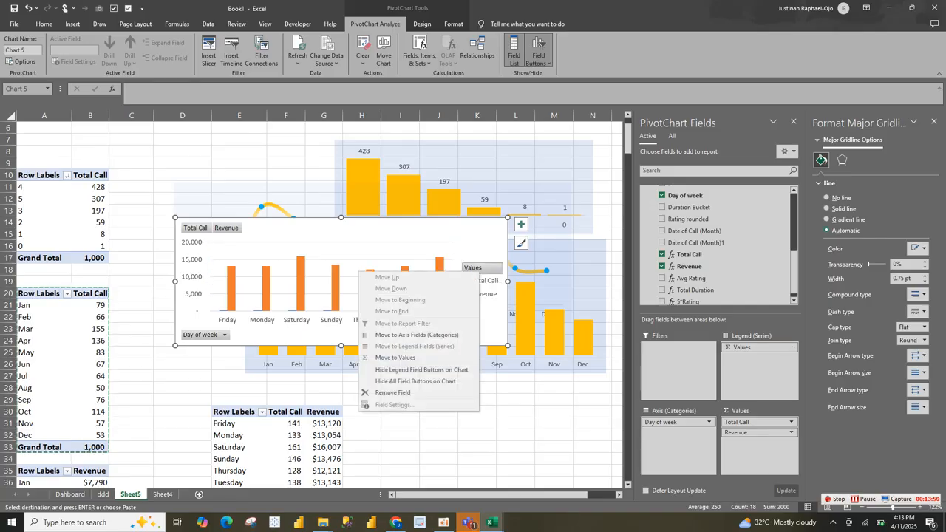
Step: Hide all field buttons on the Day of week chart and set its legend position to Top
{"action": "key", "text": "Escape"}
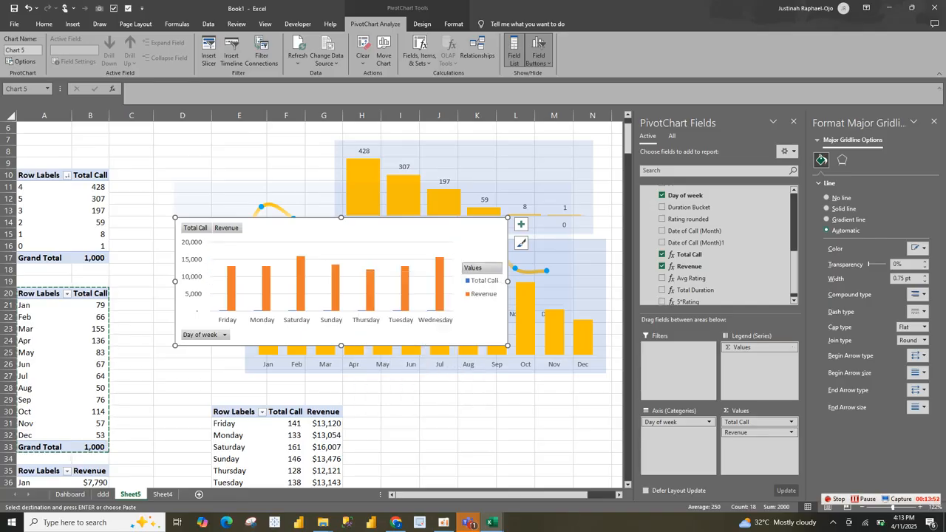
{"action": "left_click", "coordinate": [539, 49]}
{"action": "left_click", "coordinate": [497, 284]}
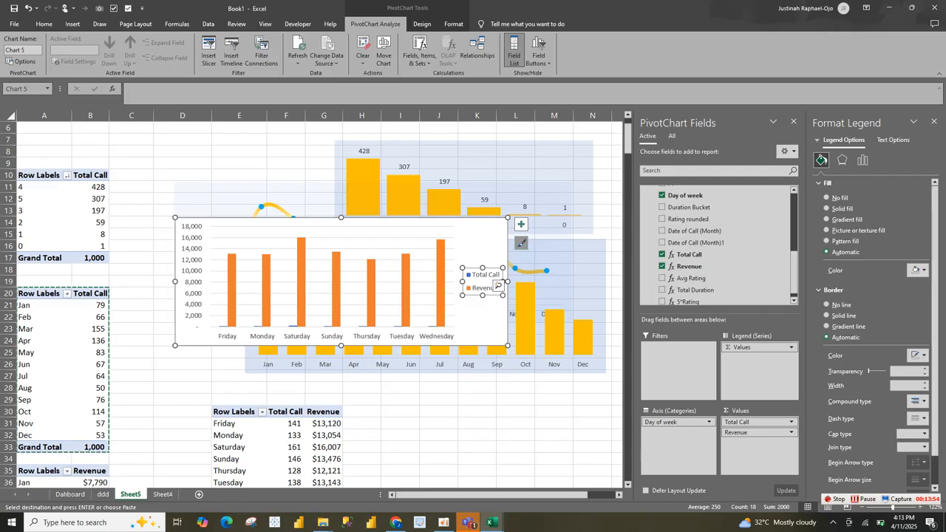
{"action": "left_click", "coordinate": [531, 230]}
{"action": "left_click", "coordinate": [488, 282]}
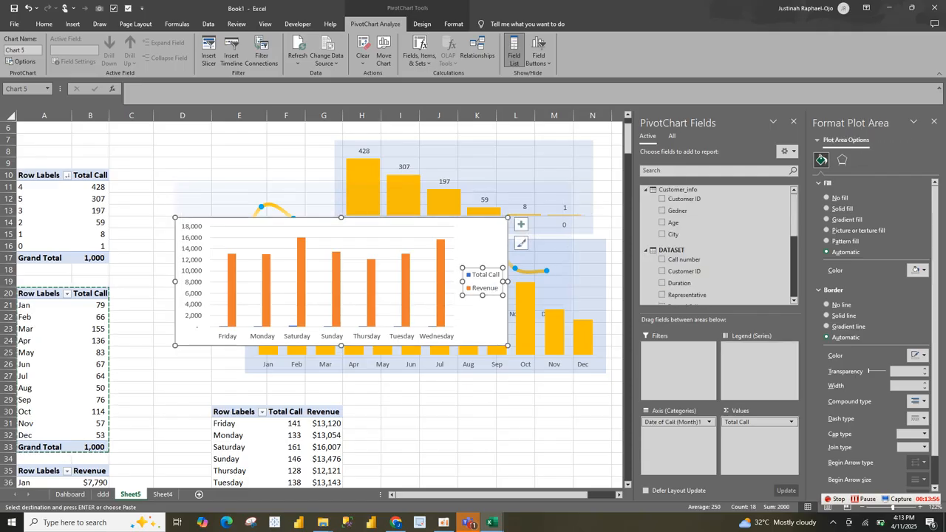
{"action": "left_click", "coordinate": [521, 223]}
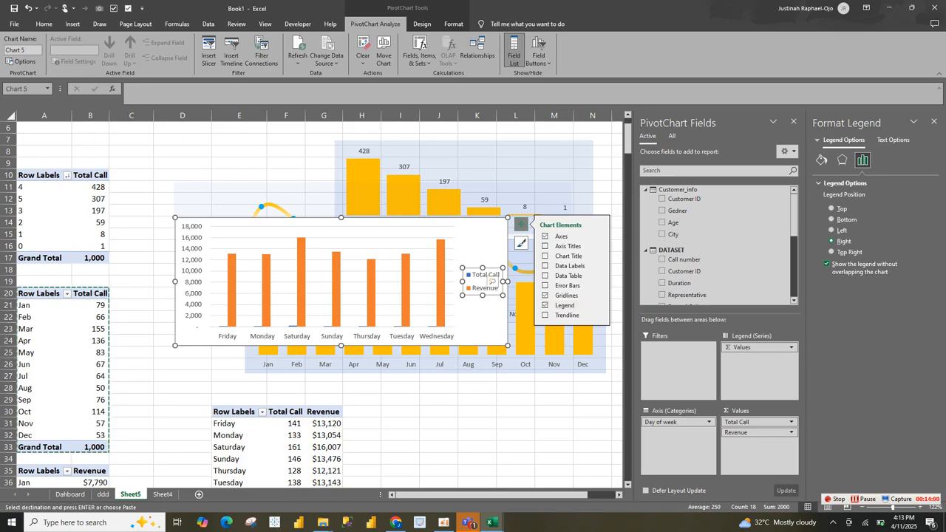
{"action": "mouse_move", "coordinate": [599, 305]}
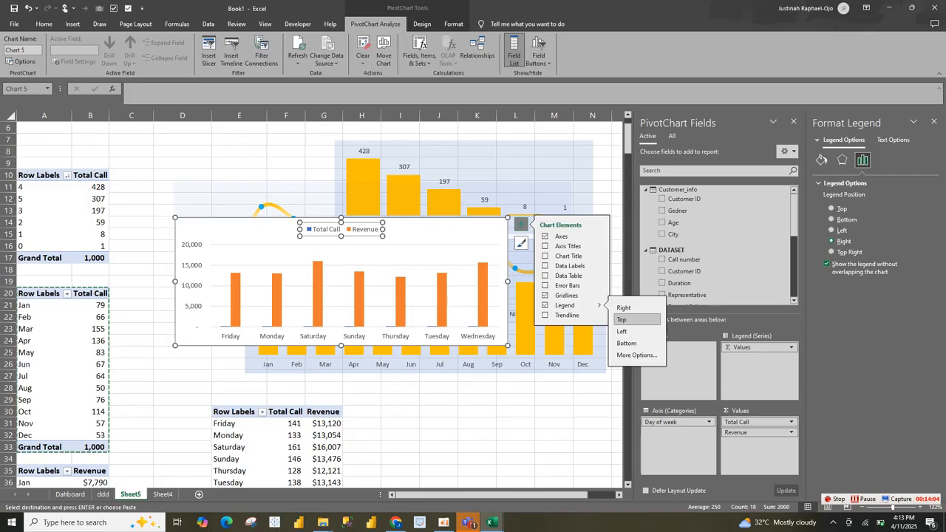
{"action": "left_click", "coordinate": [621, 320]}
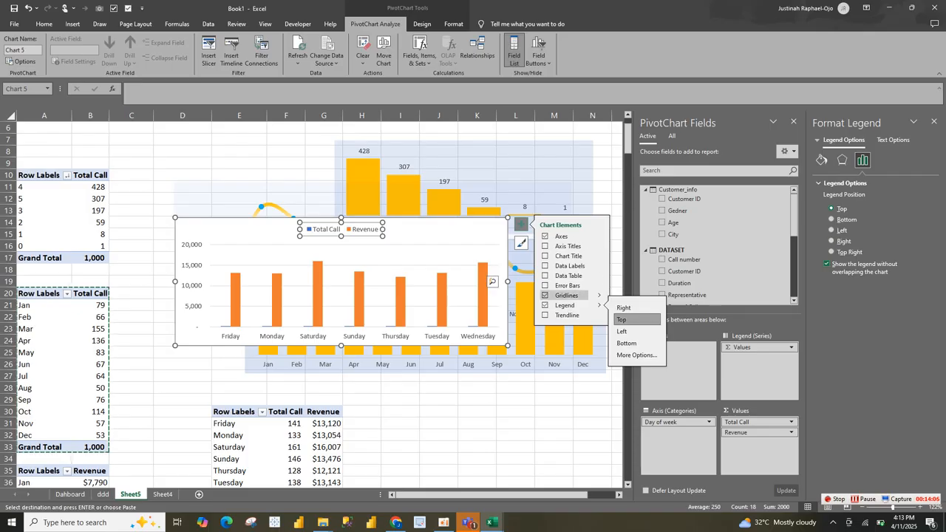
Step: Replace the Day of week chart's gridlines and vertical value axis with data labels on both series
{"action": "left_click", "coordinate": [545, 266]}
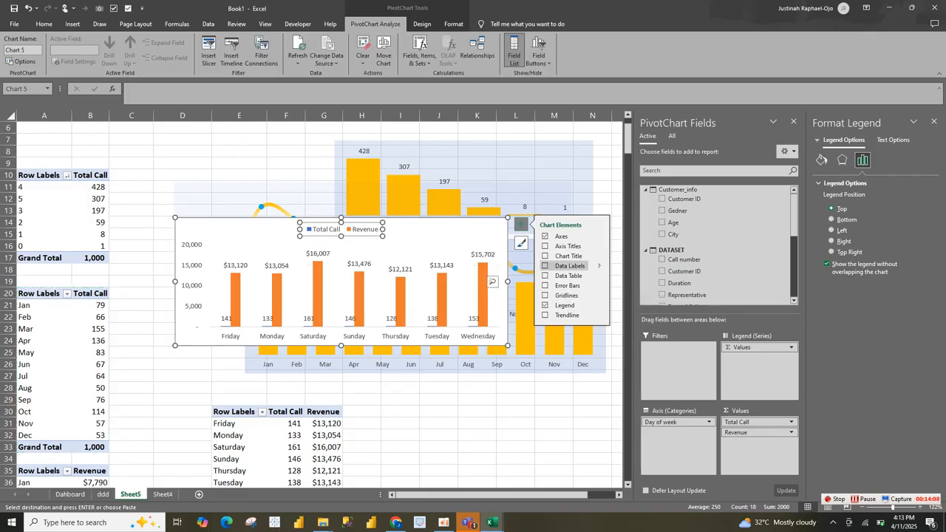
{"action": "left_click", "coordinate": [546, 265]}
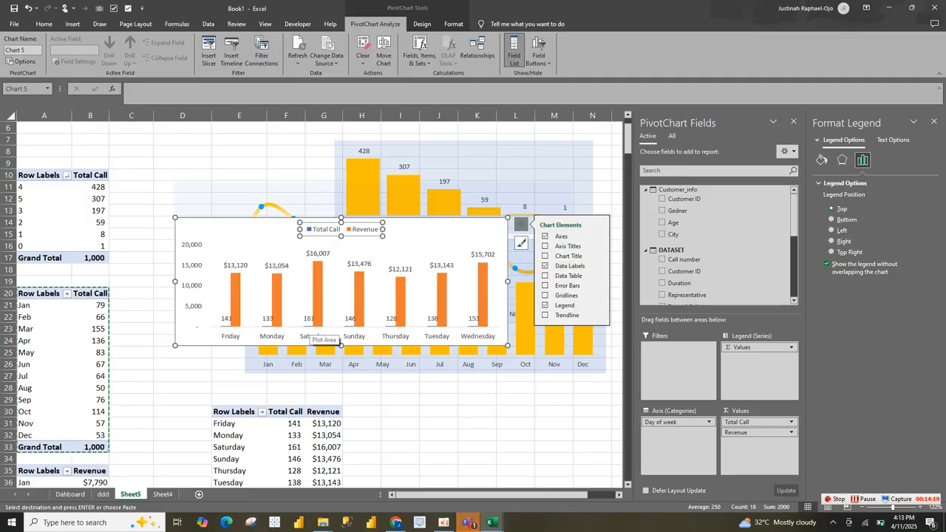
{"action": "left_click", "coordinate": [193, 292]}
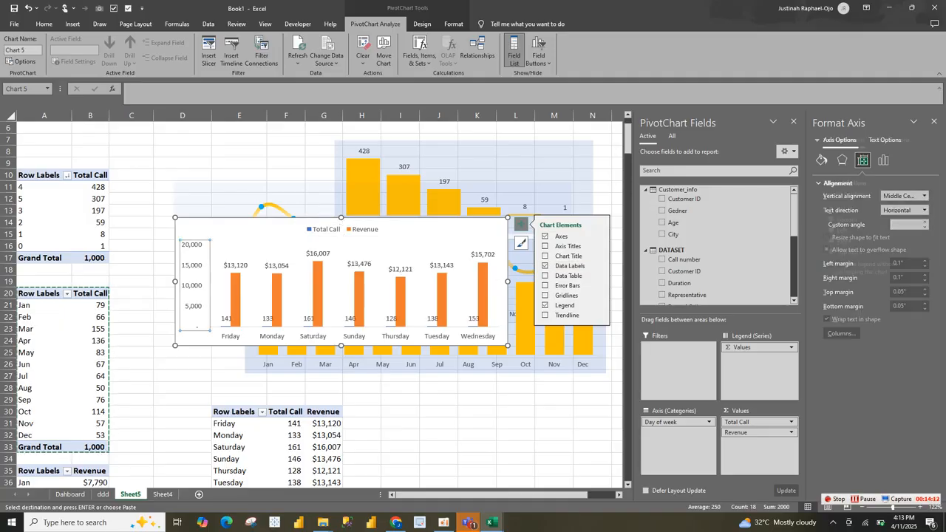
{"action": "key", "text": "Delete"}
Step: Stretch the Day of week chart's plot area out to the chart's left edge and slightly upward
{"action": "left_click", "coordinate": [211, 265]}
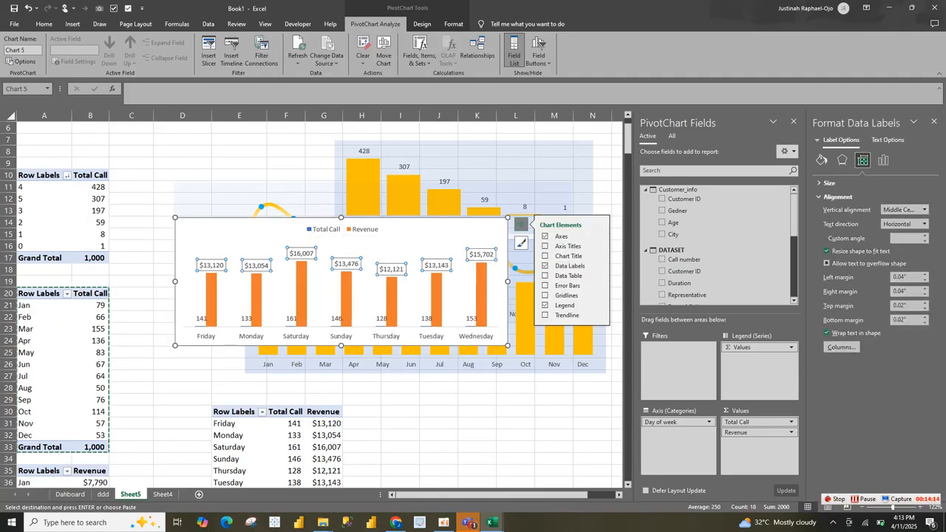
{"action": "left_click", "coordinate": [232, 275]}
{"action": "left_click_drag", "start_coordinate": [184, 285], "coordinate": [174, 284]}
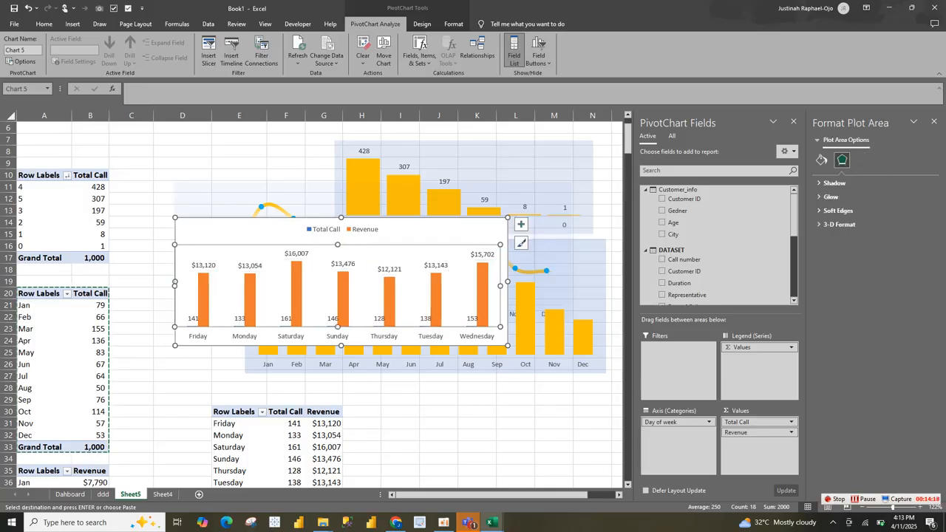
{"action": "left_click_drag", "start_coordinate": [338, 245], "coordinate": [338, 240]}
Step: Move the Total Call and Revenue legend to the upper-left corner of the Day of week chart
{"action": "left_click", "coordinate": [340, 230]}
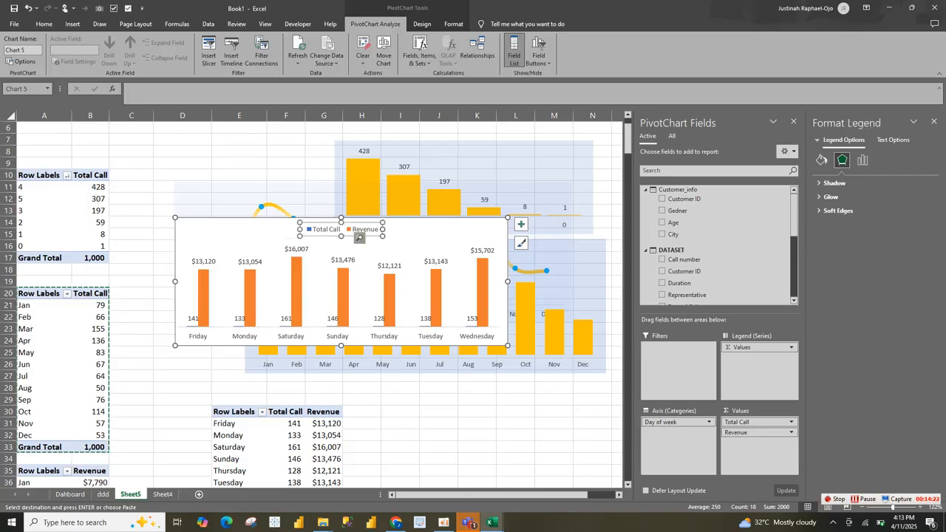
{"action": "left_click", "coordinate": [362, 230]}
{"action": "left_click", "coordinate": [337, 230]}
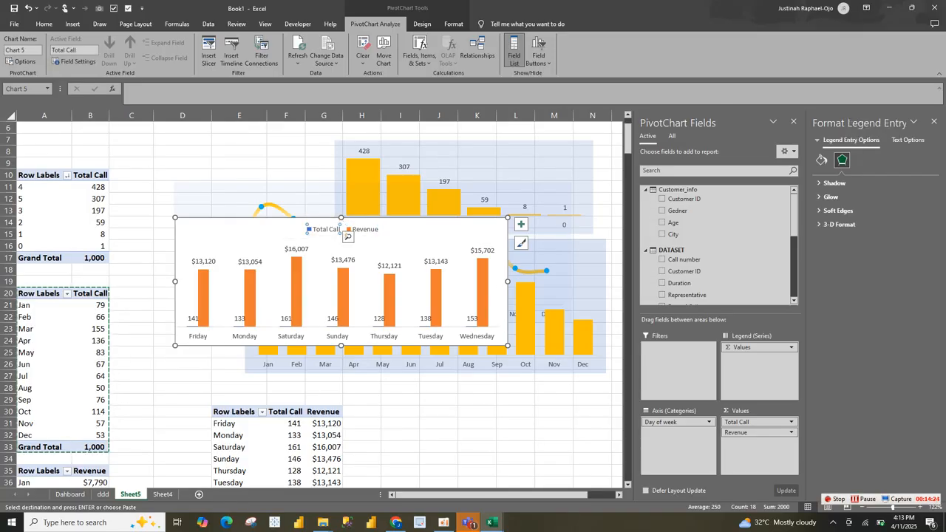
{"action": "left_click", "coordinate": [348, 238]}
{"action": "left_click", "coordinate": [342, 231]}
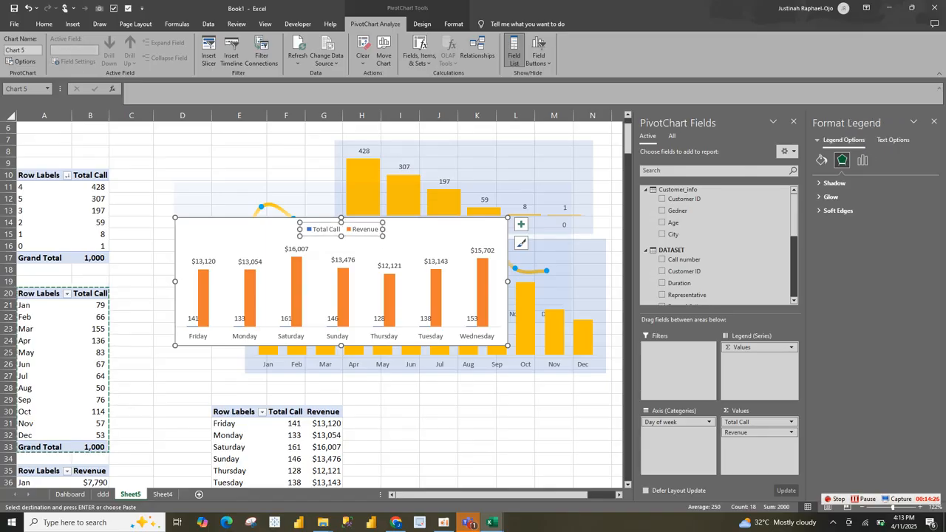
{"action": "left_click_drag", "start_coordinate": [217, 230], "coordinate": [218, 228]}
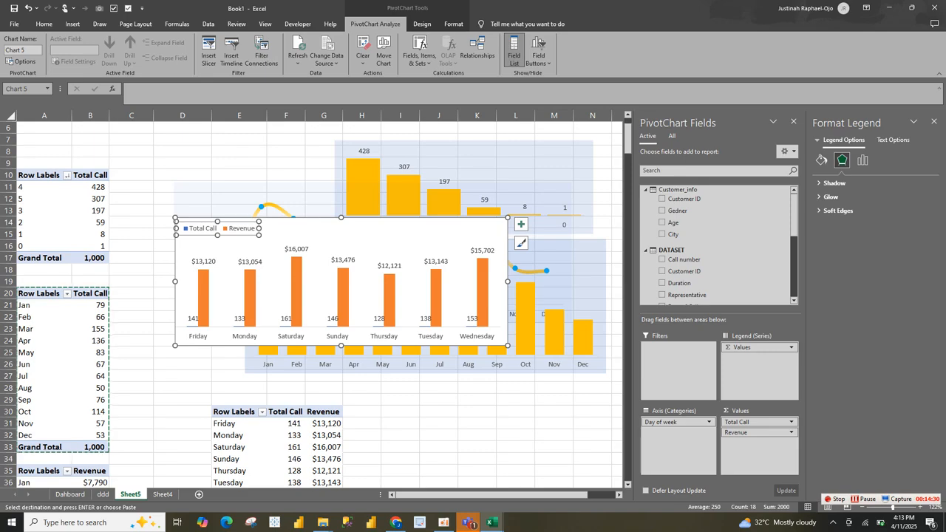
{"action": "left_click", "coordinate": [314, 230]}
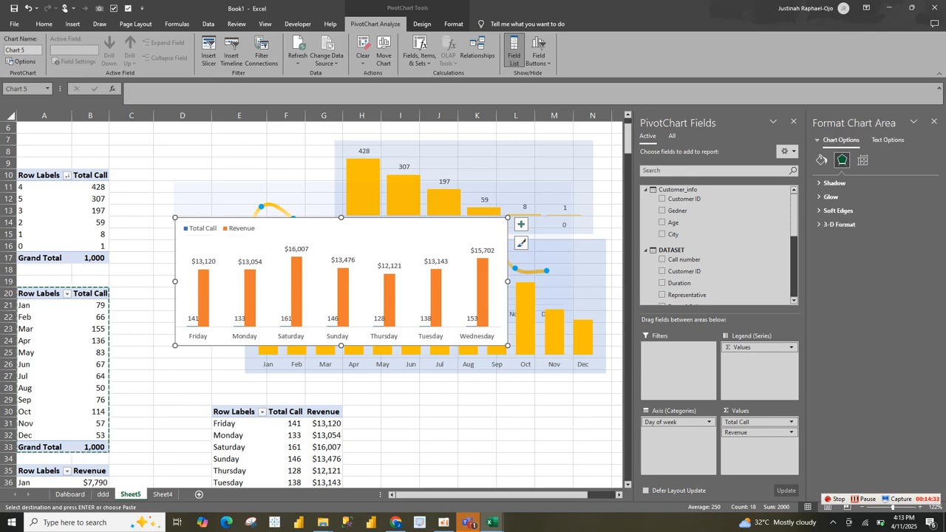
Step: Set the Day of week chart's Revenue columns to a gap width of about 99% and remove their border
{"action": "left_click", "coordinate": [483, 292]}
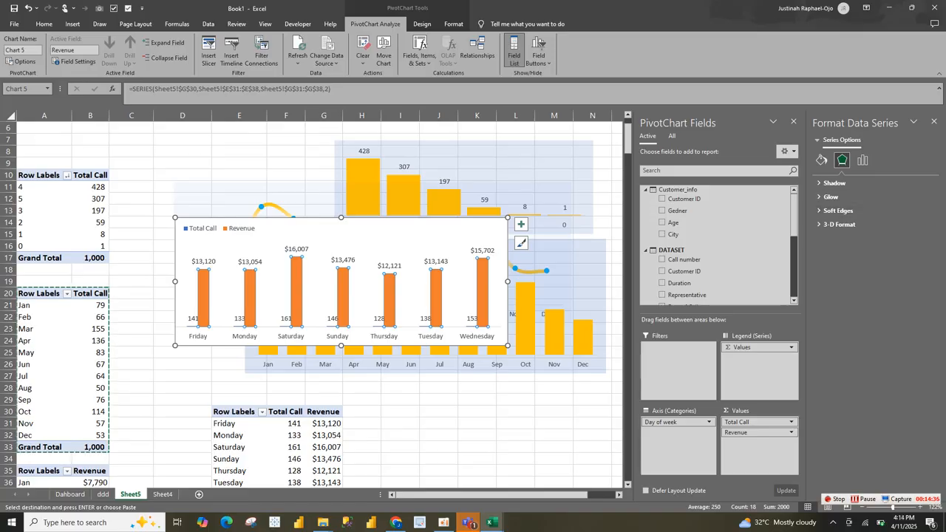
{"action": "left_click", "coordinate": [793, 122]}
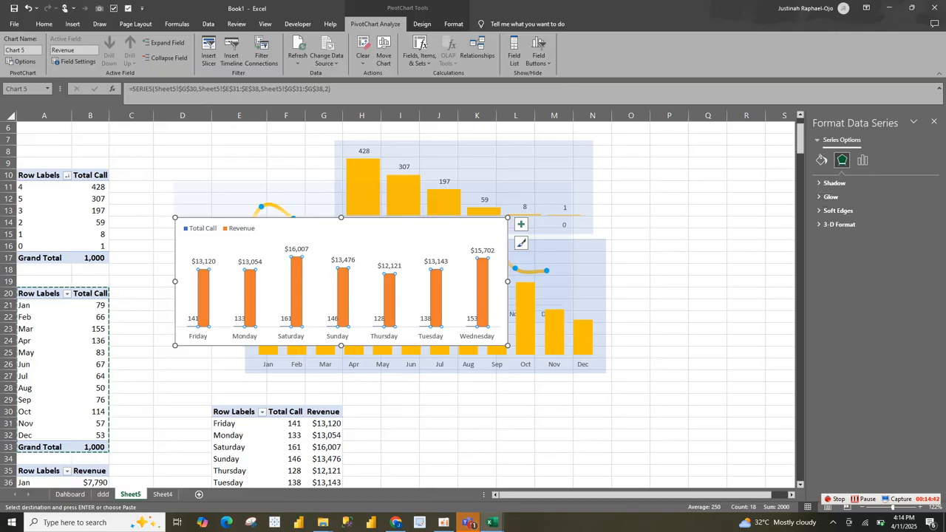
{"action": "left_click", "coordinate": [821, 160]}
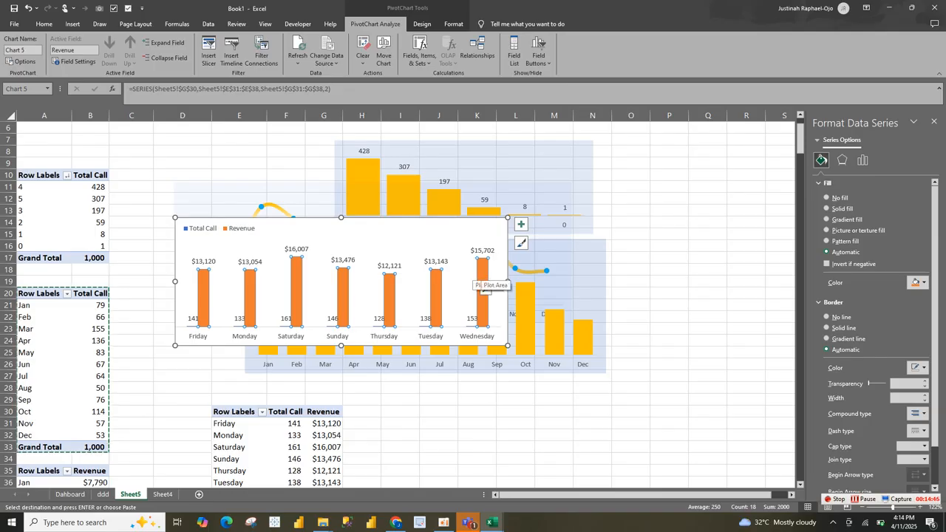
{"action": "right_click", "coordinate": [482, 272]}
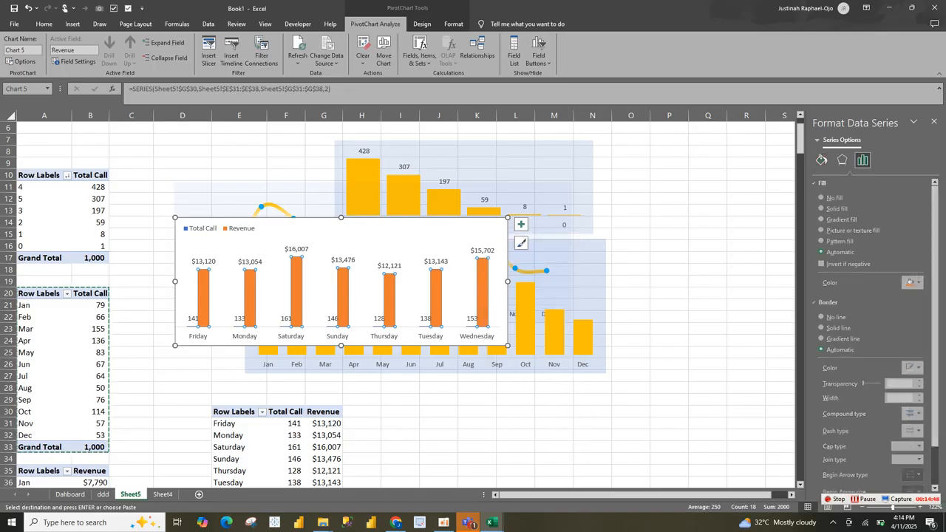
{"action": "left_click", "coordinate": [526, 448]}
{"action": "left_click_drag", "start_coordinate": [876, 247], "coordinate": [869, 247]}
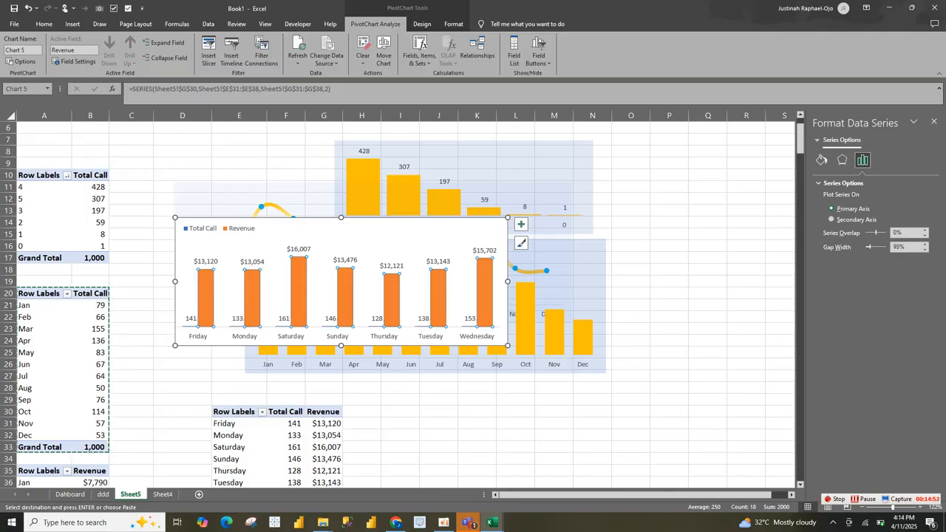
{"action": "left_click", "coordinate": [821, 160]}
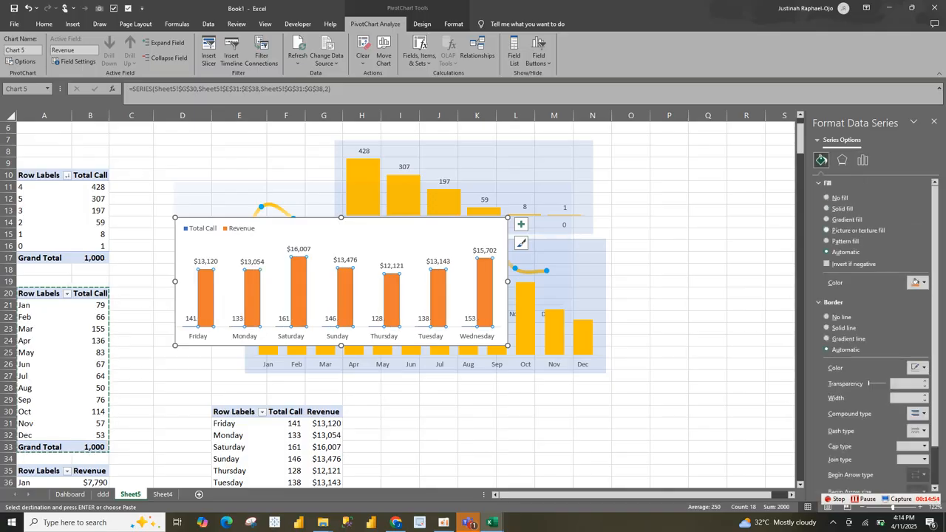
{"action": "left_click", "coordinate": [827, 317]}
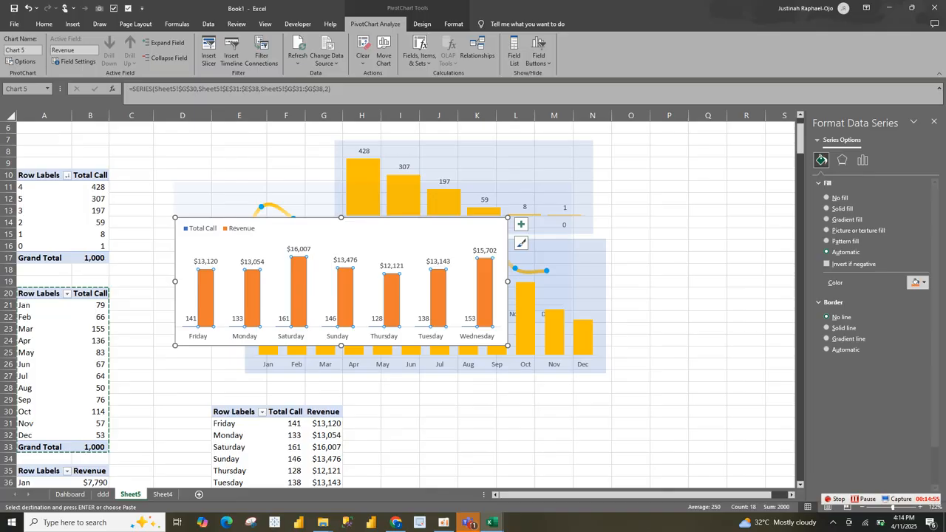
{"action": "left_click", "coordinate": [490, 280]}
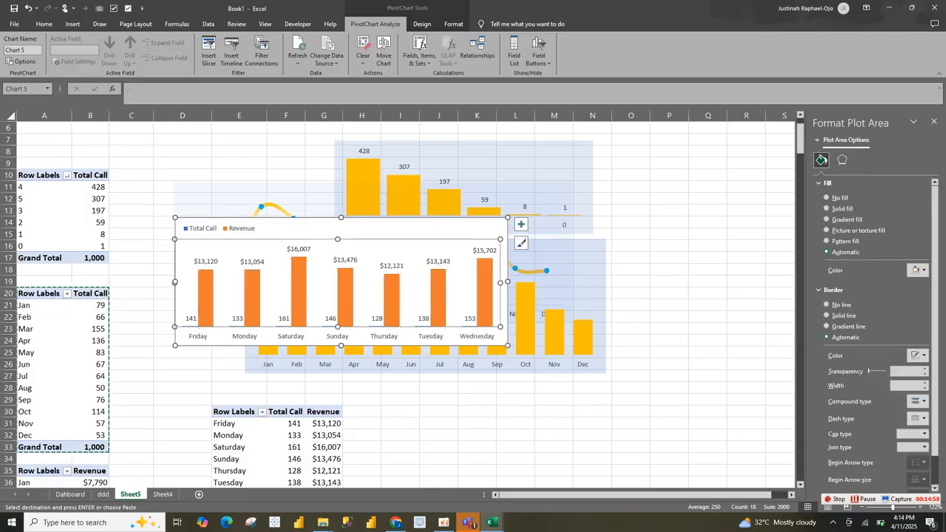
{"action": "left_click", "coordinate": [470, 318]}
{"action": "left_click", "coordinate": [470, 318]}
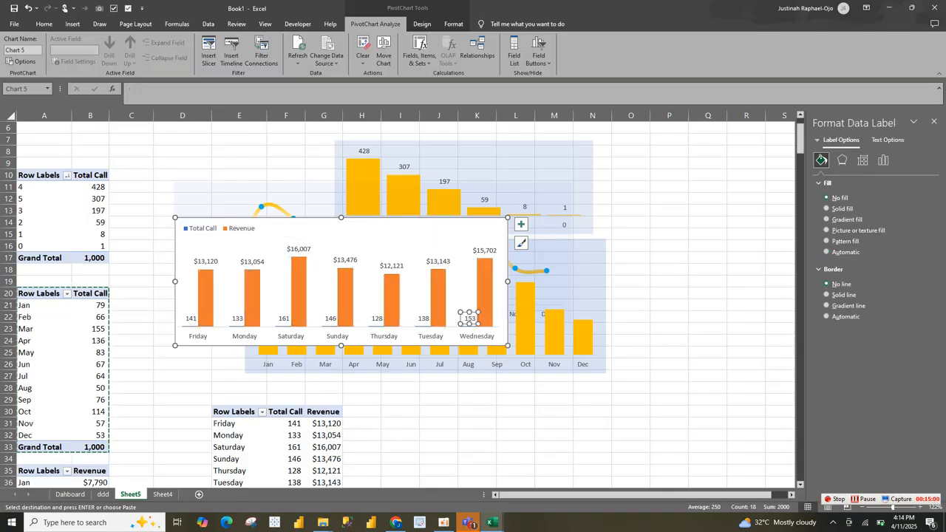
{"action": "left_click", "coordinate": [469, 328]}
{"action": "left_click", "coordinate": [467, 304]}
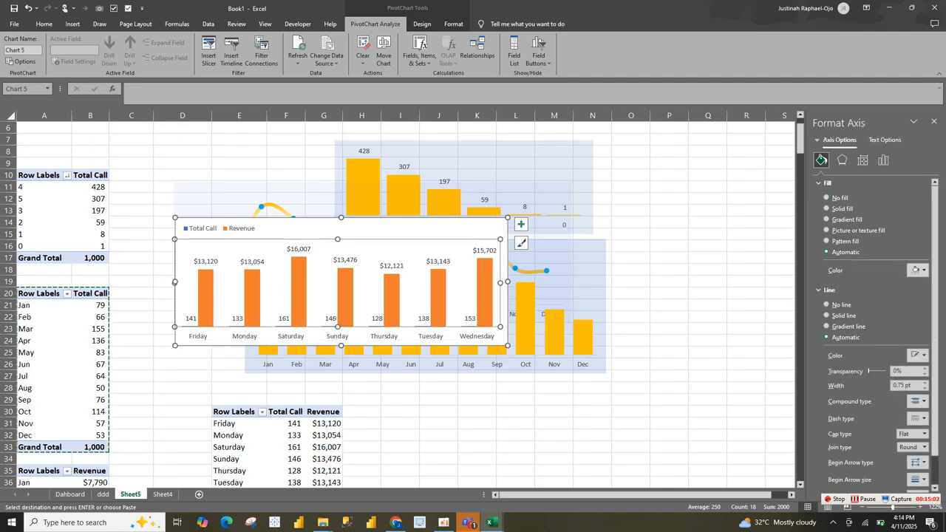
{"action": "left_click", "coordinate": [554, 422]}
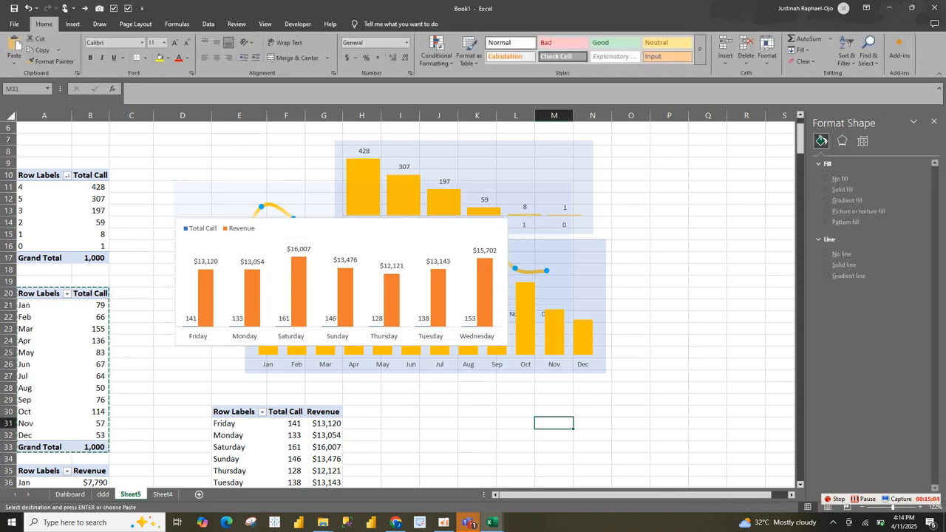
Step: Recolor the Day of week chart's Revenue columns with a solid light blue fill, #00B0F0
{"action": "left_click", "coordinate": [484, 322]}
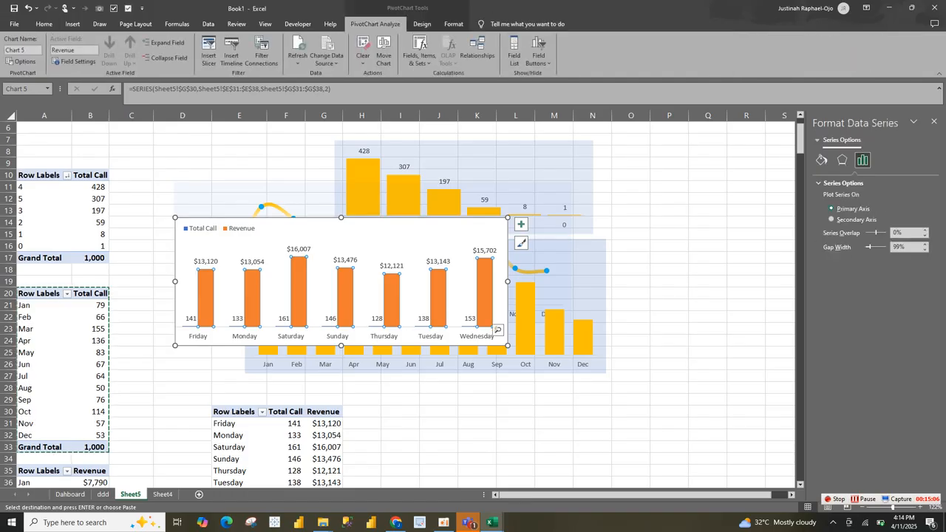
{"action": "left_click", "coordinate": [821, 160]}
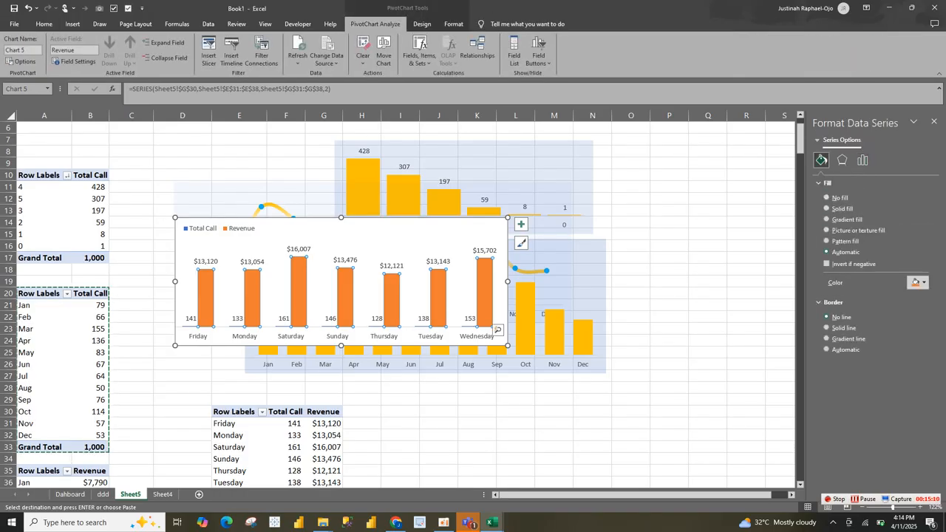
{"action": "left_click", "coordinate": [916, 283]}
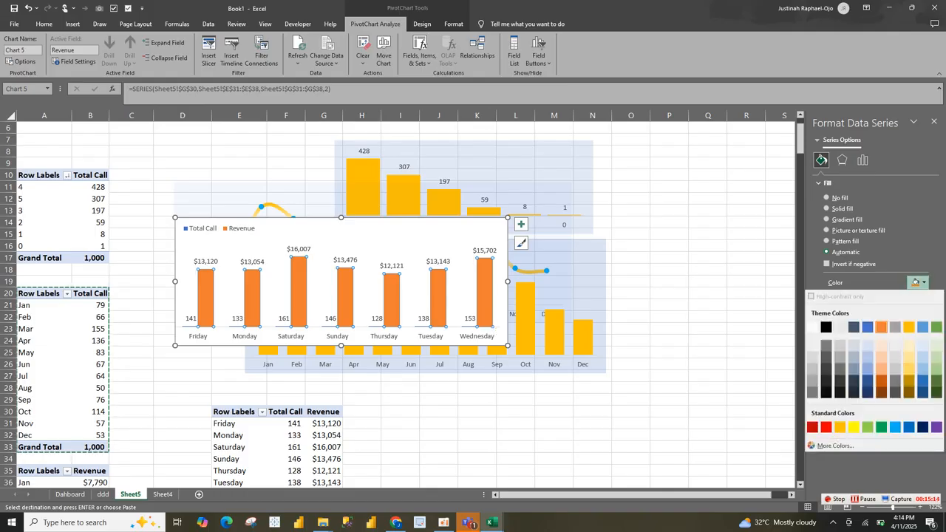
{"action": "left_click", "coordinate": [922, 327]}
{"action": "left_click", "coordinate": [498, 330]}
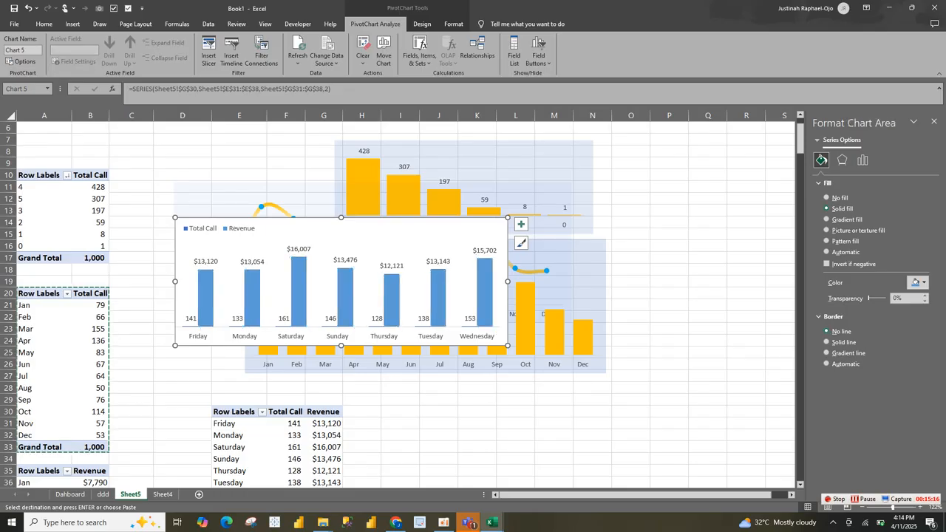
{"action": "left_click", "coordinate": [485, 295]}
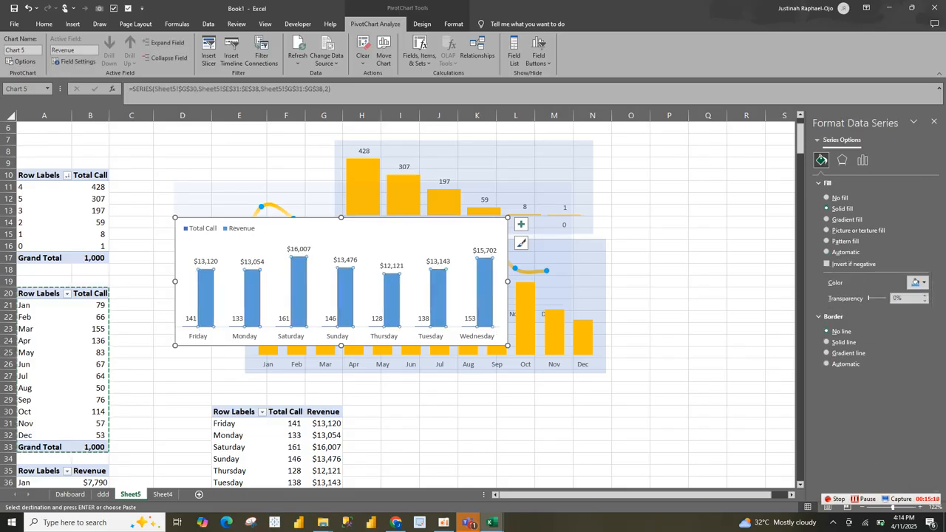
{"action": "left_click", "coordinate": [916, 282]}
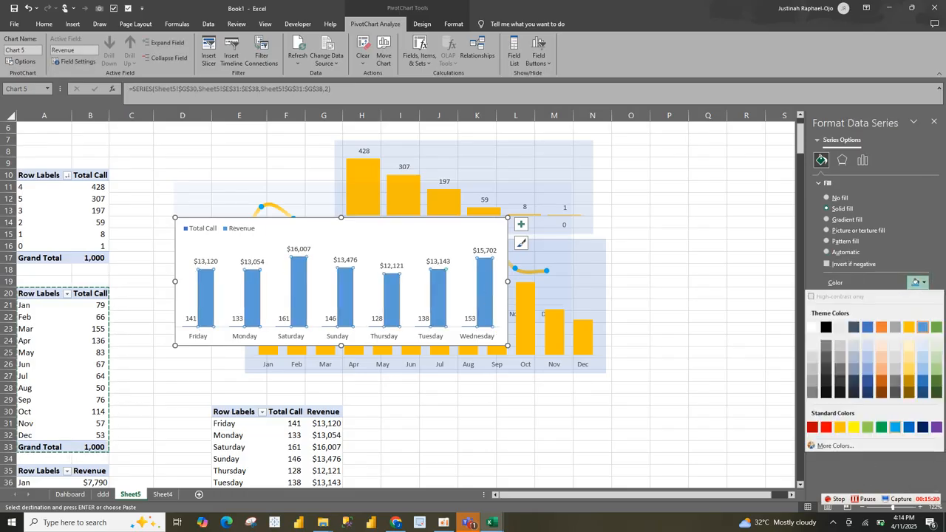
{"action": "left_click", "coordinate": [894, 427]}
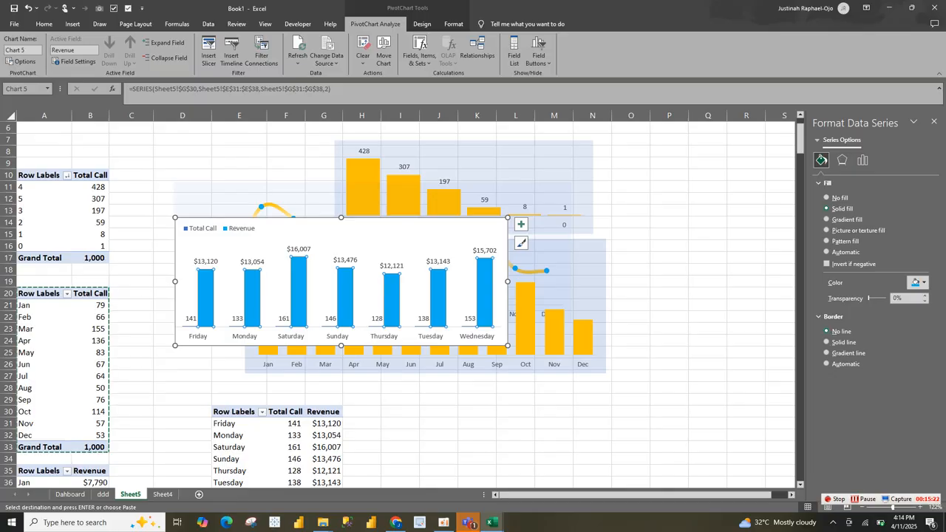
{"action": "left_click", "coordinate": [916, 282]}
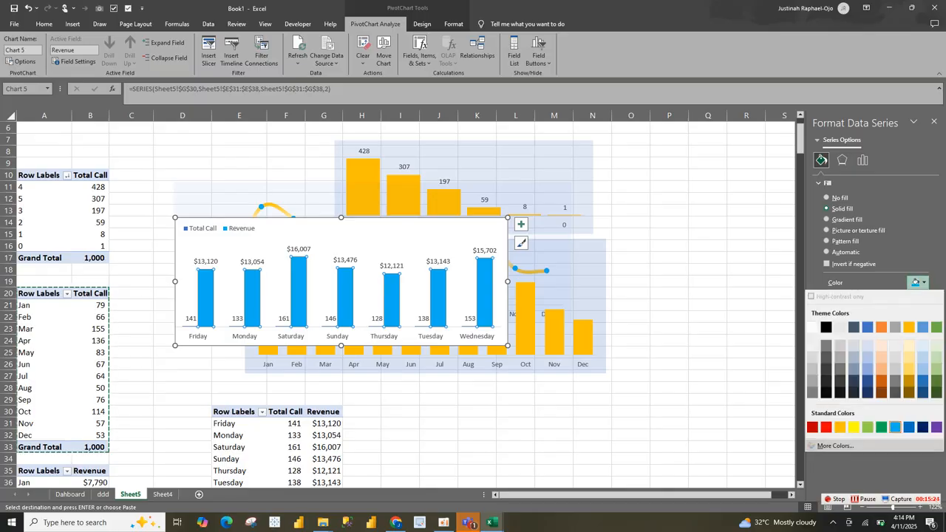
{"action": "left_click", "coordinate": [835, 446]}
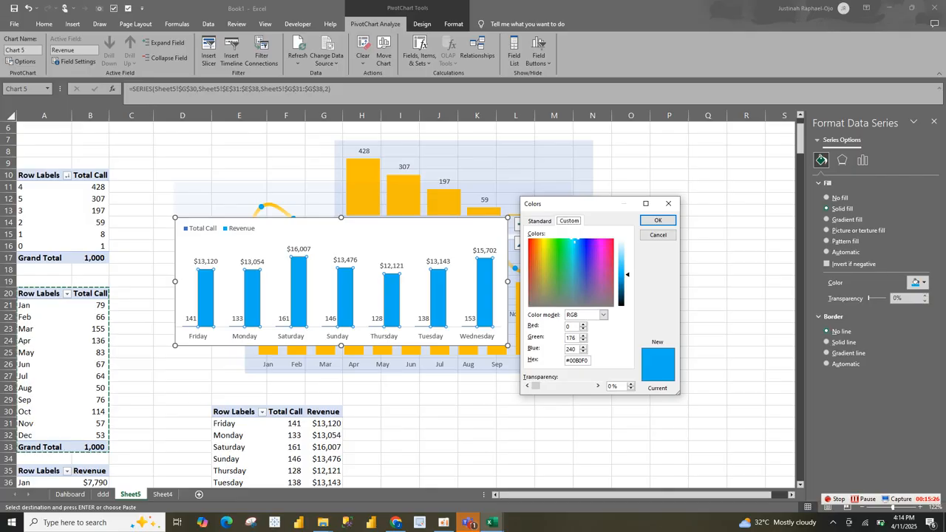
{"action": "left_click", "coordinate": [658, 220]}
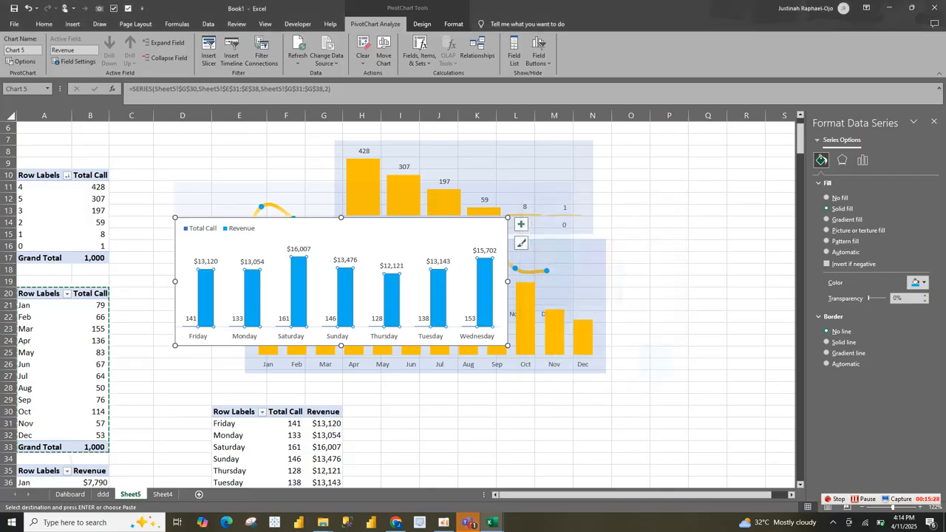
Step: Remove the Day of week chart's outer border and give its background a solid blue theme fill with 80% transparency
{"action": "left_click", "coordinate": [412, 231]}
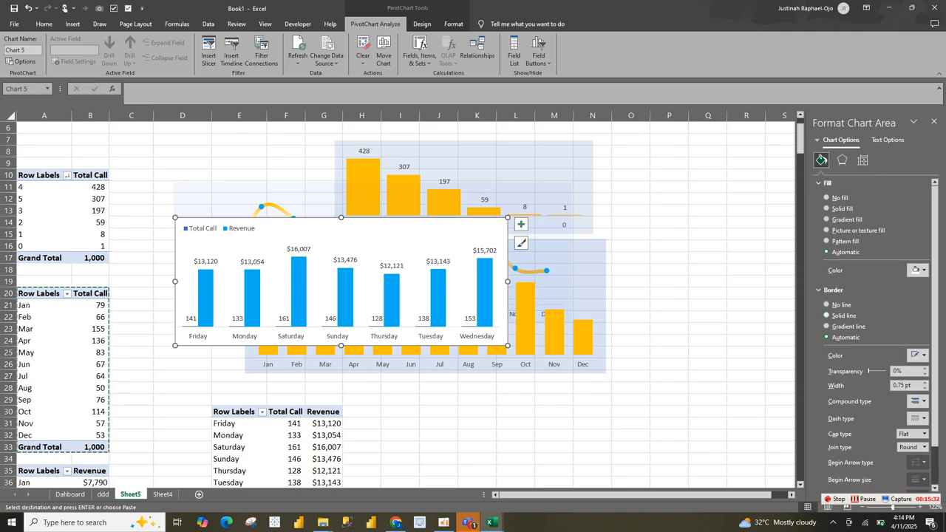
{"action": "left_click", "coordinate": [827, 305]}
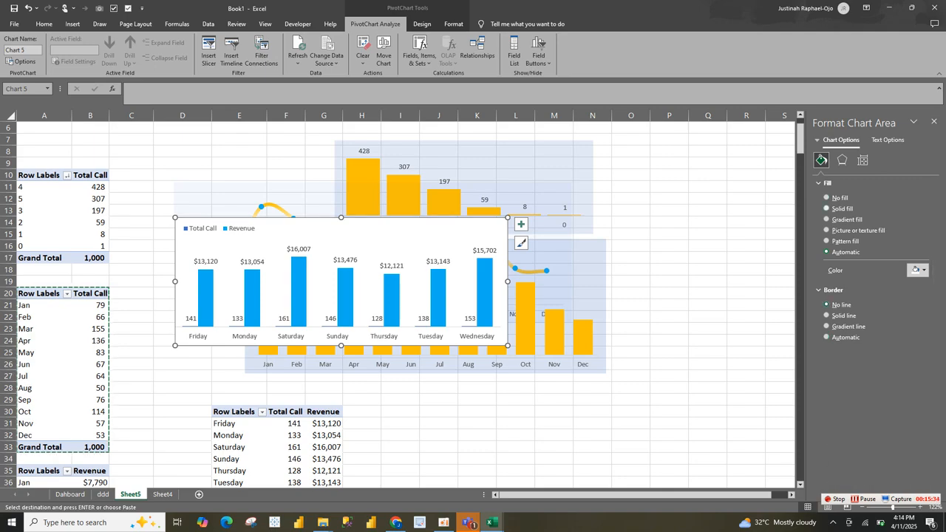
{"action": "left_click", "coordinate": [916, 269]}
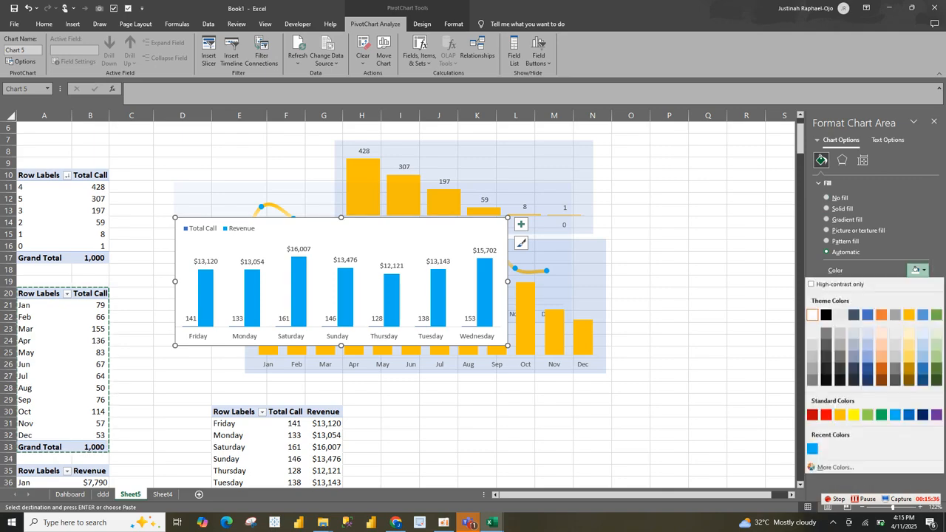
{"action": "left_click", "coordinate": [868, 315]}
{"action": "left_click", "coordinate": [896, 286]}
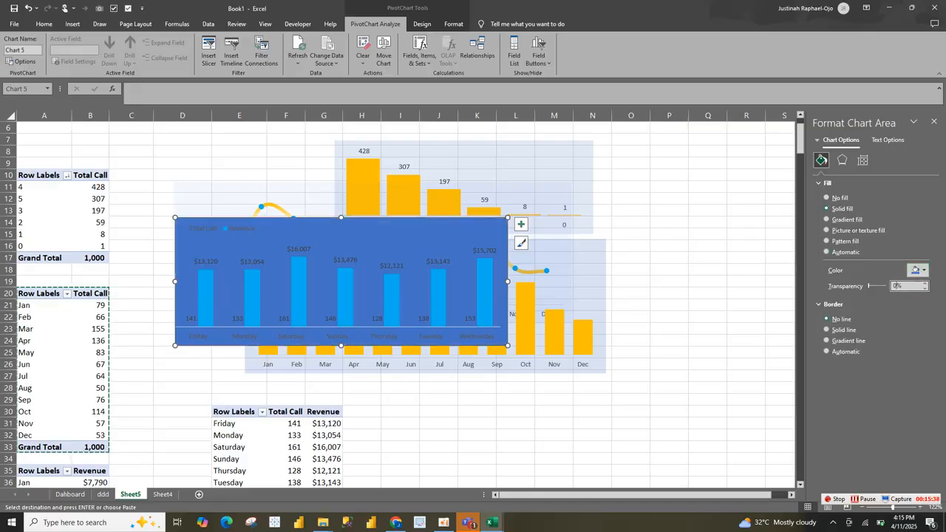
{"action": "type", "text": "80"}
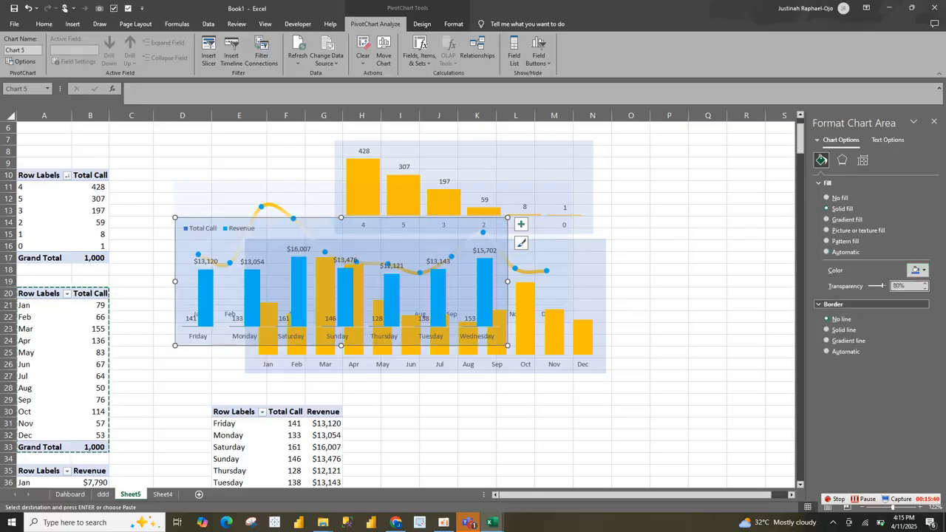
Step: Cancel the pending cell copy on Sheet5 and move the Day of week chart below the other charts
{"action": "scroll", "coordinate": [400, 303], "scroll_direction": "down", "scroll_amount": 10}
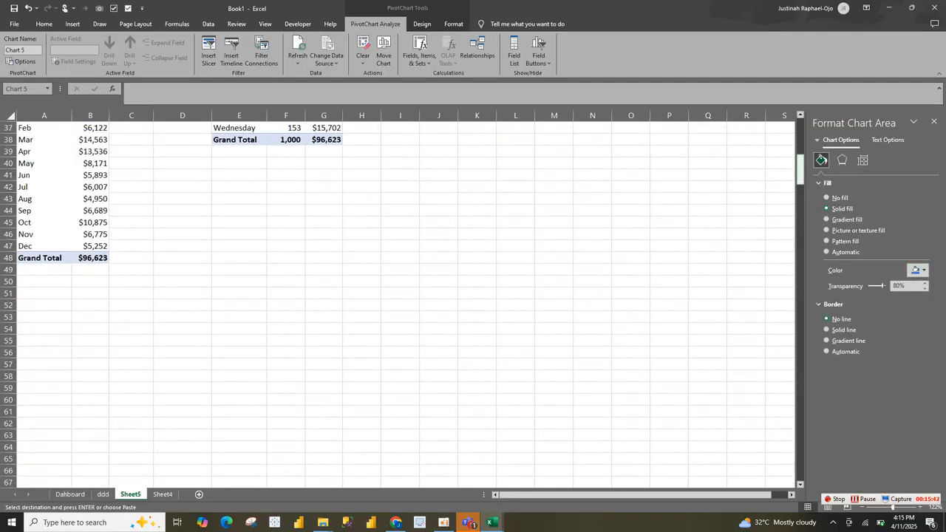
{"action": "scroll", "coordinate": [399, 303], "scroll_direction": "up", "scroll_amount": 12}
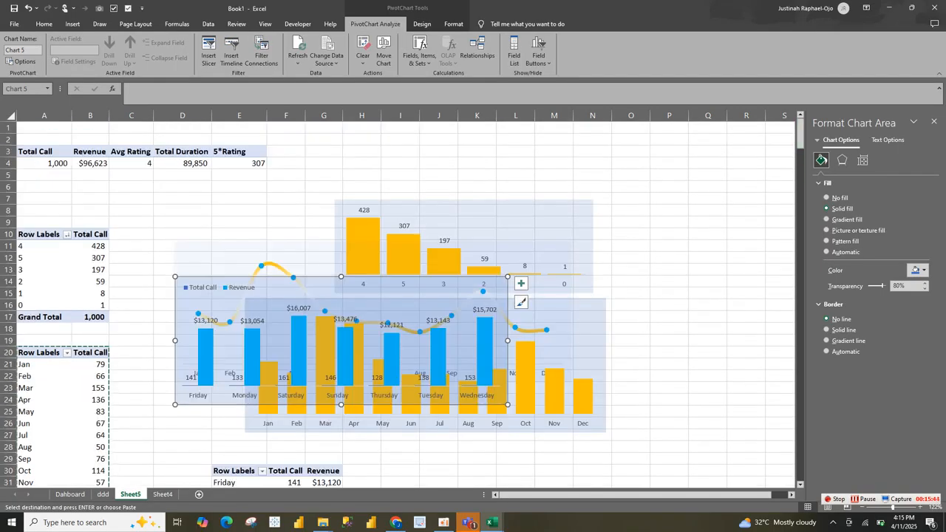
{"action": "key", "text": "Escape"}
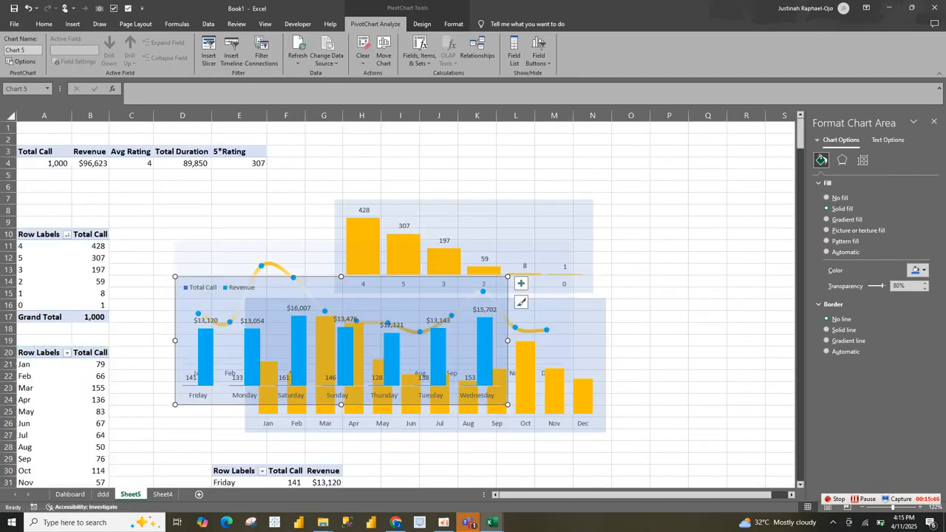
{"action": "left_click_drag", "start_coordinate": [504, 287], "coordinate": [691, 452]}
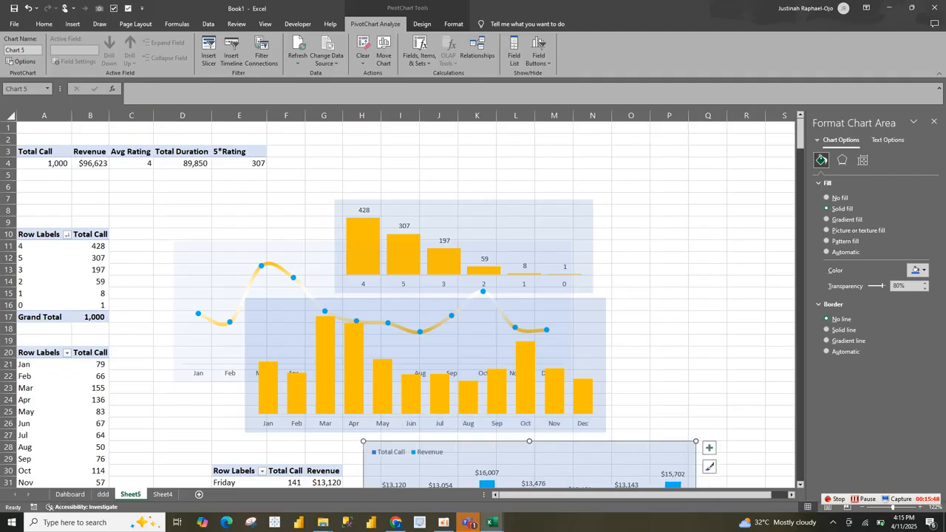
Step: Copy the Day of week chart onto the ddd sheet and place it beneath the Total Duration and Revenue cards
{"action": "left_click", "coordinate": [103, 494]}
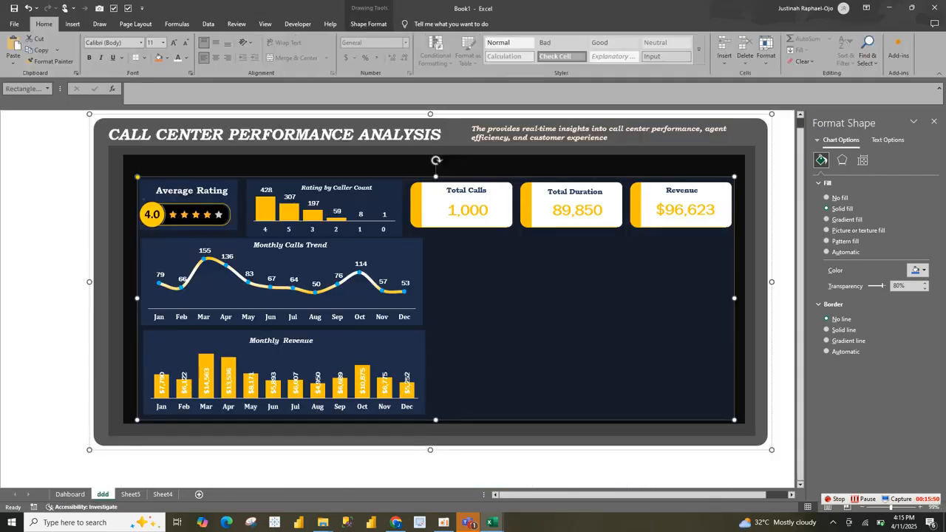
{"action": "key", "text": "ctrl+v"}
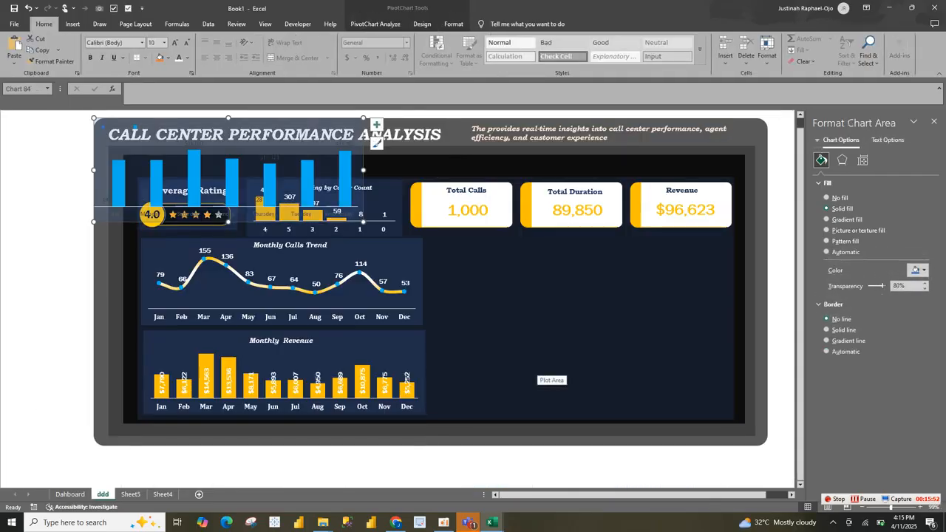
{"action": "left_click_drag", "start_coordinate": [356, 202], "coordinate": [680, 312]}
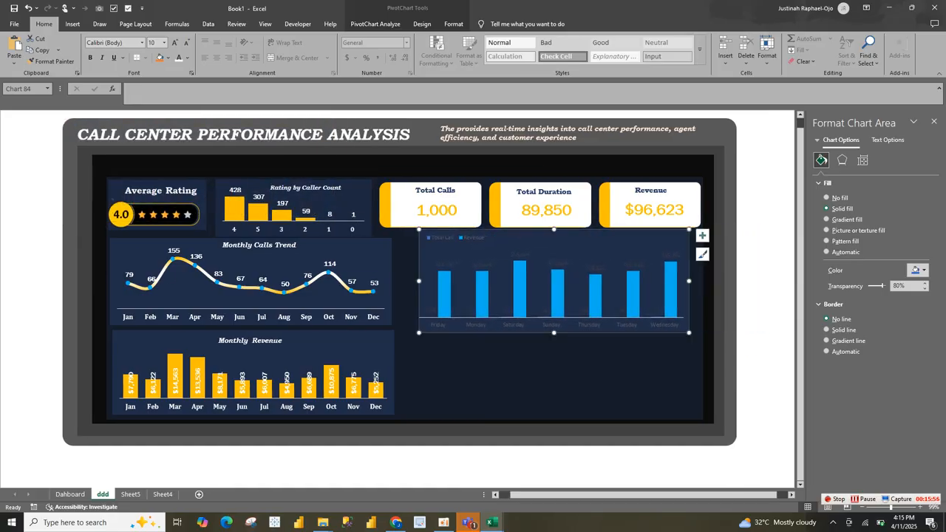
Step: Format all text in the pasted Day of week chart as bold white Cambria
{"action": "key", "text": "ctrl+b"}
{"action": "left_click", "coordinate": [142, 42]}
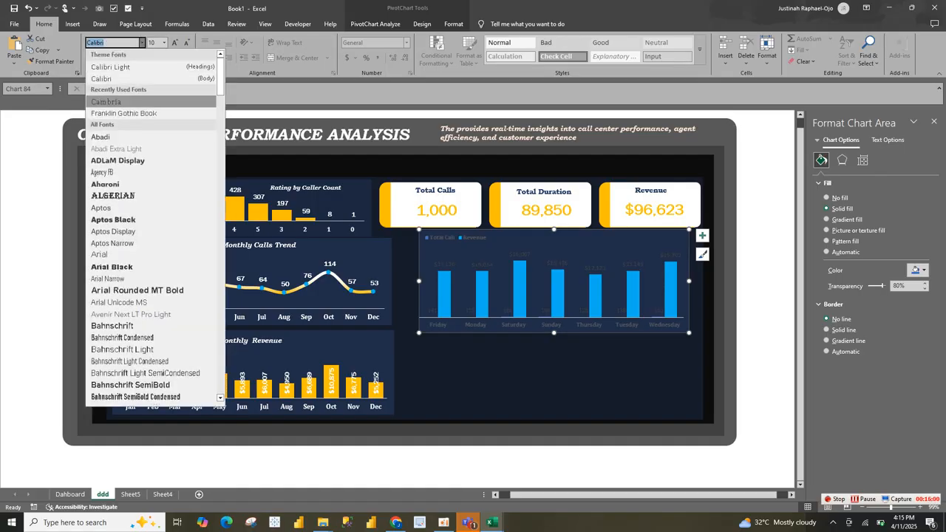
{"action": "left_click", "coordinate": [106, 102]}
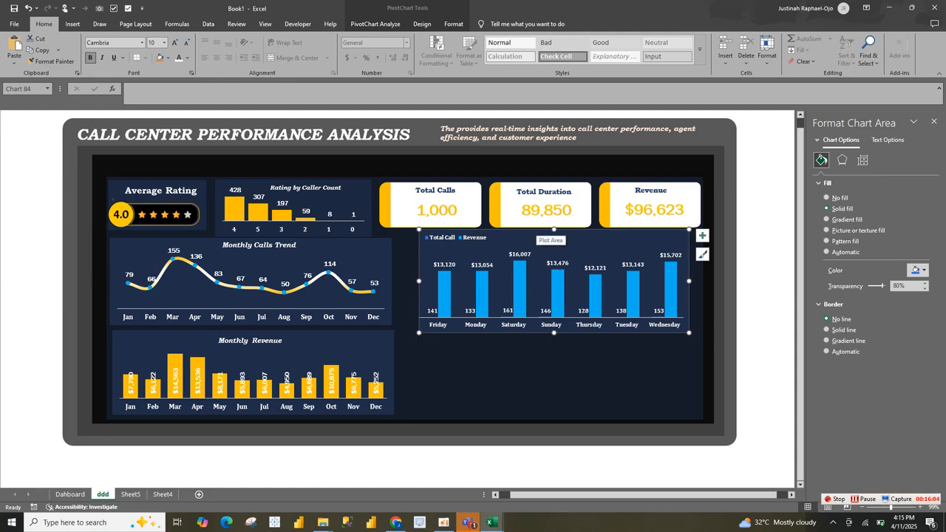
Step: Rotate the Revenue data labels in the Day of week chart by 270° and position them at the inside base of the columns
{"action": "left_click", "coordinate": [557, 263]}
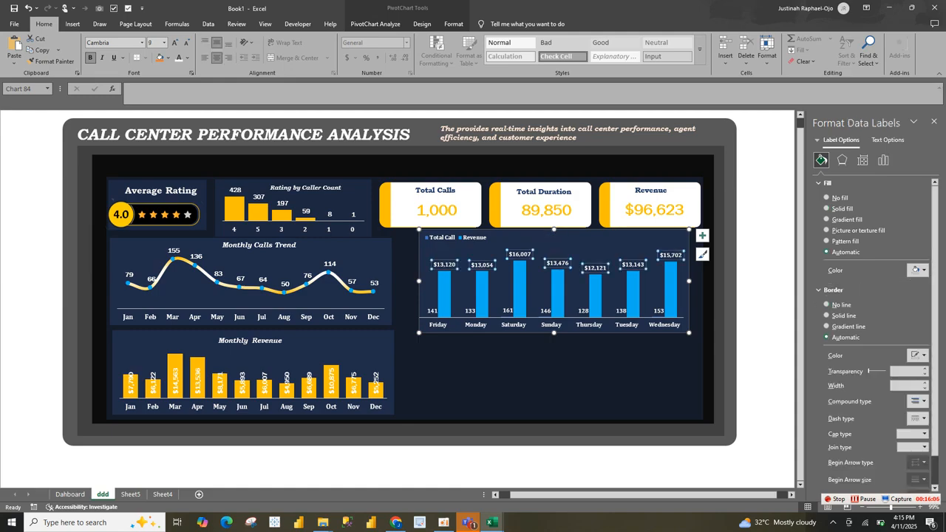
{"action": "left_click", "coordinate": [882, 160]}
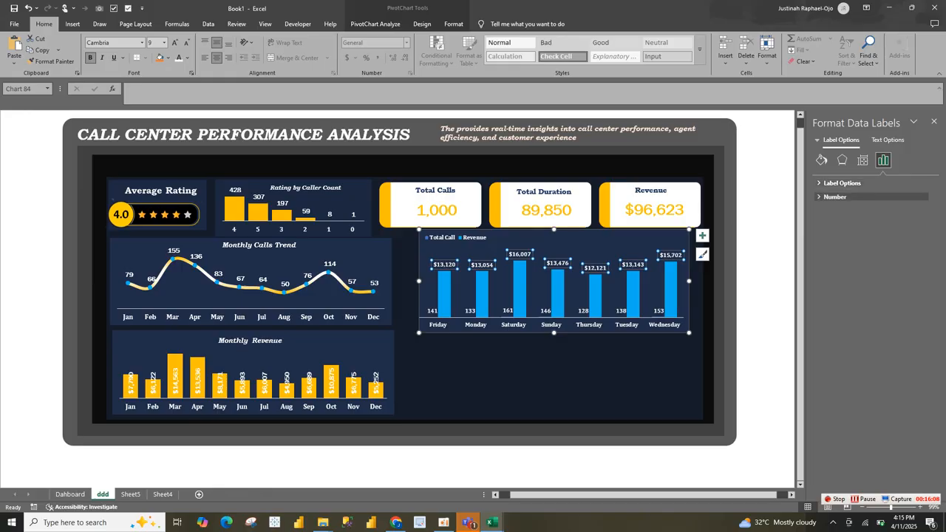
{"action": "left_click", "coordinate": [862, 159]}
{"action": "left_click", "coordinate": [924, 224]}
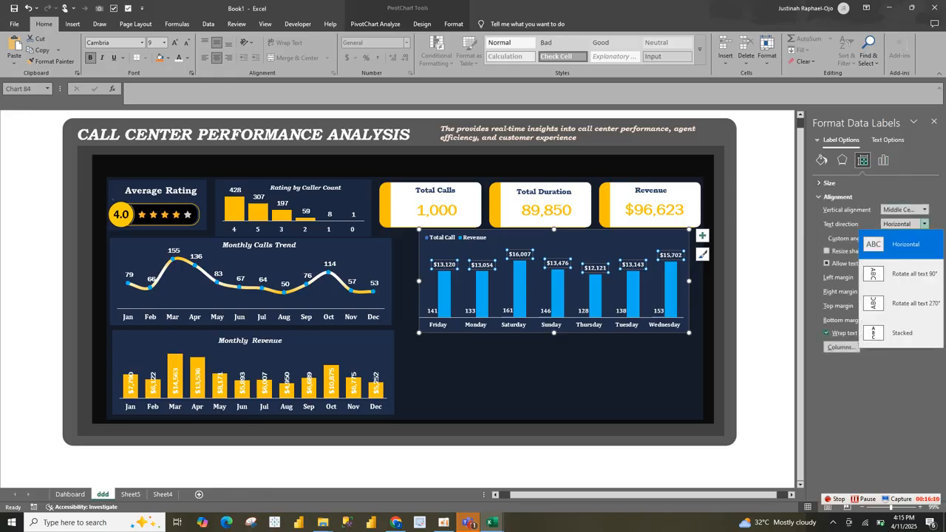
{"action": "left_click", "coordinate": [887, 302]}
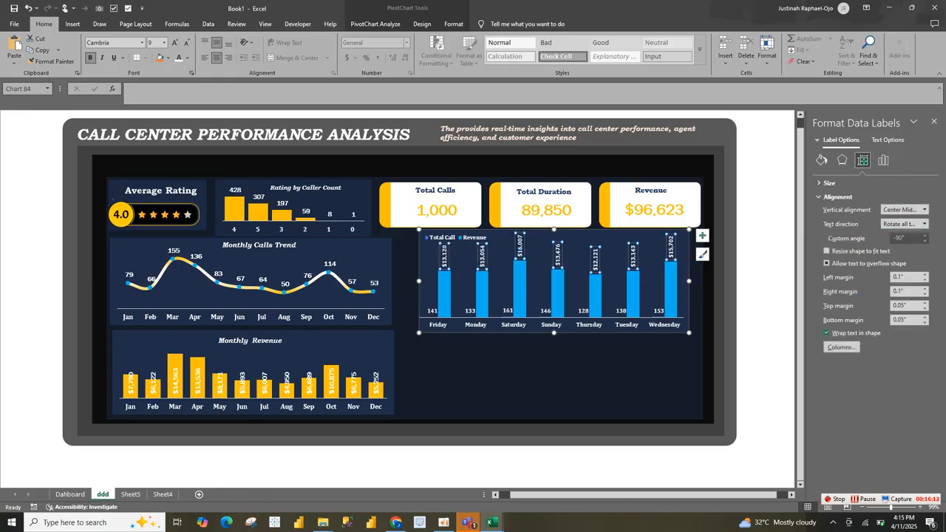
{"action": "left_click", "coordinate": [882, 160]}
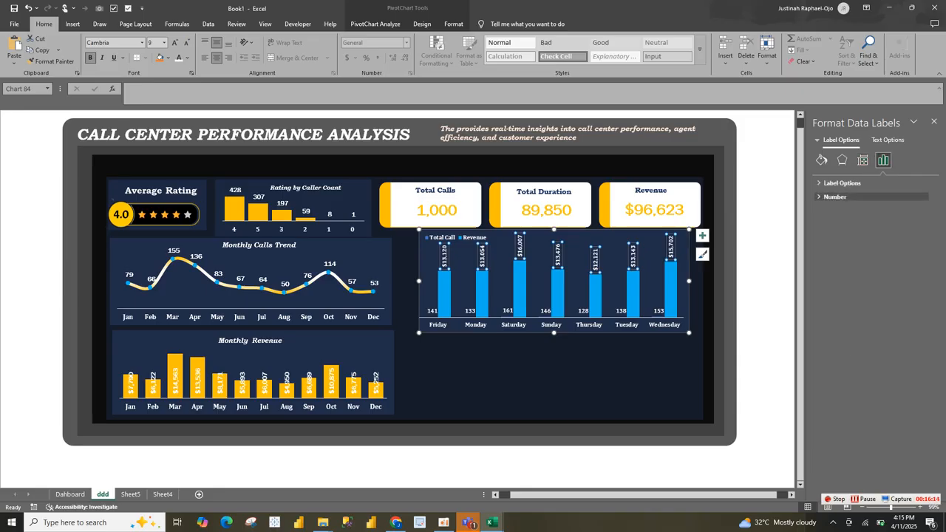
{"action": "left_click", "coordinate": [843, 183]}
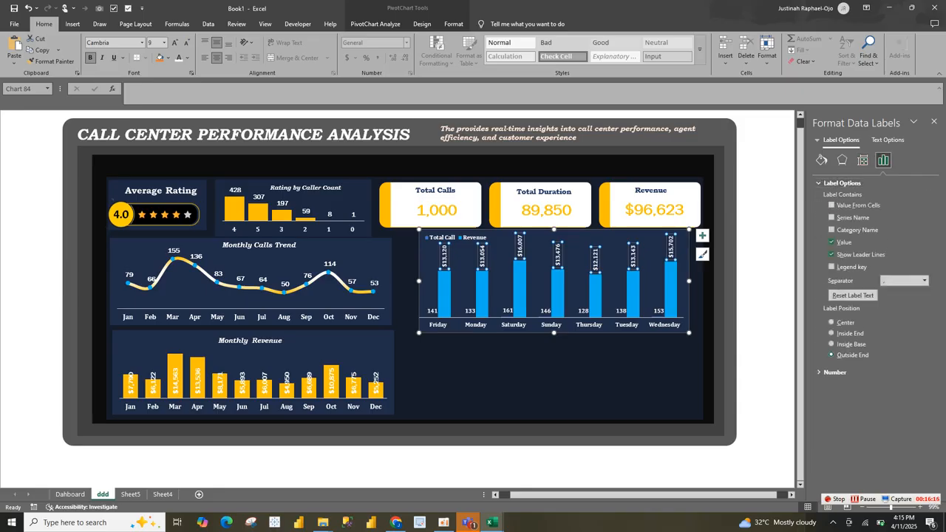
{"action": "left_click", "coordinate": [832, 344]}
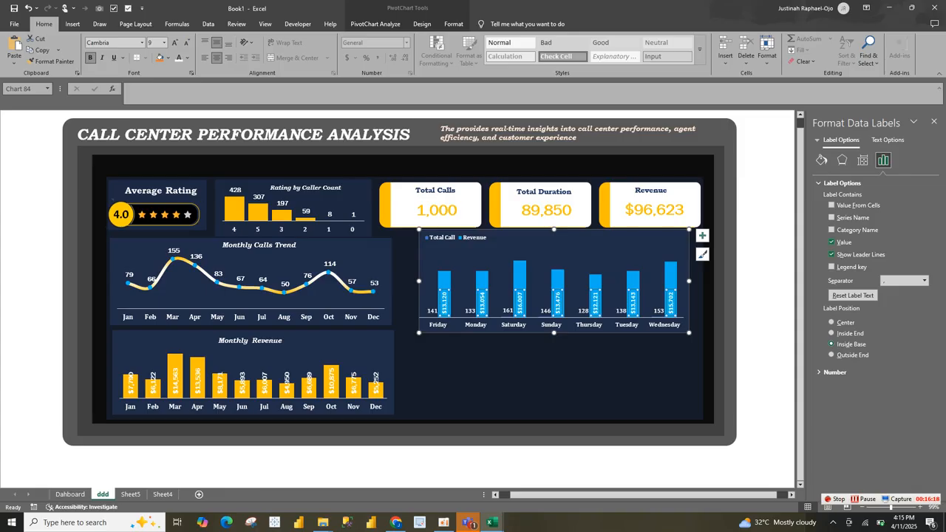
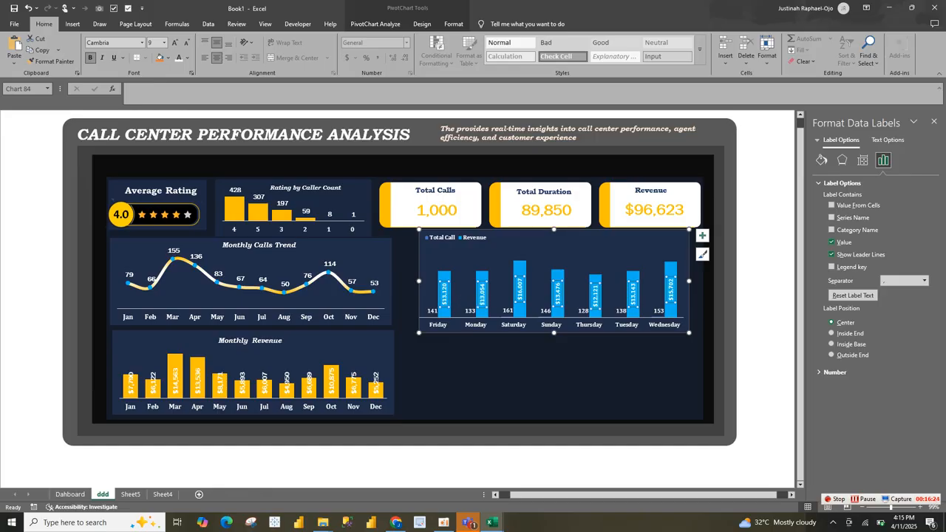
{"action": "left_click", "coordinate": [470, 311]}
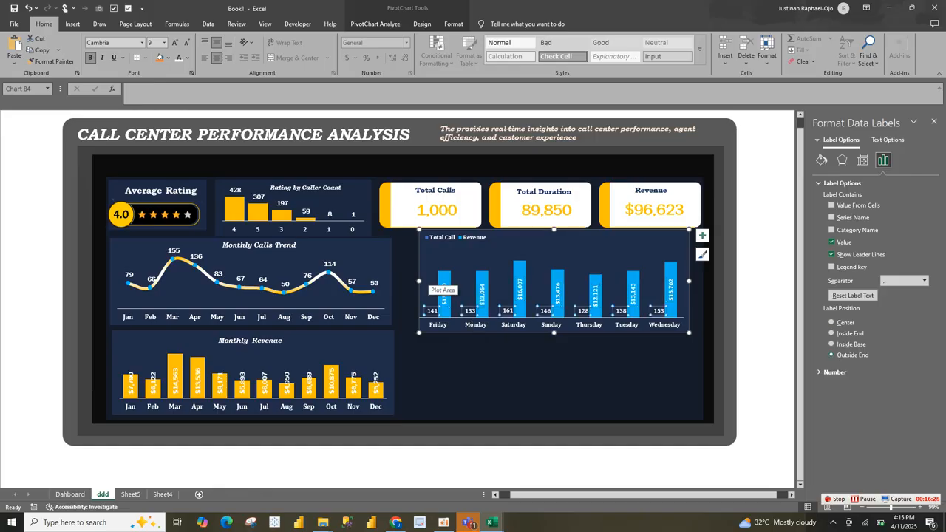
{"action": "key", "text": "Escape"}
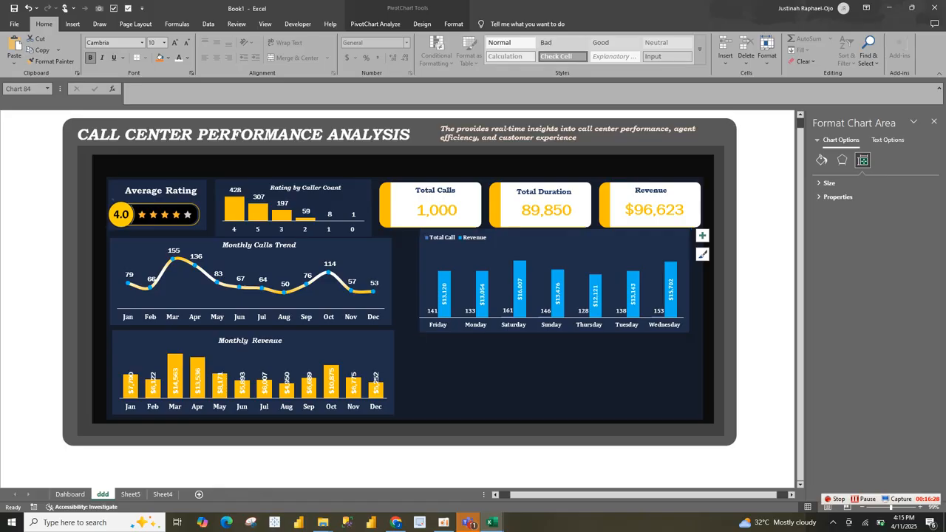
{"action": "left_click", "coordinate": [482, 291]}
{"action": "key", "text": "Escape"}
{"action": "left_click", "coordinate": [475, 238]}
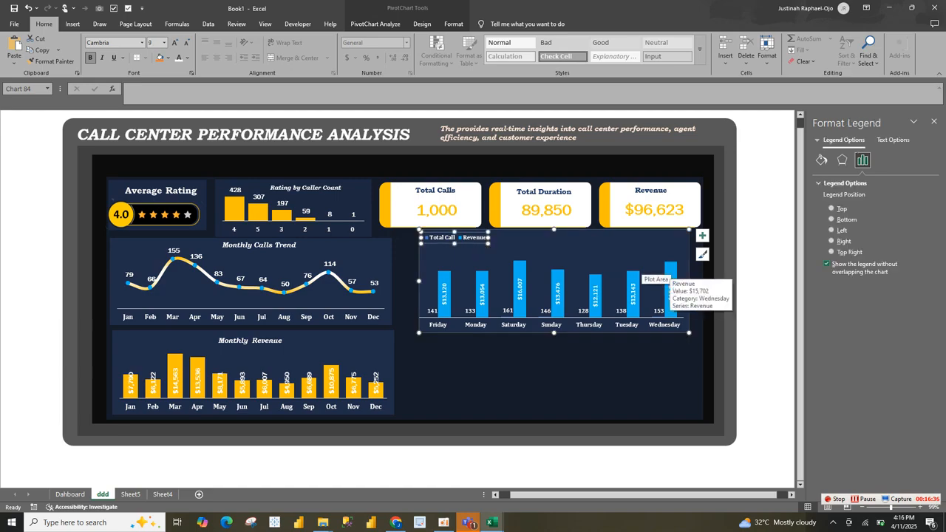
{"action": "left_click", "coordinate": [583, 311]}
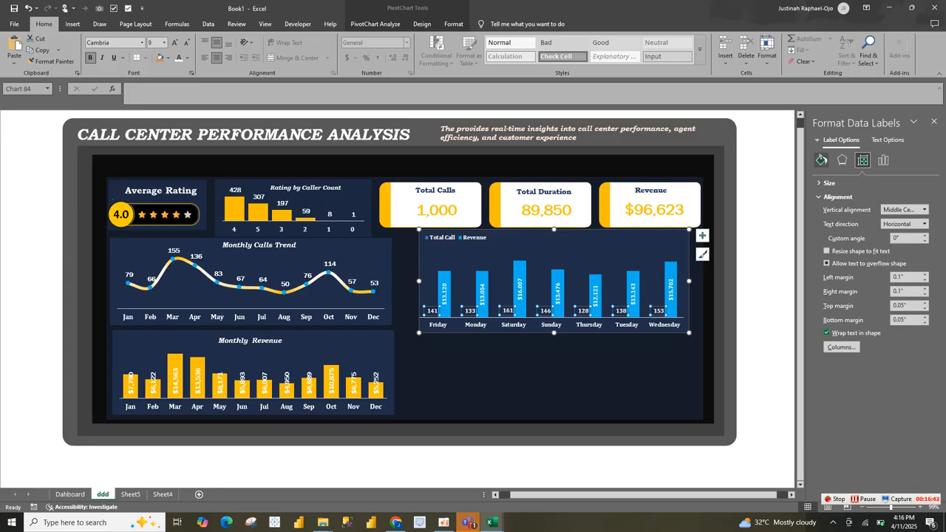
{"action": "left_click", "coordinate": [821, 160]}
{"action": "left_click", "coordinate": [883, 159]}
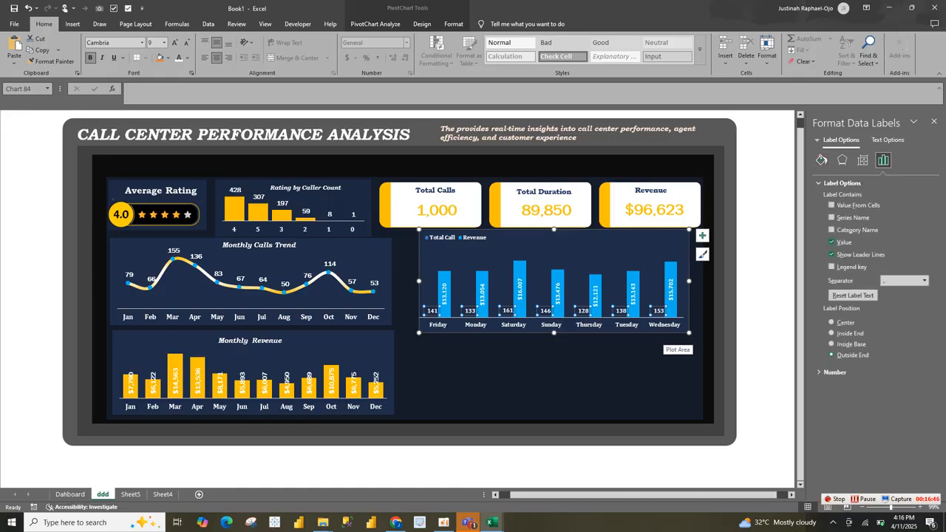
Step: Set the gap width of the Revenue columns in the day-of-week chart to 9%
{"action": "left_click", "coordinate": [669, 296]}
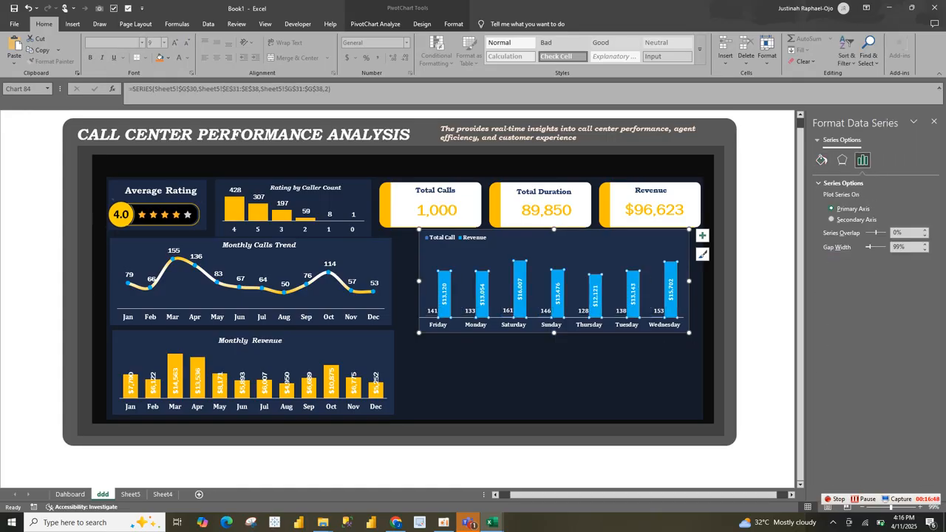
{"action": "mouse_move", "coordinate": [870, 247]}
{"action": "left_mouse_down"}
{"action": "mouse_move", "coordinate": [881, 247]}
{"action": "mouse_move", "coordinate": [866, 247]}
{"action": "left_mouse_up"}
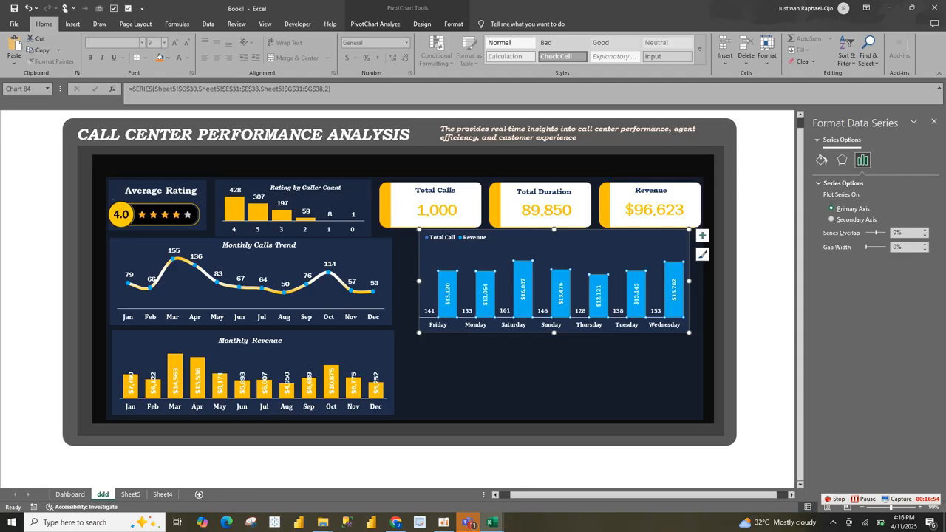
{"action": "left_click_drag", "start_coordinate": [866, 246], "coordinate": [874, 247]}
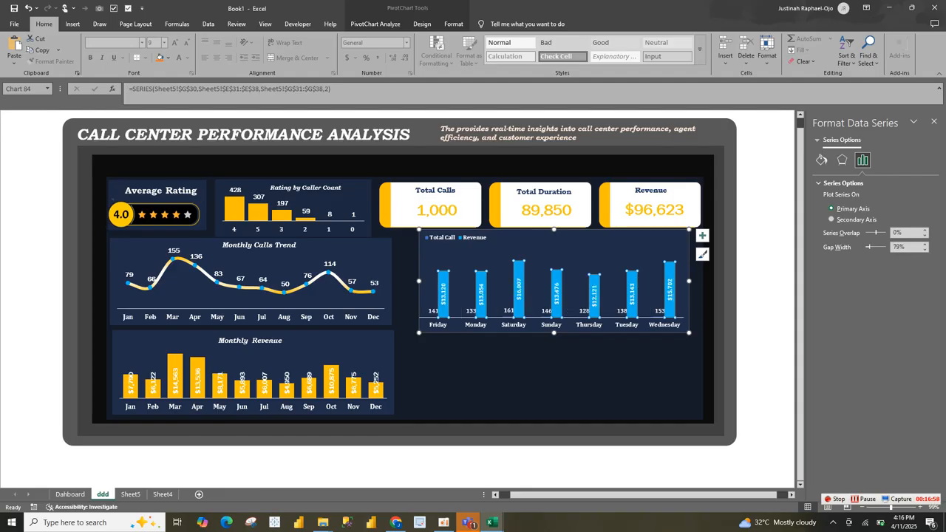
{"action": "left_click_drag", "start_coordinate": [869, 247], "coordinate": [866, 246]}
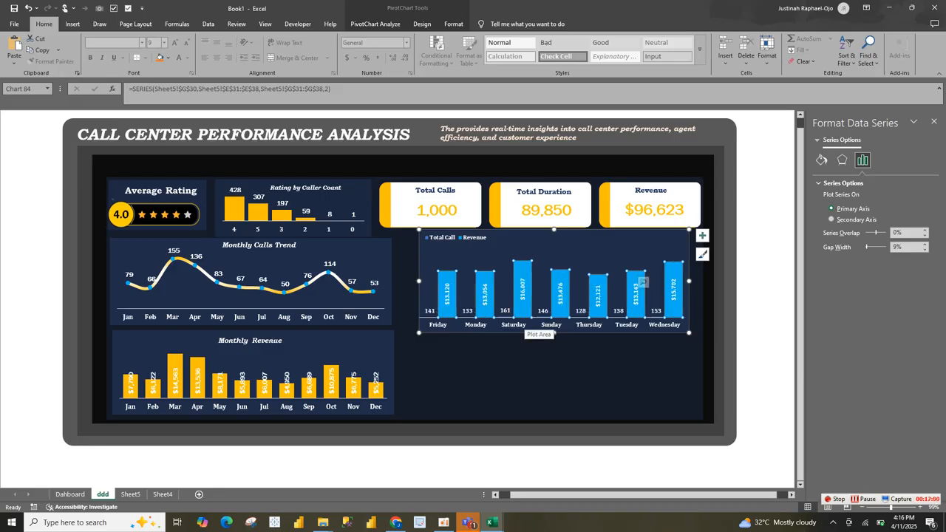
{"action": "left_click", "coordinate": [533, 320]}
{"action": "left_click", "coordinate": [537, 313]}
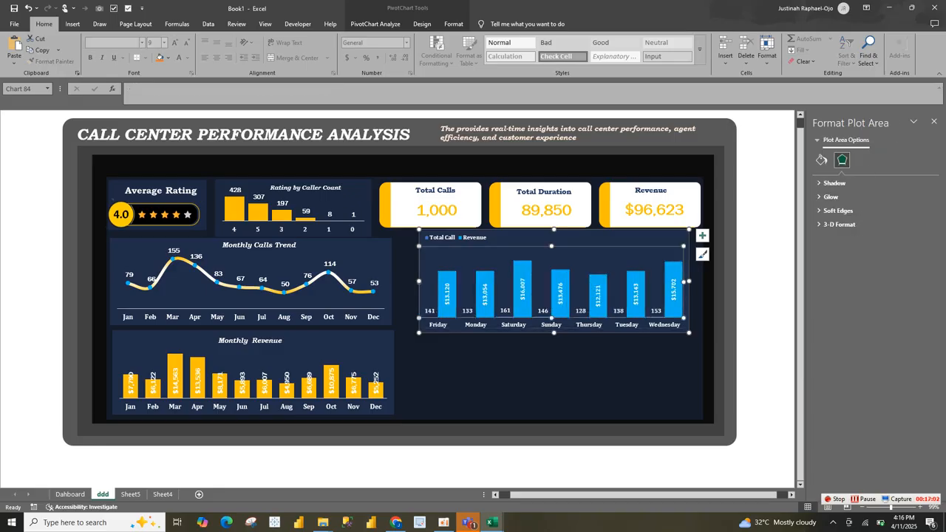
{"action": "left_click", "coordinate": [543, 311]}
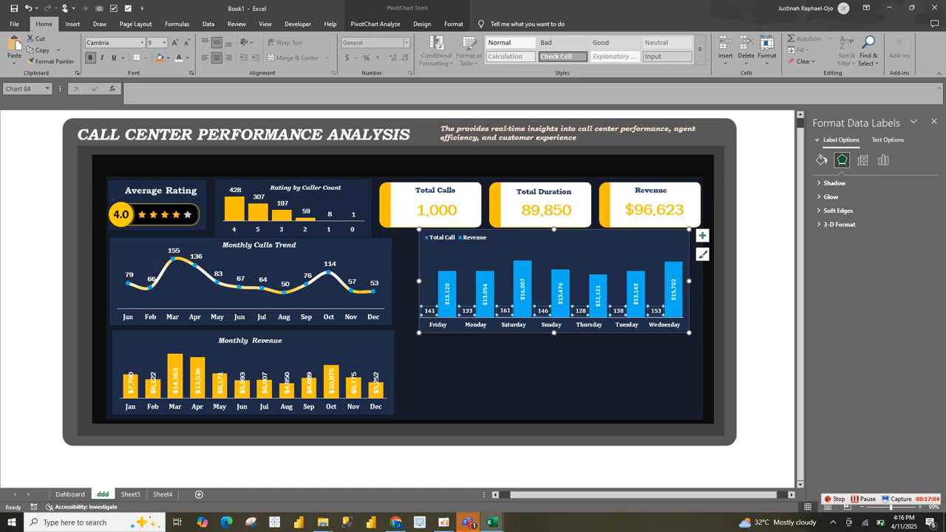
{"action": "left_click", "coordinate": [430, 311]}
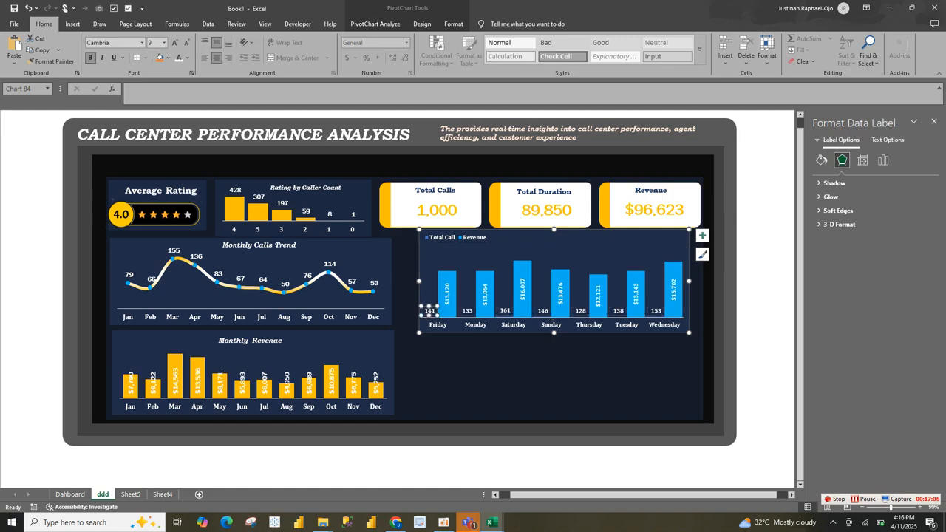
{"action": "left_click", "coordinate": [473, 324]}
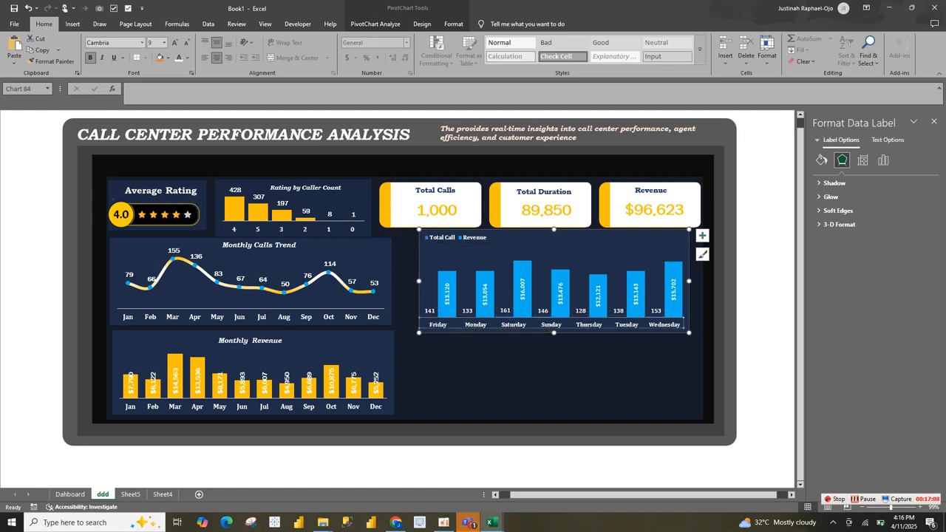
{"action": "left_click", "coordinate": [429, 311]}
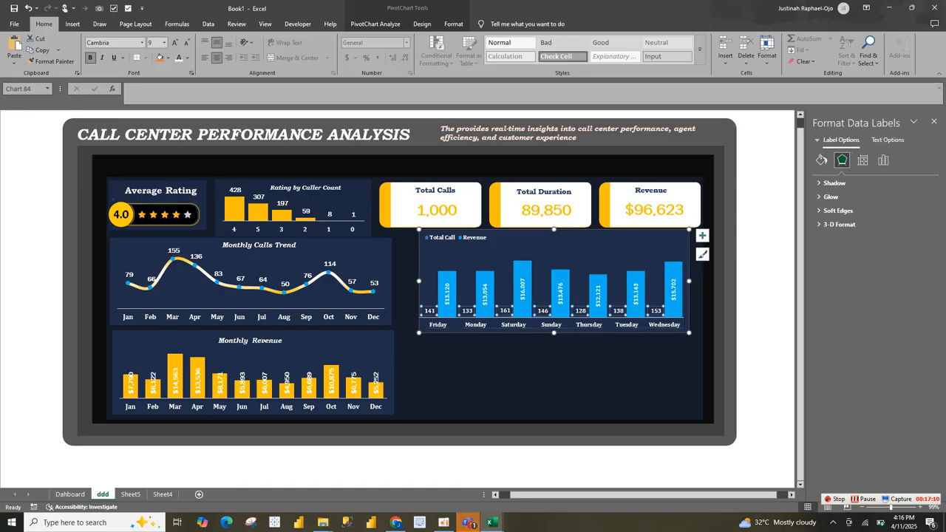
{"action": "left_click", "coordinate": [559, 295]}
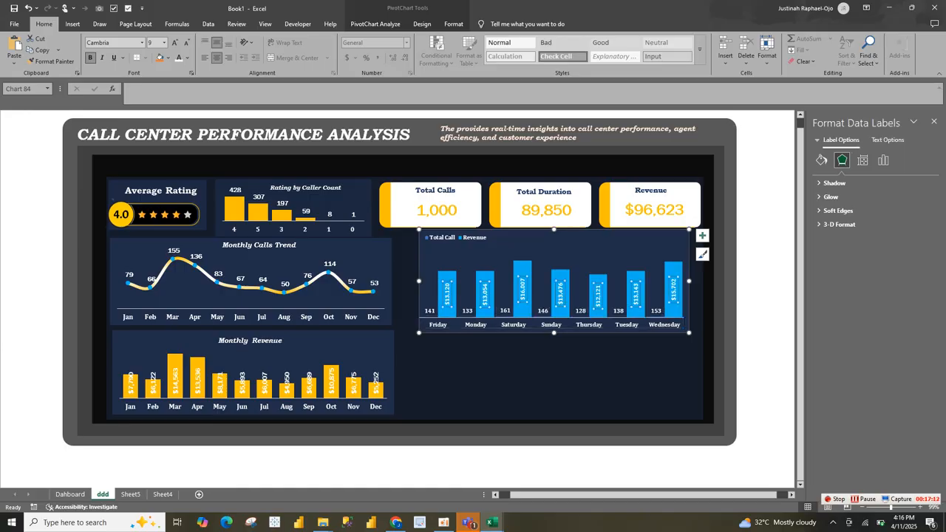
Step: Try to turn the day-of-week chart into a combo with Revenue as a line and Total Call as clustered columns
{"action": "right_click", "coordinate": [527, 265]}
{"action": "mouse_move", "coordinate": [573, 357]}
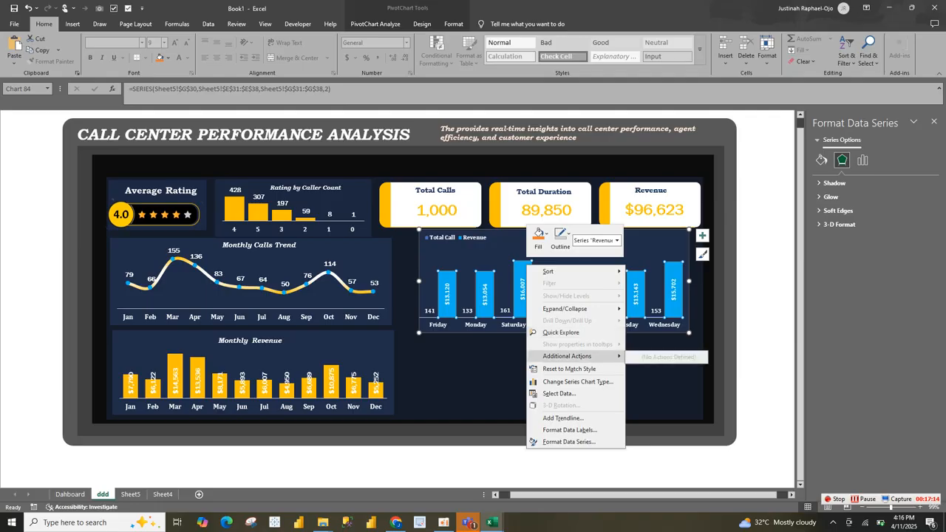
{"action": "left_click", "coordinate": [578, 381]}
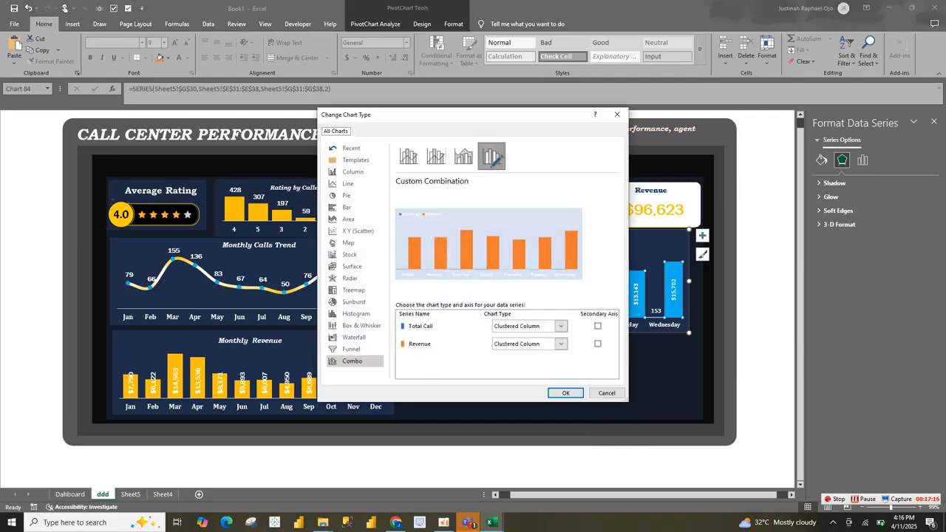
{"action": "left_click", "coordinate": [598, 343]}
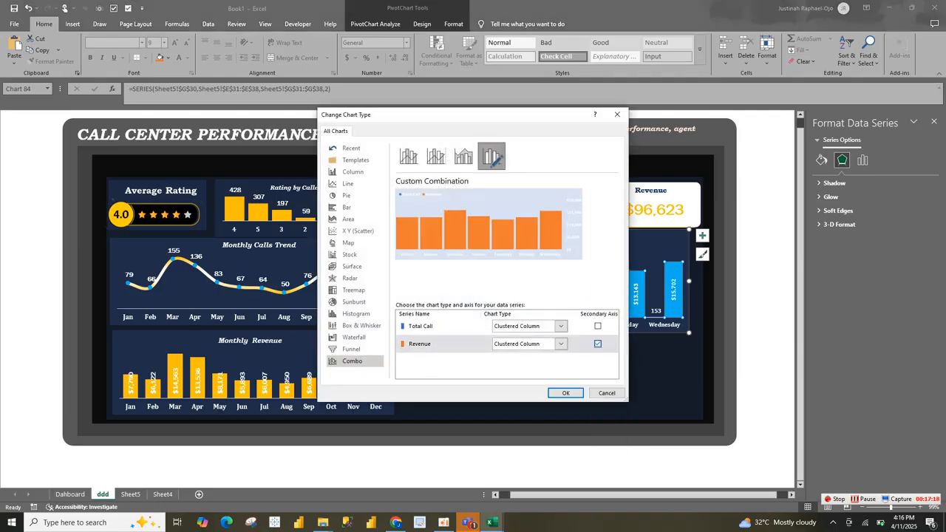
{"action": "left_click", "coordinate": [560, 326]}
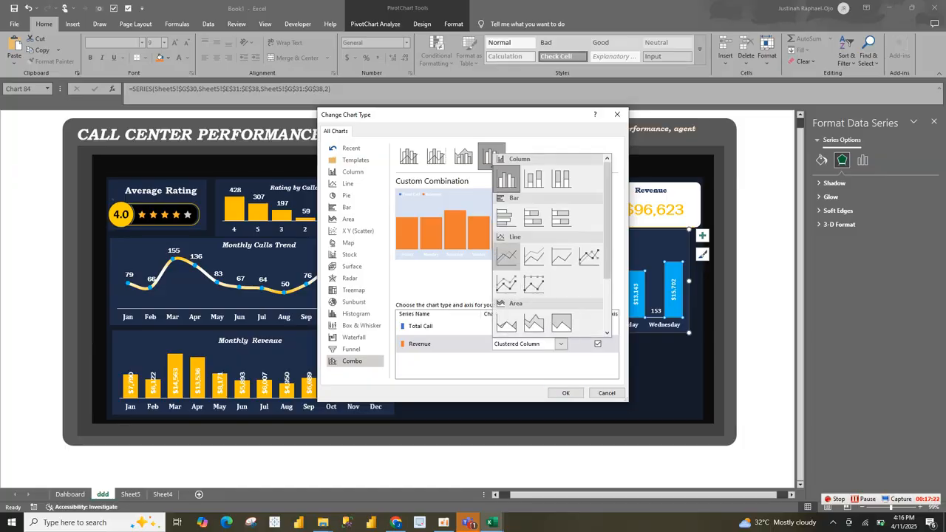
{"action": "left_click", "coordinate": [507, 257]}
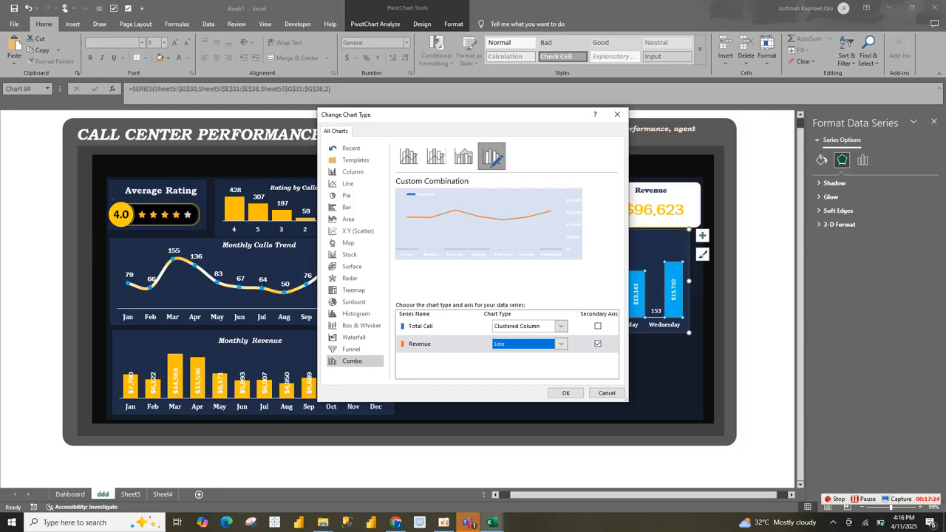
{"action": "left_click", "coordinate": [561, 326]}
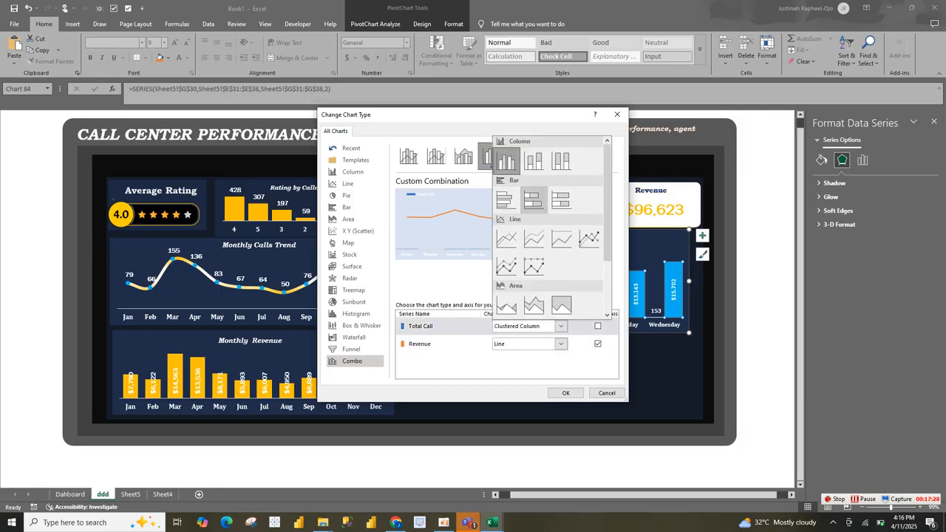
{"action": "left_click", "coordinate": [507, 161]}
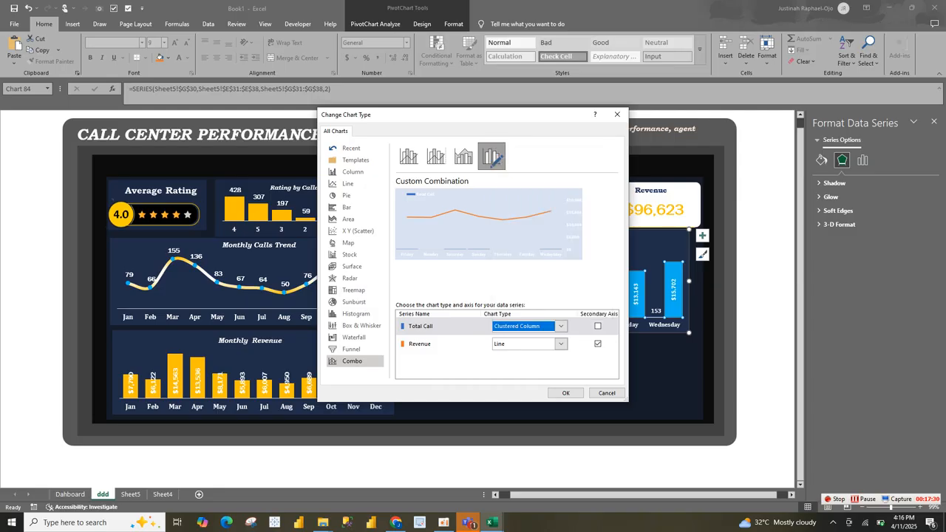
{"action": "left_click", "coordinate": [597, 344]}
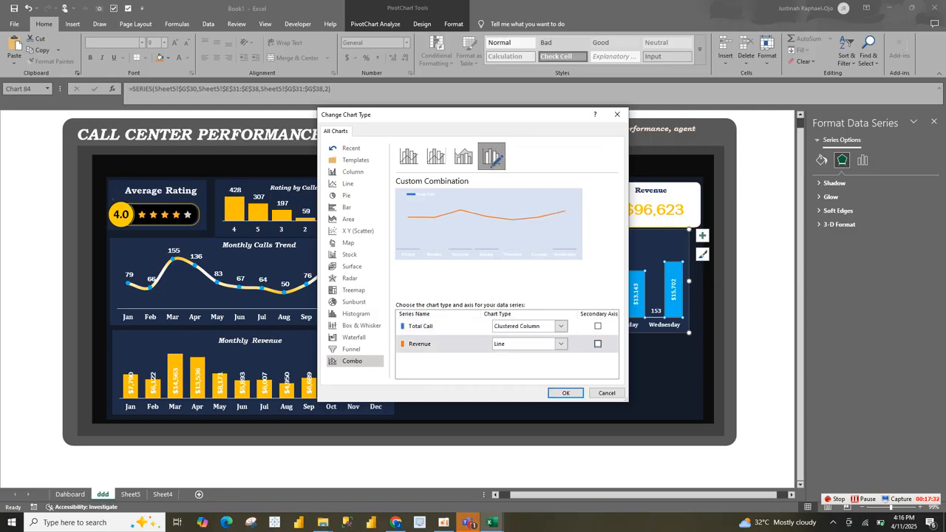
{"action": "left_click", "coordinate": [598, 326]}
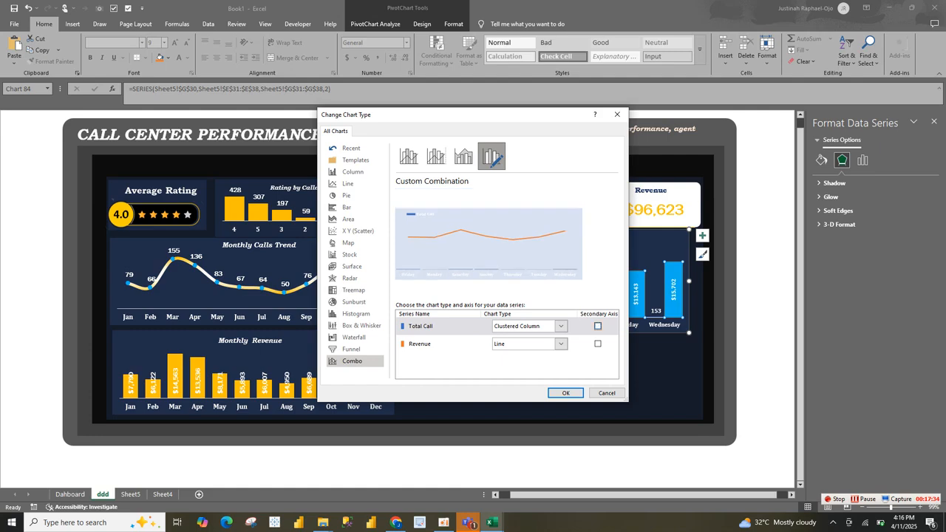
{"action": "left_click", "coordinate": [561, 344]}
{"action": "left_click", "coordinate": [561, 344]}
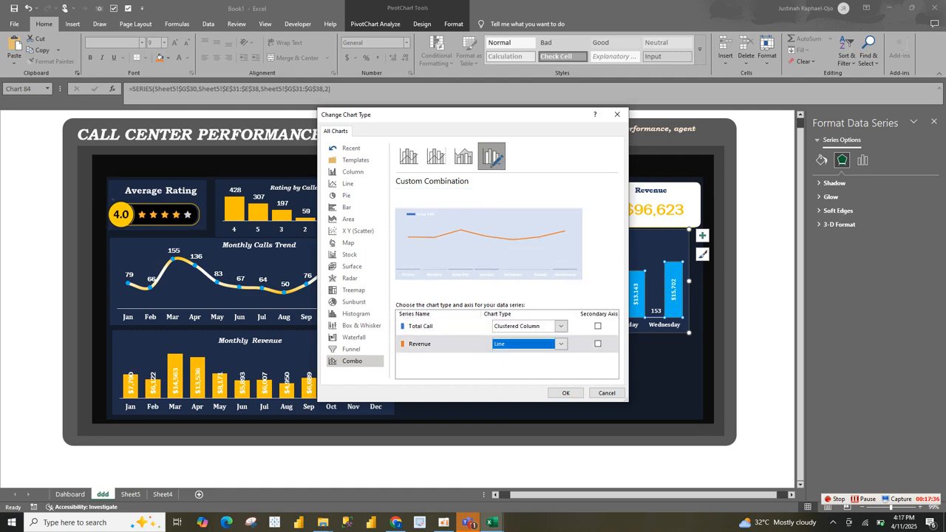
{"action": "left_click", "coordinate": [561, 344]}
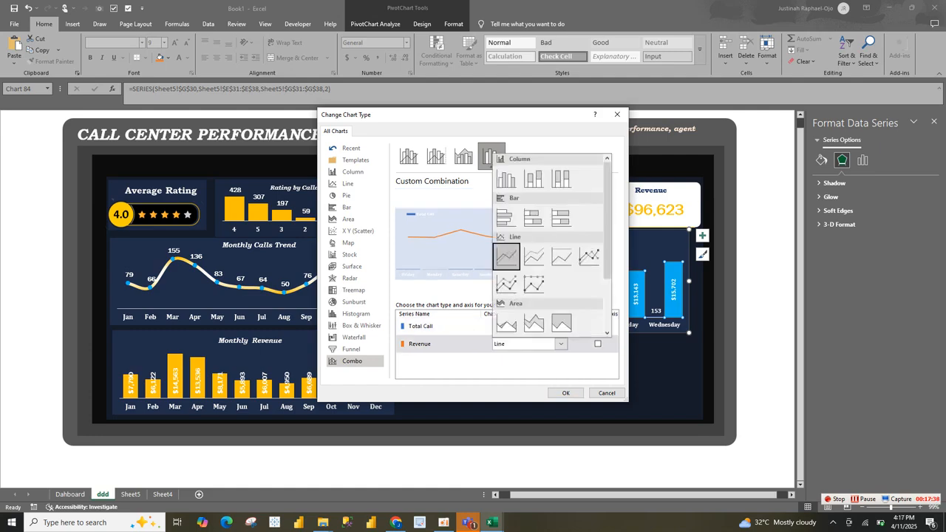
{"action": "left_click", "coordinate": [561, 344]}
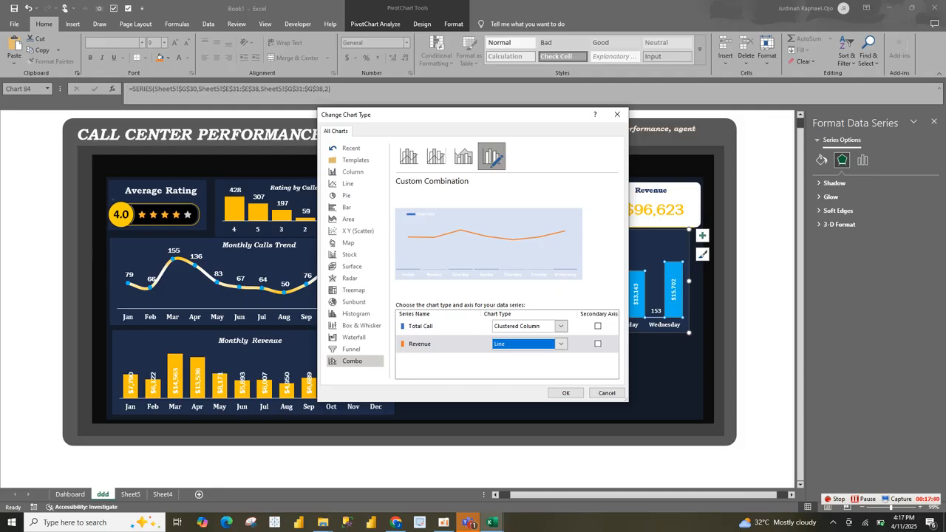
Step: Try to plot Total Call as a line on the secondary axis with Revenue as clustered columns
{"action": "left_click", "coordinate": [597, 325]}
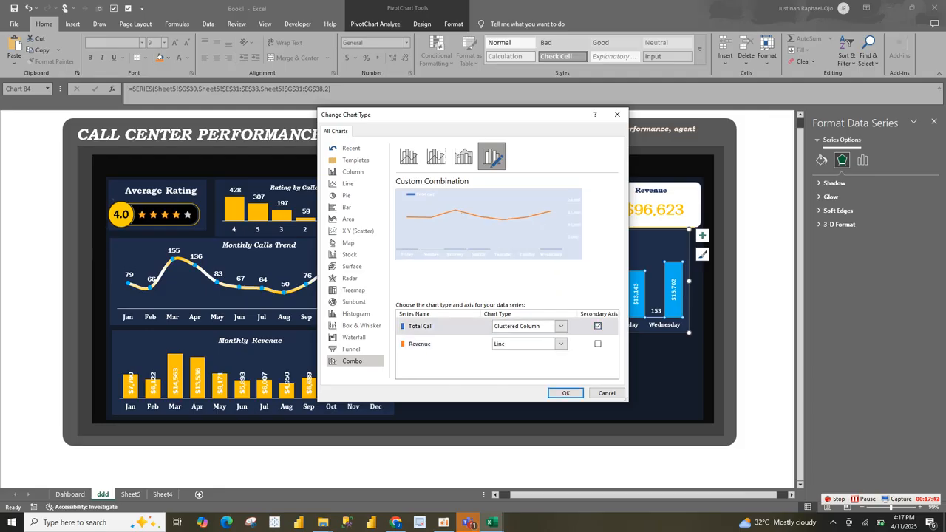
{"action": "left_click", "coordinate": [561, 343]}
{"action": "left_click", "coordinate": [505, 179]}
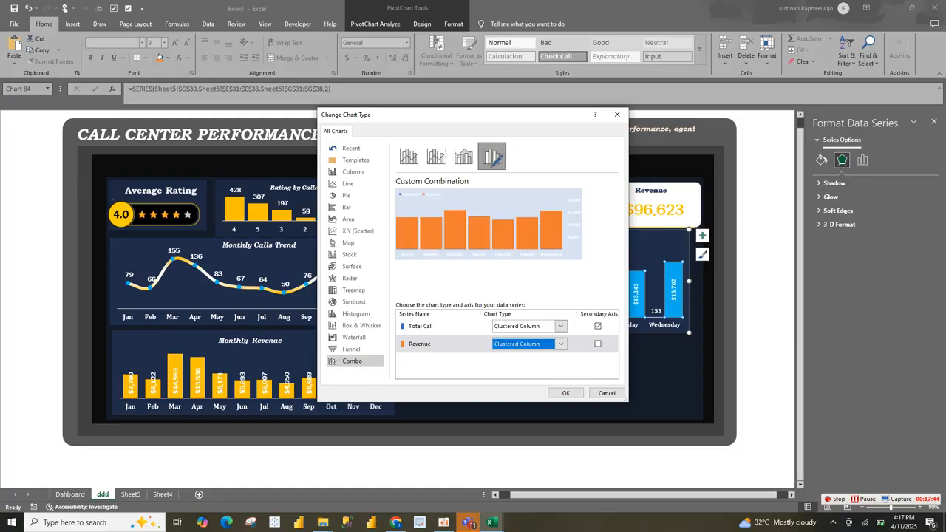
{"action": "left_click", "coordinate": [561, 325]}
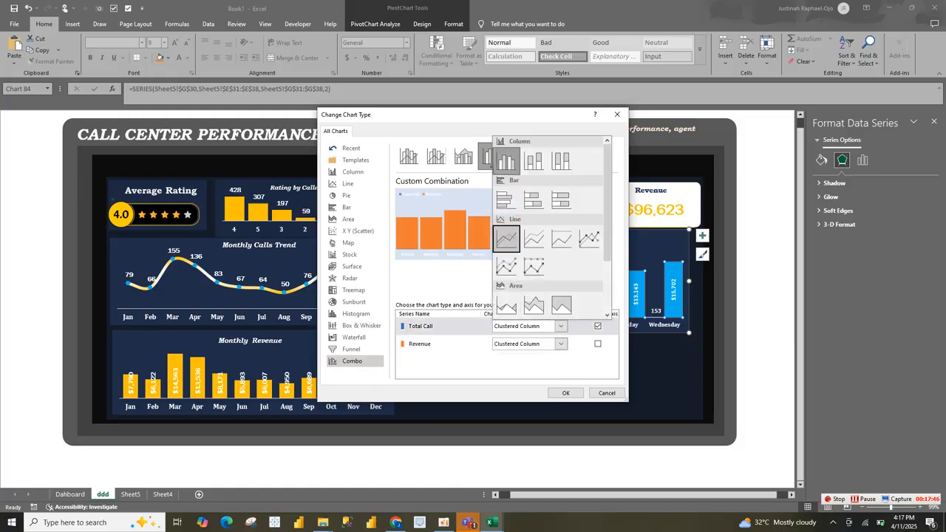
{"action": "left_click", "coordinate": [506, 239]}
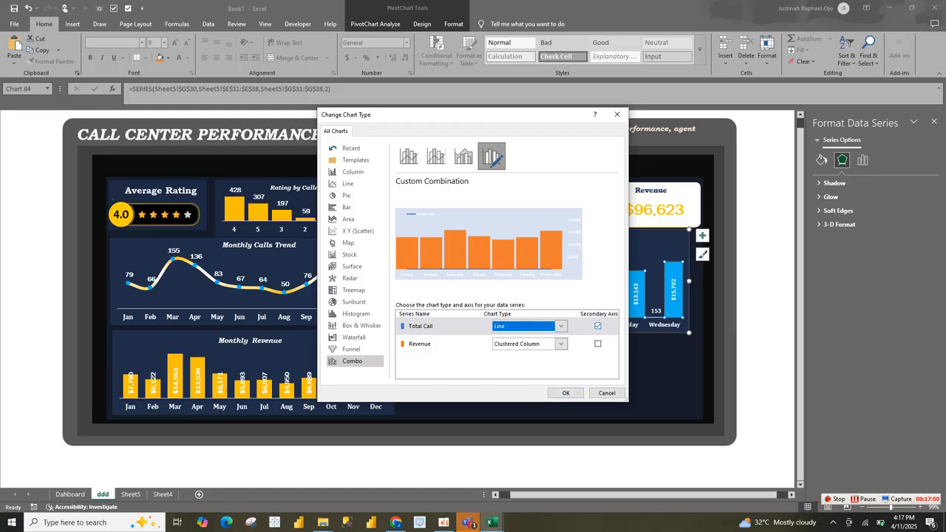
{"action": "left_click", "coordinate": [597, 326]}
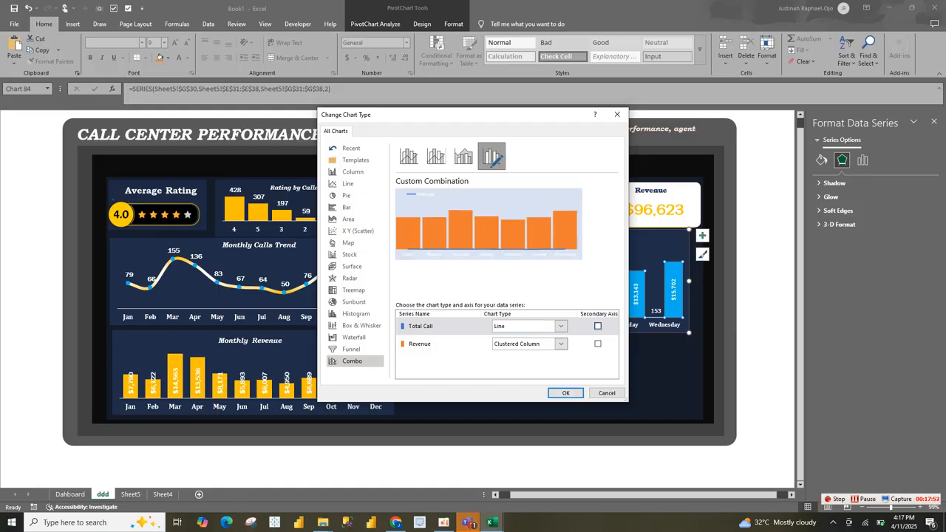
{"action": "left_click", "coordinate": [597, 326]}
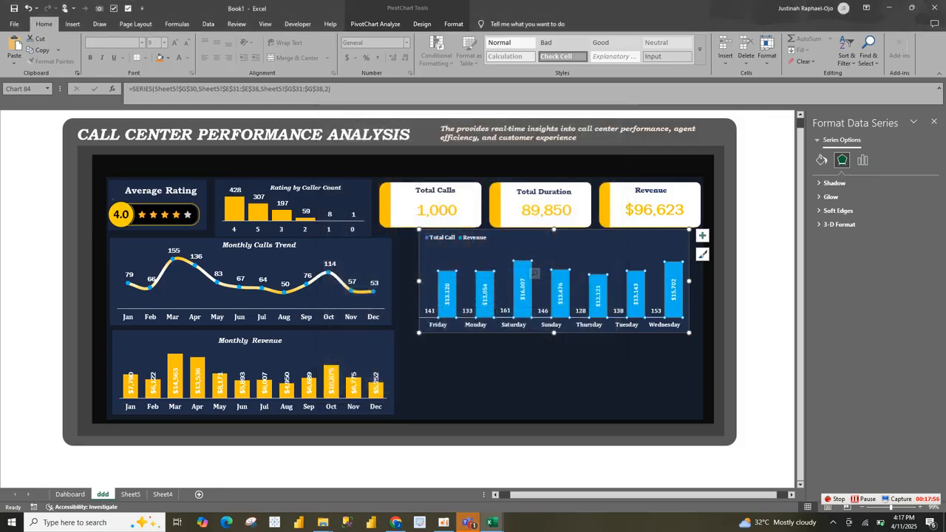
{"action": "left_click", "coordinate": [565, 392]}
Step: Fill the Revenue columns in the day-of-week chart with solid gold
{"action": "left_click", "coordinate": [608, 369]}
{"action": "left_click", "coordinate": [635, 315]}
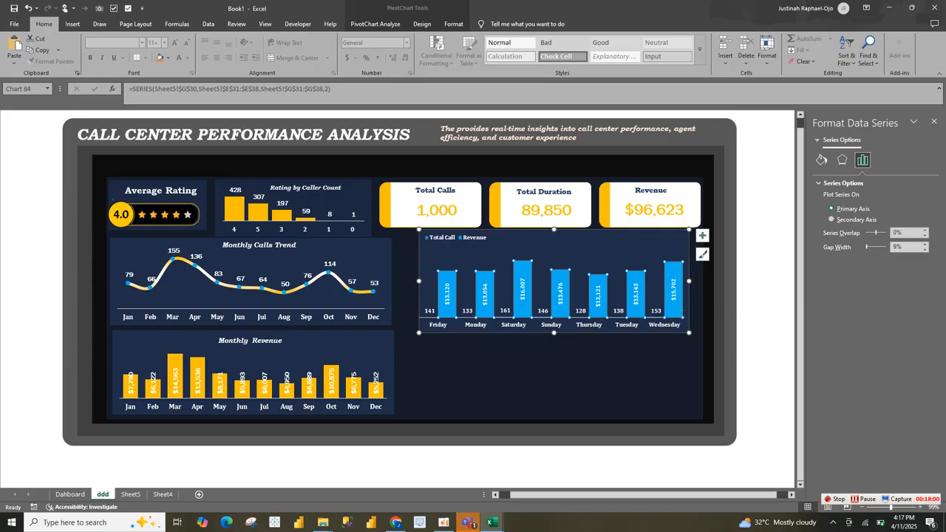
{"action": "left_click", "coordinate": [821, 160]}
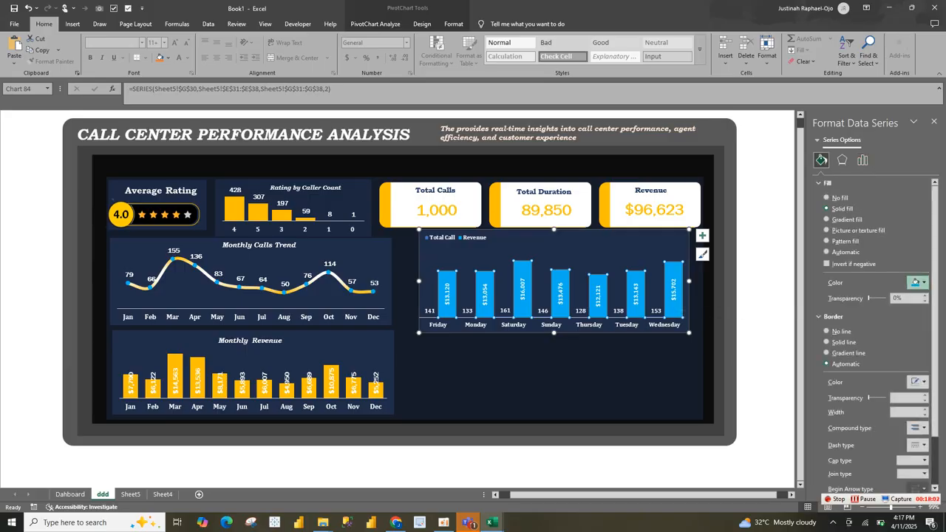
{"action": "left_click", "coordinate": [918, 284]}
{"action": "left_click", "coordinate": [841, 427]}
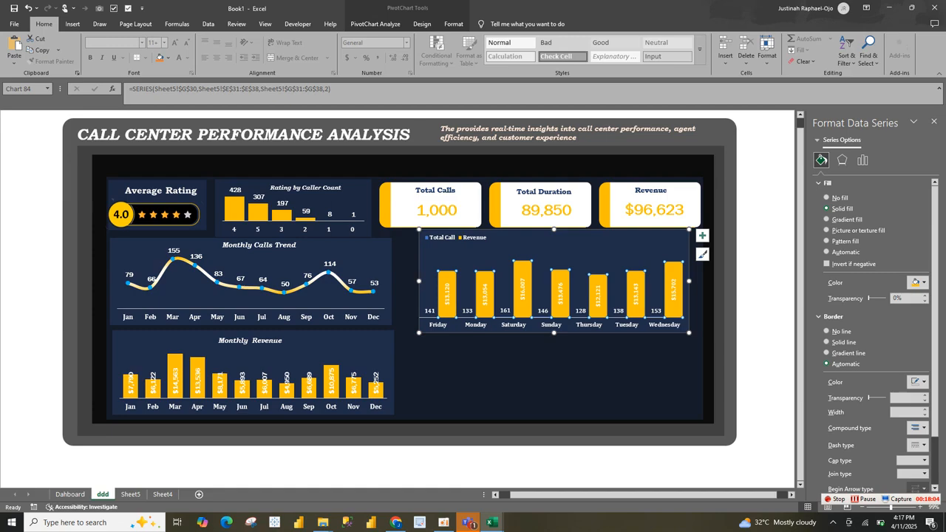
{"action": "left_click", "coordinate": [570, 377]}
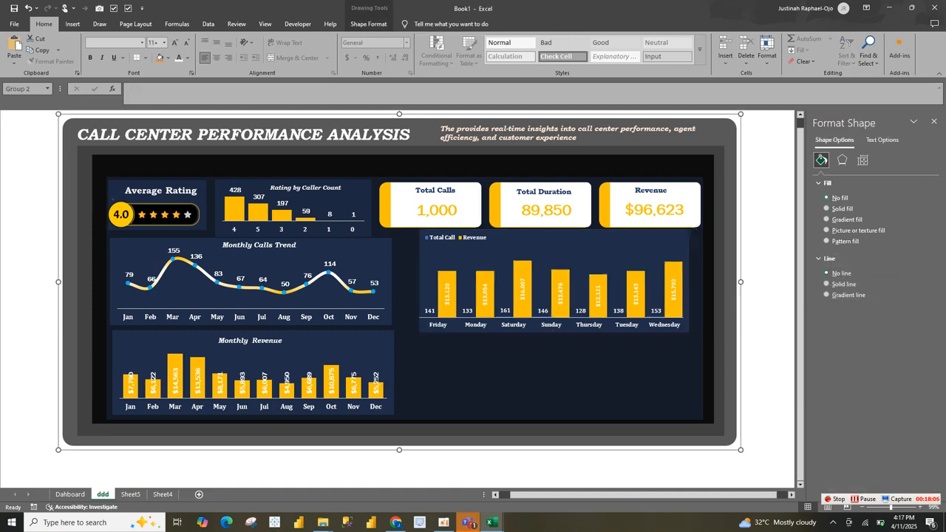
Step: Copy the "Weekly Call Trend and Revenue" title from the Dahboard sheet and place it above the day-of-week chart on the ddd sheet
{"action": "left_click", "coordinate": [567, 240]}
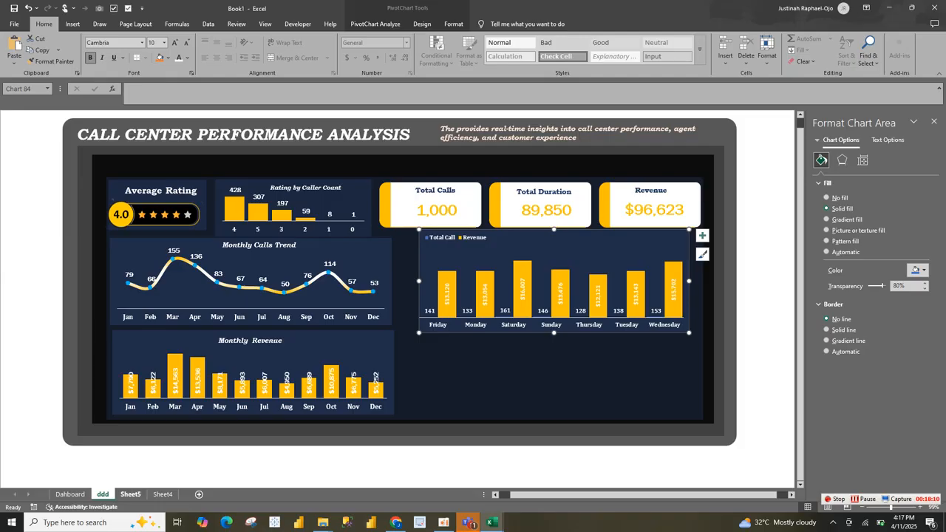
{"action": "left_click", "coordinate": [70, 494]}
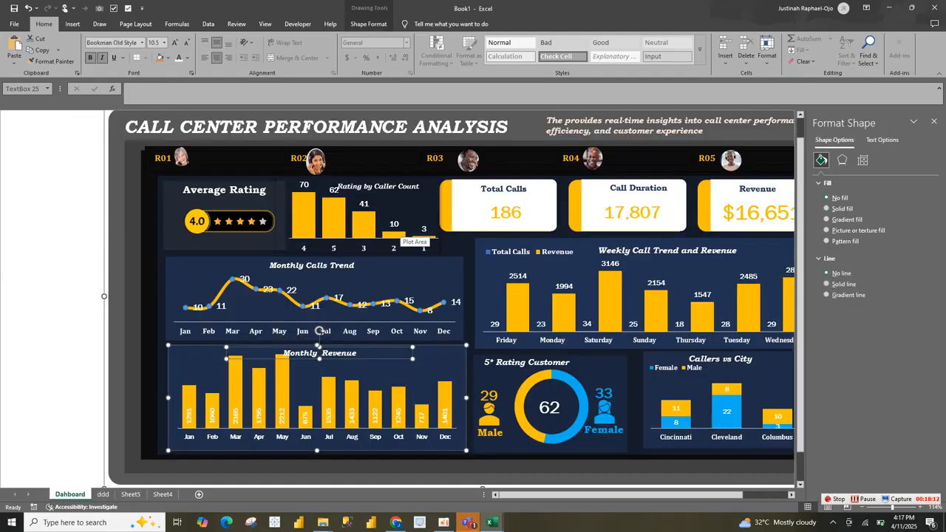
{"action": "left_click", "coordinate": [641, 251]}
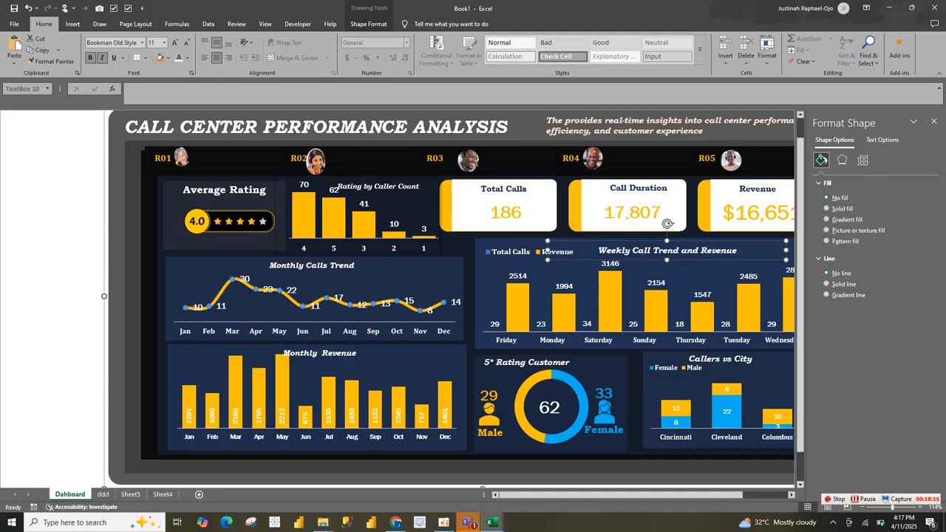
{"action": "right_click", "coordinate": [104, 494]}
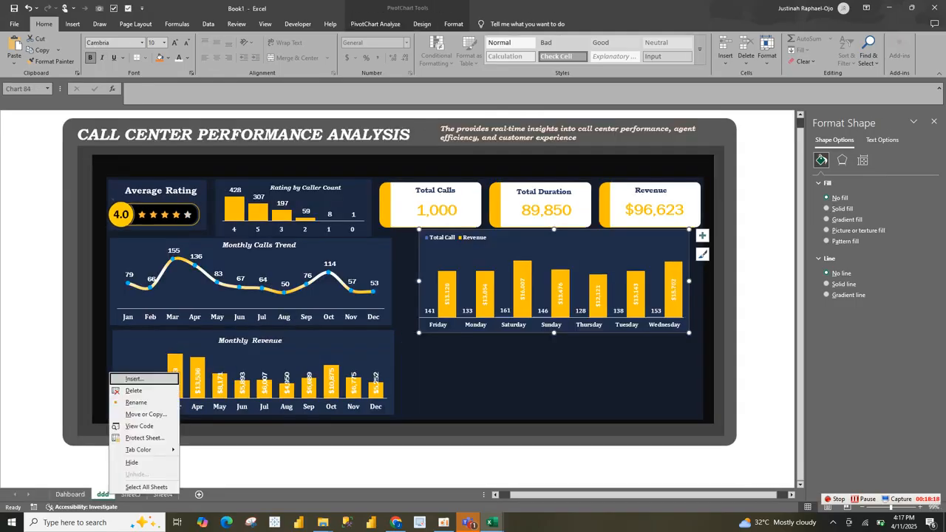
{"action": "left_click", "coordinate": [528, 242]}
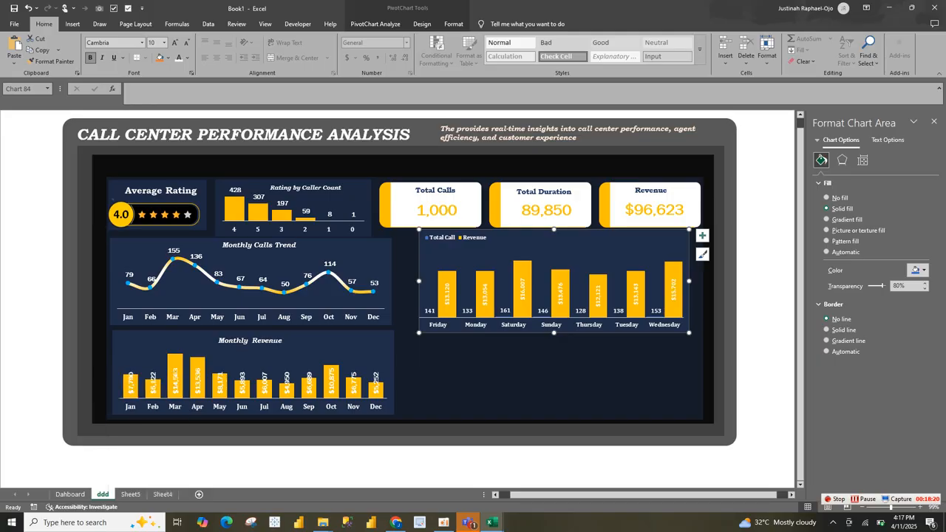
{"action": "key", "text": "ctrl+v"}
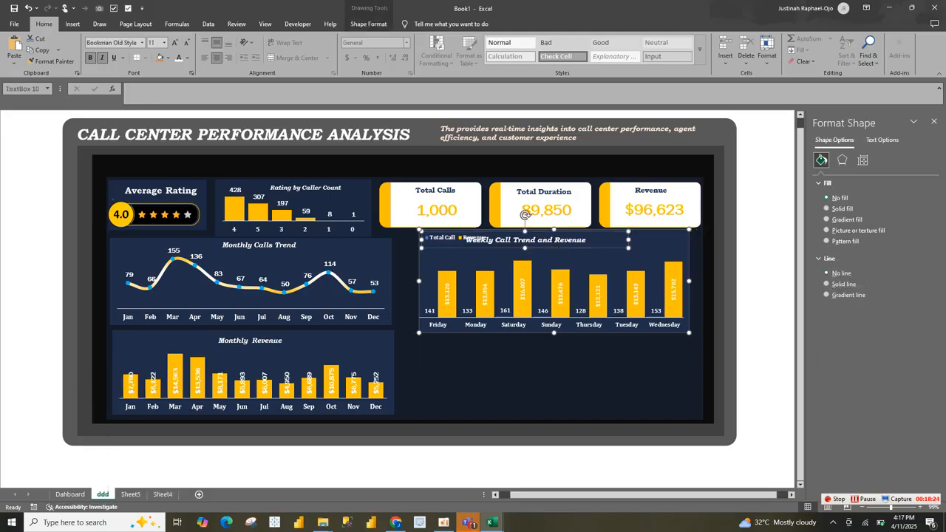
{"action": "left_click_drag", "start_coordinate": [525, 216], "coordinate": [578, 213]}
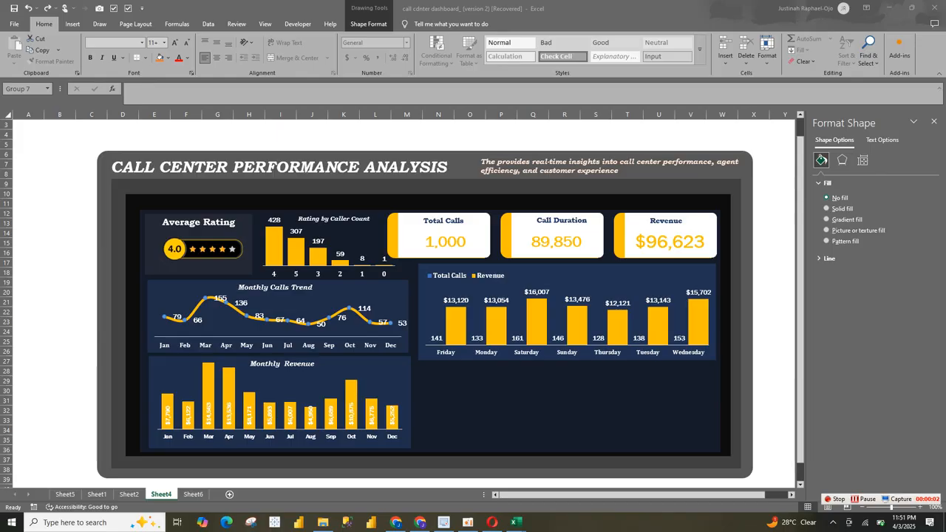
Step: Copy the "Weekly Call Trend and Revenue" title text box from Sheet2 and place it at the top of Sheet4's day-of-week chart
{"action": "left_click", "coordinate": [193, 494]}
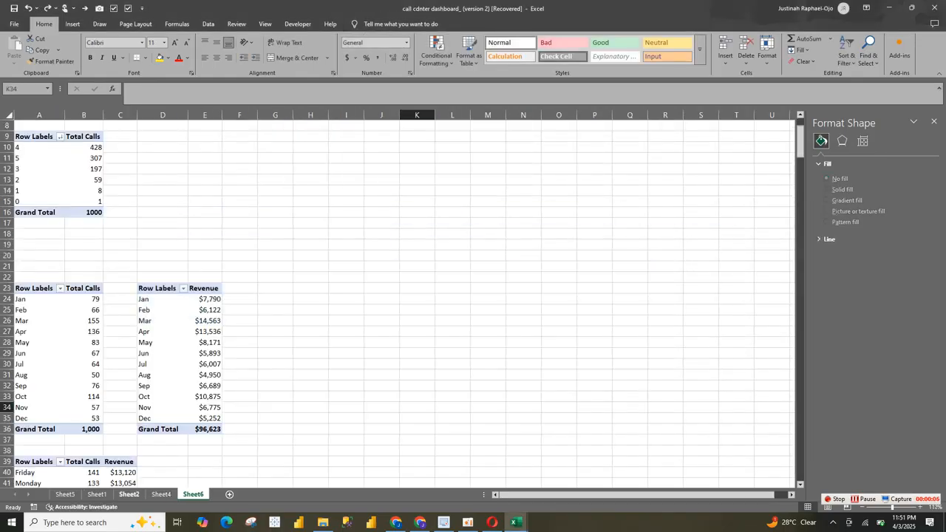
{"action": "left_click", "coordinate": [161, 495]}
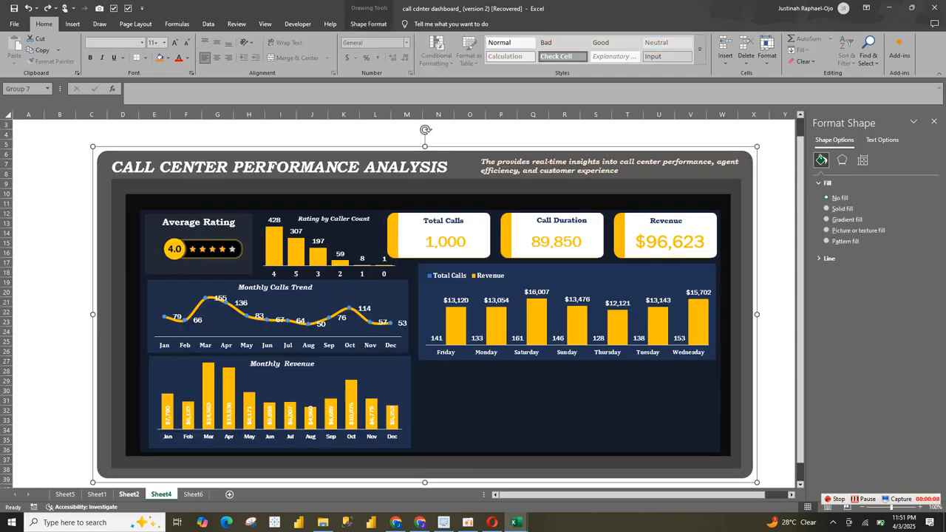
{"action": "left_click", "coordinate": [128, 494]}
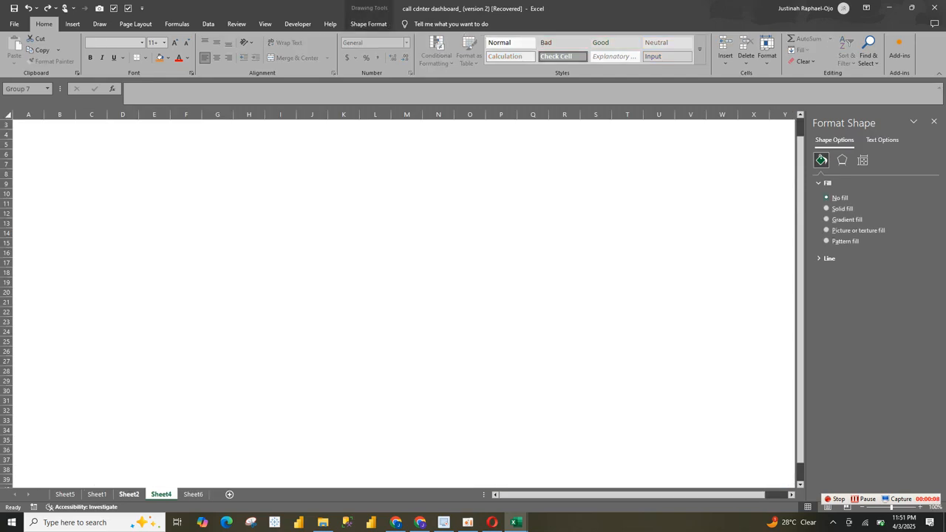
{"action": "left_click", "coordinate": [720, 262]}
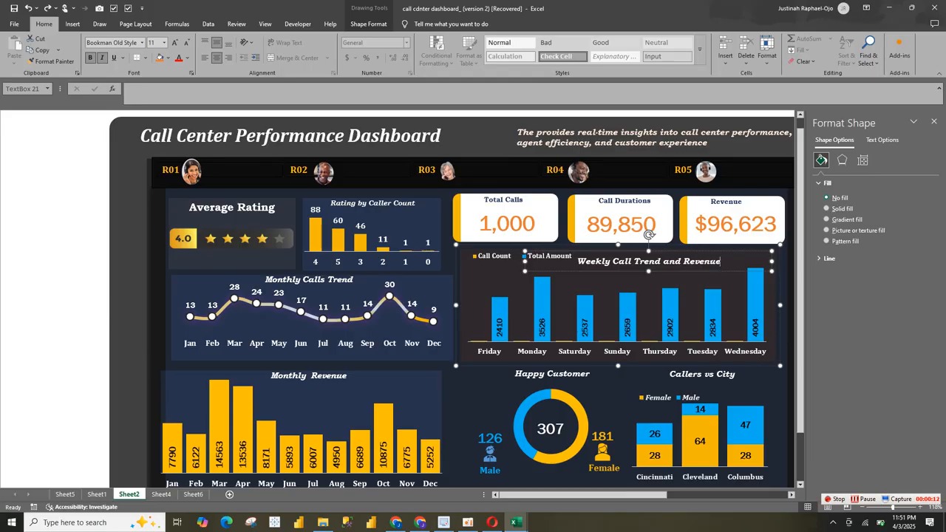
{"action": "left_click", "coordinate": [193, 494]}
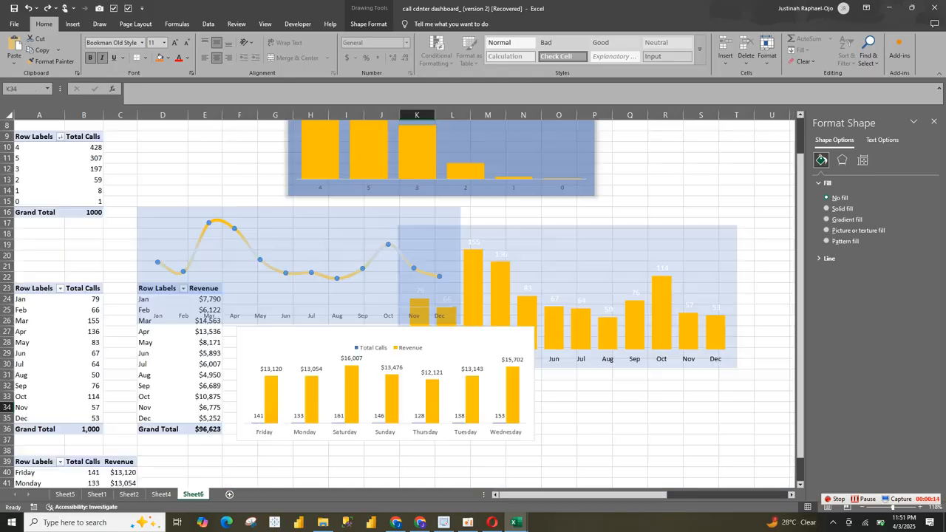
{"action": "left_click", "coordinate": [161, 494]}
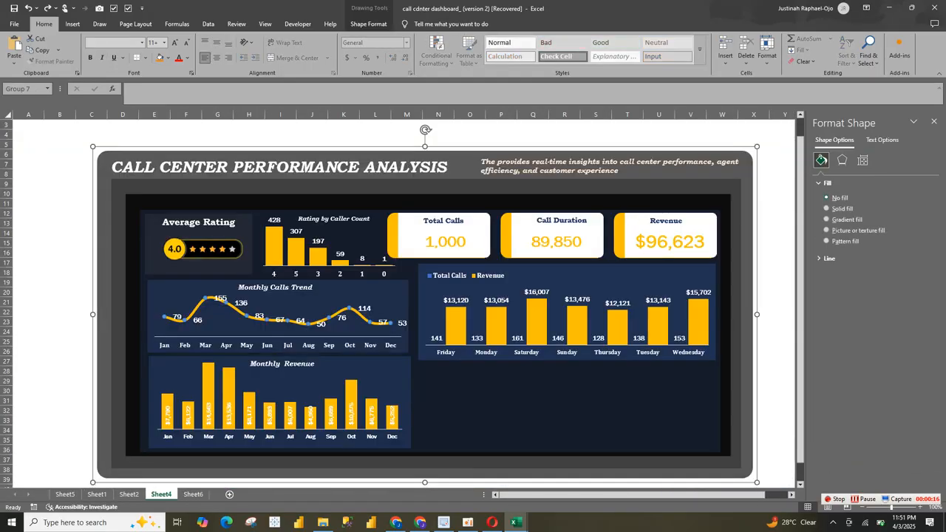
{"action": "key", "text": "ctrl+v"}
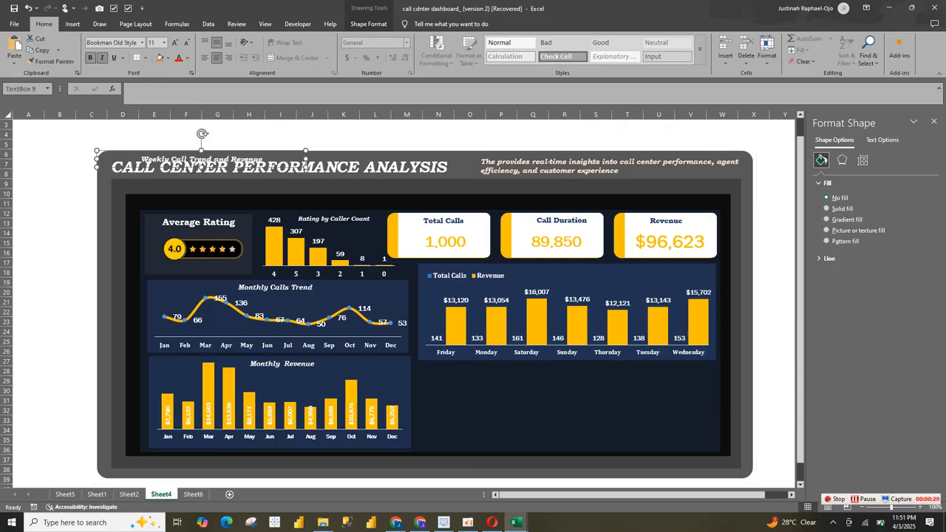
{"action": "left_click_drag", "start_coordinate": [222, 167], "coordinate": [607, 282]}
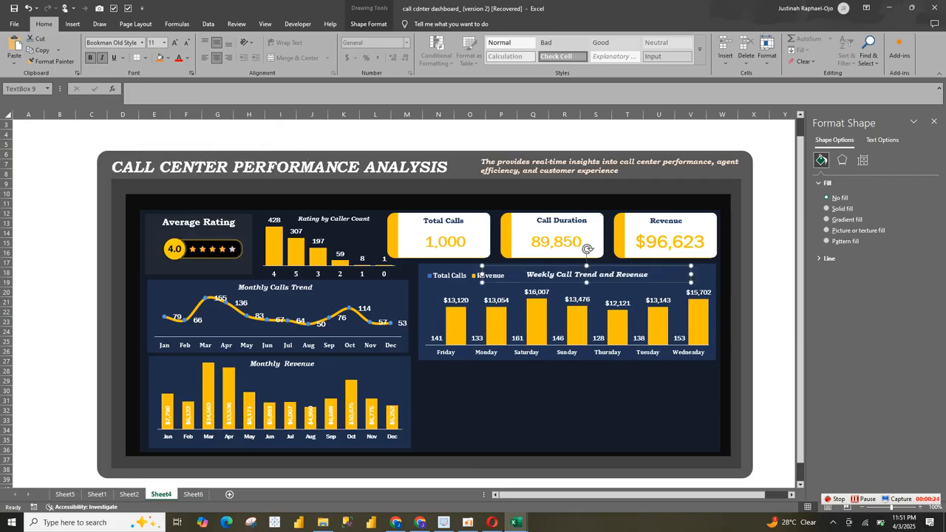
{"action": "left_click", "coordinate": [569, 405]}
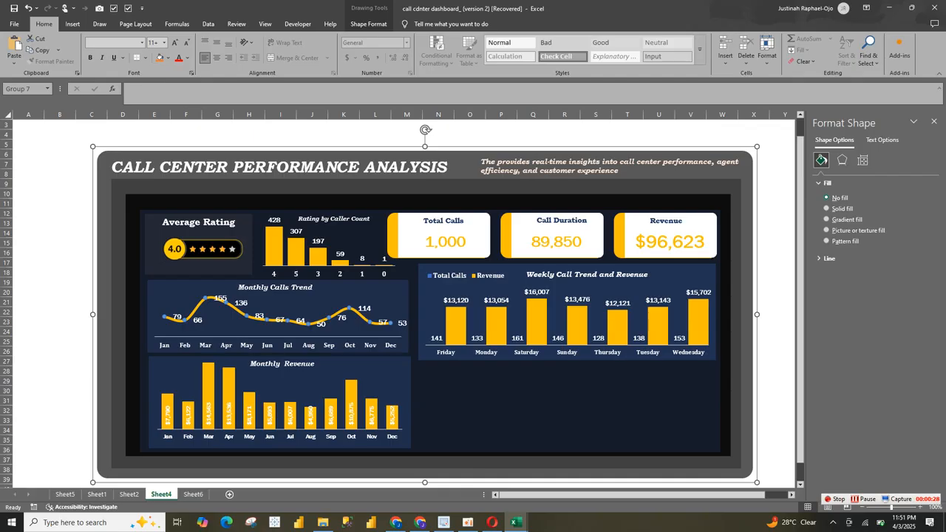
Step: Copy the day-of-week PivotTable on Sheet6 and paste the duplicate at cell F40
{"action": "left_click", "coordinate": [129, 495]}
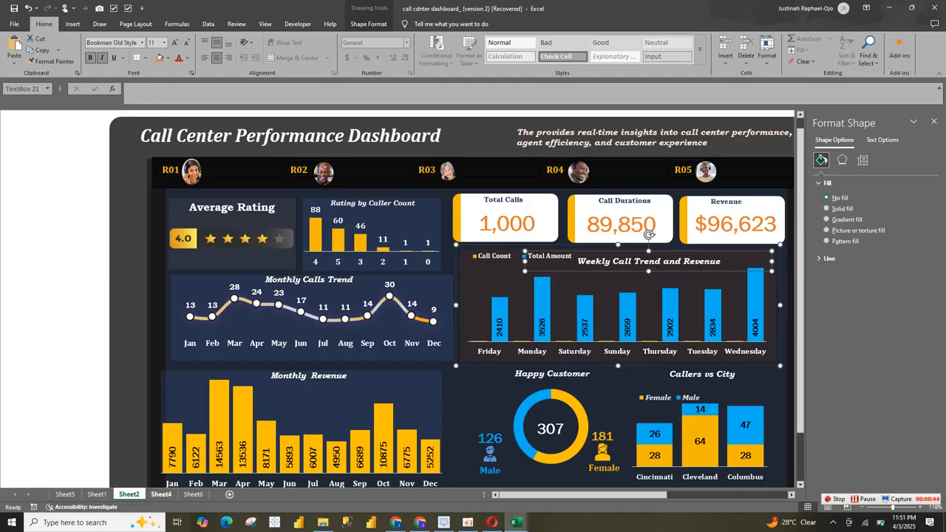
{"action": "left_click", "coordinate": [160, 493]}
{"action": "left_click", "coordinate": [193, 494]}
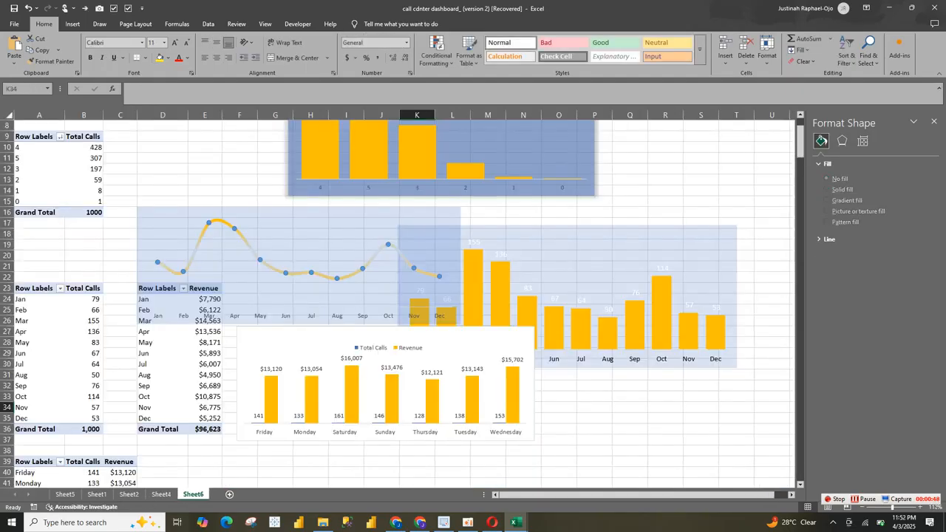
{"action": "left_click_drag", "start_coordinate": [35, 462], "coordinate": [124, 462]}
{"action": "key", "text": "ctrl+c"}
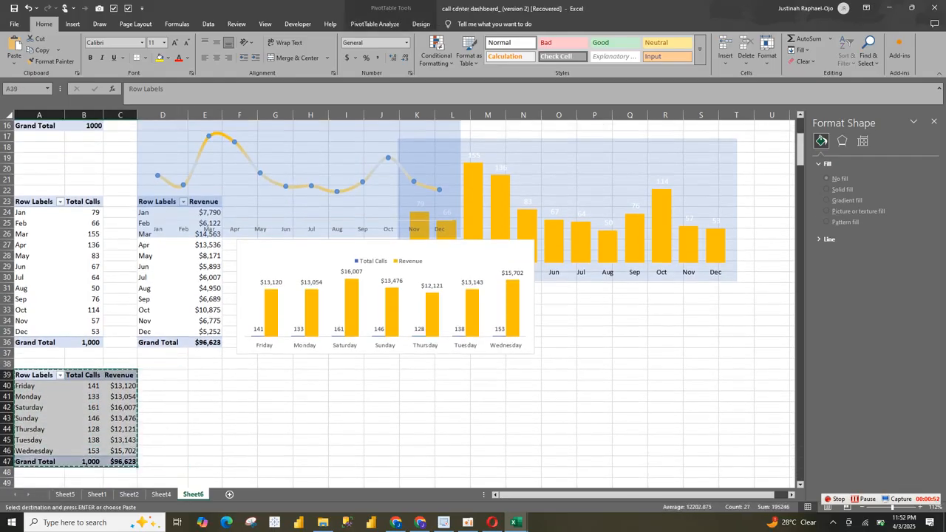
{"action": "left_click", "coordinate": [239, 386]}
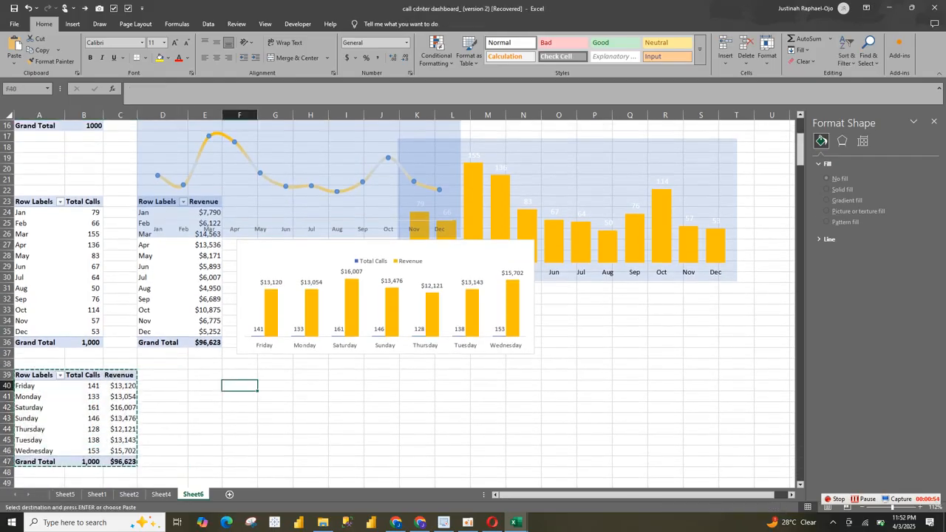
{"action": "key", "text": "ctrl+v"}
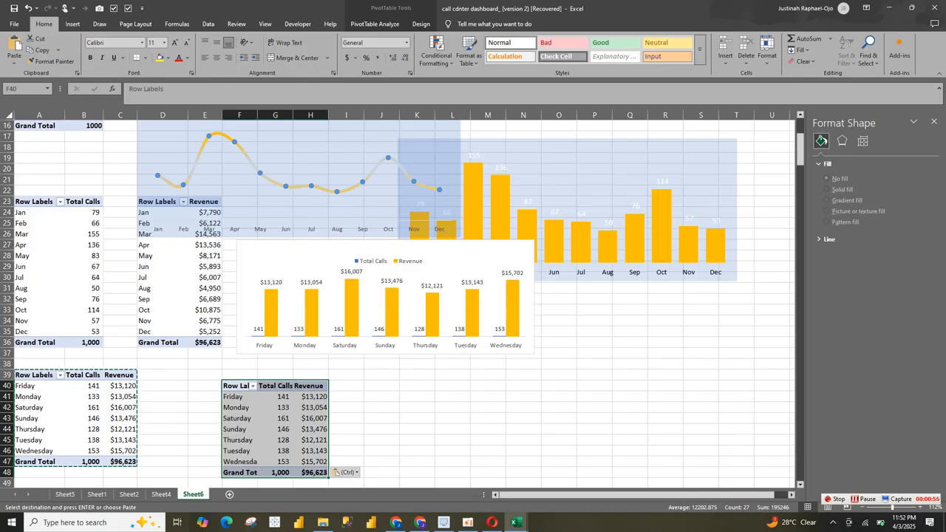
Step: Show the field list for the PivotTable at F40 and remove its Day of week, Total Calls and Revenue fields
{"action": "right_click", "coordinate": [310, 432]}
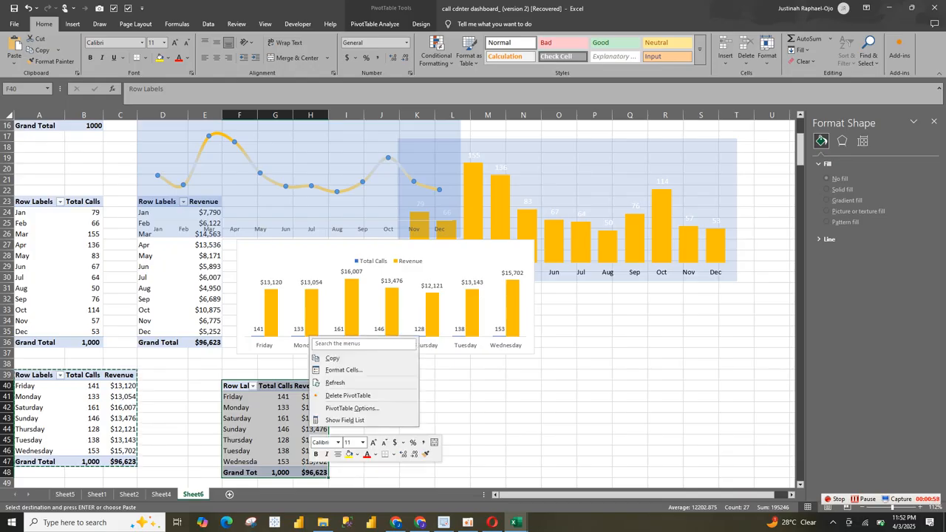
{"action": "left_click", "coordinate": [344, 420]}
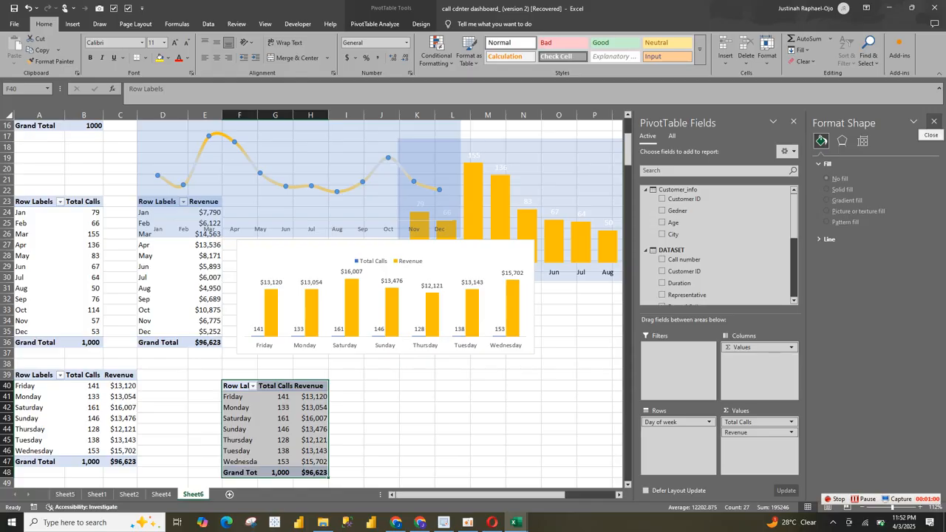
{"action": "left_click", "coordinate": [933, 121]}
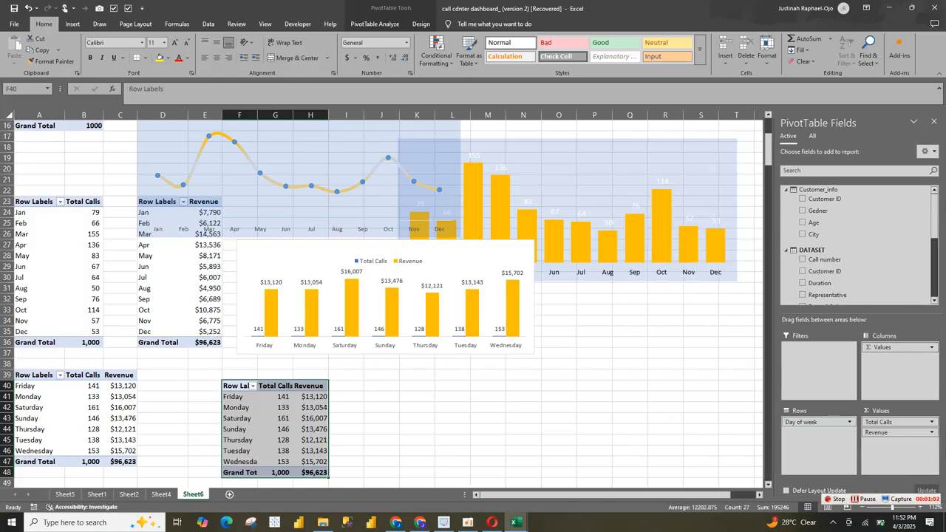
{"action": "left_click_drag", "start_coordinate": [813, 422], "coordinate": [702, 414]}
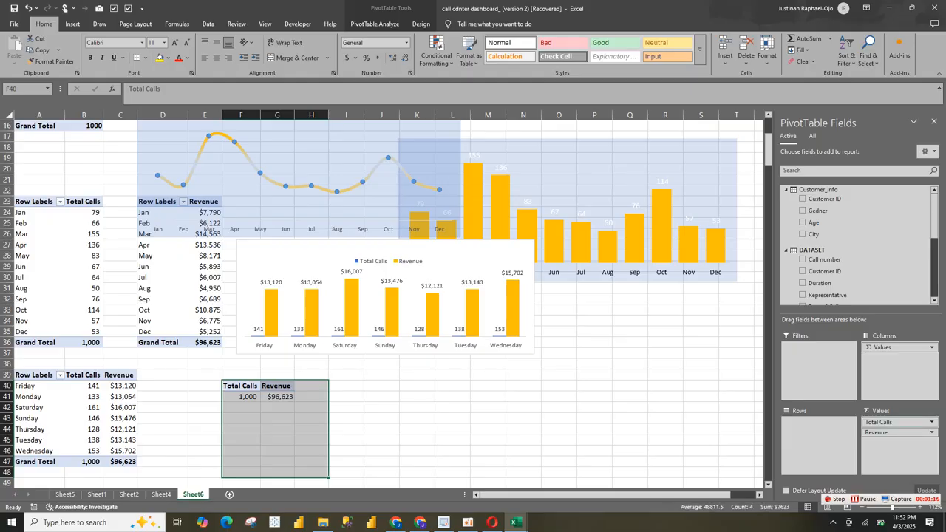
{"action": "left_click_drag", "start_coordinate": [879, 422], "coordinate": [839, 288]}
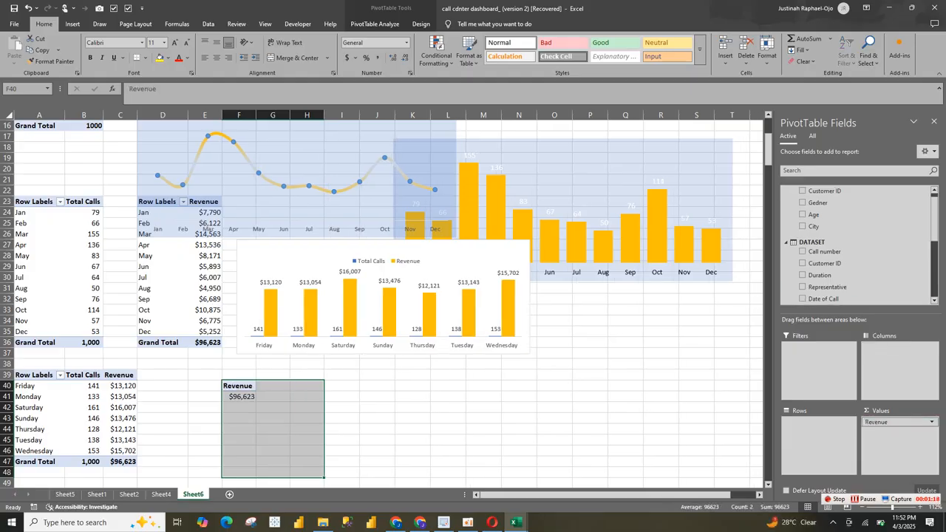
{"action": "left_click_drag", "start_coordinate": [880, 422], "coordinate": [843, 216]}
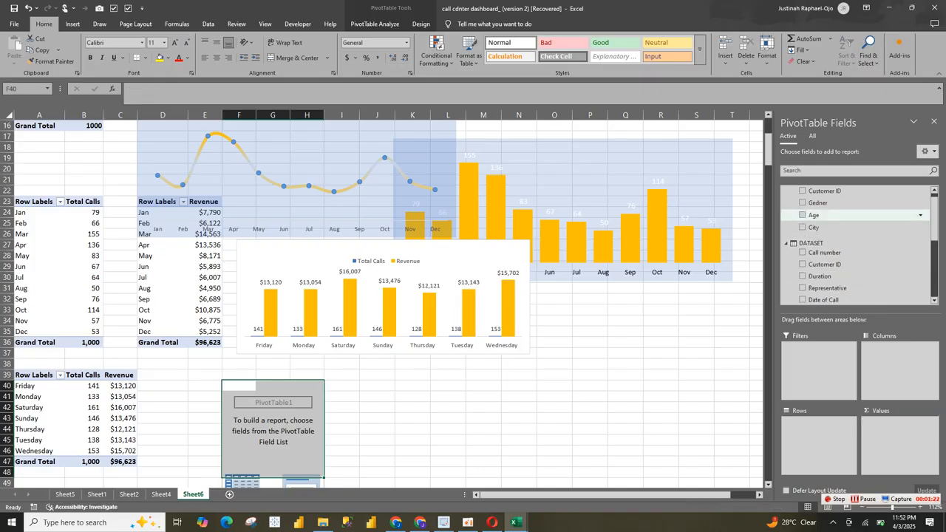
Step: Build the emptied PivotTable at F40 with Gedner as rows and the 5* Rating measure as values
{"action": "left_click", "coordinate": [813, 202]}
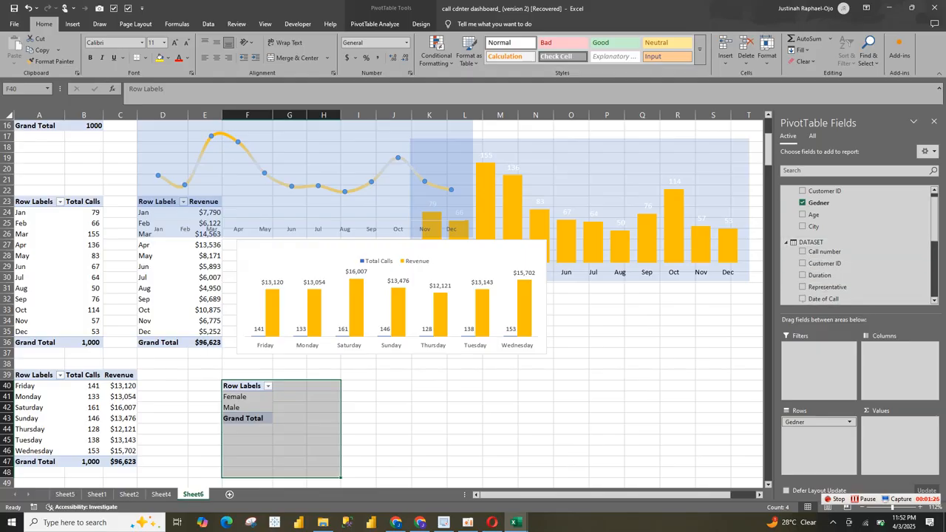
{"action": "scroll", "coordinate": [858, 244], "scroll_direction": "down", "scroll_amount": 2}
{"action": "scroll", "coordinate": [857, 244], "scroll_direction": "down", "scroll_amount": 3}
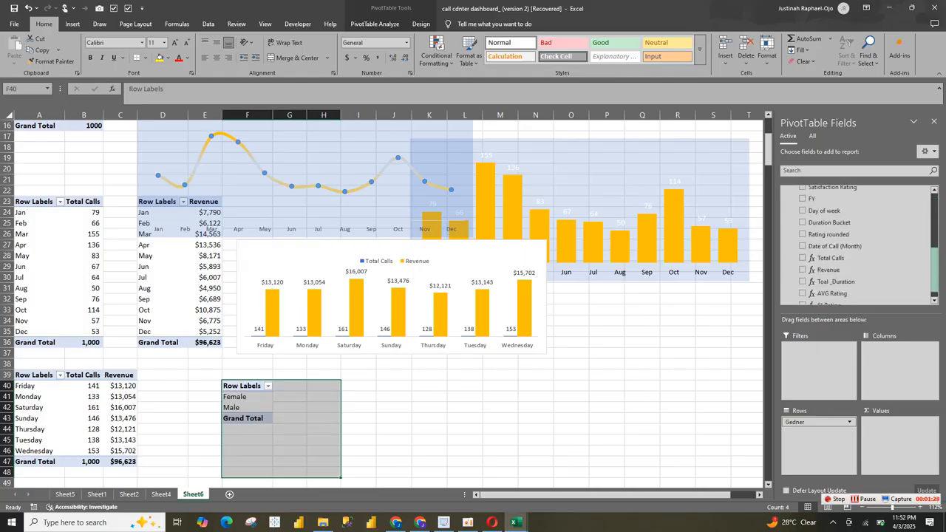
{"action": "left_click_drag", "start_coordinate": [830, 293], "coordinate": [896, 437]}
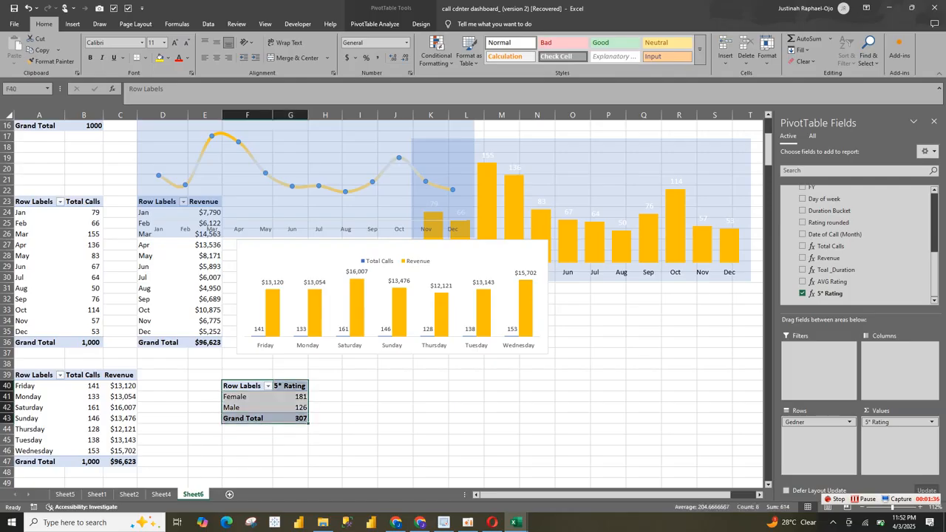
Step: Copy the 5* Rating by gender PivotTable and paste the duplicate at cell I40
{"action": "key", "text": "ctrl+c"}
{"action": "left_click", "coordinate": [359, 386]}
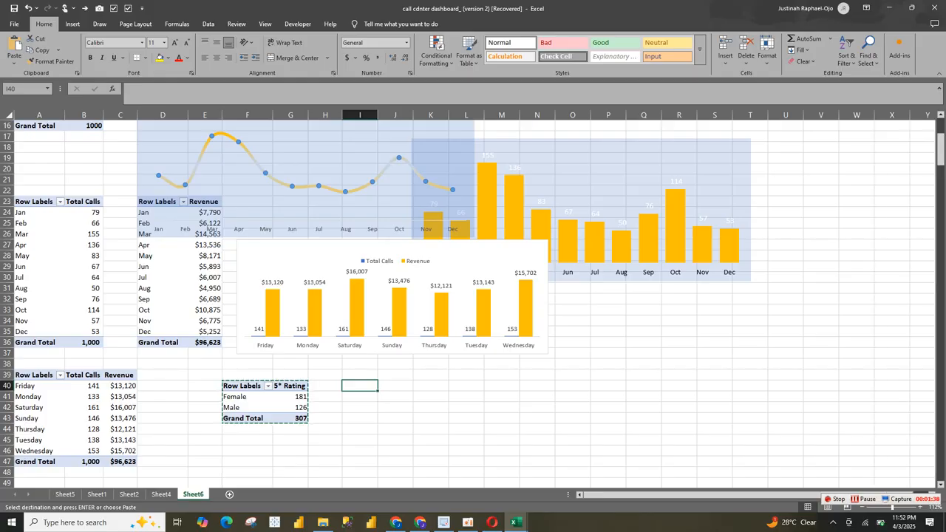
{"action": "key", "text": "ctrl+v"}
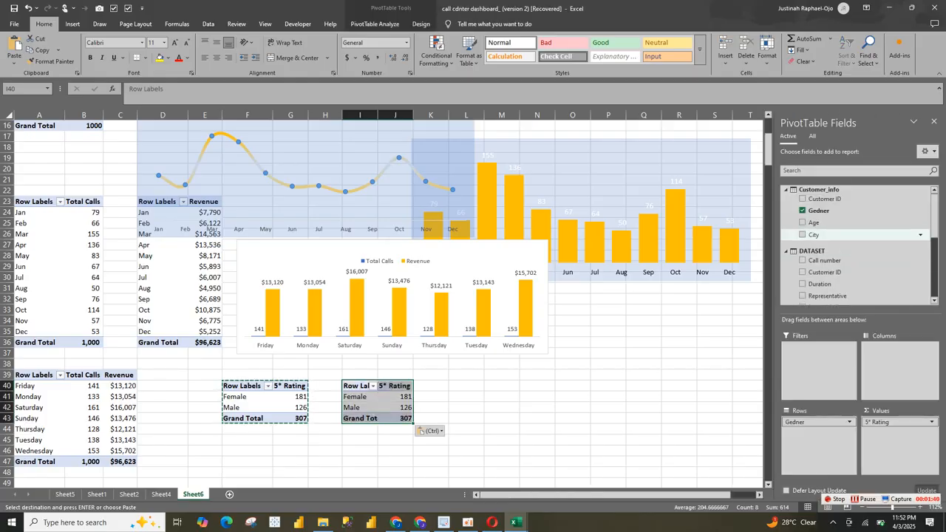
Step: Add the City field to the PivotTable at I40 as rows and move Gedner to its columns
{"action": "scroll", "coordinate": [813, 234], "scroll_direction": "down", "scroll_amount": 1}
{"action": "left_click", "coordinate": [803, 227]}
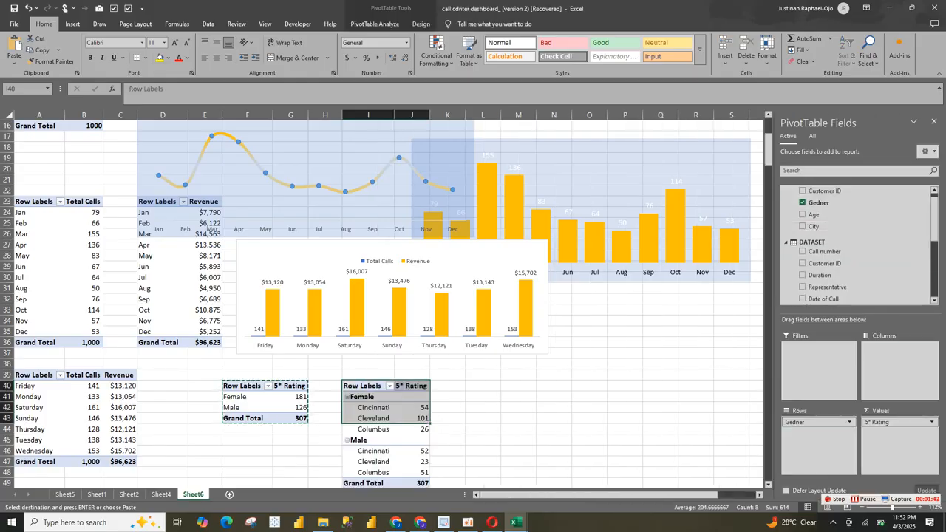
{"action": "left_click_drag", "start_coordinate": [813, 422], "coordinate": [898, 355]}
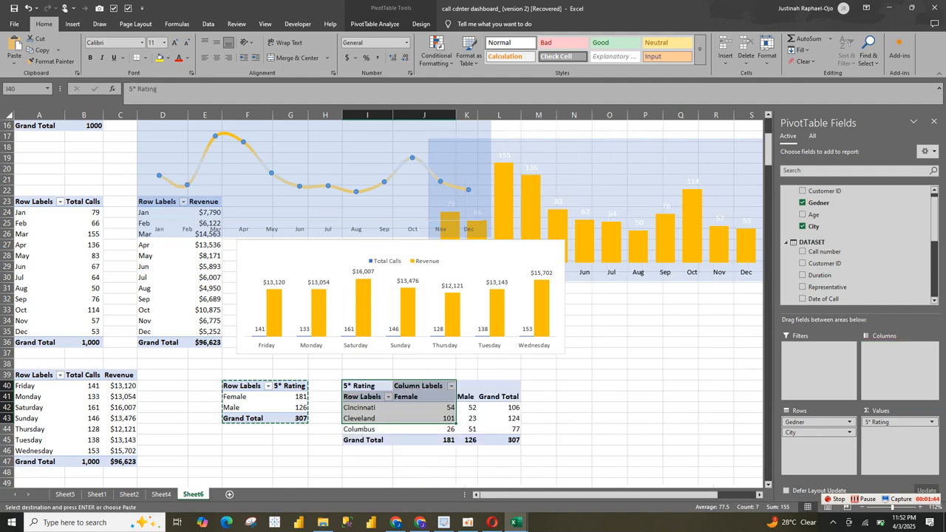
Step: Insert a 2-D stacked column chart from the city and gender PivotTable, shrink it and place it beside that table around N38
{"action": "left_click", "coordinate": [442, 429]}
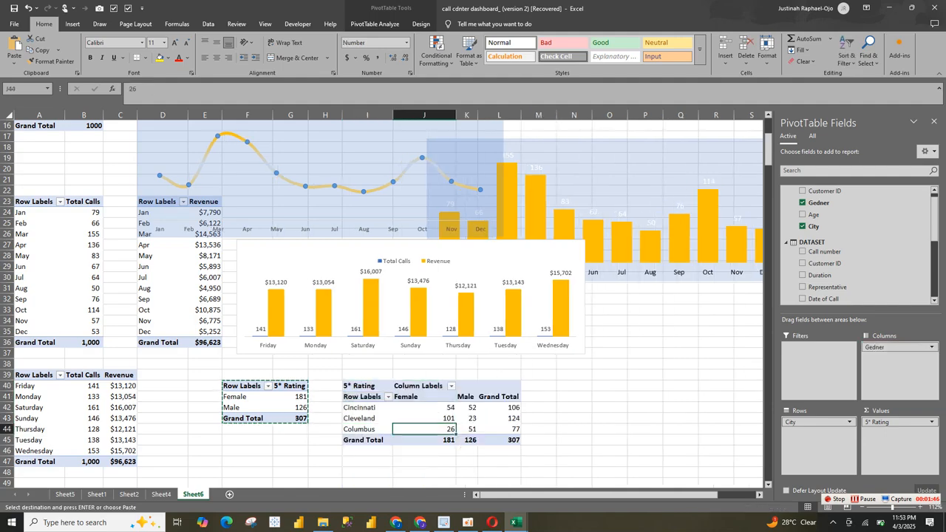
{"action": "left_click", "coordinate": [73, 24]}
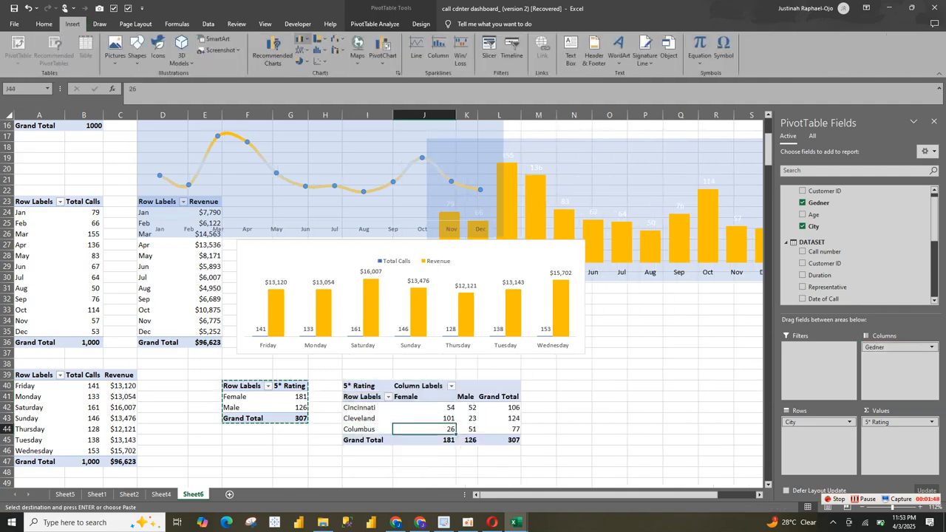
{"action": "left_click", "coordinate": [302, 39]}
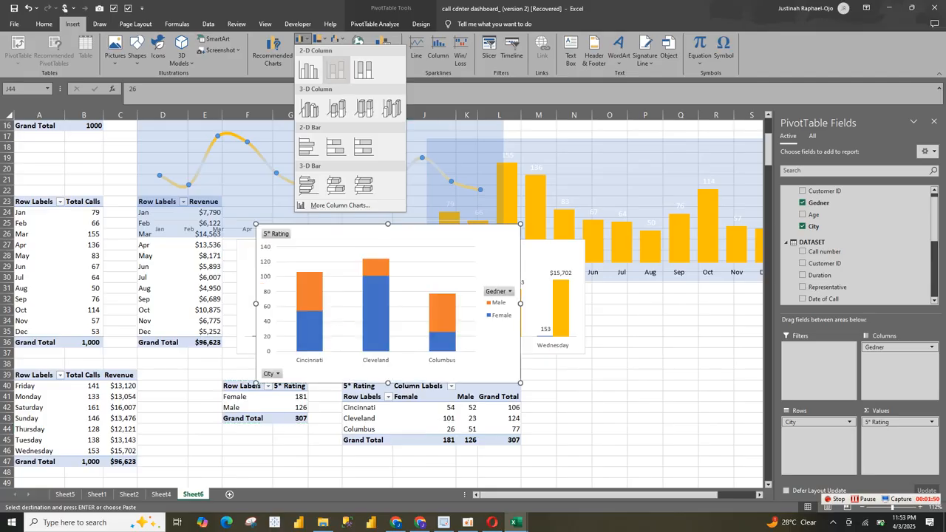
{"action": "left_click", "coordinate": [336, 69]}
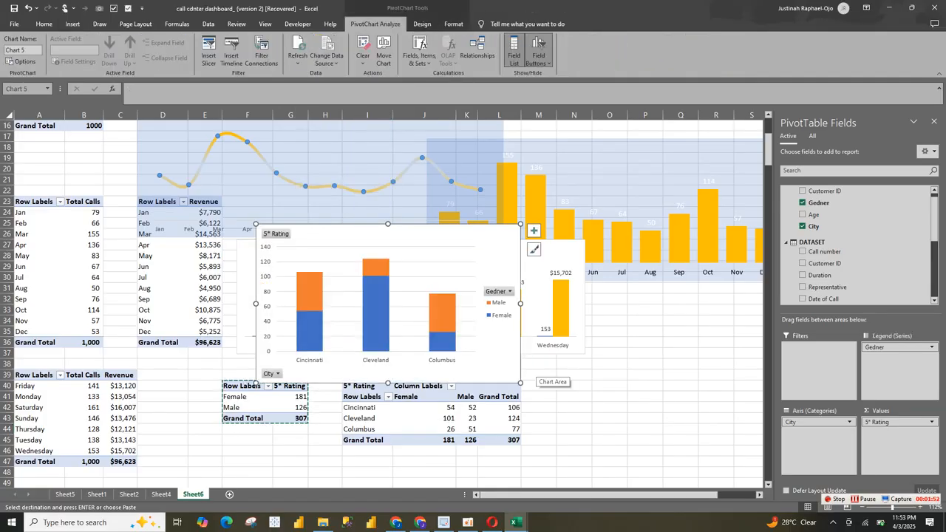
{"action": "left_click_drag", "start_coordinate": [520, 383], "coordinate": [550, 303]}
{"action": "left_click_drag", "start_coordinate": [256, 305], "coordinate": [567, 468]}
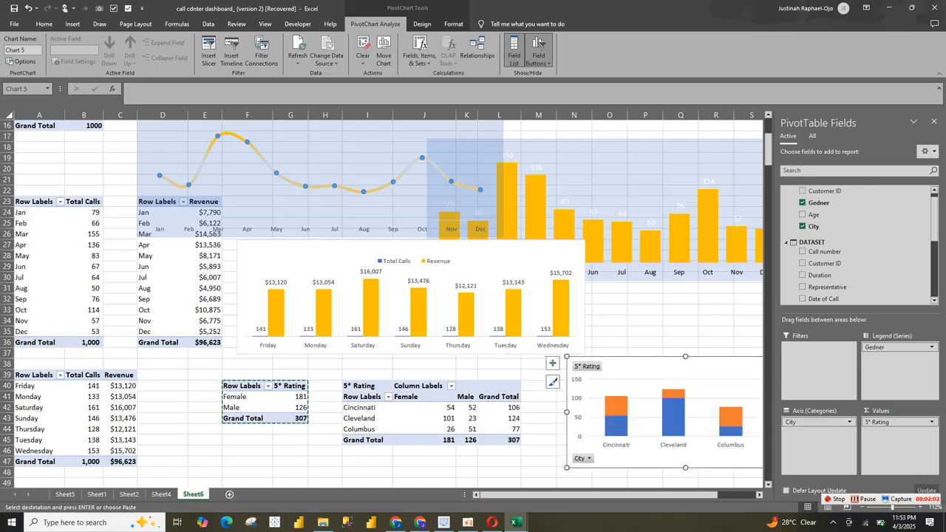
Step: Hide all field buttons on the city rating chart, remove its value axis and gridlines, and close the PivotTable field list
{"action": "right_click", "coordinate": [590, 367]}
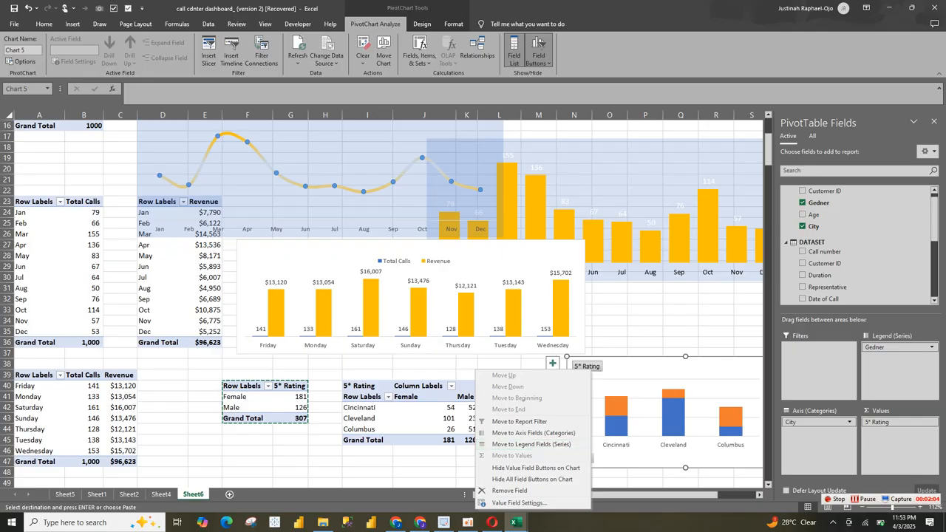
{"action": "left_click", "coordinate": [535, 478]}
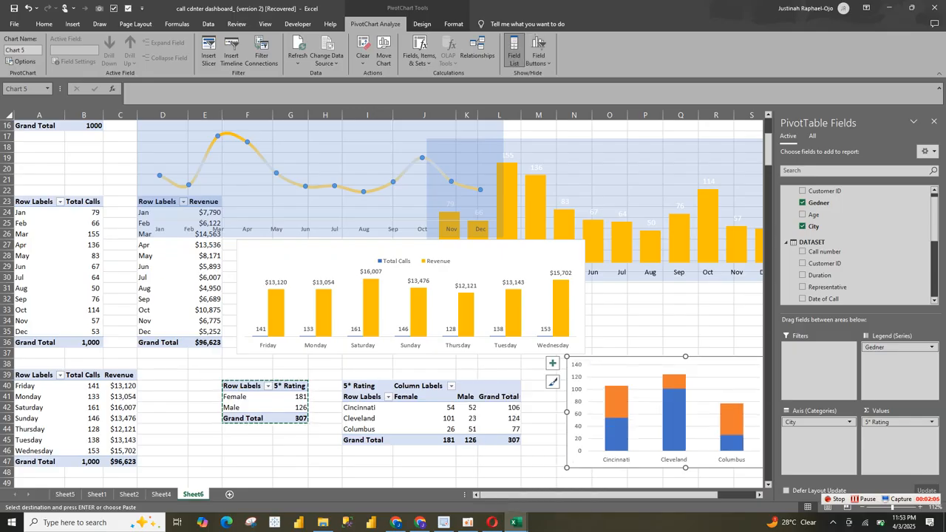
{"action": "left_click", "coordinate": [578, 408]}
{"action": "key", "text": "Delete"}
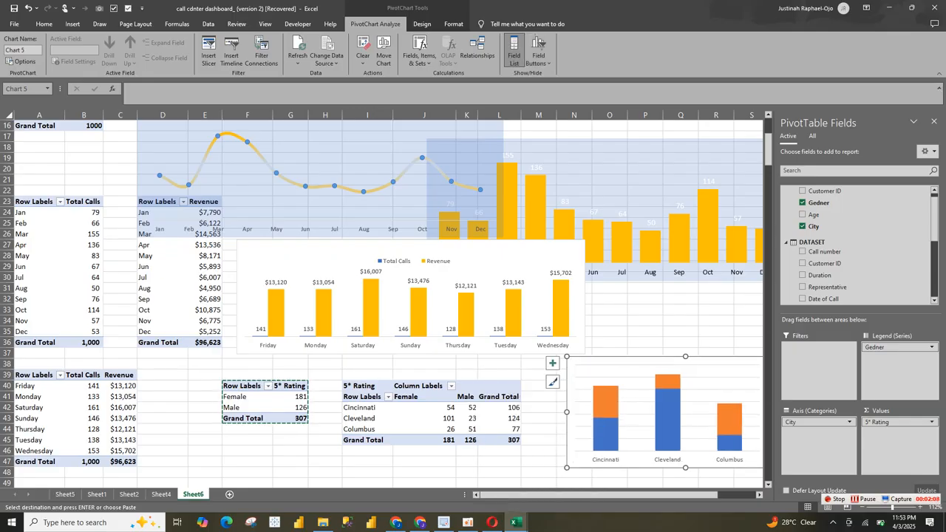
{"action": "left_click", "coordinate": [933, 121]}
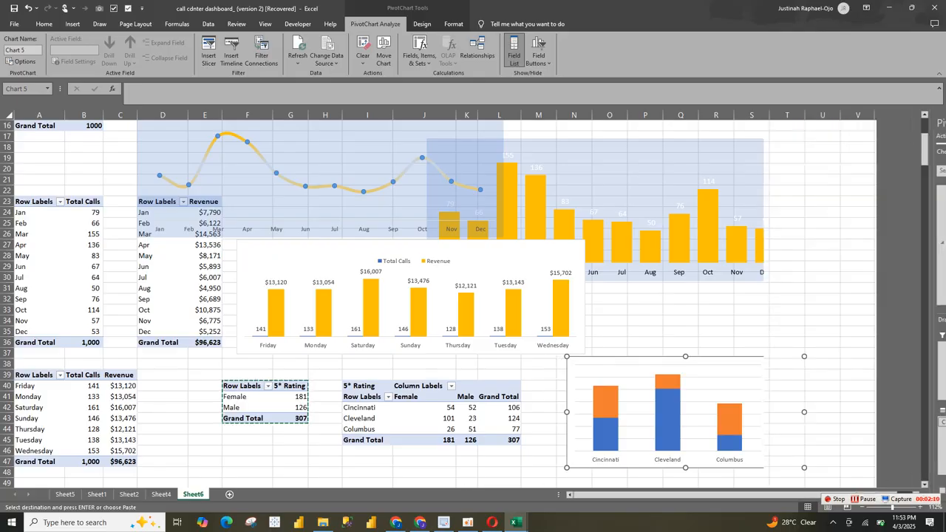
Step: Set the city rating chart's legend position to Top, shift it to the chart's upper-left corner, and add data labels
{"action": "left_click", "coordinate": [816, 362]}
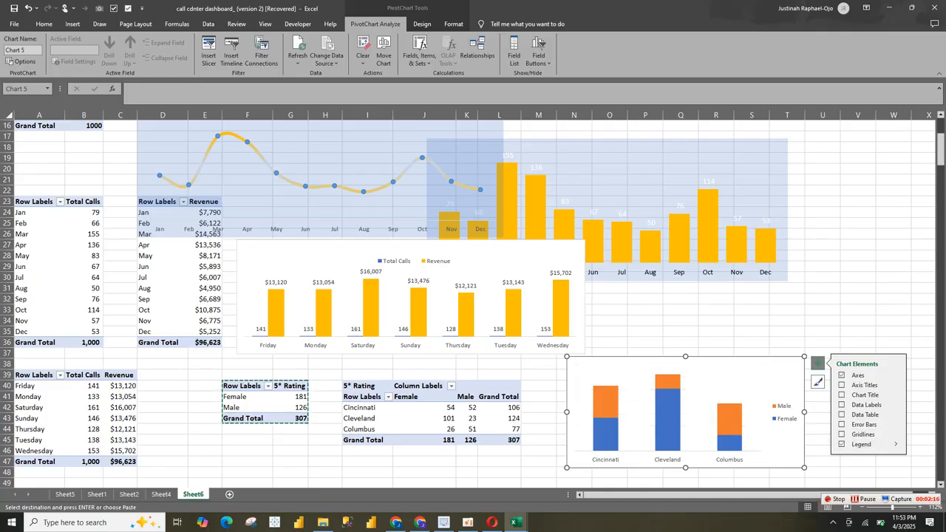
{"action": "left_click", "coordinate": [896, 444]}
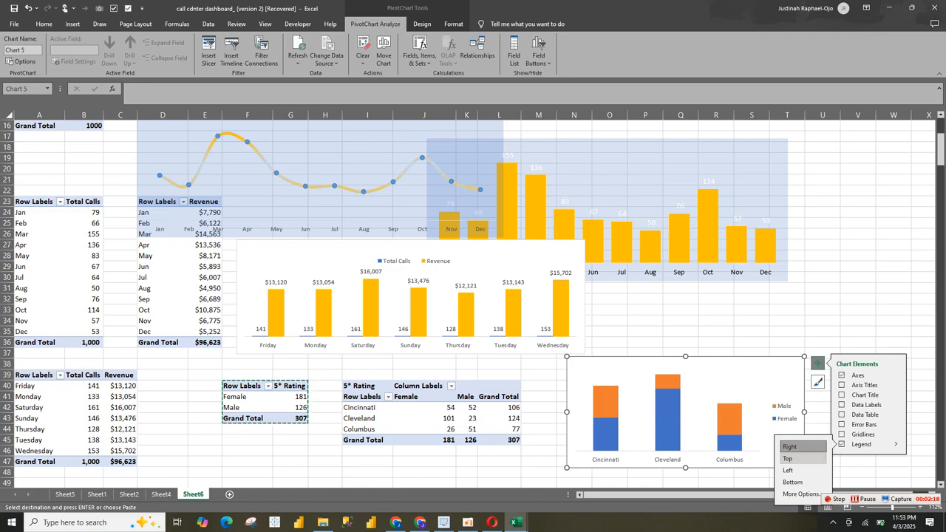
{"action": "left_click", "coordinate": [789, 459]}
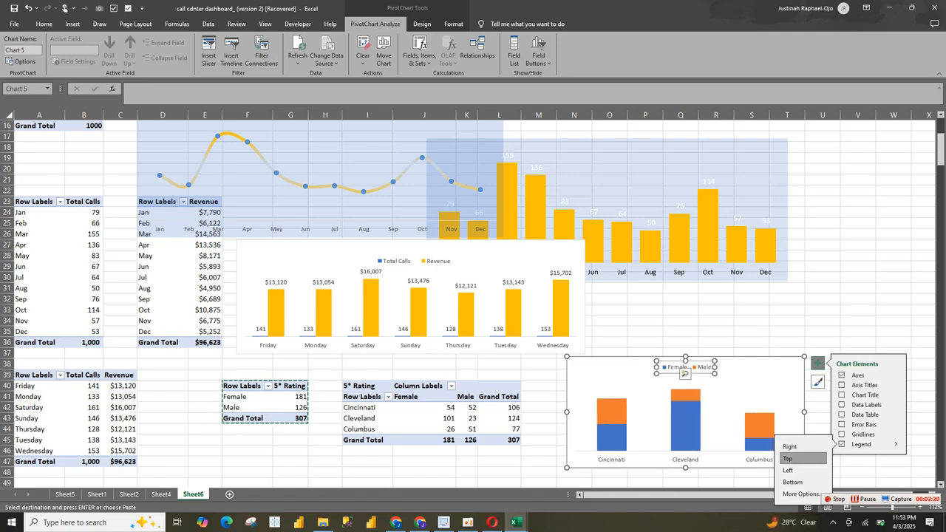
{"action": "left_click_drag", "start_coordinate": [685, 373], "coordinate": [610, 371]}
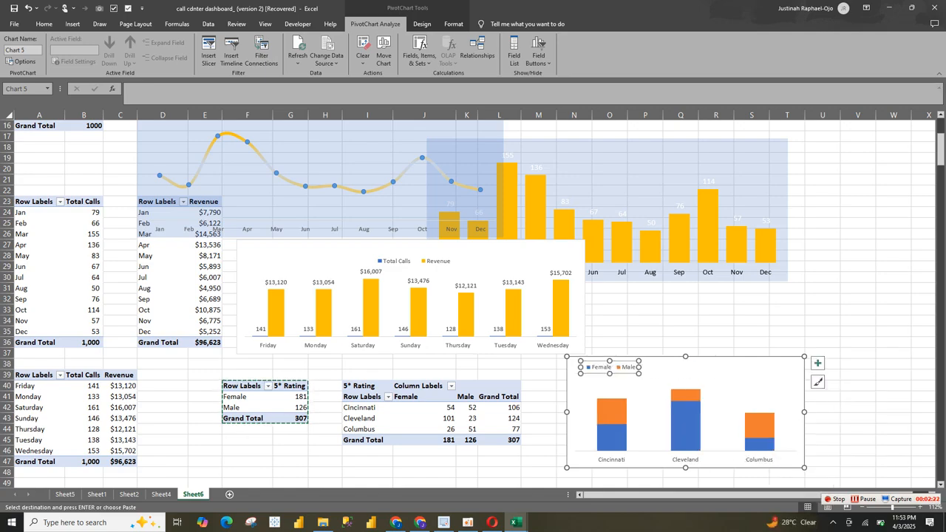
{"action": "left_click", "coordinate": [649, 407]}
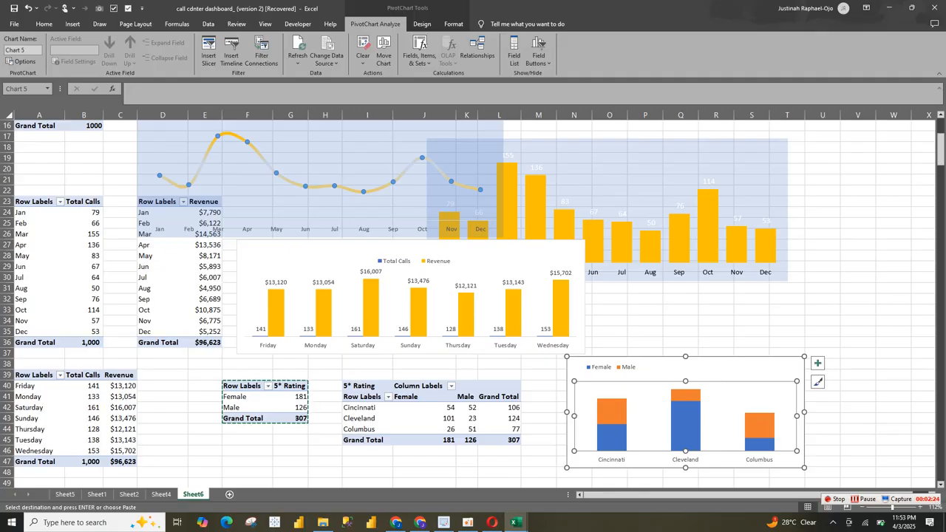
{"action": "left_click", "coordinate": [817, 363]}
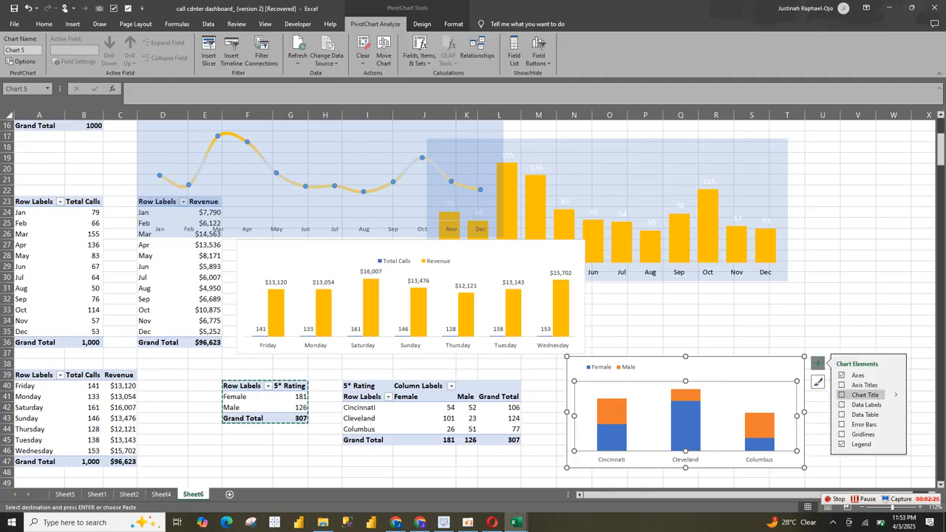
{"action": "left_click", "coordinate": [842, 404]}
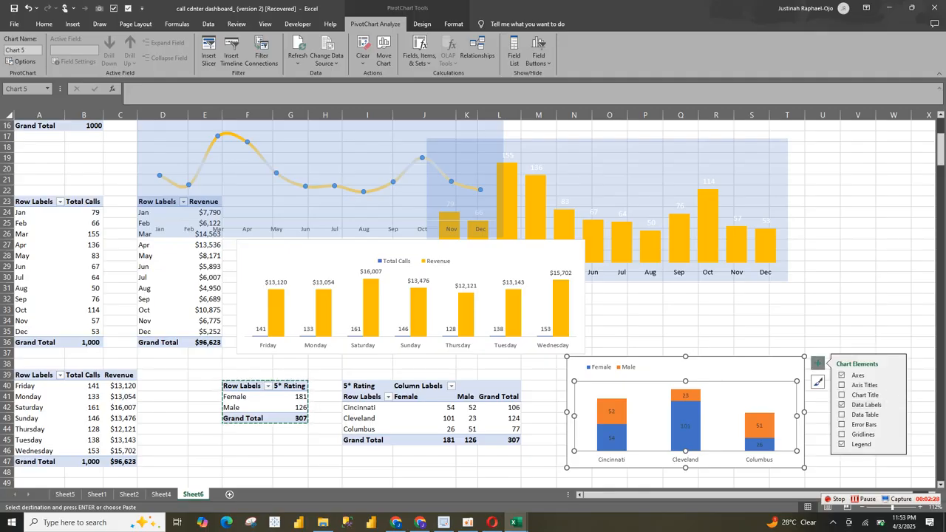
Step: Set the gap width of the city rating chart's columns to 70%
{"action": "left_click", "coordinate": [686, 426]}
{"action": "left_click", "coordinate": [771, 427]}
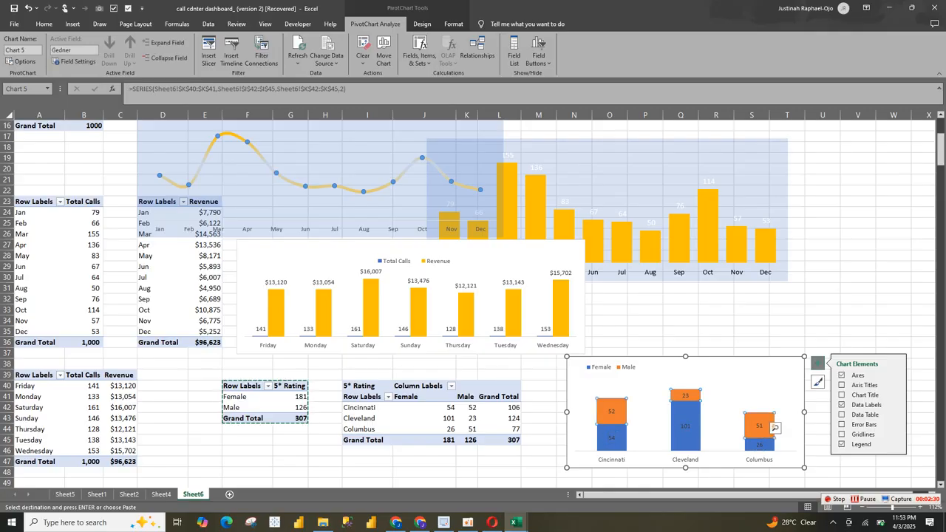
{"action": "right_click", "coordinate": [775, 427]}
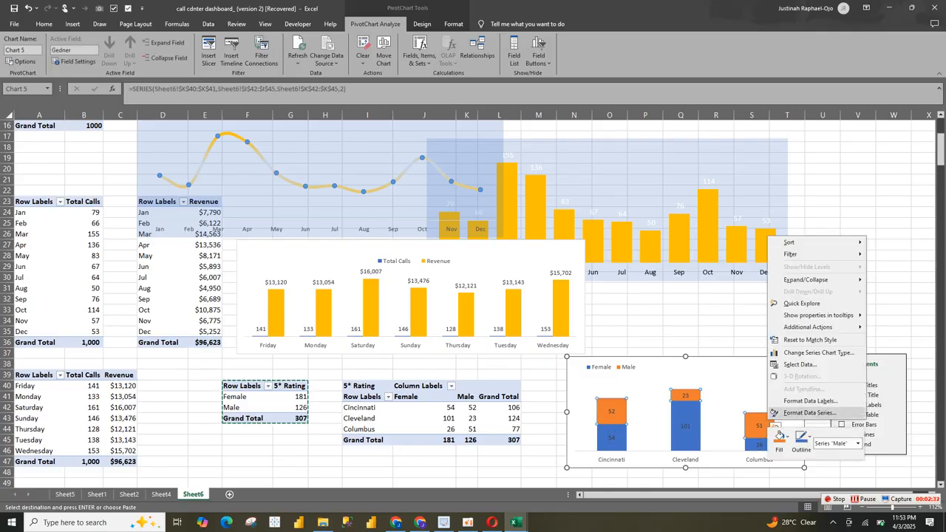
{"action": "left_click", "coordinate": [805, 413]}
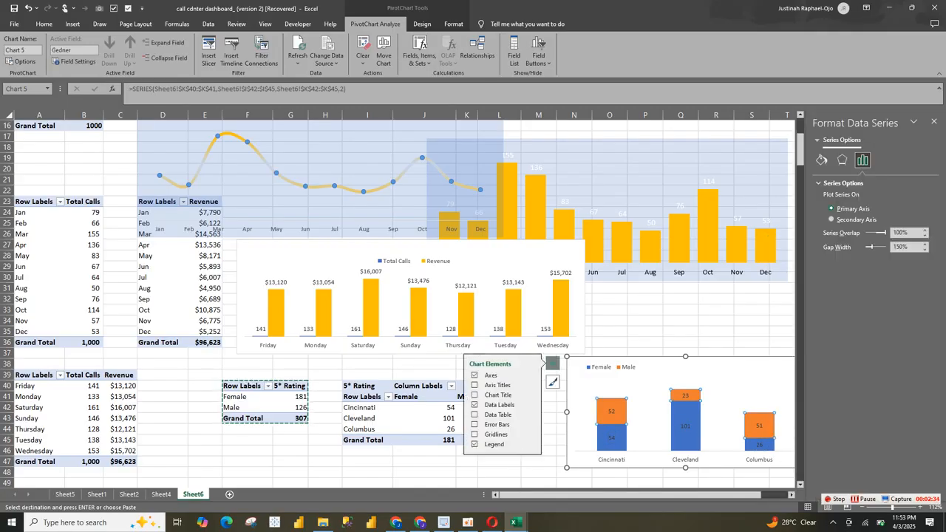
{"action": "left_click_drag", "start_coordinate": [878, 247], "coordinate": [868, 247]}
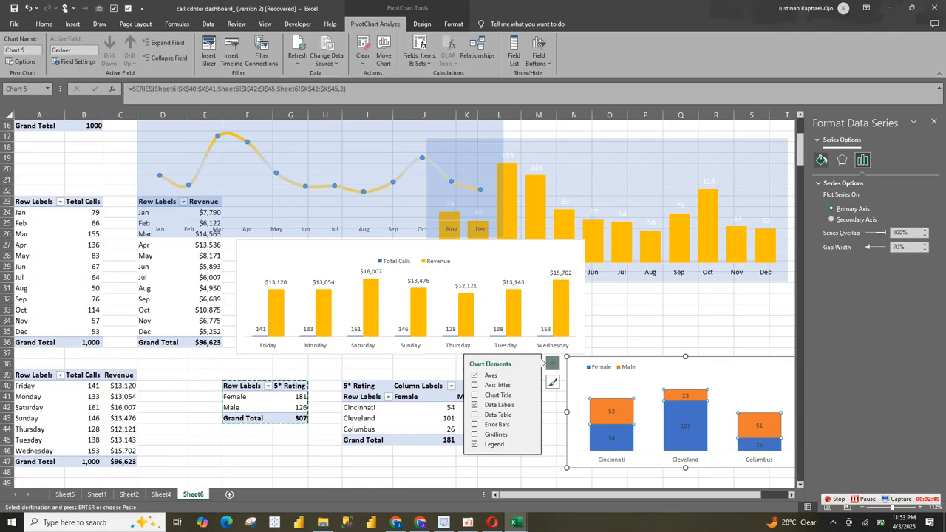
Step: Fill the Male series of the city rating chart with the recently used gold color
{"action": "left_click", "coordinate": [821, 160]}
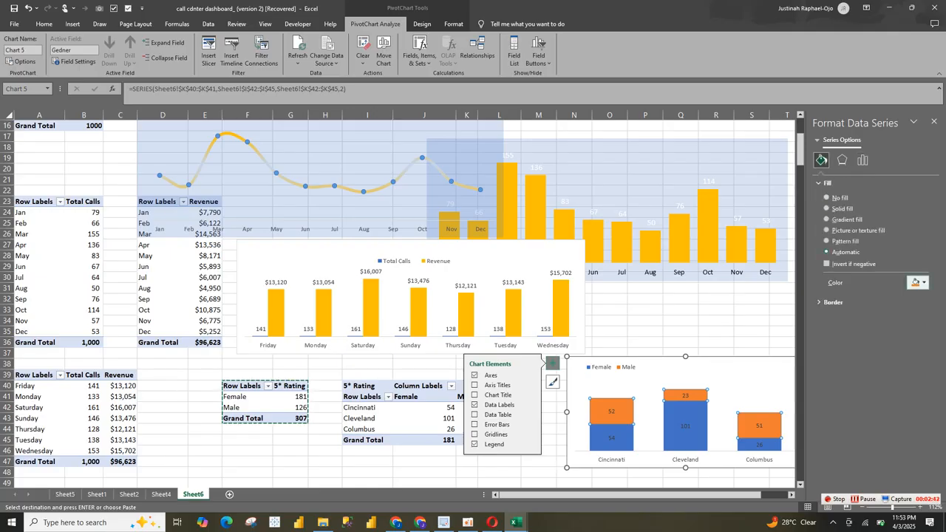
{"action": "left_click", "coordinate": [916, 283]}
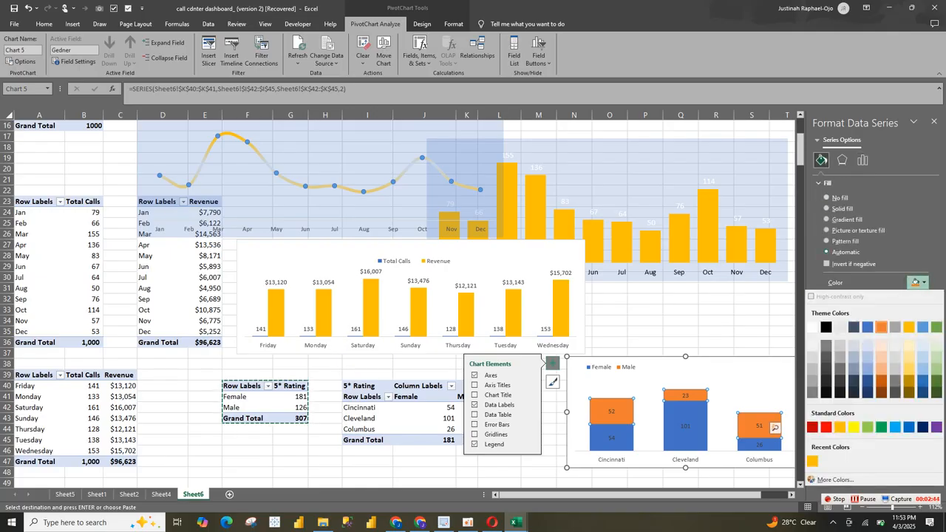
{"action": "left_click", "coordinate": [812, 461]}
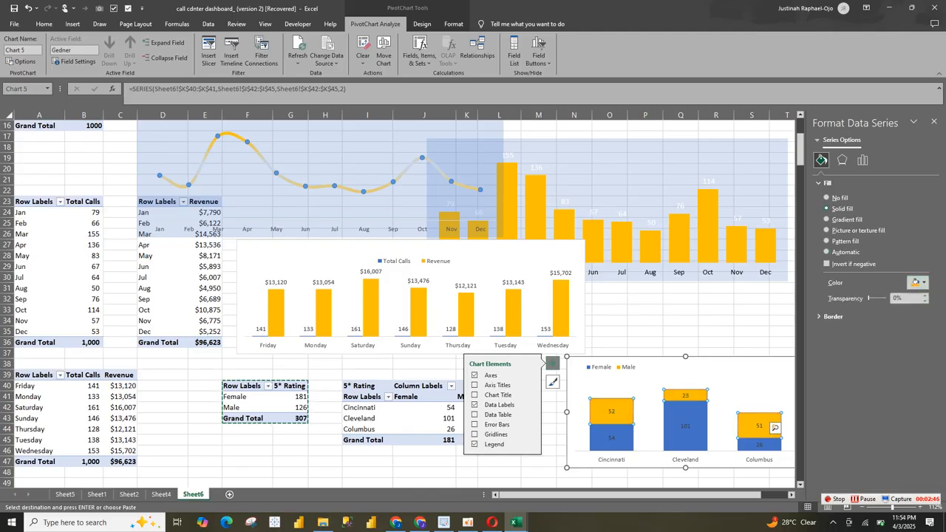
Step: Fill the Female series of the city rating chart with standard light blue (#00B0F0)
{"action": "left_click", "coordinate": [759, 446]}
{"action": "left_click", "coordinate": [917, 282]}
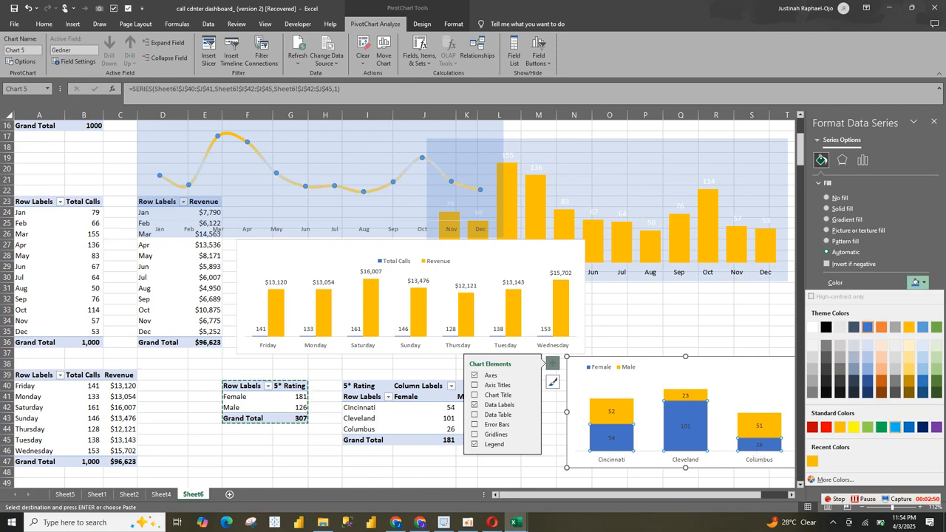
{"action": "left_click", "coordinate": [895, 427]}
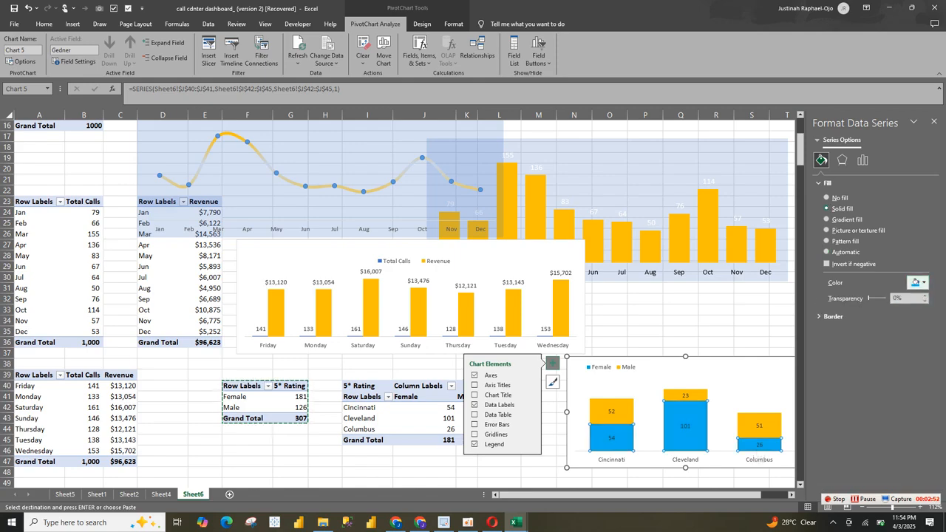
{"action": "left_click", "coordinate": [916, 283]}
{"action": "left_click", "coordinate": [833, 480]}
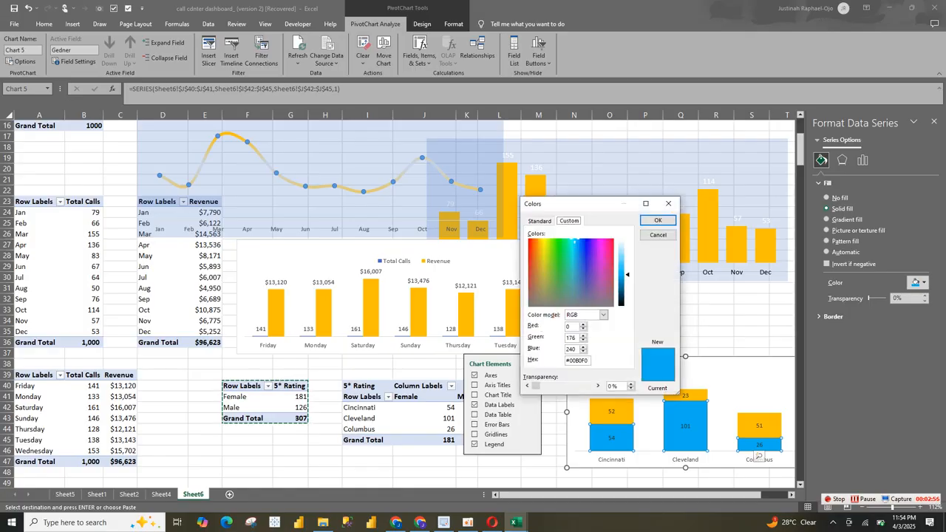
{"action": "left_click", "coordinate": [658, 219]}
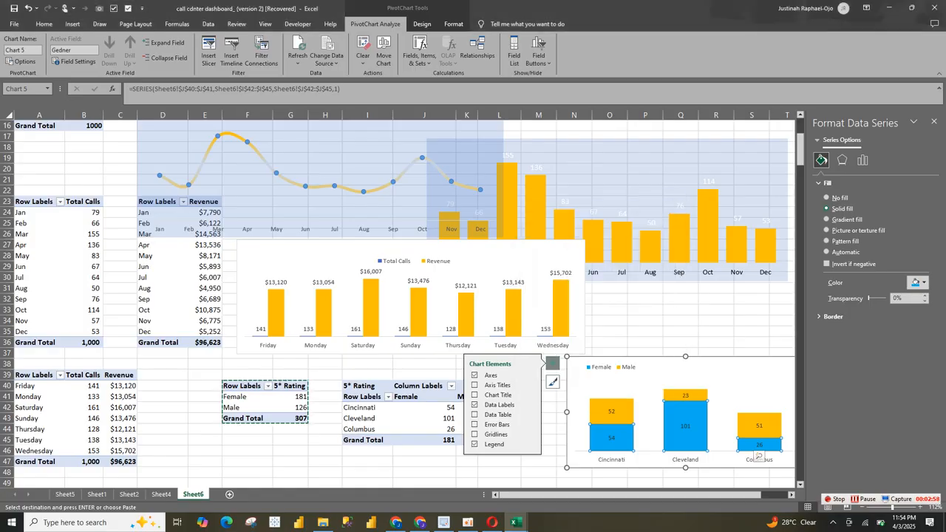
Step: Copy the finished city rating chart to the dashboard on Sheet4 and fit it beneath the right part of the Weekly Call Trend and Revenue chart
{"action": "left_click", "coordinate": [686, 395]}
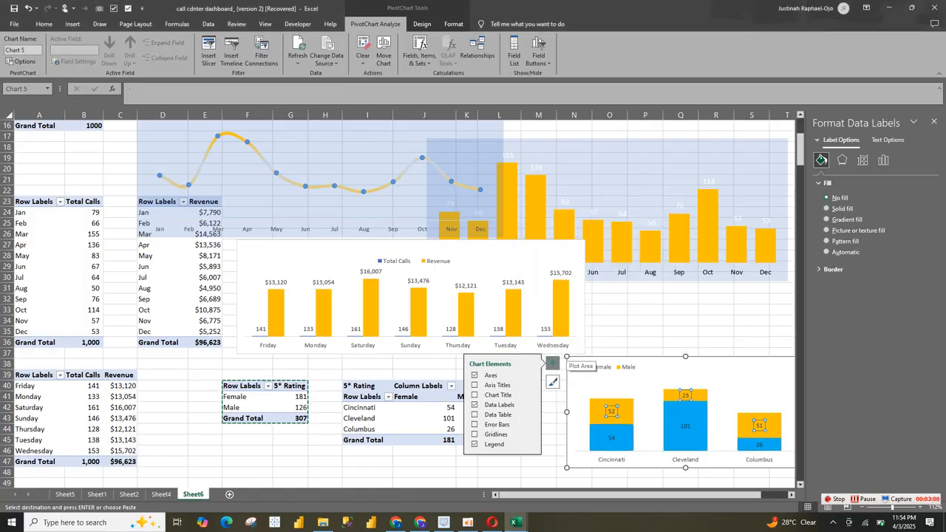
{"action": "left_click", "coordinate": [572, 360]}
{"action": "left_click", "coordinate": [161, 494]}
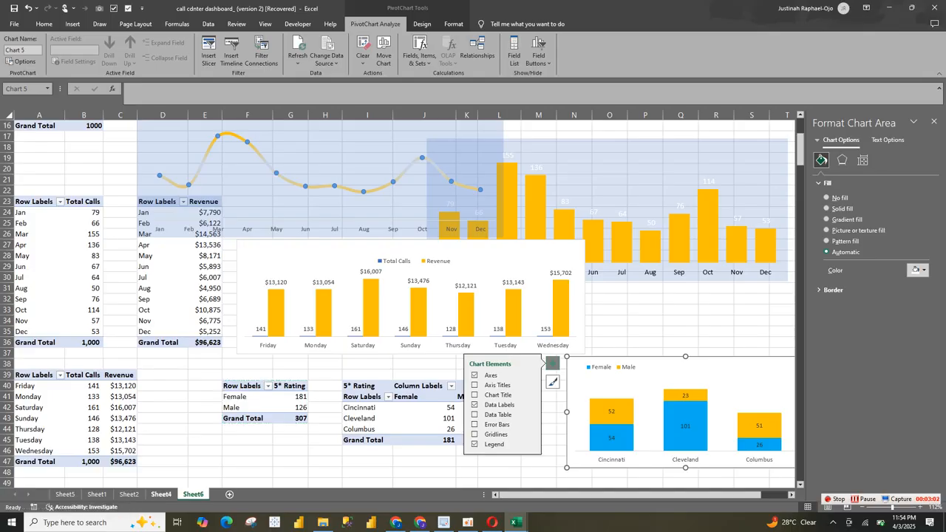
{"action": "key", "text": "Escape"}
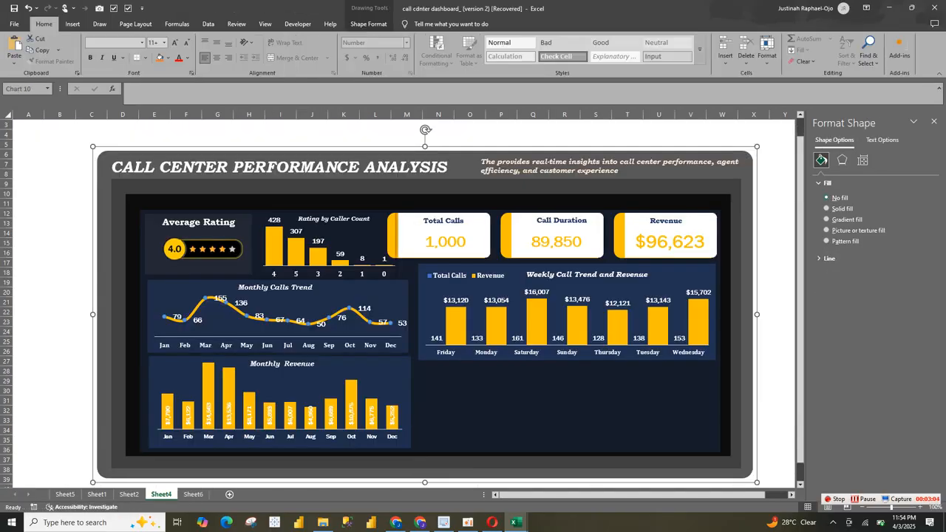
{"action": "key", "text": "ctrl+v"}
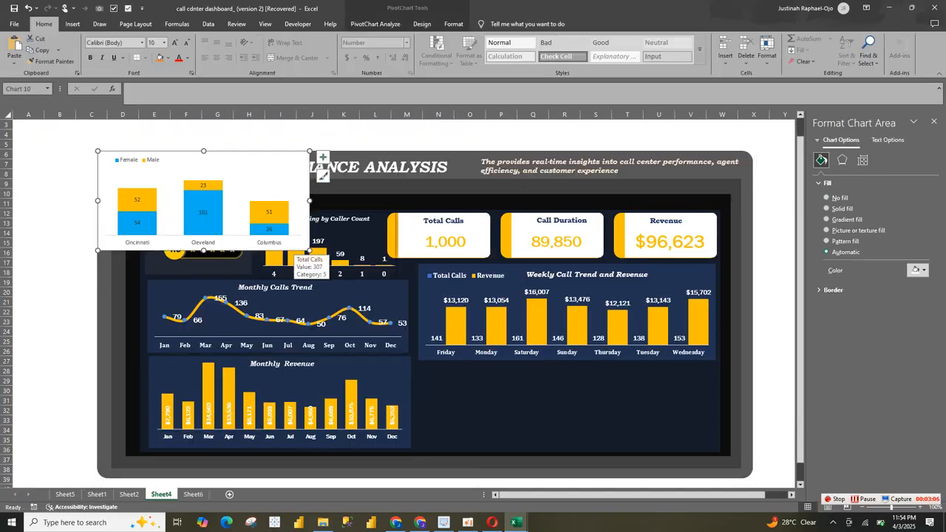
{"action": "mouse_move", "coordinate": [298, 224]}
{"action": "left_mouse_down"}
{"action": "mouse_move", "coordinate": [748, 420]}
{"action": "mouse_move", "coordinate": [709, 422]}
{"action": "mouse_move", "coordinate": [701, 446]}
{"action": "mouse_move", "coordinate": [692, 441]}
{"action": "left_mouse_up"}
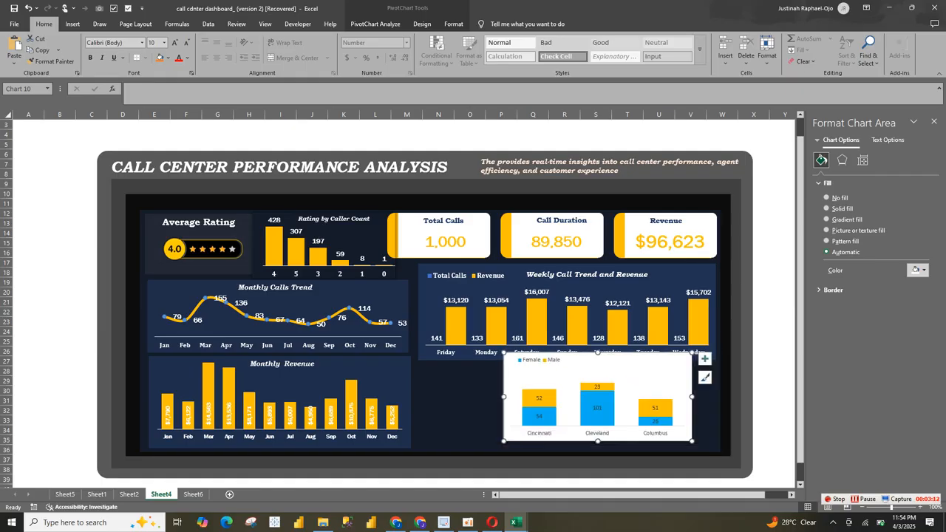
{"action": "left_click_drag", "start_coordinate": [504, 353], "coordinate": [533, 361]}
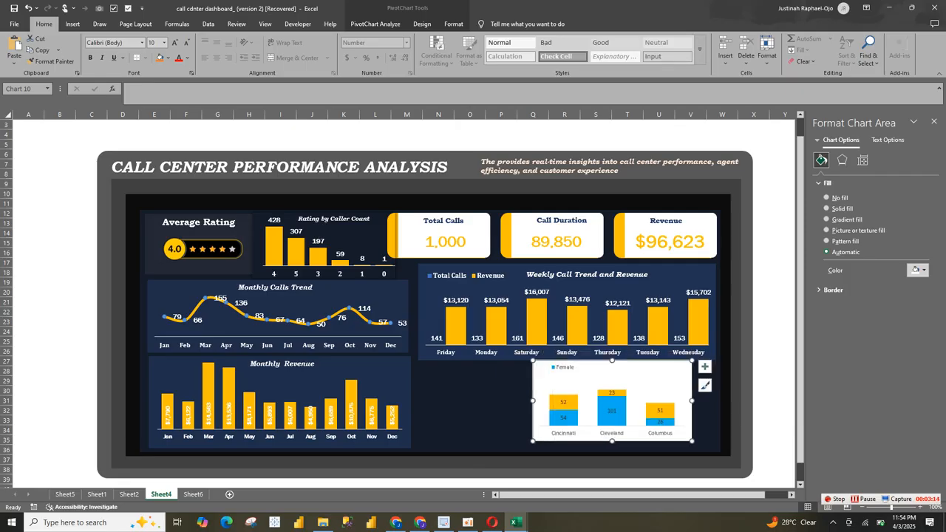
Step: Move the city rating chart to the dashboard's lower-right corner and extend its plot area upward toward the legend
{"action": "left_click_drag", "start_coordinate": [591, 378], "coordinate": [629, 374]}
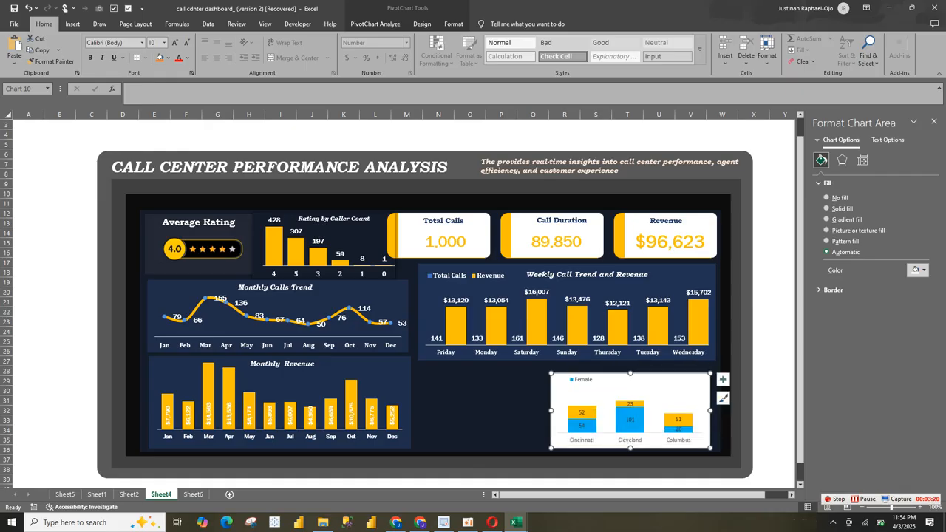
{"action": "left_click", "coordinate": [629, 404]}
{"action": "left_click", "coordinate": [654, 405]}
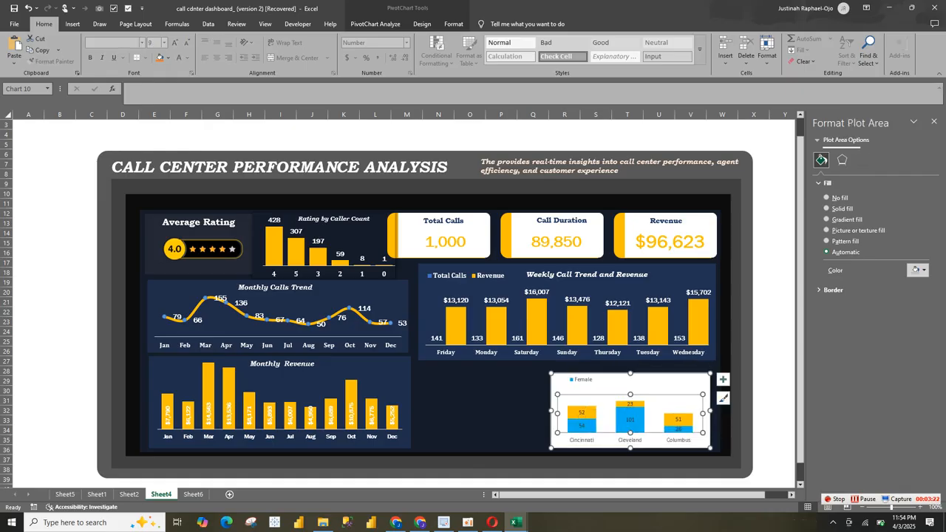
{"action": "left_click_drag", "start_coordinate": [630, 395], "coordinate": [629, 386]}
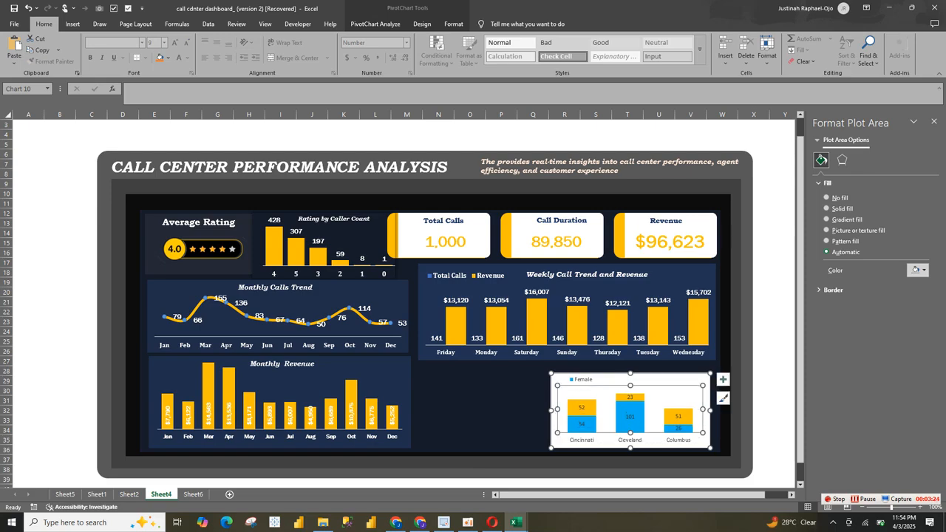
Step: Widen the city rating chart's legend so both the Female and Male entries fit
{"action": "left_click", "coordinate": [584, 379]}
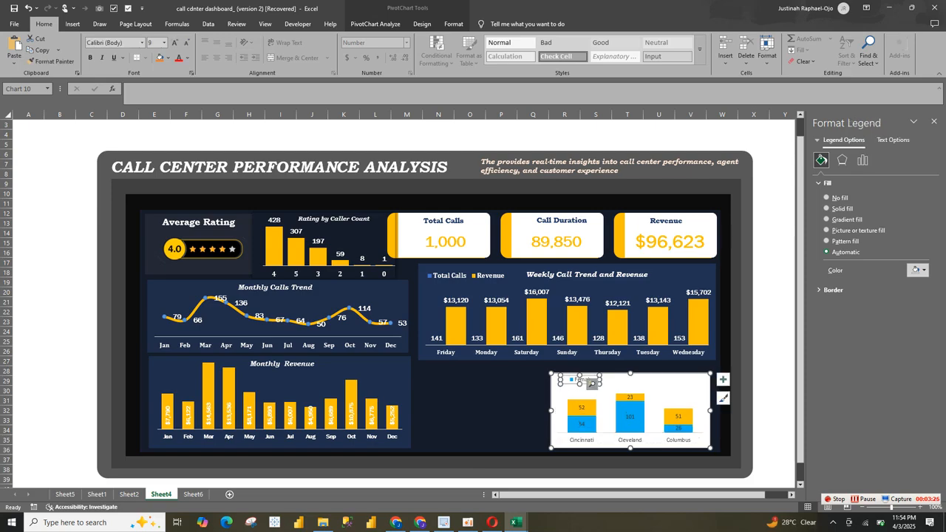
{"action": "left_click", "coordinate": [591, 384]}
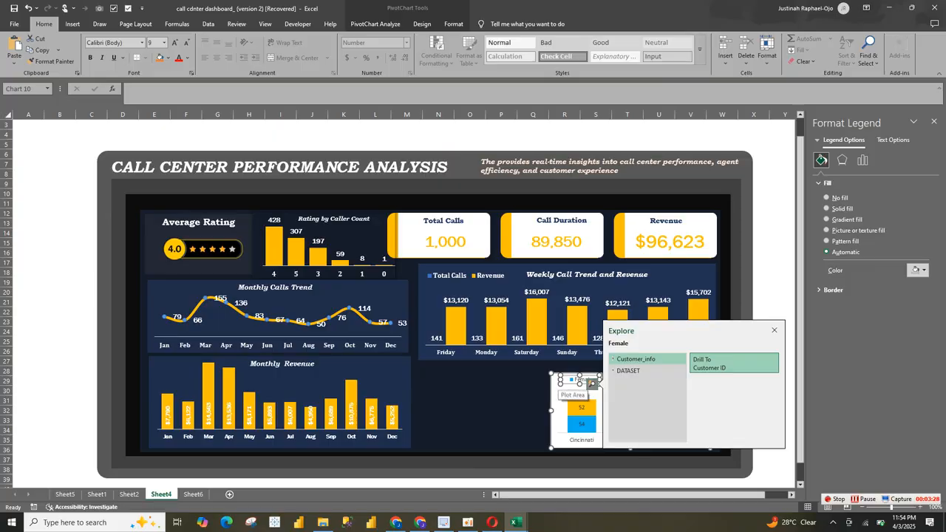
{"action": "left_click_drag", "start_coordinate": [560, 383], "coordinate": [550, 386]}
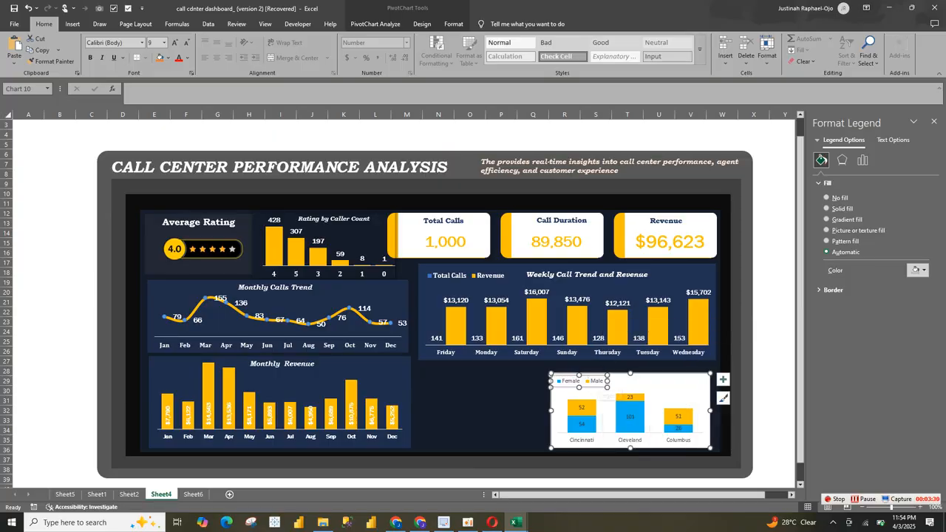
Step: Fill the city rating chart's background with solid blue at 81% transparency
{"action": "left_click", "coordinate": [683, 384]}
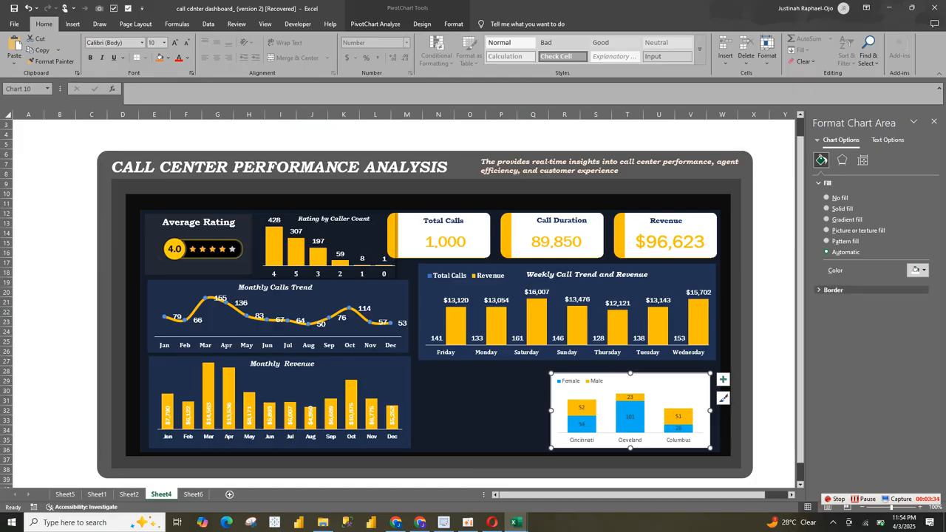
{"action": "left_click", "coordinate": [833, 290]}
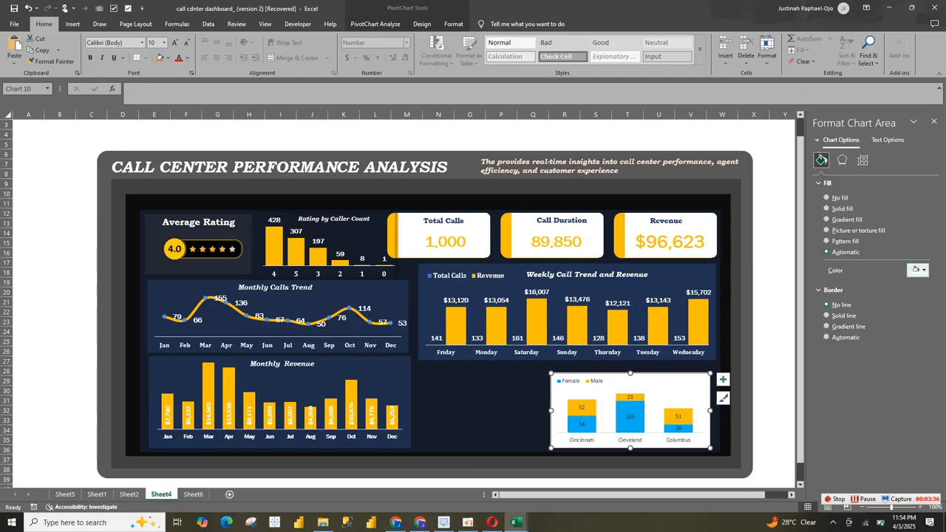
{"action": "left_click", "coordinate": [918, 270]}
{"action": "left_click", "coordinate": [868, 315]}
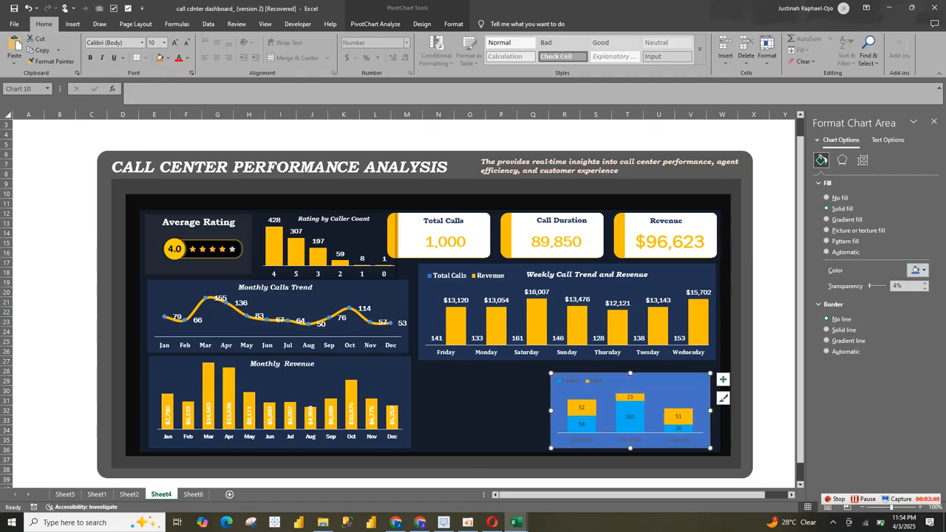
{"action": "left_click_drag", "start_coordinate": [870, 286], "coordinate": [882, 286]}
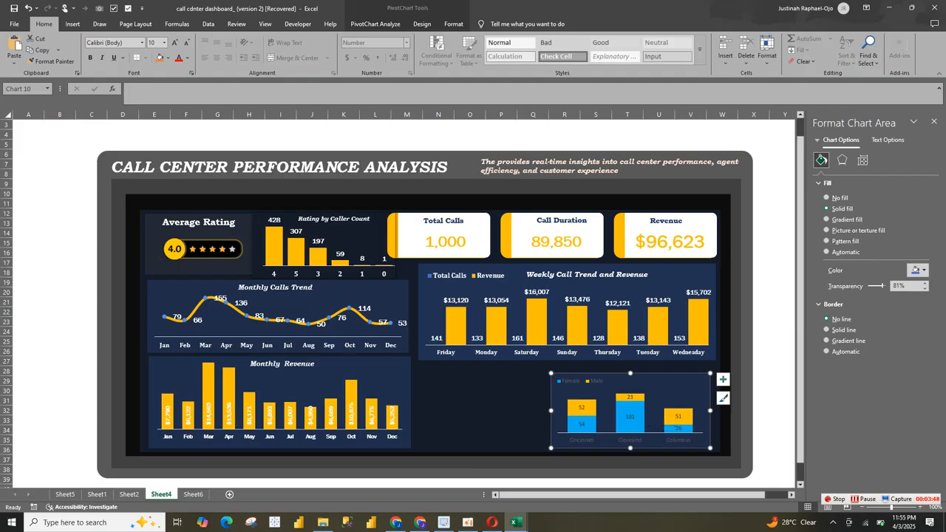
Step: Make all text in the city rating chart bold and white
{"action": "left_click", "coordinate": [90, 58]}
{"action": "left_click", "coordinate": [187, 58]}
{"action": "left_click", "coordinate": [181, 117]}
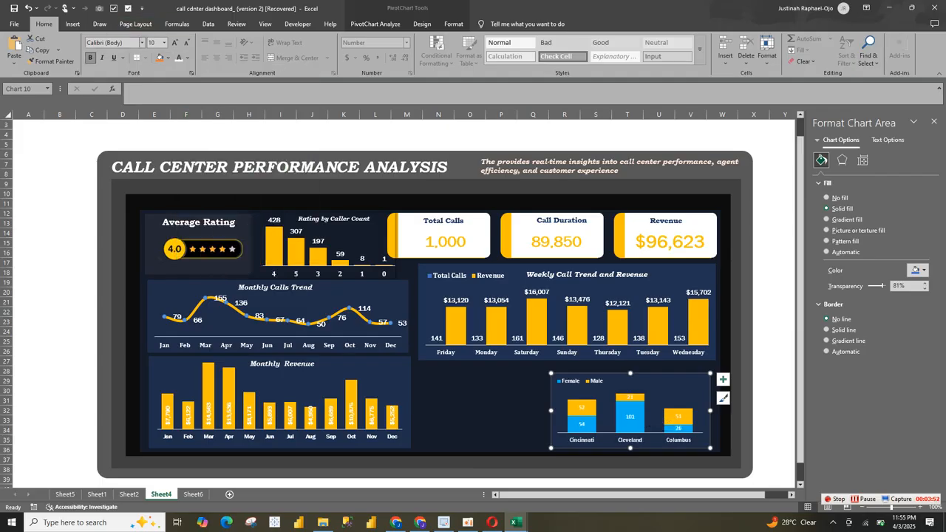
Step: Set the font of the city rating chart's text to Cambria
{"action": "left_click", "coordinate": [142, 42]}
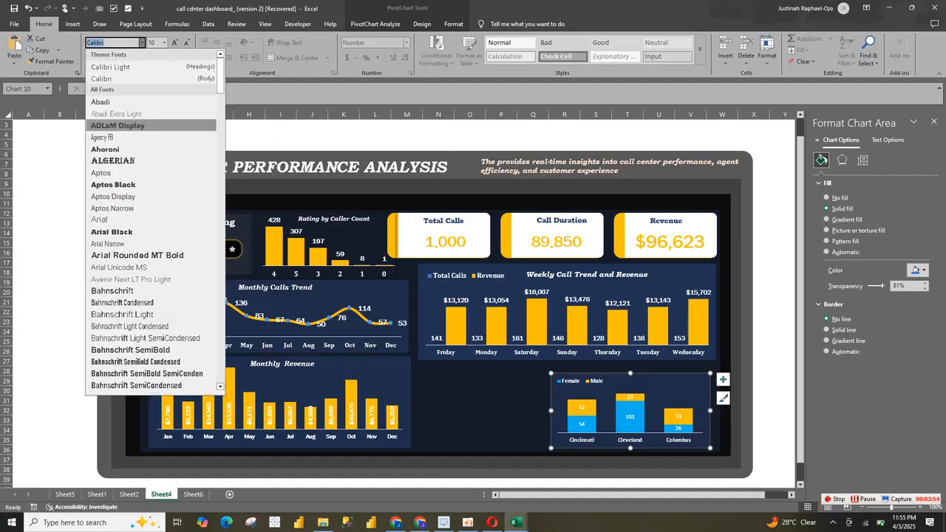
{"action": "type", "text": "Ca"}
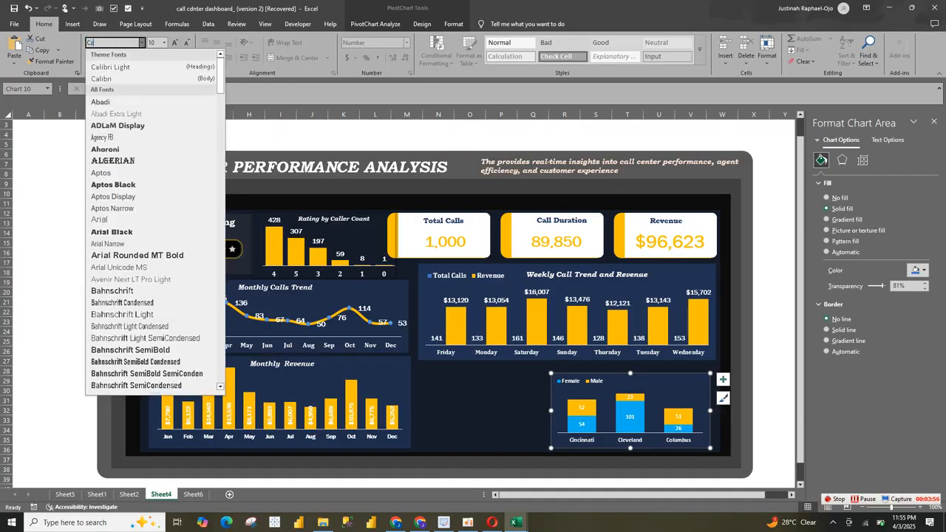
{"action": "type", "text": "mbam"}
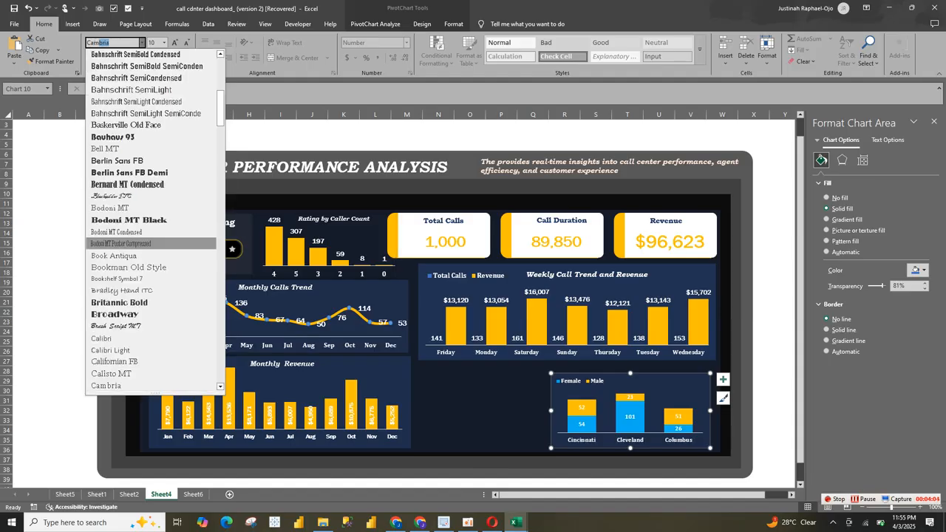
{"action": "key", "text": "Return"}
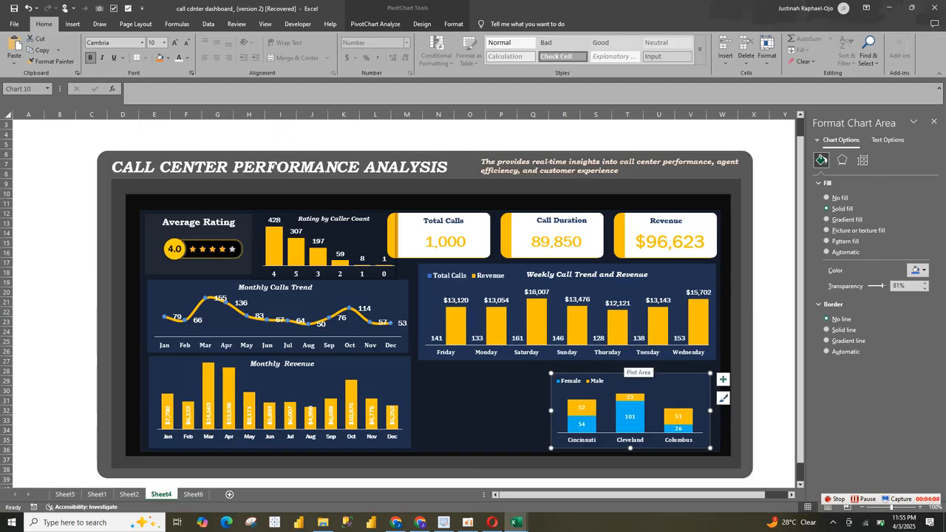
Step: Set the Male series data labels in the city rating chart to Franklin Gothic Book
{"action": "left_click", "coordinate": [641, 410]}
{"action": "left_click", "coordinate": [631, 398]}
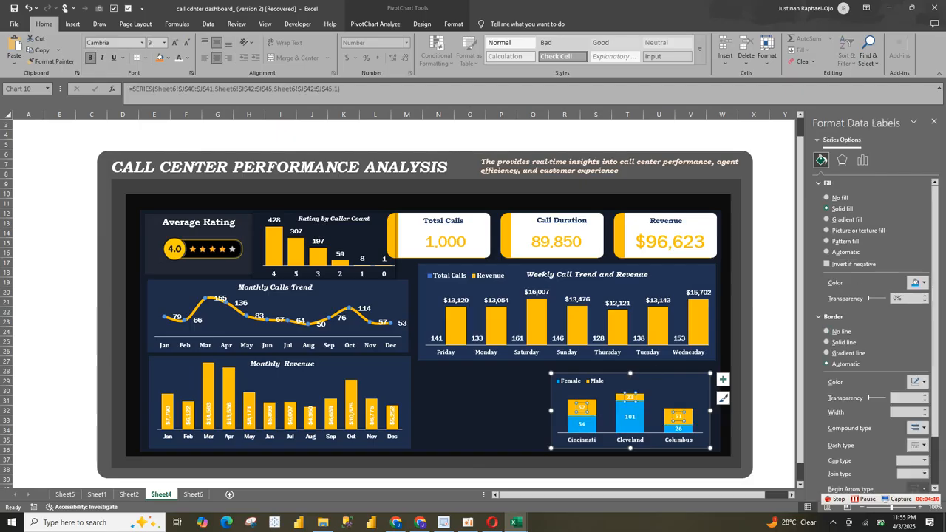
{"action": "left_click", "coordinate": [142, 42]}
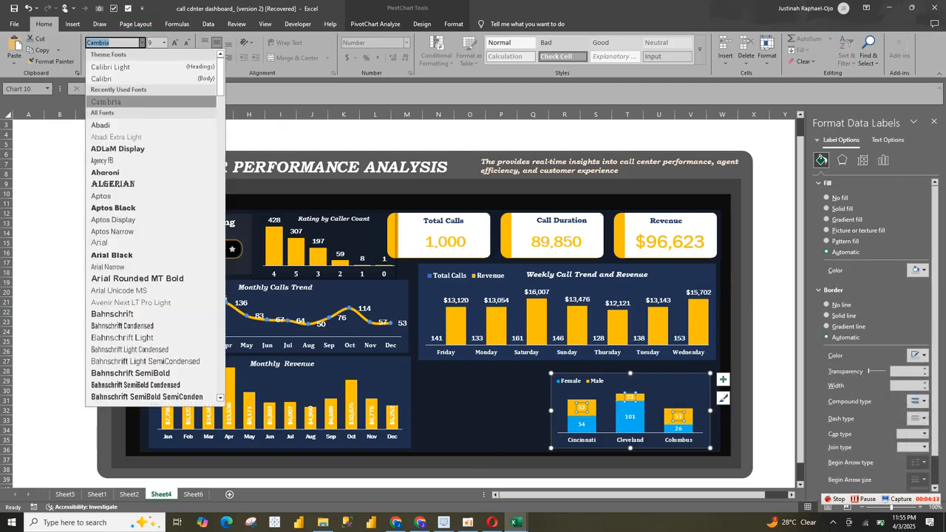
{"action": "type", "text": "Fro"}
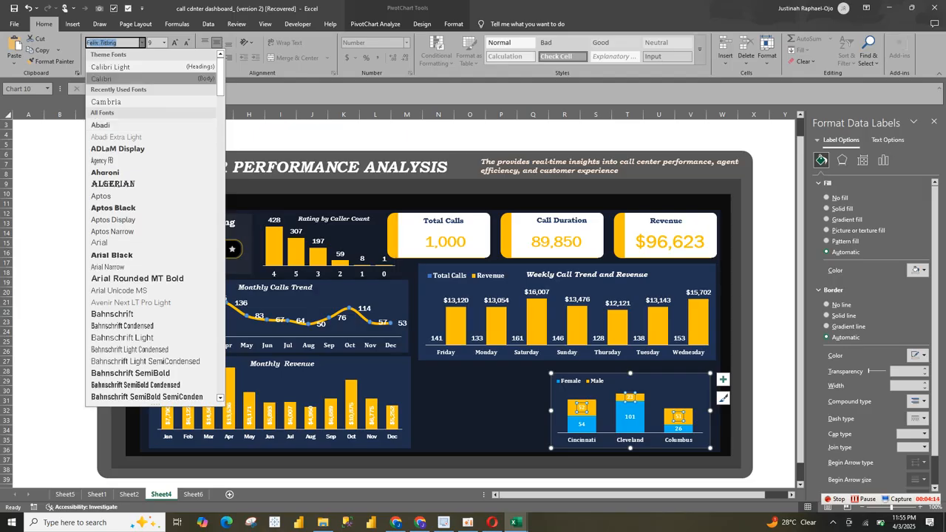
{"action": "key", "text": "BackSpace"}
{"action": "type", "text": "anklin Gothic Boo"}
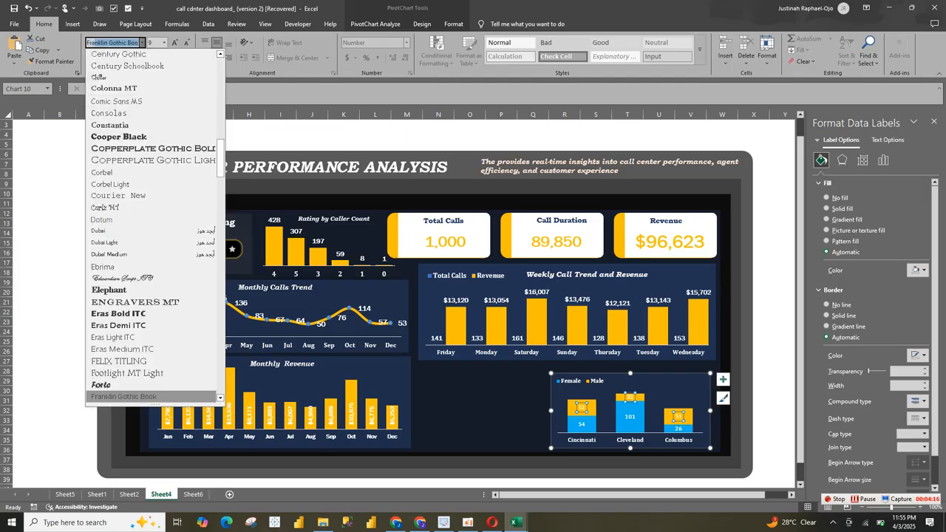
{"action": "key", "text": "Return"}
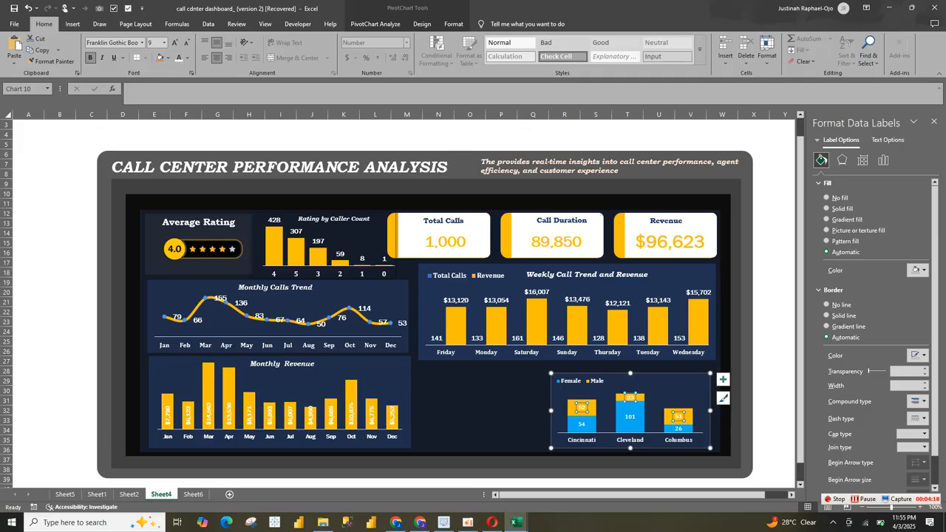
{"action": "left_click", "coordinate": [595, 371]}
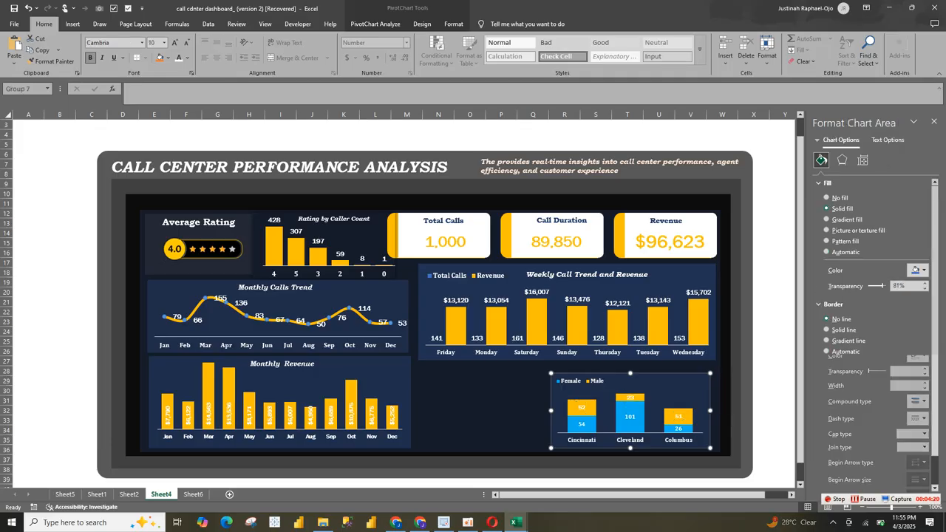
{"action": "key", "text": "Escape"}
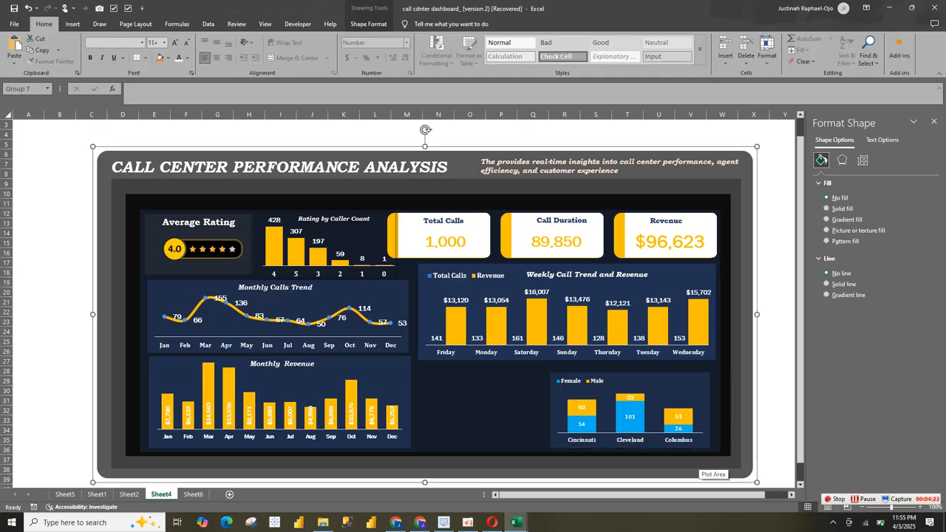
Step: Set the Female data labels to Franklin Gothic Book and widen the city rating chart to the weekly chart's right edge
{"action": "left_click", "coordinate": [696, 441]}
{"action": "left_click", "coordinate": [630, 419]}
{"action": "left_click", "coordinate": [630, 417]}
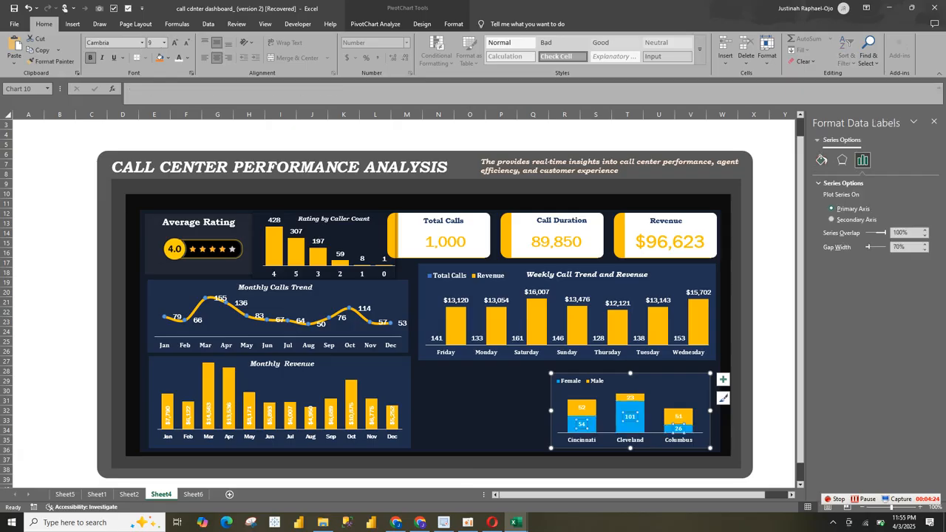
{"action": "left_click", "coordinate": [143, 42]}
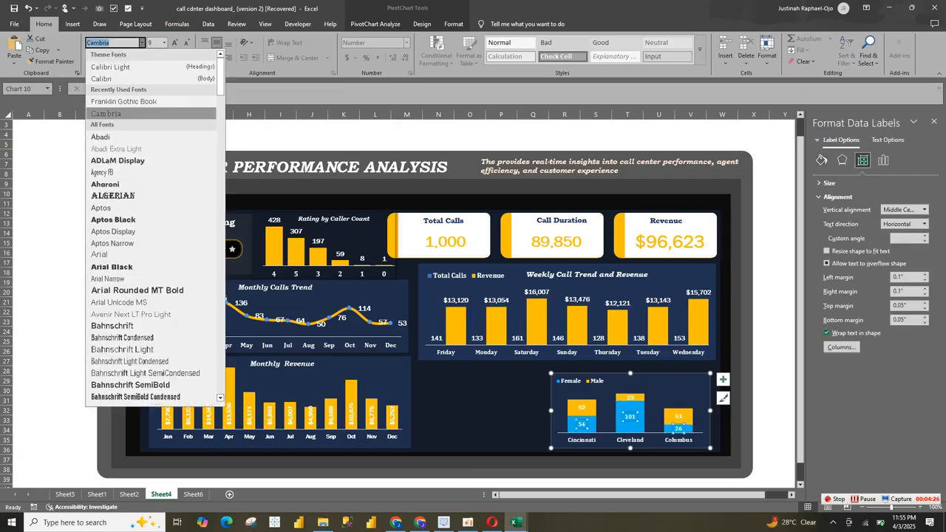
{"action": "left_click", "coordinate": [126, 101]}
{"action": "left_click", "coordinate": [651, 394]}
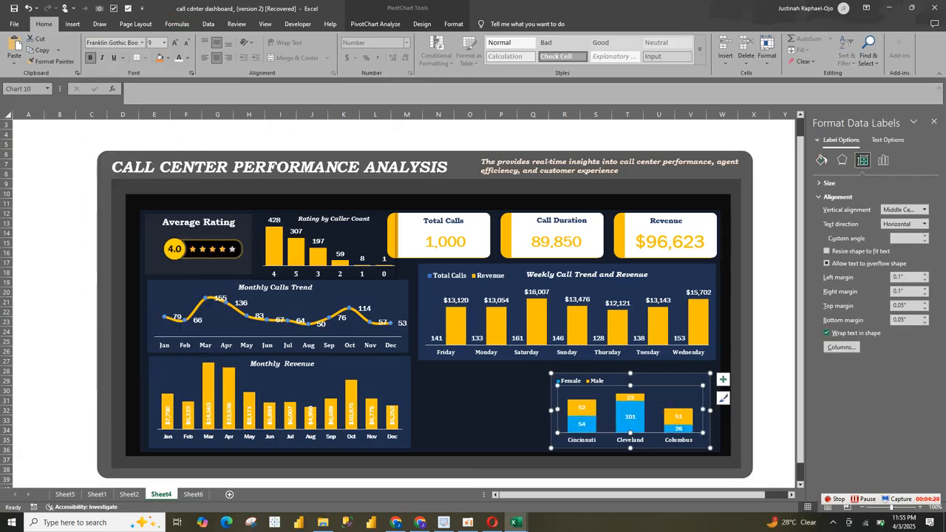
{"action": "left_click_drag", "start_coordinate": [710, 410], "coordinate": [716, 411]}
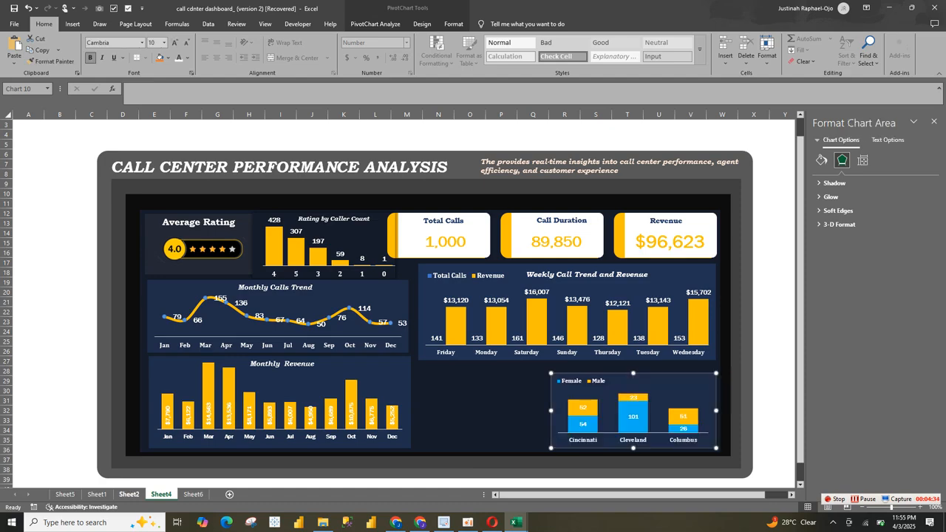
Step: Insert a doughnut PivotChart from the gender 5* Rating pivot table on Sheet6
{"action": "key", "text": "ctrl+Page_Up"}
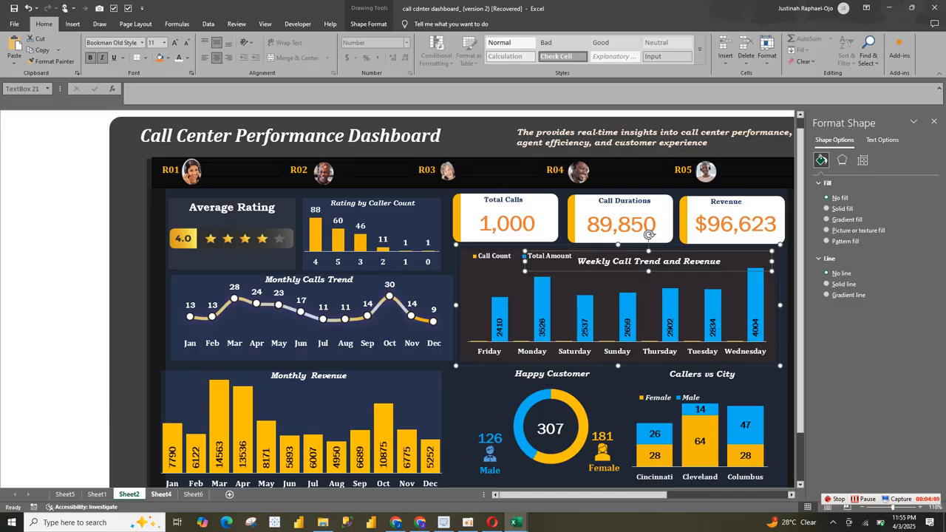
{"action": "key", "text": "ctrl+Page_Down"}
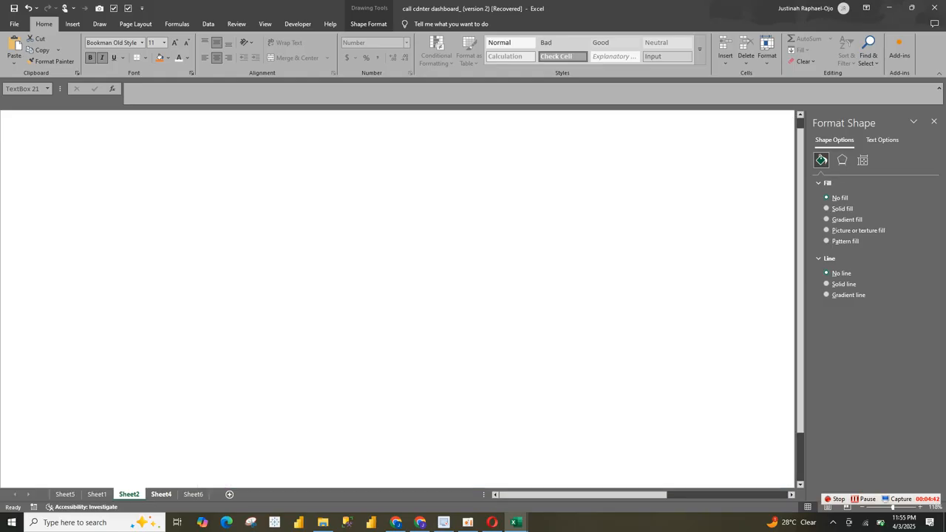
{"action": "key", "text": "ctrl+Page_Down"}
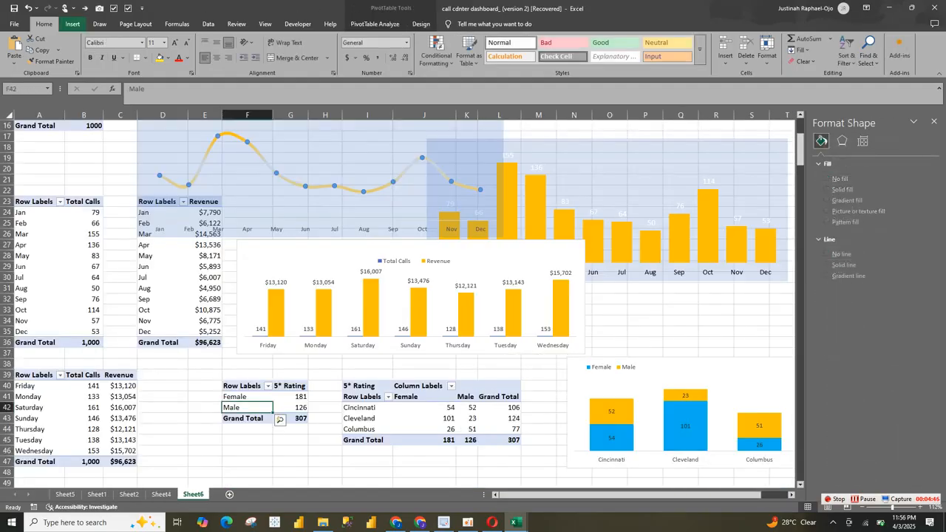
{"action": "left_click", "coordinate": [72, 23]}
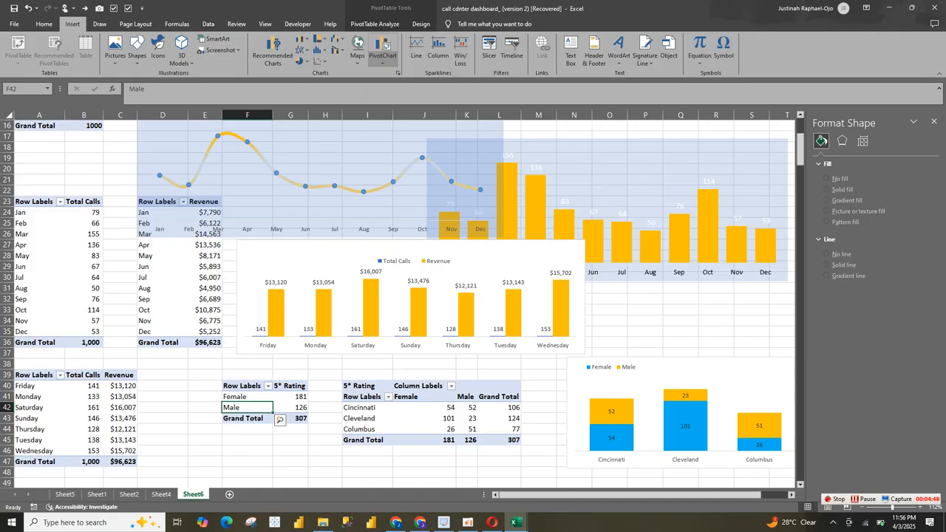
{"action": "left_click", "coordinate": [301, 61]}
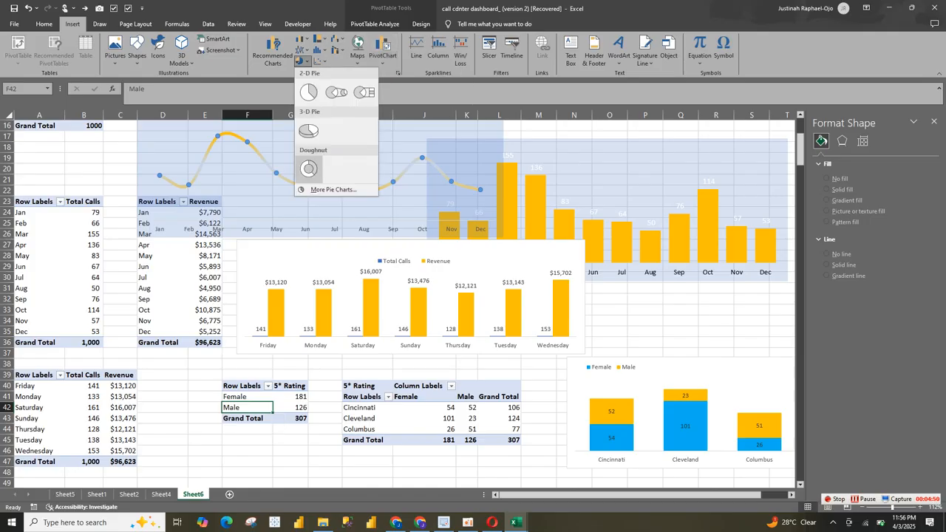
{"action": "left_click", "coordinate": [309, 168]}
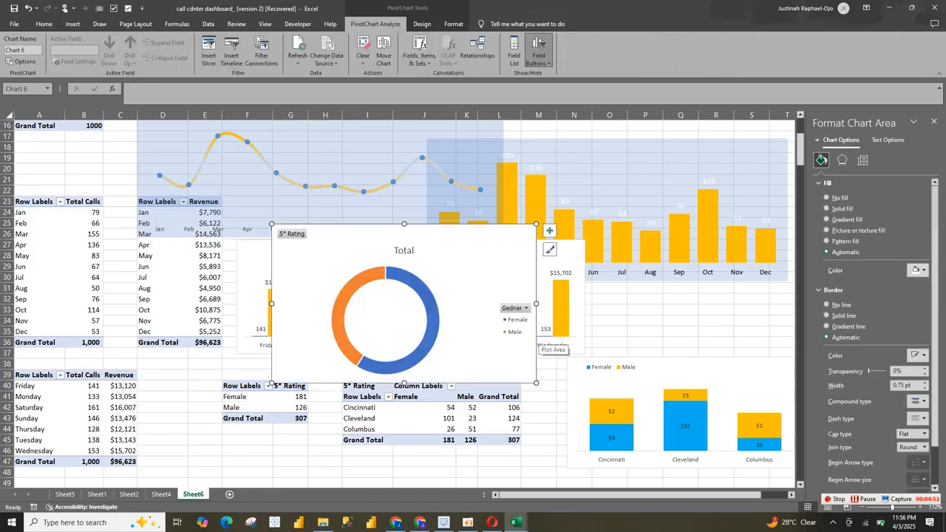
Step: Hide all field buttons on the gender rating doughnut chart
{"action": "left_click", "coordinate": [525, 307]}
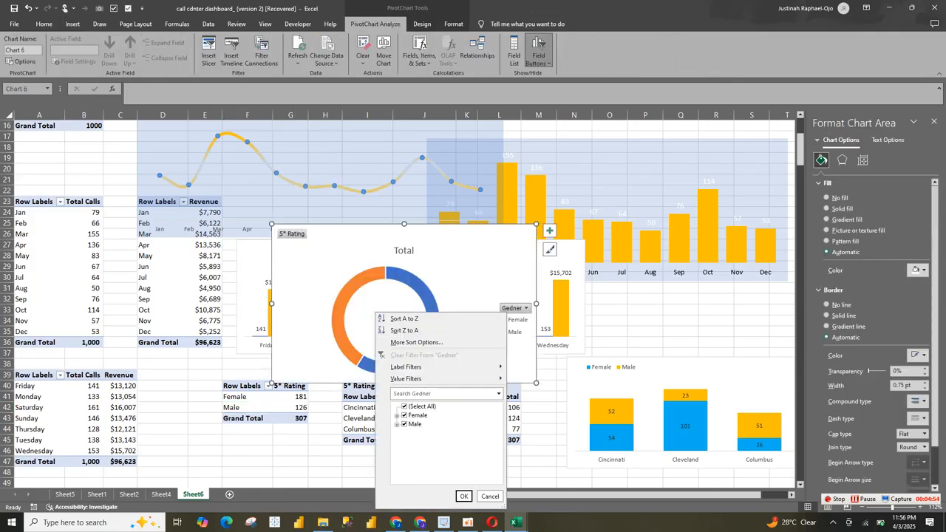
{"action": "right_click", "coordinate": [303, 233]}
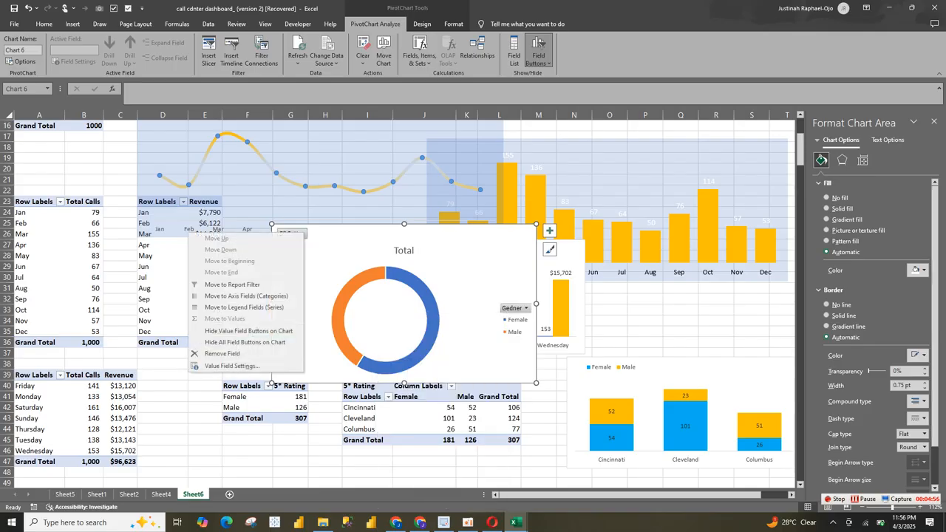
{"action": "left_click", "coordinate": [245, 342]}
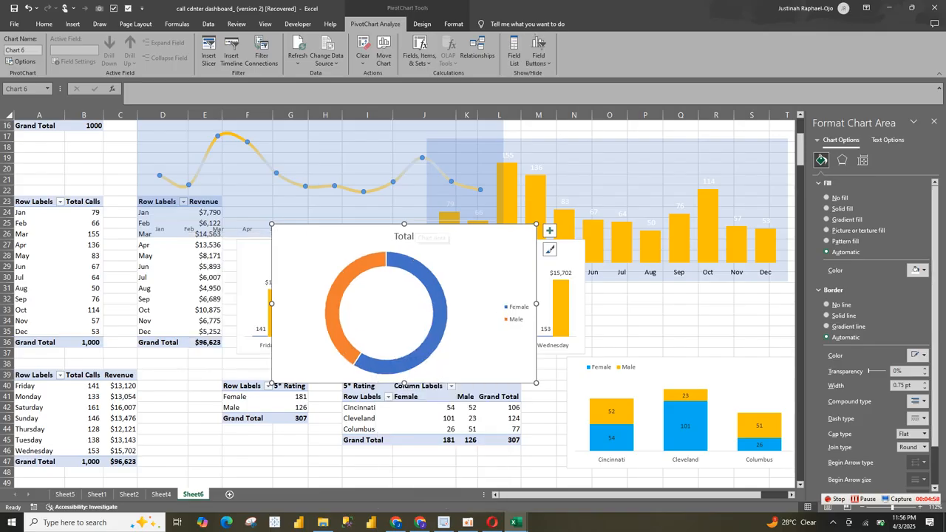
Step: Remove the title and legend from the gender rating doughnut chart and make the chart slightly wider
{"action": "left_click", "coordinate": [403, 236]}
{"action": "key", "text": "Delete"}
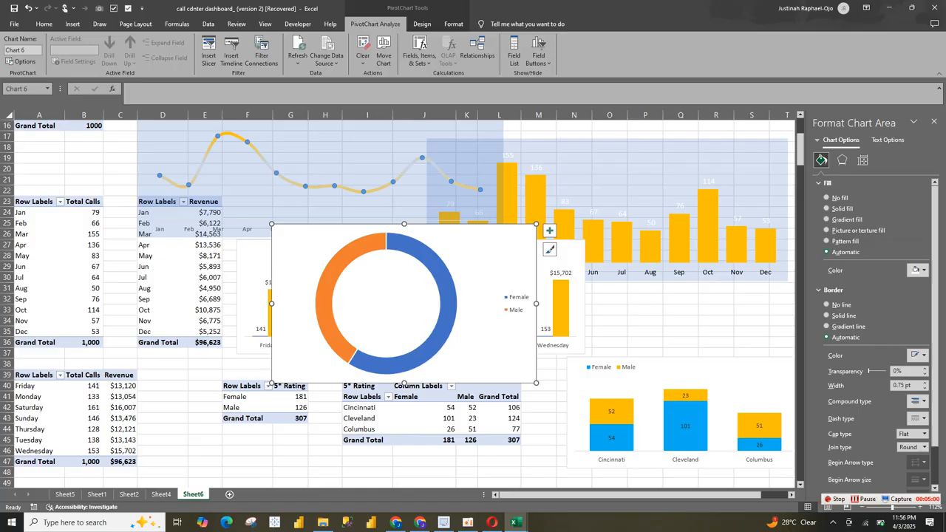
{"action": "left_click", "coordinate": [516, 309]}
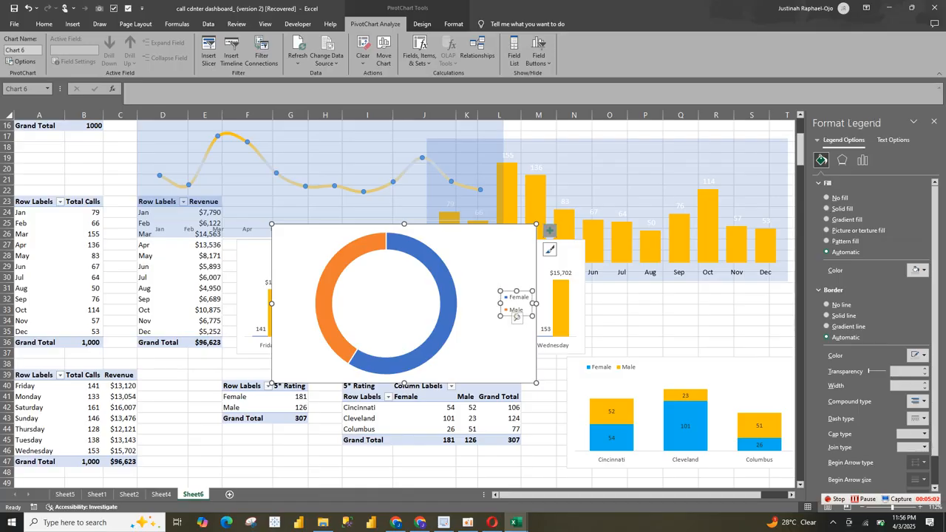
{"action": "left_click", "coordinate": [549, 230]}
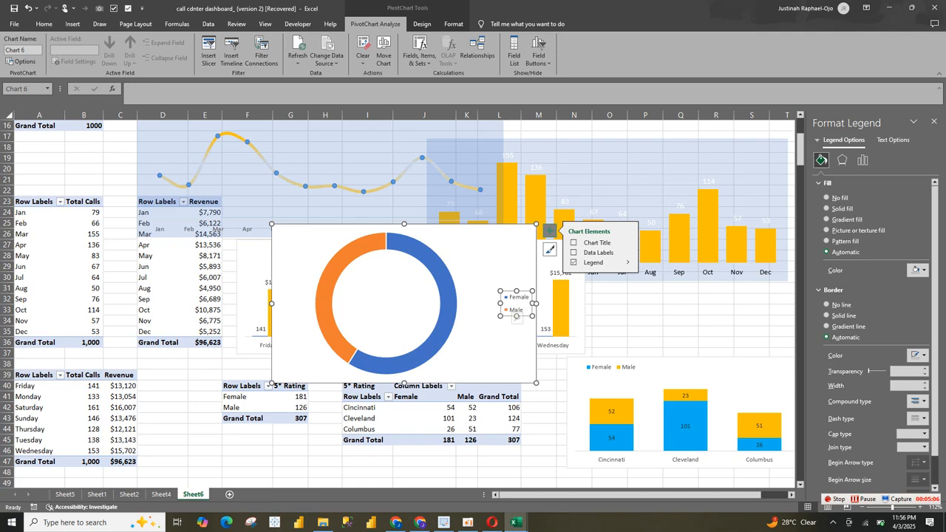
{"action": "left_click", "coordinate": [627, 262]}
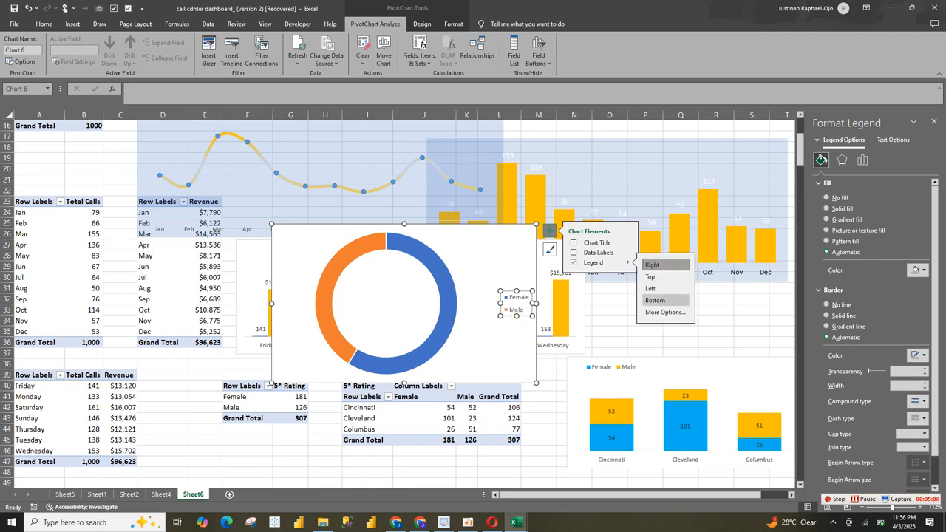
{"action": "left_click", "coordinate": [573, 262]}
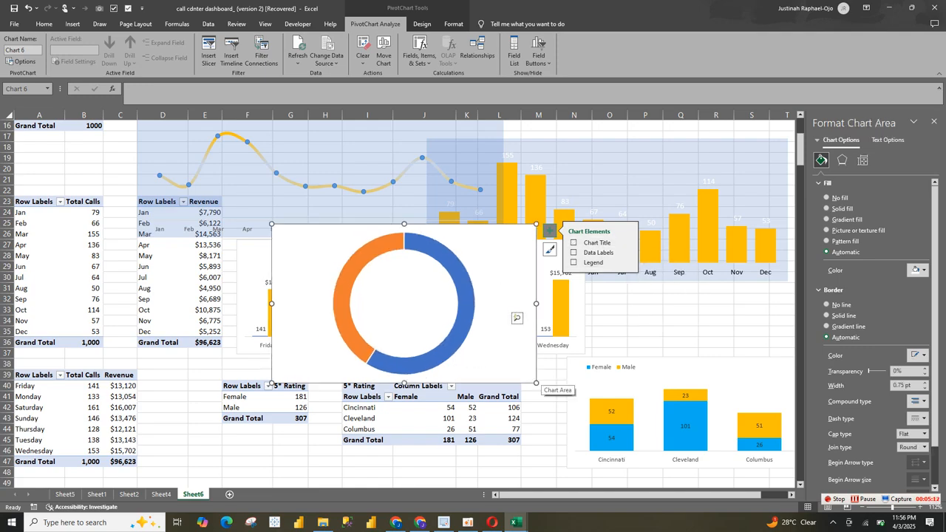
{"action": "left_click_drag", "start_coordinate": [537, 383], "coordinate": [568, 377]}
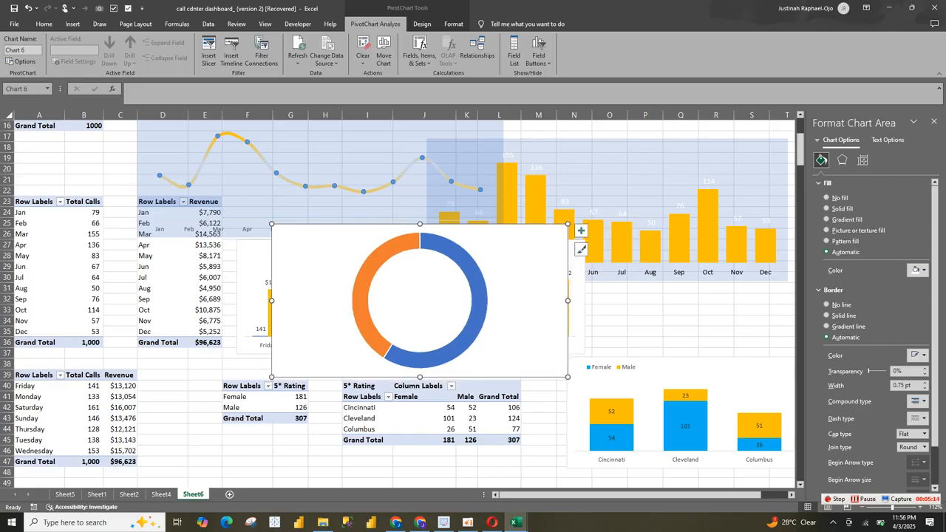
Step: Remove the doughnut chart area's border and give it a solid blue fill with 88% transparency
{"action": "left_click", "coordinate": [827, 304]}
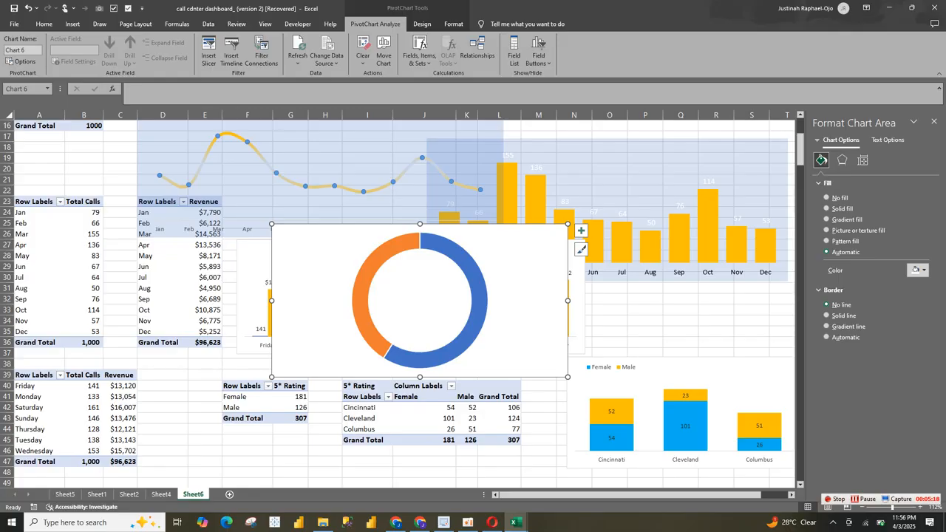
{"action": "left_click", "coordinate": [916, 269]}
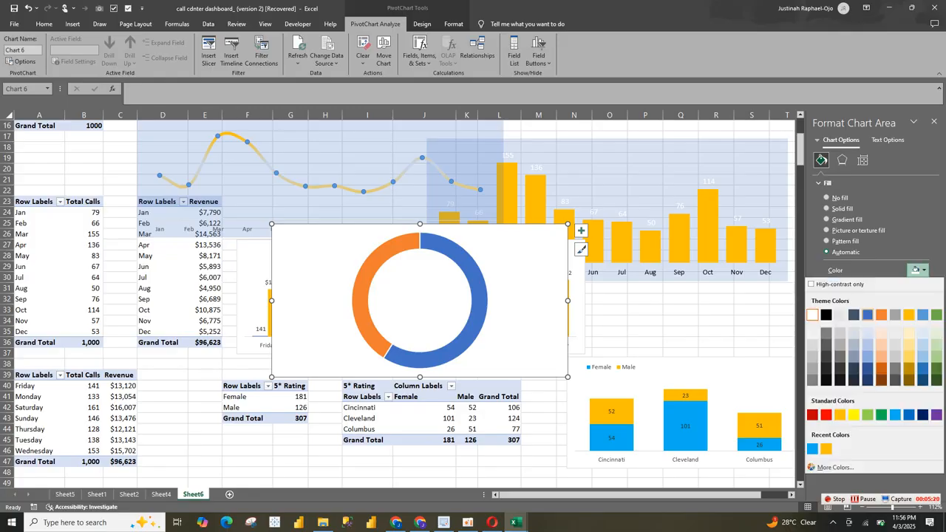
{"action": "left_click", "coordinate": [867, 314]}
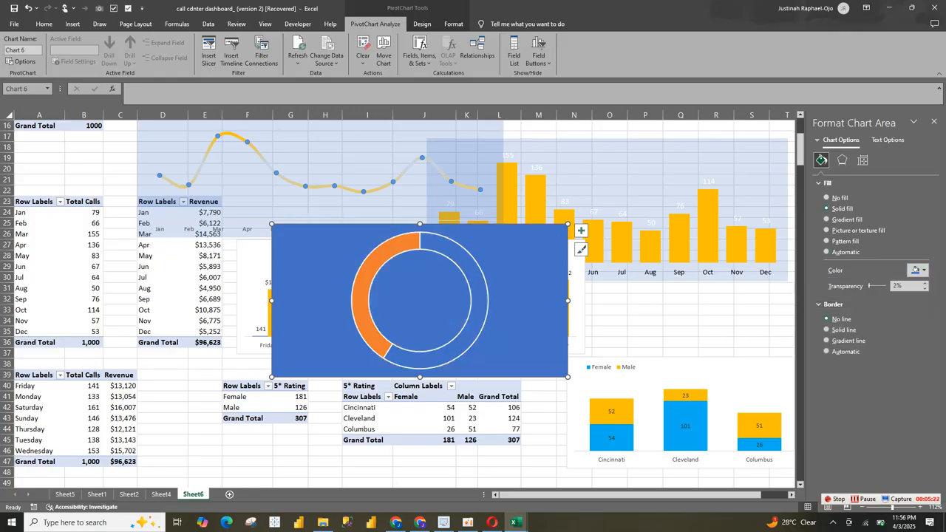
{"action": "left_click_drag", "start_coordinate": [870, 286], "coordinate": [883, 286]}
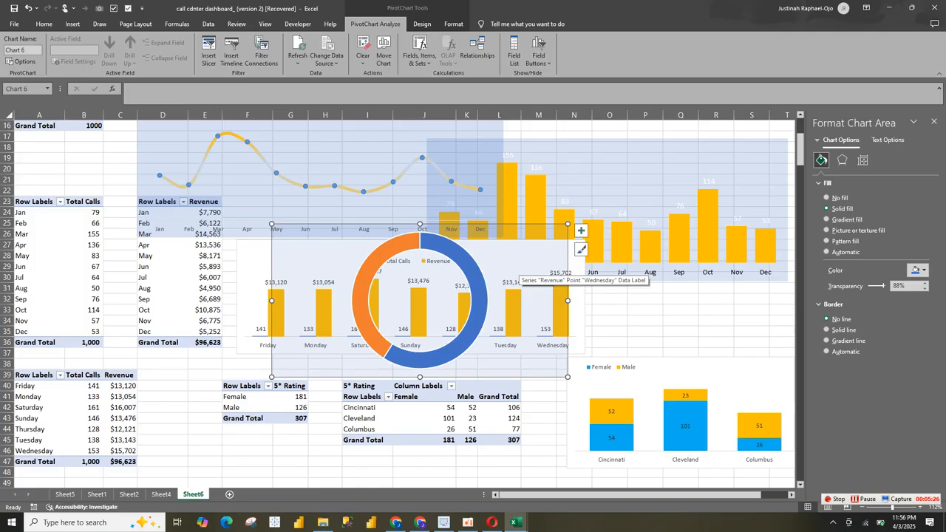
Step: Remove the borders of the doughnut series and fill the Female slice with standard light blue
{"action": "left_click", "coordinate": [479, 302]}
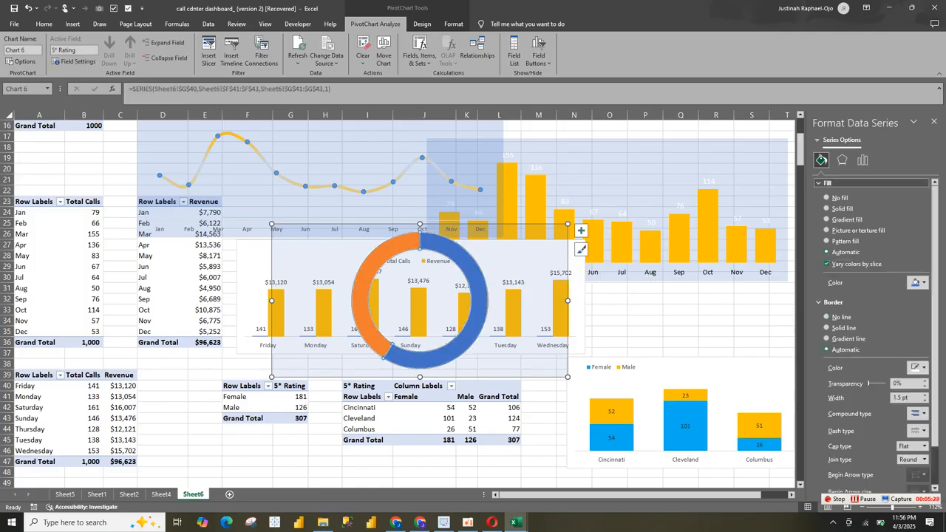
{"action": "left_click", "coordinate": [827, 317]}
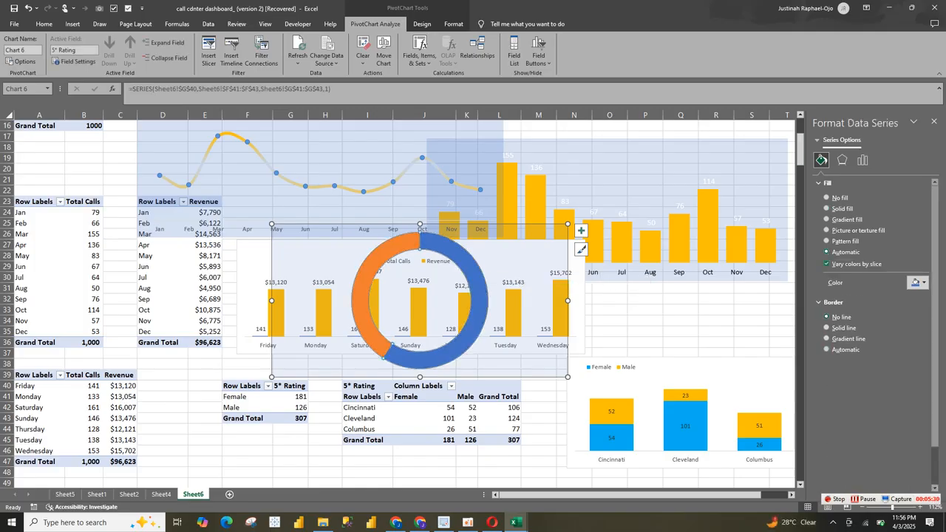
{"action": "left_click", "coordinate": [481, 302]}
{"action": "double_click", "coordinate": [481, 303]}
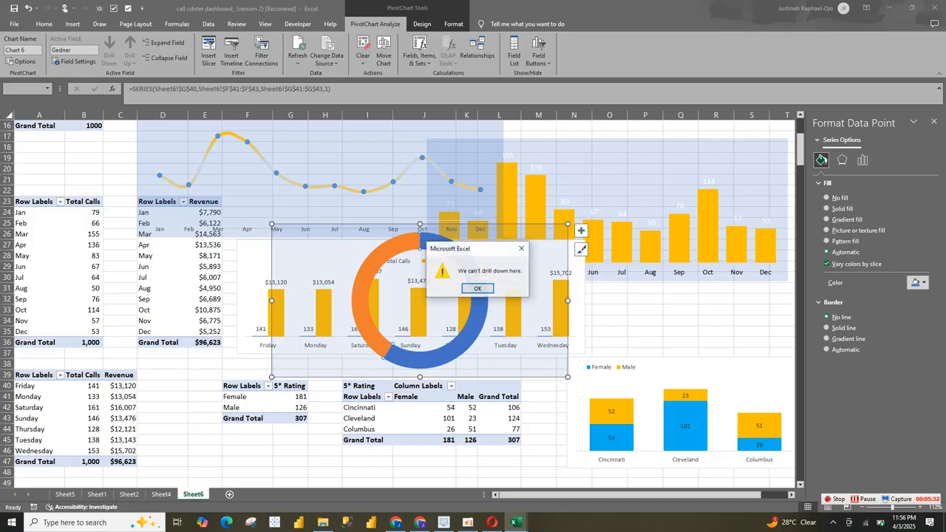
{"action": "left_click", "coordinate": [477, 288]}
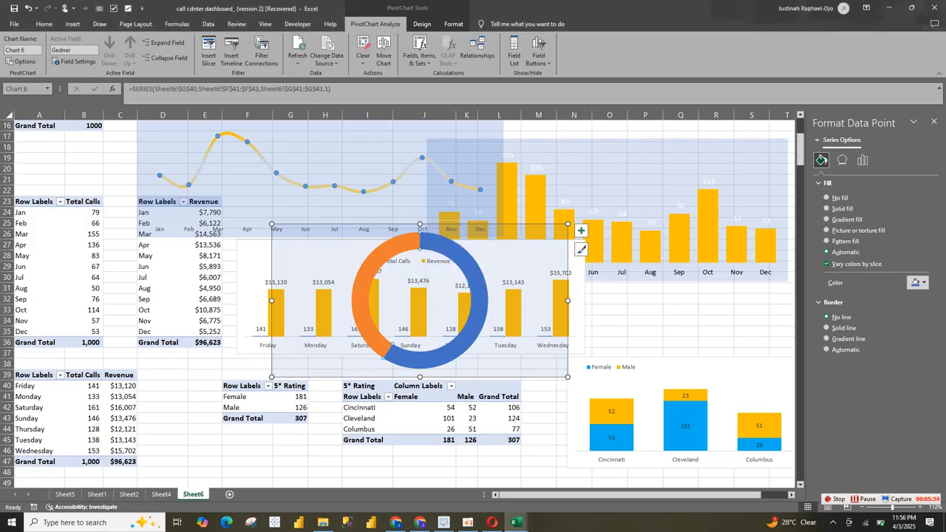
{"action": "left_click", "coordinate": [917, 282]}
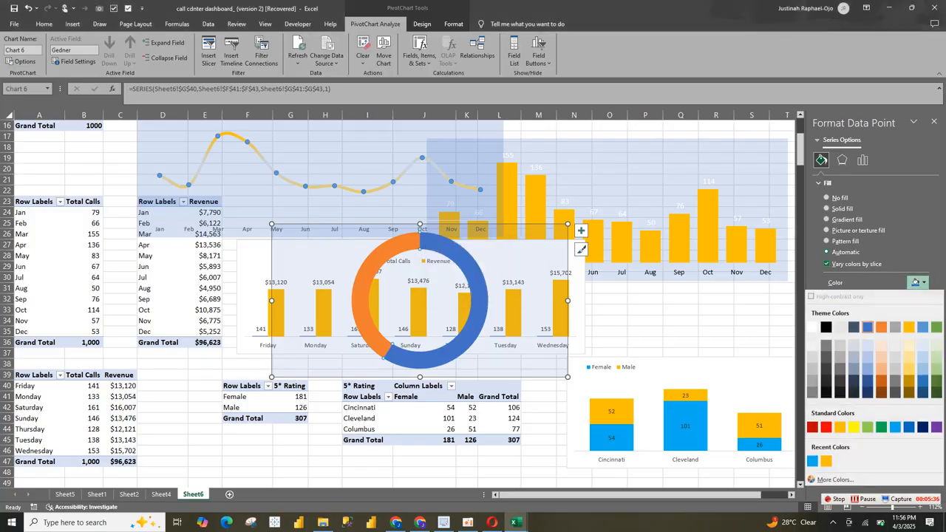
{"action": "left_click", "coordinate": [895, 428]}
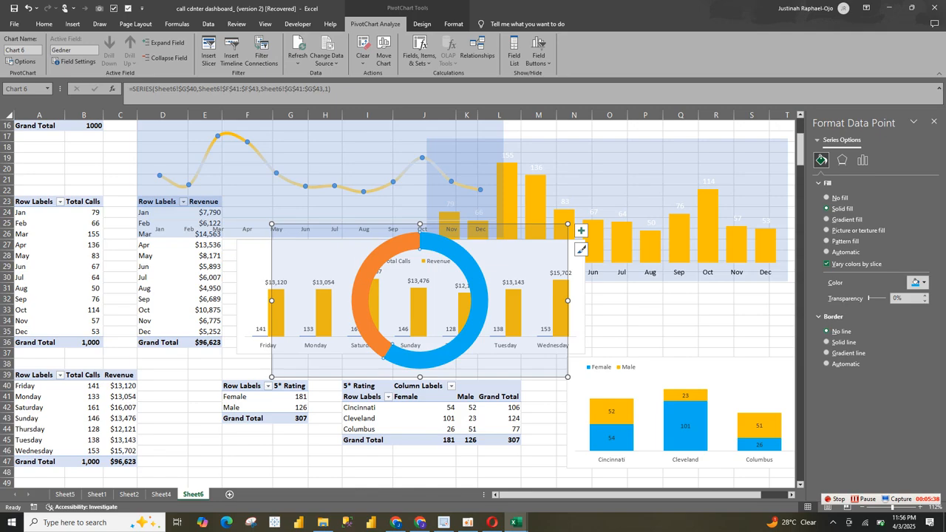
Step: Fill the doughnut's Male slice with the recently used gold
{"action": "left_click", "coordinate": [381, 255]}
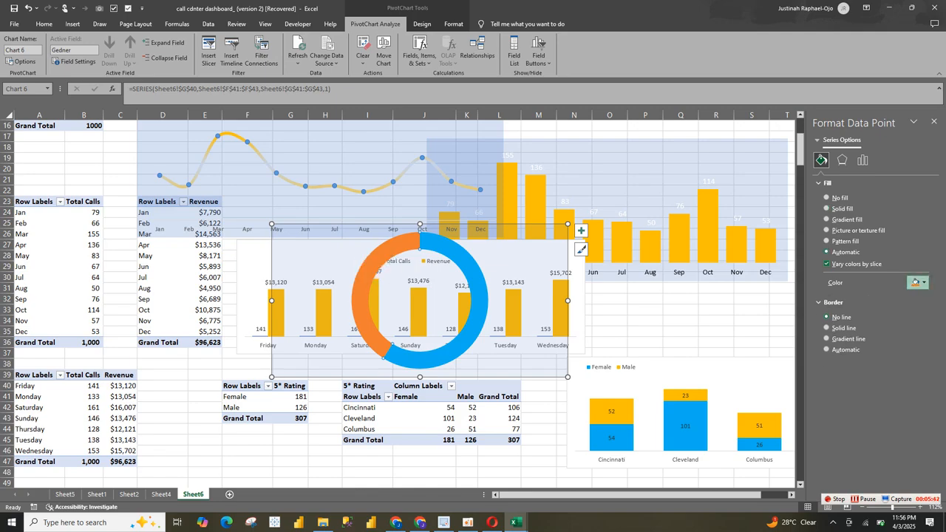
{"action": "left_click", "coordinate": [916, 282]}
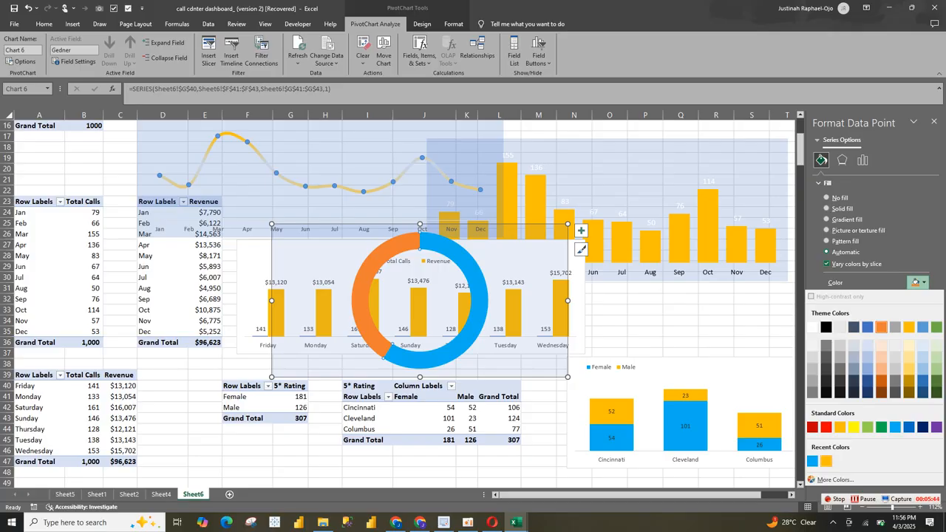
{"action": "left_click", "coordinate": [826, 462]}
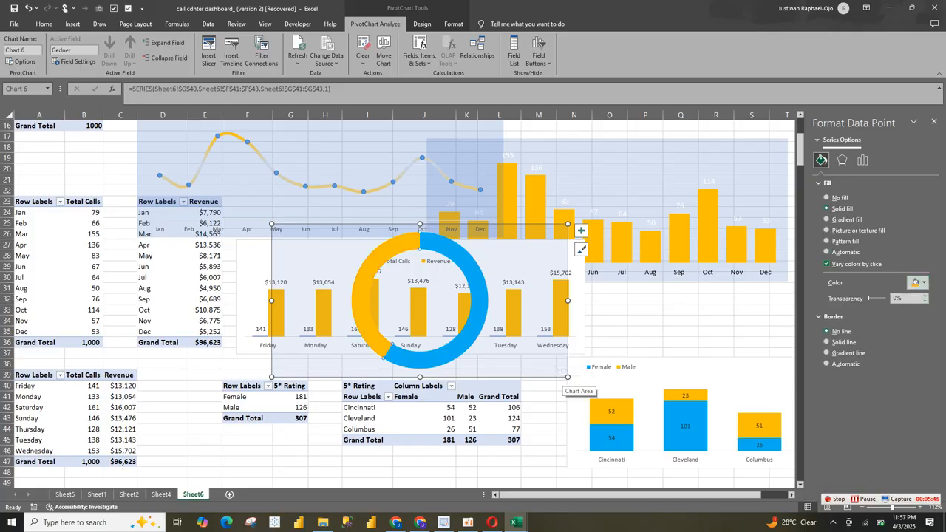
Step: Copy the doughnut chart to the Sheet4 dashboard and shrink it into the gap between the Monthly Revenue and city rating charts
{"action": "left_click", "coordinate": [565, 383]}
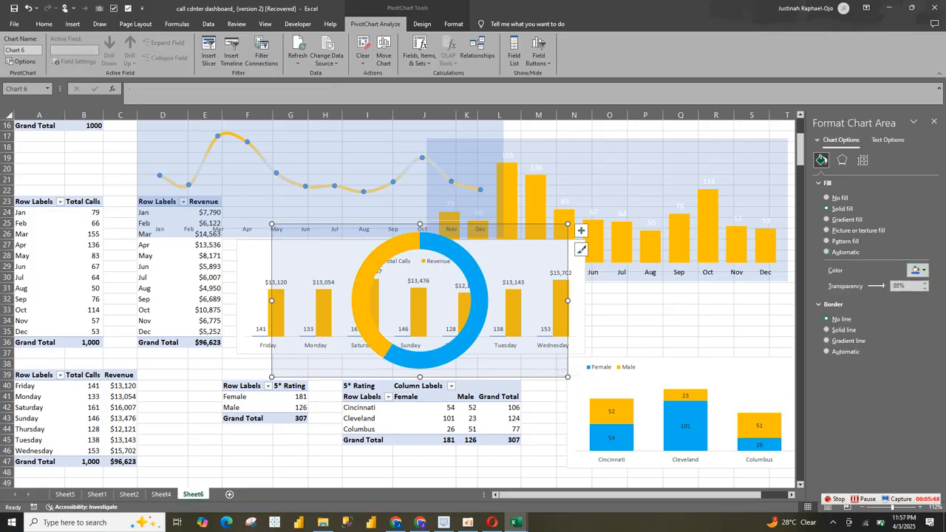
{"action": "left_click", "coordinate": [161, 494]}
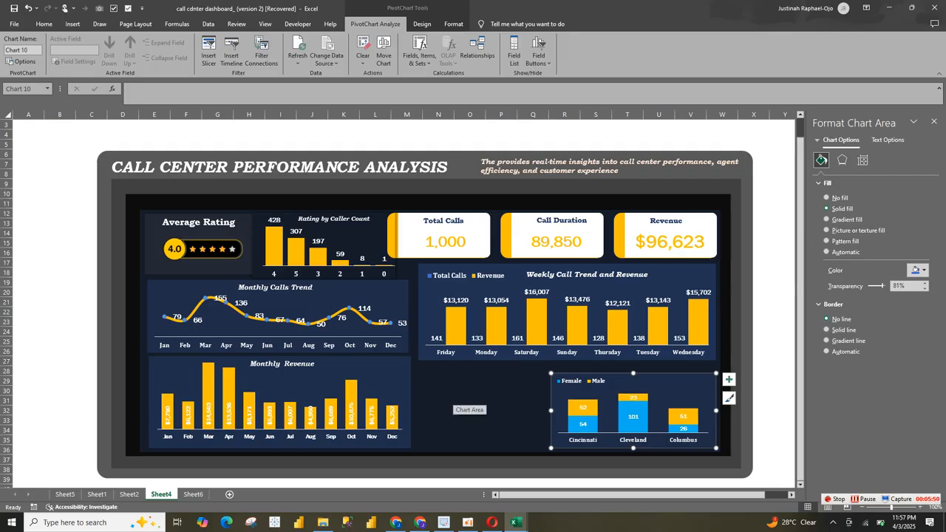
{"action": "key", "text": "ctrl+v"}
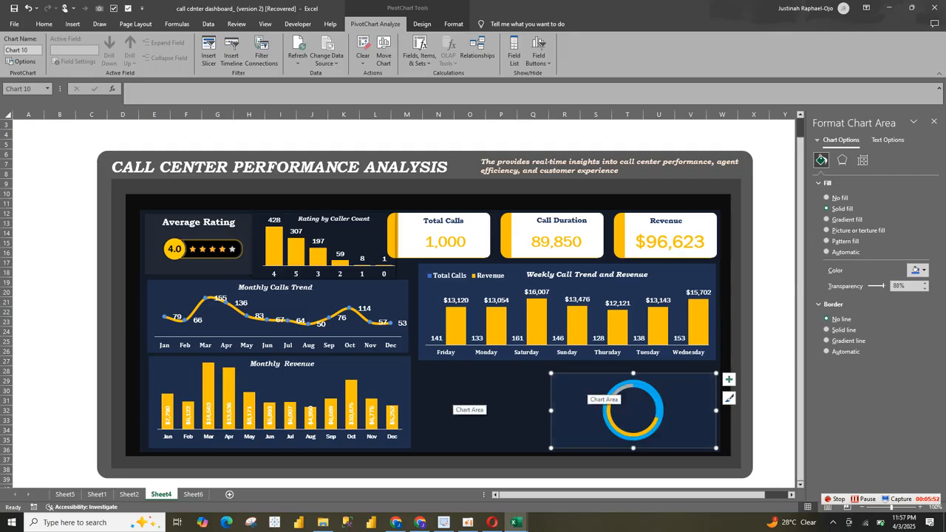
{"action": "key", "text": "ctrl+z"}
{"action": "left_click", "coordinate": [482, 406]}
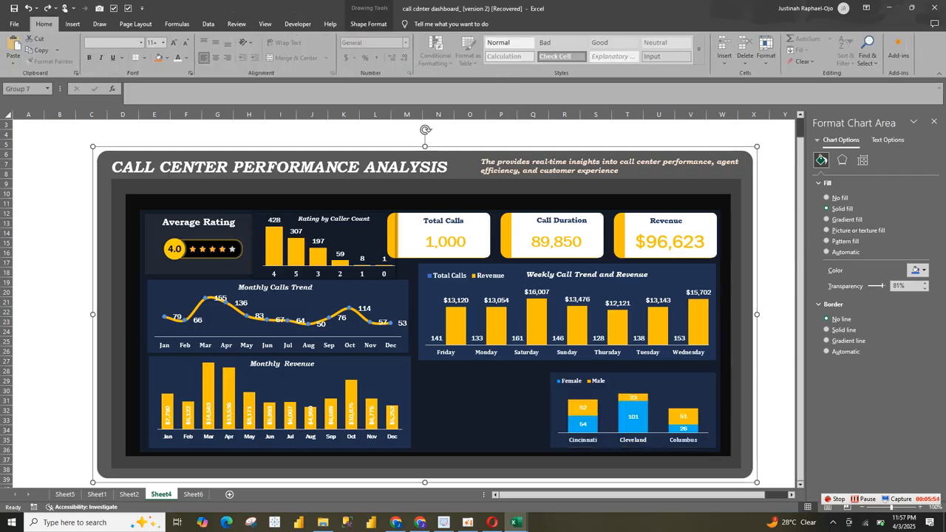
{"action": "key", "text": "ctrl+v"}
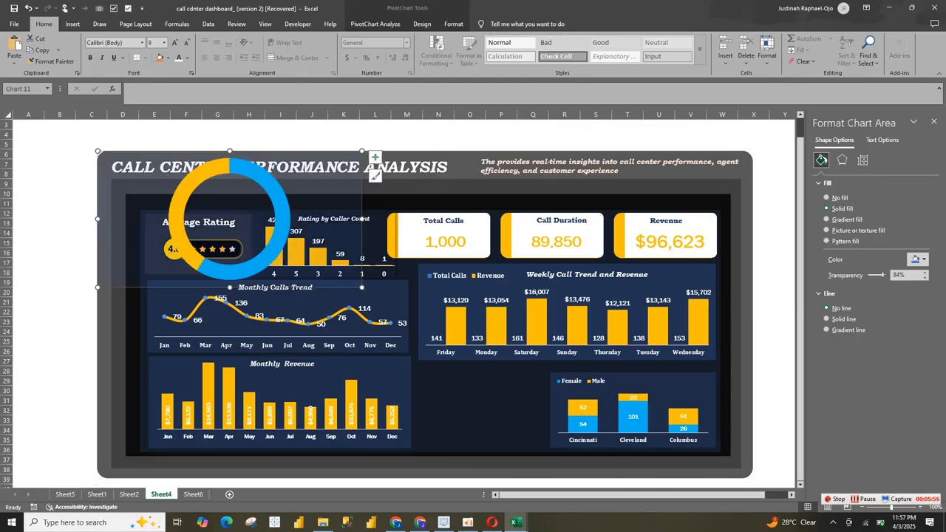
{"action": "left_click_drag", "start_coordinate": [362, 287], "coordinate": [290, 236]}
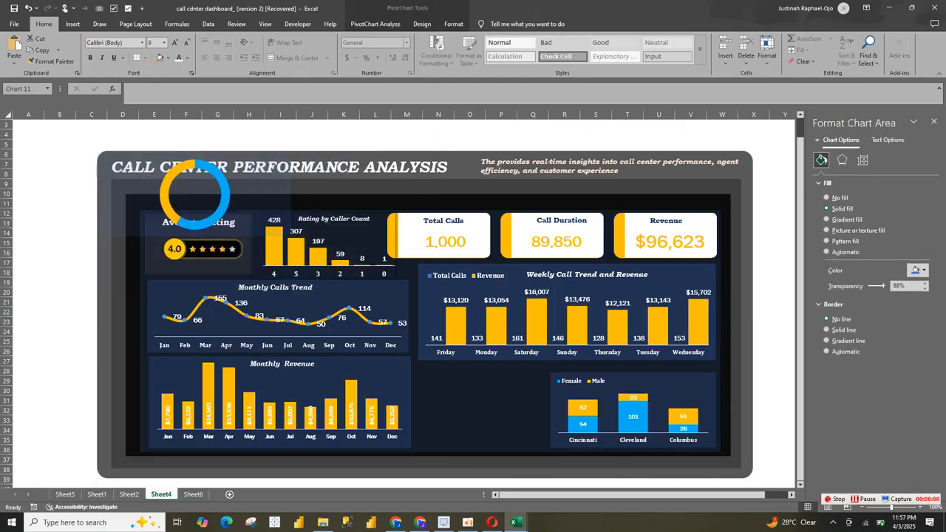
{"action": "left_click_drag", "start_coordinate": [222, 214], "coordinate": [528, 424]}
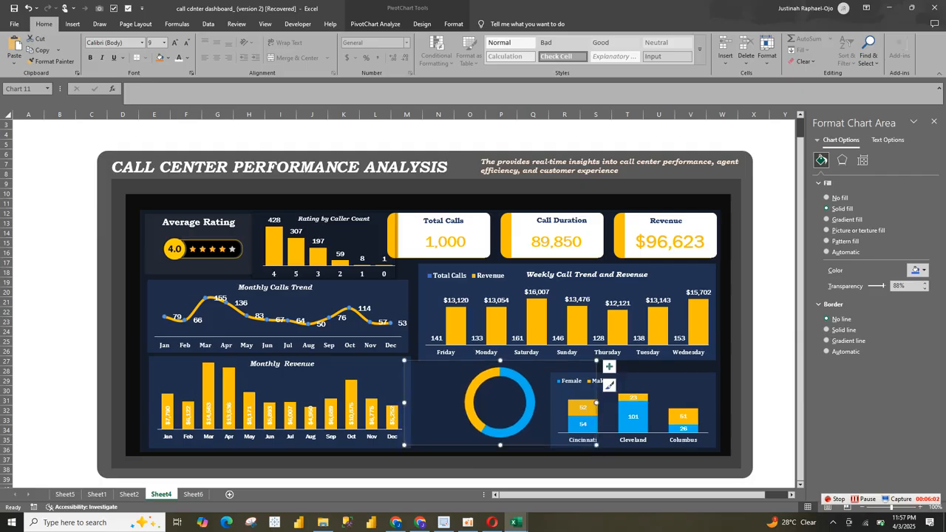
{"action": "left_click_drag", "start_coordinate": [596, 403], "coordinate": [526, 403]}
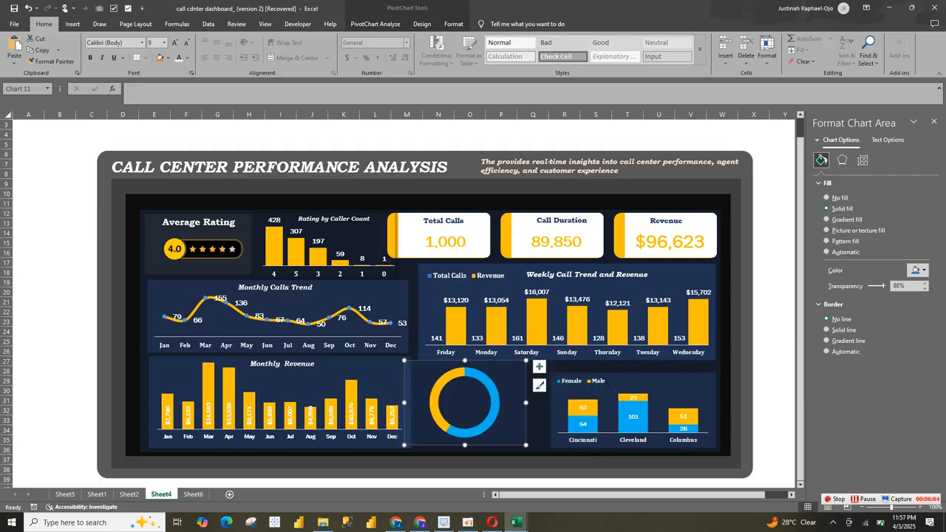
Step: Nudge the city rating chart and move the doughnut chart so both sit side by side beneath the weekly chart
{"action": "left_click", "coordinate": [582, 415]}
{"action": "left_click", "coordinate": [582, 415]}
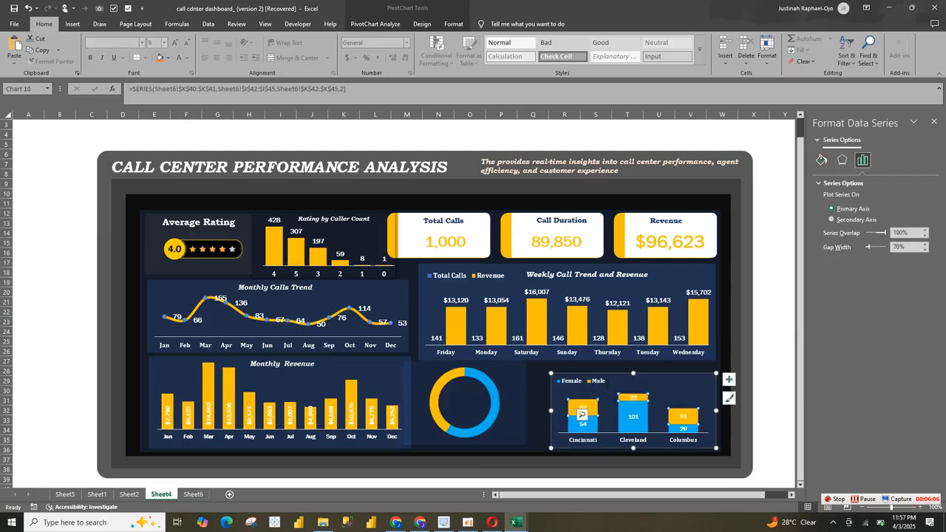
{"action": "left_click_drag", "start_coordinate": [582, 415], "coordinate": [578, 414]}
{"action": "left_click_drag", "start_coordinate": [511, 403], "coordinate": [526, 408]}
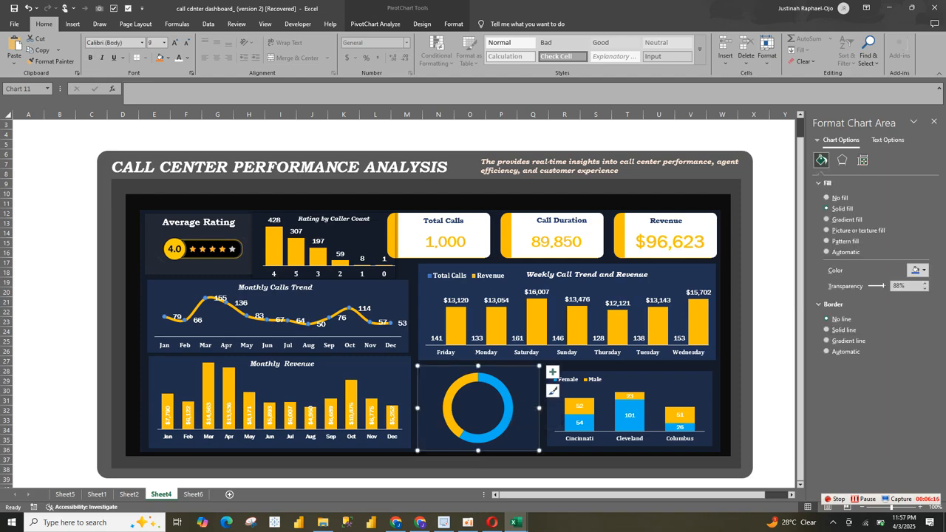
Step: Examine how the Happy Customer doughnut on the Sheet2 reference dashboard is labelled with gender icons and text, and return to Sheet4
{"action": "left_click", "coordinate": [130, 493]}
{"action": "left_click", "coordinate": [494, 471]}
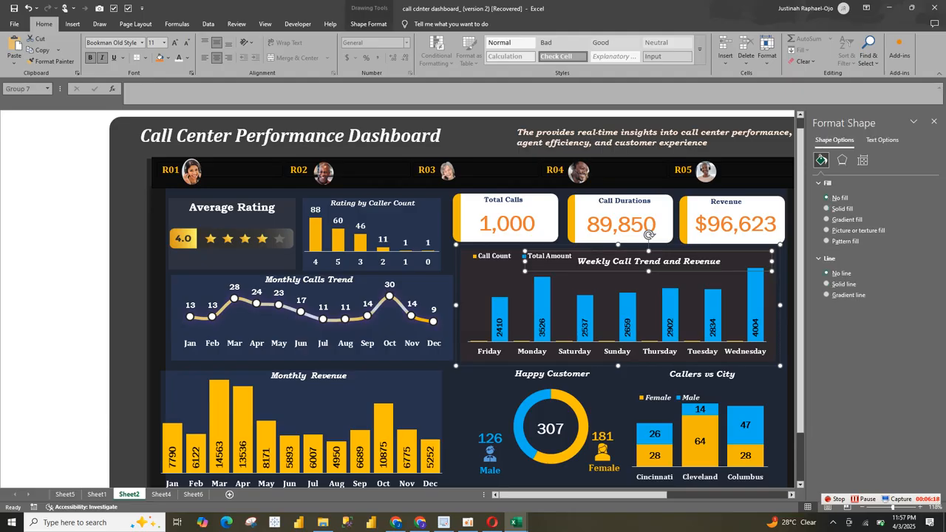
{"action": "left_click", "coordinate": [493, 471]}
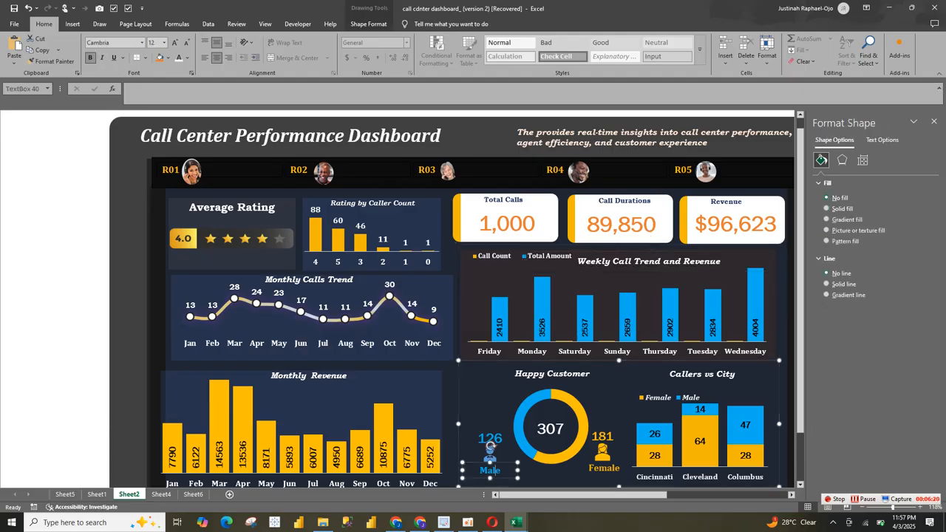
{"action": "left_click", "coordinate": [450, 458]}
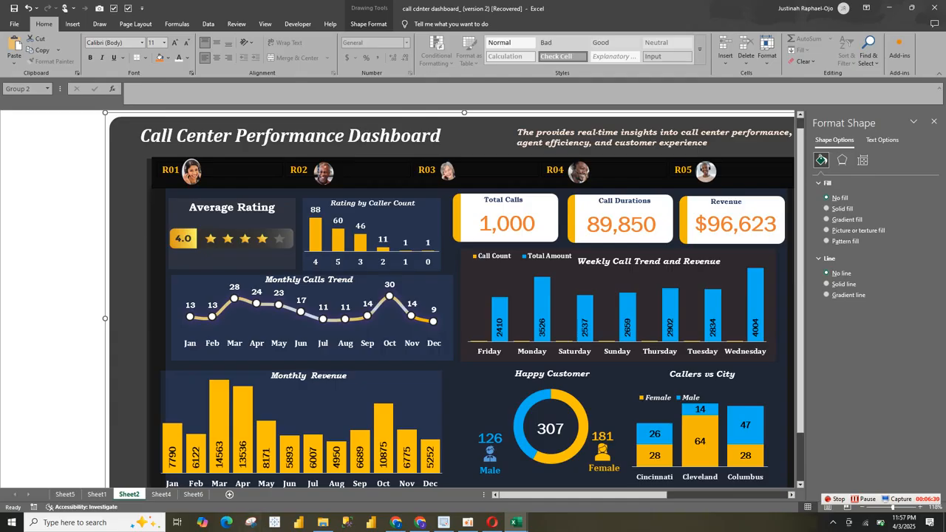
{"action": "left_click", "coordinate": [161, 494]}
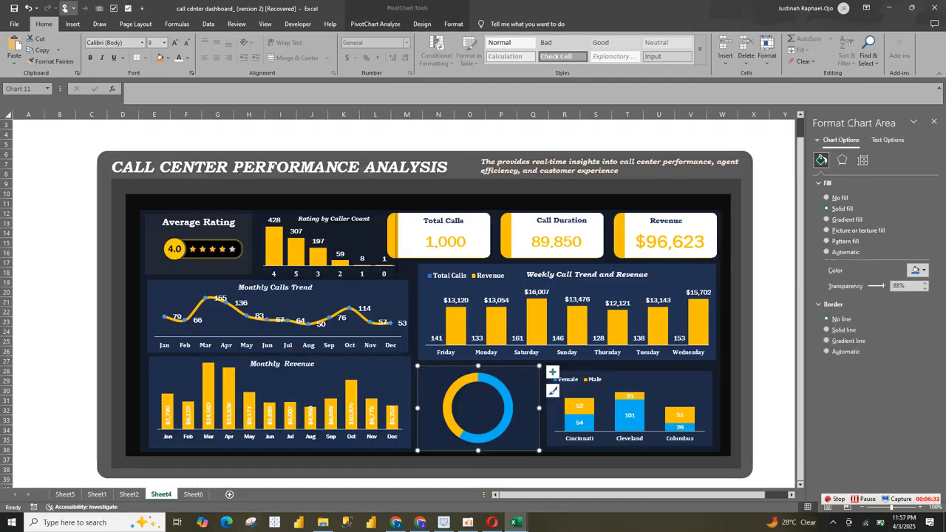
Step: Open the icon library for the Sheet4 dashboard and browse its categories, including Faces, for male and female icons
{"action": "left_click", "coordinate": [99, 23]}
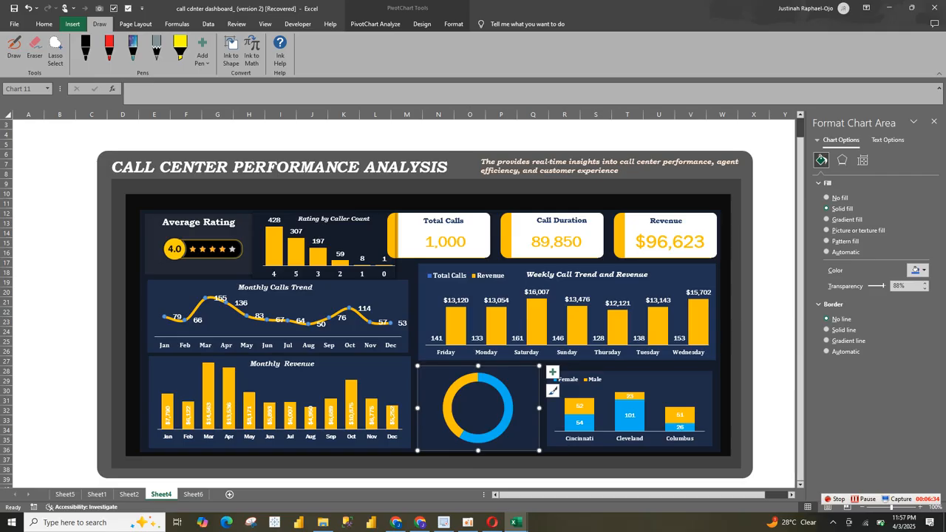
{"action": "left_click", "coordinate": [73, 24]}
{"action": "left_click", "coordinate": [158, 47]}
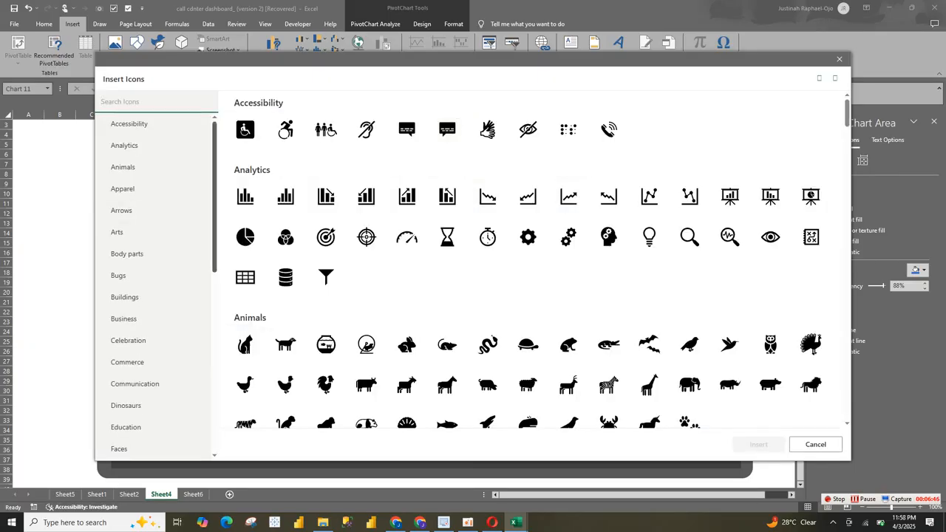
{"action": "scroll", "coordinate": [159, 288], "scroll_direction": "down", "scroll_amount": 3}
{"action": "scroll", "coordinate": [159, 285], "scroll_direction": "down", "scroll_amount": 2}
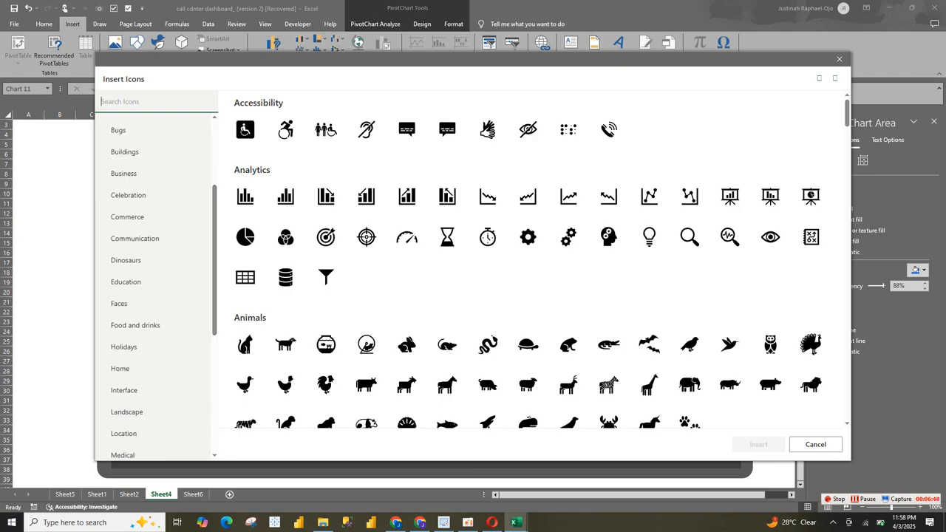
{"action": "left_click", "coordinate": [118, 303]}
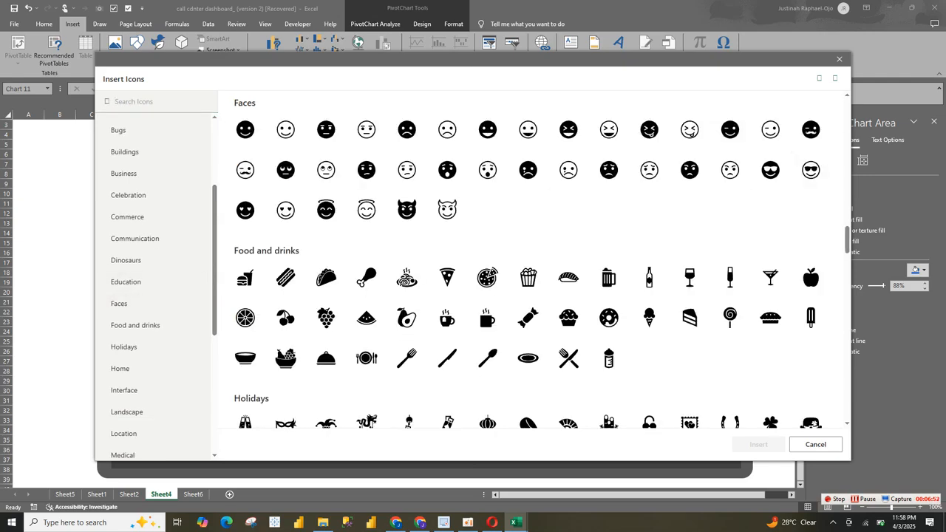
{"action": "left_click_drag", "start_coordinate": [847, 240], "coordinate": [847, 136]}
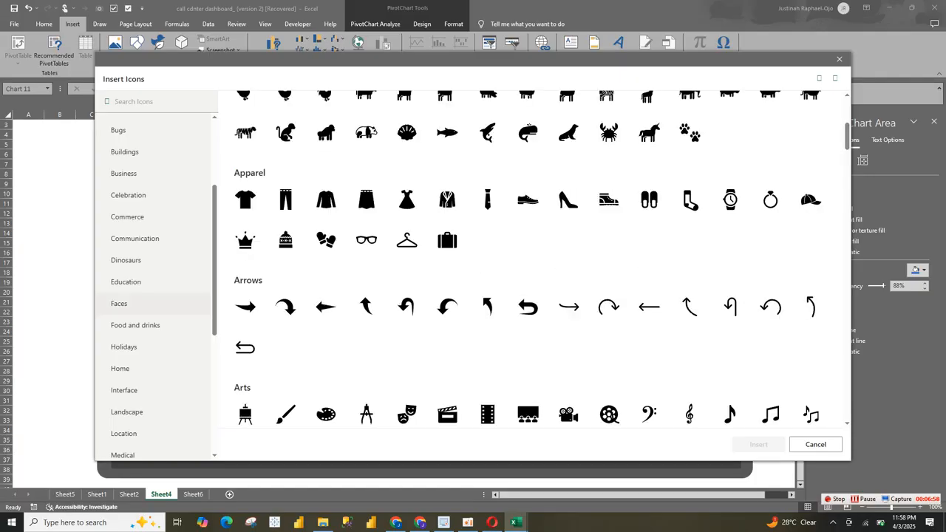
{"action": "scroll", "coordinate": [155, 172], "scroll_direction": "up", "scroll_amount": 3}
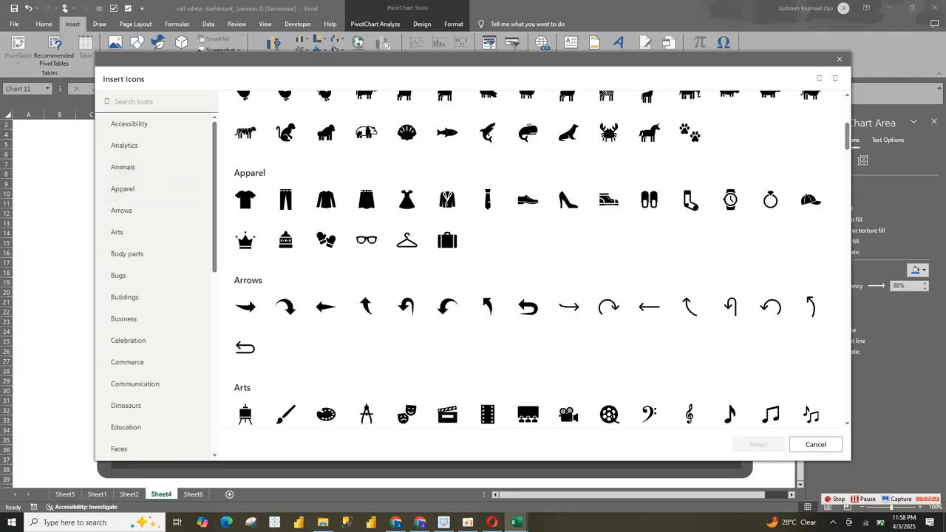
Step: Search the icon library for "peop" and insert the female and male head-and-shoulders icons onto the dashboard
{"action": "left_click", "coordinate": [147, 102]}
{"action": "type", "text": "peop"}
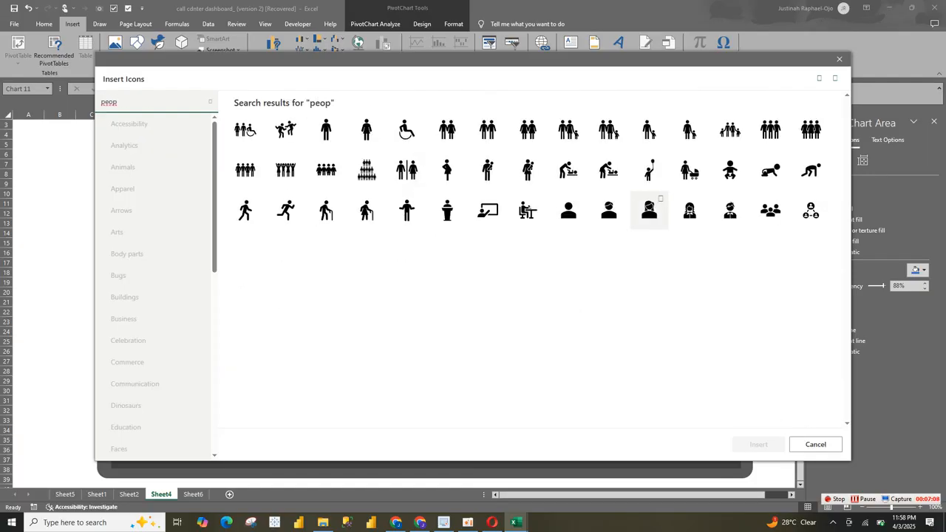
{"action": "left_click", "coordinate": [649, 210]}
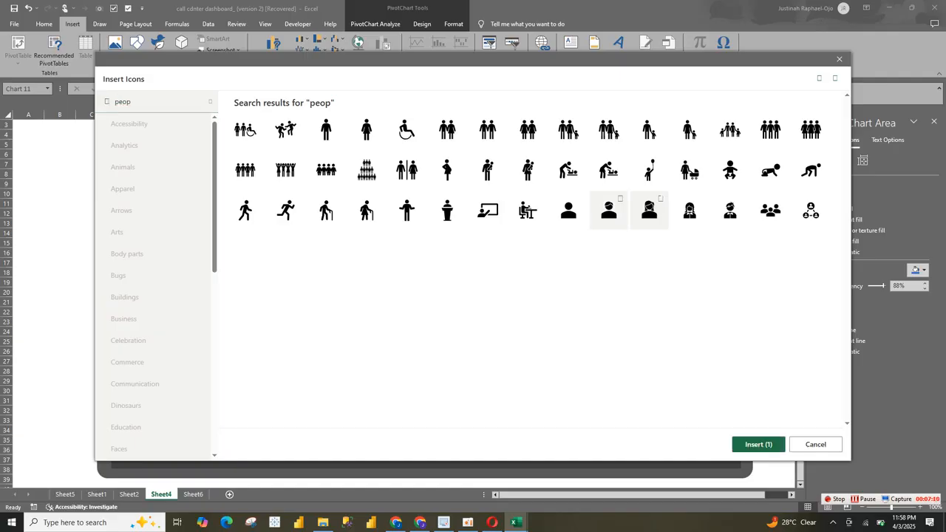
{"action": "left_click", "coordinate": [608, 211]}
{"action": "left_click", "coordinate": [758, 444]}
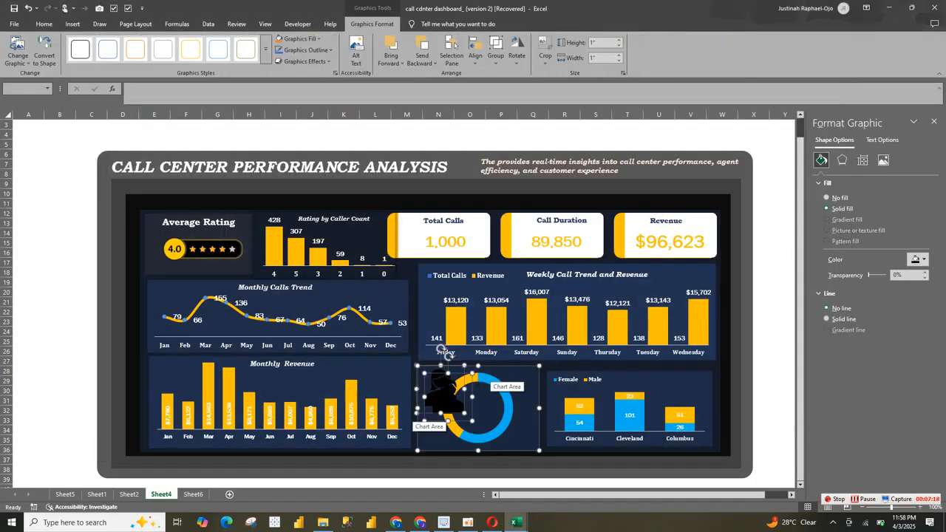
{"action": "left_click", "coordinate": [773, 377]}
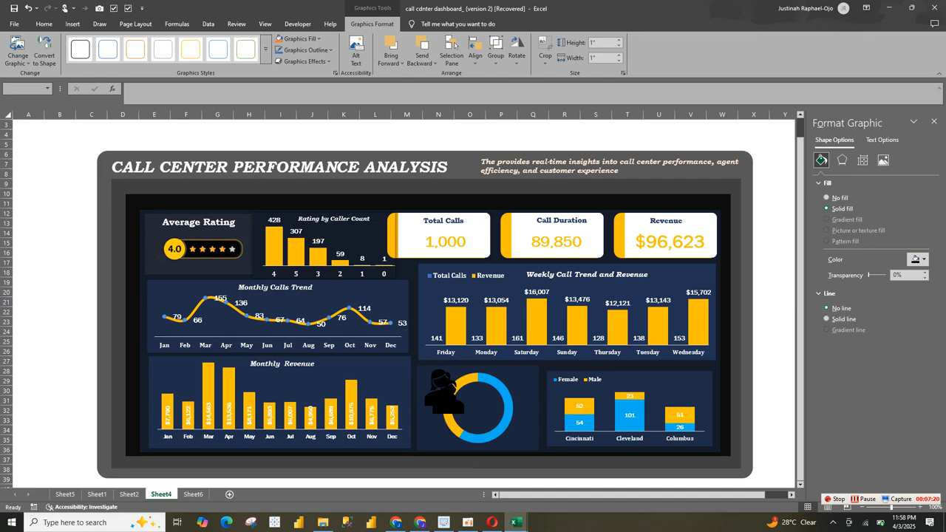
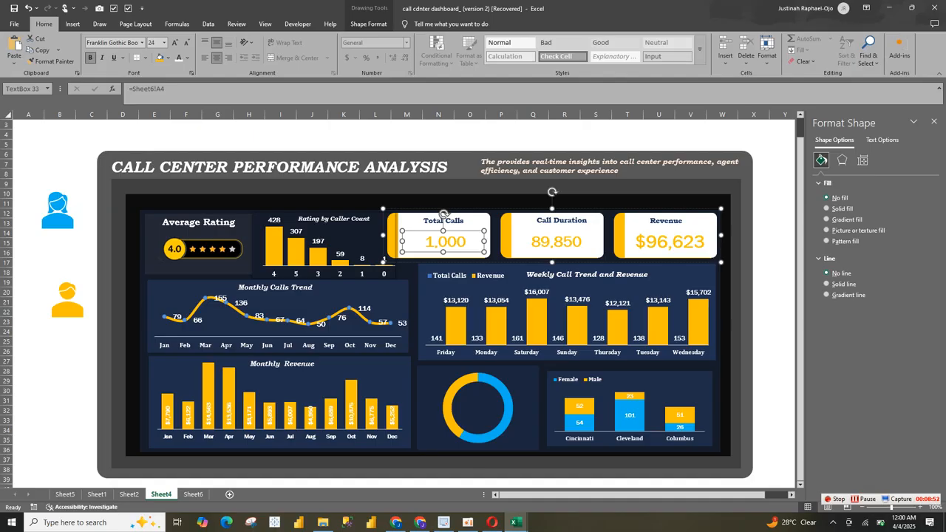
Step: Duplicate the Total Calls card's label and value text boxes and place the copies above the female icon
{"action": "left_click", "coordinate": [444, 219], "text": "ctrl"}
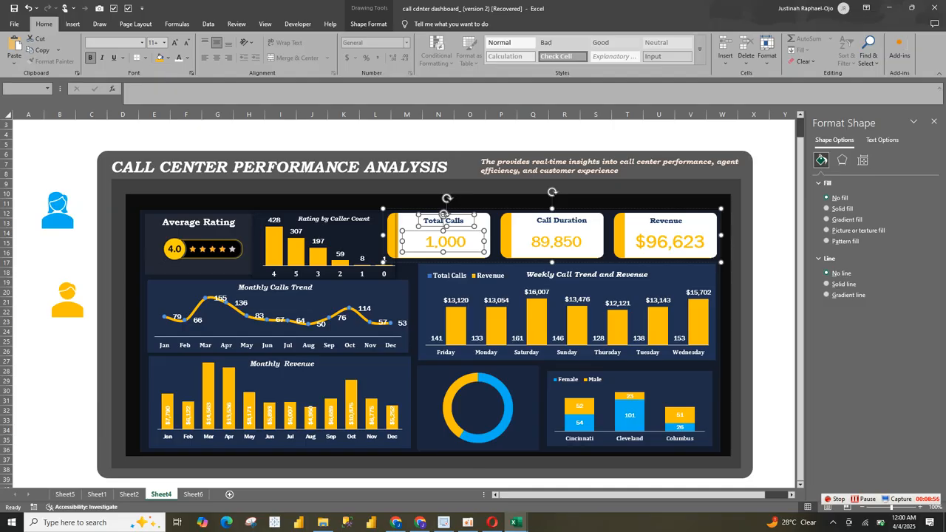
{"action": "left_click", "coordinate": [28, 253]}
{"action": "left_click", "coordinate": [60, 253]}
{"action": "key", "text": "ctrl+v"}
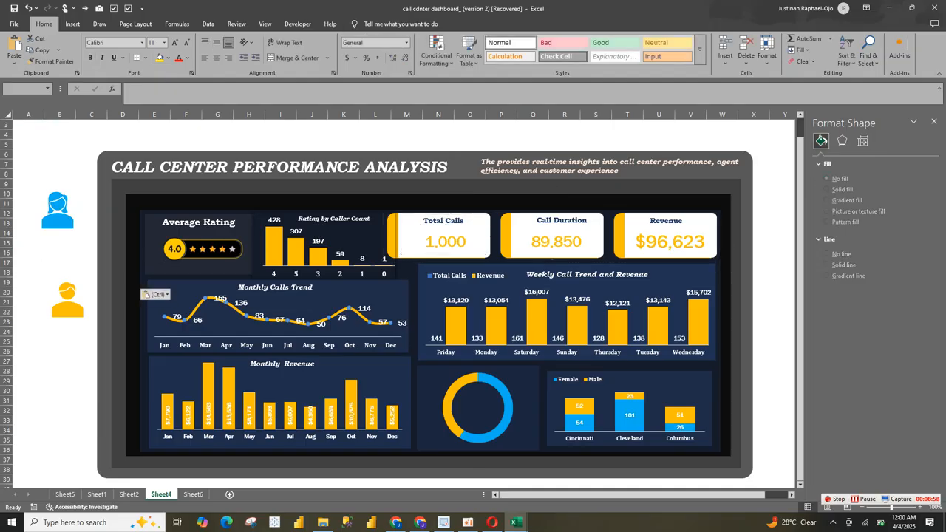
{"action": "left_click_drag", "start_coordinate": [85, 247], "coordinate": [54, 155]}
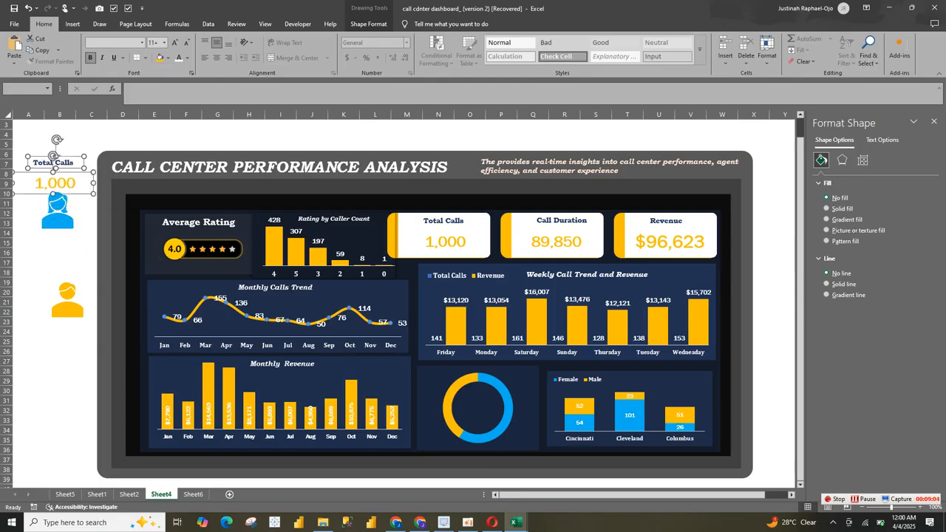
Step: Move the copied Total Calls label beneath the female icon, following the Sheet2 reference layout, and colour its text light blue
{"action": "key", "text": "ctrl+Page_Up"}
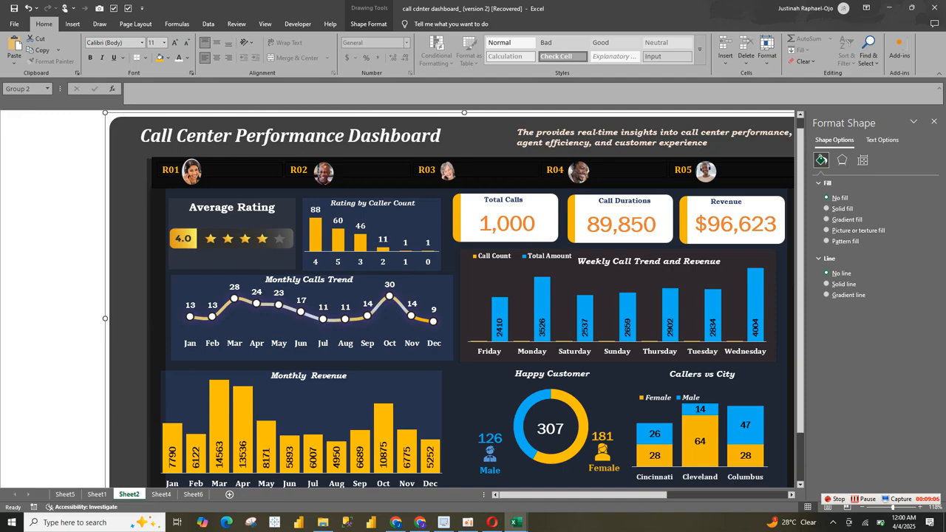
{"action": "key", "text": "ctrl+Page_Down"}
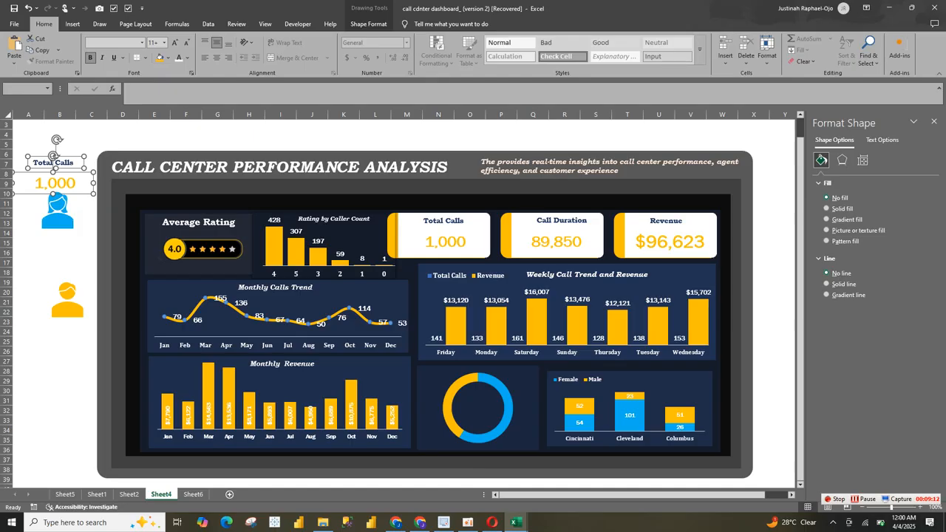
{"action": "left_click", "coordinate": [60, 253]}
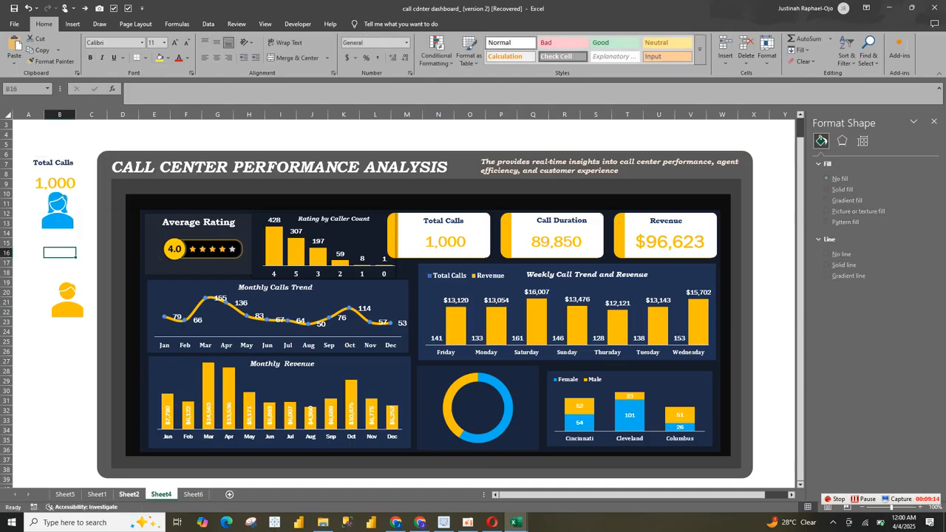
{"action": "left_click", "coordinate": [130, 494]}
{"action": "left_click", "coordinate": [161, 494]}
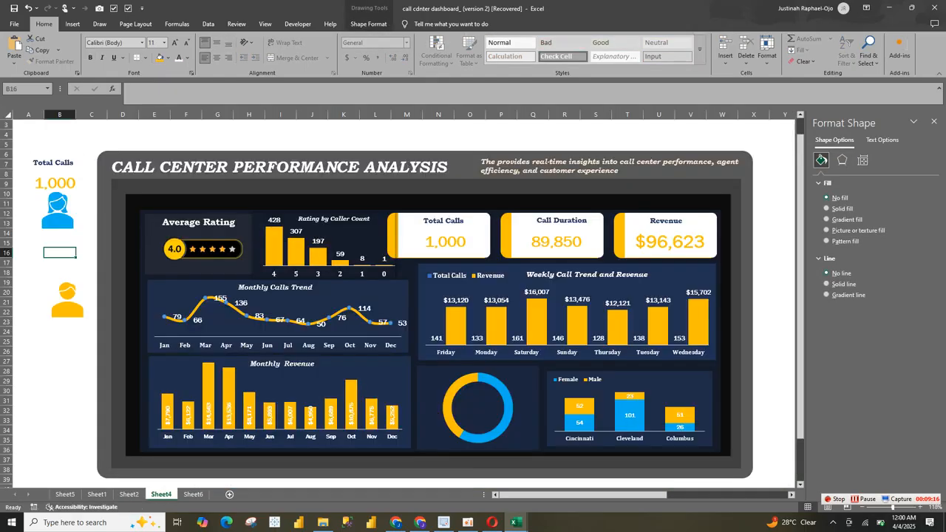
{"action": "left_click", "coordinate": [54, 182]}
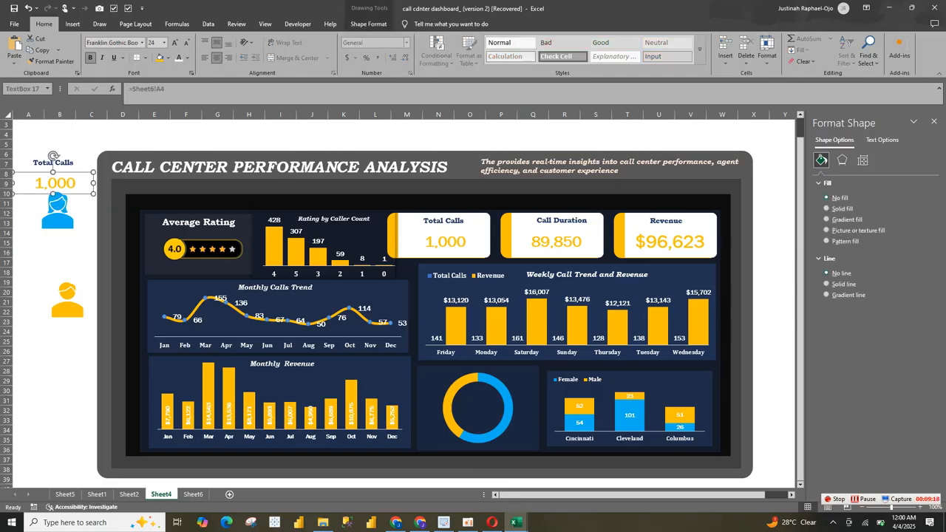
{"action": "left_click", "coordinate": [54, 160]}
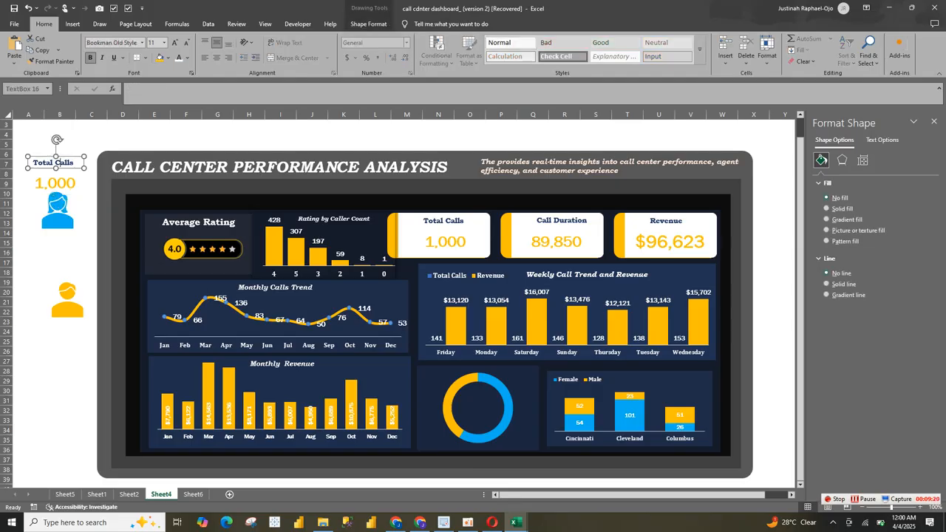
{"action": "left_click_drag", "start_coordinate": [53, 162], "coordinate": [61, 238]}
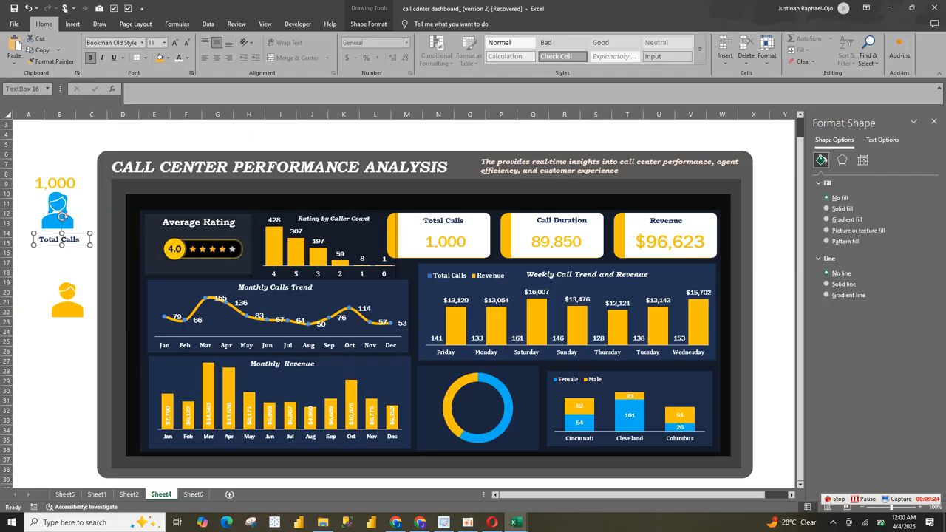
{"action": "left_click", "coordinate": [188, 58]}
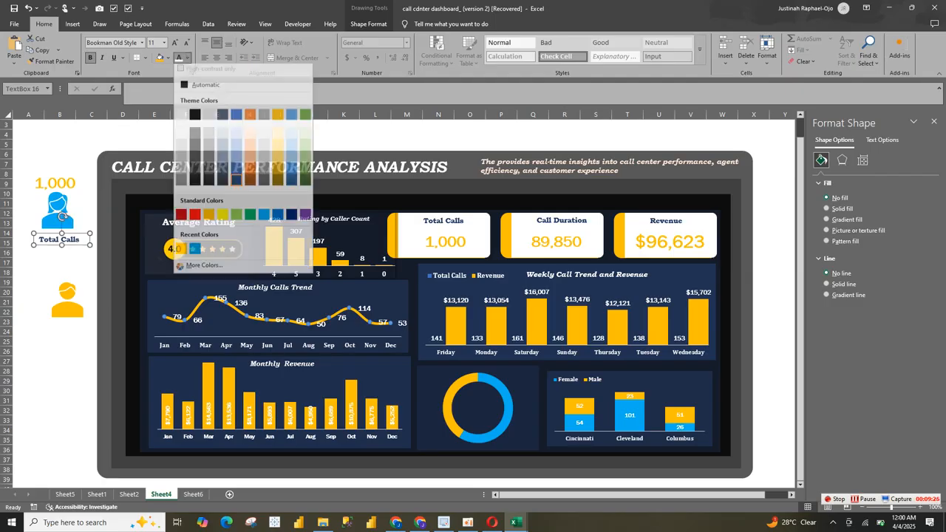
{"action": "left_click", "coordinate": [194, 249]}
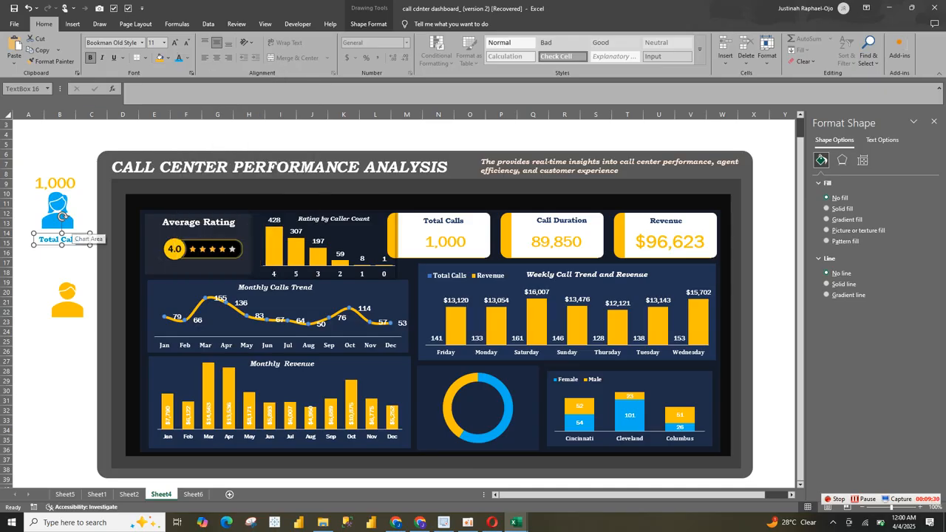
Step: Replace the text of the label beneath the female icon with "Female" and centre it
{"action": "left_click_drag", "start_coordinate": [81, 240], "coordinate": [38, 240]}
{"action": "type", "text": "Male"}
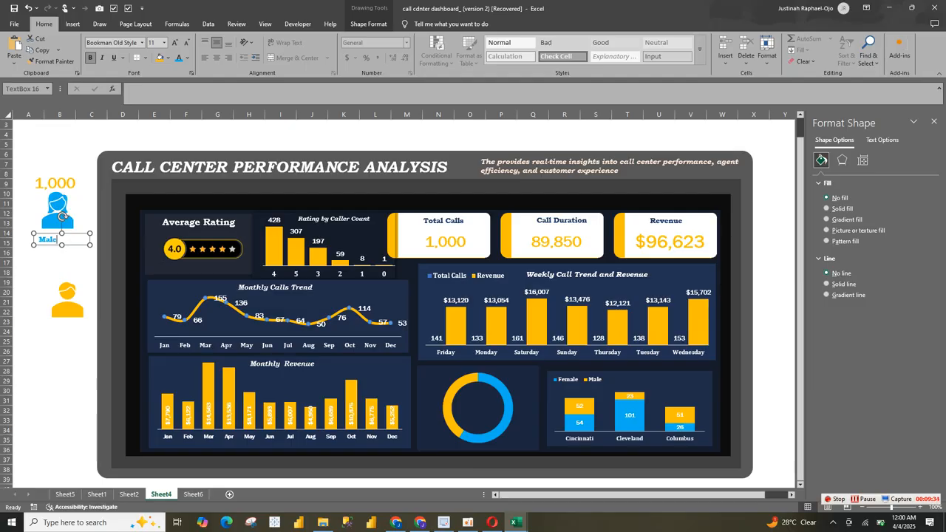
{"action": "key", "text": "BackSpace"}
{"action": "key", "text": "BackSpace"}
{"action": "key", "text": "BackSpace"}
{"action": "key", "text": "BackSpace"}
{"action": "type", "text": "Female"}
{"action": "left_click", "coordinate": [216, 58]}
Step: Nudge the copied value box above the female icon and locate the Female 5* Rating cell on Sheet6
{"action": "left_click", "coordinate": [55, 183]}
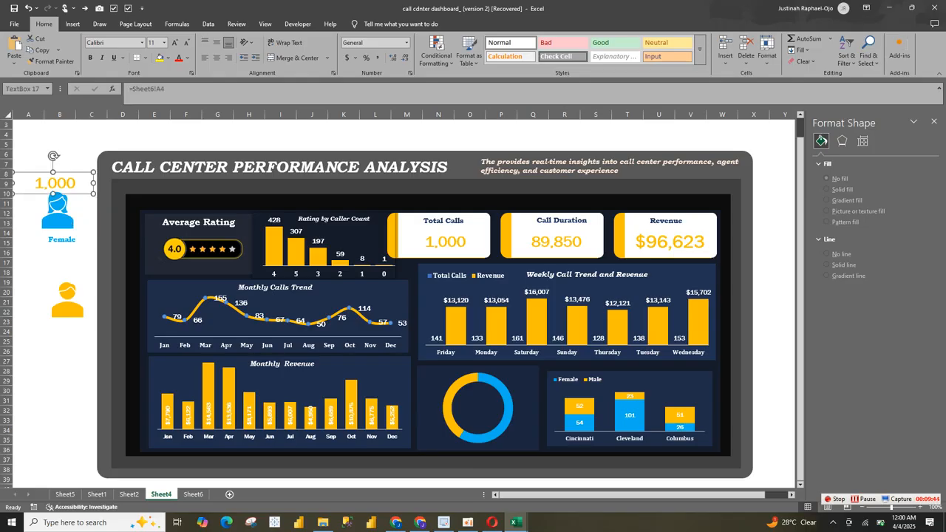
{"action": "left_click_drag", "start_coordinate": [55, 183], "coordinate": [59, 183]}
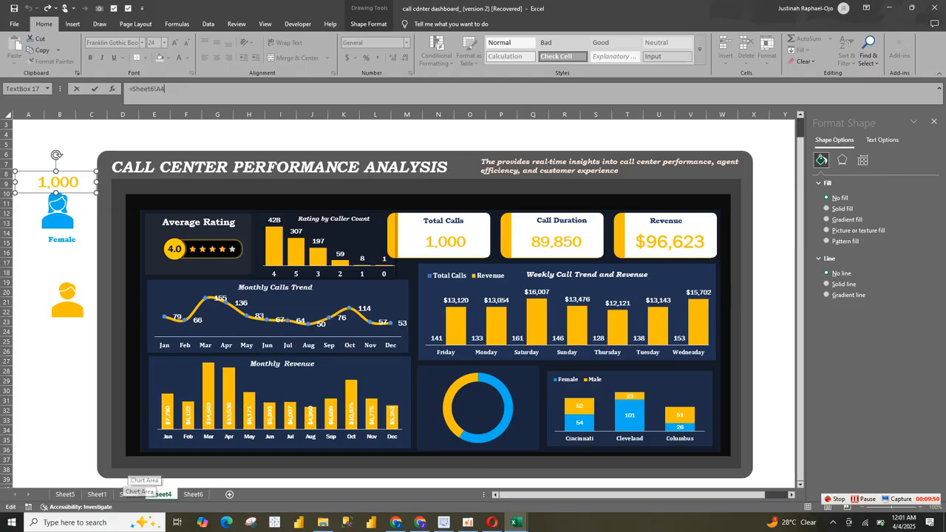
{"action": "key", "text": "Return"}
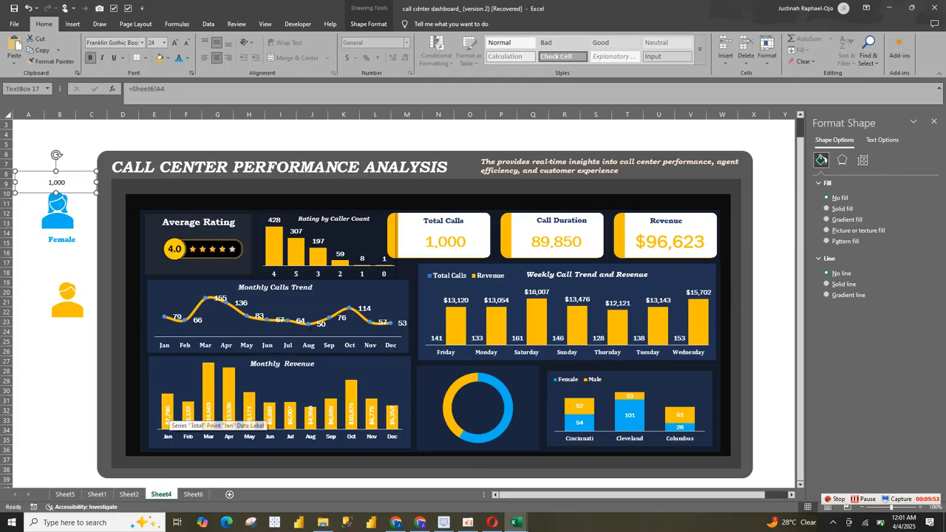
{"action": "left_click", "coordinate": [130, 494]}
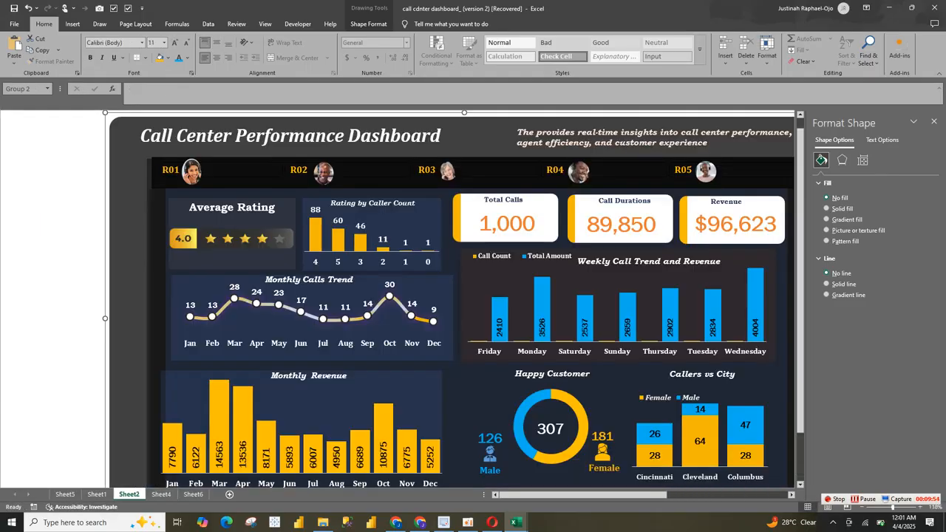
{"action": "left_click", "coordinate": [192, 494]}
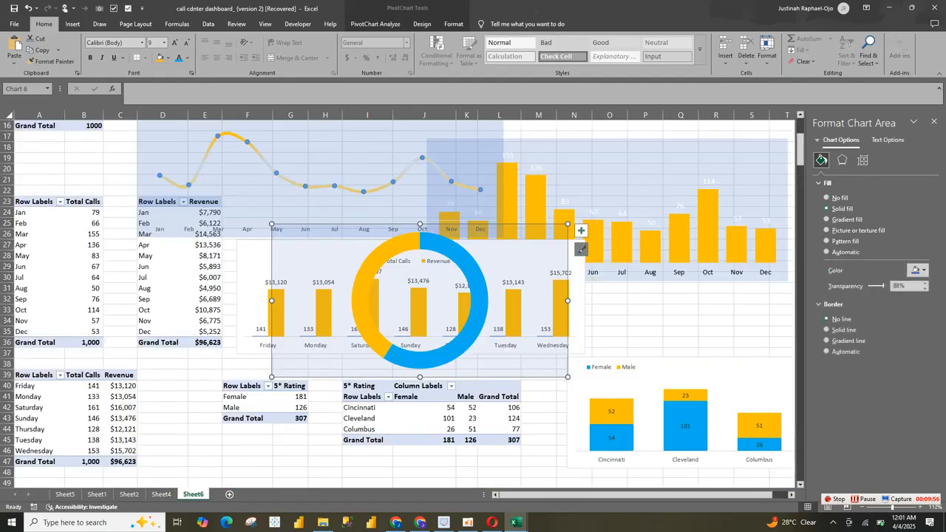
{"action": "left_click", "coordinate": [297, 400]}
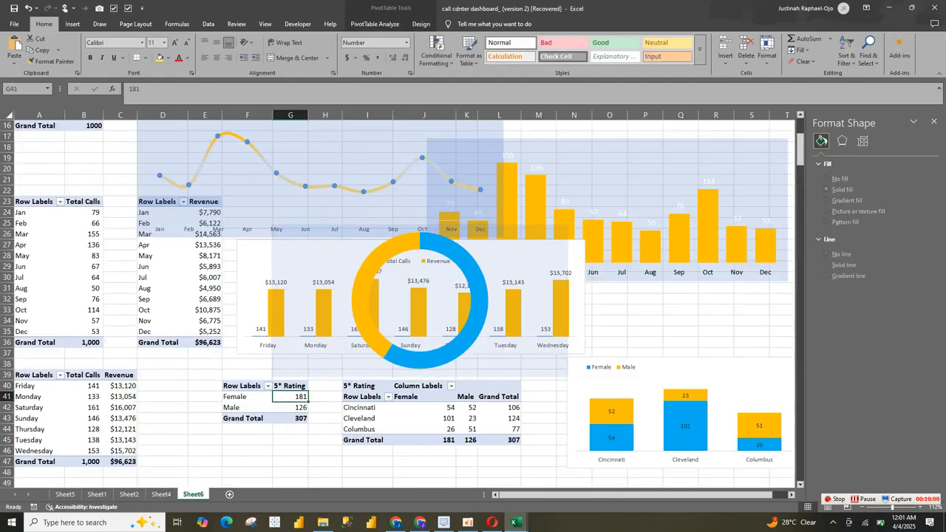
{"action": "left_click", "coordinate": [6, 396]}
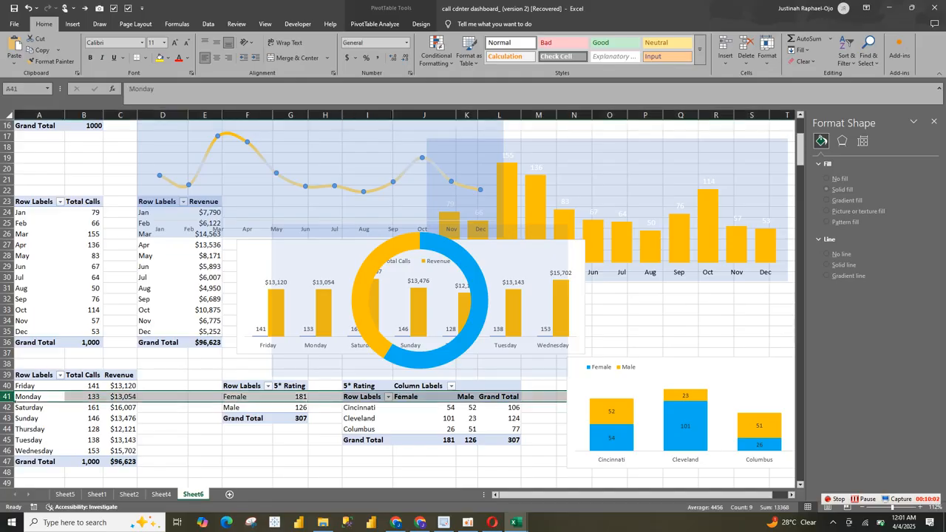
{"action": "left_click", "coordinate": [295, 397]}
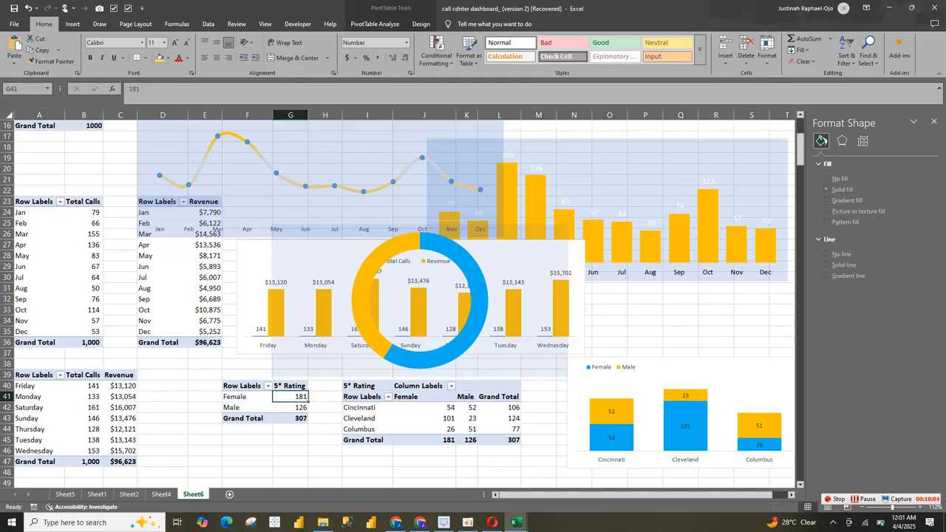
{"action": "left_click", "coordinate": [161, 494]}
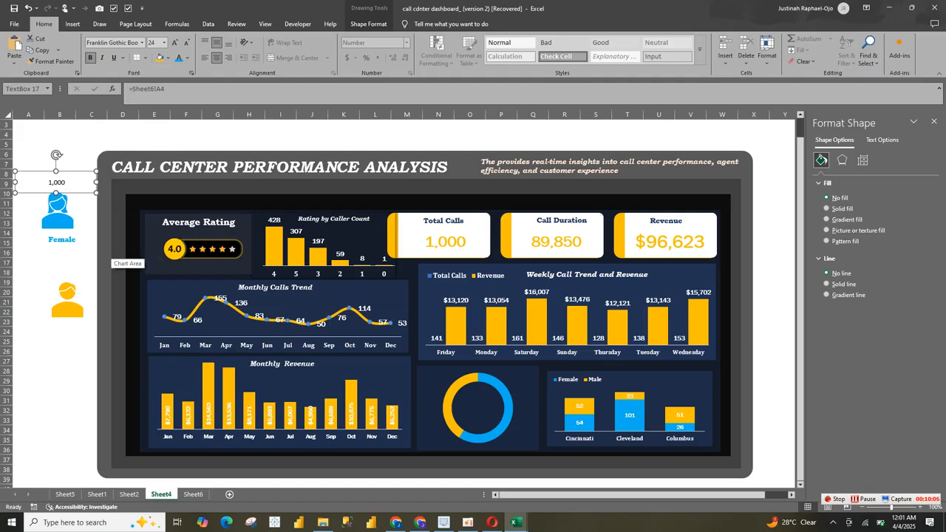
Step: Link the value box above the female icon to cell G41 on Sheet6
{"action": "left_click", "coordinate": [172, 90]}
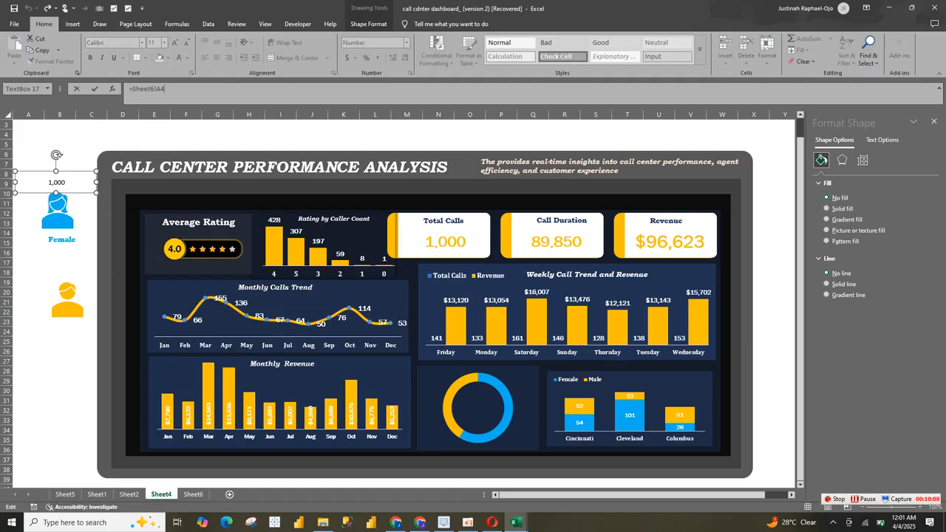
{"action": "key", "text": "BackSpace"}
{"action": "key", "text": "BackSpace"}
{"action": "type", "text": "g10"}
{"action": "key", "text": "Return"}
{"action": "type", "text": "\\"}
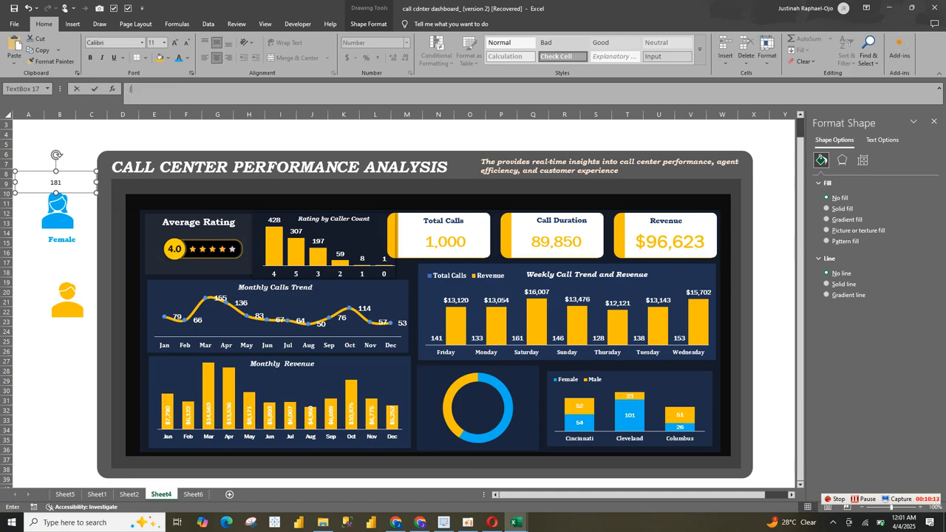
{"action": "key", "text": "Return"}
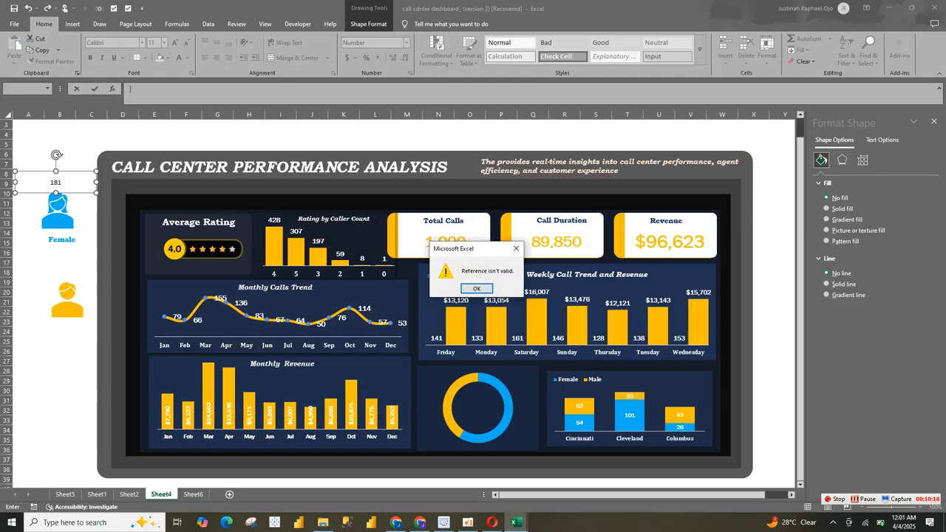
{"action": "key", "text": "Return"}
{"action": "type", "text": "="}
{"action": "key", "text": "BackSpace"}
{"action": "left_click", "coordinate": [63, 238]}
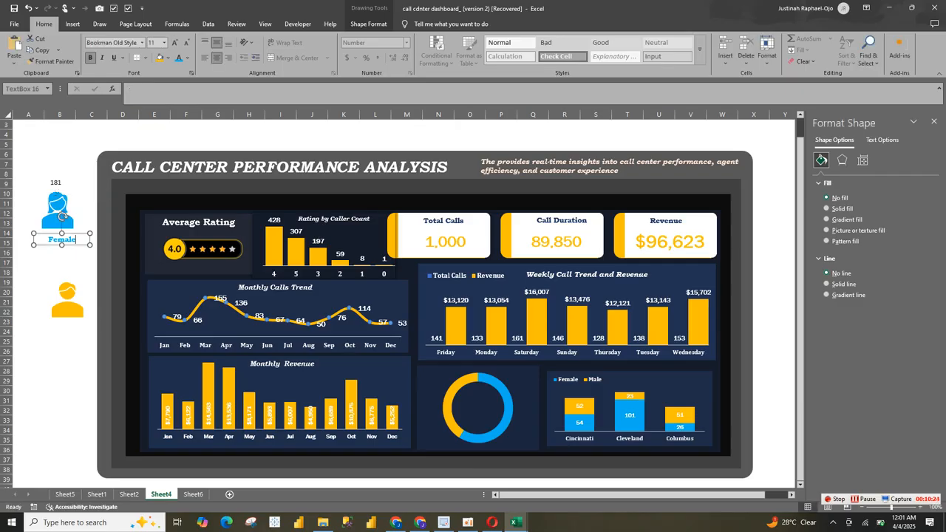
Step: Format the number above the female icon in light blue, bold, Franklin Gothic Book
{"action": "left_click", "coordinate": [56, 183]}
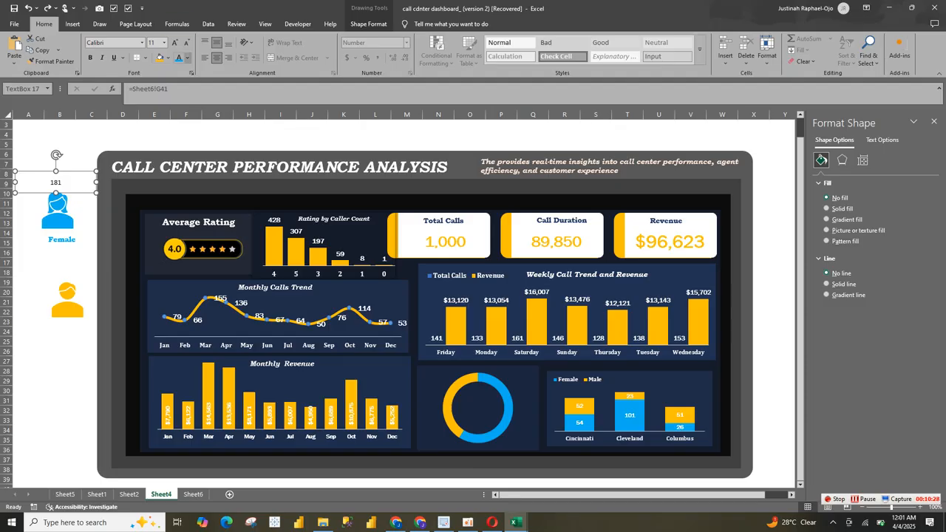
{"action": "left_click", "coordinate": [188, 58]}
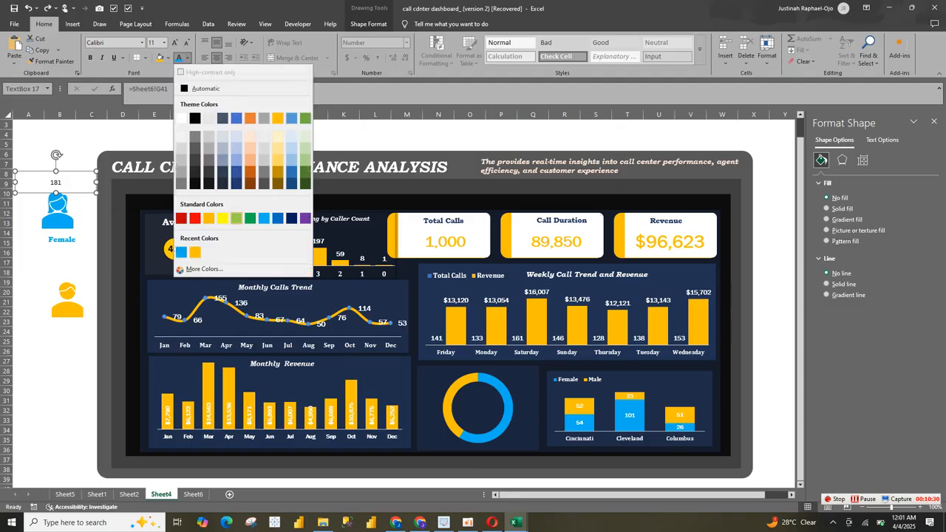
{"action": "left_click", "coordinate": [181, 252]}
{"action": "key", "text": "ctrl+b"}
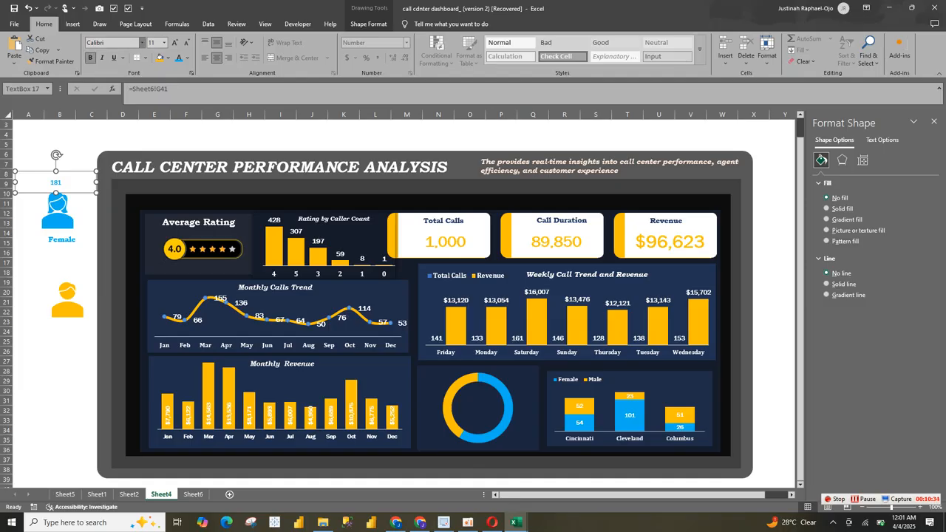
{"action": "left_click", "coordinate": [142, 42]}
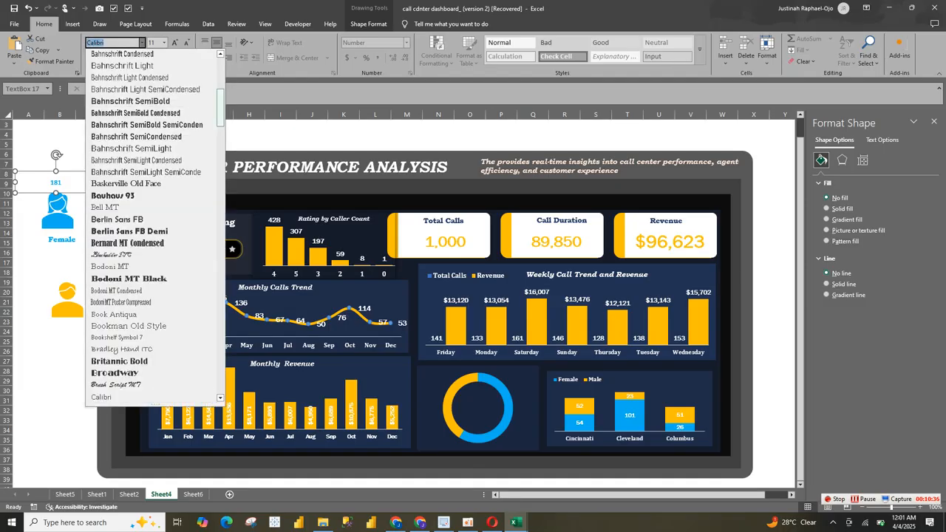
{"action": "scroll", "coordinate": [152, 101], "scroll_direction": "up", "scroll_amount": 8}
{"action": "left_click", "coordinate": [124, 101]}
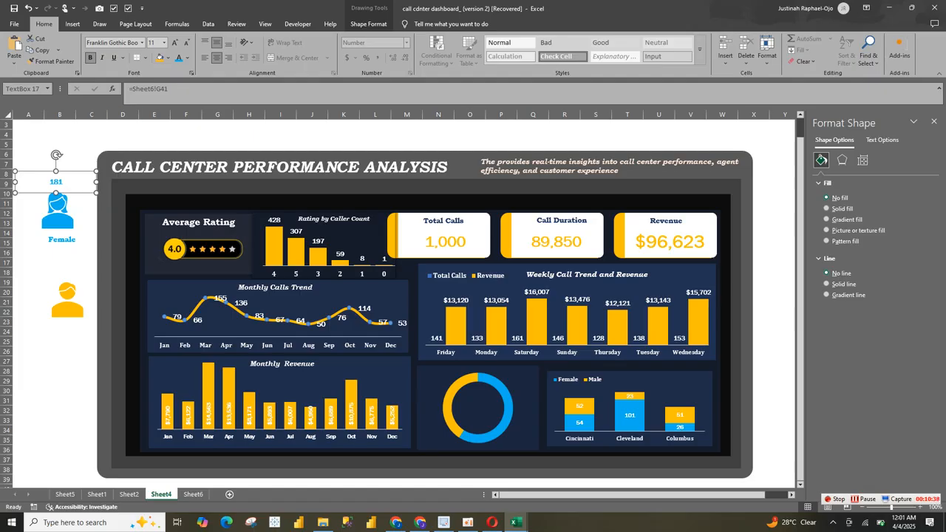
Step: Enlarge the number above the female icon to size 20 and adjust its text box to sit centred over the icon
{"action": "left_click", "coordinate": [176, 42]}
{"action": "left_click", "coordinate": [175, 42]}
{"action": "left_click", "coordinate": [175, 42]}
{"action": "left_click", "coordinate": [175, 42]}
{"action": "left_click", "coordinate": [175, 42]}
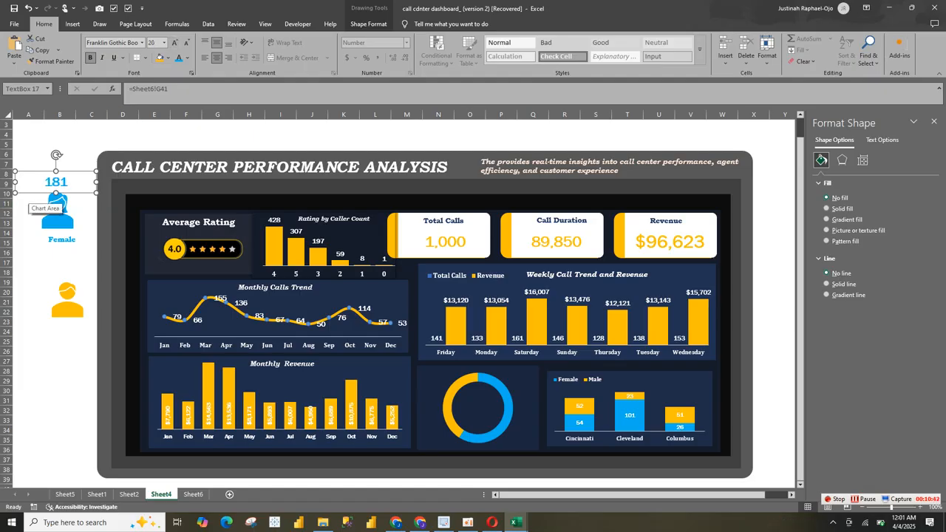
{"action": "left_click_drag", "start_coordinate": [15, 181], "coordinate": [59, 181]}
Step: Shrink the female icon to 0.57" by 0.57" and keep it centred under its number
{"action": "left_click", "coordinate": [58, 211]}
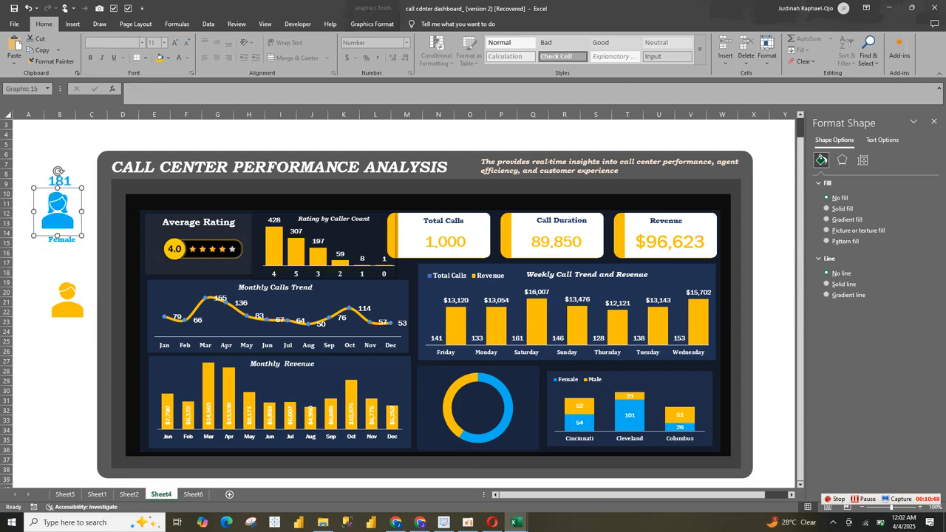
{"action": "left_click_drag", "start_coordinate": [81, 236], "coordinate": [60, 200]}
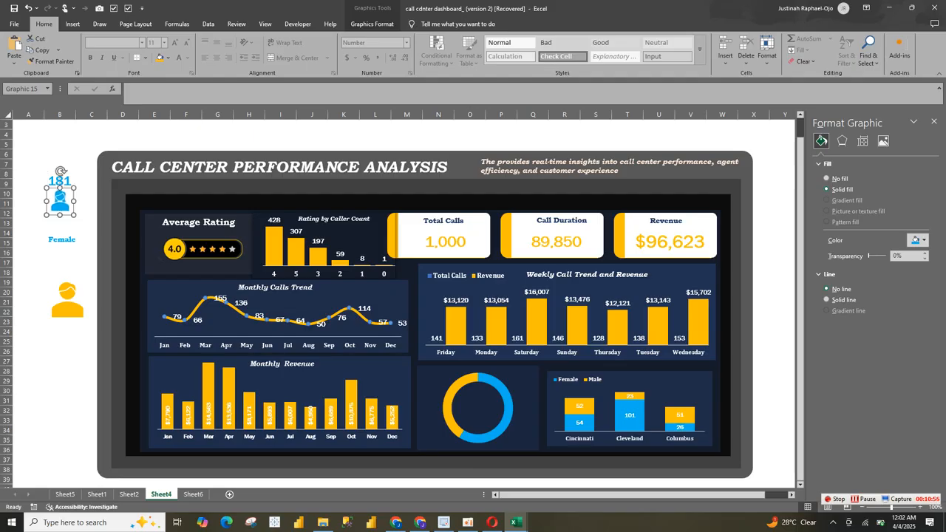
{"action": "left_click", "coordinate": [372, 24]}
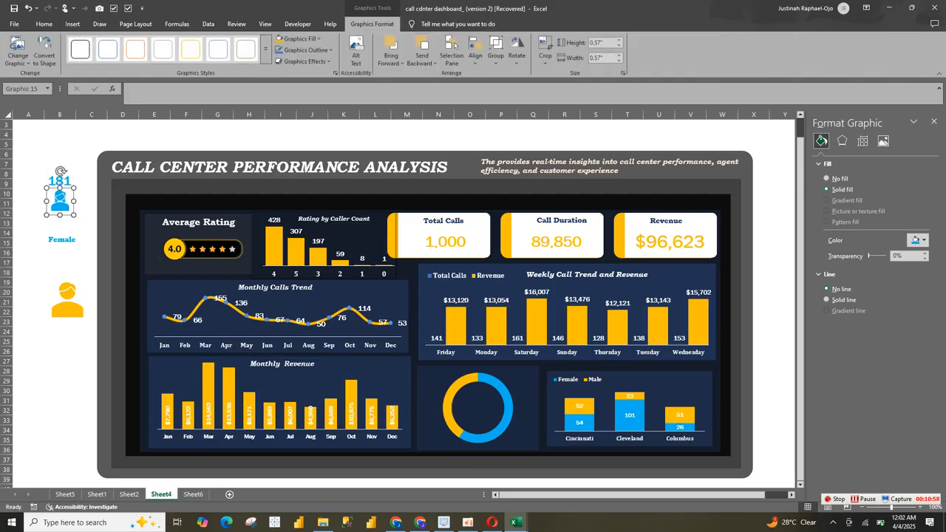
Step: Set the male icon's height to 0.57" to match the female icon
{"action": "left_click", "coordinate": [71, 307]}
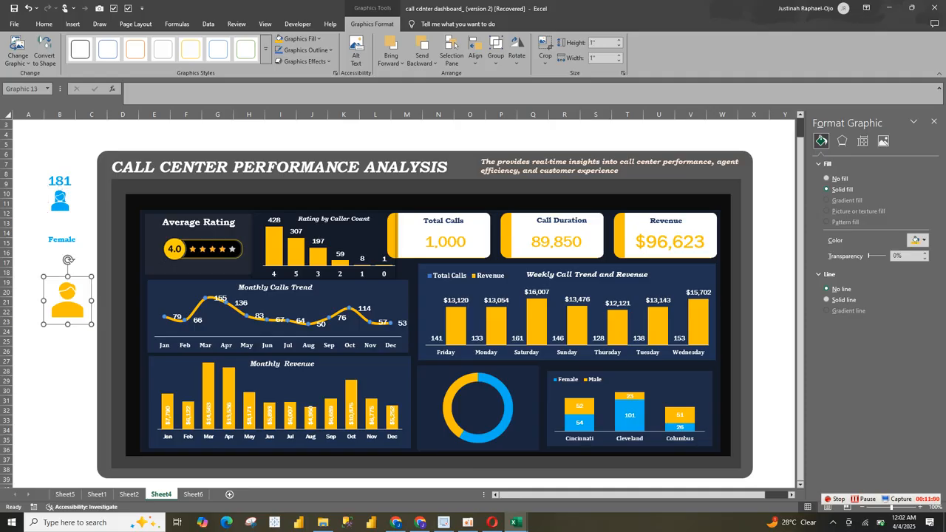
{"action": "left_click", "coordinate": [602, 43]}
{"action": "type", "text": "0.57"}
{"action": "key", "text": "Return"}
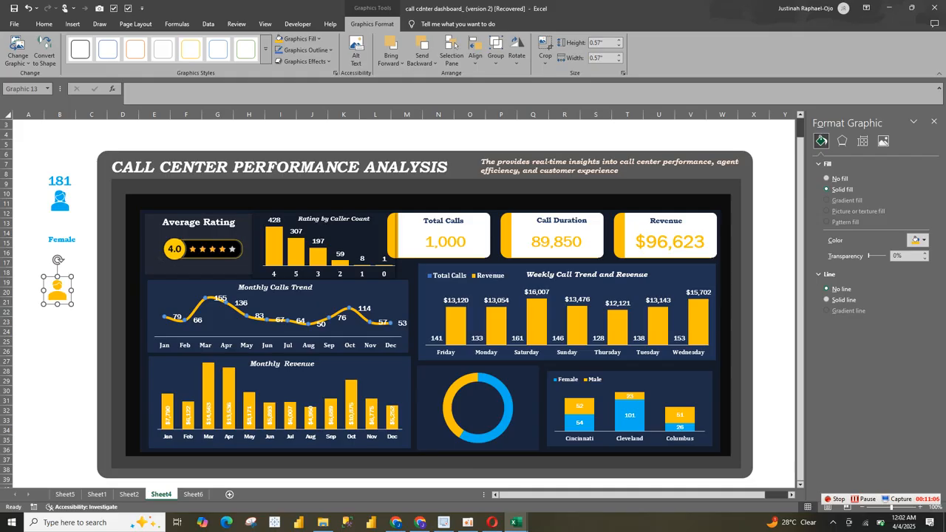
Step: Move the Female label up beneath the female icon and enlarge its text to size 14
{"action": "left_click", "coordinate": [60, 201]}
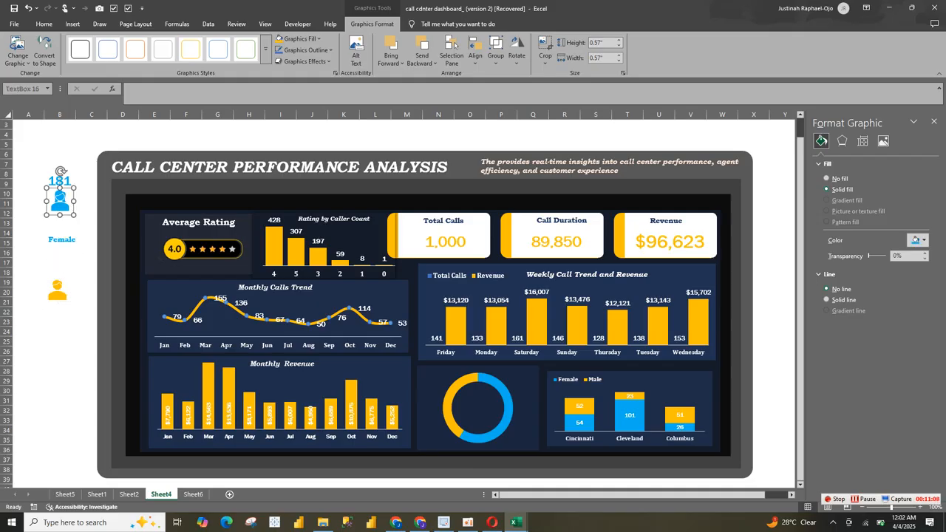
{"action": "left_click", "coordinate": [68, 240]}
{"action": "left_click_drag", "start_coordinate": [68, 239], "coordinate": [67, 221]}
{"action": "left_click", "coordinate": [175, 42]}
{"action": "left_click", "coordinate": [176, 42]}
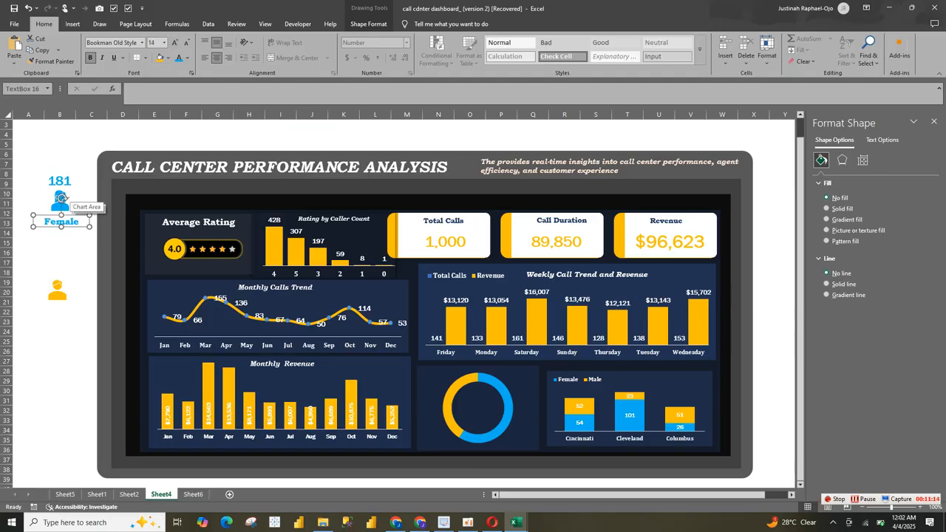
Step: Copy the female icon's number box and Female label together and paste the copies below the male icon
{"action": "left_click", "coordinate": [61, 191], "text": "shift"}
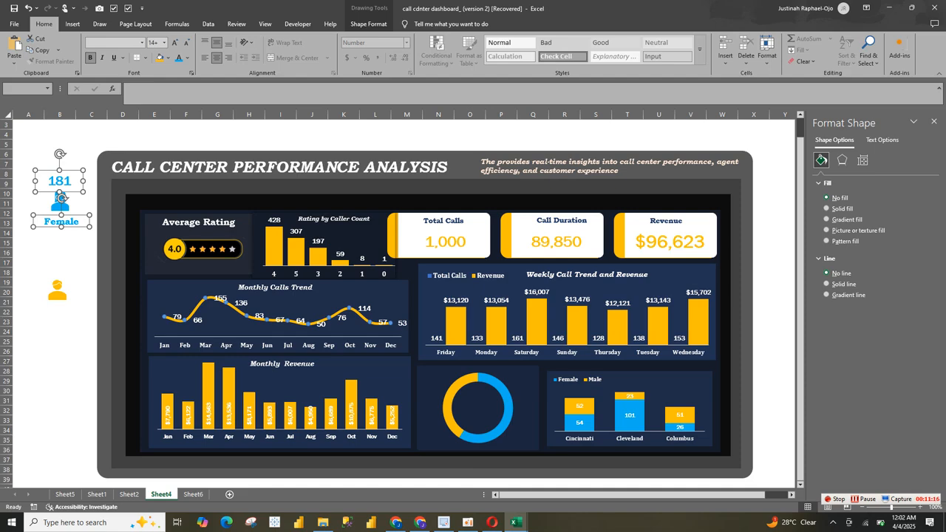
{"action": "left_click", "coordinate": [60, 323]}
{"action": "key", "text": "ctrl+v"}
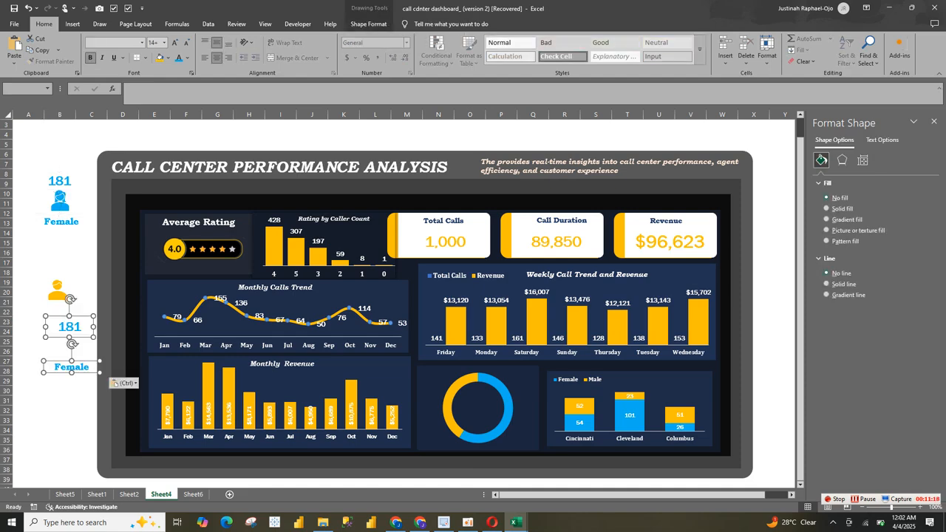
Step: Tighten the layout around the female icon by moving its label slightly up and its number slightly down
{"action": "left_click", "coordinate": [60, 200]}
{"action": "left_click", "coordinate": [63, 221]}
{"action": "left_click_drag", "start_coordinate": [64, 221], "coordinate": [62, 216]}
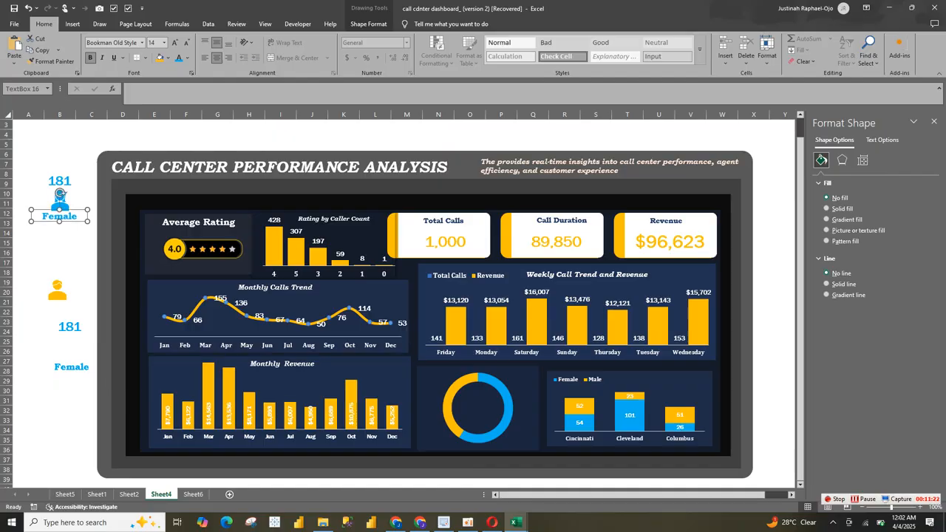
{"action": "left_click", "coordinate": [60, 181]}
{"action": "left_click_drag", "start_coordinate": [60, 181], "coordinate": [60, 185]}
Step: Group the female icon with its number box and Female label into a single object
{"action": "left_click", "coordinate": [60, 195], "text": "shift"}
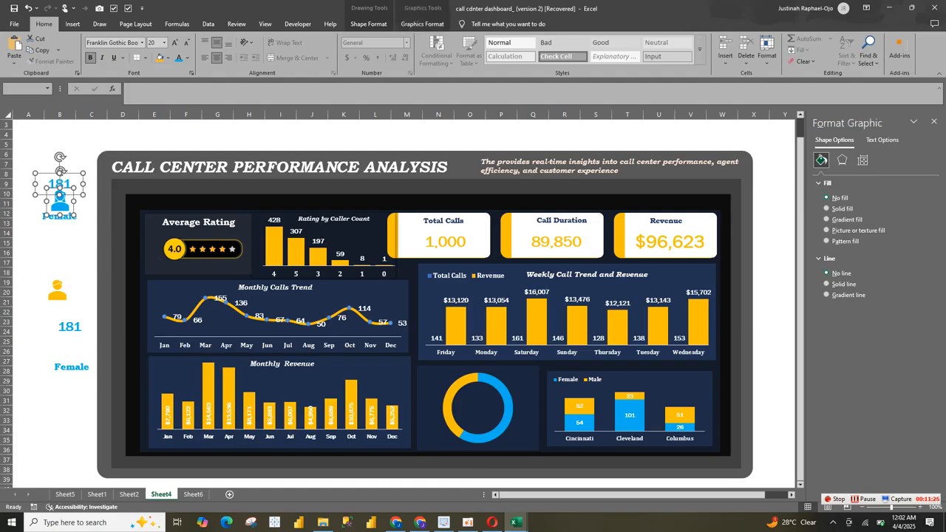
{"action": "left_click", "coordinate": [60, 203], "text": "shift"}
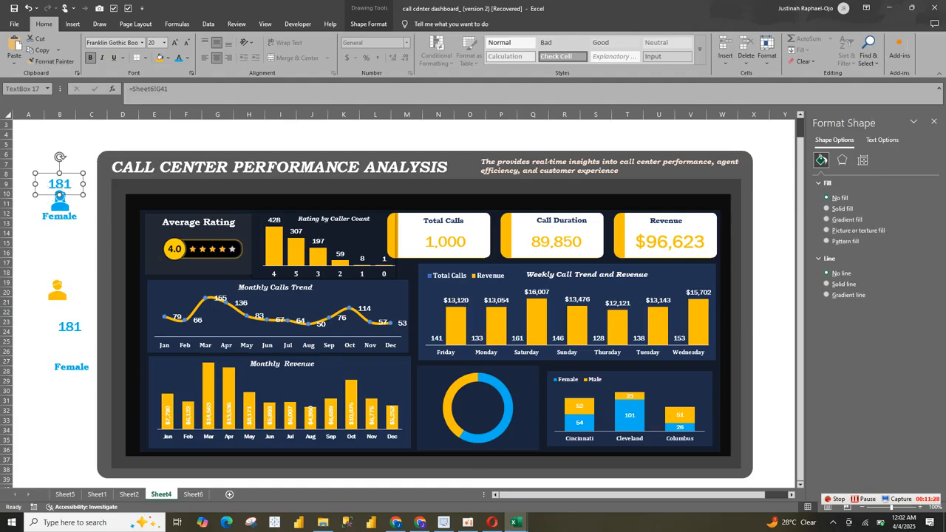
{"action": "left_click", "coordinate": [60, 216], "text": "shift"}
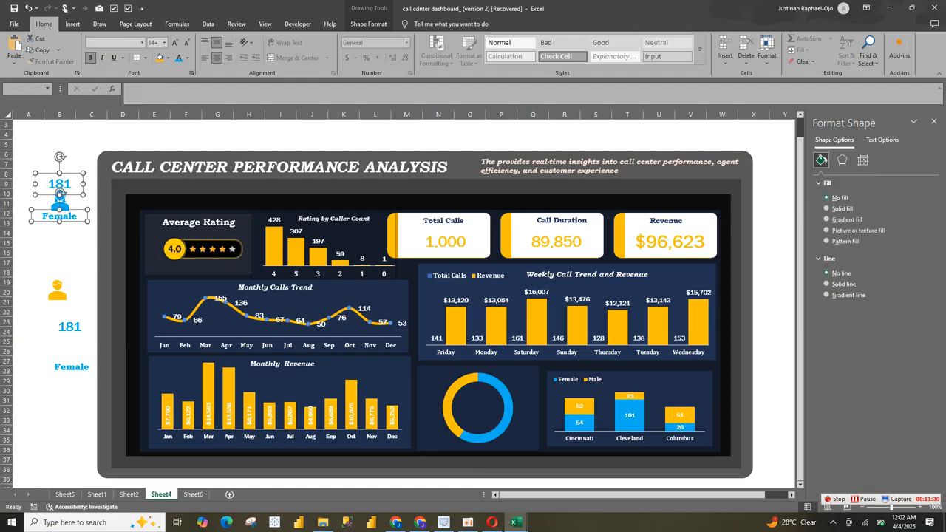
{"action": "left_click", "coordinate": [60, 194], "text": "shift"}
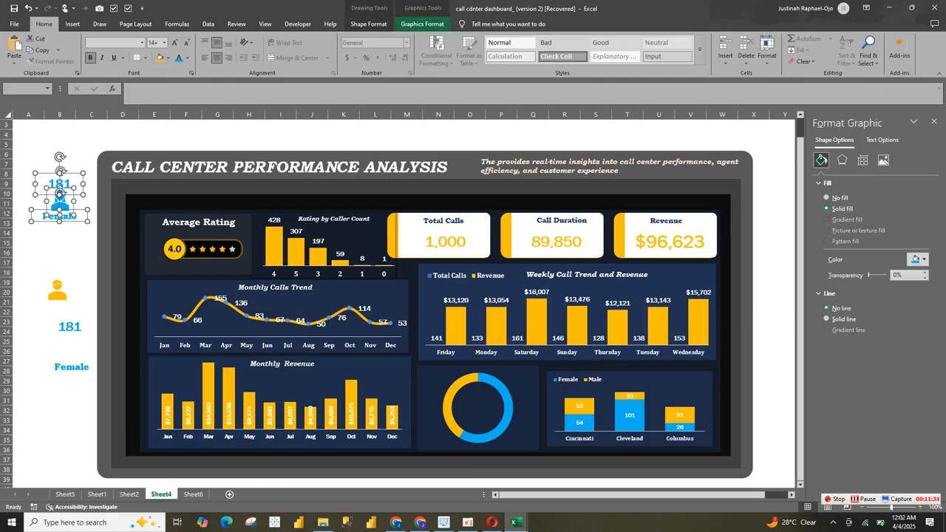
{"action": "left_click", "coordinate": [422, 24]}
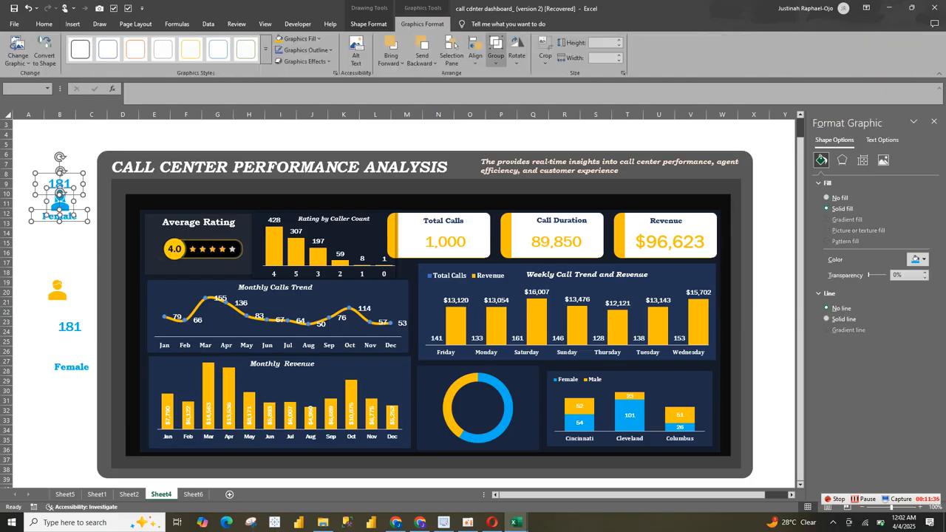
{"action": "left_click", "coordinate": [495, 56]}
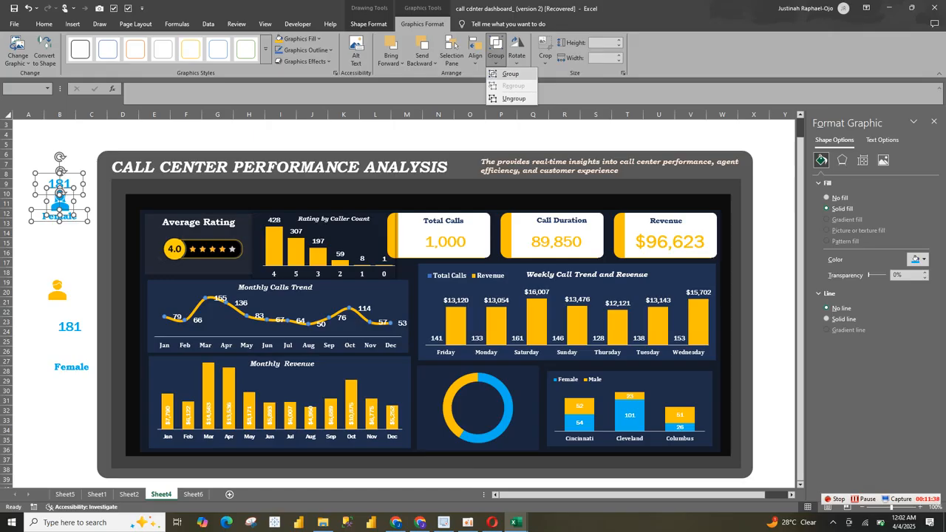
{"action": "left_click", "coordinate": [510, 73]}
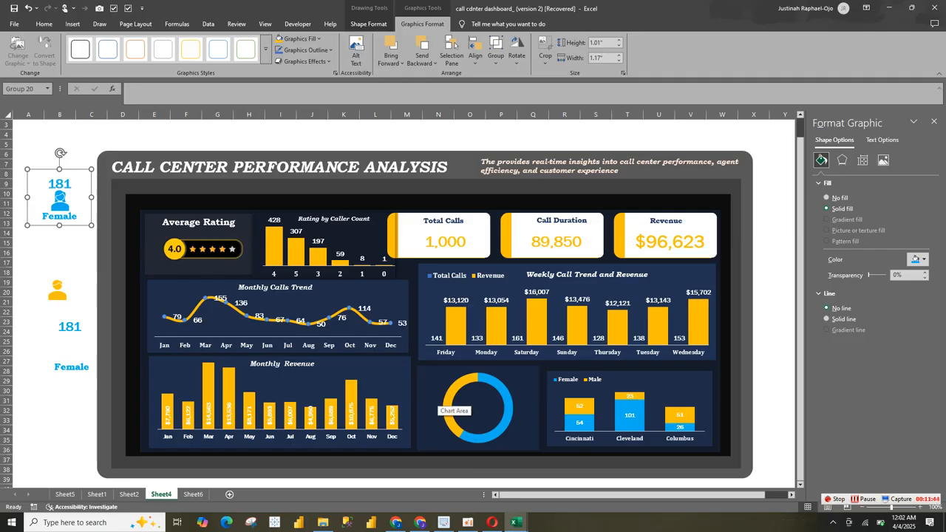
Step: Shrink the doughnut's plot area slightly and place the female icon group beside the ring's right edge
{"action": "left_click", "coordinate": [466, 410]}
{"action": "left_click", "coordinate": [477, 408]}
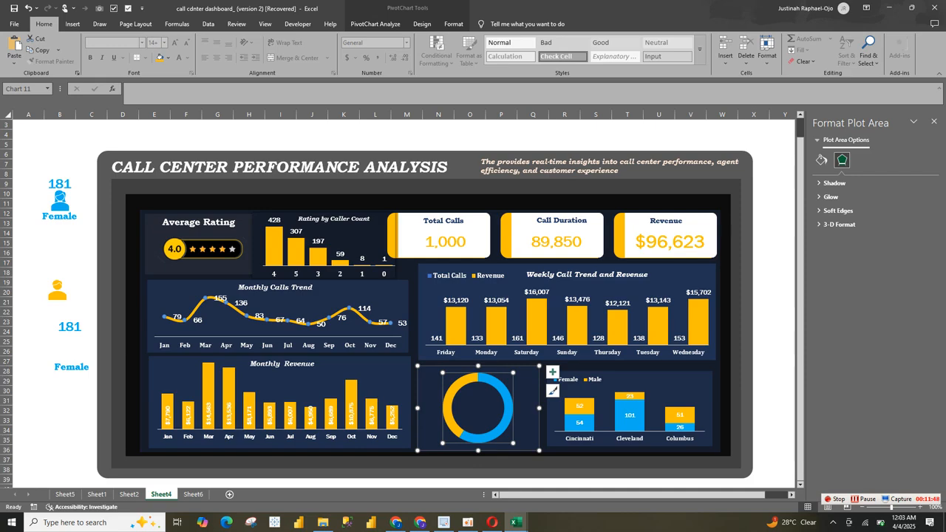
{"action": "left_click_drag", "start_coordinate": [443, 443], "coordinate": [448, 436]}
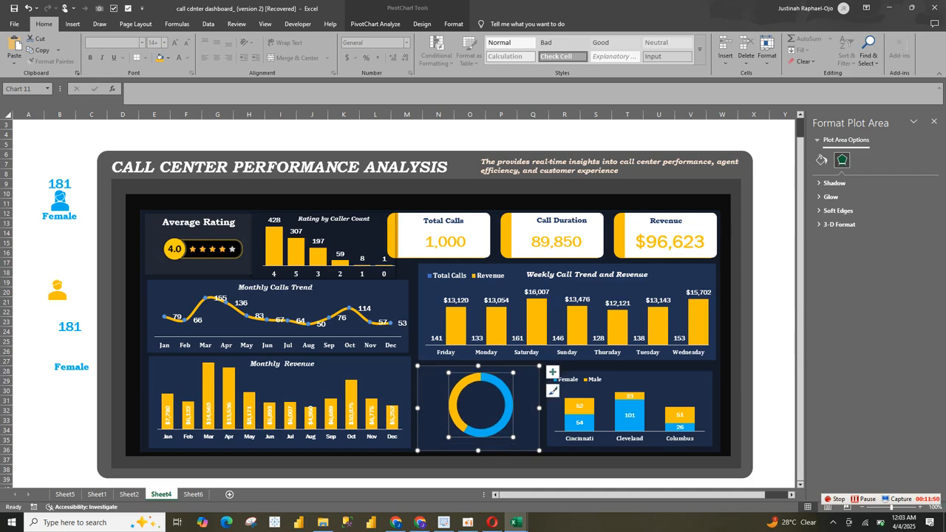
{"action": "left_click", "coordinate": [59, 198]}
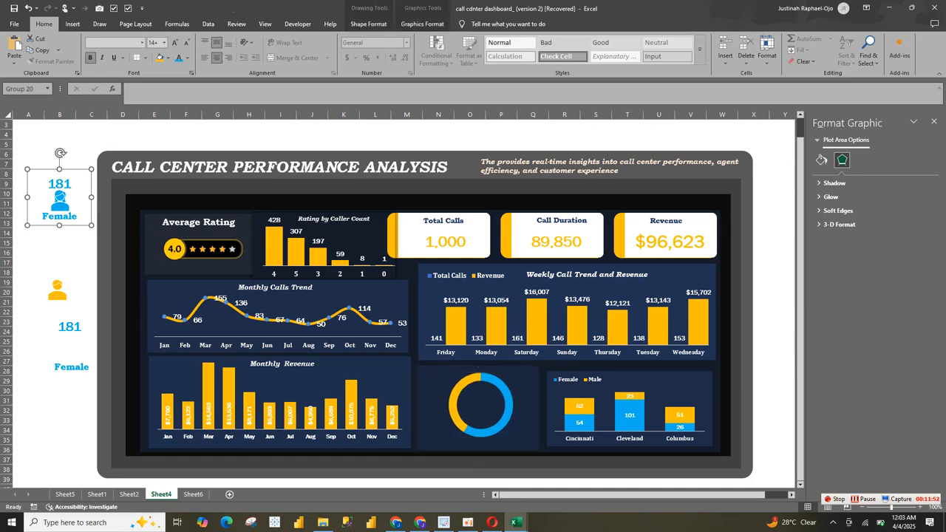
{"action": "left_click_drag", "start_coordinate": [59, 198], "coordinate": [526, 406]}
Step: Narrow the city rating chart from its left edge and widen the gender doughnut chart area toward it
{"action": "left_click", "coordinate": [641, 397]}
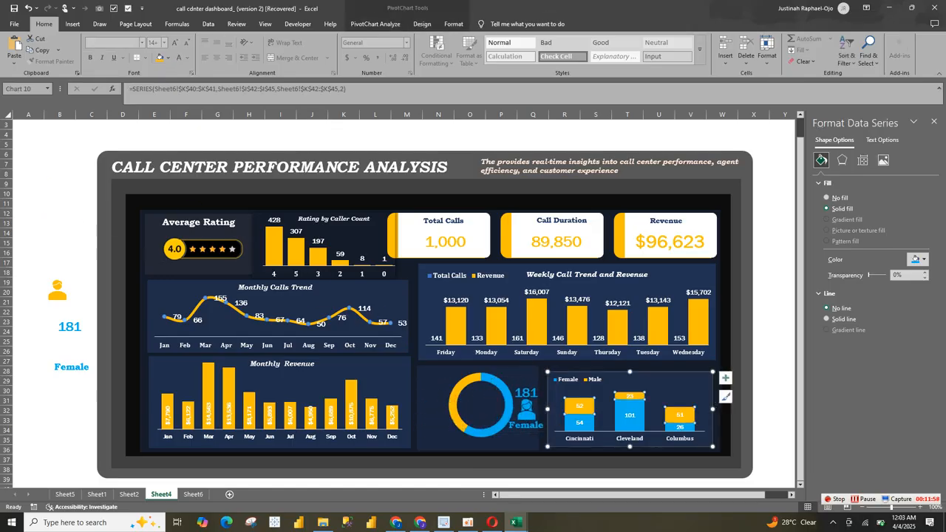
{"action": "left_click_drag", "start_coordinate": [547, 409], "coordinate": [559, 408]}
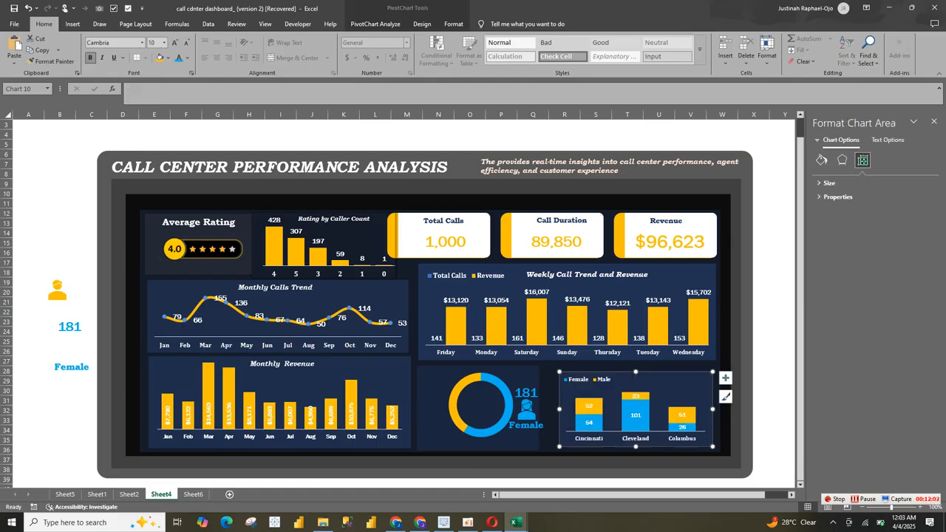
{"action": "left_click", "coordinate": [434, 385]}
{"action": "left_click", "coordinate": [821, 159]}
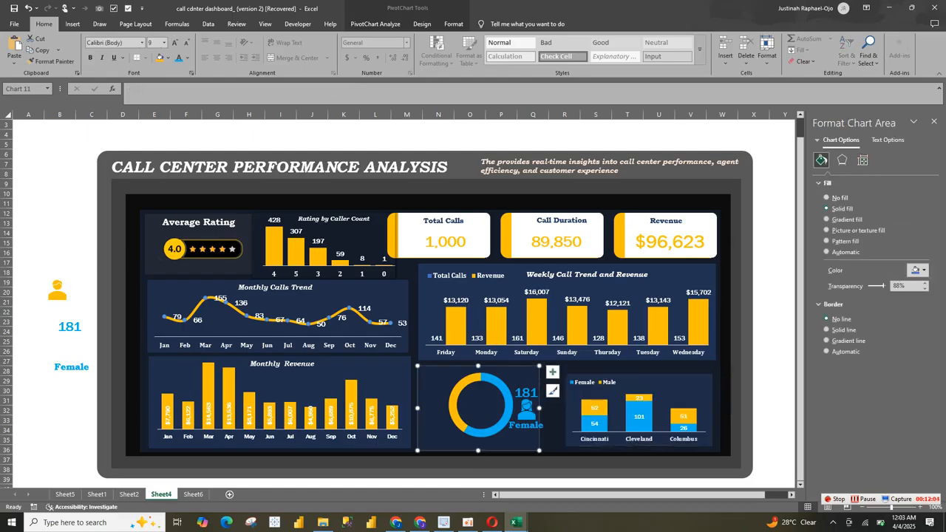
{"action": "left_click_drag", "start_coordinate": [538, 408], "coordinate": [551, 408]}
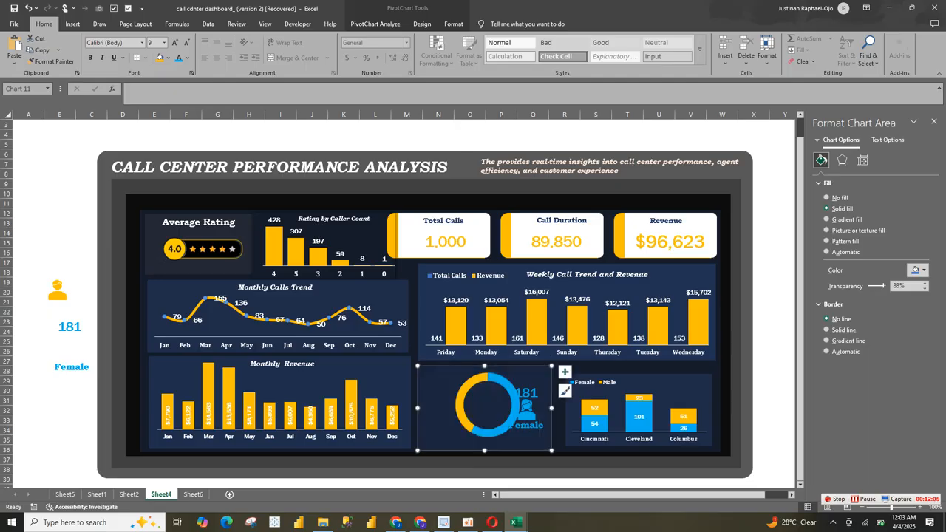
Step: Shift the doughnut ring left within its chart area so it clears the female icon group
{"action": "left_click", "coordinate": [486, 405]}
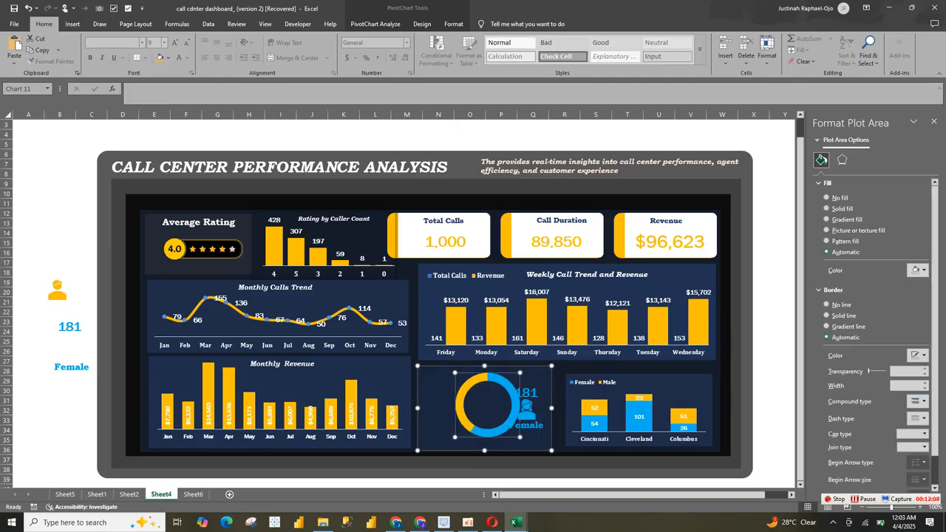
{"action": "left_click_drag", "start_coordinate": [487, 405], "coordinate": [484, 405]}
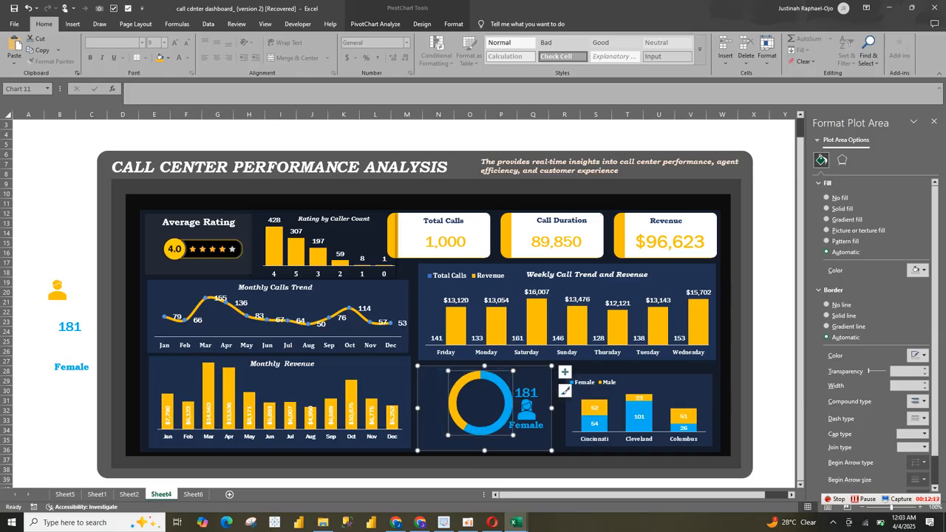
{"action": "left_click", "coordinate": [525, 392]}
{"action": "left_click", "coordinate": [530, 376]}
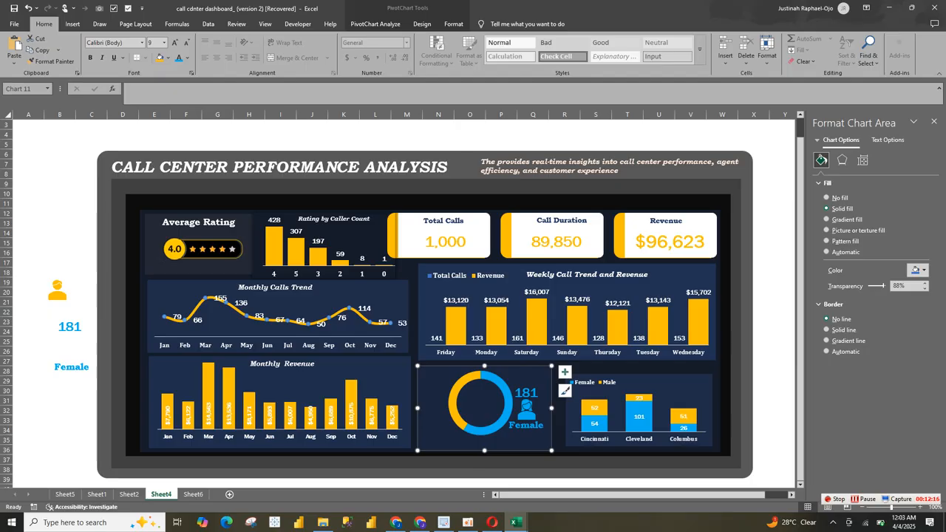
Step: Position the copied number box above the male icon and the copied Female label directly beneath it
{"action": "left_click", "coordinate": [70, 326]}
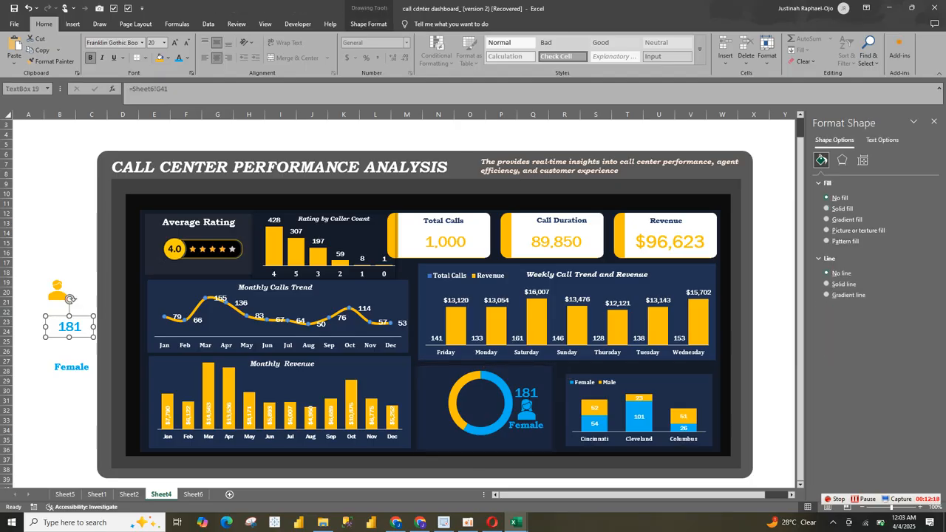
{"action": "left_click_drag", "start_coordinate": [70, 326], "coordinate": [57, 269]}
{"action": "left_click", "coordinate": [72, 367]}
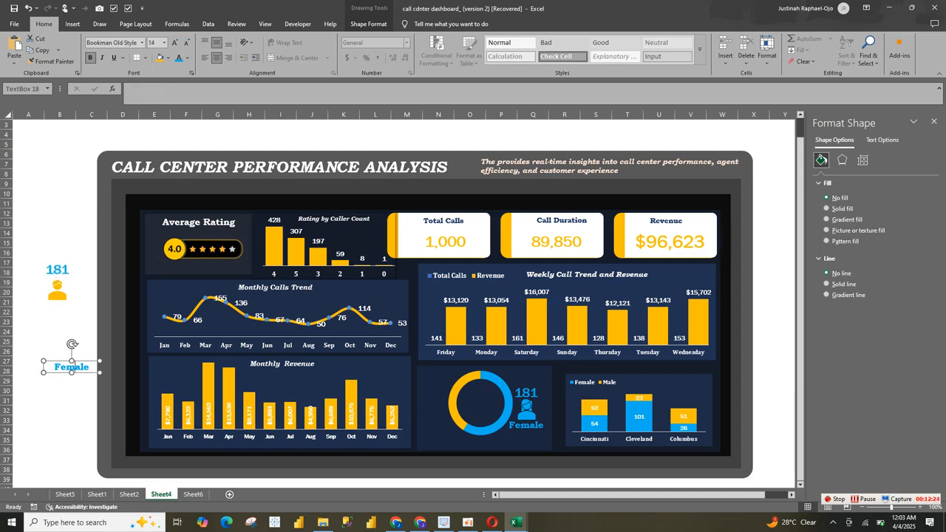
{"action": "left_click_drag", "start_coordinate": [72, 367], "coordinate": [59, 310]}
Step: Change the label text beneath the male icon to Male
{"action": "double_click", "coordinate": [60, 310]}
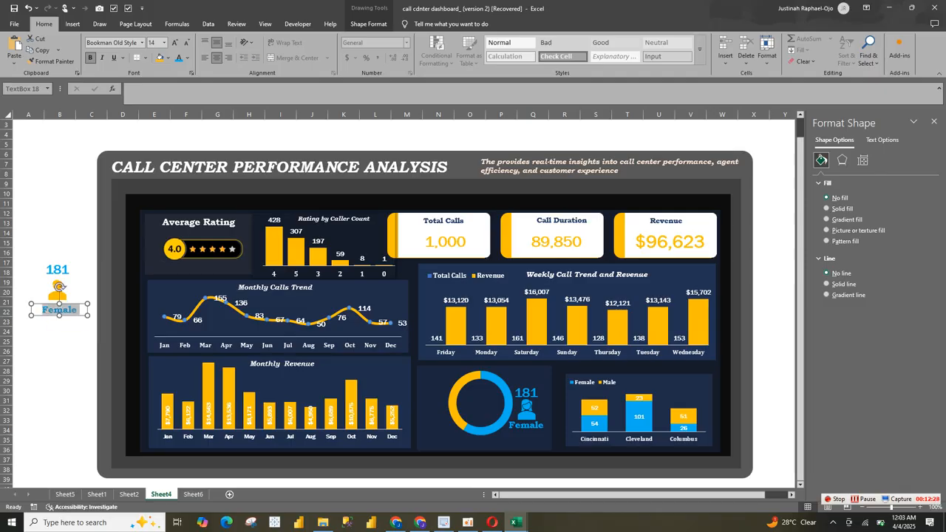
{"action": "type", "text": "Male"}
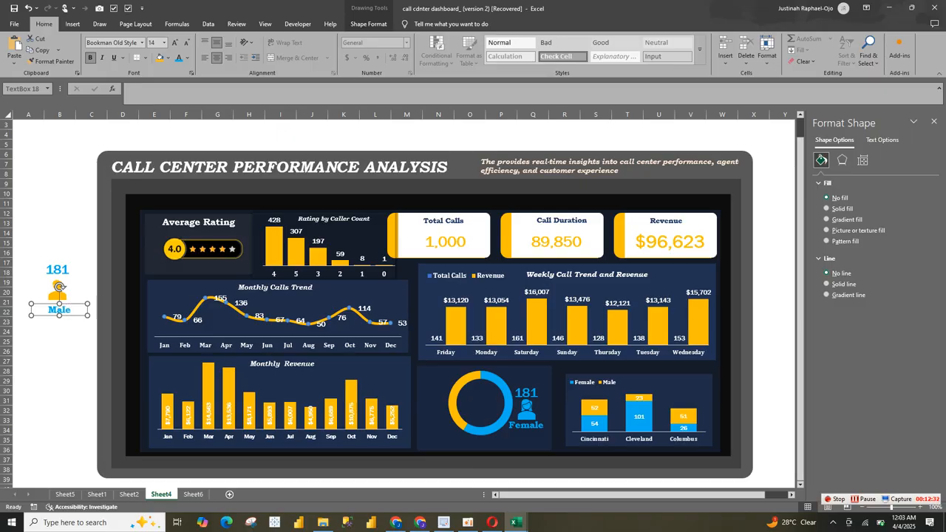
{"action": "left_click", "coordinate": [91, 282]}
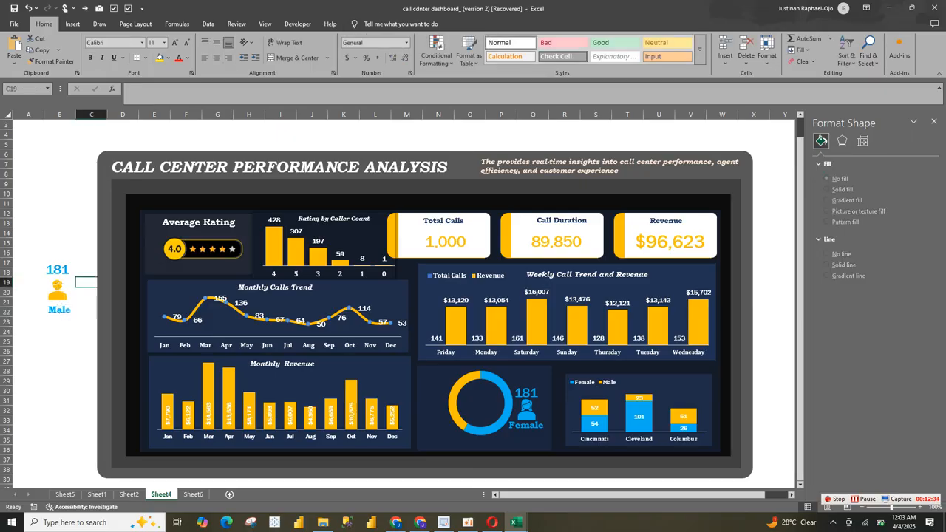
Step: Link the number box above the male icon to the Male count in Sheet6 cell G42
{"action": "left_click", "coordinate": [58, 270]}
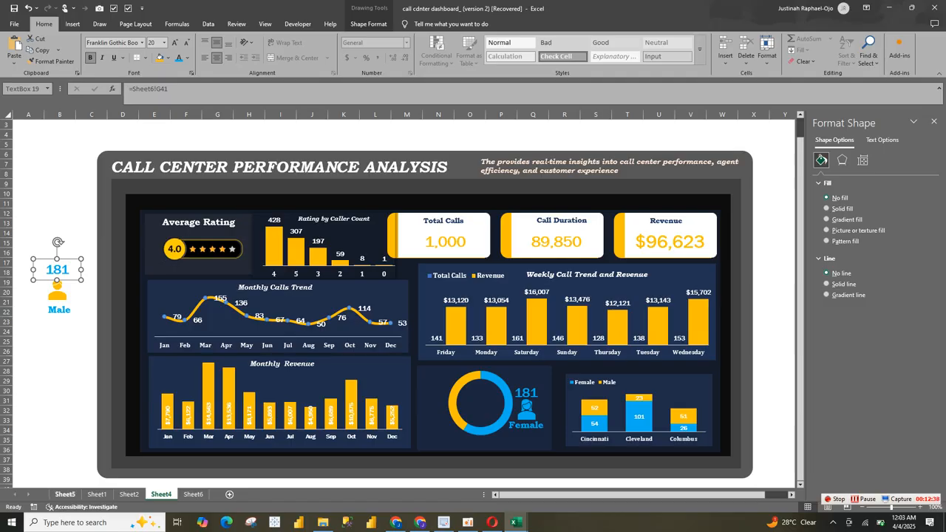
{"action": "left_click", "coordinate": [130, 494]}
{"action": "left_click", "coordinate": [192, 494]}
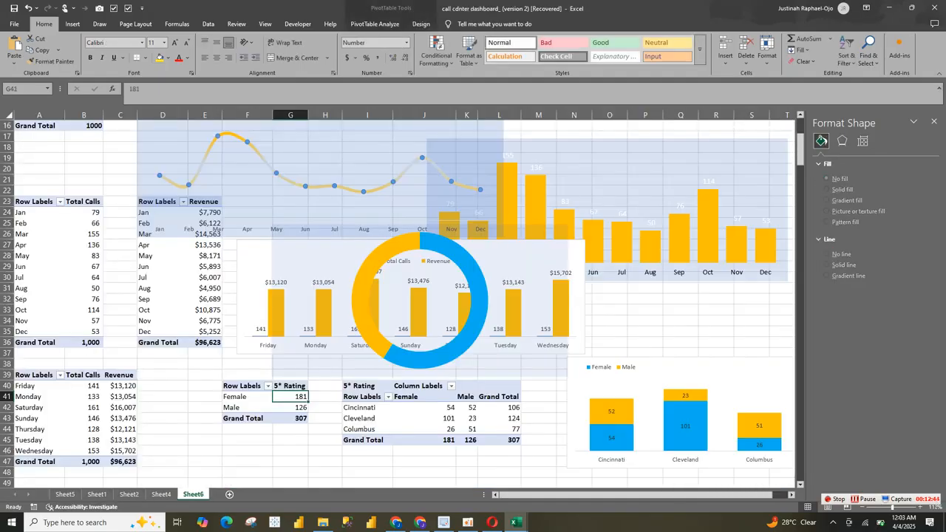
{"action": "left_click", "coordinate": [162, 495]}
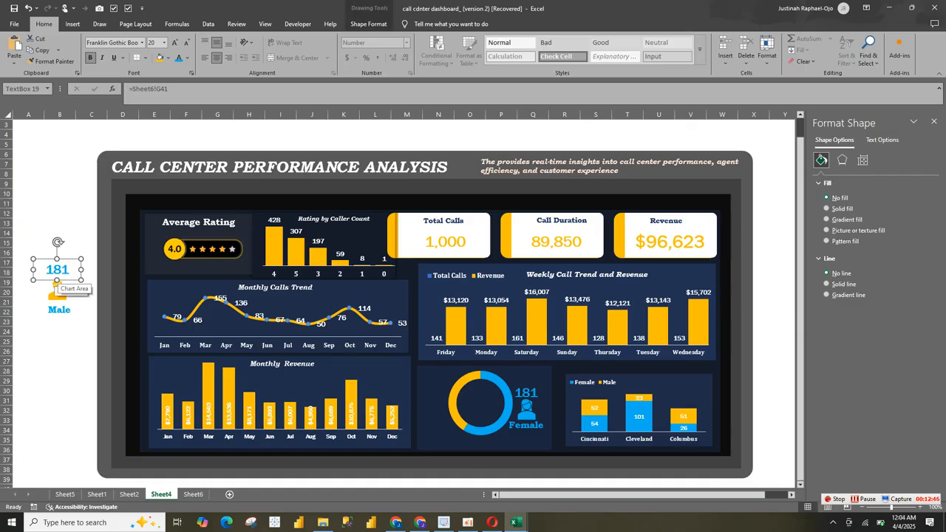
{"action": "left_click", "coordinate": [170, 89]}
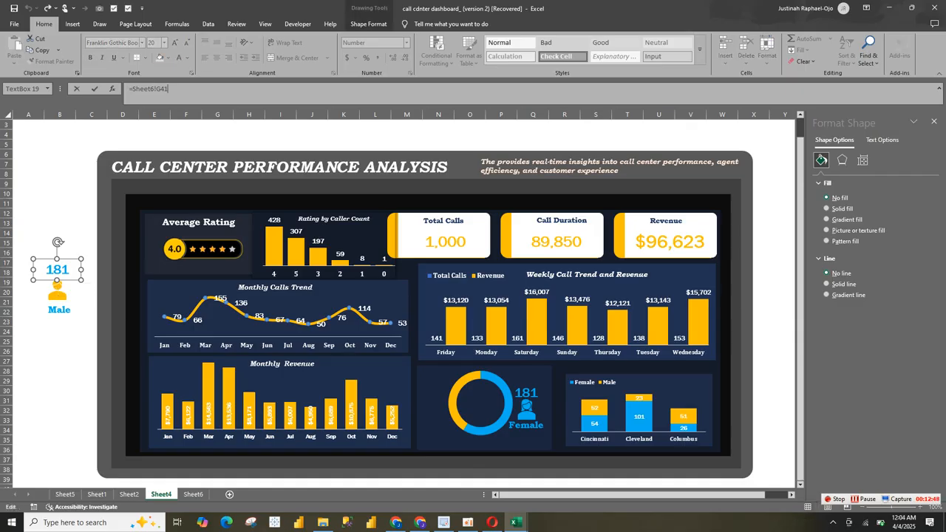
{"action": "key", "text": "BackSpace"}
{"action": "type", "text": "2"}
{"action": "key", "text": "Return"}
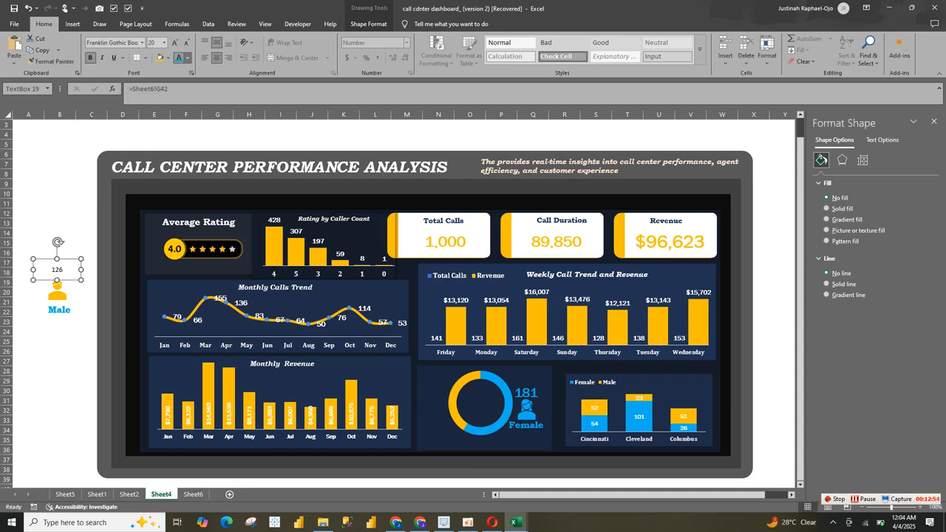
Step: Format the male count as bold gold text, changing its font and enlarging it to match the female count
{"action": "left_click", "coordinate": [189, 58]}
{"action": "left_click", "coordinate": [196, 252]}
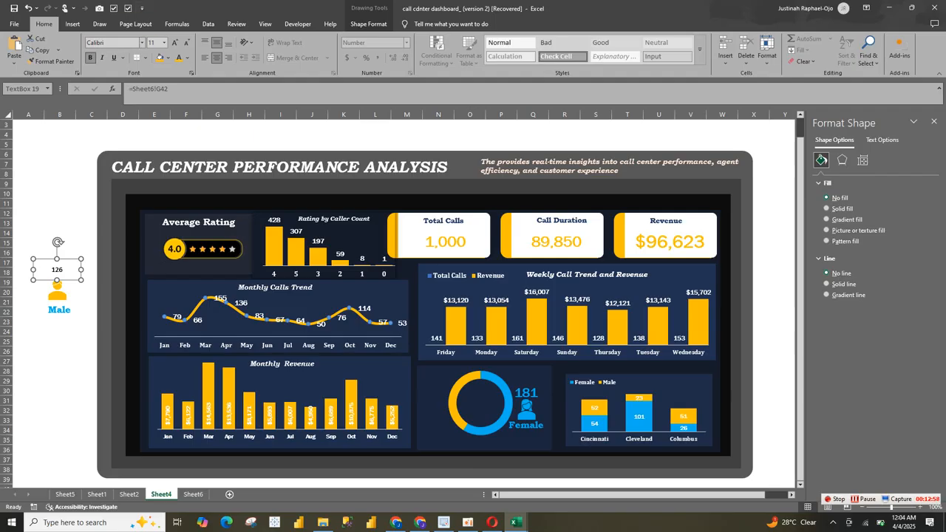
{"action": "left_click", "coordinate": [142, 42]}
{"action": "left_click_drag", "start_coordinate": [220, 102], "coordinate": [220, 68]}
{"action": "left_click", "coordinate": [123, 102]}
{"action": "left_click", "coordinate": [175, 42]}
{"action": "left_click", "coordinate": [175, 42]}
{"action": "left_click", "coordinate": [176, 42]}
{"action": "left_click", "coordinate": [175, 42]}
{"action": "left_click", "coordinate": [175, 42]}
{"action": "left_click", "coordinate": [178, 57]}
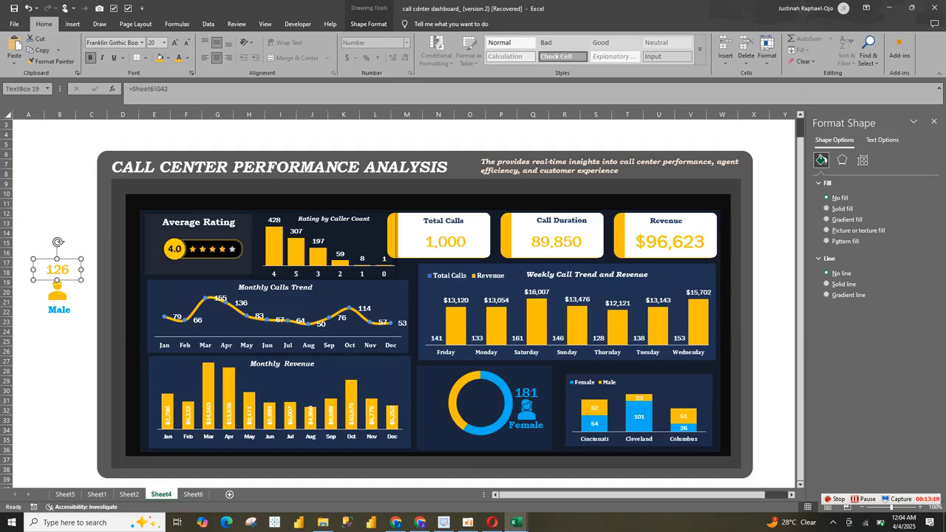
Step: Recolor the Male label gold and group it with the male count and icon
{"action": "left_click", "coordinate": [59, 309], "text": "ctrl"}
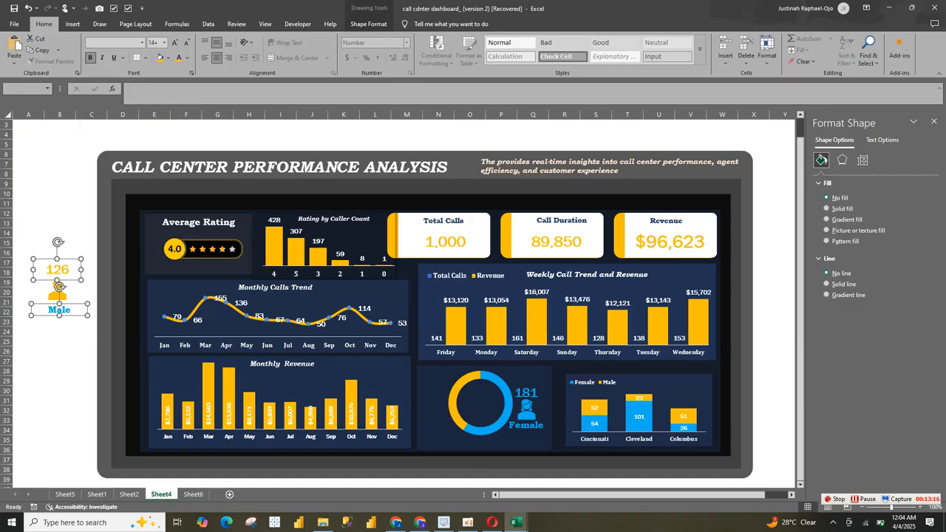
{"action": "left_click", "coordinate": [179, 58]}
{"action": "left_click", "coordinate": [58, 288], "text": "shift"}
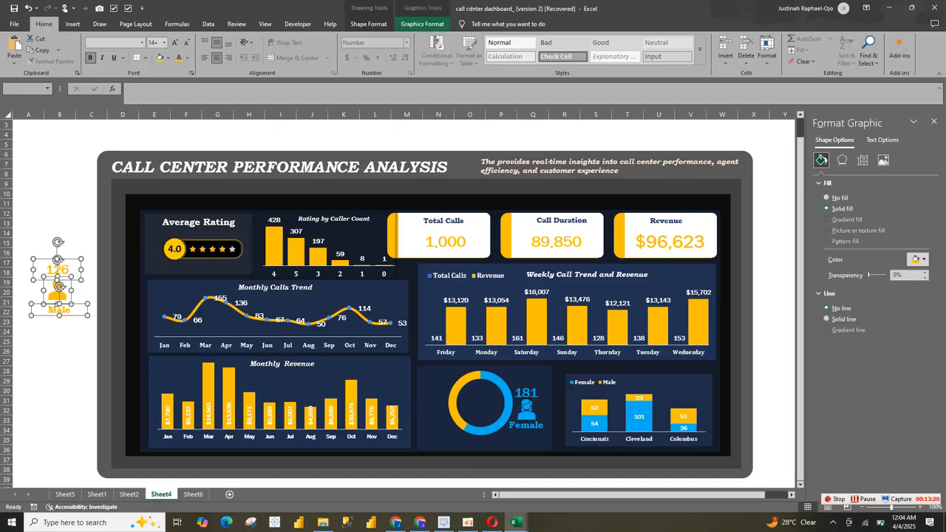
{"action": "left_click", "coordinate": [422, 23]}
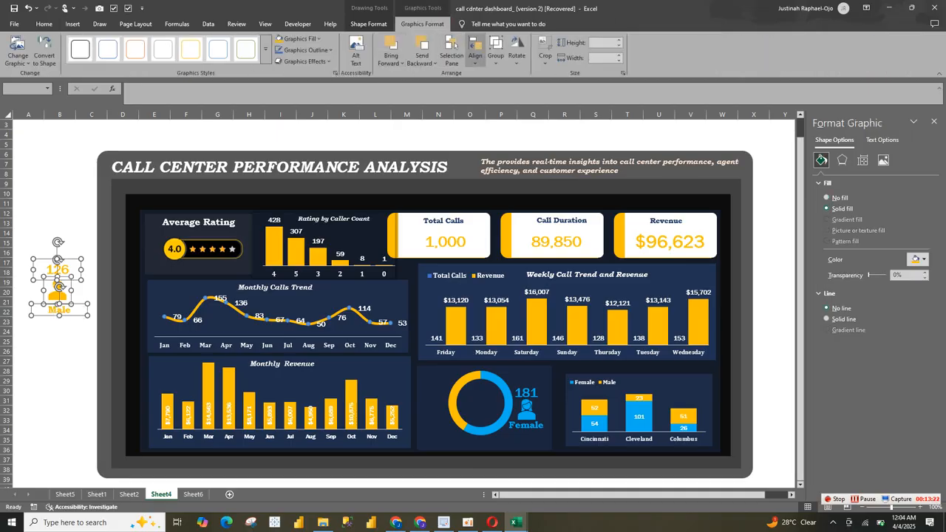
{"action": "left_click", "coordinate": [496, 55]}
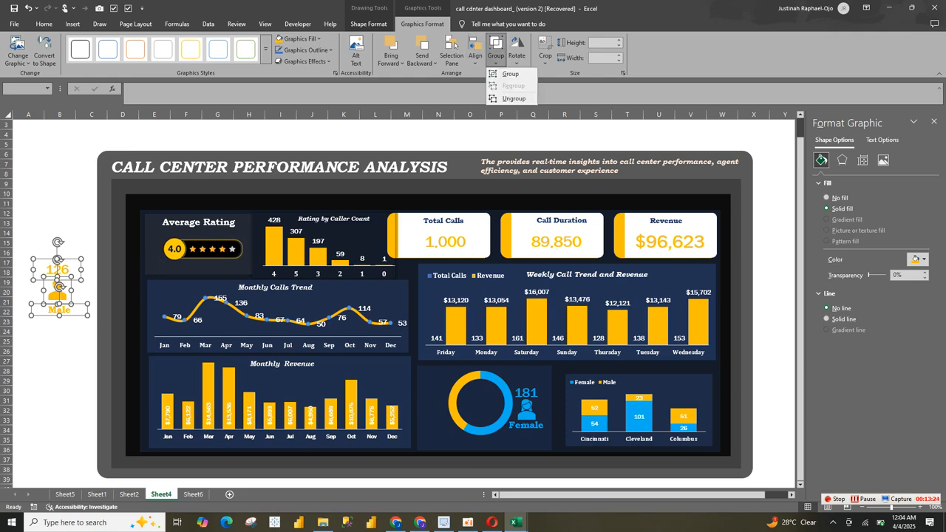
{"action": "left_click", "coordinate": [510, 74]}
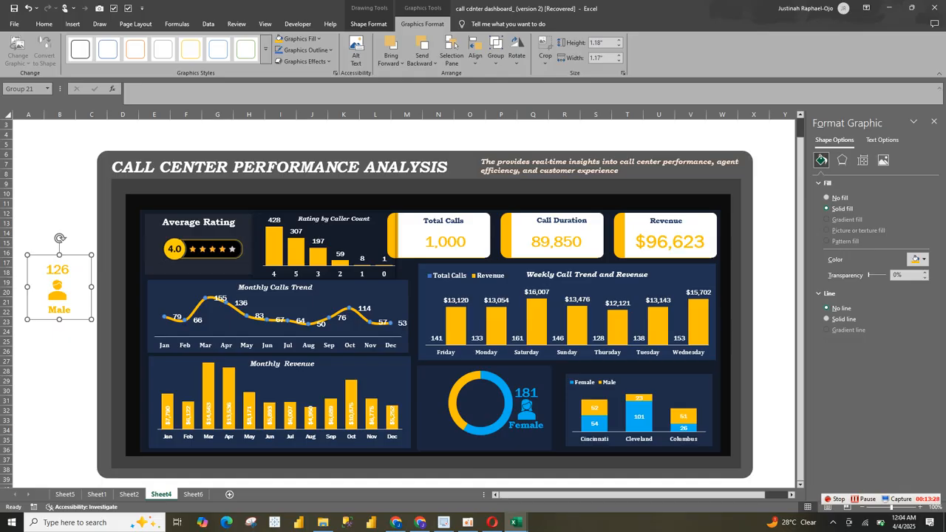
Step: Try to paste the male group inside the gender doughnut chart and position it at the ring's left side
{"action": "left_click", "coordinate": [437, 402]}
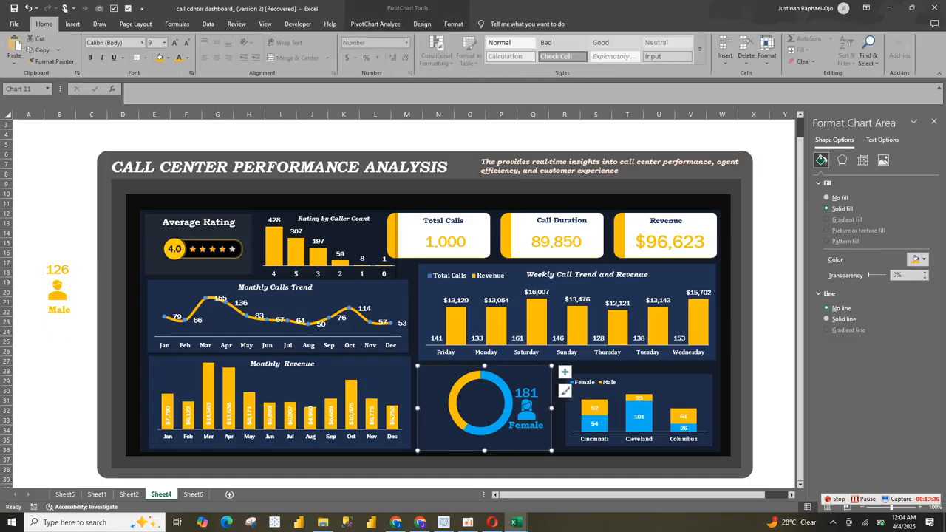
{"action": "key", "text": "ctrl+v"}
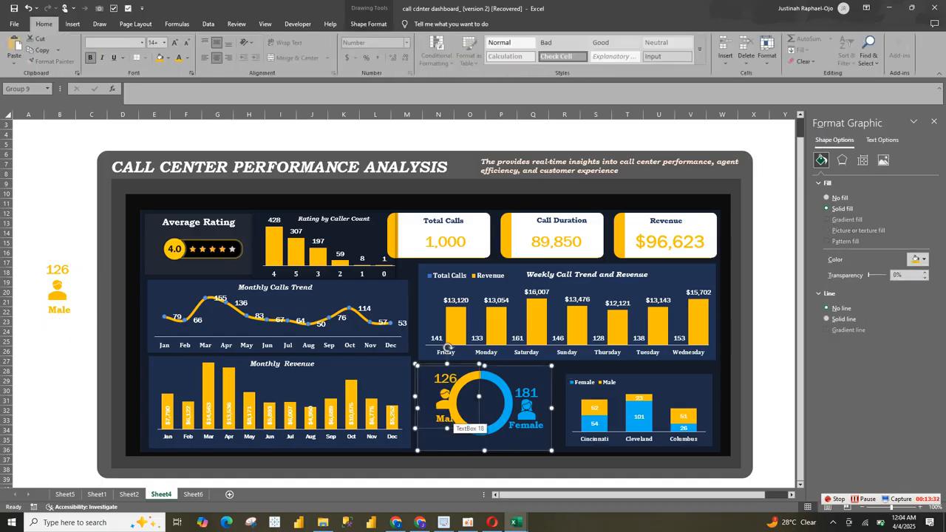
{"action": "left_click", "coordinate": [434, 435]}
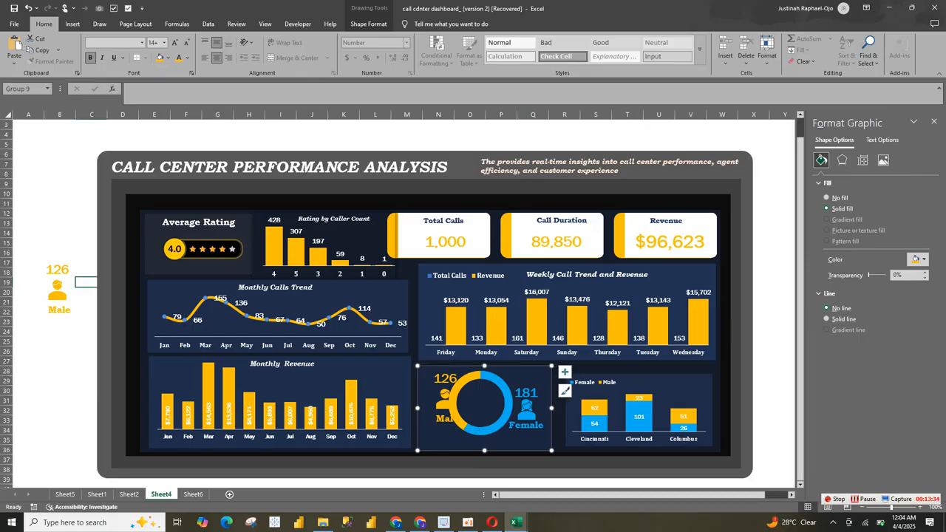
{"action": "left_click", "coordinate": [436, 419]}
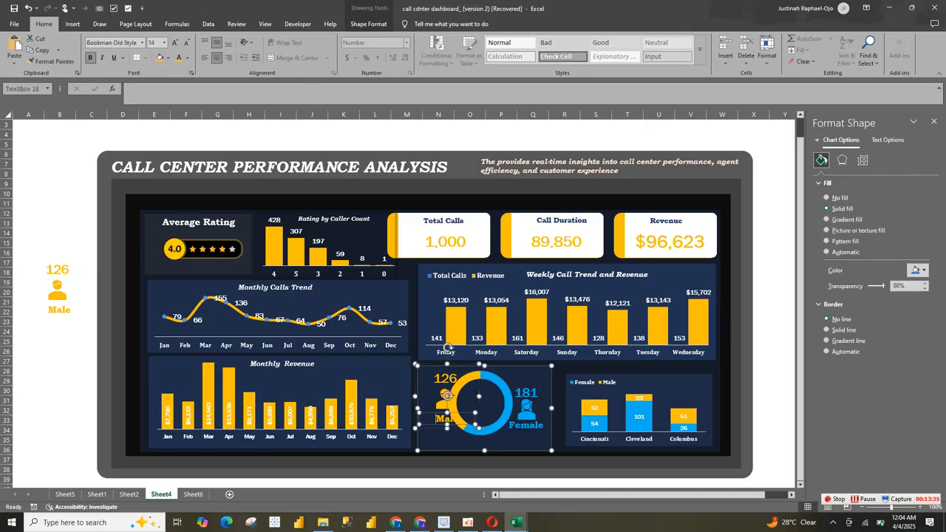
{"action": "left_click_drag", "start_coordinate": [441, 403], "coordinate": [439, 422]}
{"action": "left_click", "coordinate": [444, 417]}
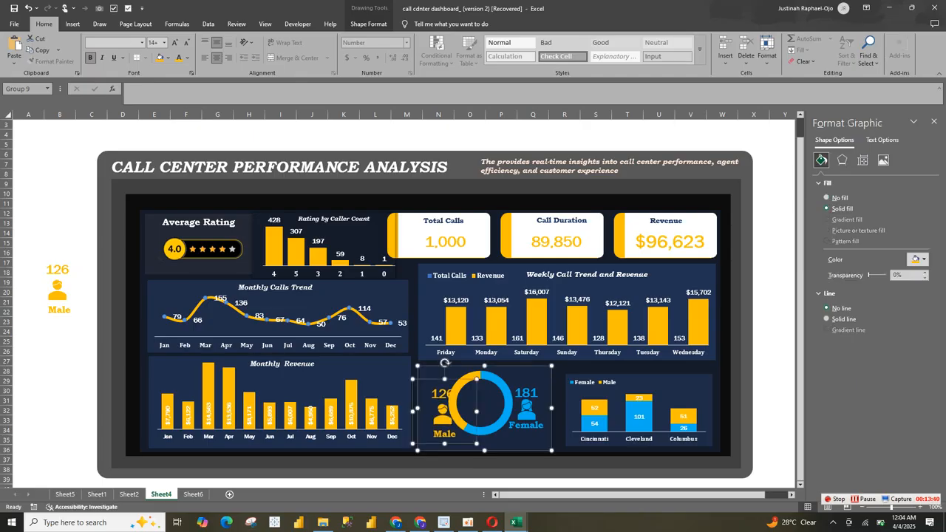
{"action": "key", "text": "Up"}
{"action": "key", "text": "Up"}
{"action": "key", "text": "Up"}
{"action": "key", "text": "Up"}
{"action": "key", "text": "Up"}
{"action": "key", "text": "Up"}
{"action": "key", "text": "Up"}
{"action": "key", "text": "Up"}
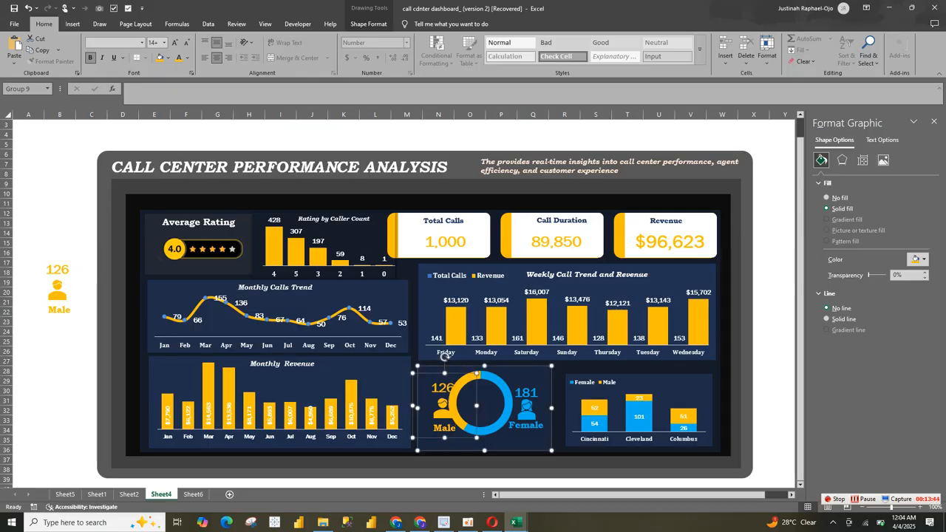
Step: Try shifting the doughnut ring right to clear the pasted male group, and nudge that group down
{"action": "left_click", "coordinate": [477, 405]}
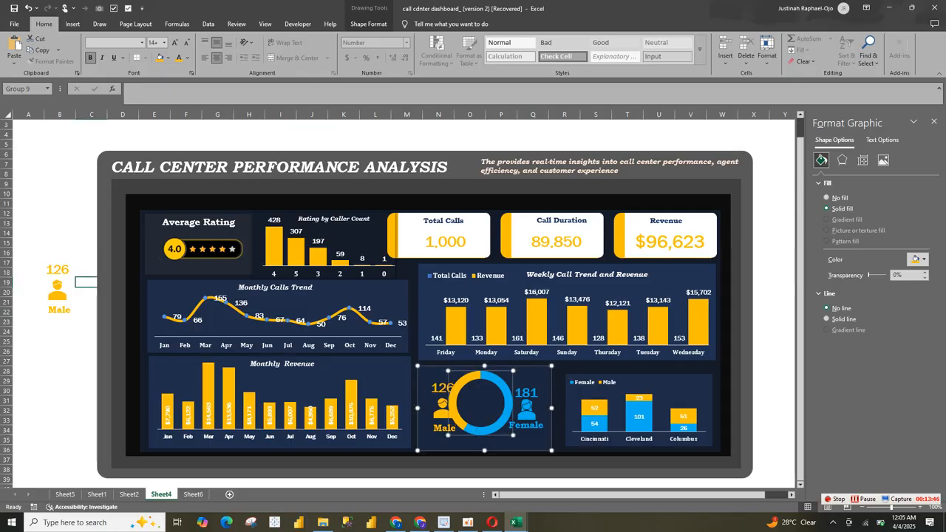
{"action": "left_click", "coordinate": [478, 405]}
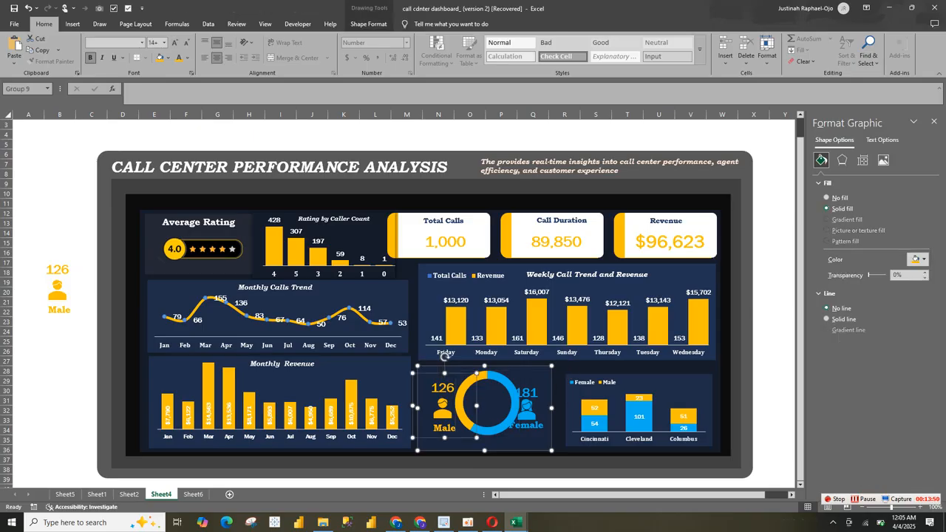
{"action": "key", "text": "Down"}
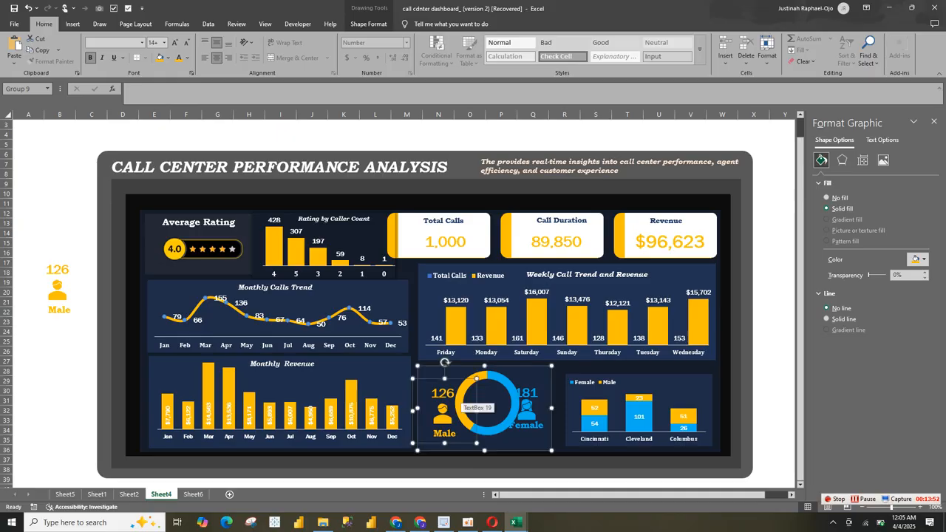
{"action": "left_click", "coordinate": [488, 454]}
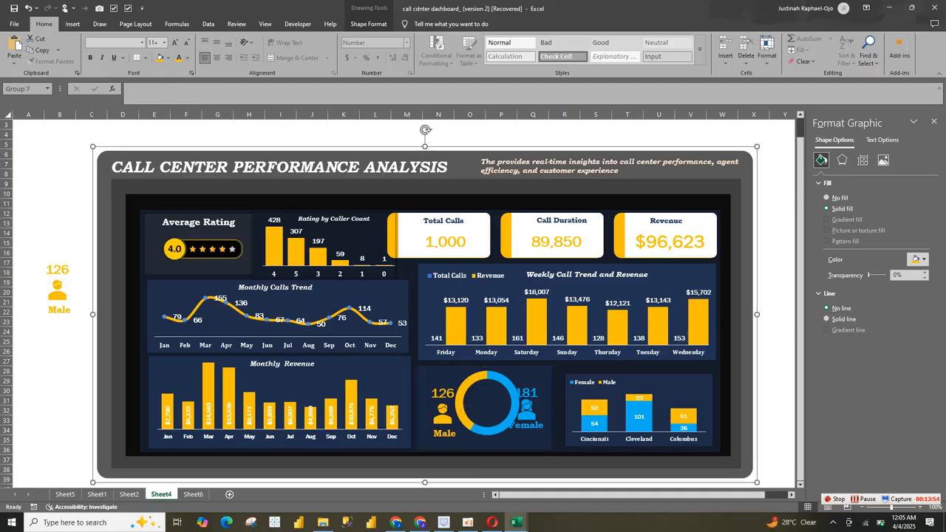
{"action": "left_click", "coordinate": [488, 453]}
{"action": "left_click", "coordinate": [443, 415]}
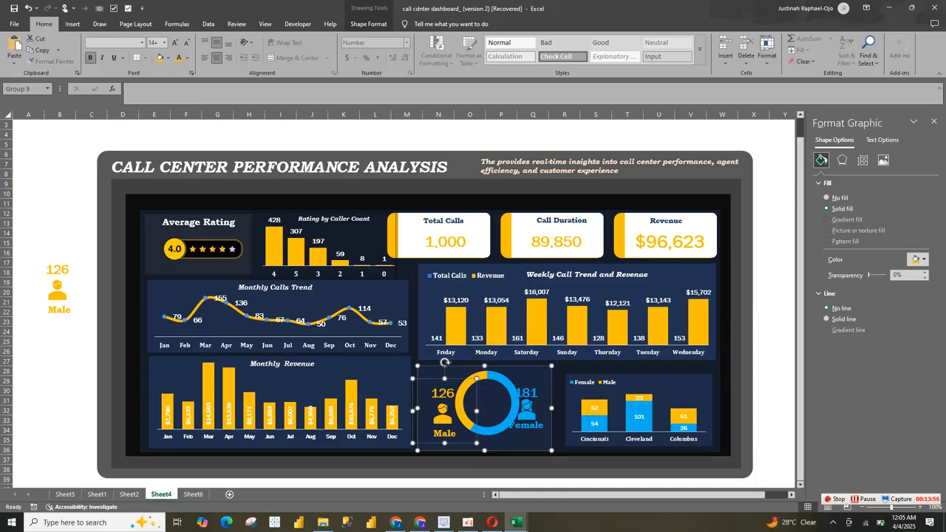
Step: Undo the doughnut ring shift and the placement of the male group inside the chart
{"action": "key", "text": "ctrl+z"}
{"action": "key", "text": "ctrl+z"}
{"action": "key", "text": "ctrl+z"}
{"action": "key", "text": "ctrl+z"}
{"action": "key", "text": "ctrl+z"}
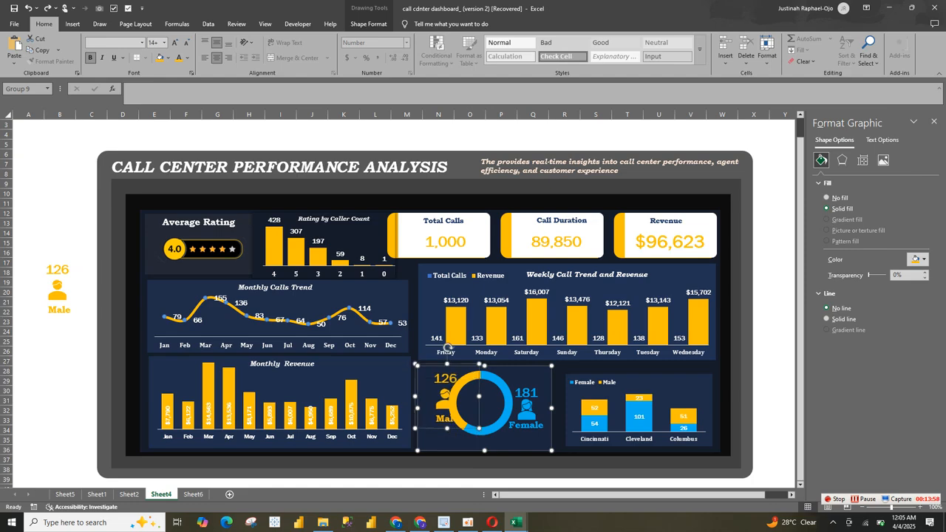
Step: Cut the male group from beside the dashboard, paste it on the dashboard, and place it left of the doughnut ring
{"action": "left_click", "coordinate": [58, 290]}
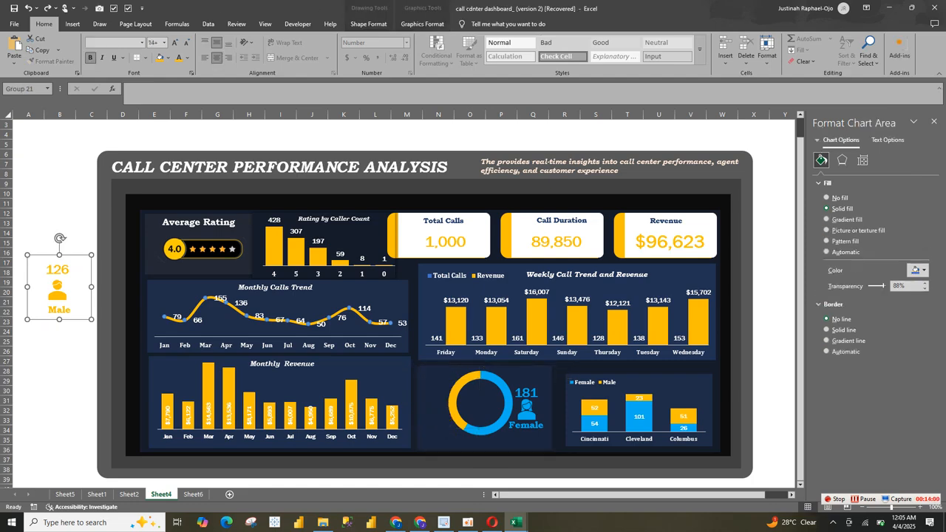
{"action": "key", "text": "Delete"}
{"action": "left_click", "coordinate": [463, 417]}
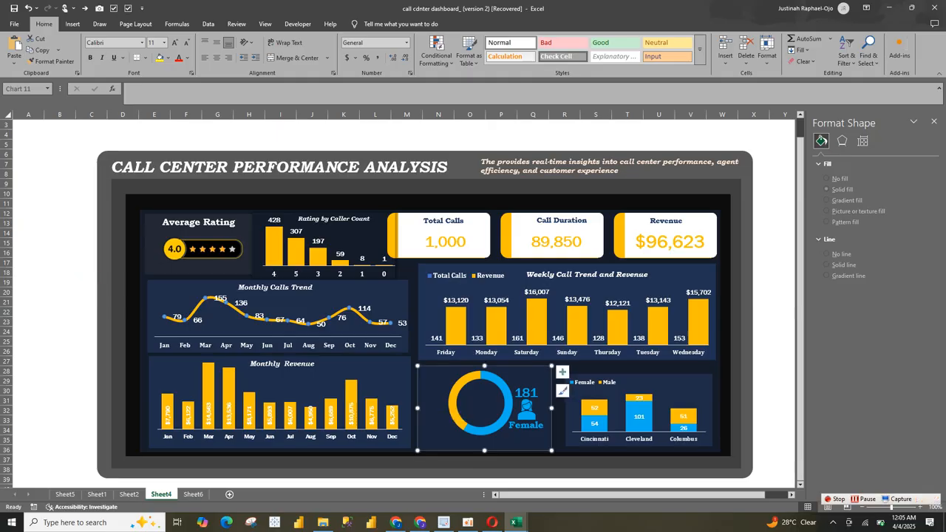
{"action": "left_click", "coordinate": [397, 379]}
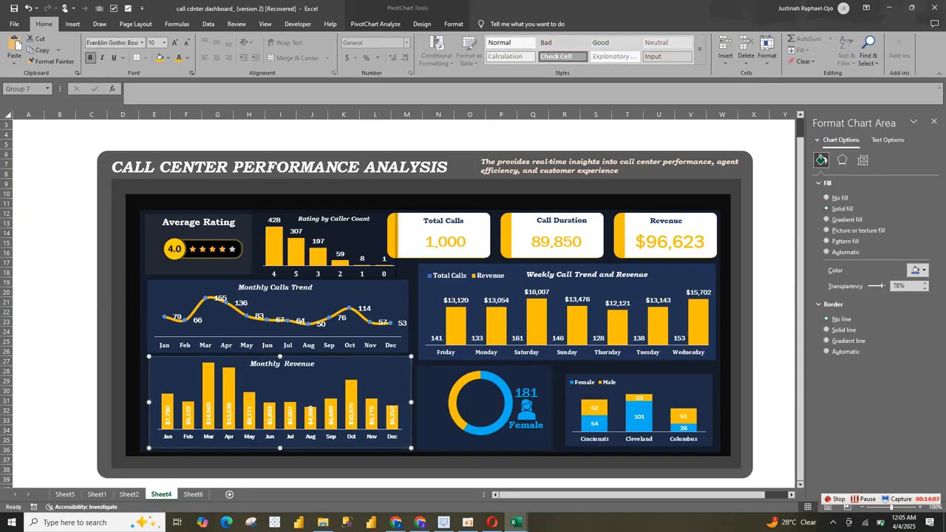
{"action": "left_click", "coordinate": [429, 462]}
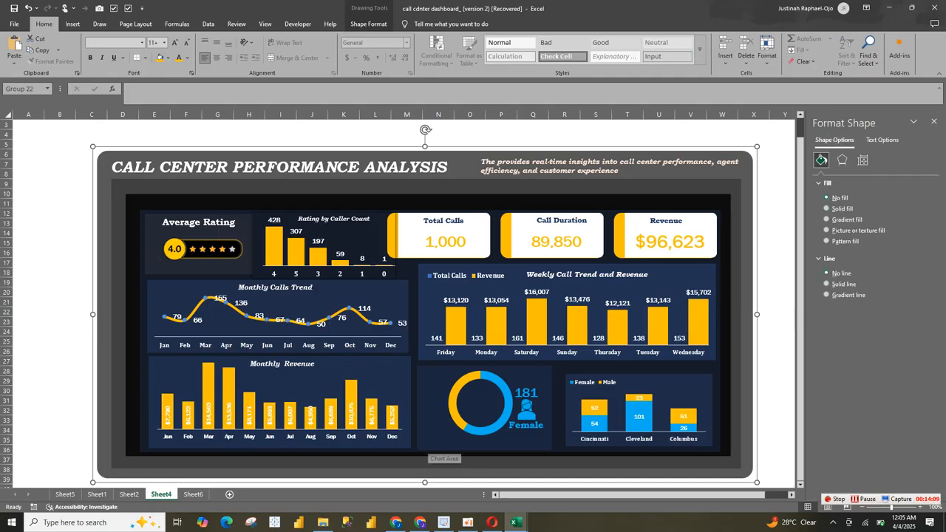
{"action": "key", "text": "ctrl+v"}
{"action": "left_click_drag", "start_coordinate": [125, 181], "coordinate": [435, 418]}
Step: Shift the female group slightly right and down, and nudge the male group left to clear the doughnut ring
{"action": "left_click", "coordinate": [526, 407]}
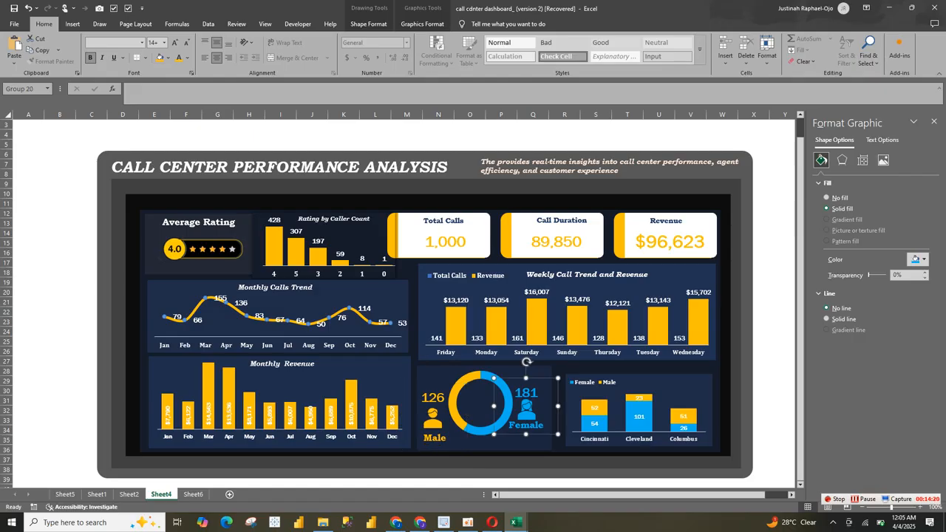
{"action": "left_click_drag", "start_coordinate": [526, 406], "coordinate": [531, 413]}
{"action": "left_click", "coordinate": [433, 415]}
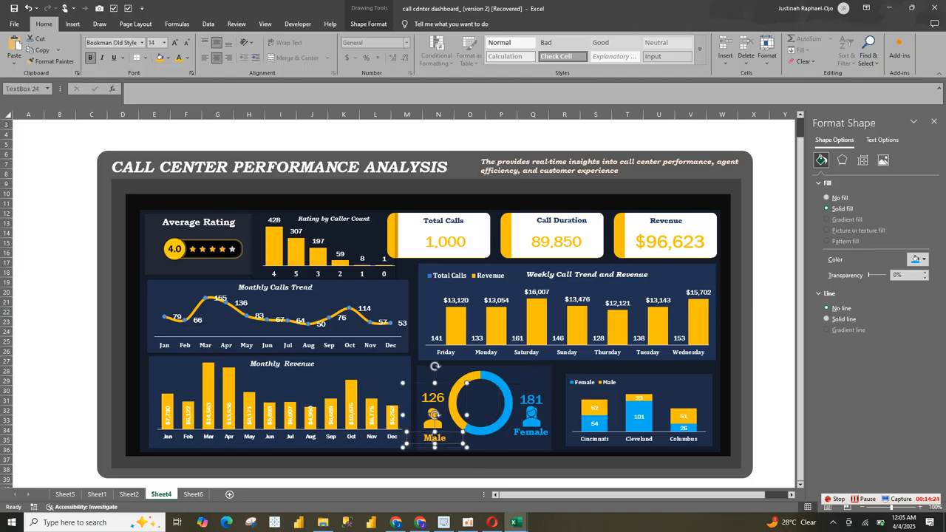
{"action": "left_click", "coordinate": [434, 416]}
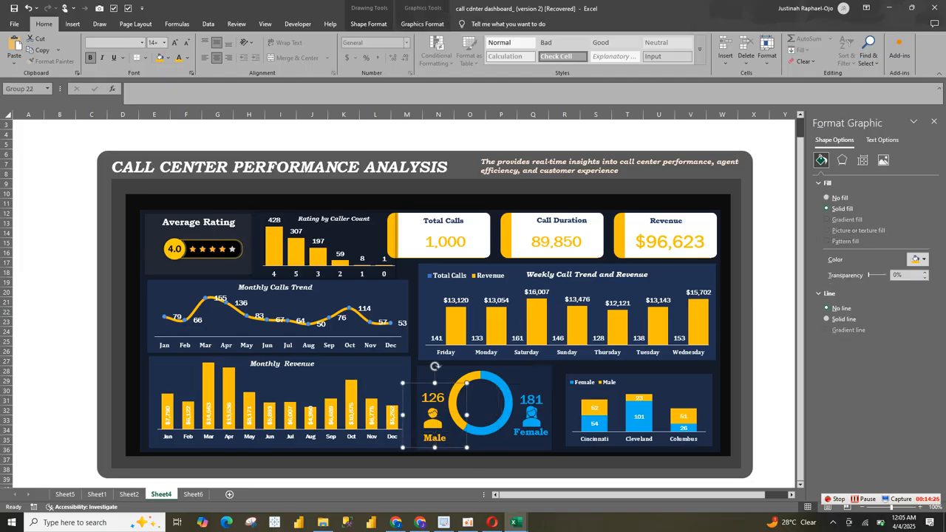
{"action": "key", "text": "Left"}
{"action": "key", "text": "Left"}
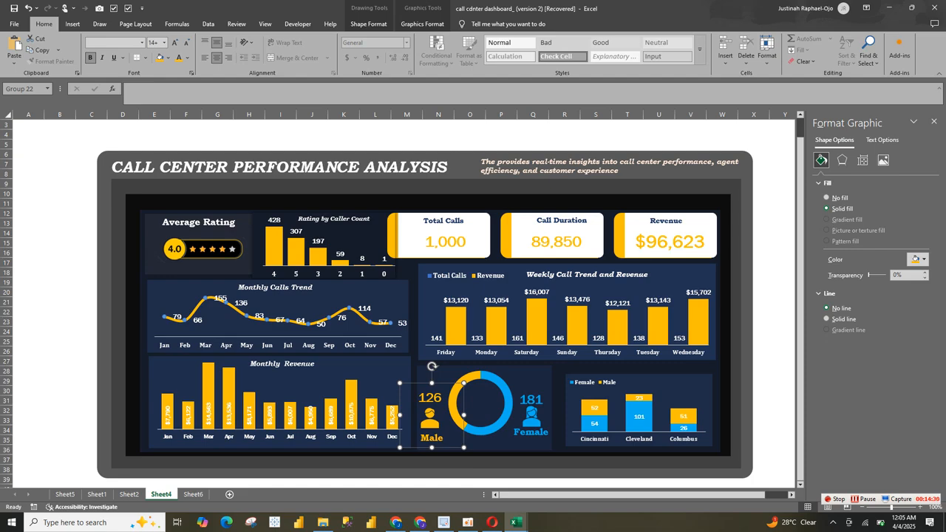
Step: Lower the male group slightly beside the doughnut ring and raise the female group a little
{"action": "left_click_drag", "start_coordinate": [430, 419], "coordinate": [432, 425]}
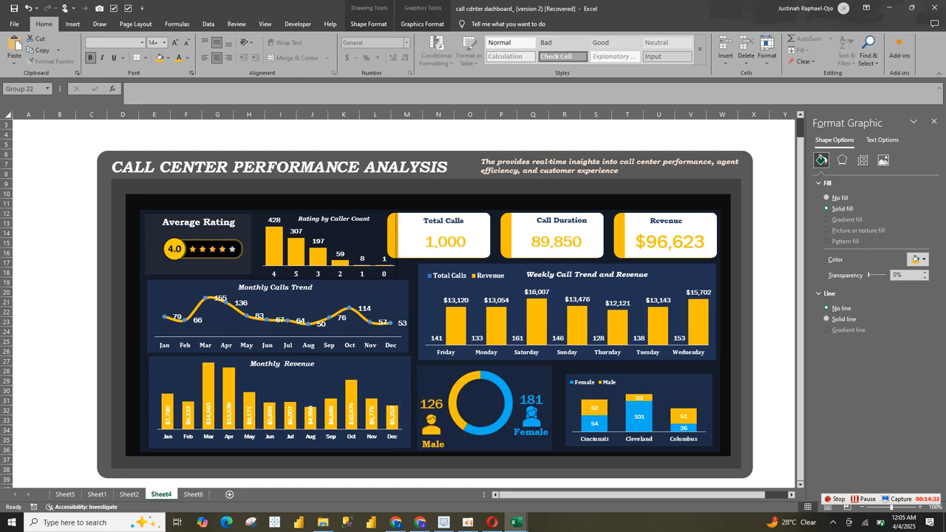
{"action": "key", "text": "Up"}
{"action": "key", "text": "Up"}
{"action": "key", "text": "Up"}
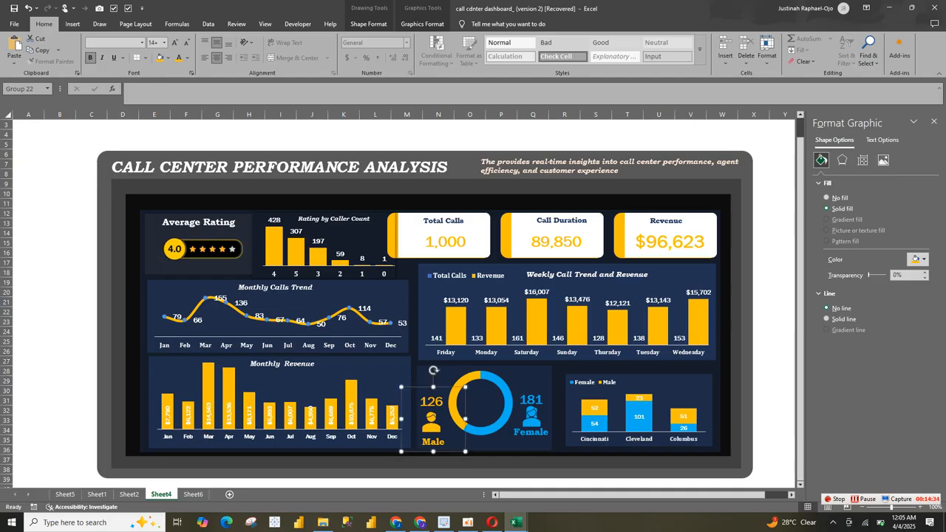
{"action": "left_click", "coordinate": [531, 418]}
{"action": "left_click_drag", "start_coordinate": [531, 418], "coordinate": [531, 415]}
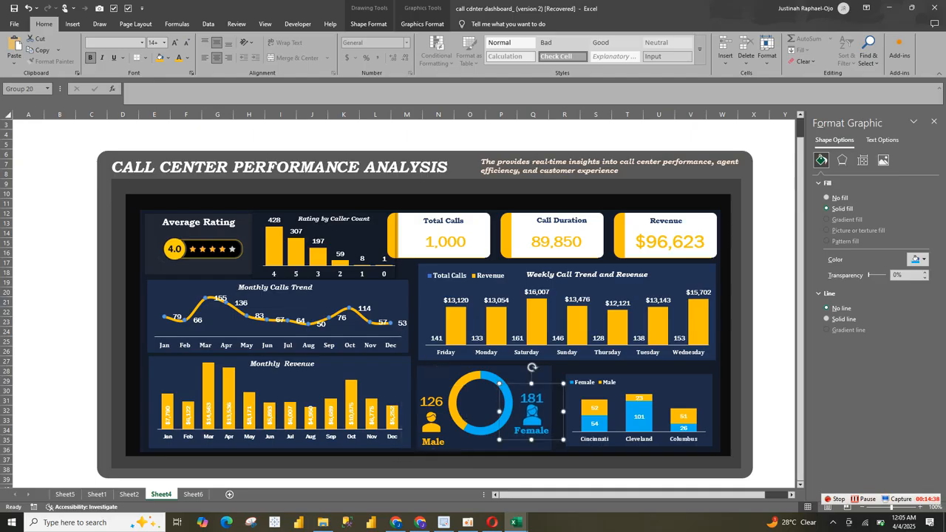
Step: Raise the male group slightly beside the doughnut ring to line it up with the female group
{"action": "left_click", "coordinate": [432, 424]}
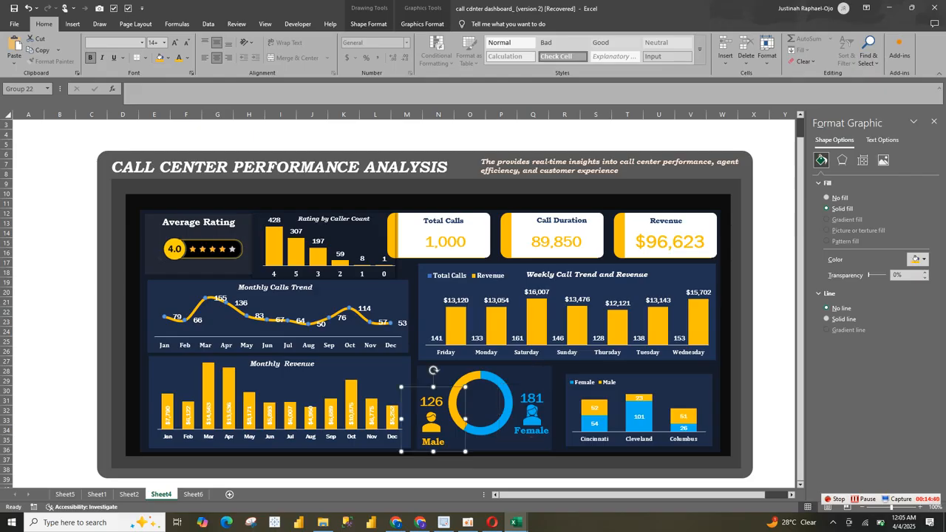
{"action": "left_click", "coordinate": [432, 403]}
{"action": "left_click", "coordinate": [431, 423]}
{"action": "left_click_drag", "start_coordinate": [431, 422], "coordinate": [432, 409]}
{"action": "left_click", "coordinate": [434, 442]}
{"action": "left_click", "coordinate": [431, 410]}
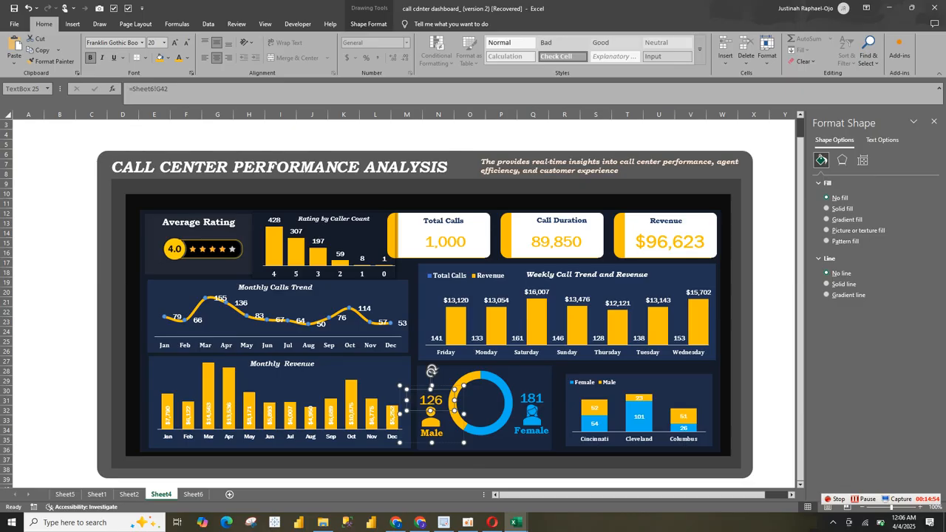
Step: Copy the male count text box, paste it into the doughnut chart, and place the copy in the ring's centre
{"action": "left_click", "coordinate": [532, 415], "text": "ctrl"}
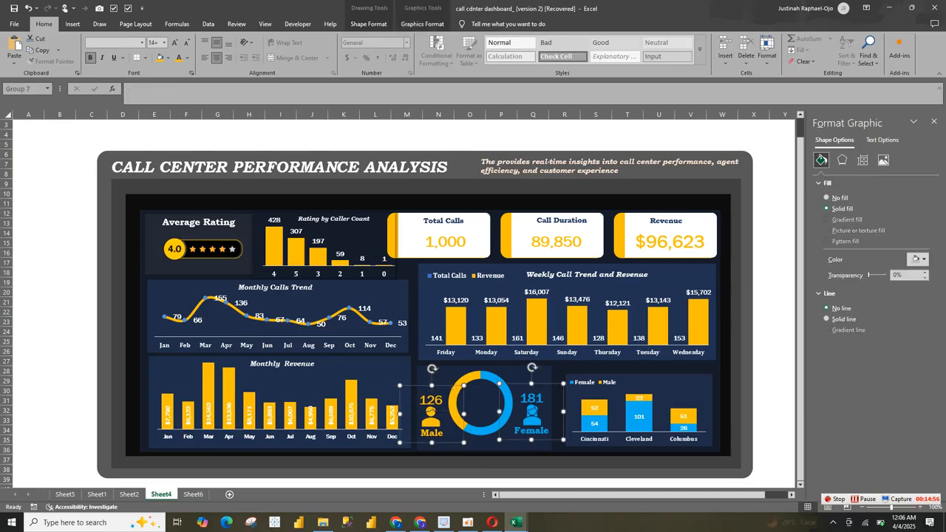
{"action": "key", "text": "Escape"}
{"action": "left_click", "coordinate": [431, 418]}
{"action": "left_click", "coordinate": [430, 417]}
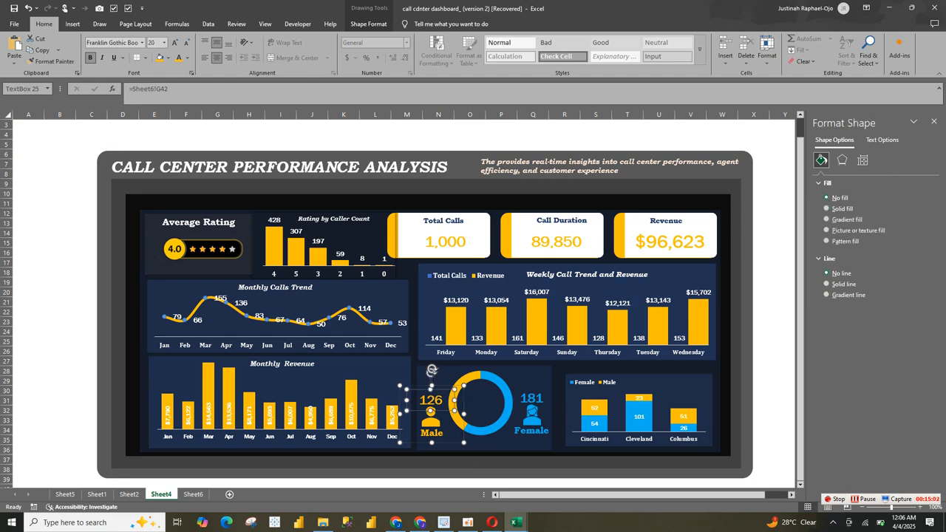
{"action": "left_click", "coordinate": [432, 372]}
{"action": "key", "text": "ctrl+v"}
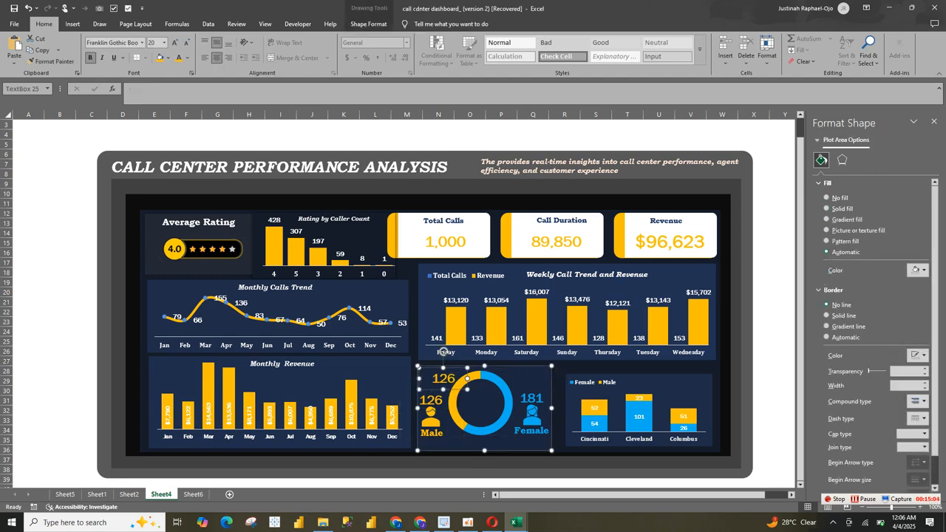
{"action": "left_click_drag", "start_coordinate": [453, 383], "coordinate": [488, 409]}
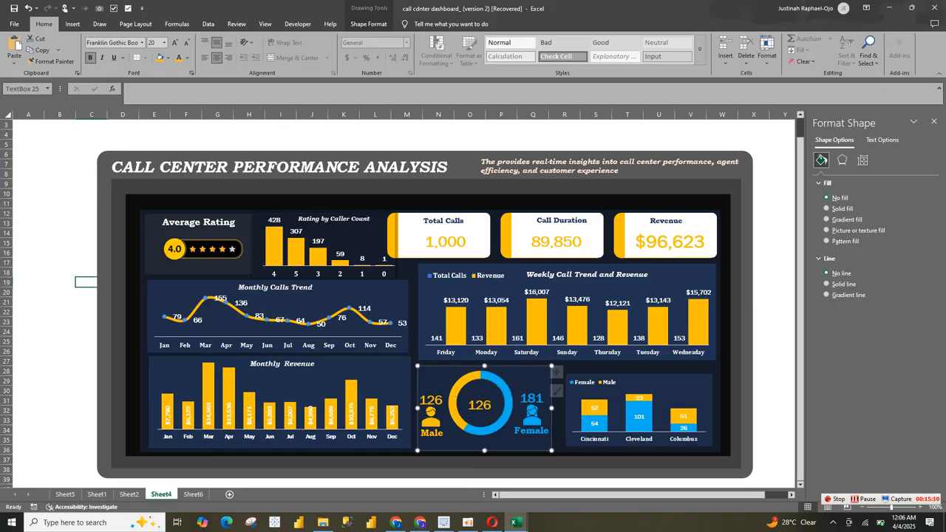
Step: Clear the copied count in the ring's centre and link the text box to the grand total in Sheet6 cell G43
{"action": "left_click", "coordinate": [490, 405]}
{"action": "left_click", "coordinate": [490, 405]}
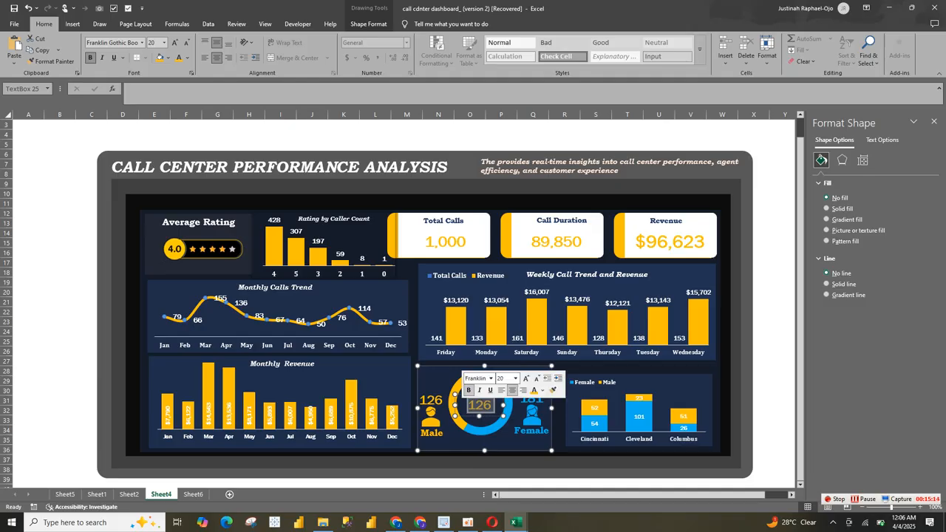
{"action": "key", "text": "BackSpace"}
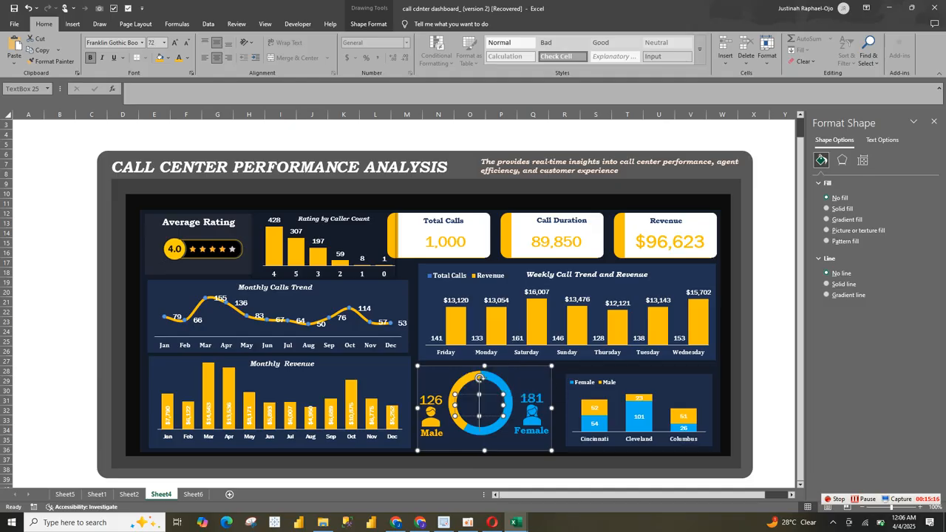
{"action": "left_click", "coordinate": [132, 89]}
{"action": "type", "text": "="}
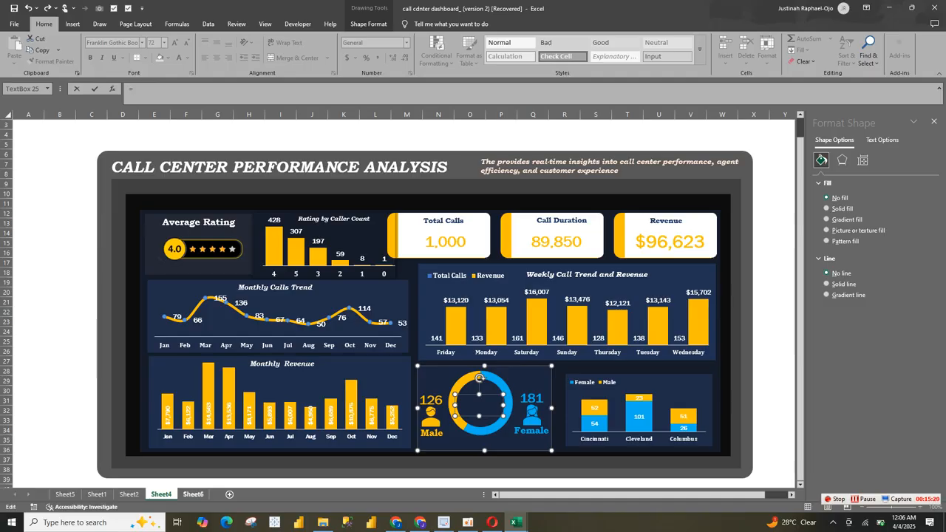
{"action": "left_click", "coordinate": [193, 493]}
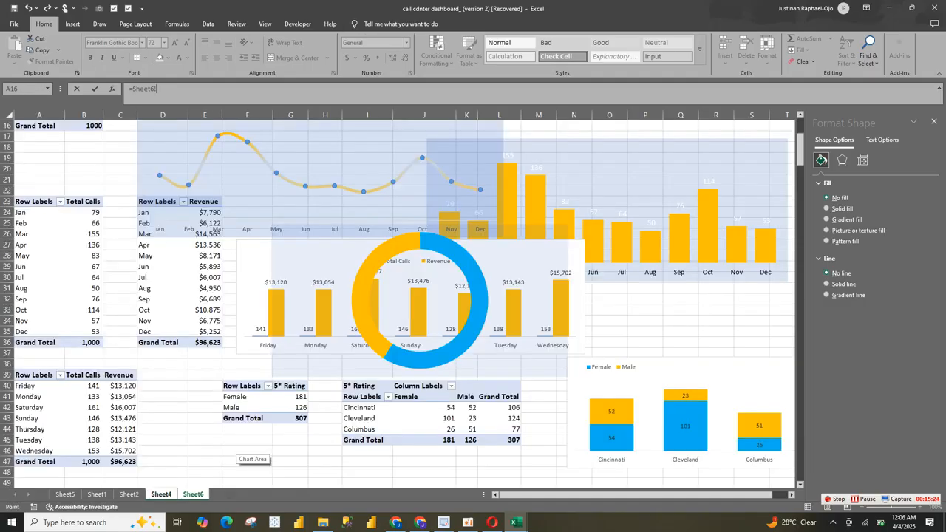
{"action": "type", "text": "G43"}
{"action": "key", "text": "Return"}
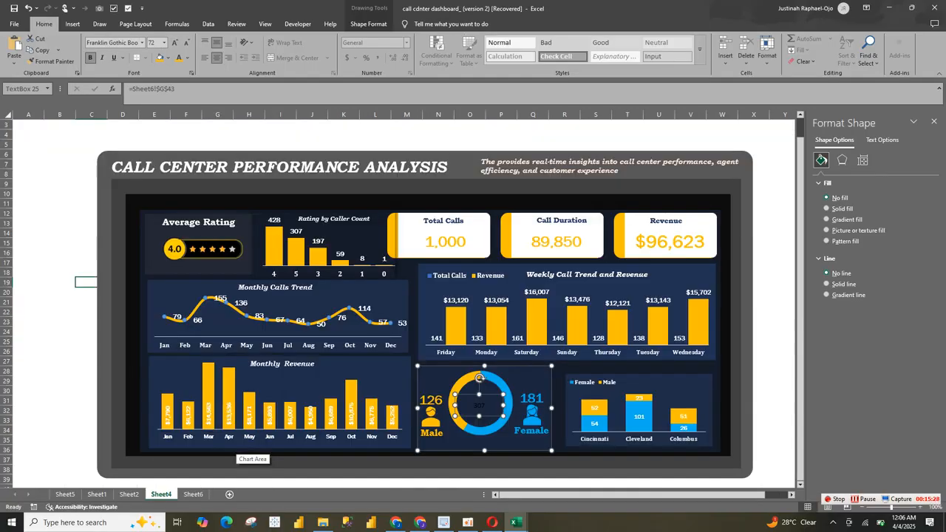
Step: Format the total inside the ring as white, bold Franklin Gothic Book text at size 24
{"action": "left_click", "coordinate": [187, 58]}
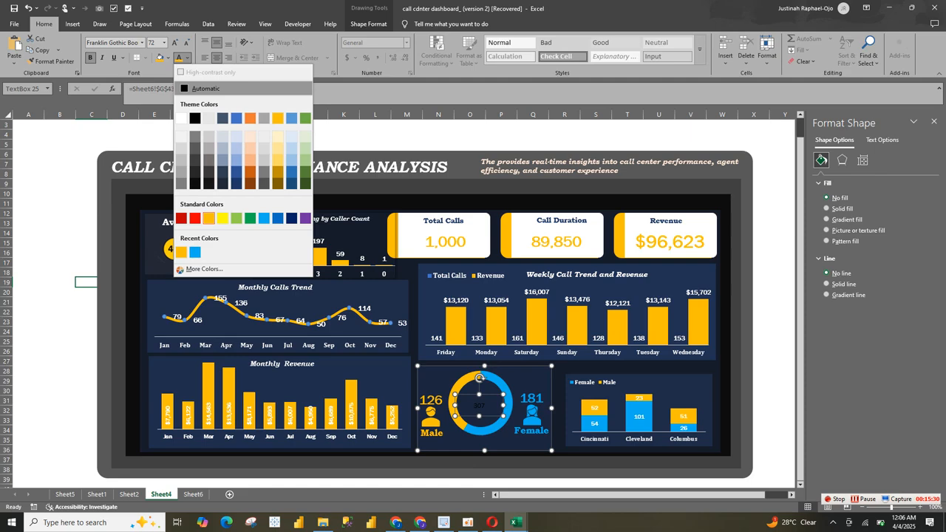
{"action": "left_click", "coordinate": [181, 116]}
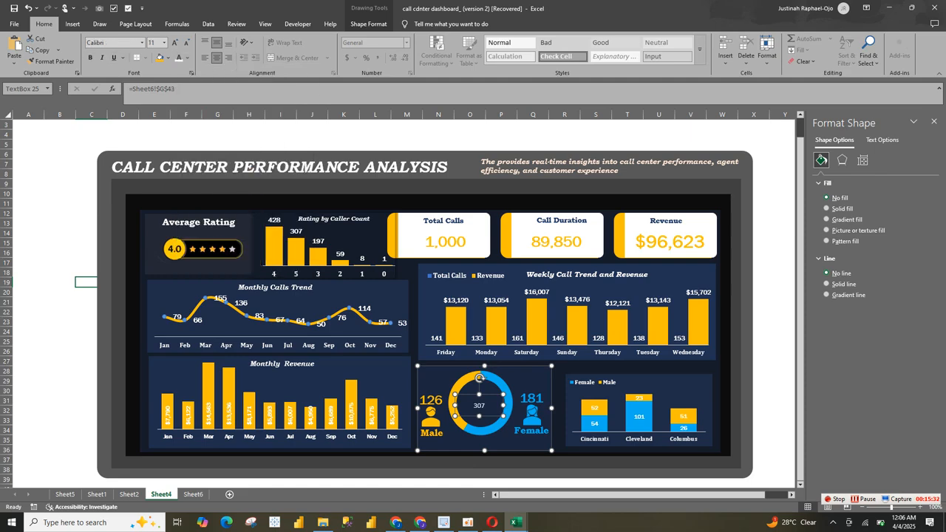
{"action": "left_click", "coordinate": [90, 57]}
{"action": "left_click", "coordinate": [142, 42]}
{"action": "type", "text": "fram"}
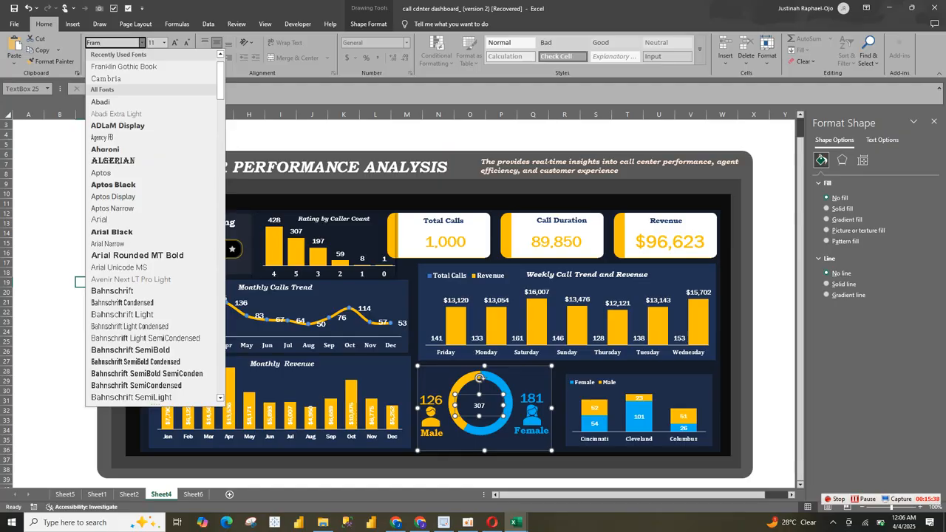
{"action": "left_click", "coordinate": [123, 67]}
{"action": "left_click", "coordinate": [174, 43]}
{"action": "left_click", "coordinate": [175, 43]}
{"action": "left_click", "coordinate": [175, 43]}
{"action": "left_click", "coordinate": [175, 43]}
{"action": "left_click", "coordinate": [175, 43]}
{"action": "left_click", "coordinate": [175, 43]}
{"action": "left_click", "coordinate": [175, 43]}
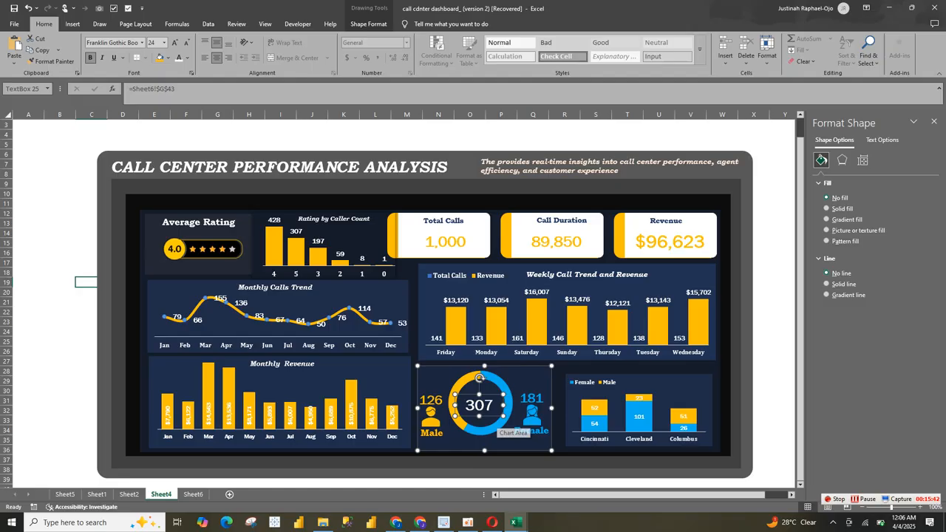
Step: Nudge the total text box slightly right and up inside the doughnut ring
{"action": "left_click", "coordinate": [531, 417]}
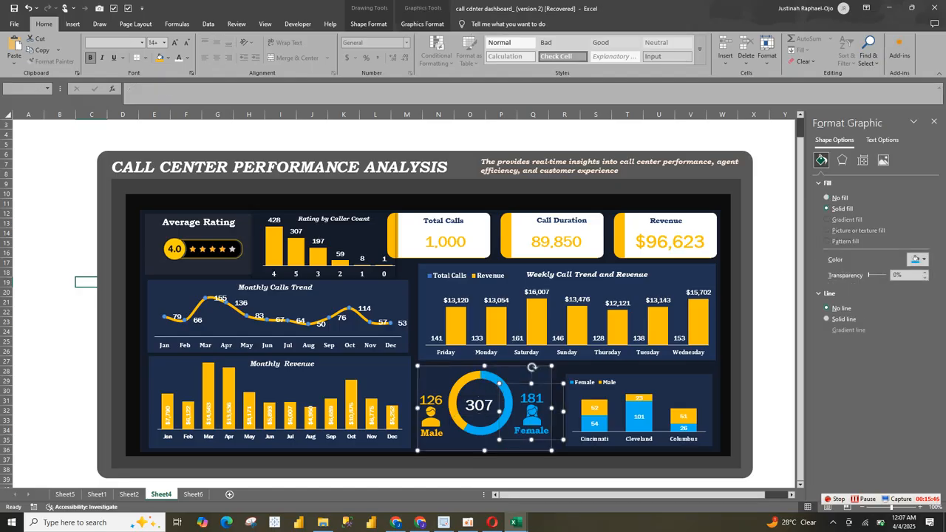
{"action": "left_click", "coordinate": [629, 437]}
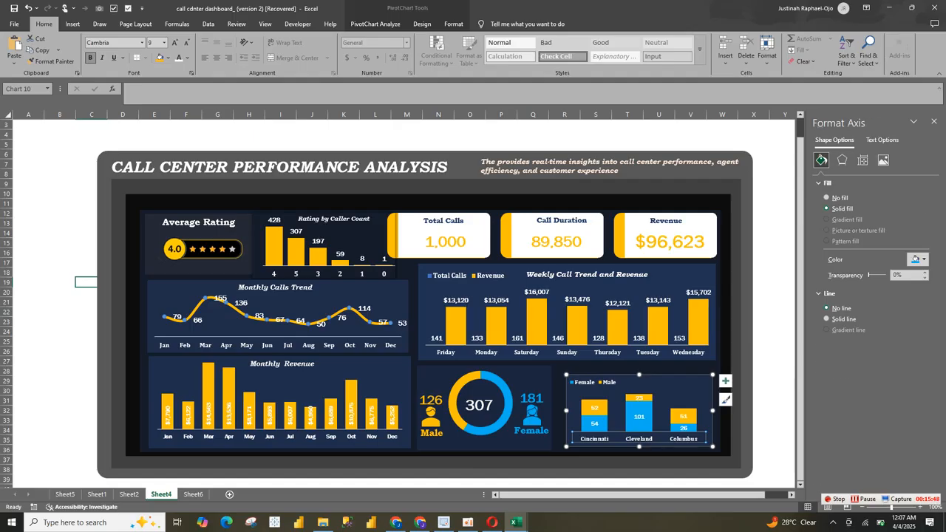
{"action": "left_click", "coordinate": [481, 418]}
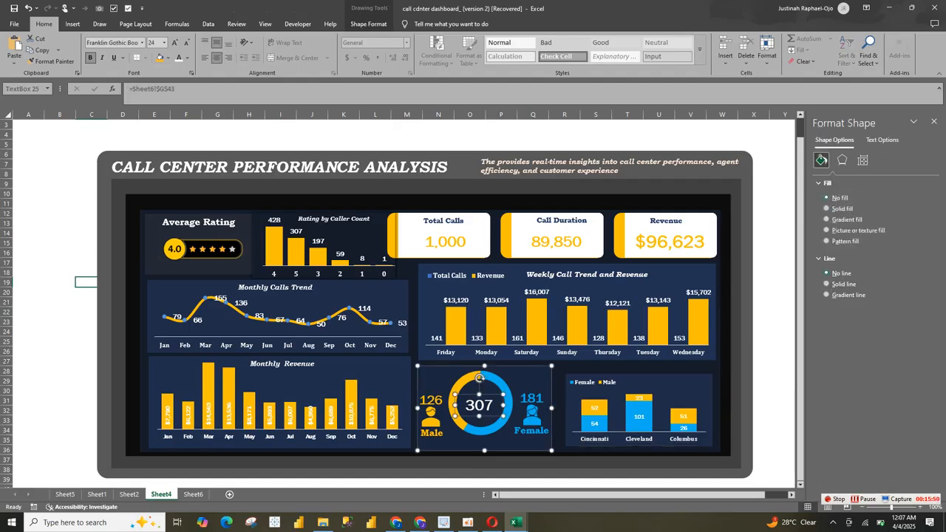
{"action": "left_click_drag", "start_coordinate": [484, 416], "coordinate": [488, 415]}
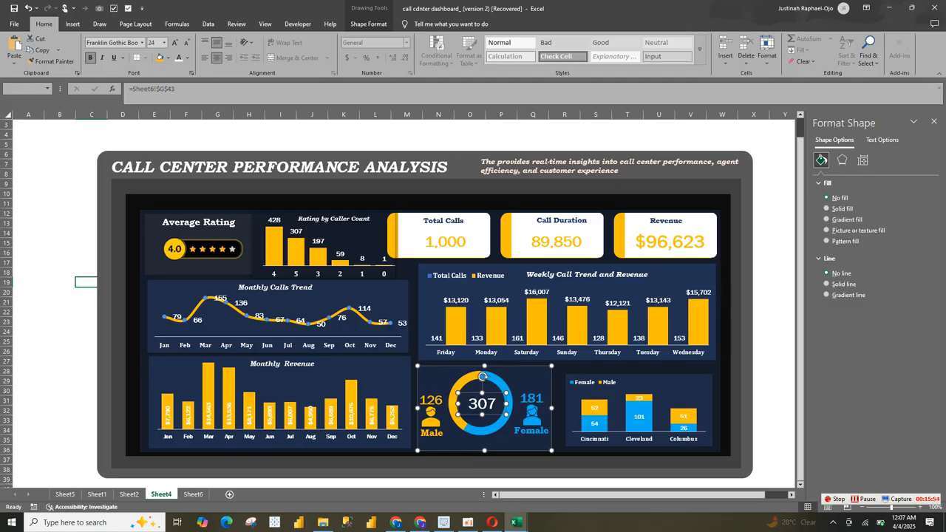
Step: Group the doughnut chart with the male and female groups into a single object
{"action": "left_click", "coordinate": [431, 417]}
{"action": "left_click", "coordinate": [532, 416], "text": "ctrl"}
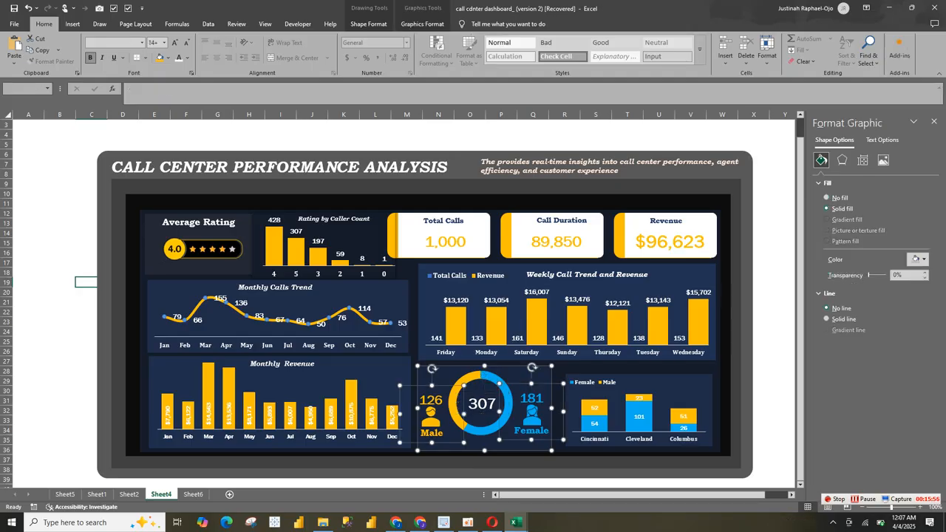
{"action": "left_click", "coordinate": [422, 24]}
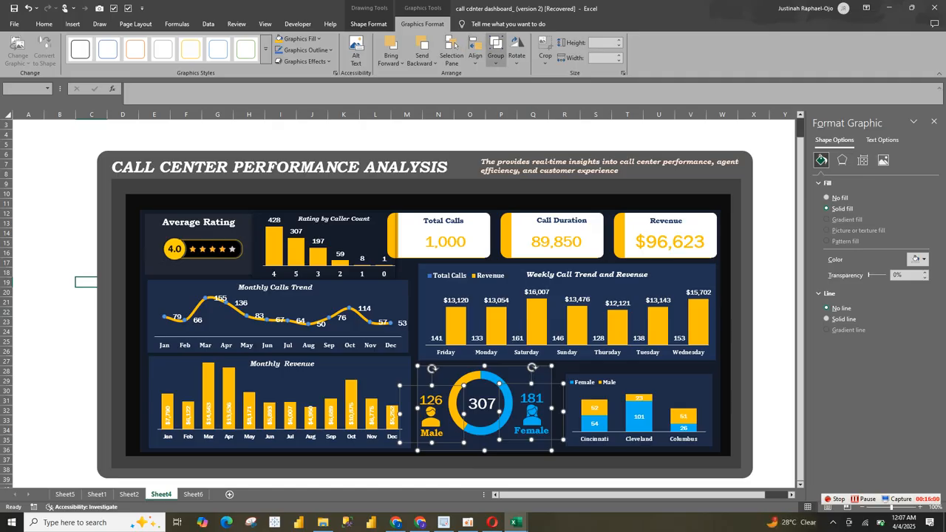
{"action": "left_click", "coordinate": [495, 56]}
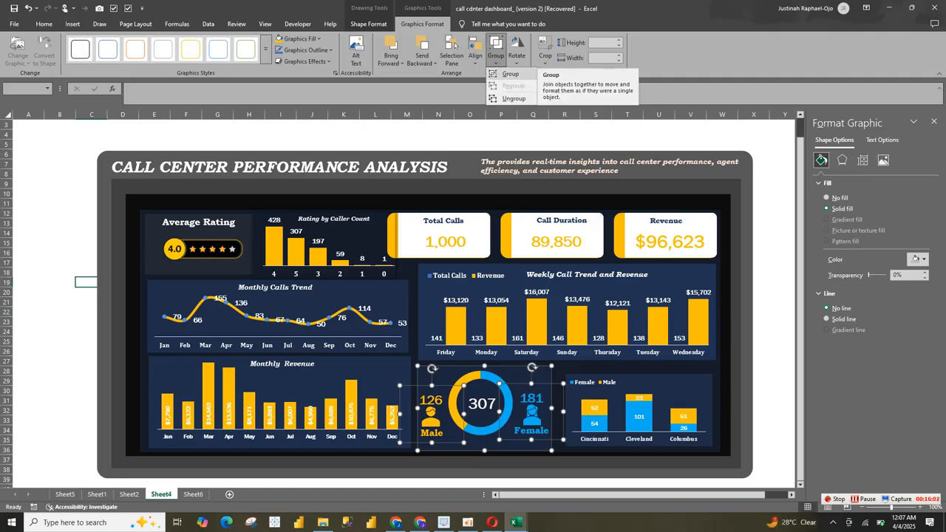
{"action": "left_click", "coordinate": [510, 74]}
{"action": "left_click", "coordinate": [687, 352]}
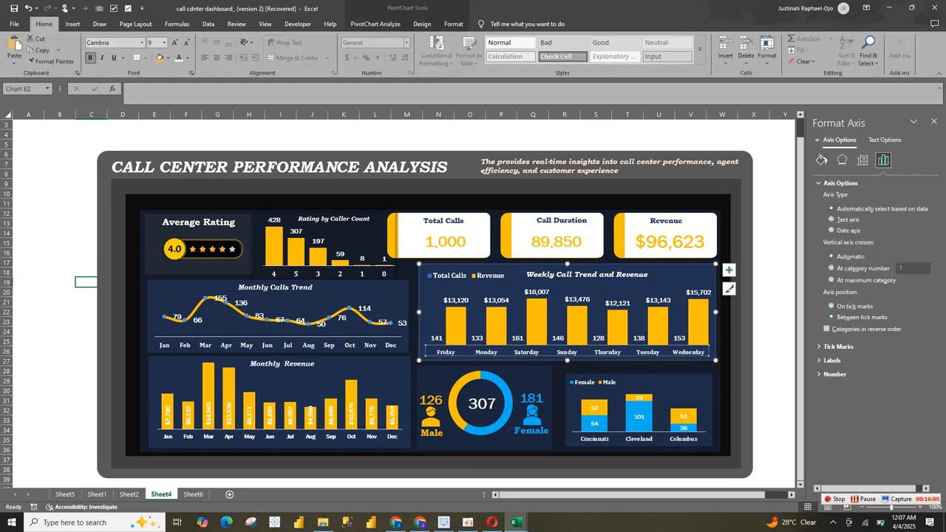
Step: Shift the doughnut ring slightly right and down within the group, and move the total text box back to its centre
{"action": "left_click", "coordinate": [507, 406]}
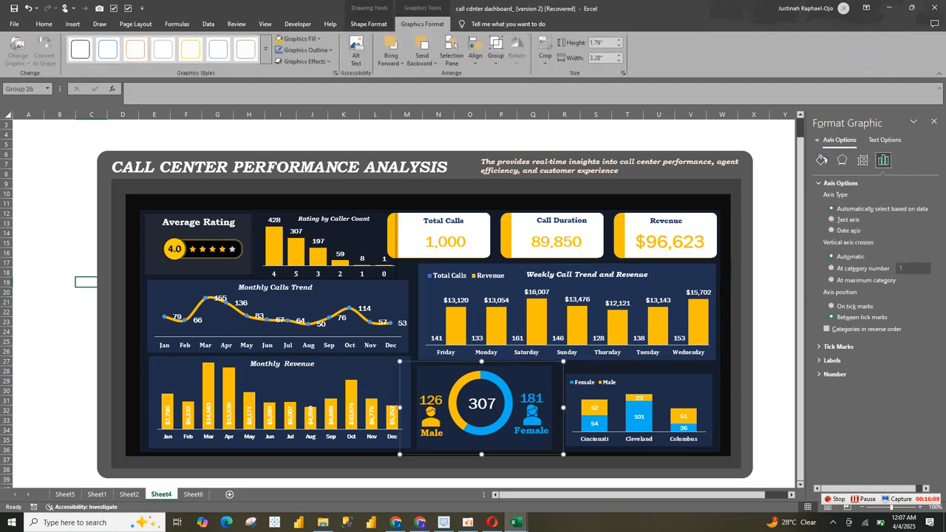
{"action": "left_click", "coordinate": [507, 406]}
{"action": "key", "text": "Right"}
{"action": "key", "text": "Right"}
{"action": "key", "text": "Right"}
{"action": "key", "text": "Right"}
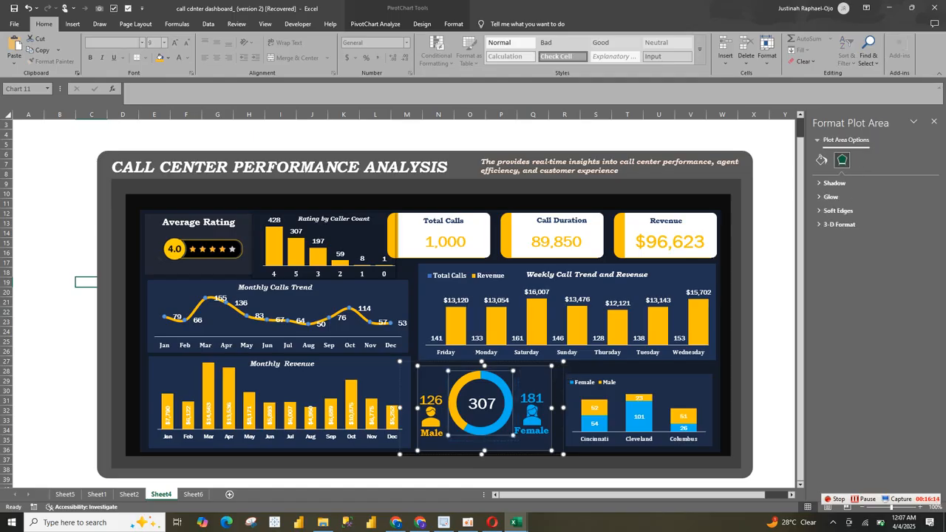
{"action": "left_click_drag", "start_coordinate": [481, 434], "coordinate": [487, 444]}
{"action": "left_click", "coordinate": [482, 403]}
{"action": "left_click_drag", "start_coordinate": [482, 404], "coordinate": [486, 411]}
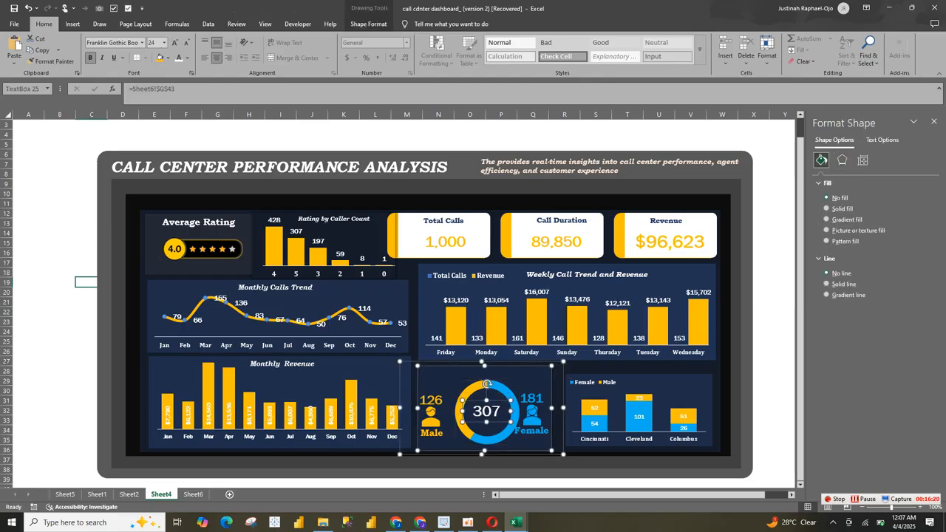
Step: Fine-tune the ring slightly up and left, and shift the total text box a little left inside it
{"action": "left_click", "coordinate": [508, 394]}
{"action": "left_click", "coordinate": [508, 394]}
{"action": "left_click", "coordinate": [508, 394]}
{"action": "left_click", "coordinate": [513, 386]}
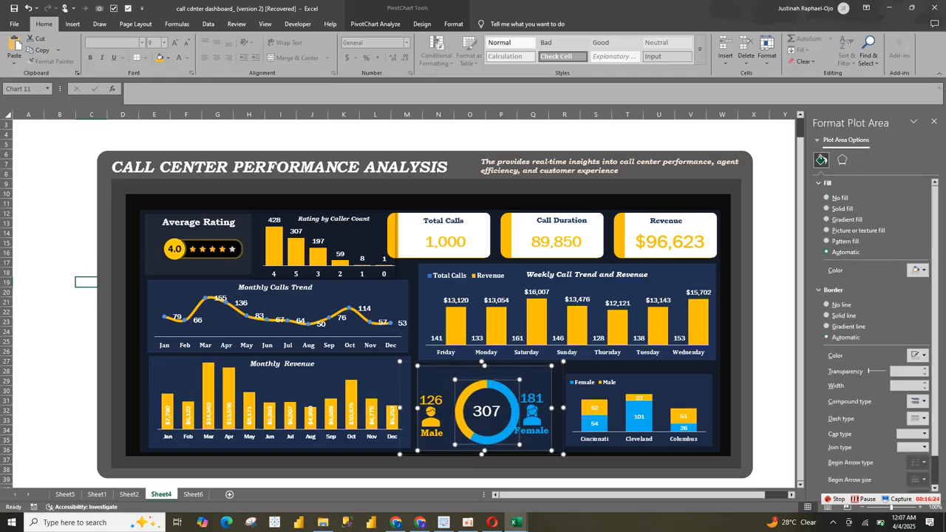
{"action": "left_click_drag", "start_coordinate": [512, 386], "coordinate": [511, 384]}
{"action": "left_click", "coordinate": [488, 411]}
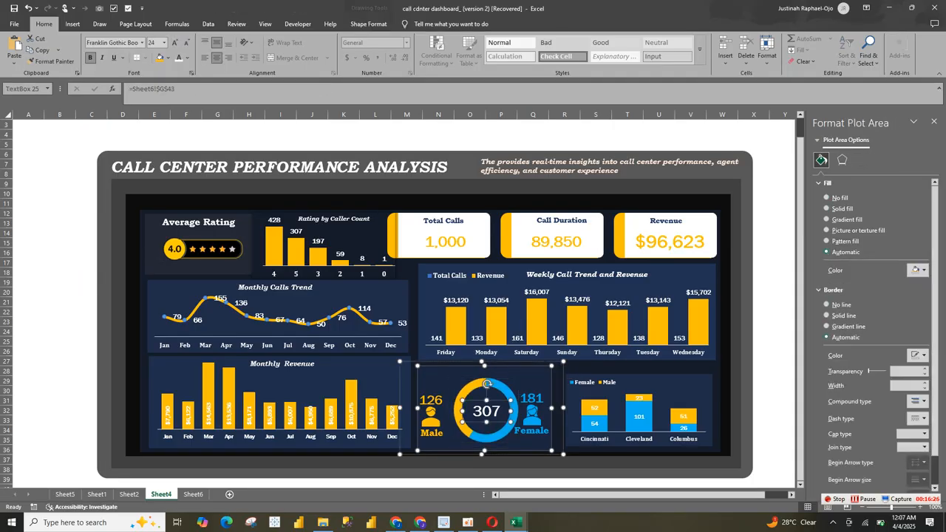
{"action": "left_click_drag", "start_coordinate": [487, 384], "coordinate": [484, 383]}
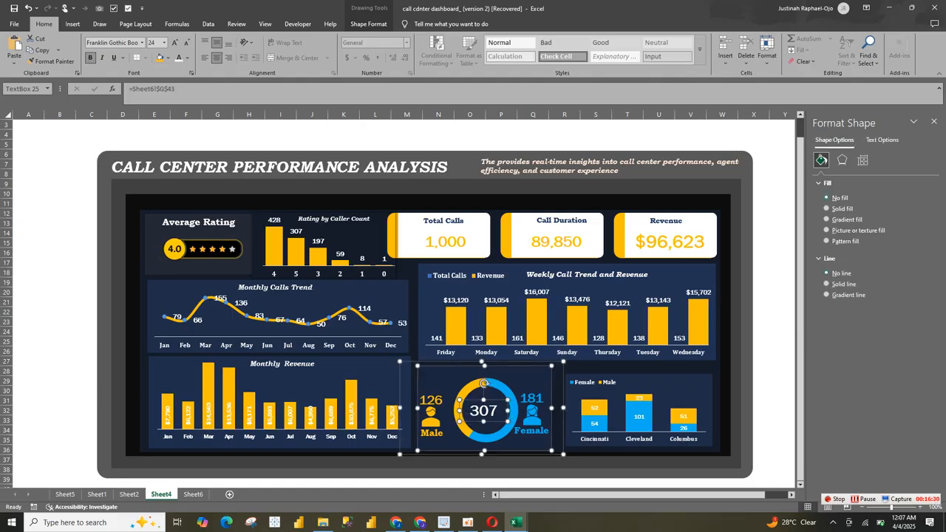
{"action": "left_click", "coordinate": [484, 384]}
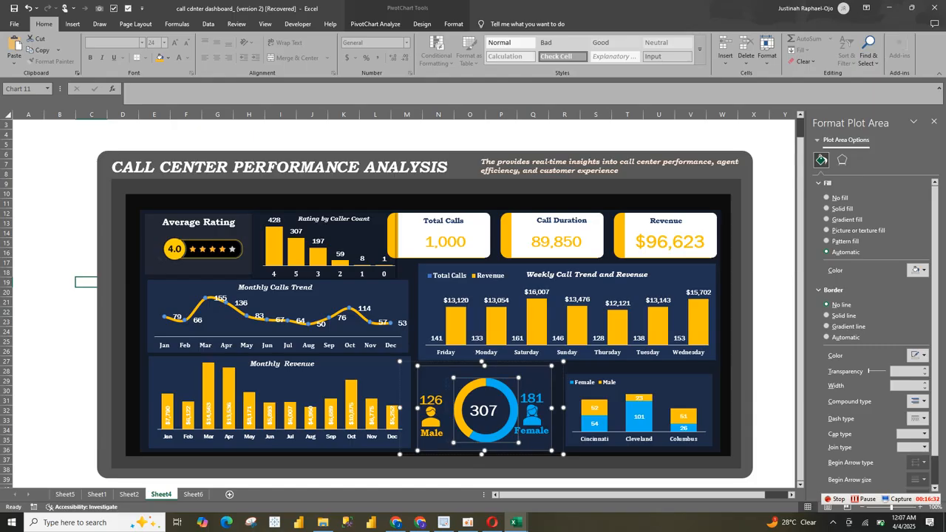
{"action": "left_click", "coordinate": [531, 407]}
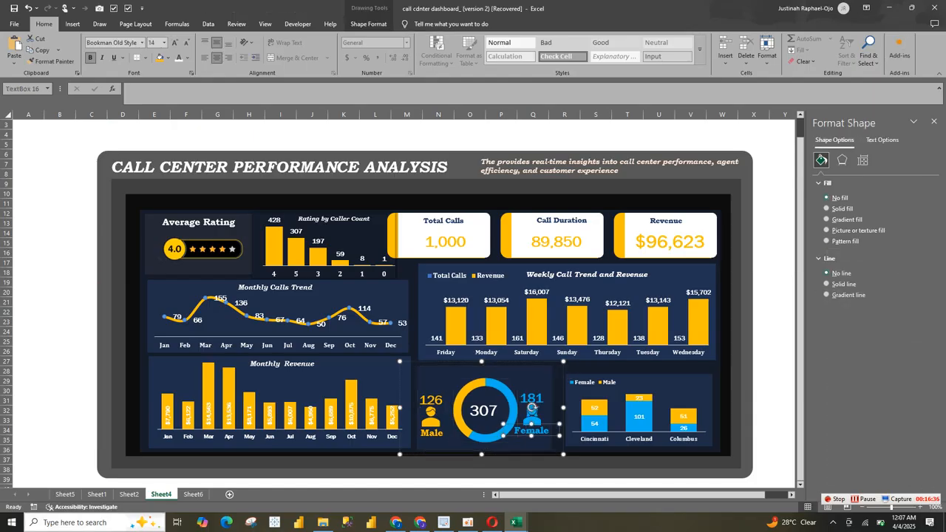
Step: Copy the Happy Customer and Callers vs City title text boxes from Sheet2 and paste them into the Sheet4 dashboard
{"action": "left_click", "coordinate": [129, 494]}
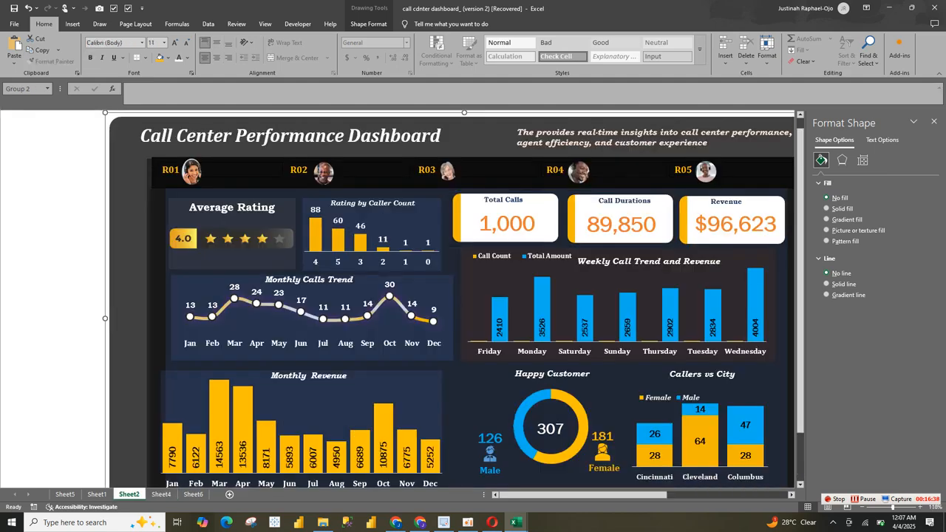
{"action": "left_click", "coordinate": [570, 373]}
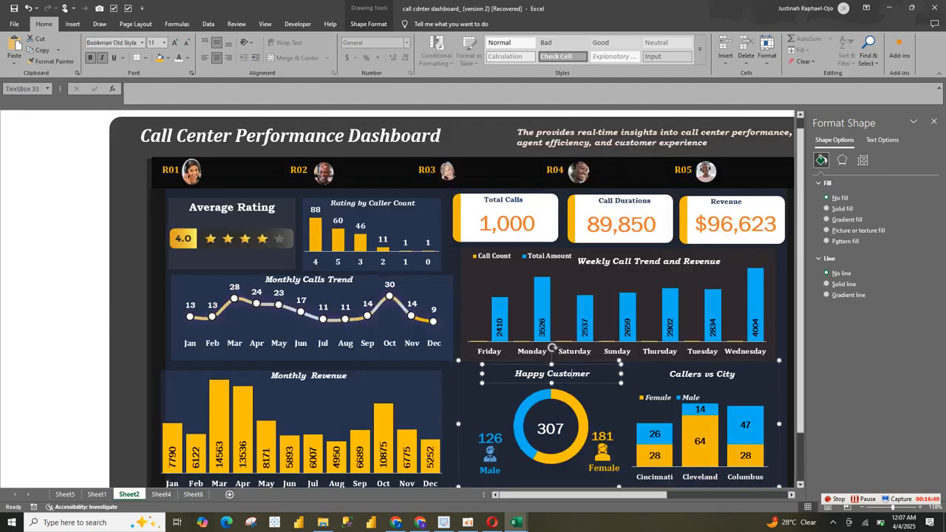
{"action": "left_click", "coordinate": [684, 375]}
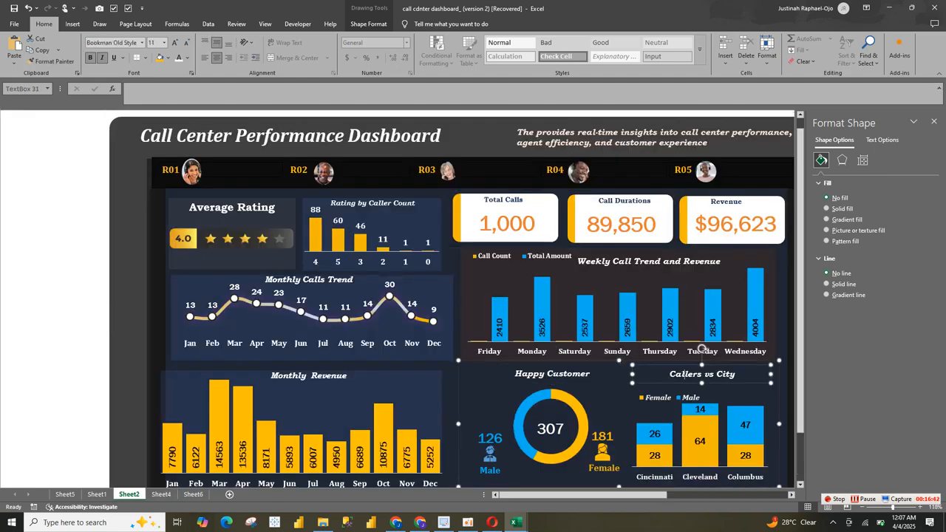
{"action": "left_click", "coordinate": [552, 373], "text": "ctrl"}
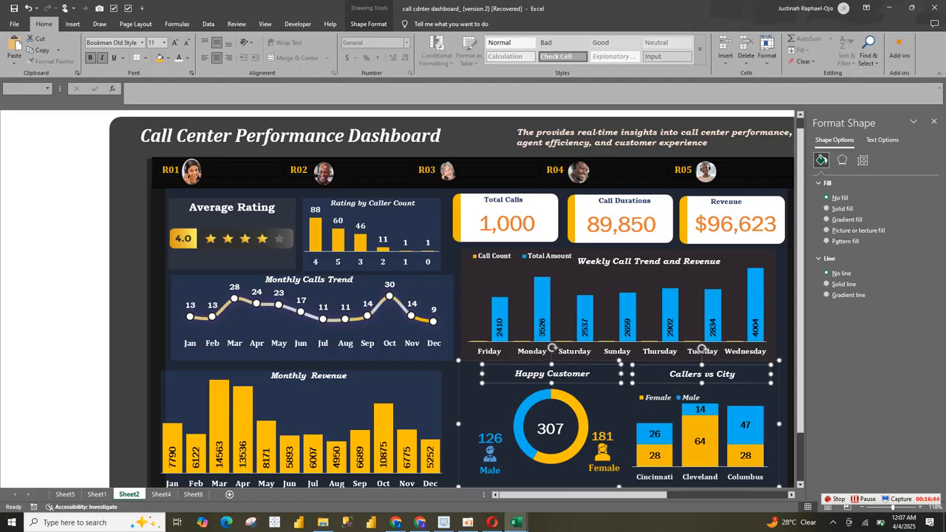
{"action": "left_click", "coordinate": [194, 495]}
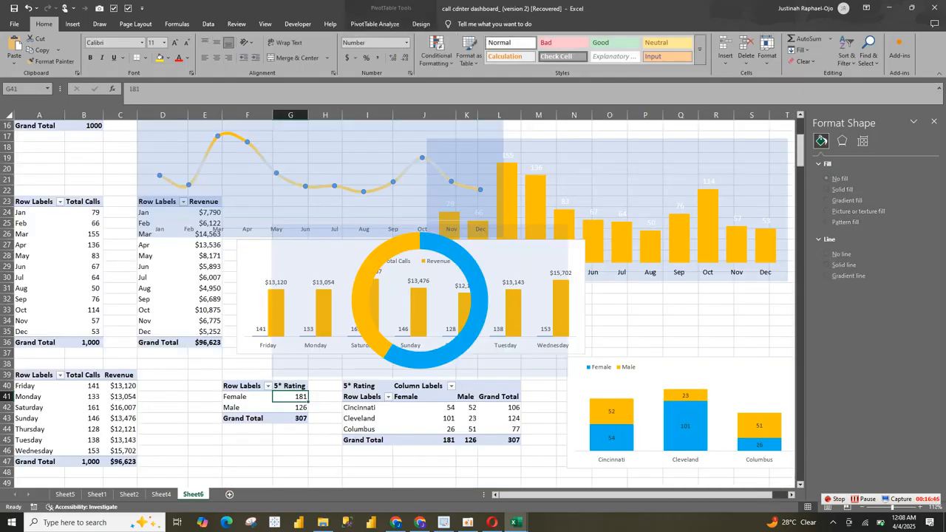
{"action": "left_click", "coordinate": [161, 494]}
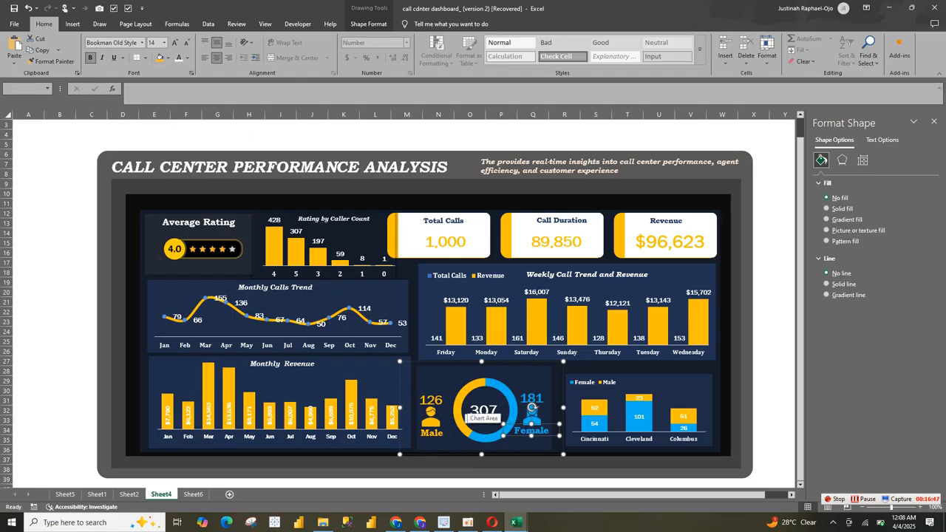
{"action": "key", "text": "ctrl+v"}
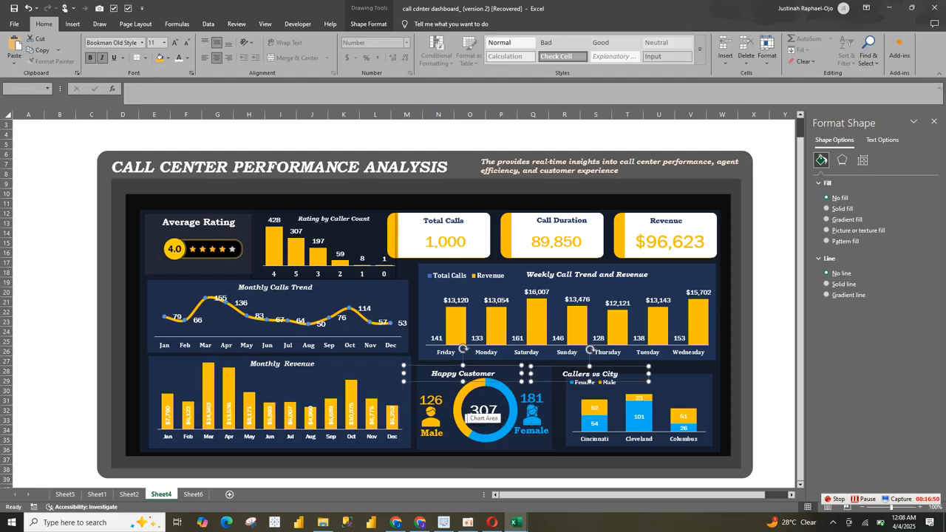
Step: Change the Happy Customer title above the doughnut to "5* Rating Customer" and nudge its text box slightly up
{"action": "left_click", "coordinate": [469, 403]}
{"action": "left_click", "coordinate": [490, 373]}
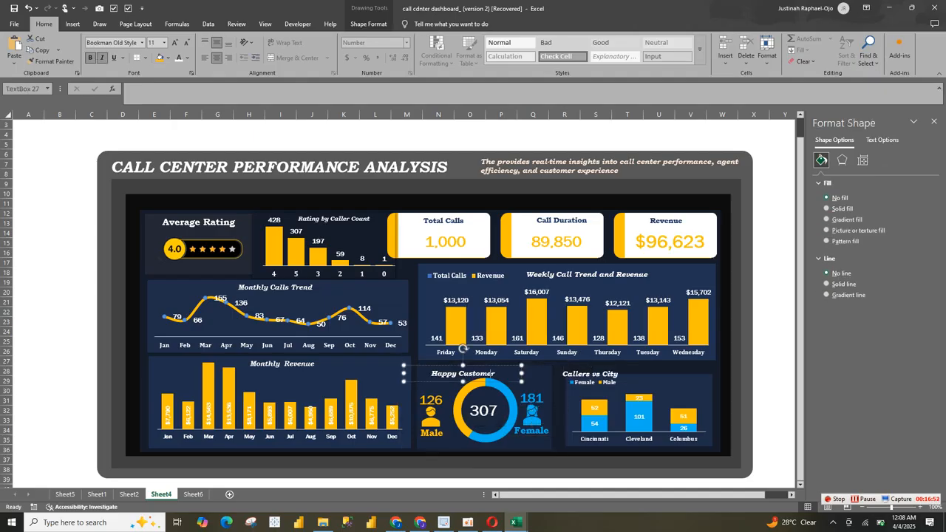
{"action": "double_click", "coordinate": [443, 373]}
{"action": "type", "text": "5"}
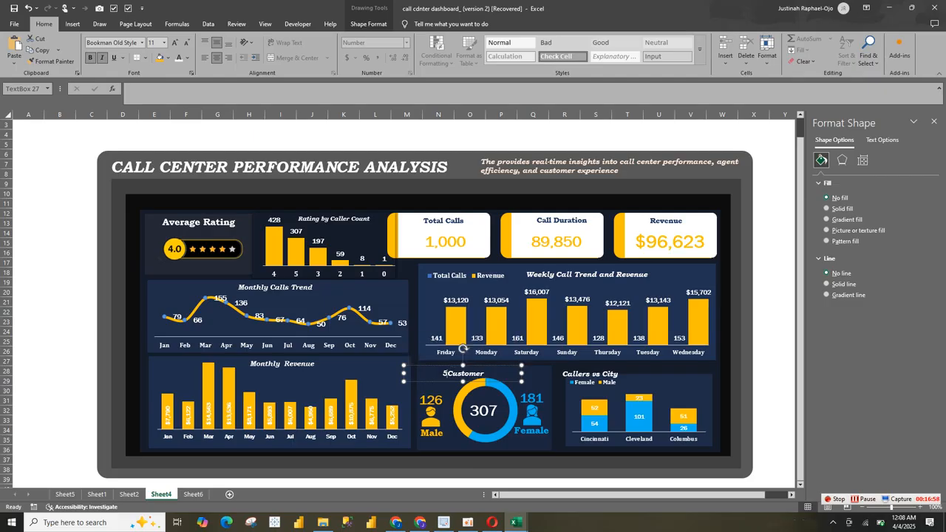
{"action": "type", "text": "* Rating"}
{"action": "left_click_drag", "start_coordinate": [443, 365], "coordinate": [445, 363]}
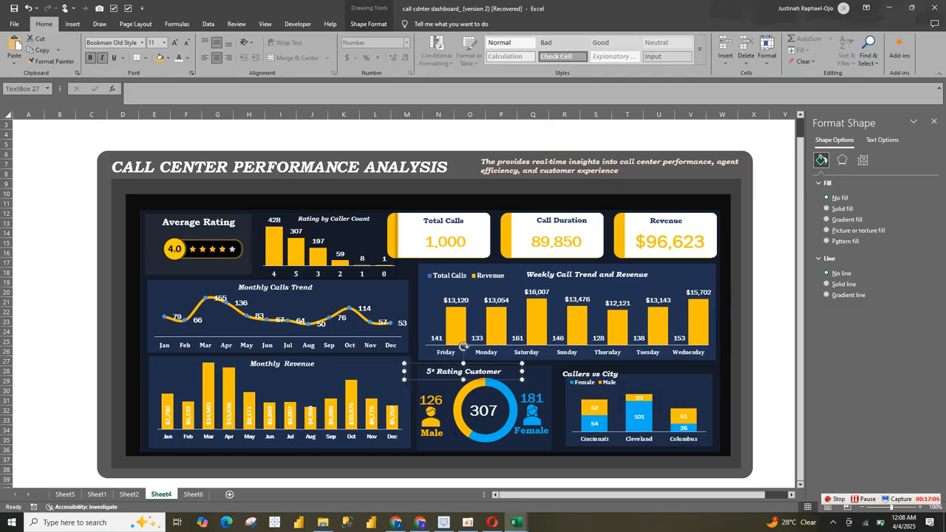
Step: Centre the Callers vs City title at the top of the city chart and move the chart's legend just below it
{"action": "left_click", "coordinate": [590, 373]}
{"action": "left_click_drag", "start_coordinate": [590, 373], "coordinate": [640, 363]}
{"action": "left_click", "coordinate": [617, 395]}
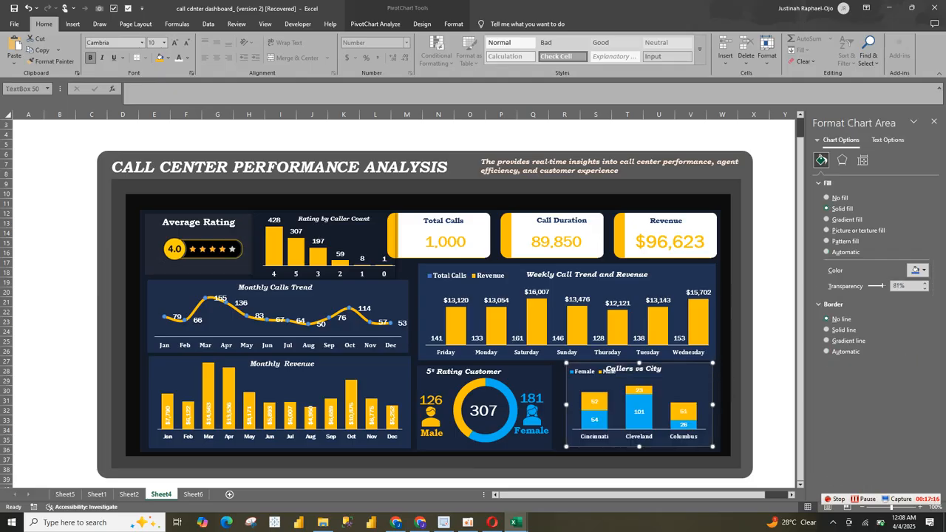
{"action": "left_click", "coordinate": [634, 368]}
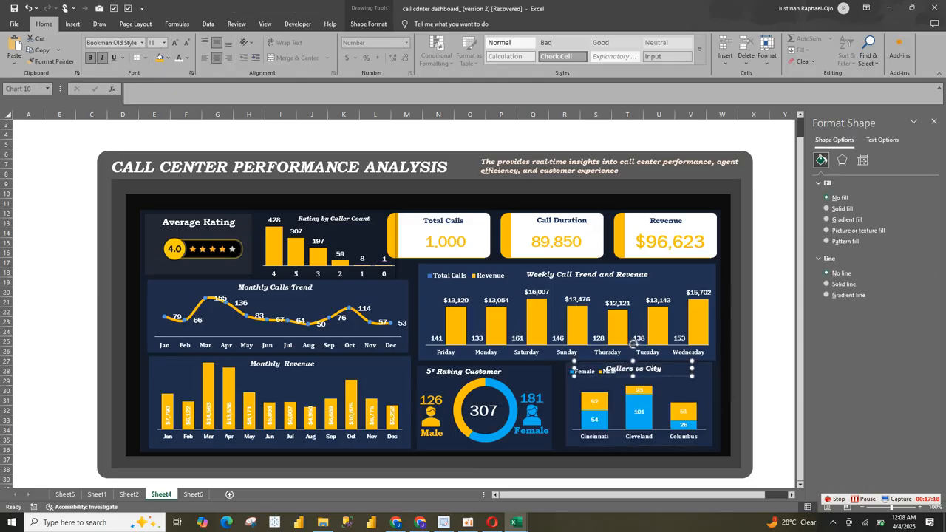
{"action": "left_click", "coordinate": [580, 376]}
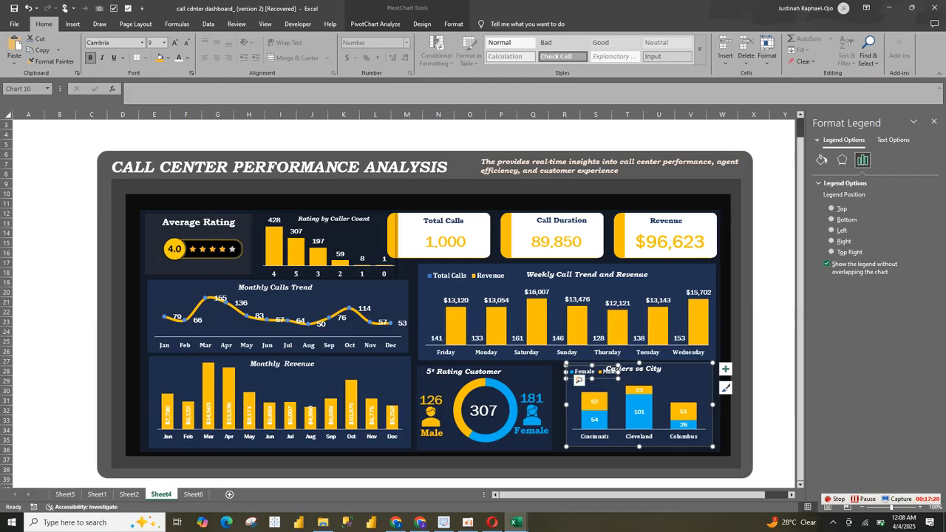
{"action": "left_click_drag", "start_coordinate": [579, 379], "coordinate": [580, 384]}
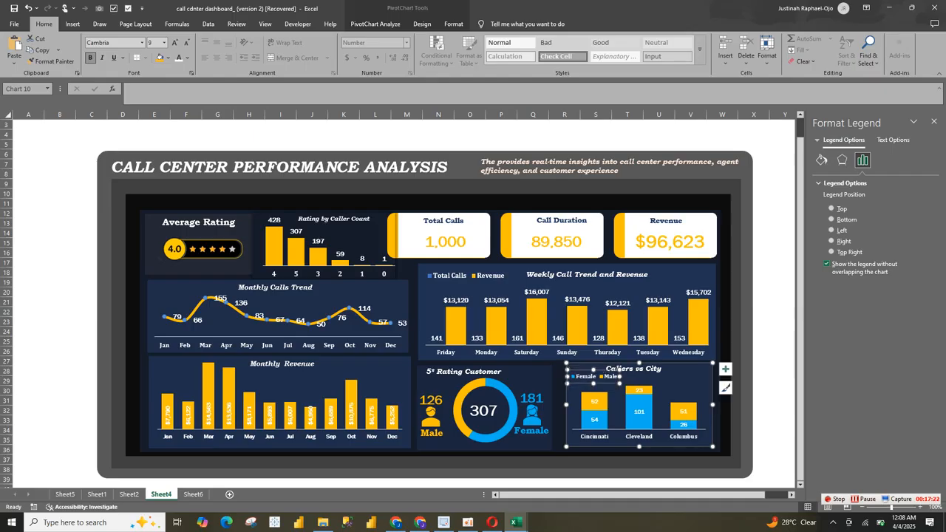
{"action": "left_click", "coordinate": [641, 463]}
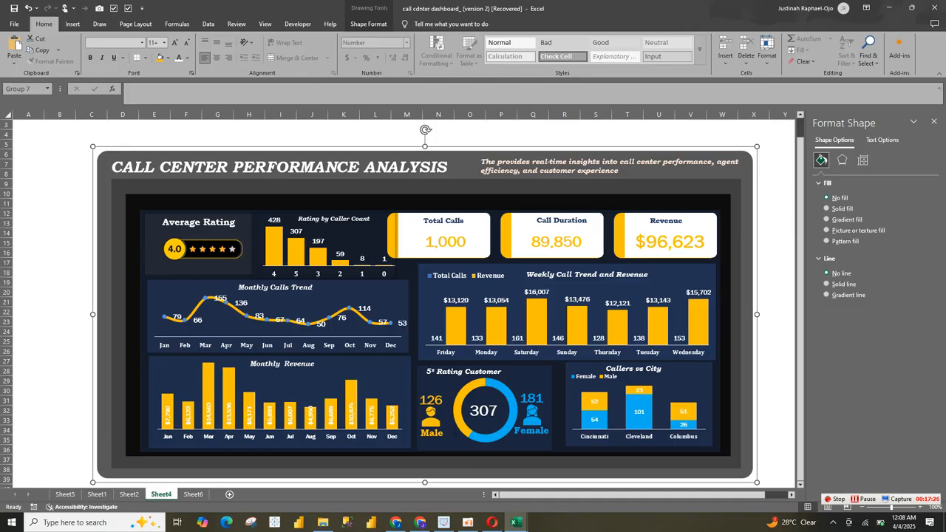
Step: Shift the Rating by Caller Count chart slightly left and up, clear of the Total Calls card
{"action": "left_click", "coordinate": [409, 270]}
{"action": "left_click", "coordinate": [325, 244]}
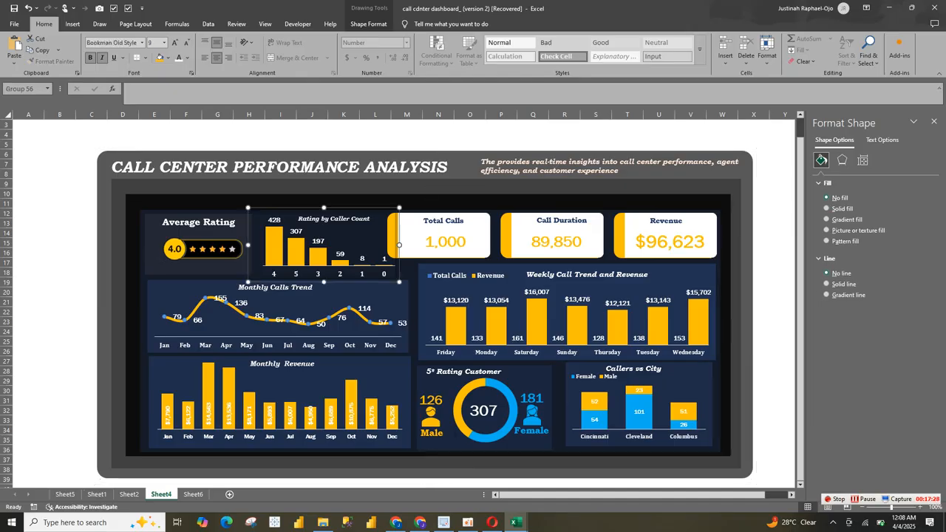
{"action": "left_click_drag", "start_coordinate": [357, 238], "coordinate": [348, 236]}
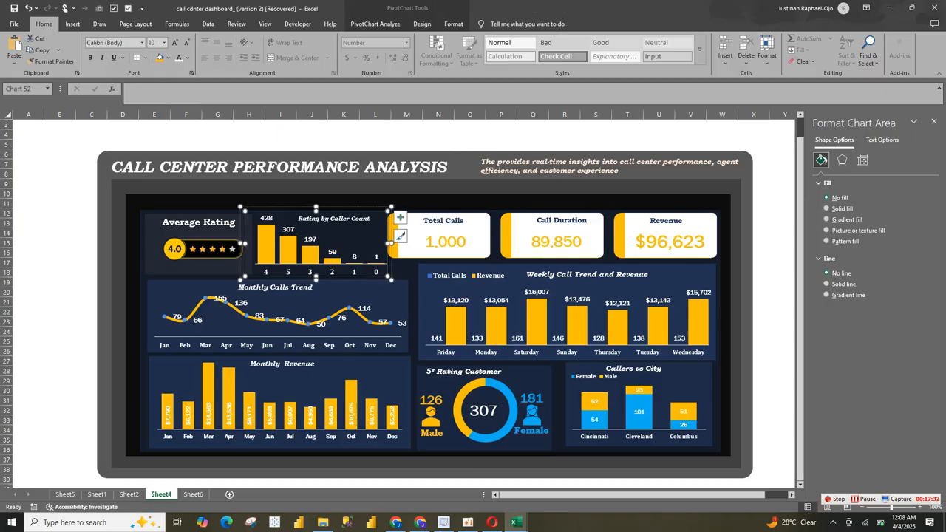
{"action": "left_click", "coordinate": [352, 207]}
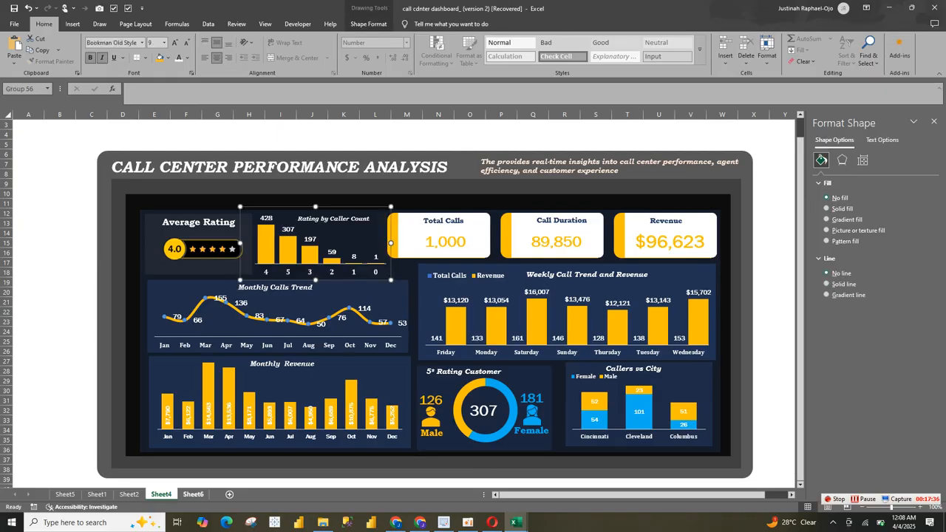
Step: Examine the R01 to R05 representative strip and the spare portrait pictures beside the reference dashboard on Sheet2
{"action": "left_click", "coordinate": [194, 495]}
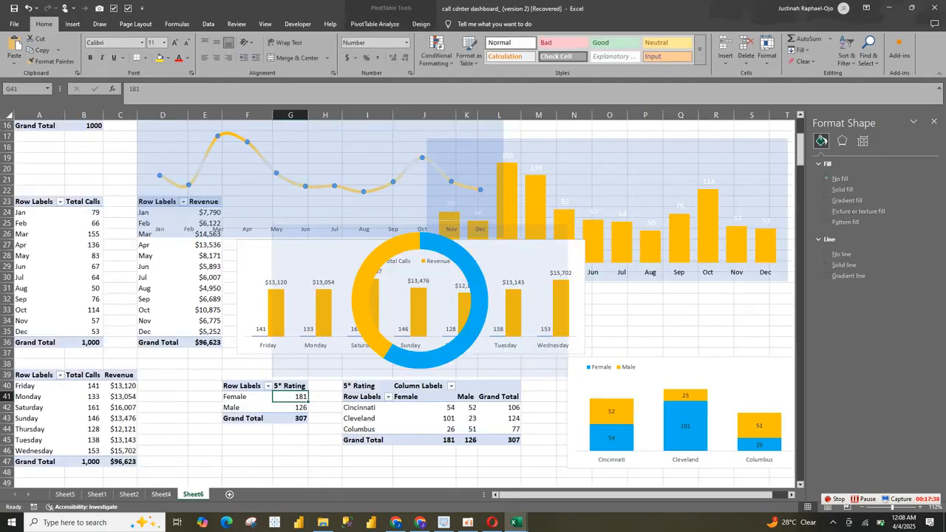
{"action": "left_click", "coordinate": [161, 494]}
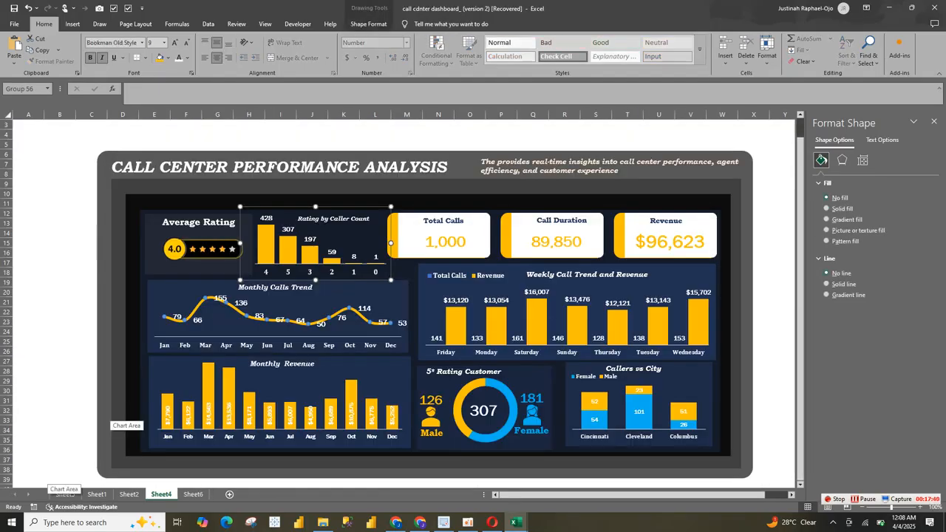
{"action": "left_click", "coordinate": [129, 495]}
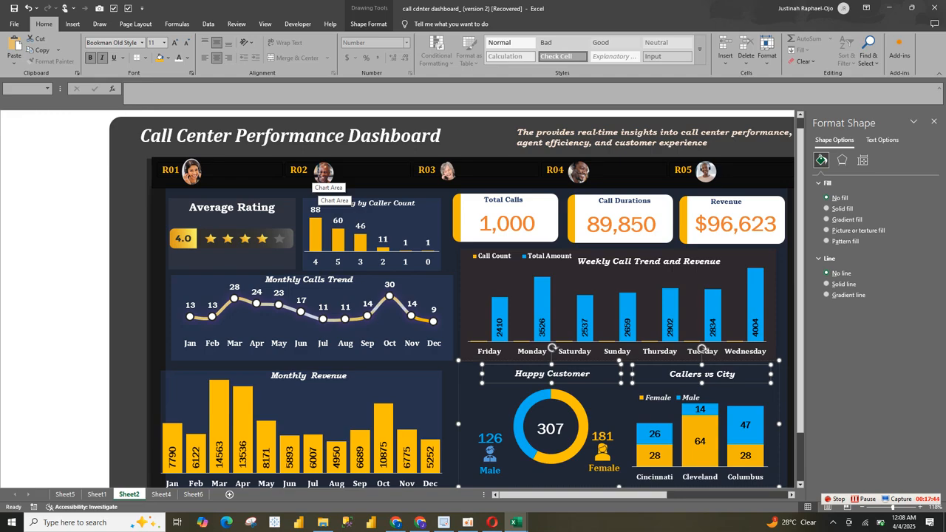
{"action": "left_click_drag", "start_coordinate": [654, 495], "coordinate": [778, 495]}
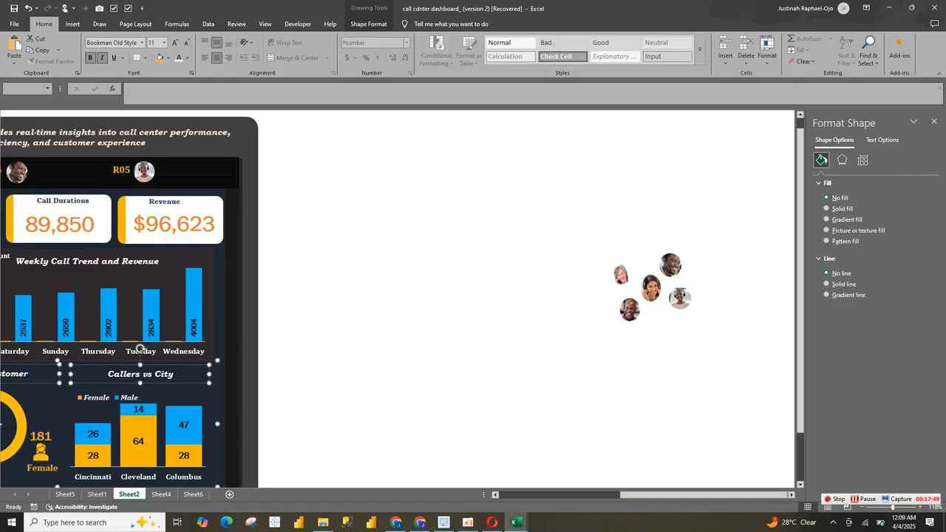
{"action": "left_click", "coordinate": [680, 298]}
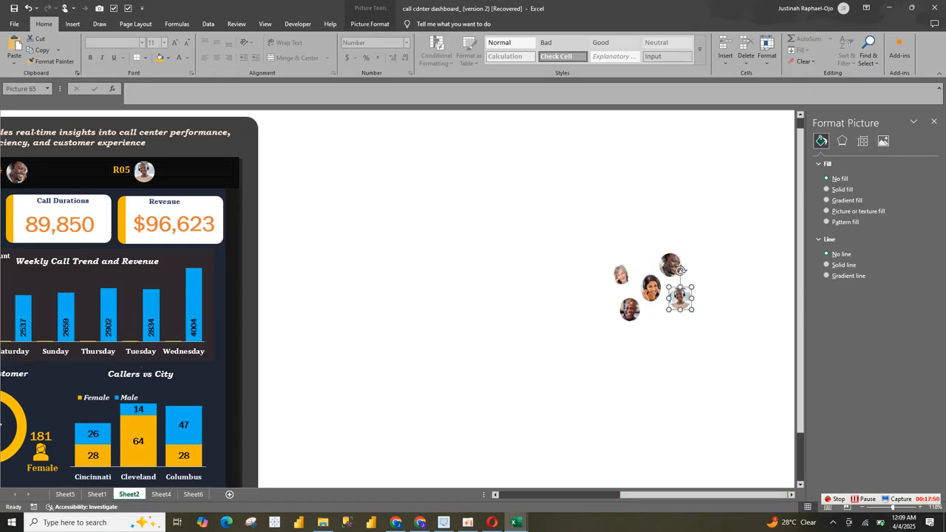
{"action": "left_click", "coordinate": [666, 281]}
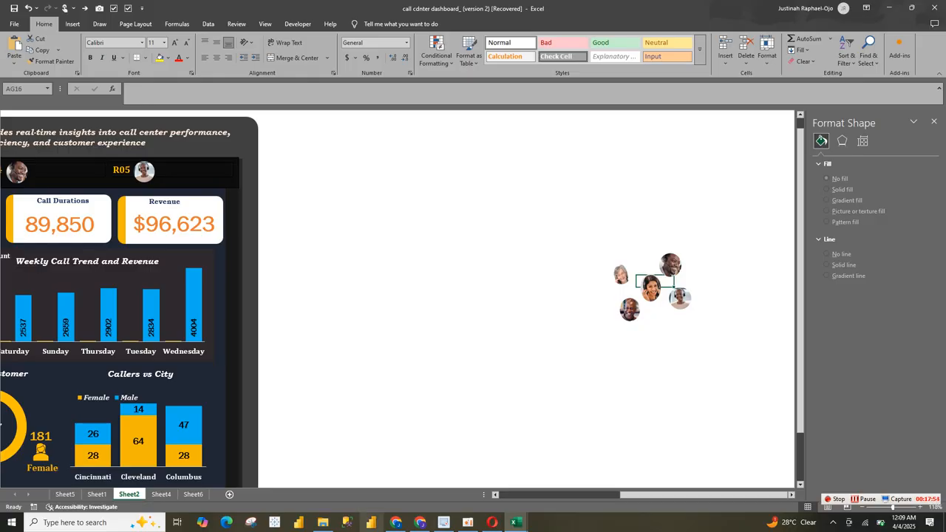
{"action": "left_click", "coordinate": [161, 495]}
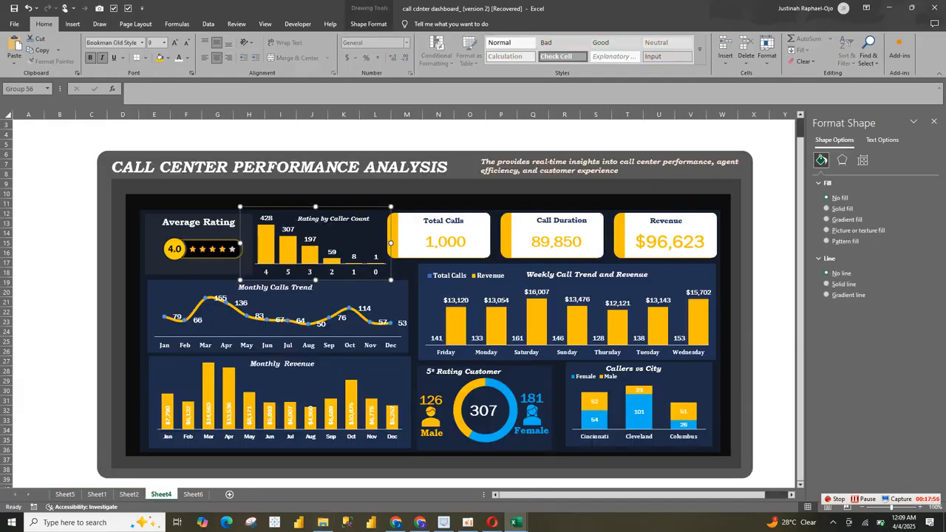
Step: Try a Customer ID slicer on the KPI PivotTable in Sheet6, look through its entries and delete it
{"action": "left_click", "coordinate": [192, 494]}
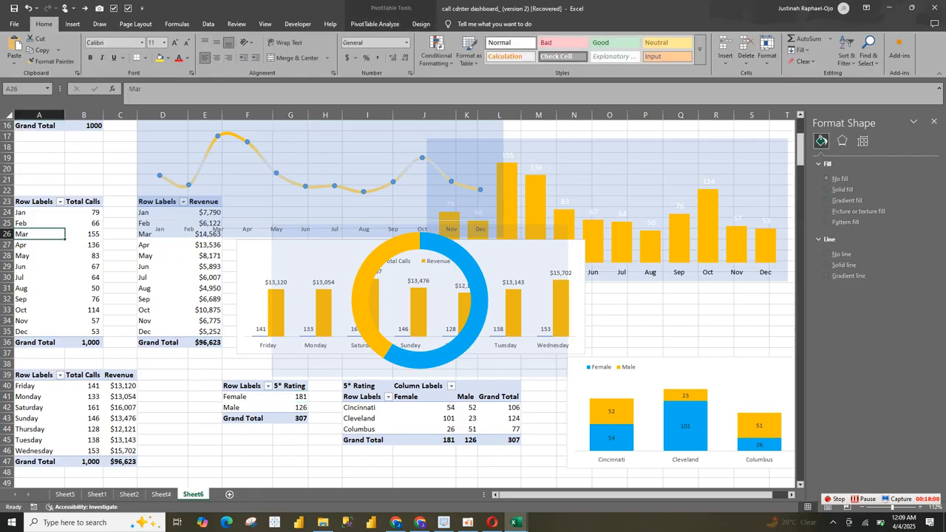
{"action": "left_click_drag", "start_coordinate": [83, 126], "coordinate": [84, 117]}
{"action": "left_click_drag", "start_coordinate": [801, 154], "coordinate": [800, 136]}
{"action": "left_click_drag", "start_coordinate": [205, 148], "coordinate": [204, 158]}
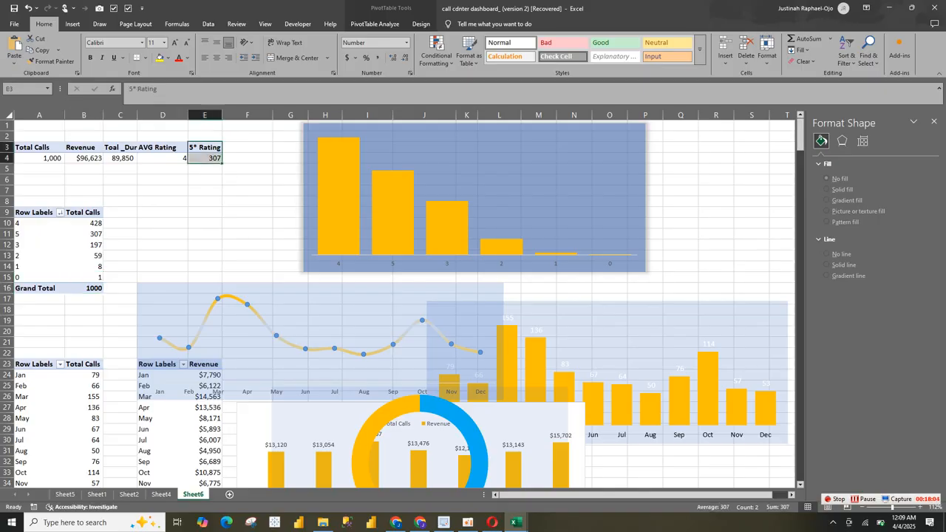
{"action": "left_click", "coordinate": [73, 24]}
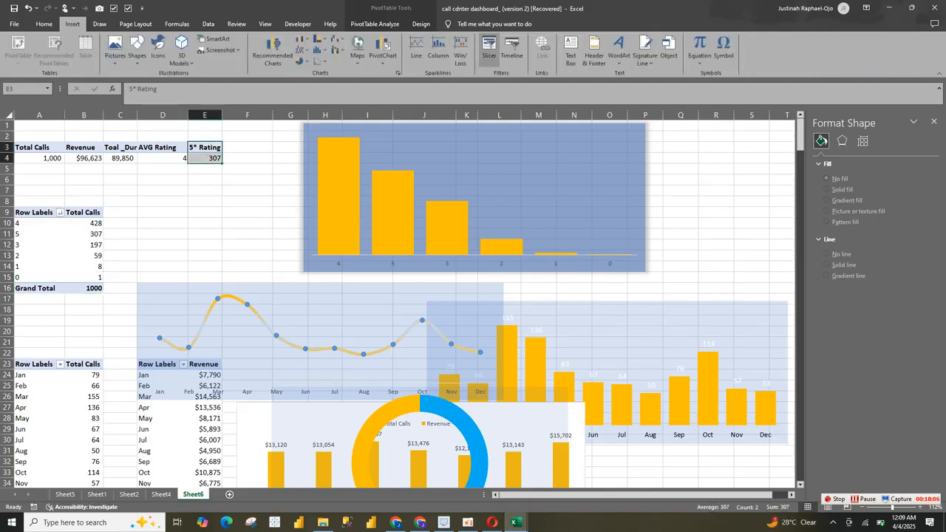
{"action": "left_click", "coordinate": [489, 52]}
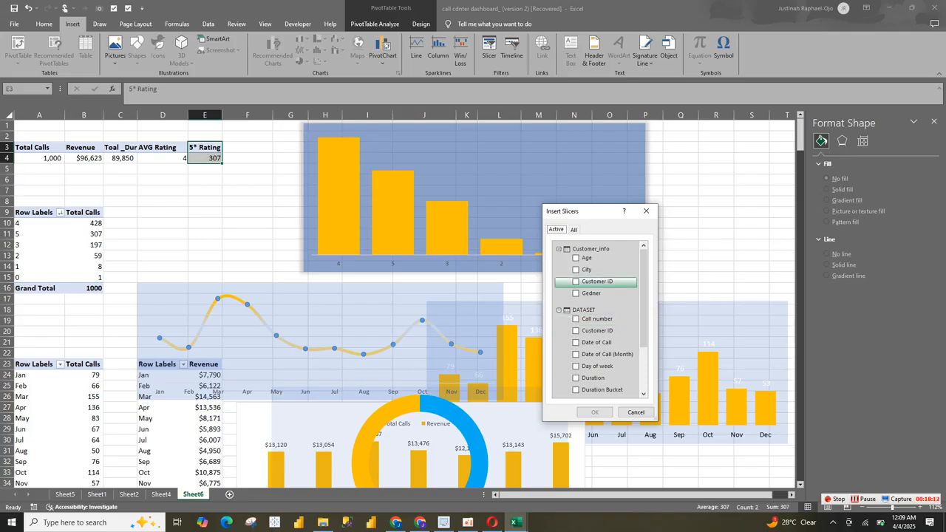
{"action": "left_click", "coordinate": [575, 282]}
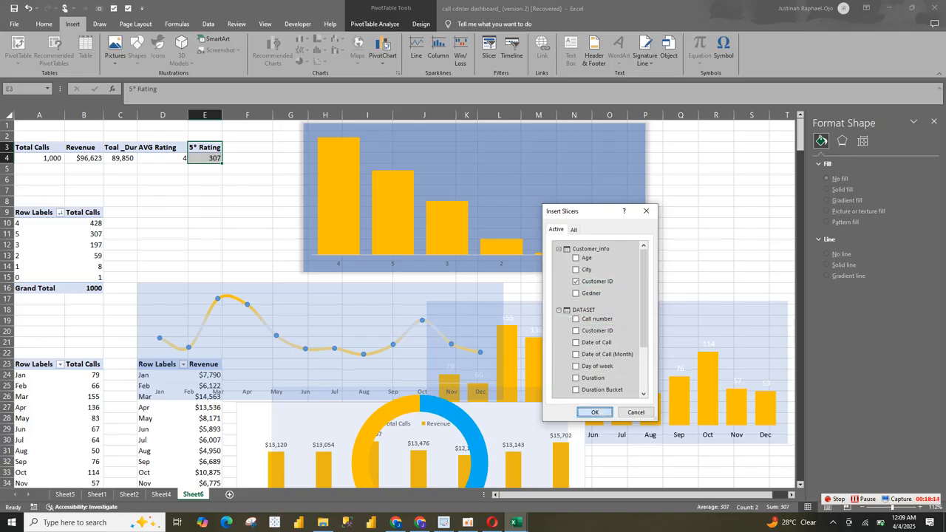
{"action": "key", "text": "Return"}
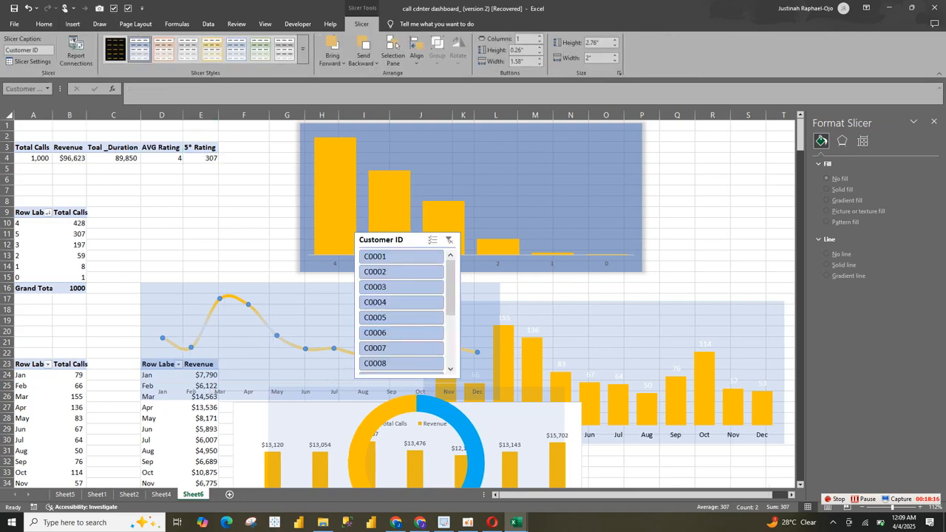
{"action": "scroll", "coordinate": [363, 291], "scroll_direction": "down", "scroll_amount": 5}
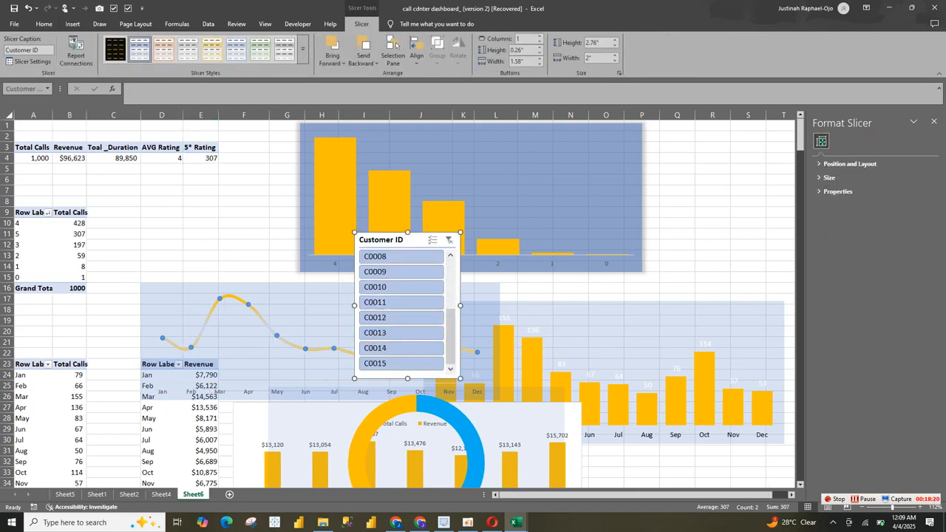
{"action": "key", "text": "Delete"}
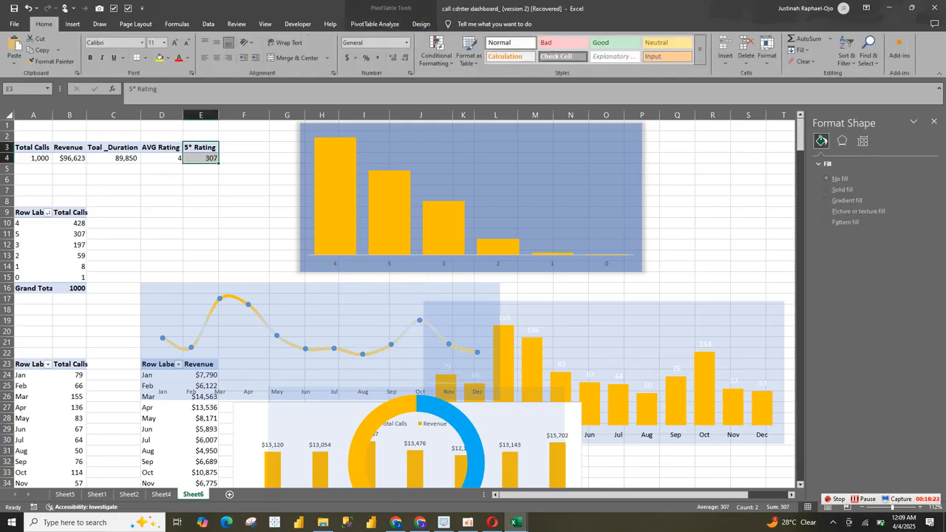
{"action": "left_click", "coordinate": [133, 159]}
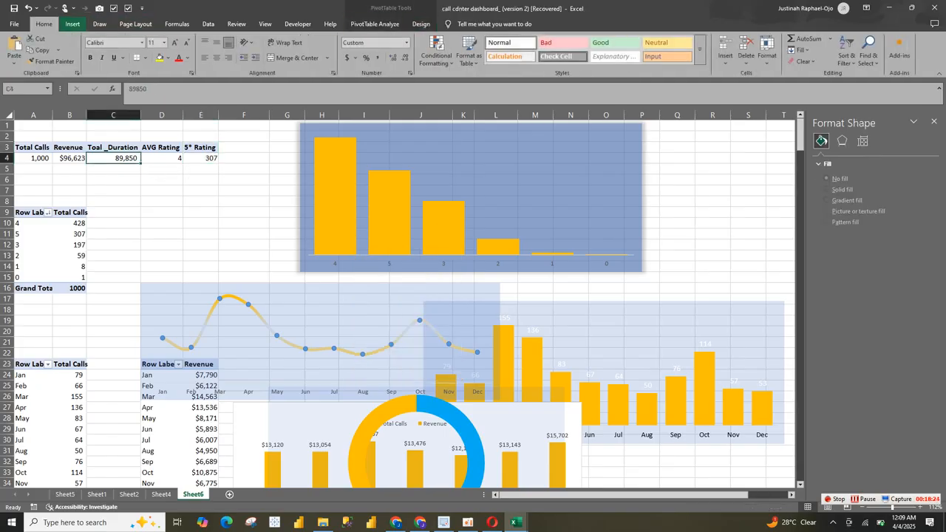
{"action": "left_click", "coordinate": [72, 23]}
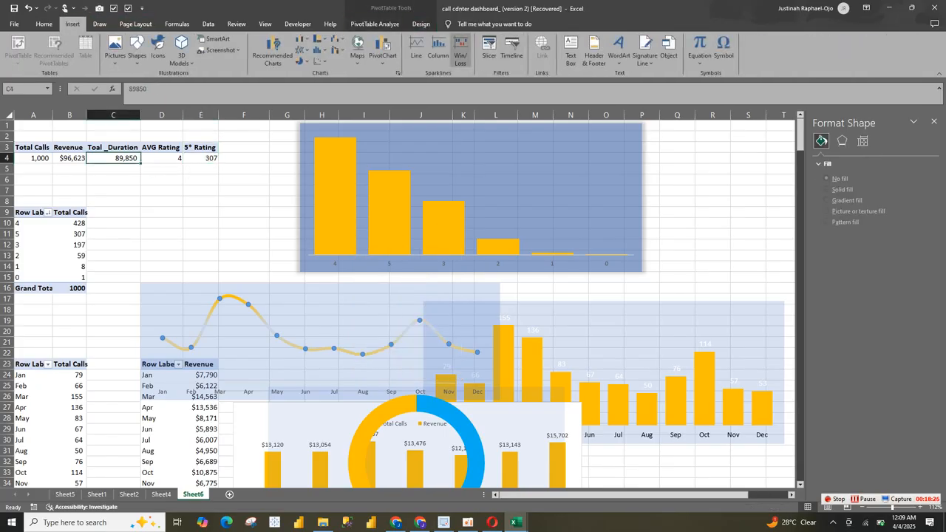
{"action": "left_click", "coordinate": [489, 51]}
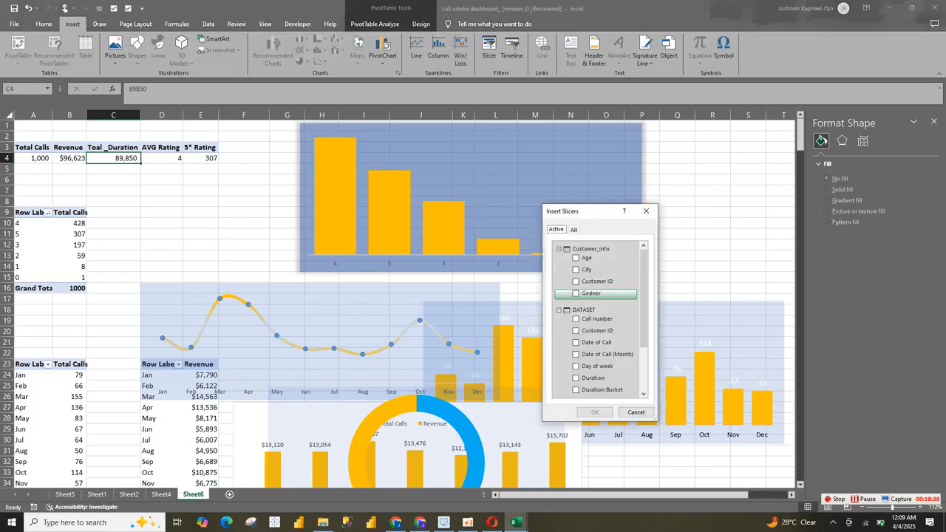
{"action": "scroll", "coordinate": [598, 318], "scroll_direction": "down", "scroll_amount": 3}
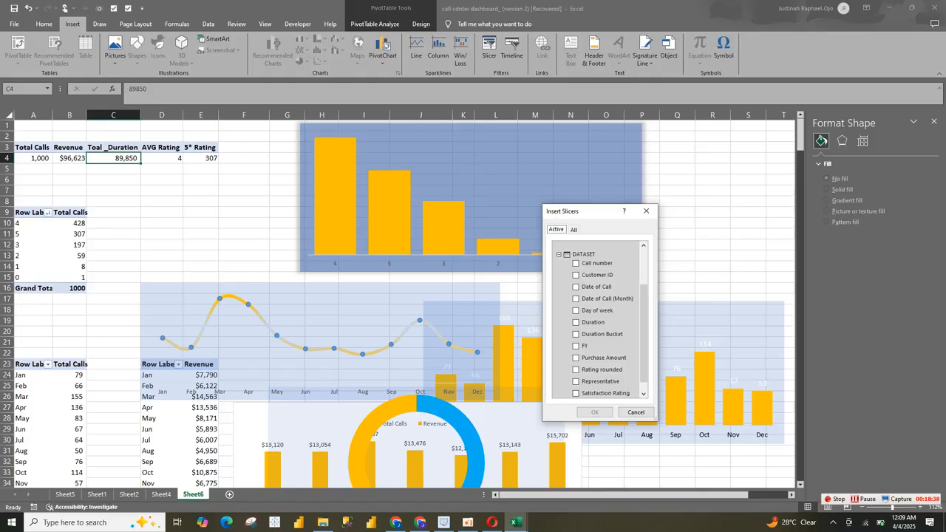
{"action": "left_click", "coordinate": [636, 413]}
Step: Try a Call number slicer on the KPI PivotTable in Sheet6 and delete it
{"action": "left_click", "coordinate": [97, 493]}
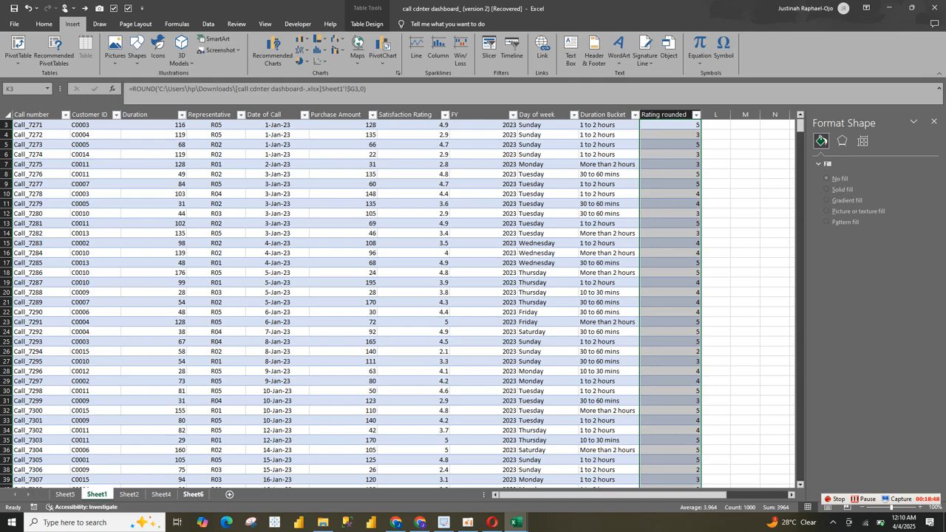
{"action": "left_click", "coordinate": [193, 494]}
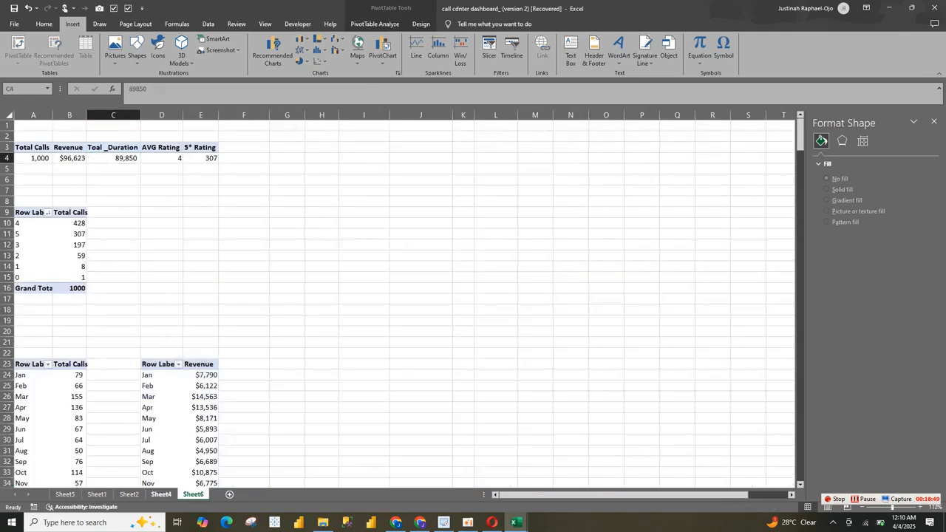
{"action": "left_click", "coordinate": [161, 494]}
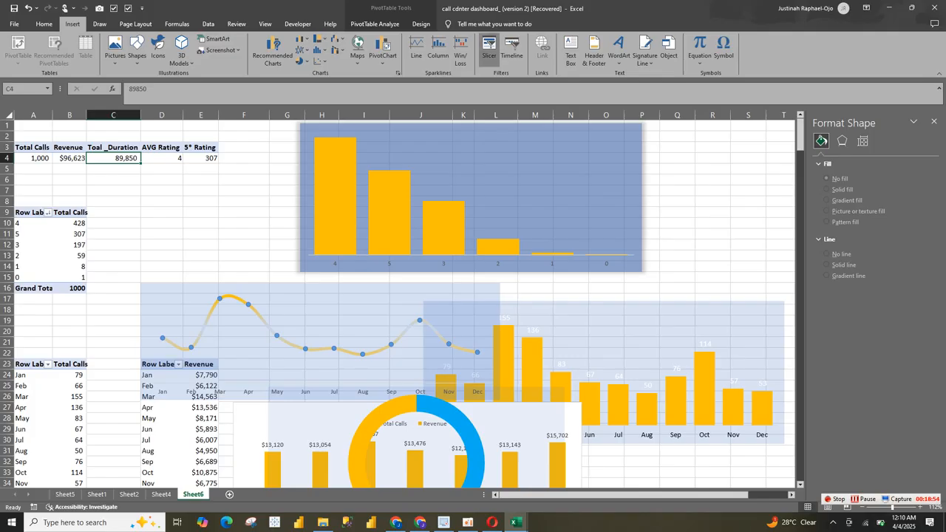
{"action": "left_click", "coordinate": [488, 48]}
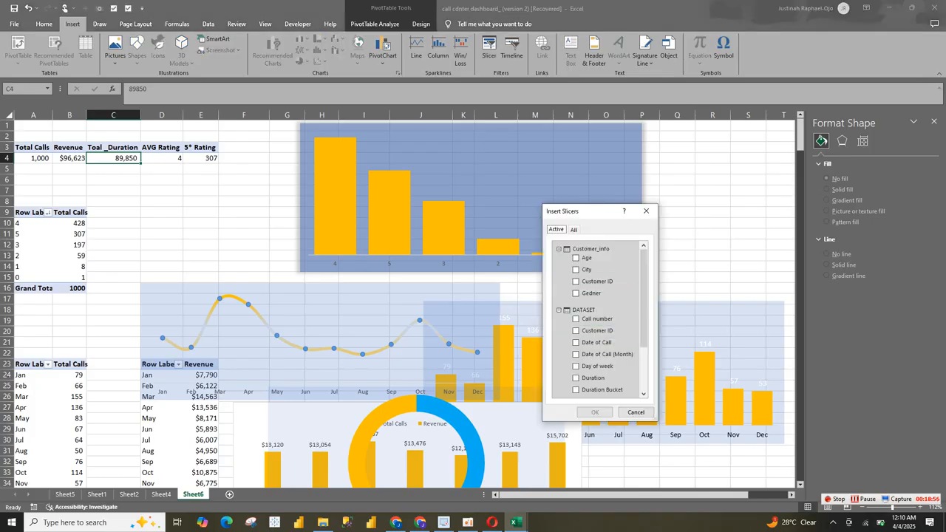
{"action": "left_click", "coordinate": [584, 319]}
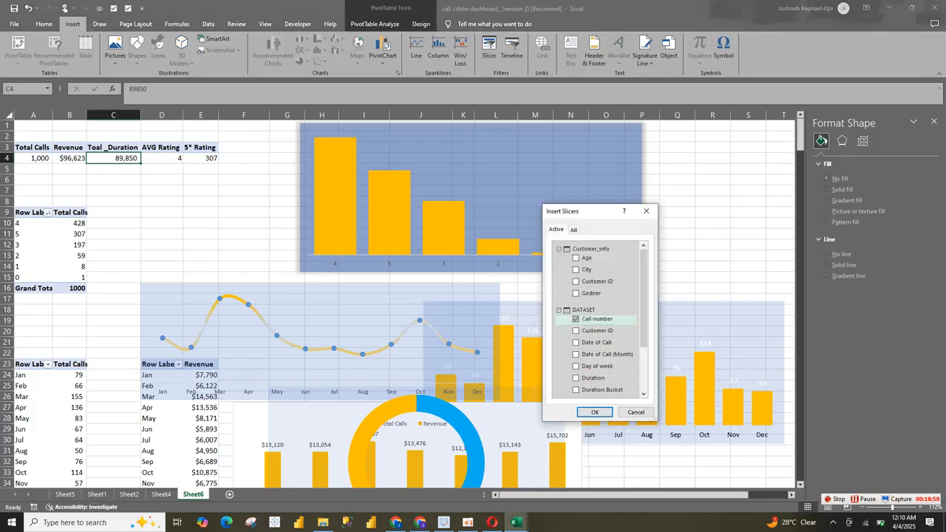
{"action": "left_click", "coordinate": [595, 412]}
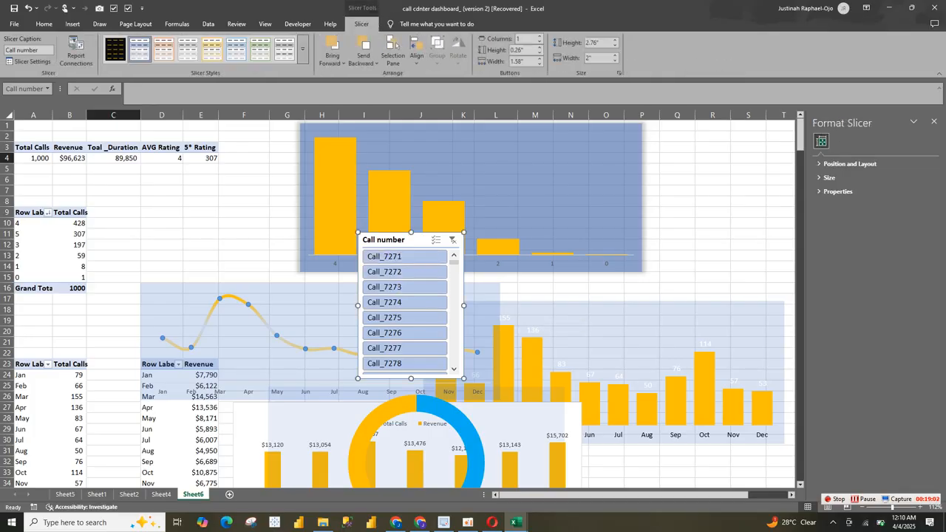
{"action": "key", "text": "Delete"}
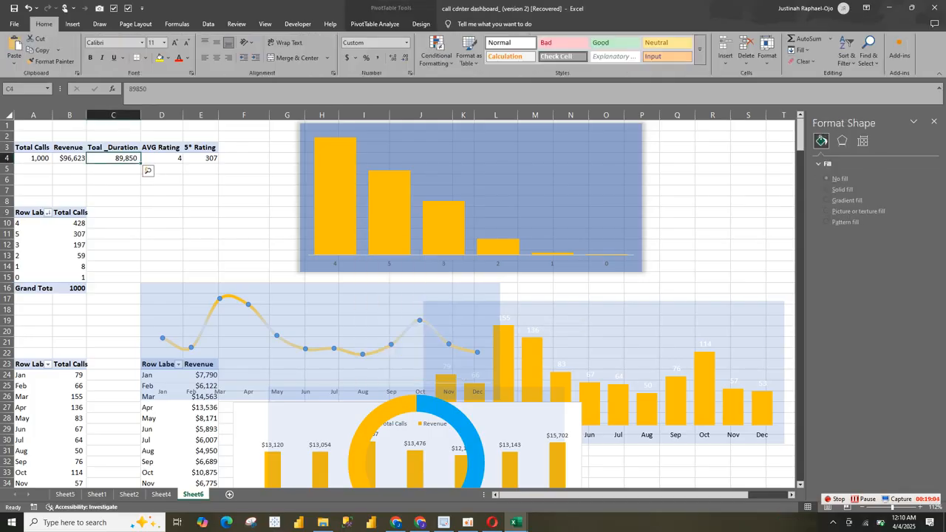
Step: Check the Sheet1 dataset and Sheet2 reference dashboard, and insert a Representative slicer for the KPI PivotTable in Sheet6
{"action": "left_click", "coordinate": [65, 495]}
{"action": "left_click", "coordinate": [97, 495]}
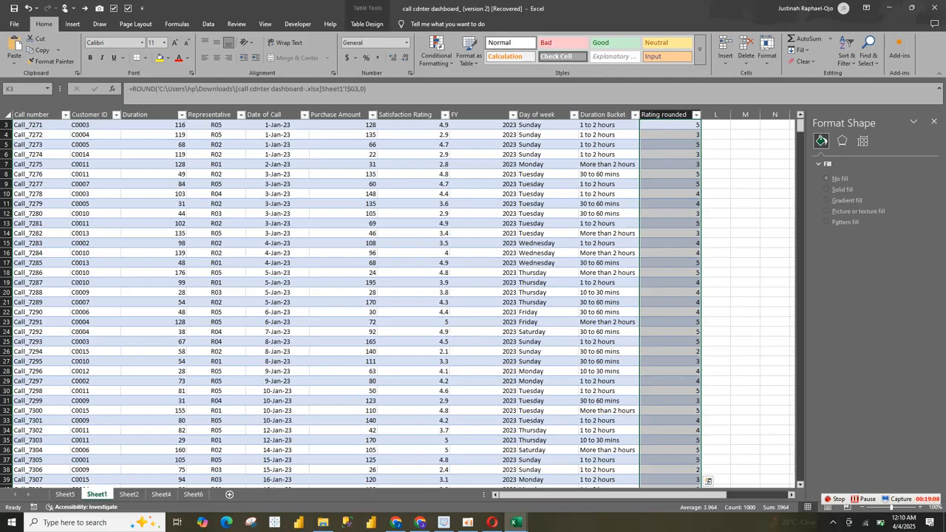
{"action": "mouse_move", "coordinate": [692, 495]}
{"action": "left_mouse_down"}
{"action": "mouse_move", "coordinate": [755, 495]}
{"action": "mouse_move", "coordinate": [693, 494]}
{"action": "left_mouse_up"}
{"action": "left_click", "coordinate": [128, 494]}
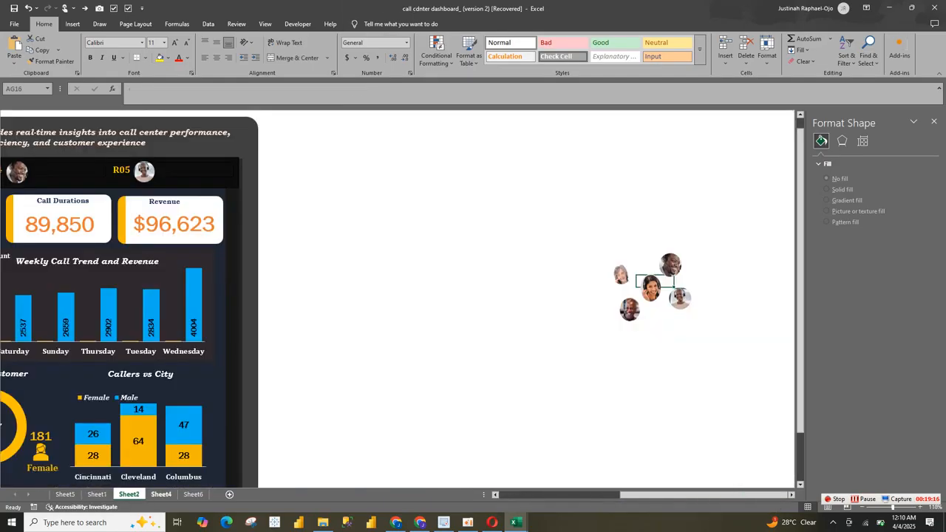
{"action": "left_click", "coordinate": [193, 494]}
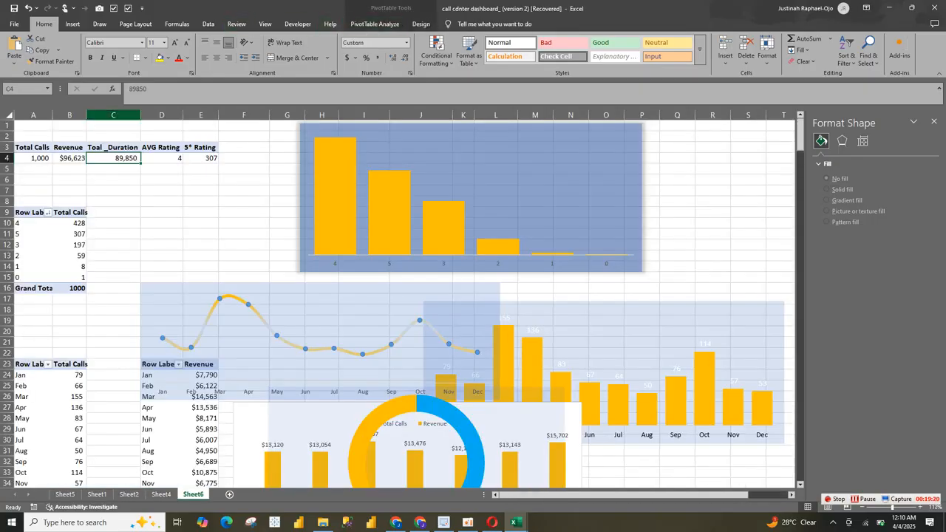
{"action": "left_click", "coordinate": [72, 23]}
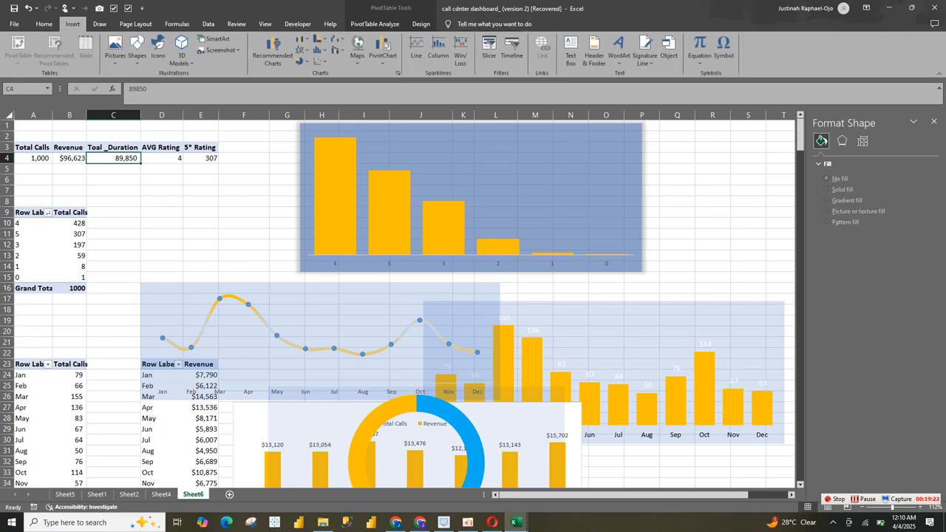
{"action": "left_click", "coordinate": [488, 50]}
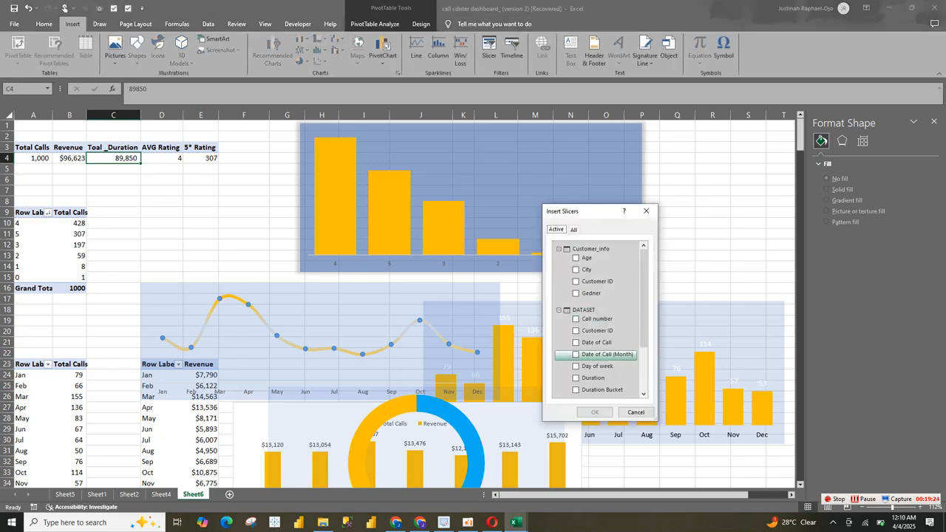
{"action": "scroll", "coordinate": [644, 318], "scroll_direction": "down", "scroll_amount": 2}
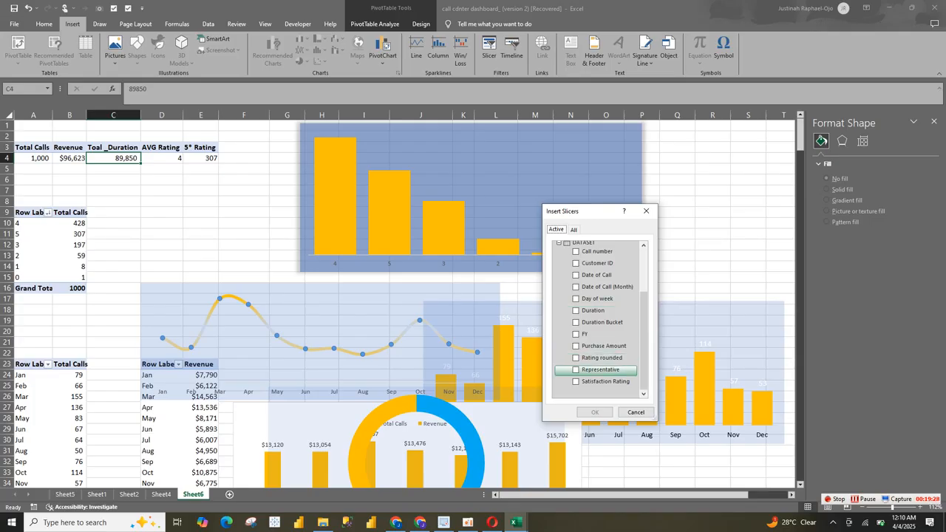
{"action": "left_click", "coordinate": [591, 369]}
{"action": "left_click", "coordinate": [594, 411]}
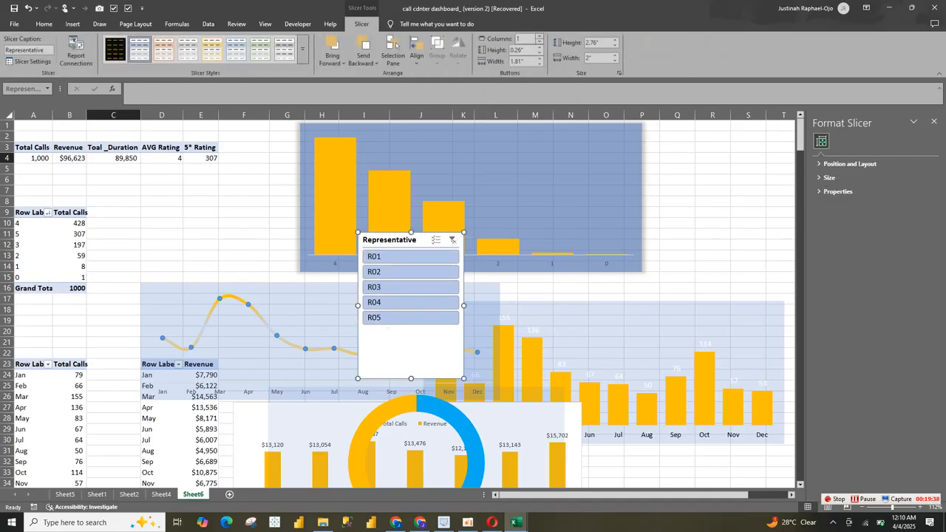
Step: Set the Representative slicer to 5 columns and resize it into a strip about 5.15" wide and 0.8" high
{"action": "left_click", "coordinate": [539, 35]}
{"action": "left_click", "coordinate": [539, 35]}
{"action": "left_click", "coordinate": [539, 36]}
{"action": "left_click", "coordinate": [539, 35]}
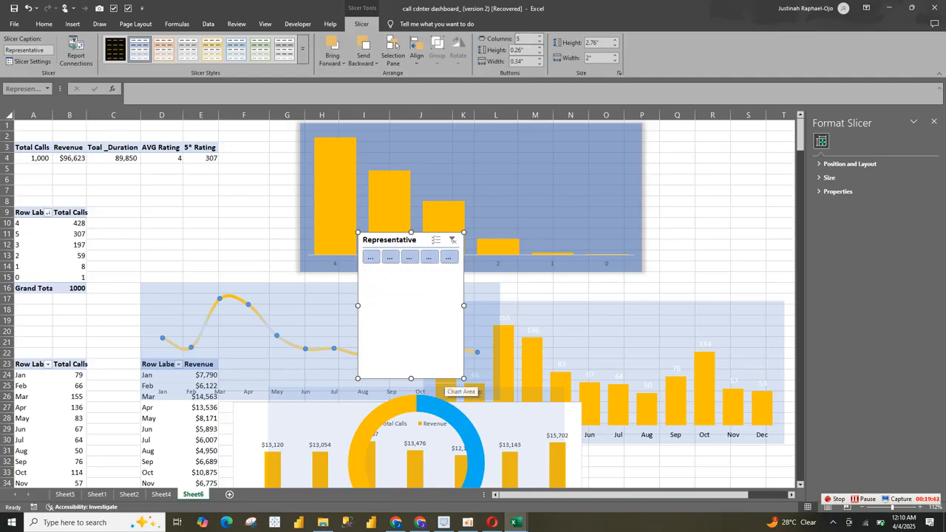
{"action": "left_click", "coordinate": [446, 385]}
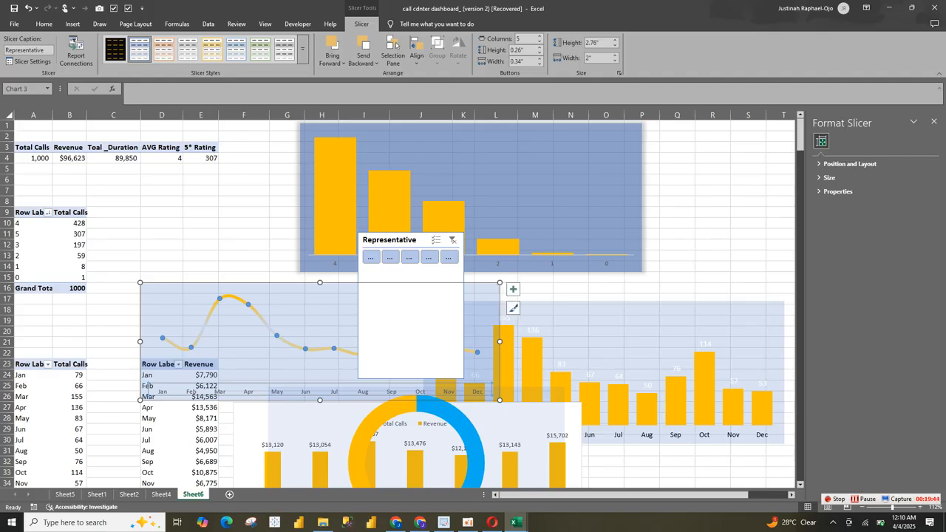
{"action": "left_click", "coordinate": [473, 222]}
{"action": "left_click", "coordinate": [414, 239]}
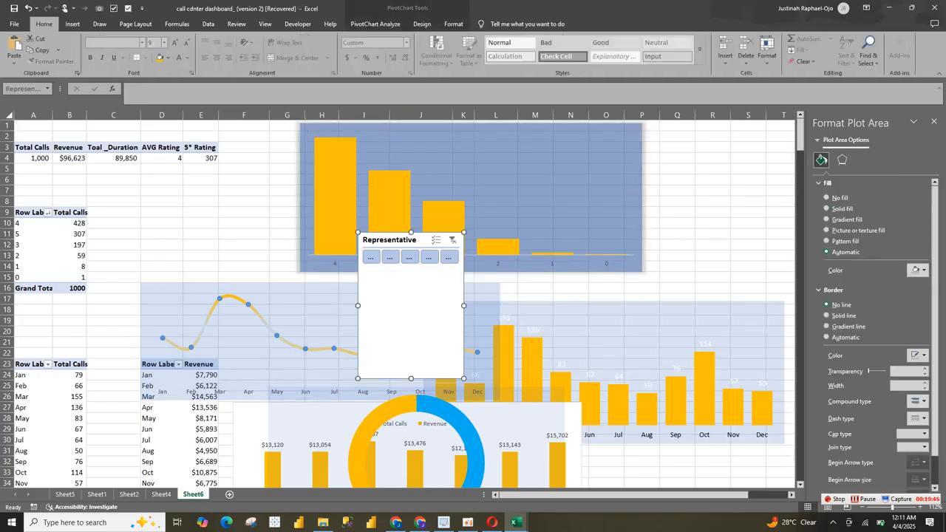
{"action": "left_click_drag", "start_coordinate": [464, 379], "coordinate": [632, 286]}
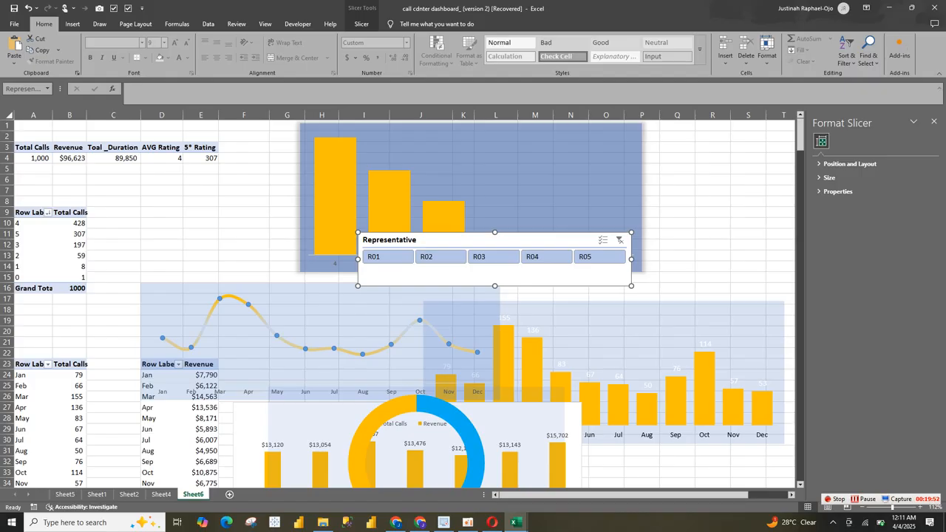
{"action": "left_click_drag", "start_coordinate": [631, 286], "coordinate": [631, 274]}
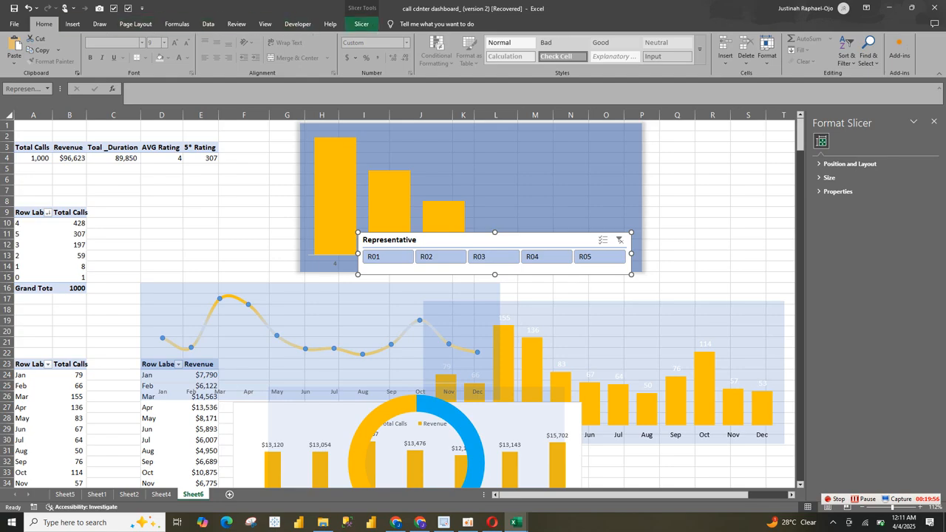
Step: Apply the black slicer style with gold lettering to the Representative slicer and turn on its multi-select
{"action": "left_click", "coordinate": [362, 24]}
{"action": "left_click", "coordinate": [115, 49]}
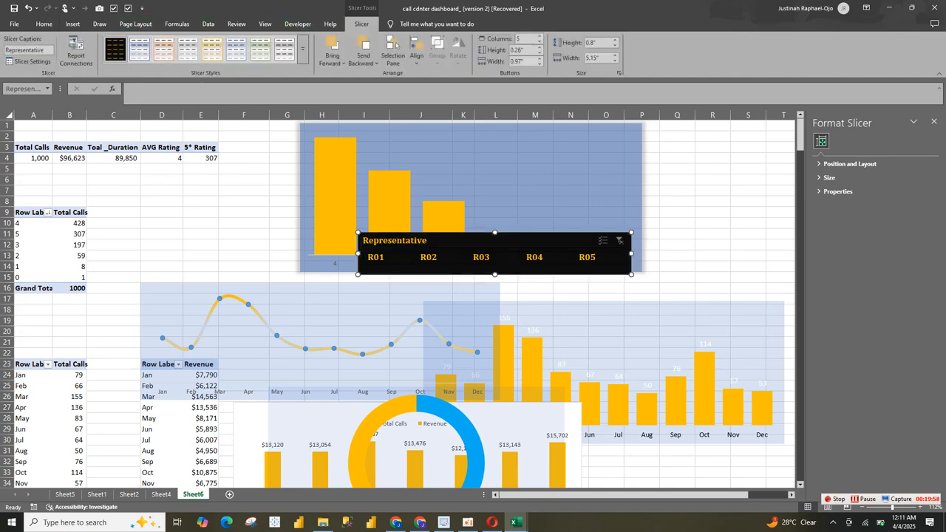
{"action": "left_click", "coordinate": [603, 241]}
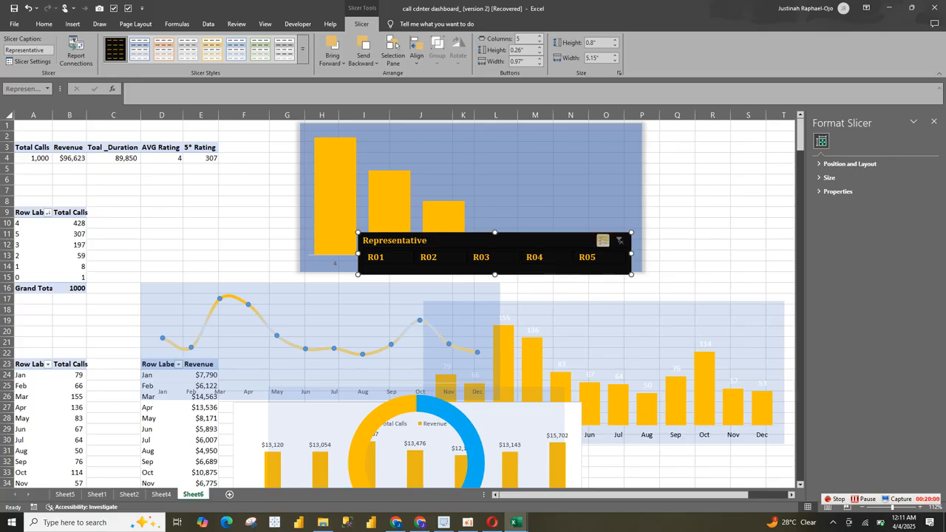
{"action": "left_click", "coordinate": [76, 55]}
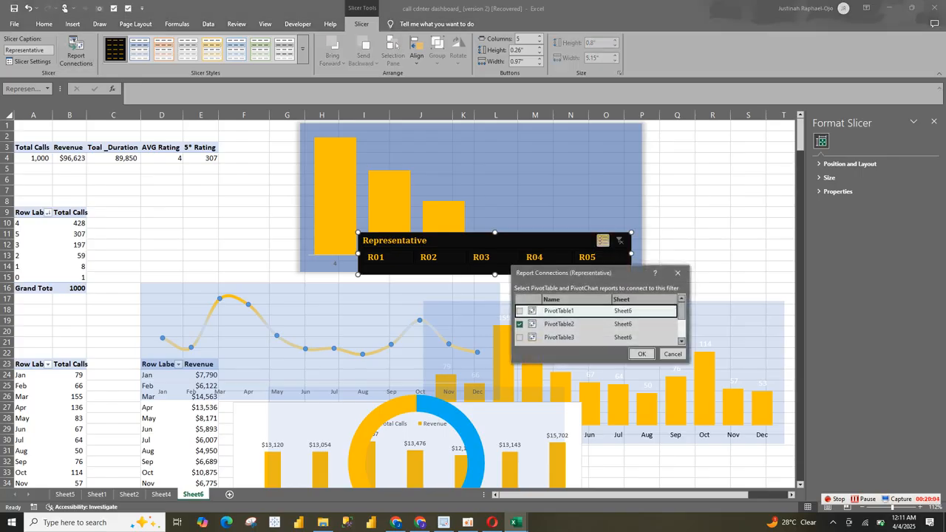
{"action": "left_click", "coordinate": [677, 273]}
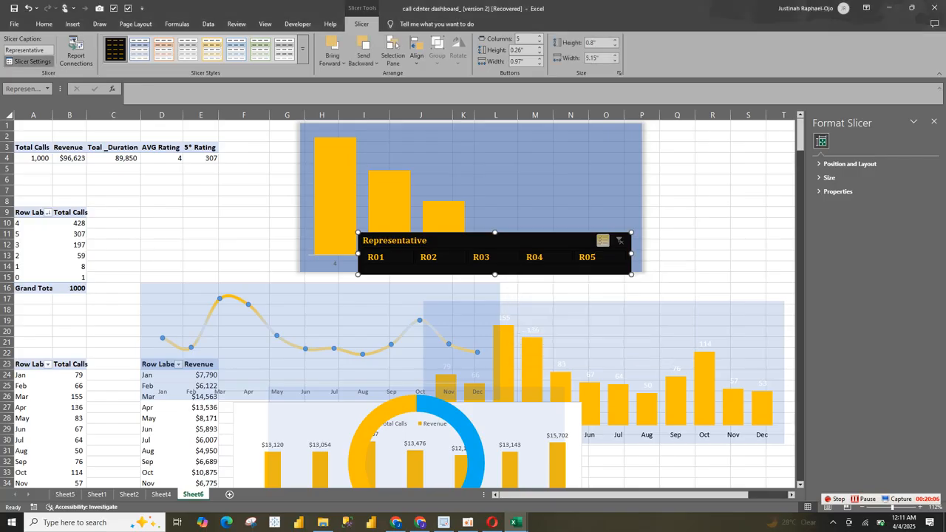
Step: Hide the Representative slicer's header and its items with no data, and reduce its height to about 0.48"
{"action": "left_click", "coordinate": [31, 62]}
{"action": "left_click", "coordinate": [510, 305]}
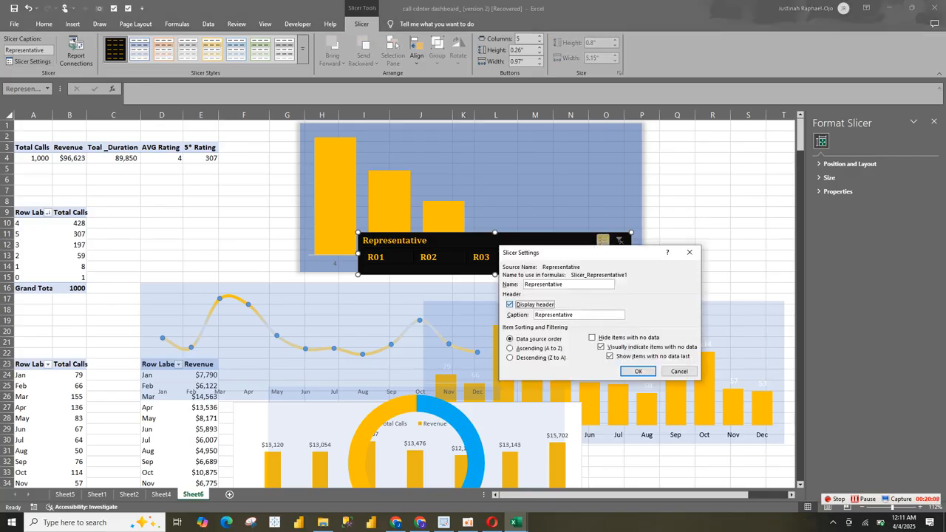
{"action": "left_click", "coordinate": [601, 347]}
{"action": "left_click", "coordinate": [600, 347]}
{"action": "left_click", "coordinate": [592, 338]}
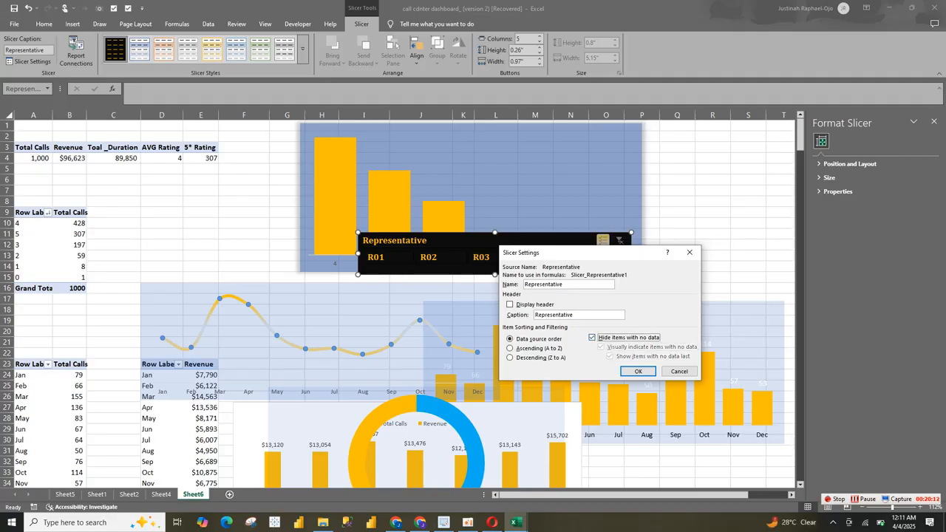
{"action": "left_click", "coordinate": [638, 371]}
{"action": "left_click_drag", "start_coordinate": [495, 274], "coordinate": [495, 257]}
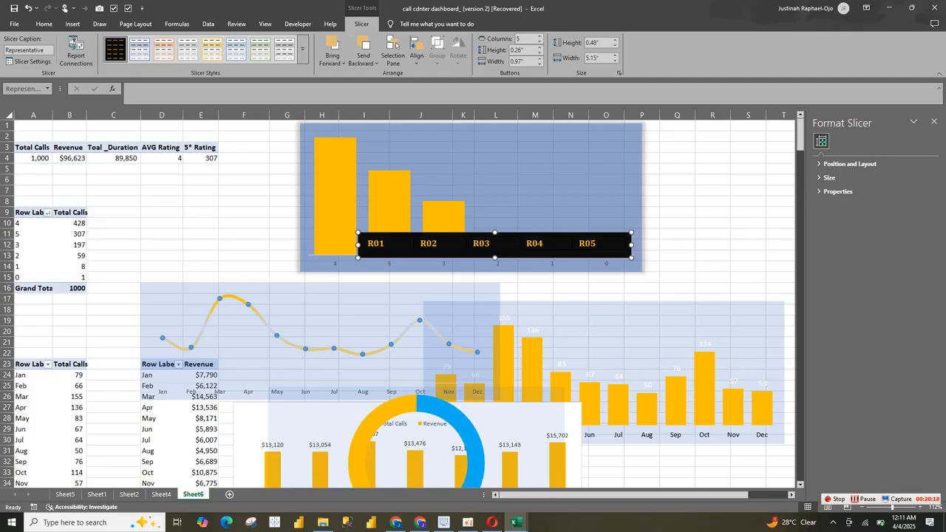
Step: Paste the Representative slicer onto the Sheet4 dashboard and place it above the Average Rating and Rating by Caller Count visuals
{"action": "left_click", "coordinate": [113, 158]}
{"action": "left_click", "coordinate": [161, 494]}
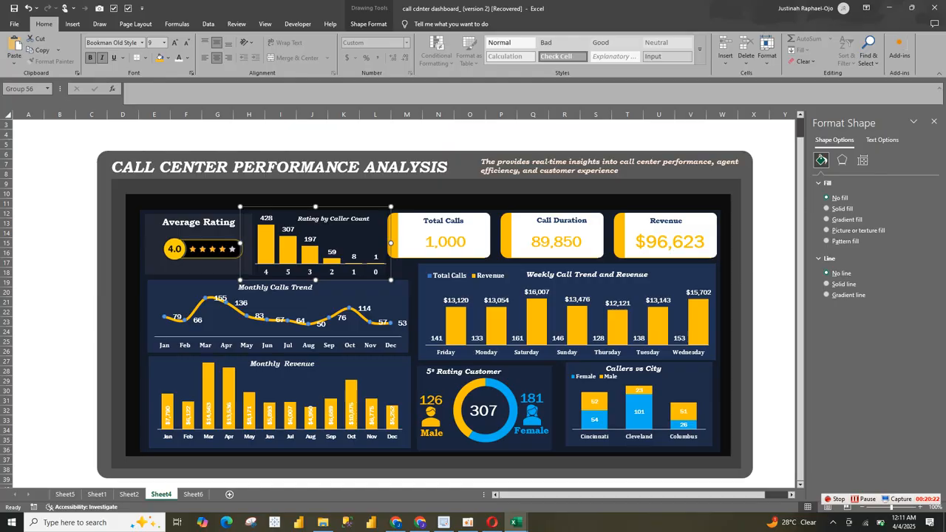
{"action": "key", "text": "ctrl+v"}
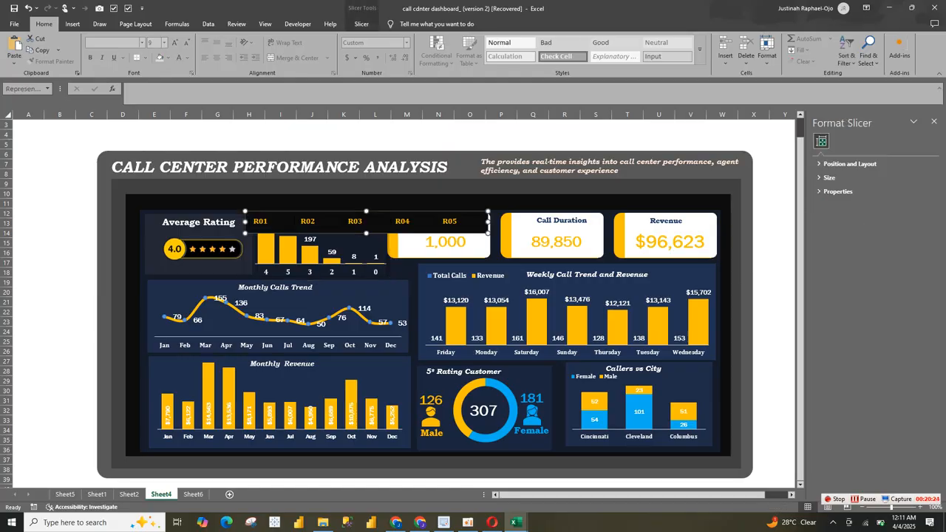
{"action": "left_click_drag", "start_coordinate": [286, 232], "coordinate": [181, 206]}
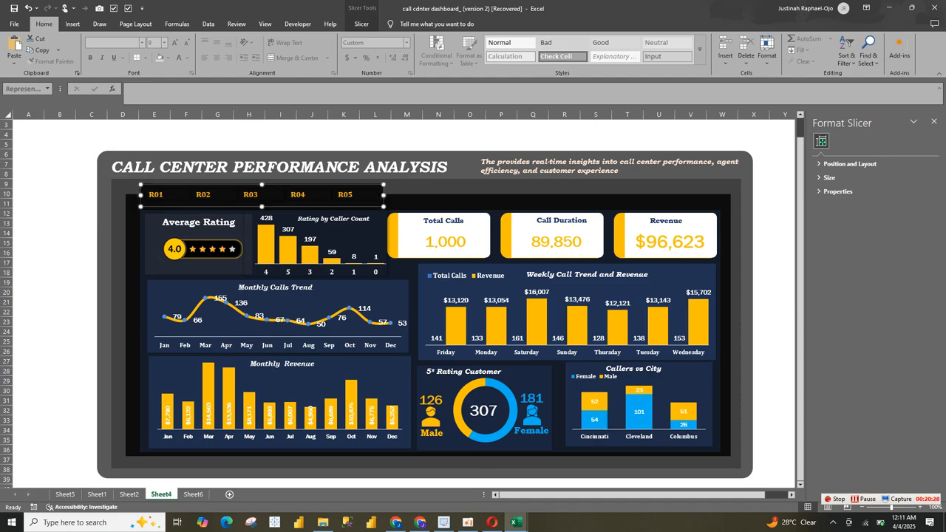
Step: Extend the dashboard's black inner panel slightly upward behind the Representative slicer
{"action": "left_click", "coordinate": [428, 180]}
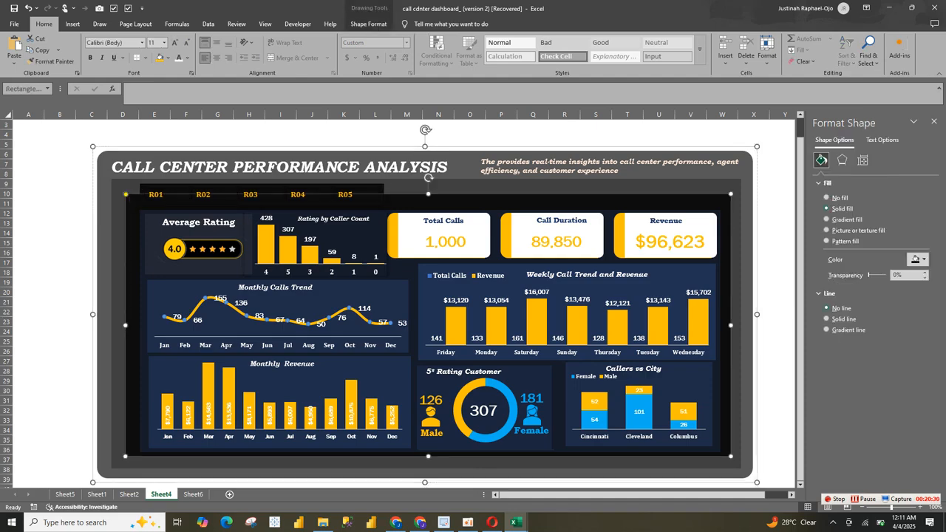
{"action": "left_click_drag", "start_coordinate": [428, 194], "coordinate": [429, 187]}
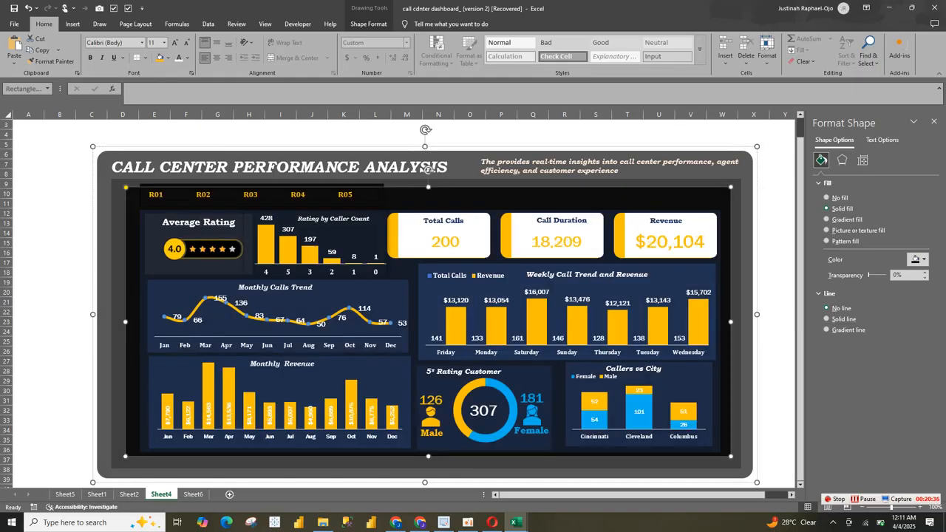
{"action": "left_click", "coordinate": [428, 183]}
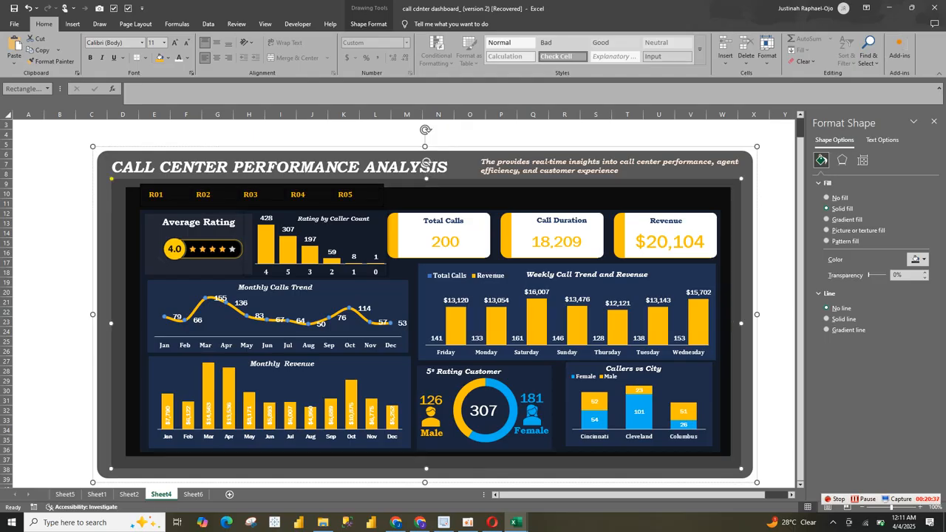
{"action": "left_click_drag", "start_coordinate": [426, 164], "coordinate": [587, 175]}
{"action": "key", "text": "ctrl+z"}
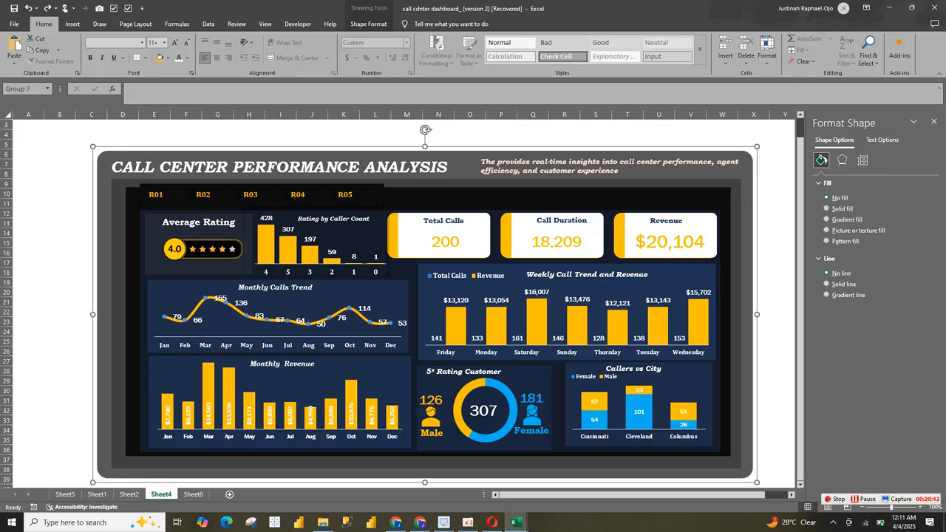
{"action": "left_click", "coordinate": [86, 224]}
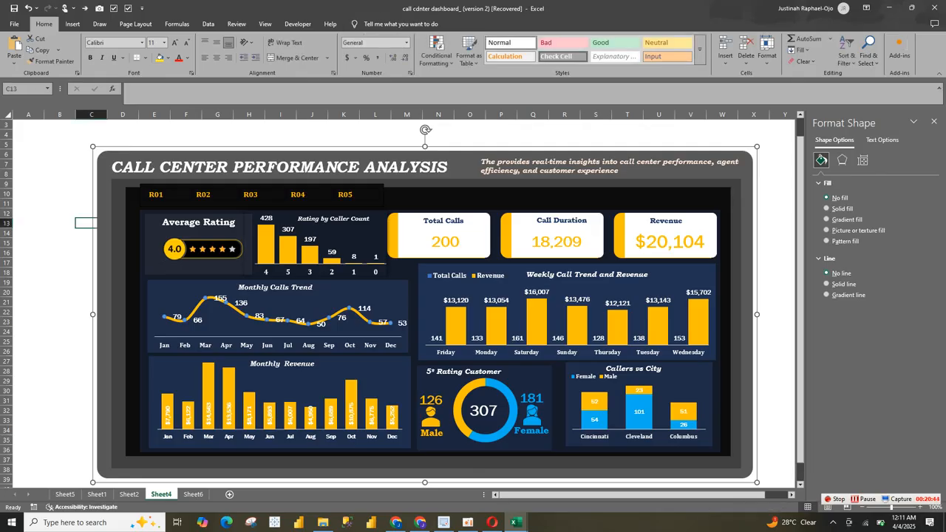
Step: Widen the Representative slicer to about 12.76" so it spans the full width of the dashboard's black inner panel
{"action": "left_click", "coordinate": [373, 197]}
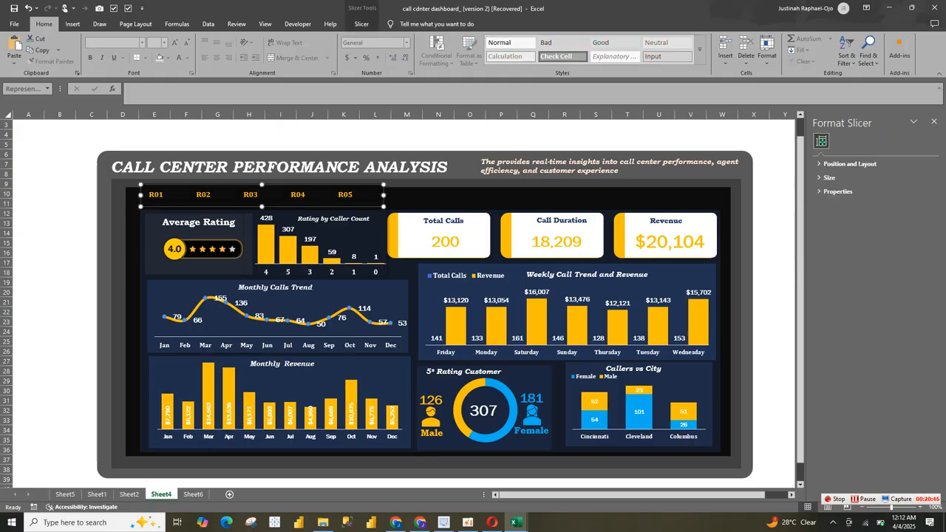
{"action": "left_click_drag", "start_coordinate": [383, 195], "coordinate": [723, 195]}
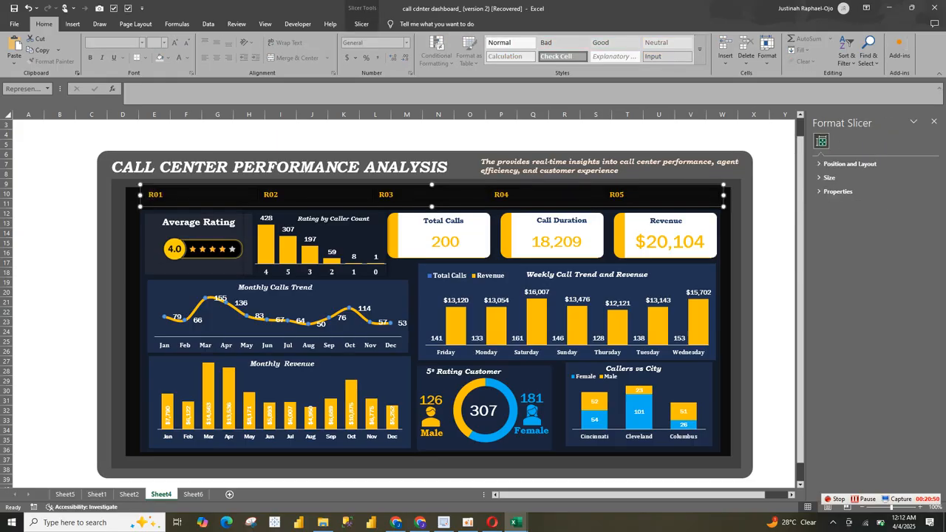
{"action": "left_click_drag", "start_coordinate": [432, 207], "coordinate": [431, 207]}
{"action": "left_click_drag", "start_coordinate": [141, 195], "coordinate": [130, 195]}
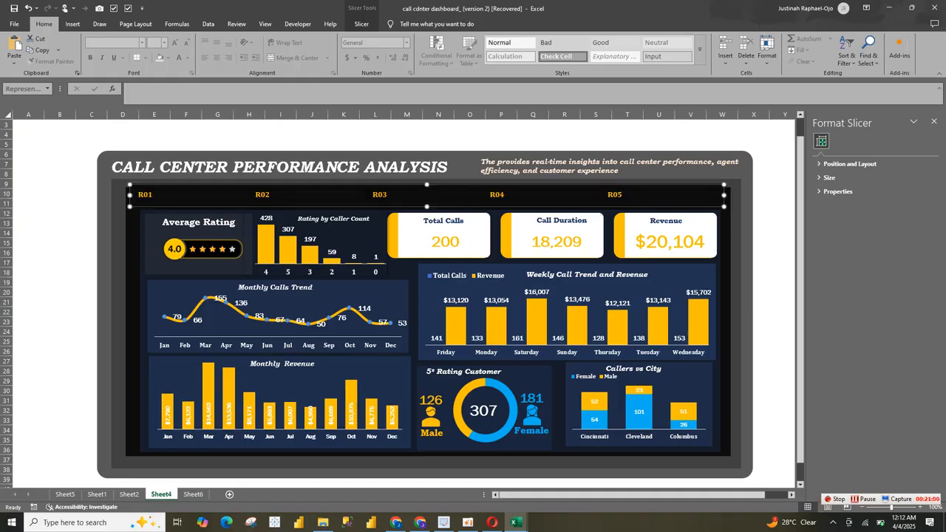
{"action": "left_click_drag", "start_coordinate": [724, 195], "coordinate": [732, 195]}
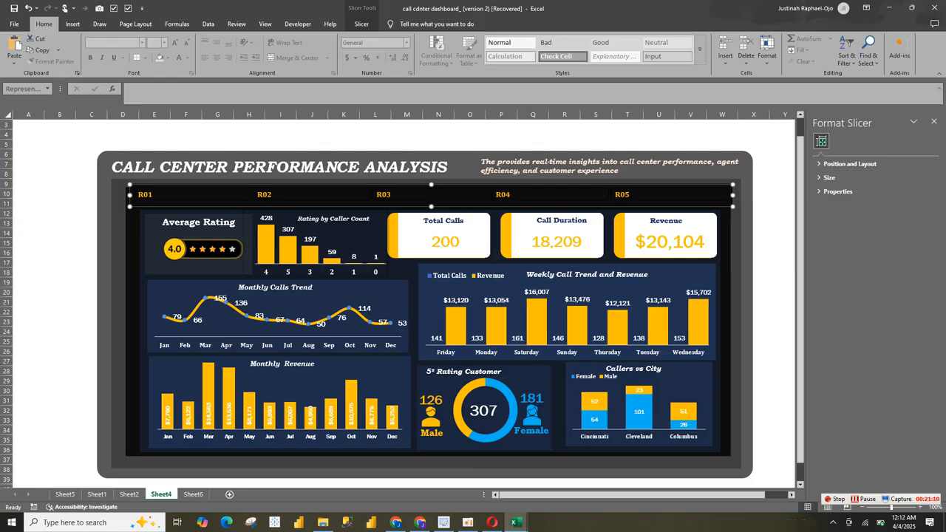
Step: Test the Representative slicer by filtering the dashboard by R03, R04 and R05 in turn, and clear the filter
{"action": "left_click", "coordinate": [311, 194]}
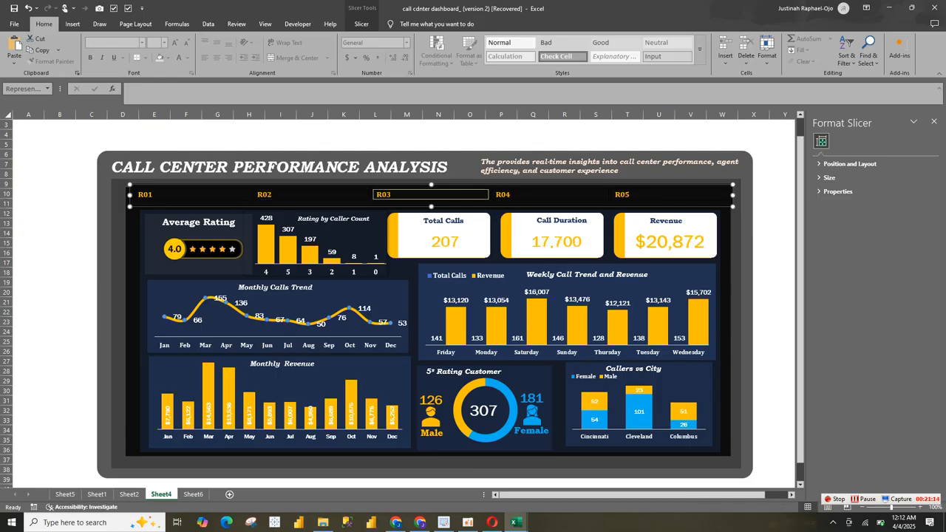
{"action": "left_click", "coordinate": [549, 194]}
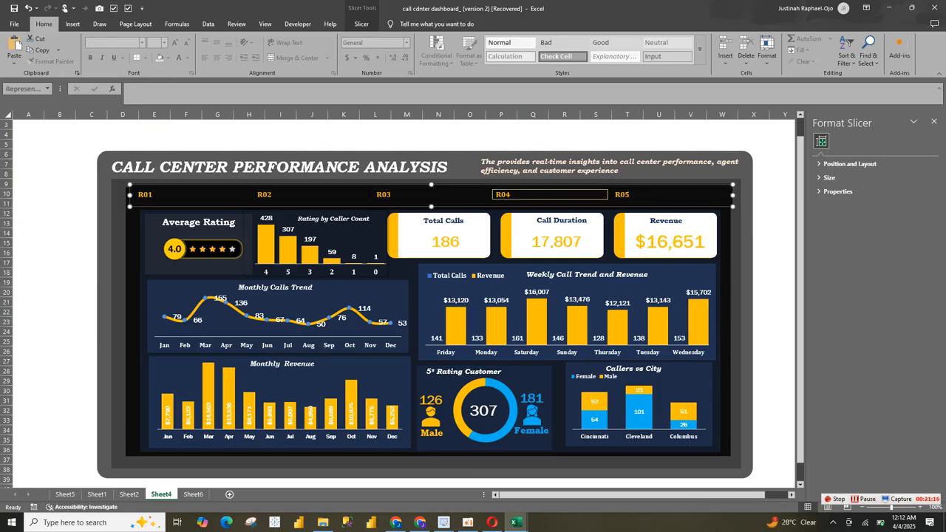
{"action": "left_click", "coordinate": [670, 194]}
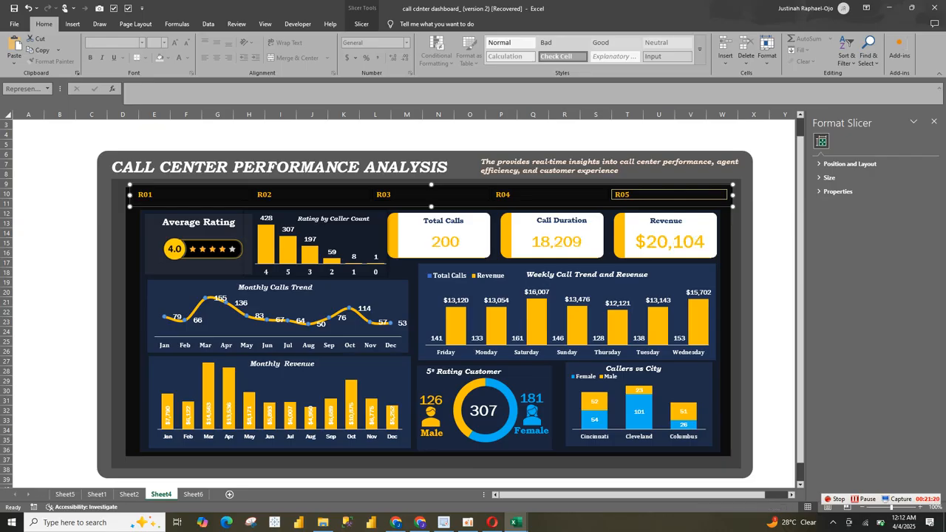
{"action": "right_click", "coordinate": [623, 196]}
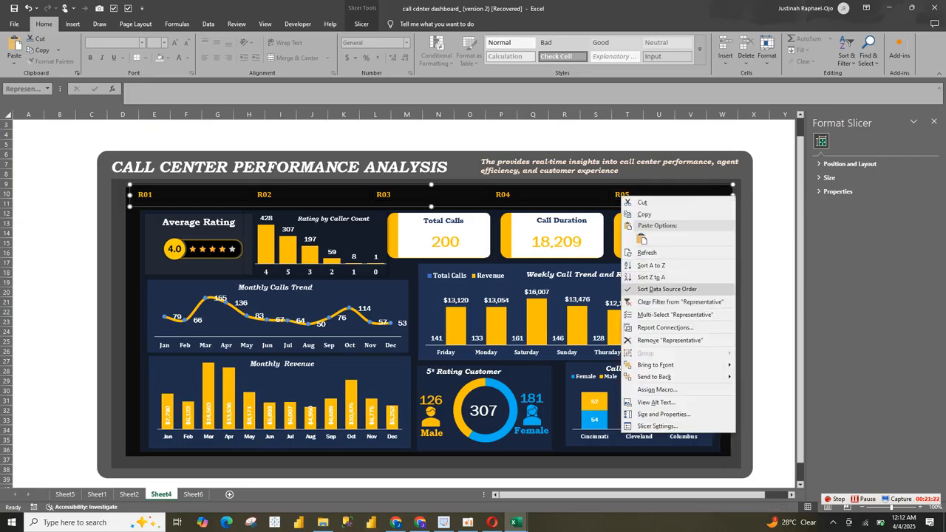
{"action": "left_click", "coordinate": [679, 302]}
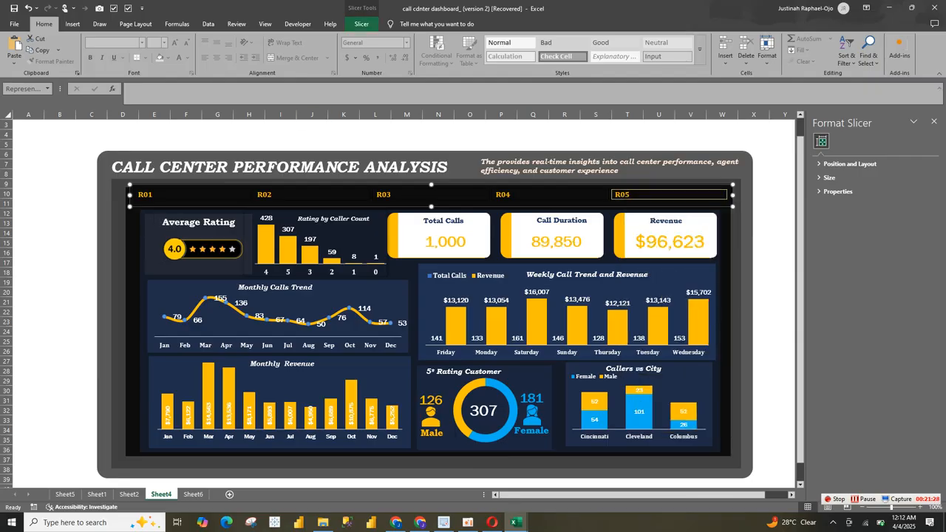
Step: Connect the Representative slicer to PivotTable1, PivotTable3, PivotTable4, PivotTable5 and the remaining PivotTables in its report connections
{"action": "left_click", "coordinate": [361, 24]}
{"action": "left_click", "coordinate": [76, 50]}
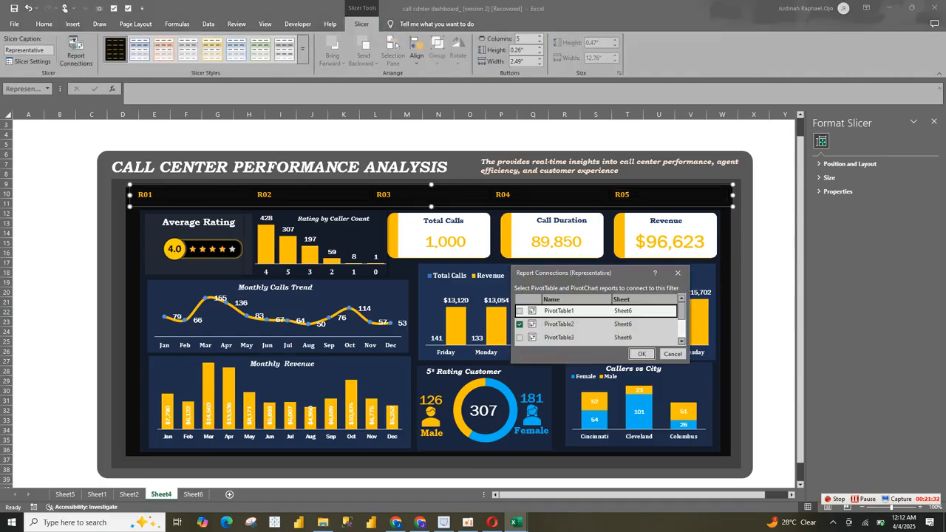
{"action": "left_click", "coordinate": [519, 311]}
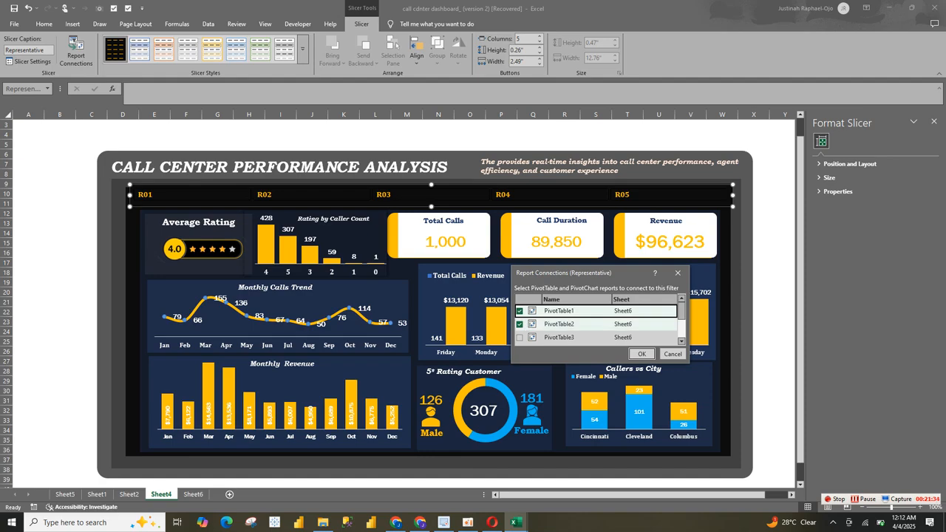
{"action": "left_click", "coordinate": [519, 338]}
{"action": "left_click_drag", "start_coordinate": [681, 311], "coordinate": [682, 320]}
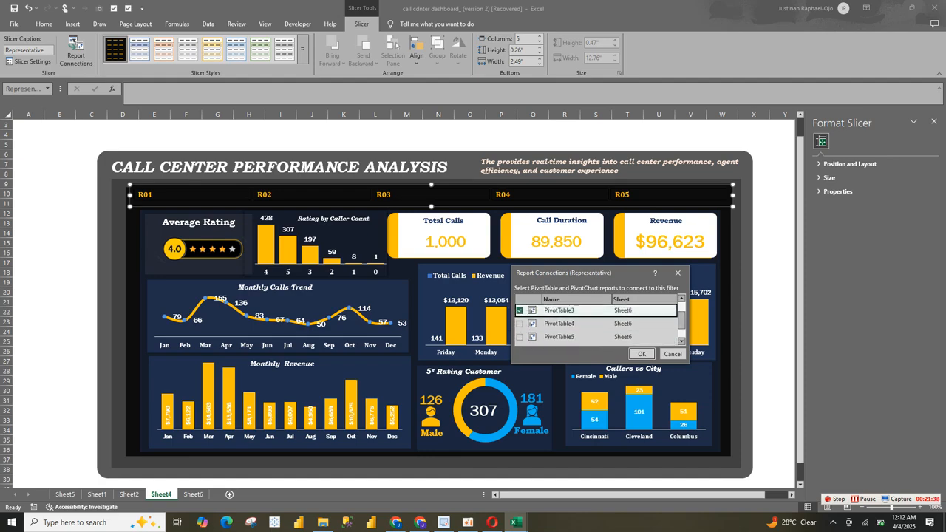
{"action": "left_click", "coordinate": [520, 324]}
{"action": "left_click", "coordinate": [520, 337]}
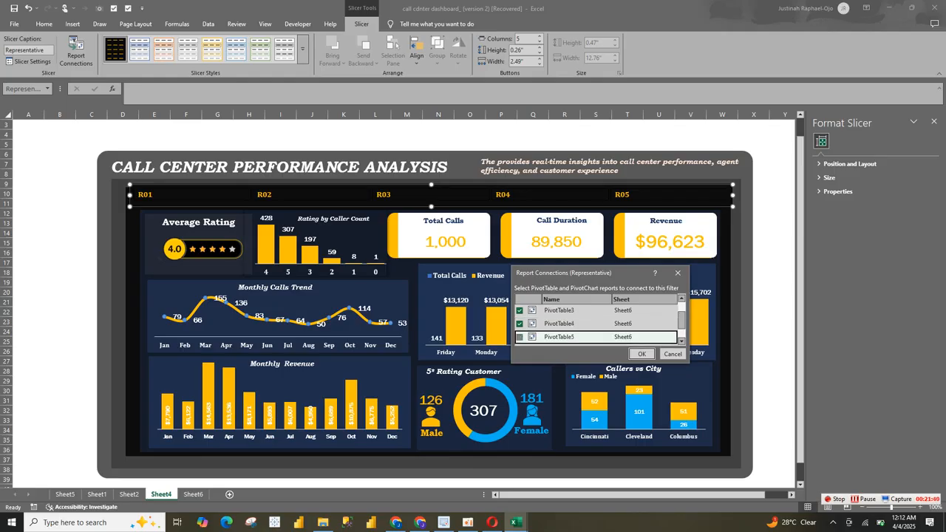
{"action": "left_click_drag", "start_coordinate": [681, 320], "coordinate": [681, 331]}
{"action": "left_click", "coordinate": [520, 325]}
{"action": "left_click", "coordinate": [519, 339]}
{"action": "left_click", "coordinate": [642, 354]}
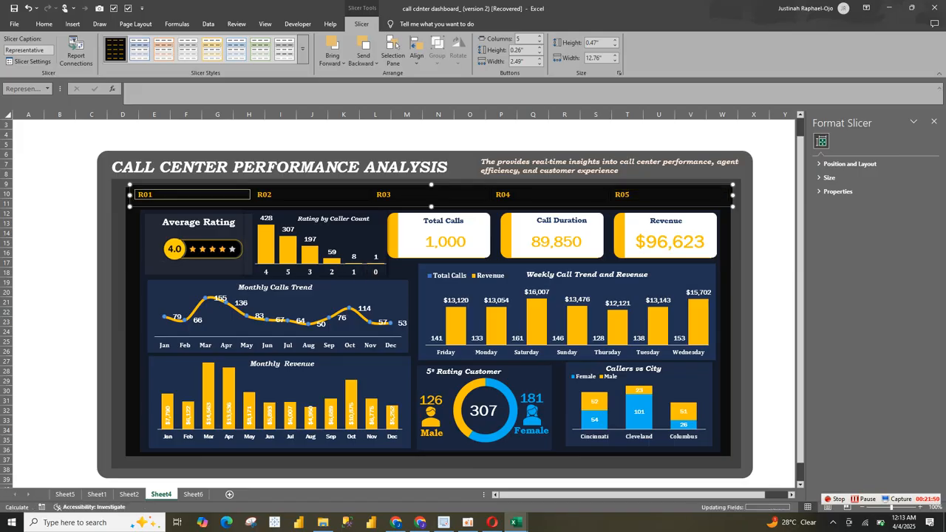
Step: Check the connected visuals by filtering the dashboard by R02 and R03, and clear the Representative filter
{"action": "key", "text": "Right"}
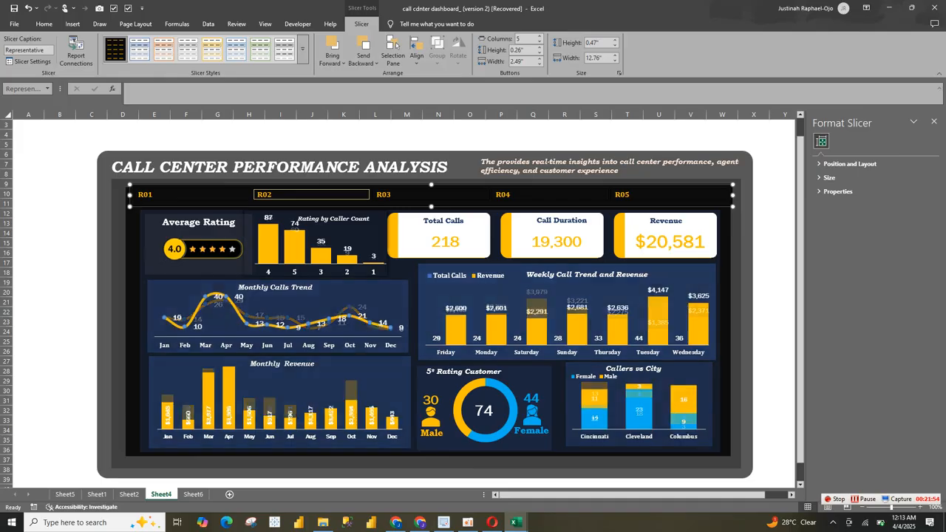
{"action": "key", "text": "Right"}
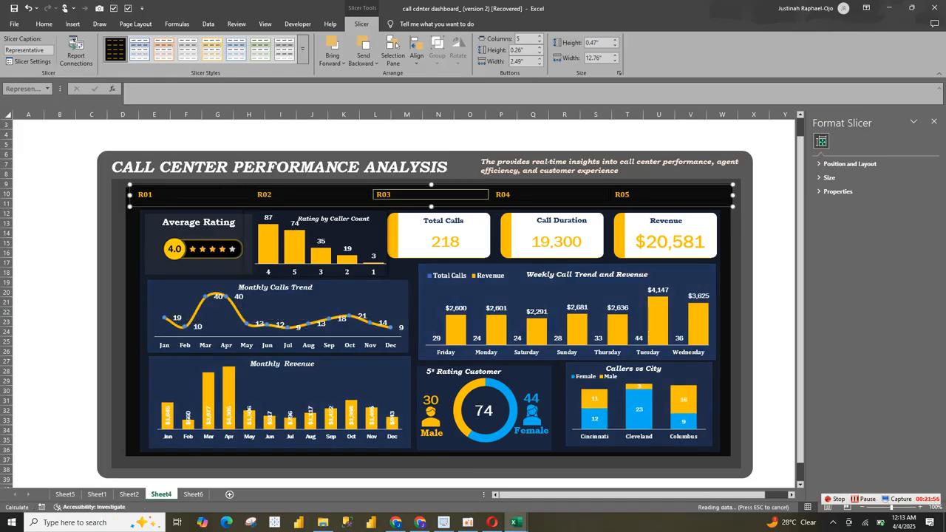
{"action": "right_click", "coordinate": [391, 193]}
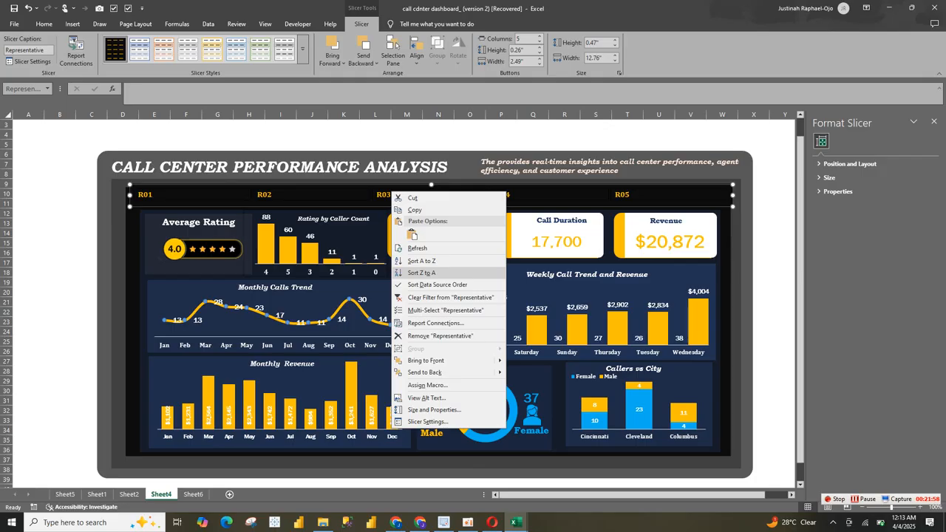
{"action": "key", "text": "Return"}
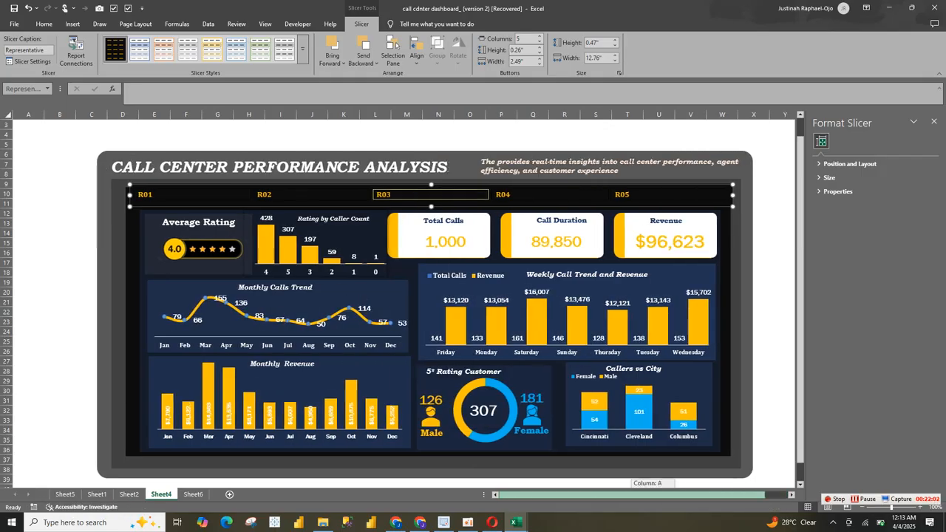
Step: Copy the five loose round portrait pictures beside the Sheet2 dashboard and paste them onto Sheet4
{"action": "key", "text": "ctrl+Page_Up"}
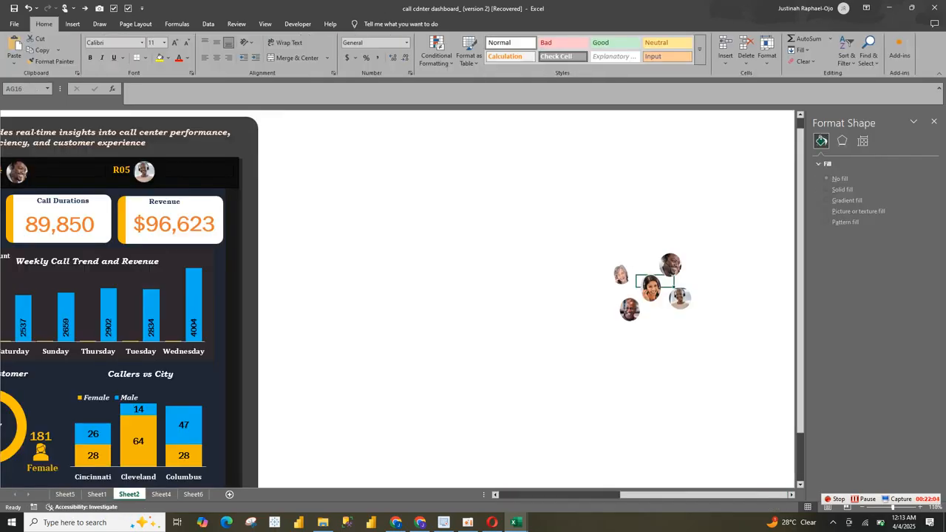
{"action": "left_click", "coordinate": [670, 265]}
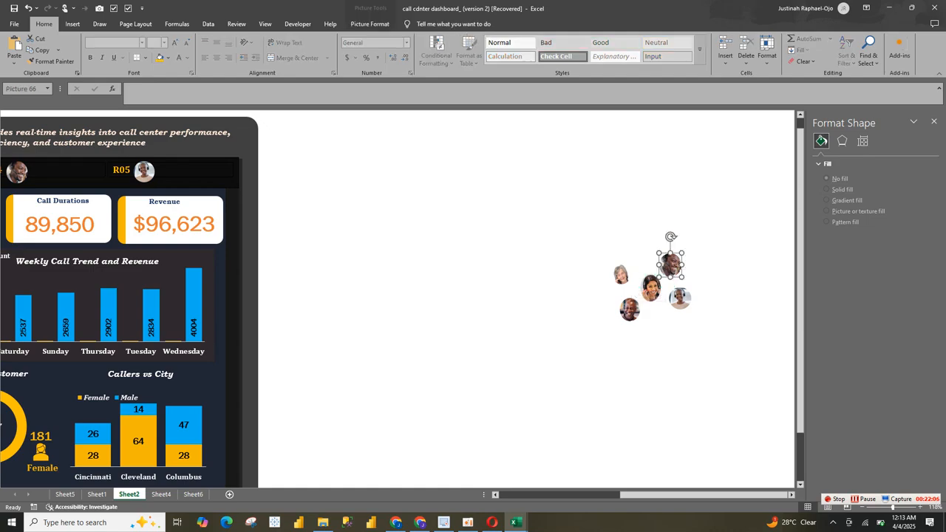
{"action": "left_click", "coordinate": [650, 288], "text": "ctrl"}
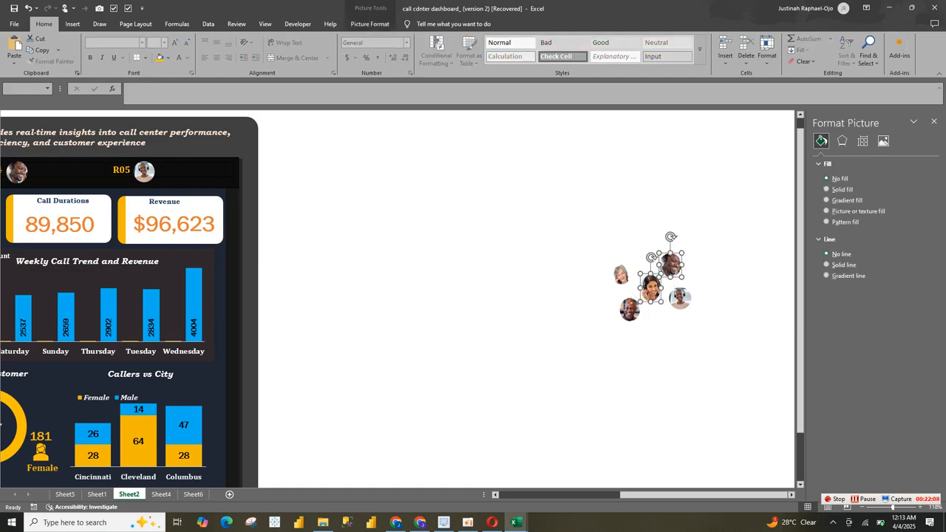
{"action": "left_click", "coordinate": [630, 309], "text": "ctrl"}
{"action": "left_click", "coordinate": [625, 276], "text": "ctrl"}
{"action": "left_click", "coordinate": [680, 298], "text": "ctrl"}
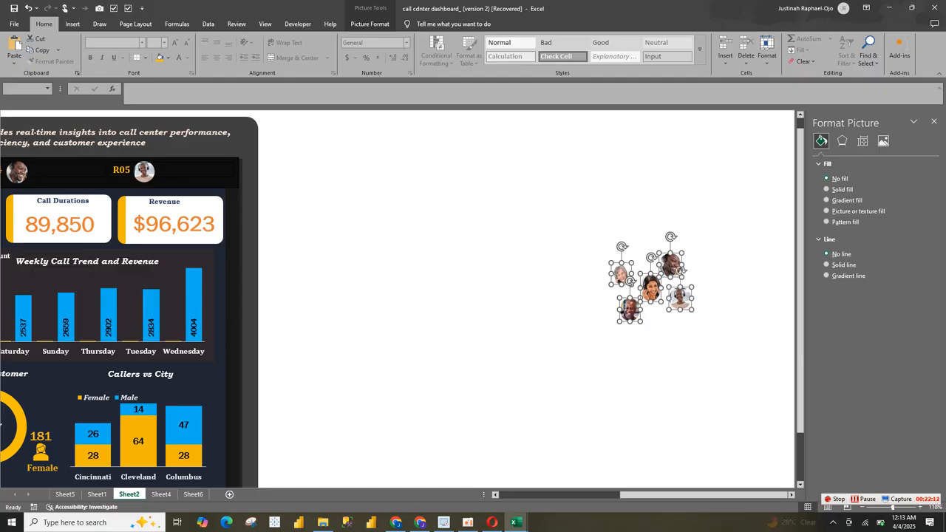
{"action": "left_click", "coordinate": [161, 494]}
{"action": "left_click", "coordinate": [60, 302]}
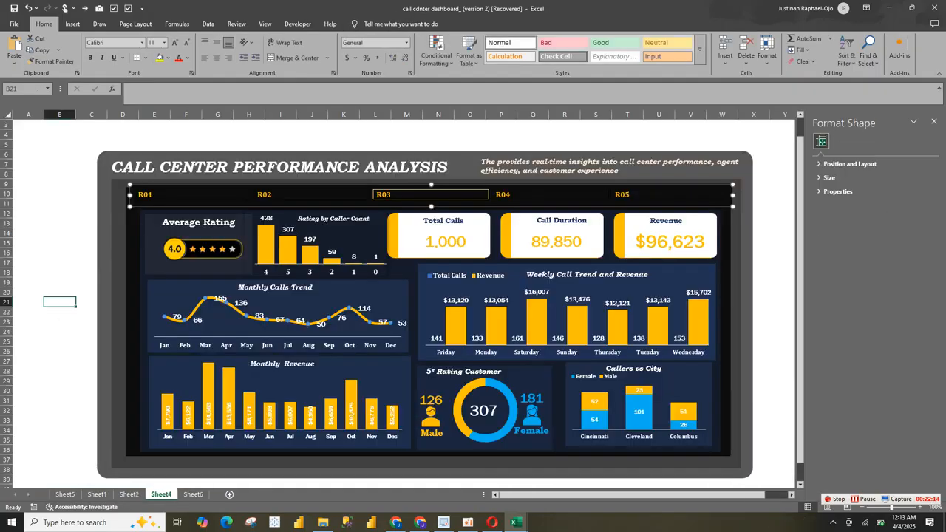
{"action": "key", "text": "ctrl+v"}
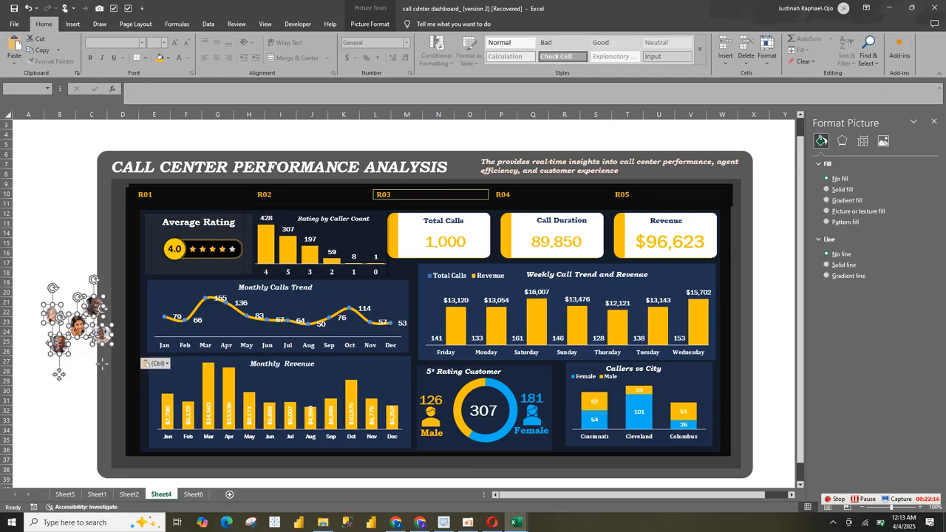
Step: Place one portrait picture beside each slicer label from R01 to R05 in the same order as on Sheet2
{"action": "left_click", "coordinate": [60, 262]}
{"action": "left_click_drag", "start_coordinate": [52, 315], "coordinate": [155, 195]}
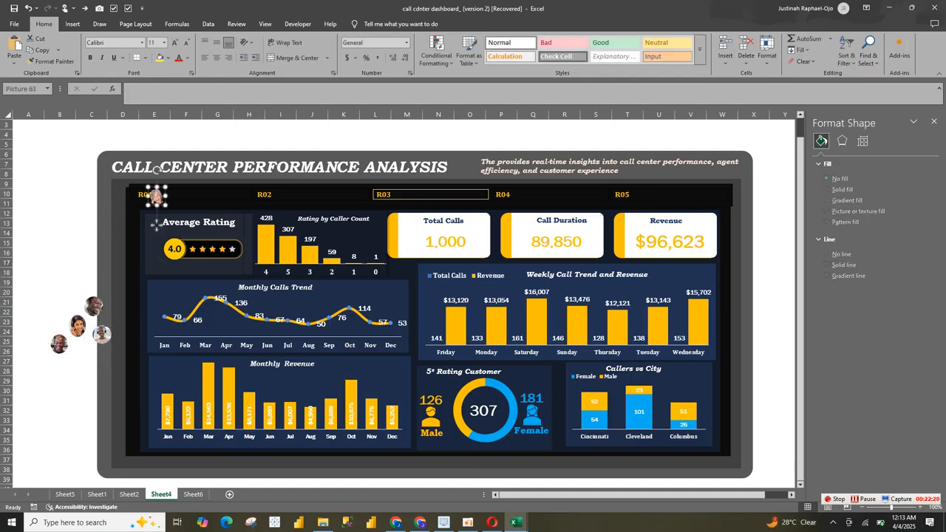
{"action": "left_click_drag", "start_coordinate": [77, 325], "coordinate": [280, 197]}
{"action": "left_click_drag", "start_coordinate": [93, 305], "coordinate": [492, 198]}
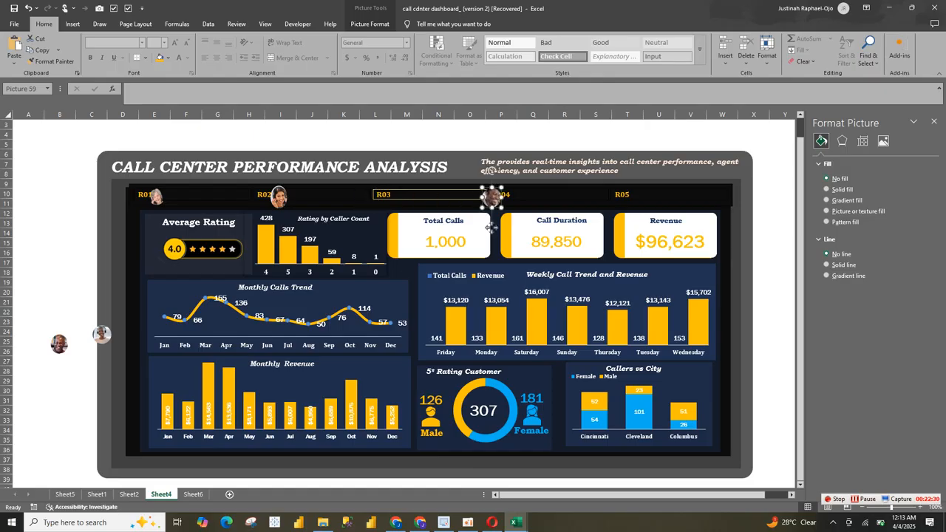
{"action": "left_click", "coordinate": [490, 228]}
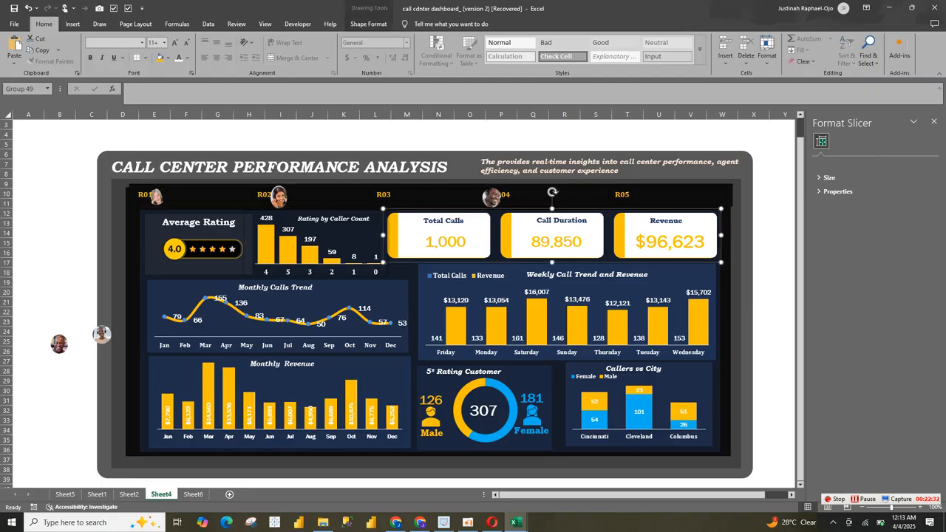
{"action": "left_click_drag", "start_coordinate": [102, 334], "coordinate": [642, 195]}
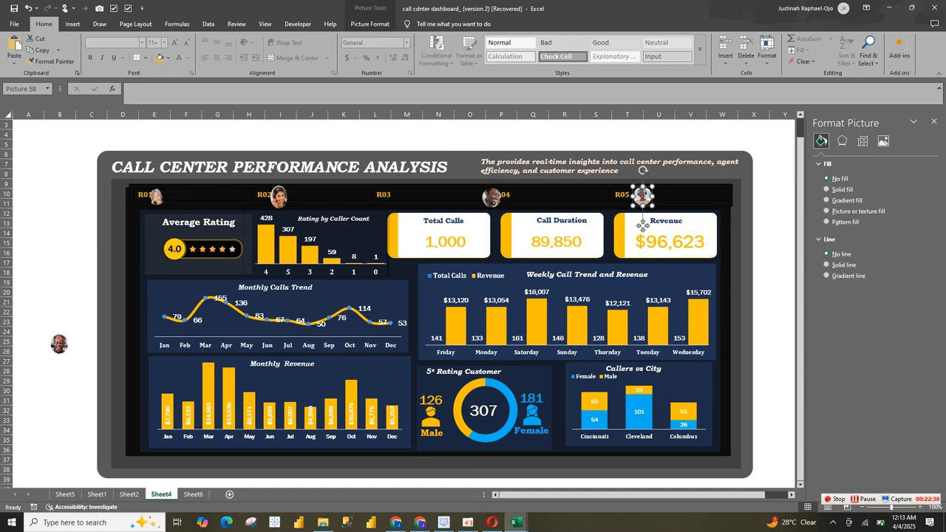
{"action": "left_click_drag", "start_coordinate": [491, 196], "coordinate": [413, 198]}
{"action": "left_click_drag", "start_coordinate": [60, 344], "coordinate": [521, 194]}
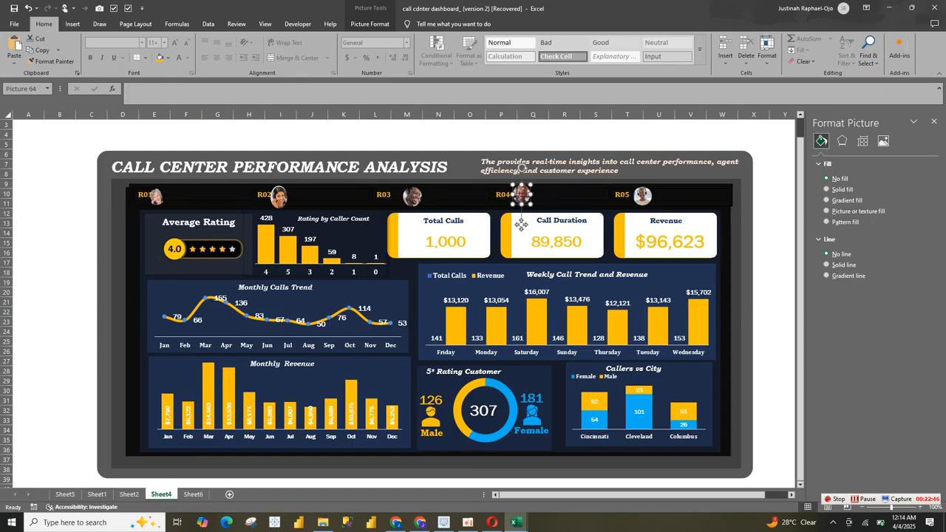
{"action": "left_click", "coordinate": [522, 167]}
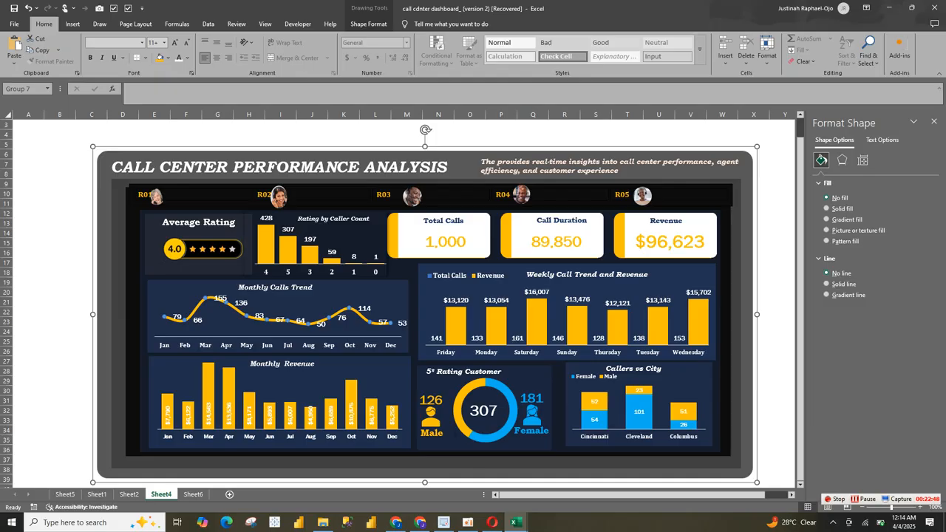
{"action": "left_click", "coordinate": [156, 197]}
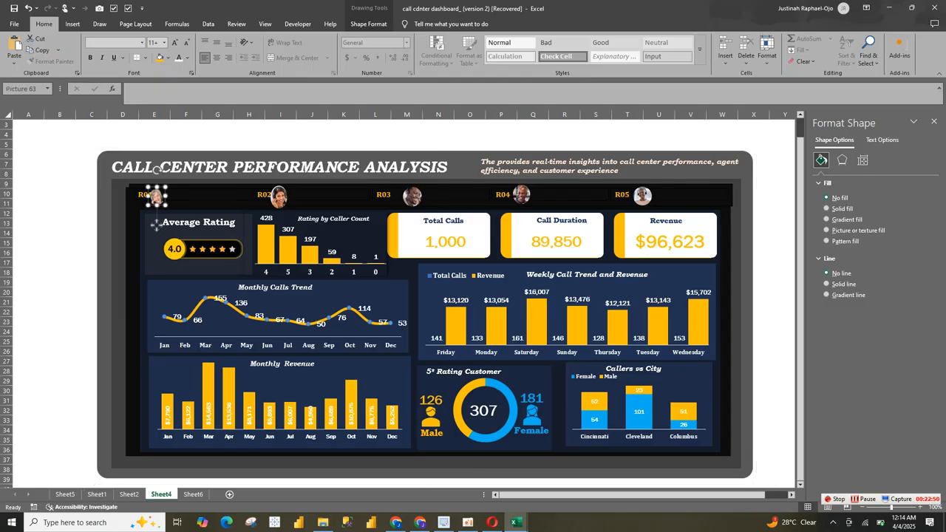
{"action": "left_click_drag", "start_coordinate": [156, 197], "coordinate": [161, 195]}
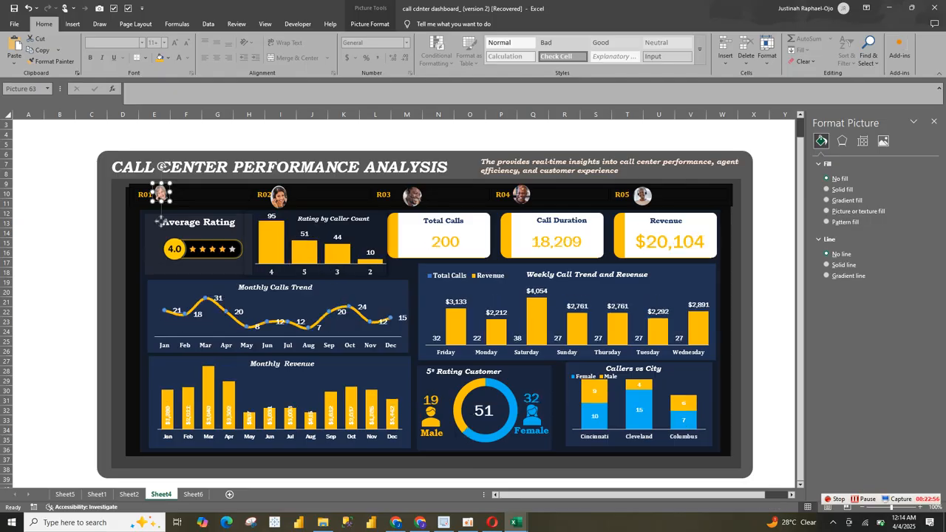
Step: Group all the dashboard objects on Sheet4 and move the group about one column left and one row up
{"action": "key", "text": "ctrl+a"}
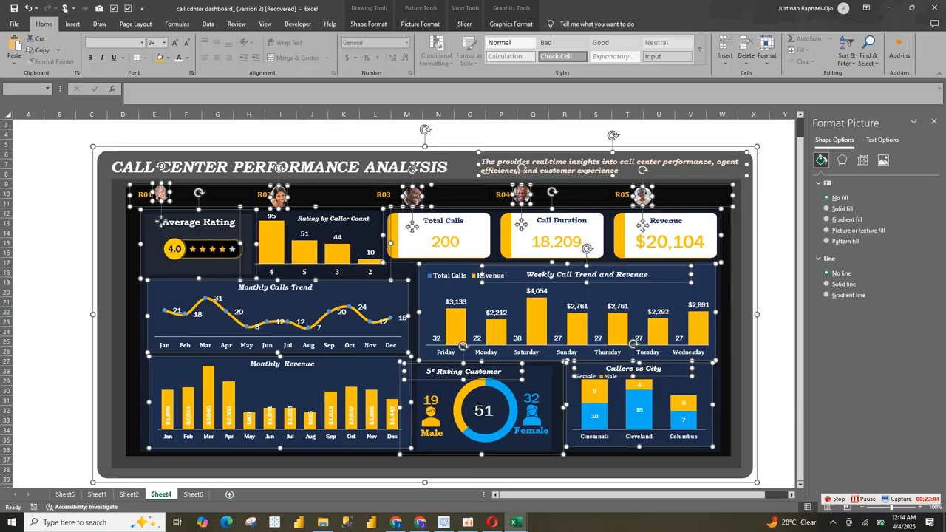
{"action": "right_click", "coordinate": [758, 145]}
{"action": "mouse_move", "coordinate": [784, 218]}
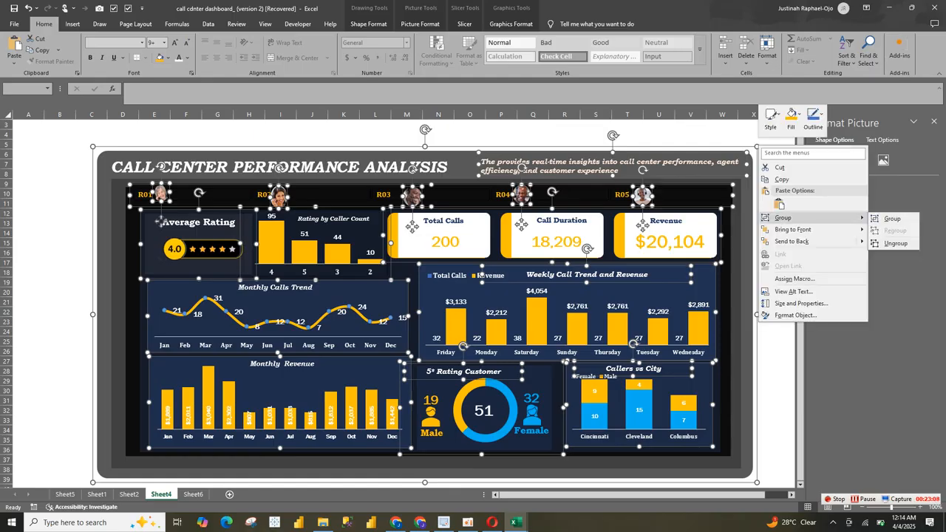
{"action": "left_click", "coordinate": [892, 219]}
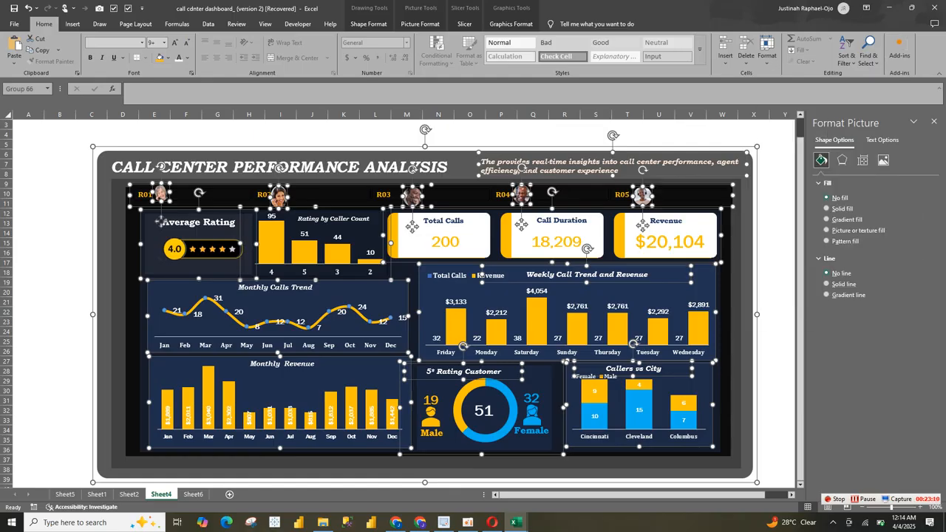
{"action": "left_click_drag", "start_coordinate": [747, 221], "coordinate": [710, 212]}
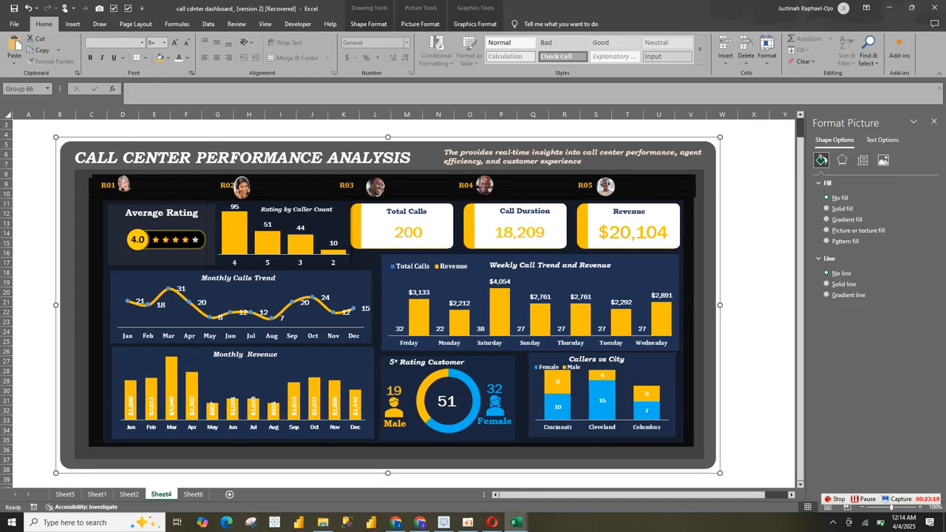
{"action": "left_click", "coordinate": [728, 212]}
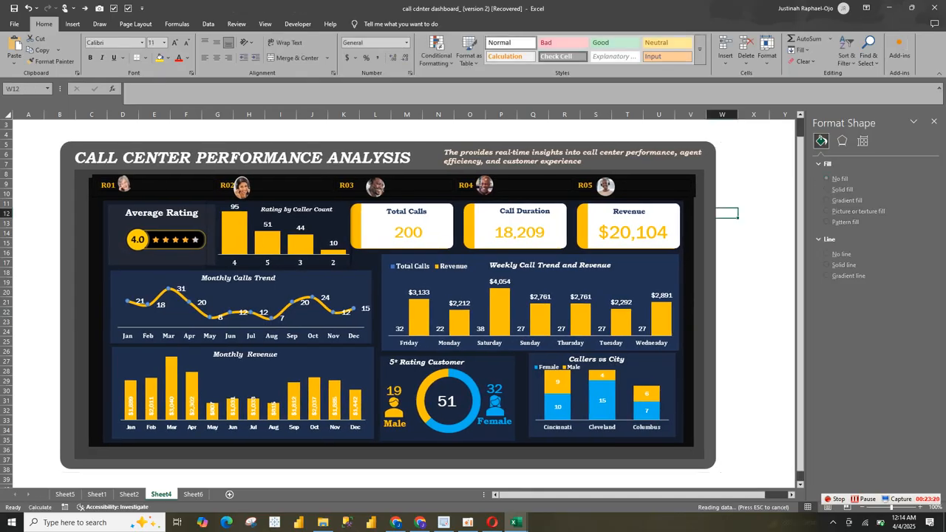
Step: Filter the grouped dashboard by representative R02
{"action": "left_click", "coordinate": [709, 213]}
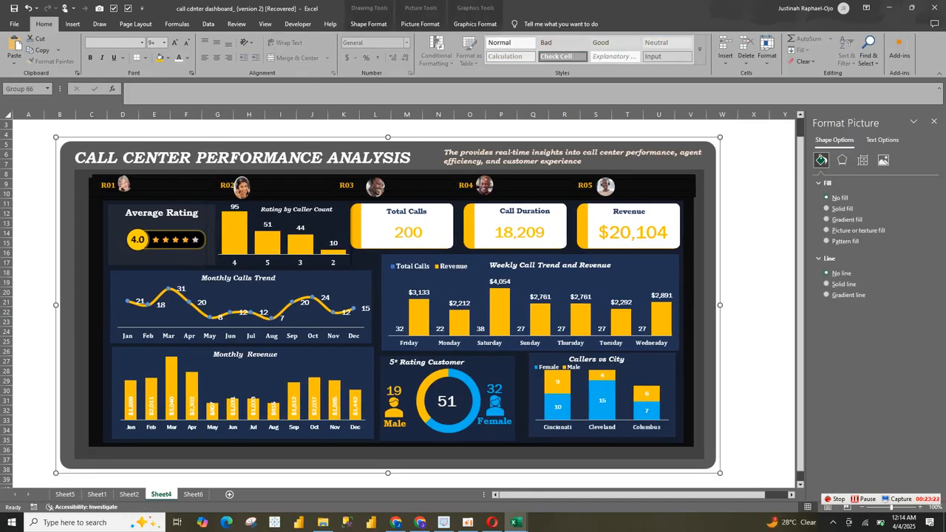
{"action": "left_click", "coordinate": [227, 185]}
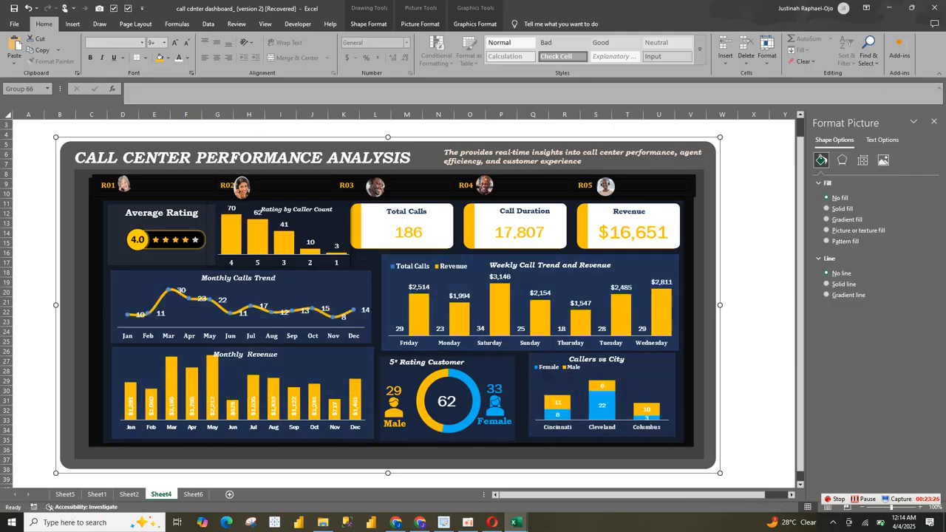